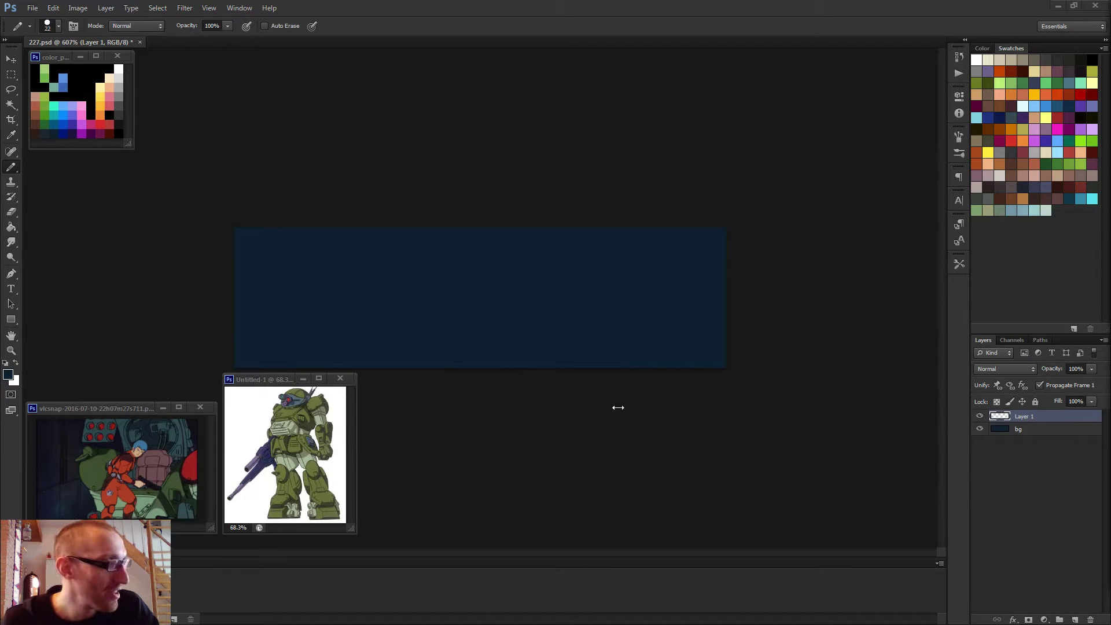
scroll(585, 372, up, 5)
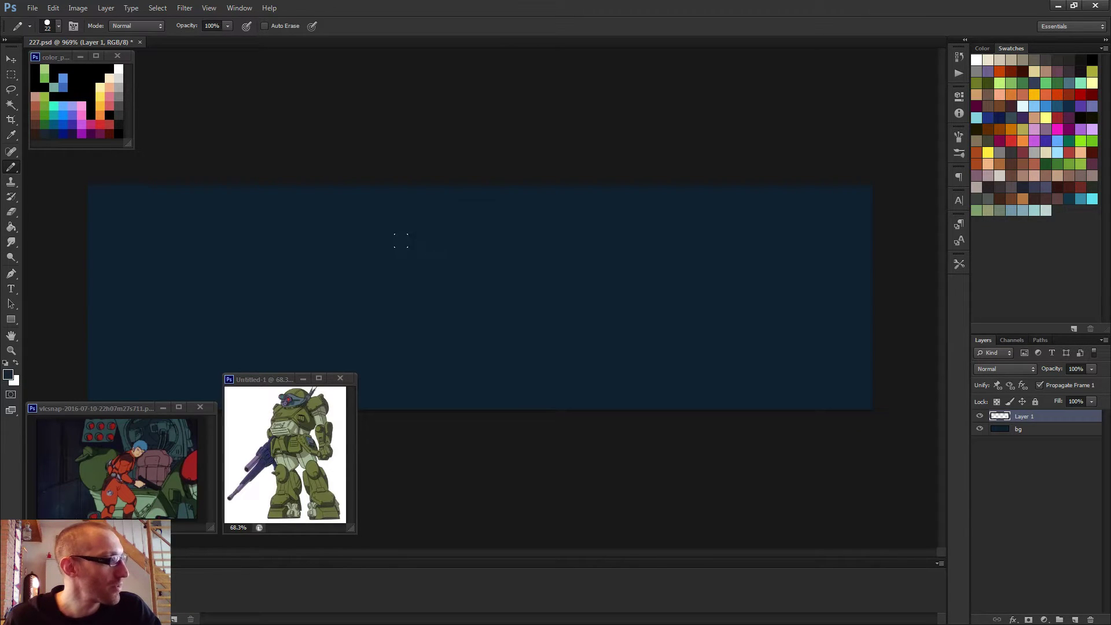
drag(485, 302, 426, 304)
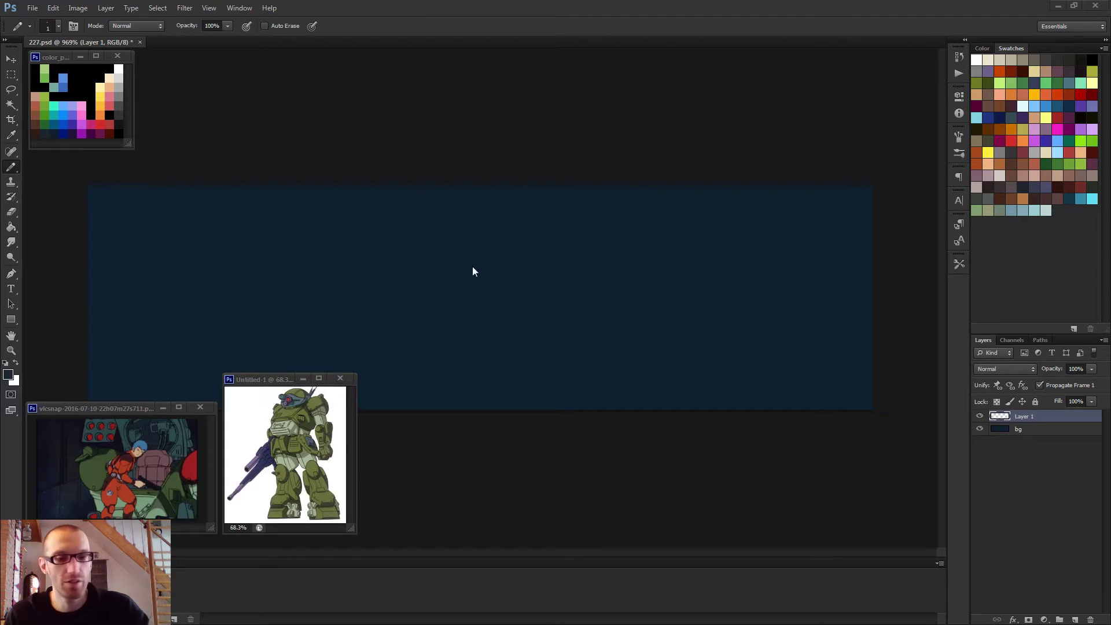
click(541, 442)
scroll(491, 308, down, 3)
scroll(489, 308, up, 4)
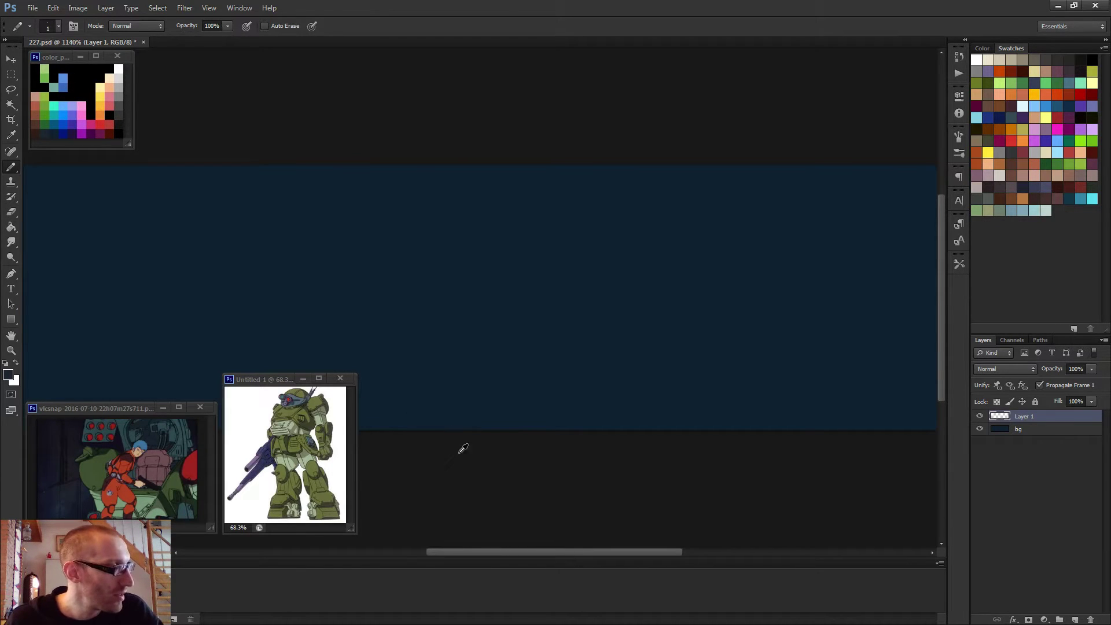
click(140, 409)
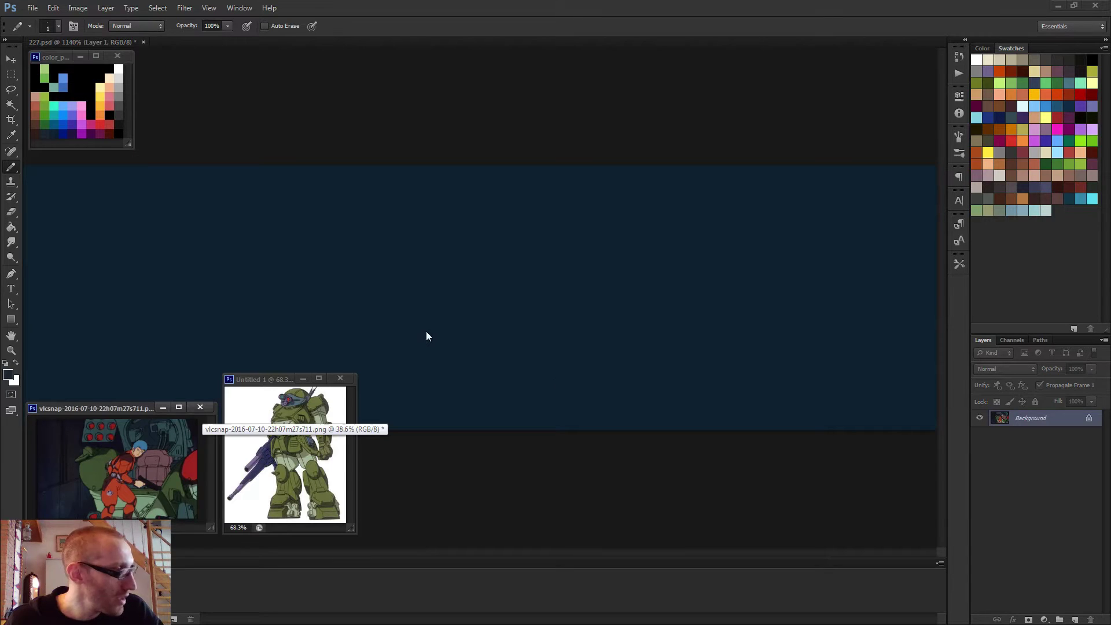
click(507, 489)
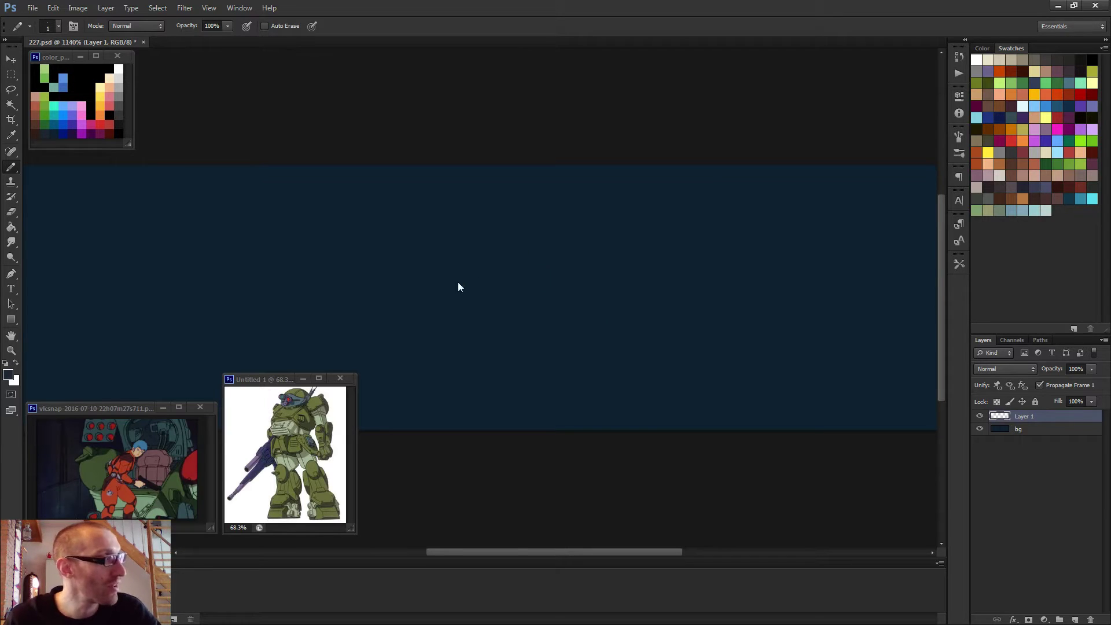
- Try a dark grey body shape on Layer 1, stamping a 14 px pencil dot near the canvas centre and extending its lower edge
alt+drag(458, 283, 503, 287)
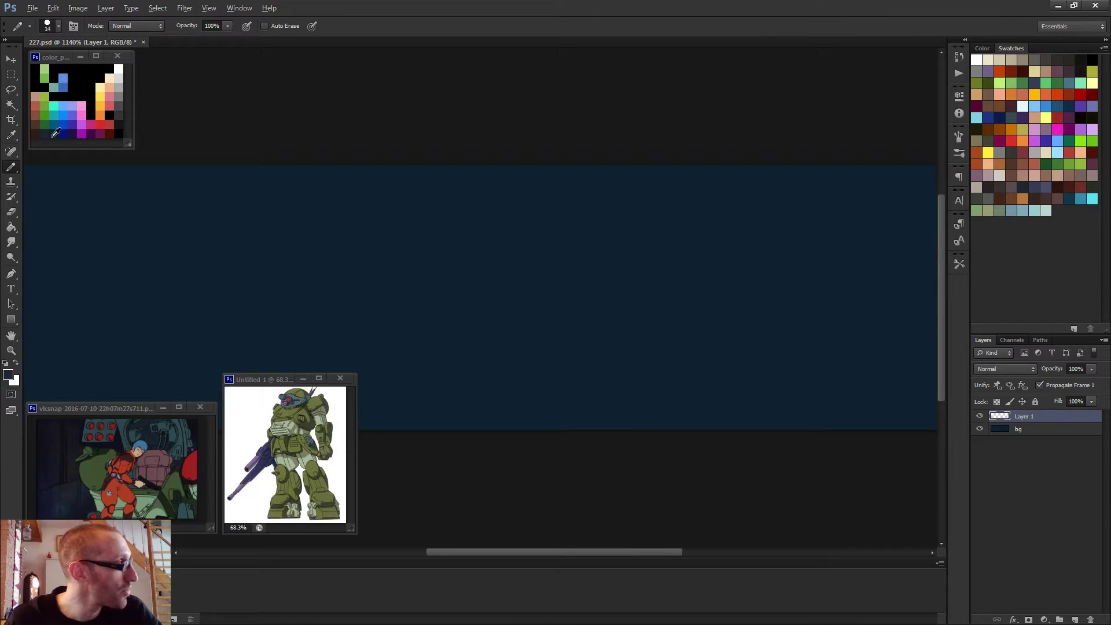
drag(499, 255, 447, 298)
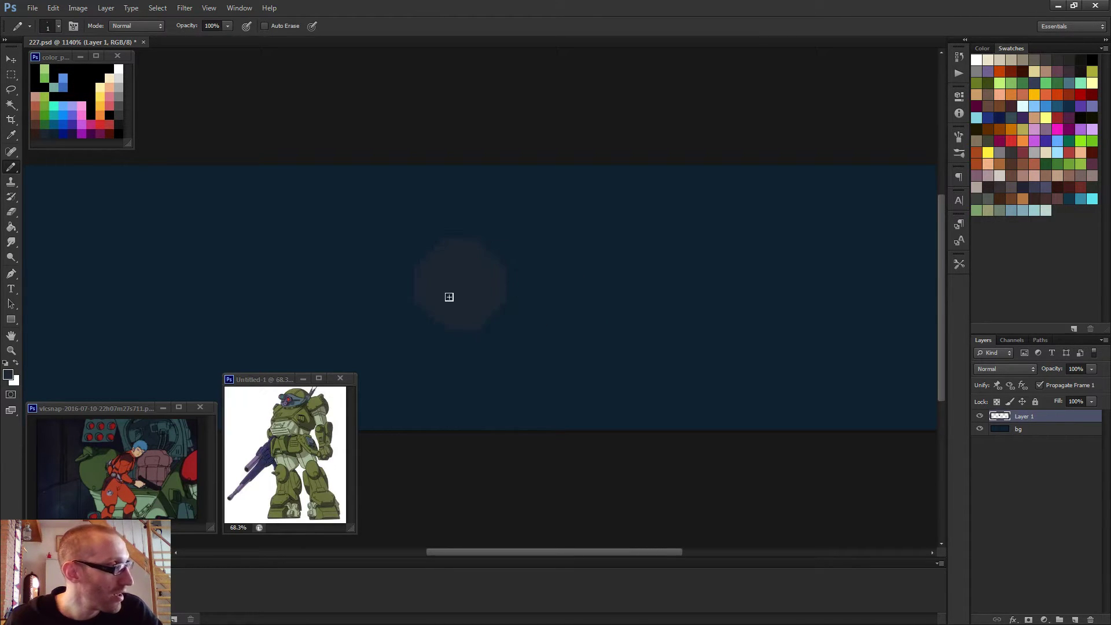
scroll(442, 293, up, 5)
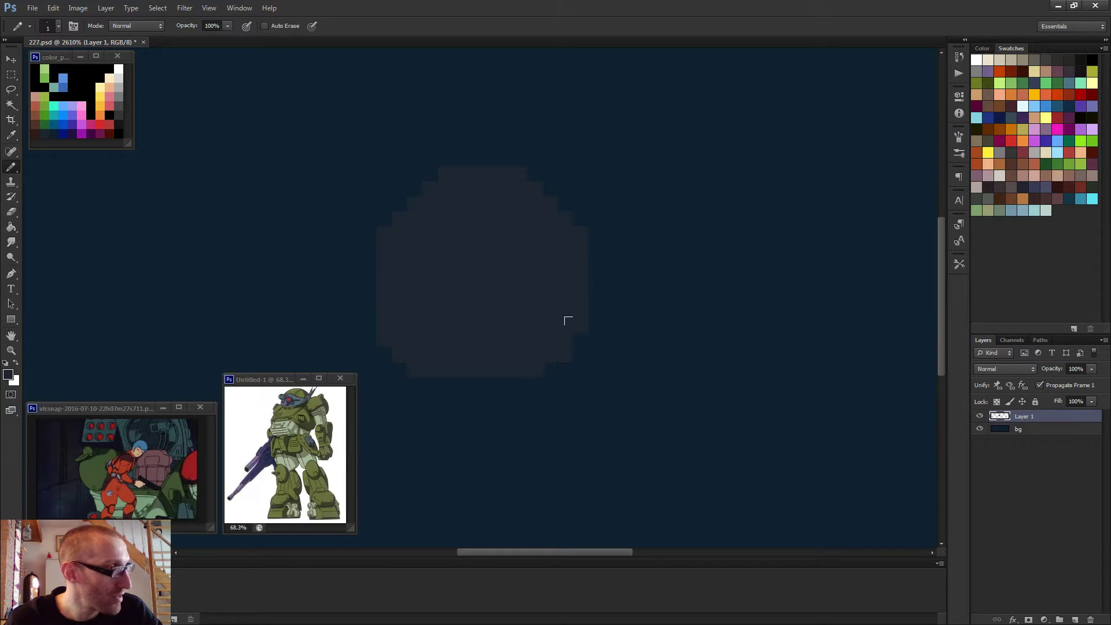
scroll(415, 340, down, 6)
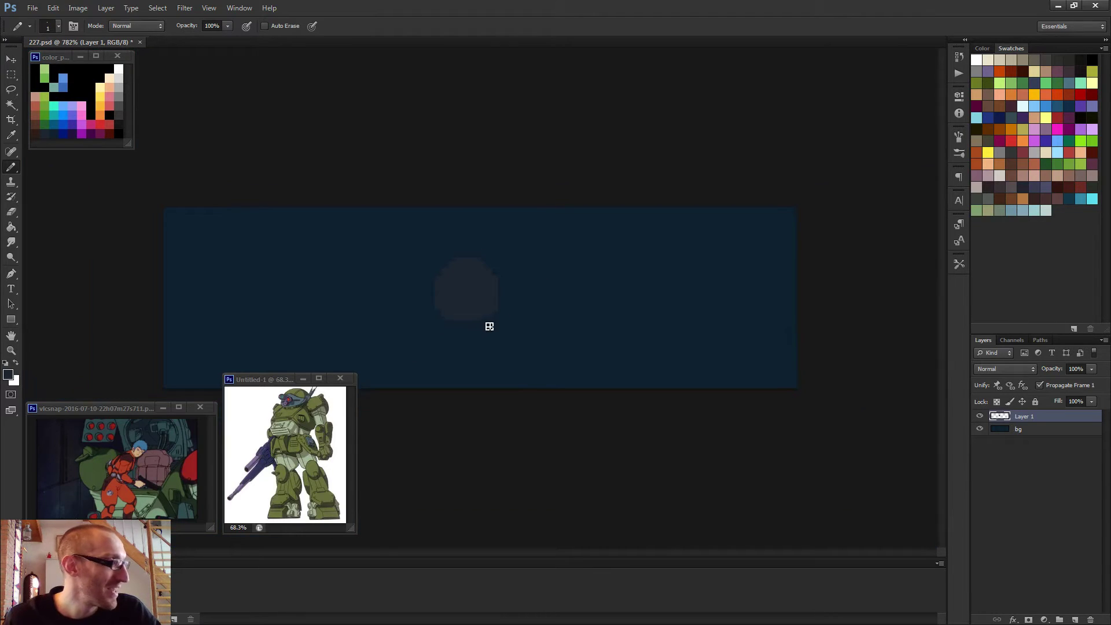
scroll(480, 312, up, 5)
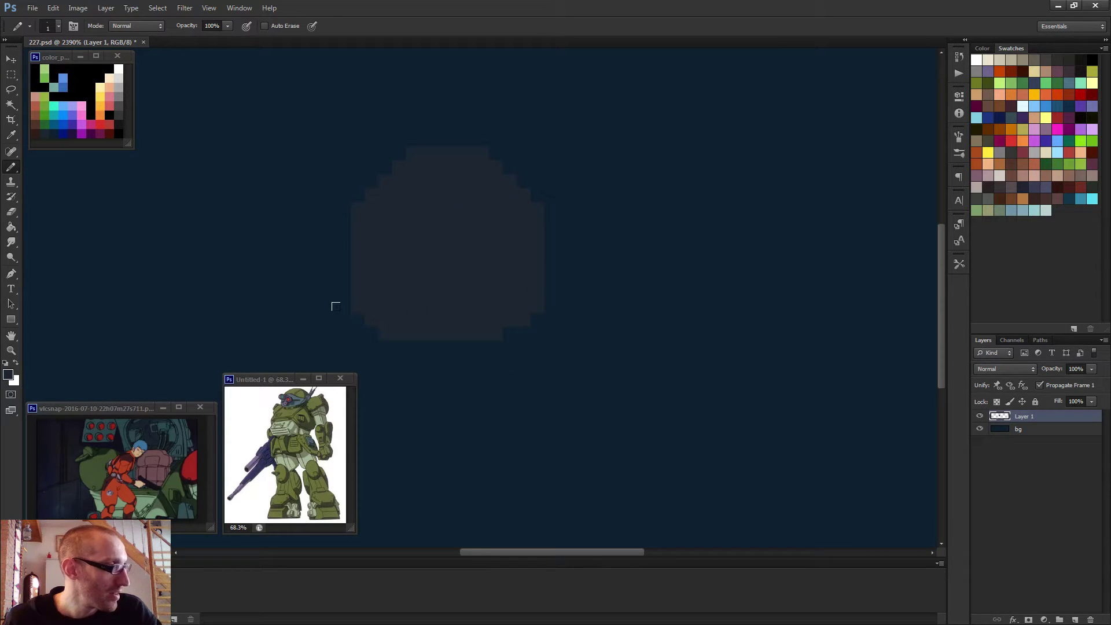
scroll(354, 305, down, 2)
drag(421, 321, 528, 339)
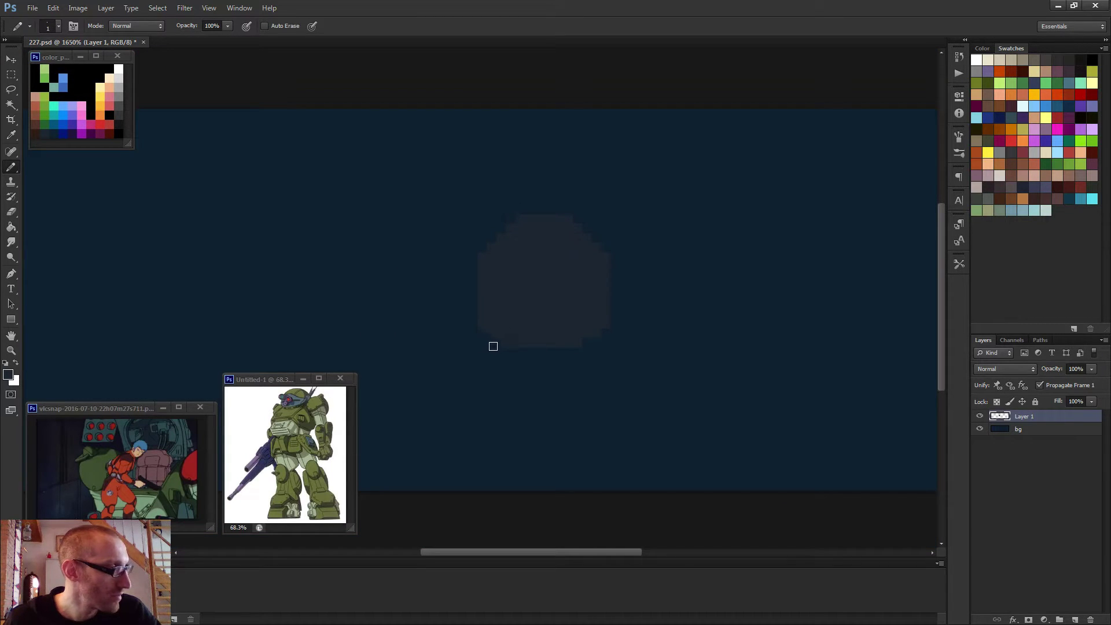
- Try two thick dark grey legs below the body shape with a 6 px pencil
mouse_move(496, 347)
mouse_down()
mouse_move(509, 348)
mouse_move(492, 422)
mouse_up()
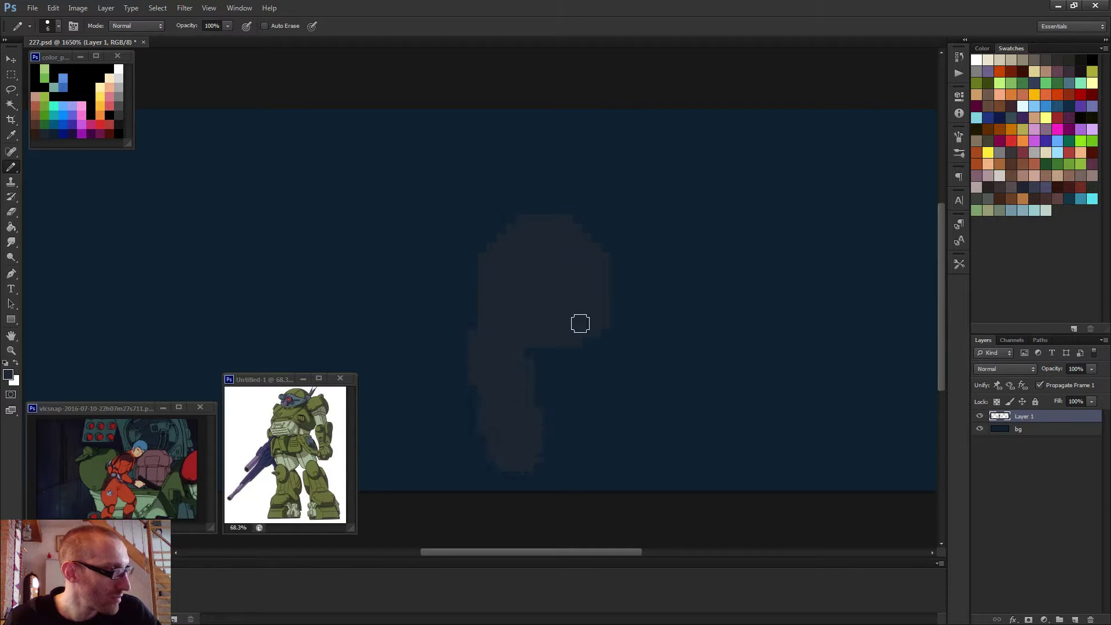
mouse_move(562, 330)
mouse_down()
mouse_move(586, 424)
mouse_move(644, 427)
mouse_move(591, 372)
mouse_up()
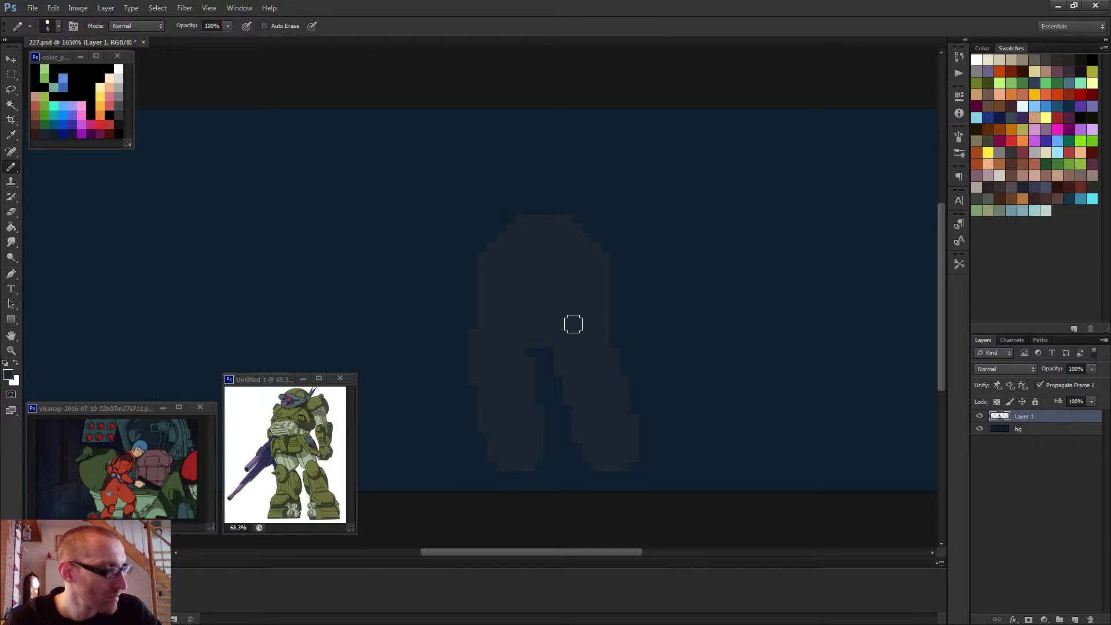
scroll(649, 360, down, 4)
scroll(643, 356, up, 5)
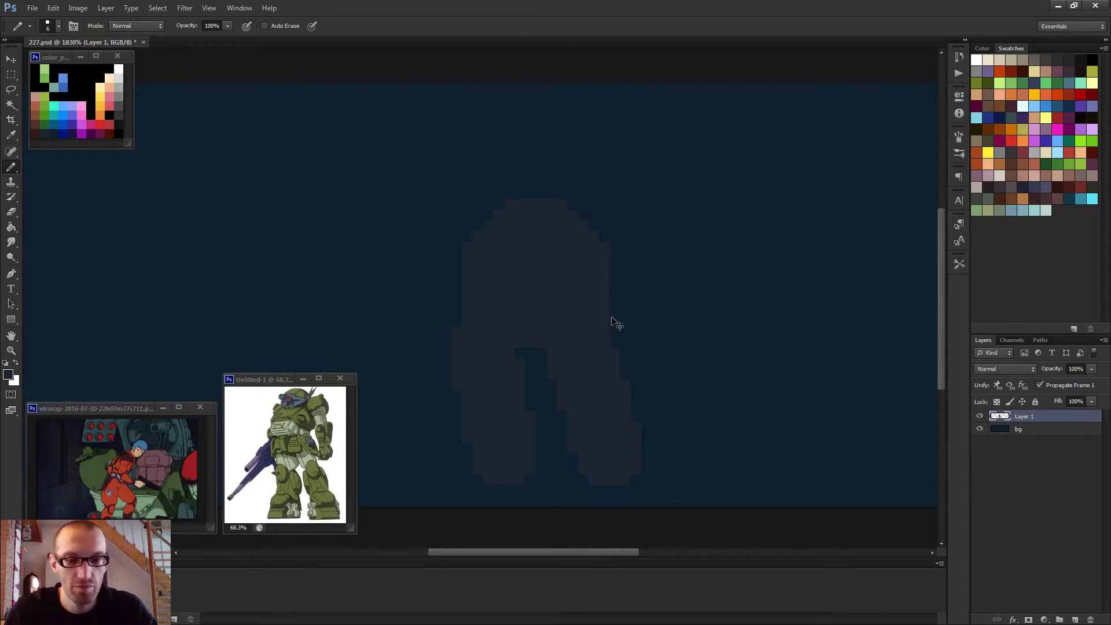
- Clear everything from Layer 1, remove the selection and reduce the pencil size to 1 px
key(ctrl+a)
key(Delete)
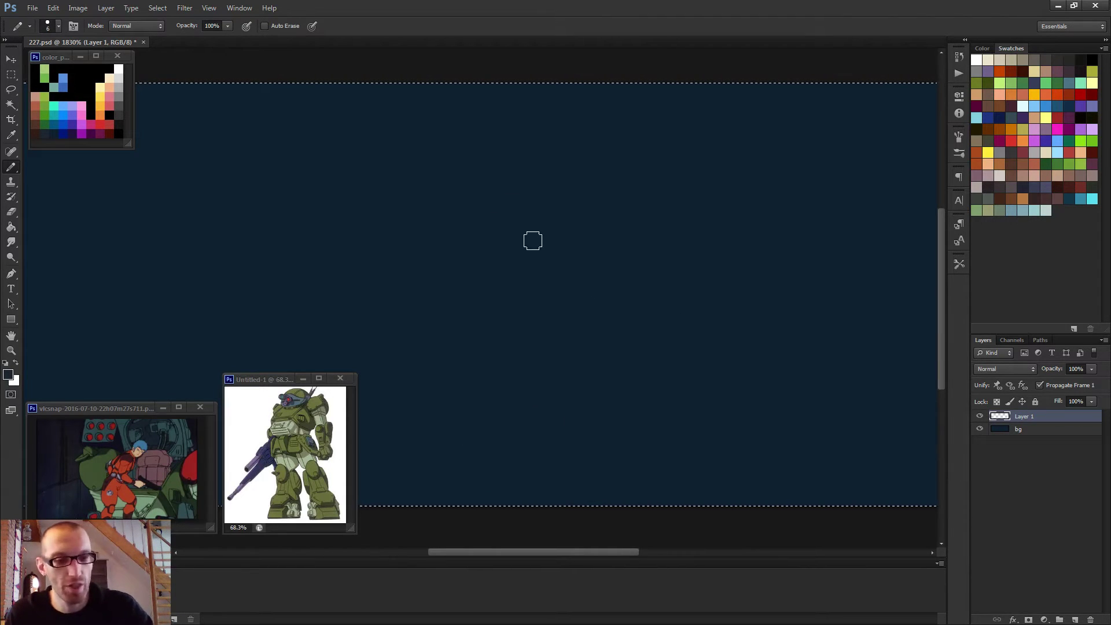
key(bracketleft)
key(bracketleft)
key(bracketleft)
key(bracketleft)
key(bracketleft)
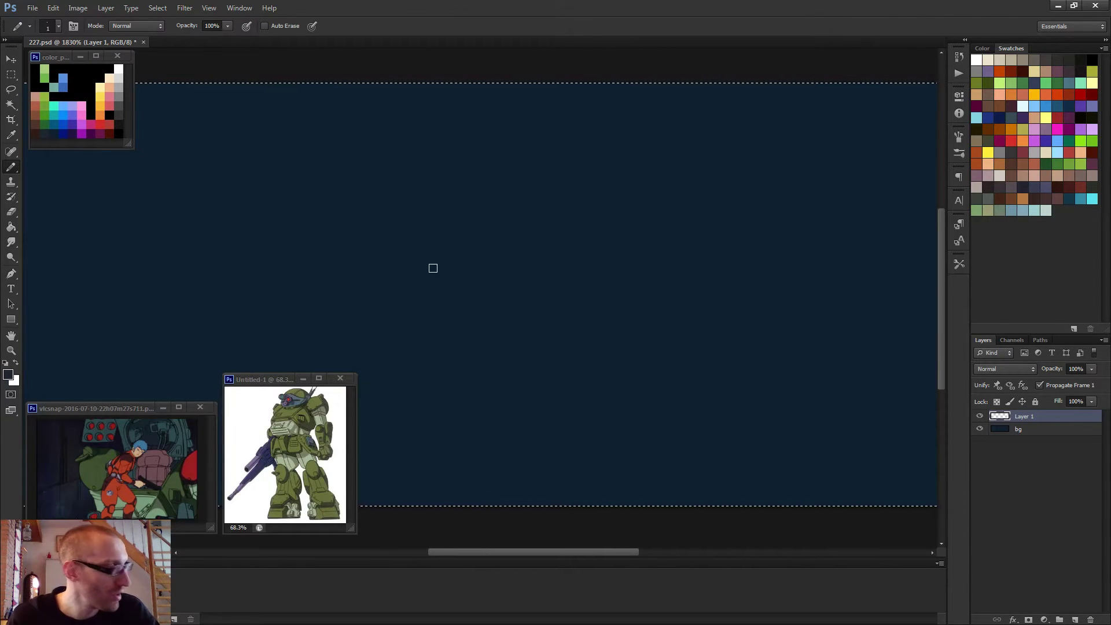
key(ctrl+d)
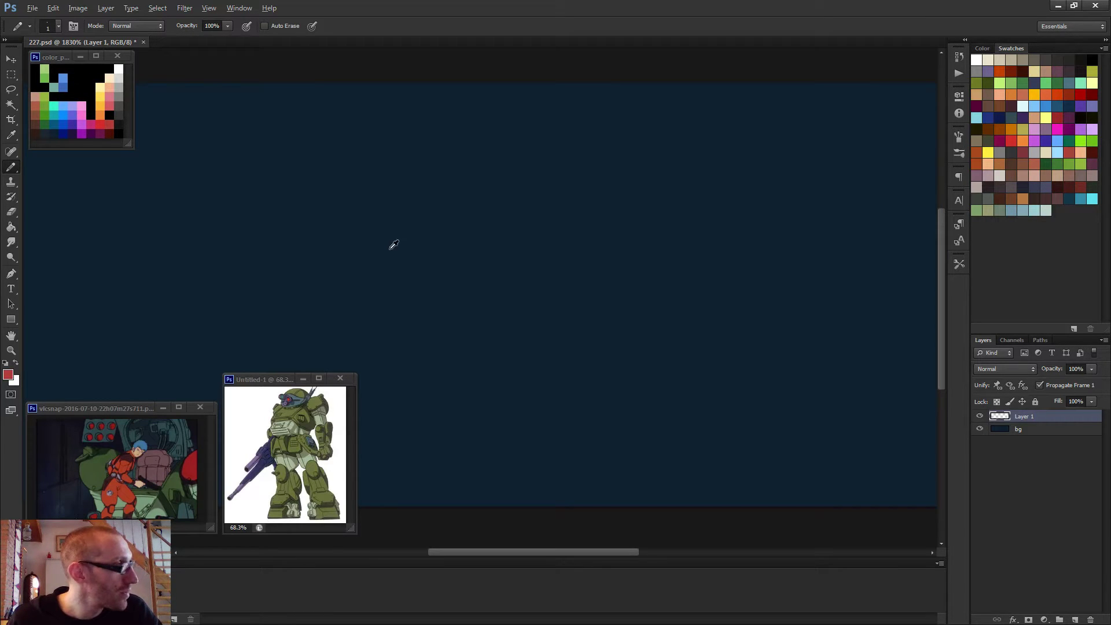
- Stamp a 10 px pink pencil disc near the centre of the canvas as the character's face
drag(444, 258, 481, 270)
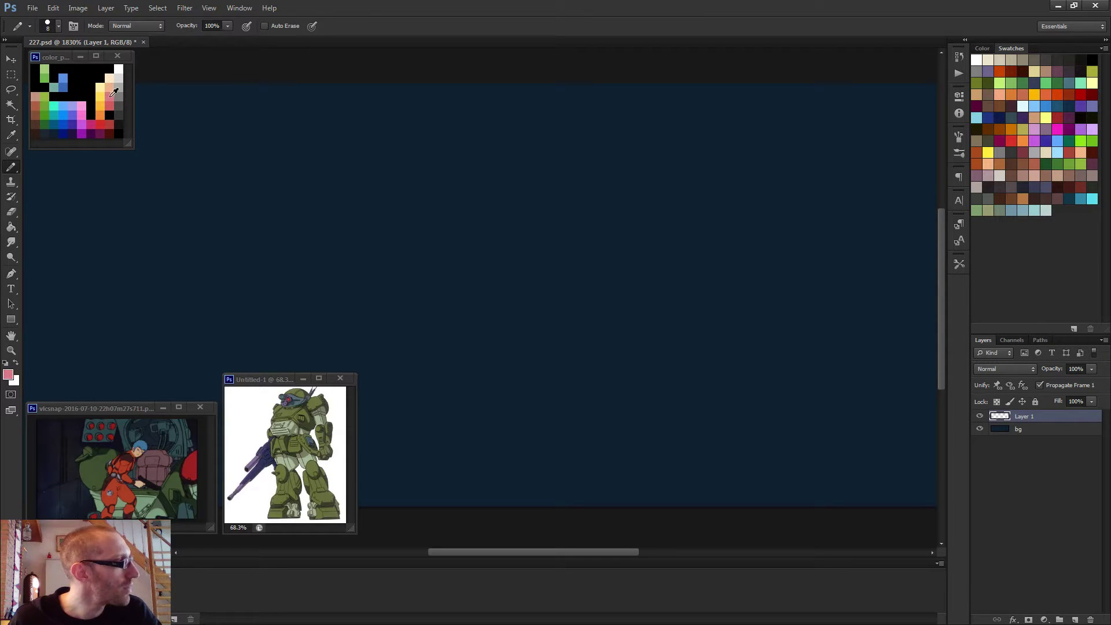
mouse_move(427, 241)
mouse_down()
mouse_move(452, 244)
mouse_move(440, 243)
mouse_up()
click(503, 241)
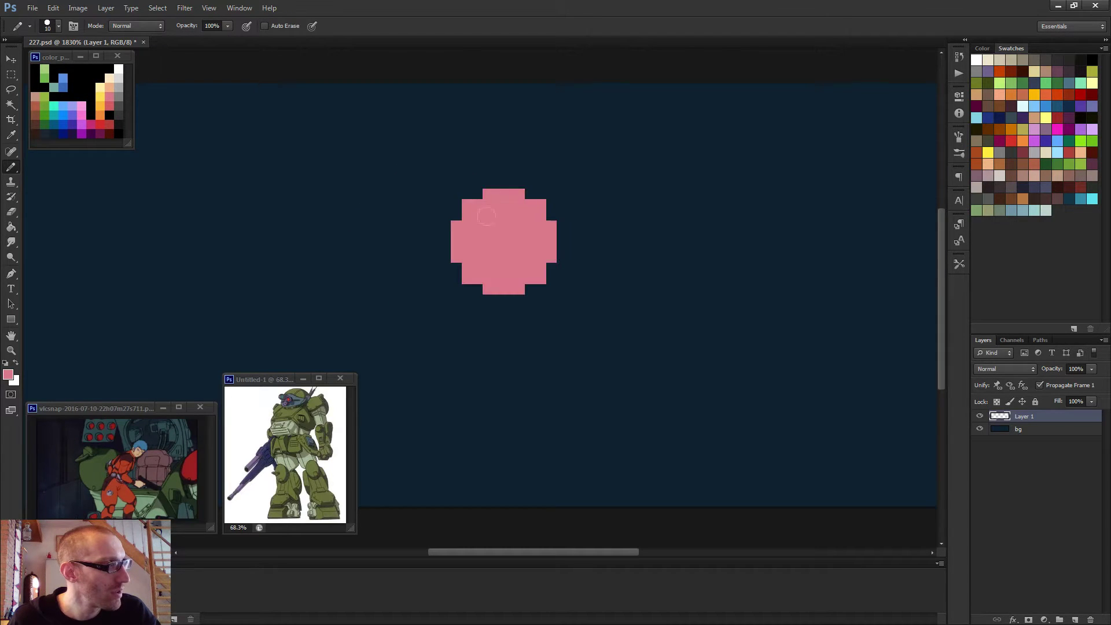
- Fill in the lower corners of the pink disc with a 1 px pencil to broaden its base
key(bracketleft)
key(bracketleft)
key(bracketleft)
key(bracketleft)
key(bracketleft)
key(bracketleft)
key(bracketleft)
key(bracketleft)
key(bracketleft)
click(530, 289)
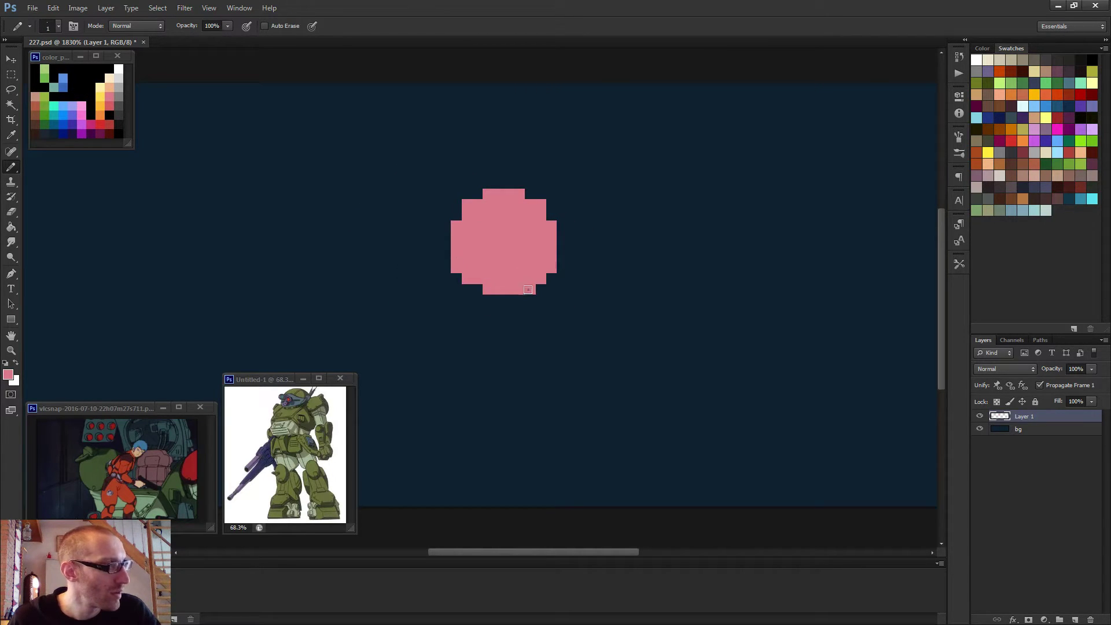
mouse_move(476, 287)
mouse_down()
mouse_move(456, 279)
mouse_move(466, 287)
mouse_up()
scroll(532, 290, down, 2)
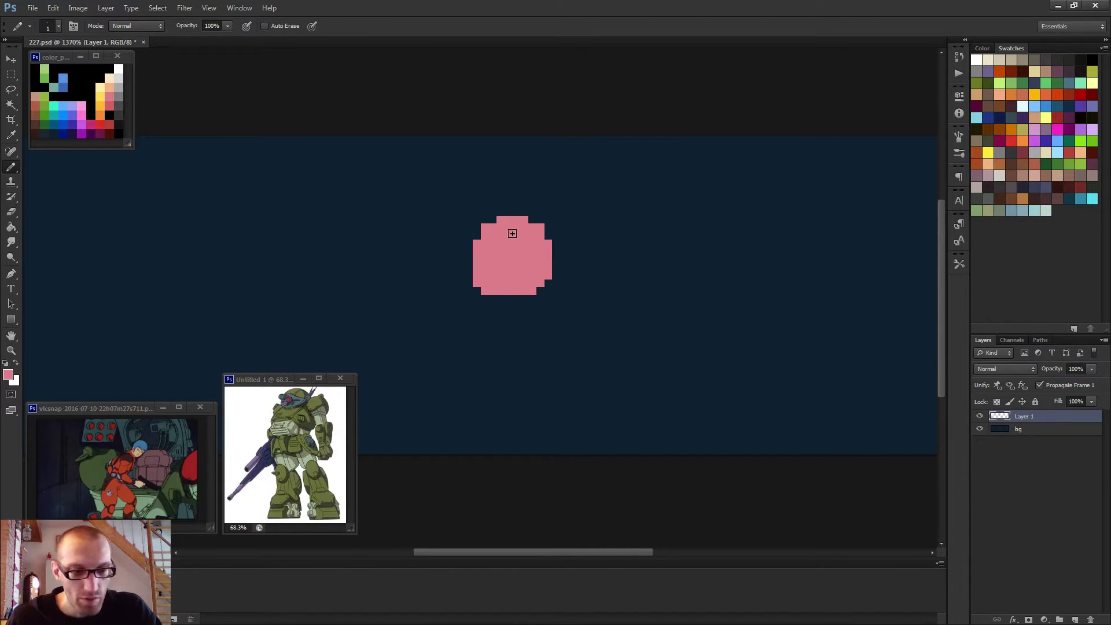
- Select the empty area around the pink face with the Magic Wand and stamp a 14 px bright blue disc around it, offset up and right
key(w)
click(460, 260)
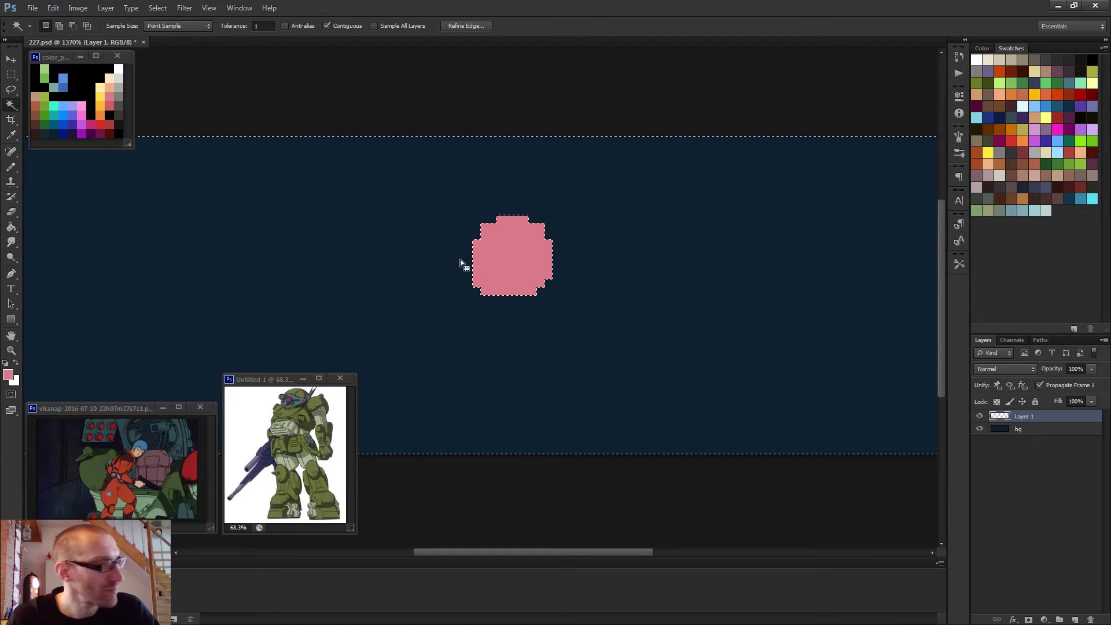
key(b)
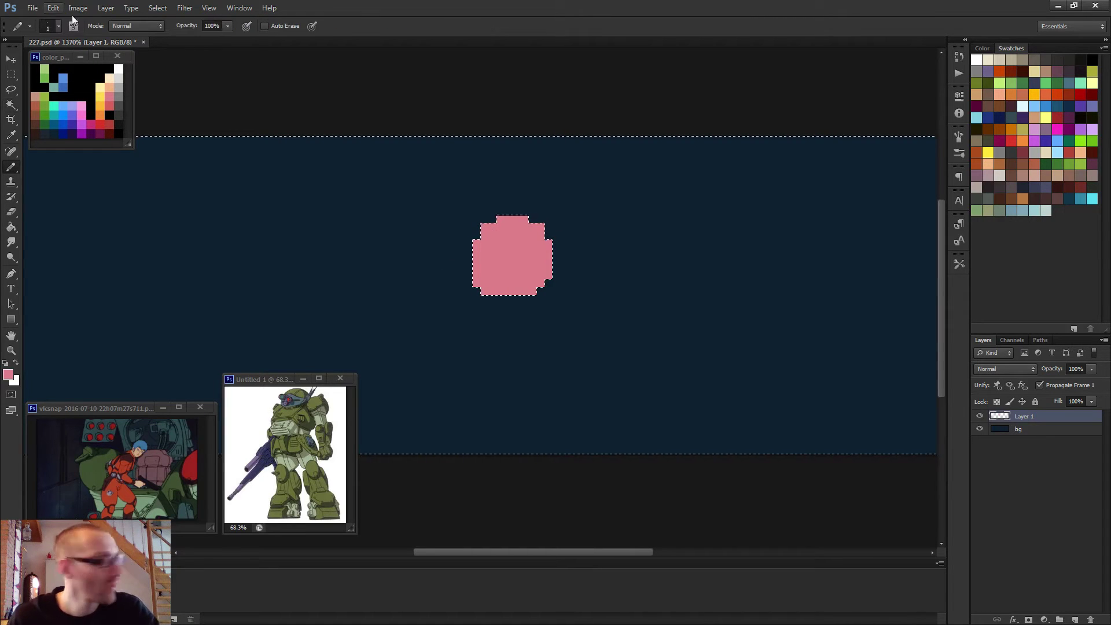
alt+click(66, 112)
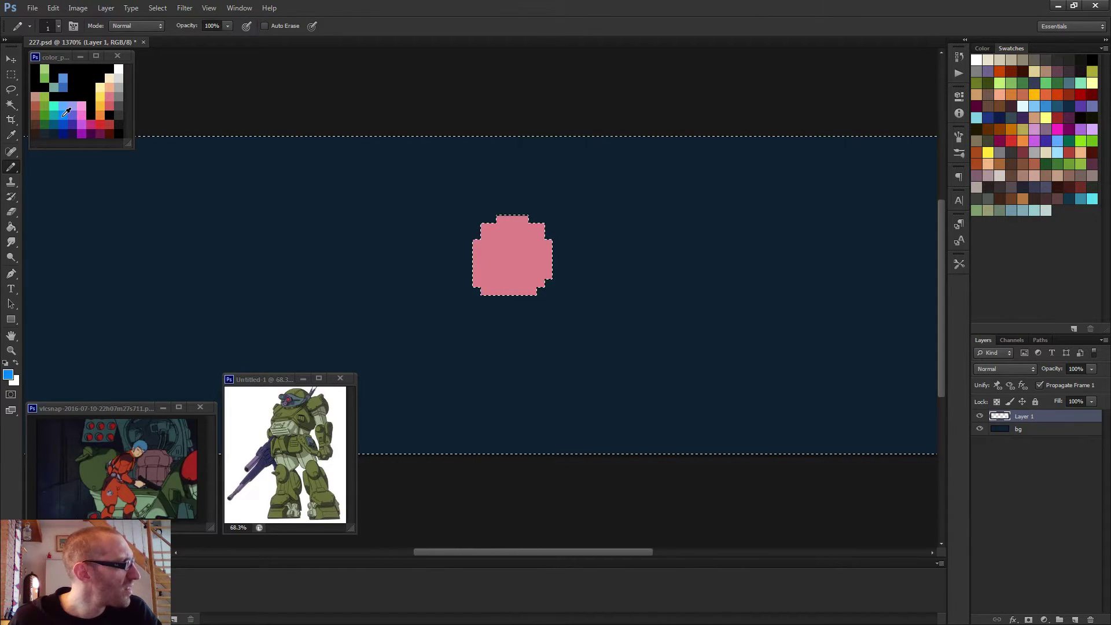
drag(466, 270, 519, 283)
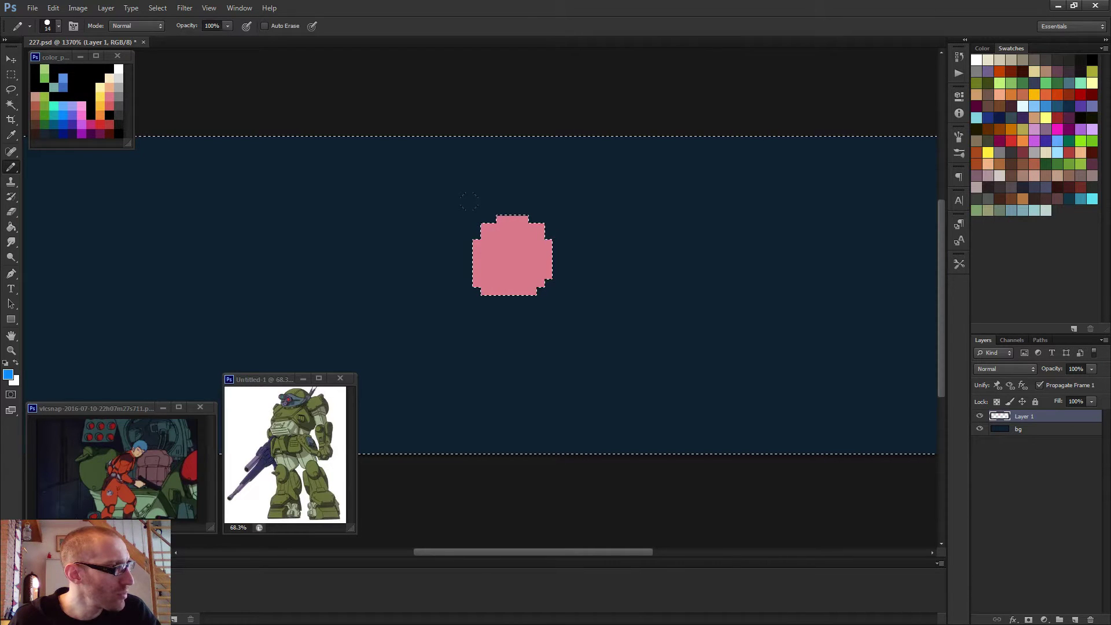
click(520, 256)
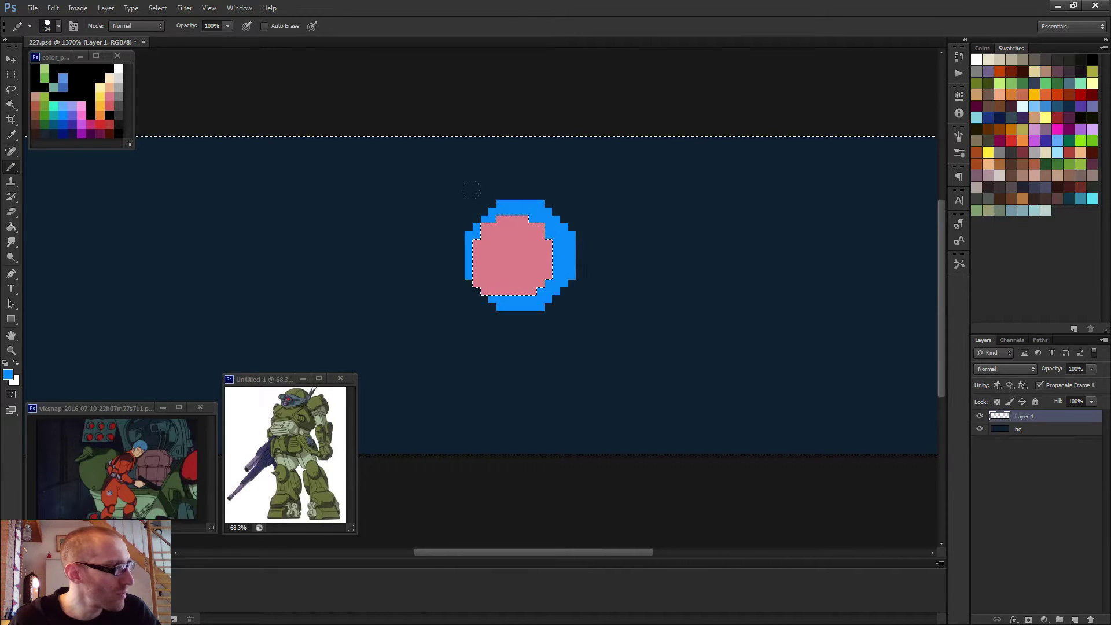
key(ctrl+z)
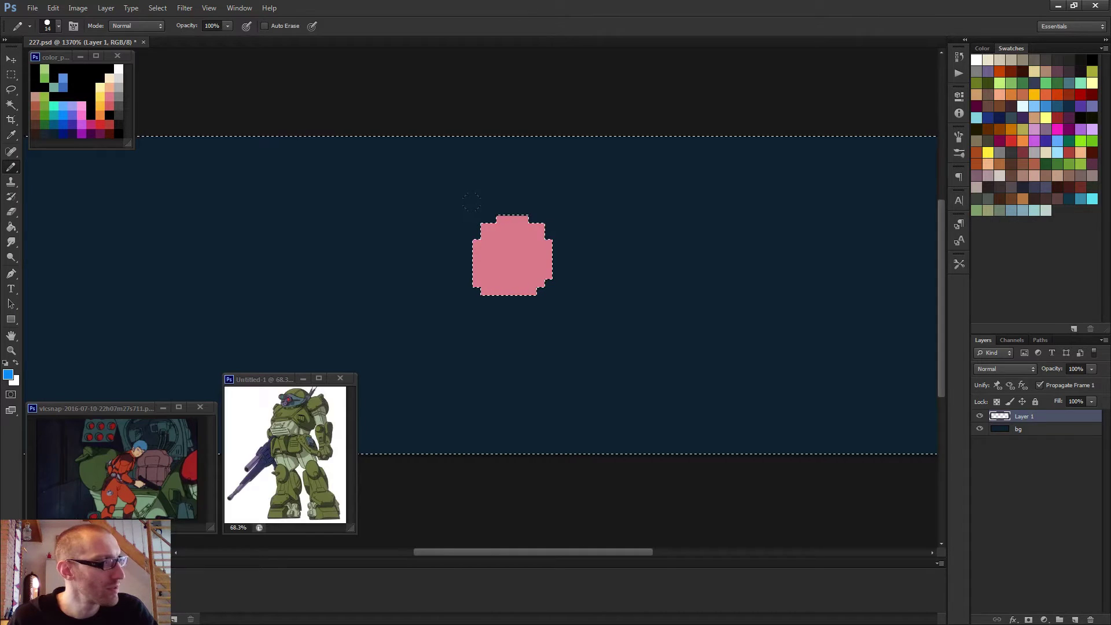
click(521, 247)
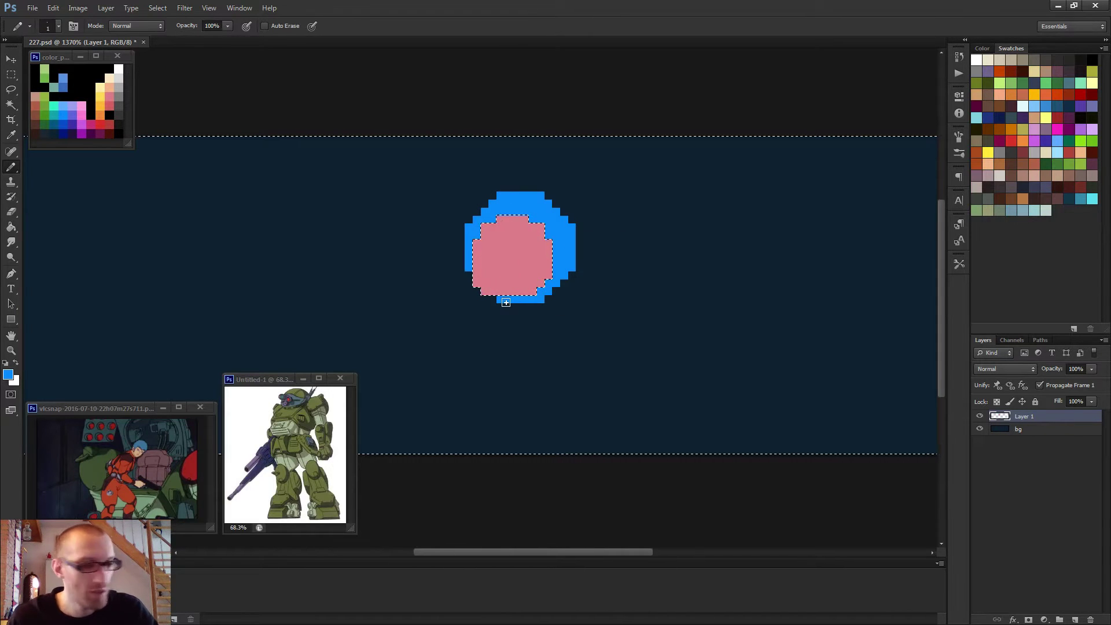
- Erase the row of blue pixels below the pink face with a 1 px eraser and remove the selection
key(e)
drag(497, 299, 543, 299)
key(ctrl+d)
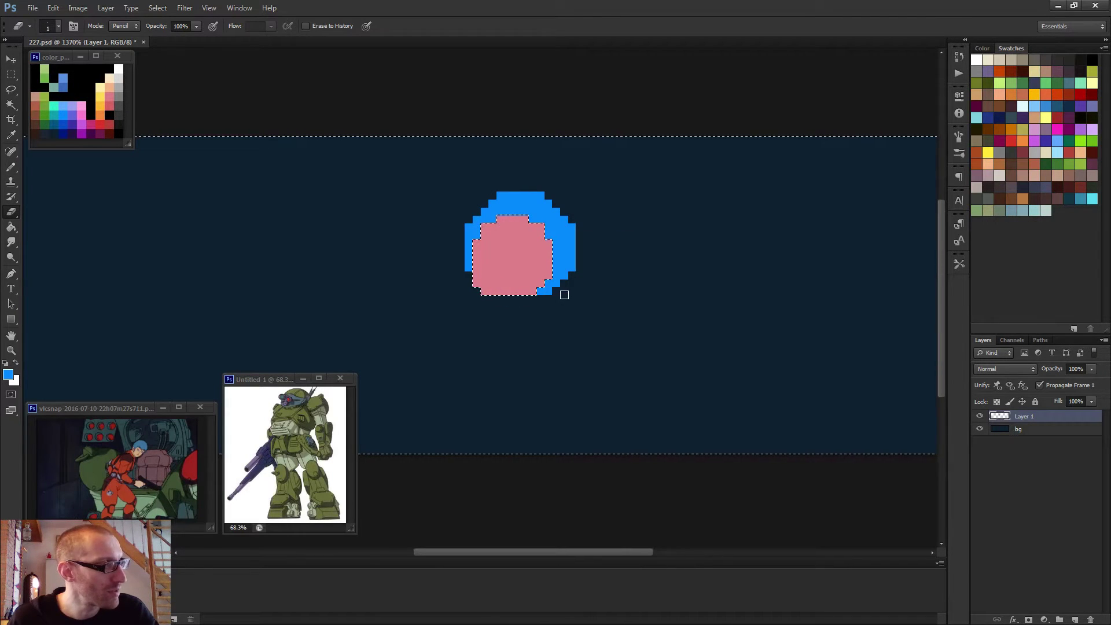
- Pencil blue over the pink face's upper part and right edge, leaving a blocky face with a notched upper-right corner
key(b)
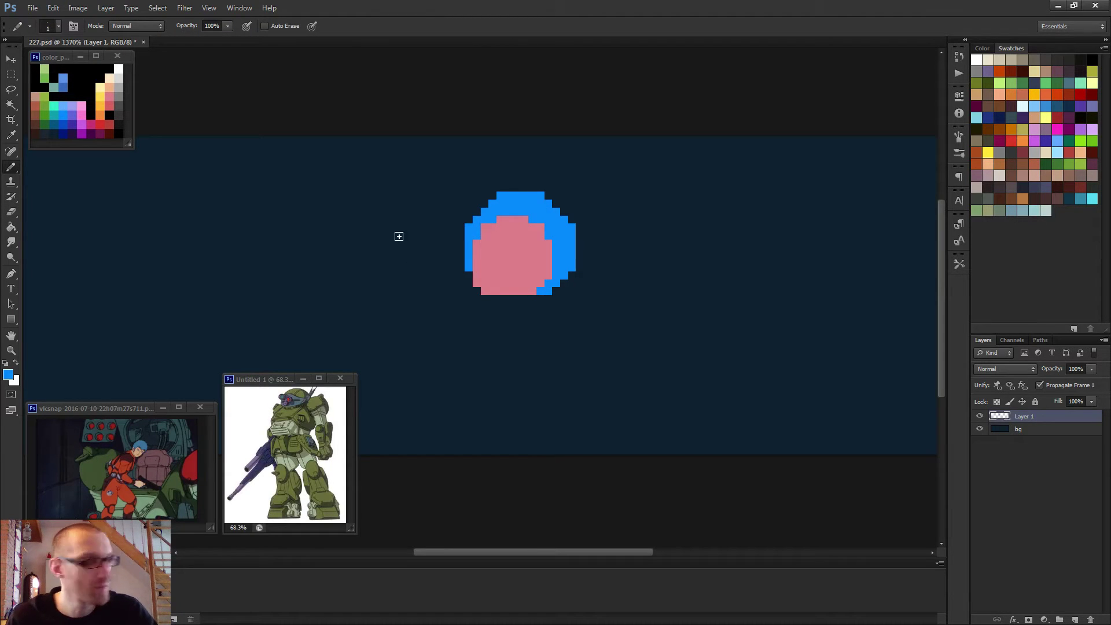
scroll(521, 229, up, 2)
mouse_move(448, 238)
mouse_down()
mouse_move(551, 238)
mouse_move(474, 226)
mouse_move(516, 216)
mouse_move(487, 198)
mouse_move(481, 209)
mouse_up()
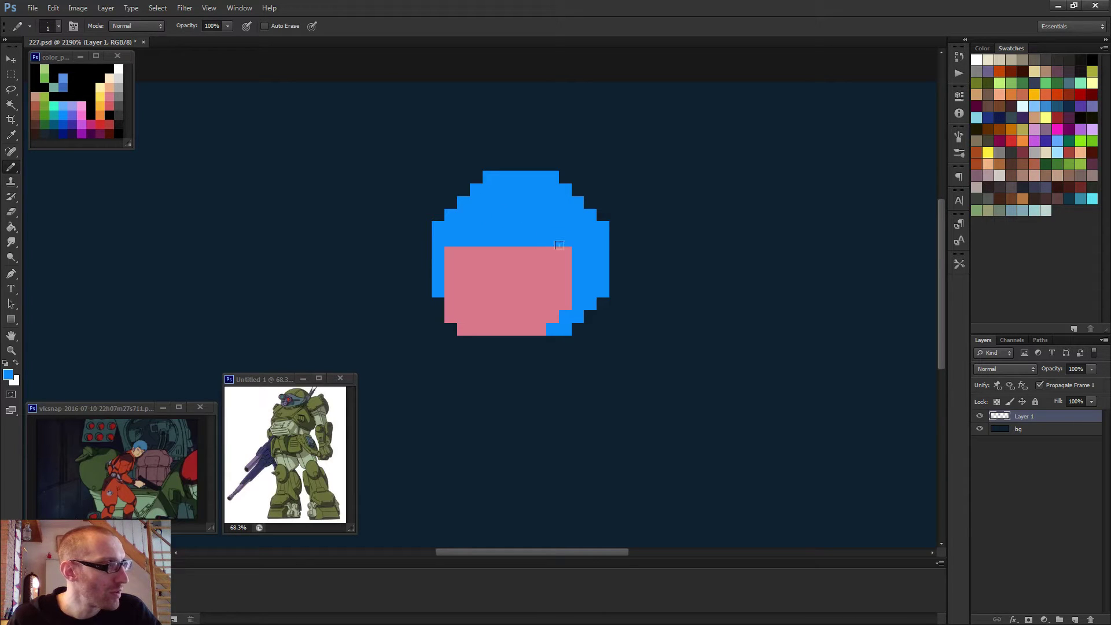
drag(566, 249, 562, 305)
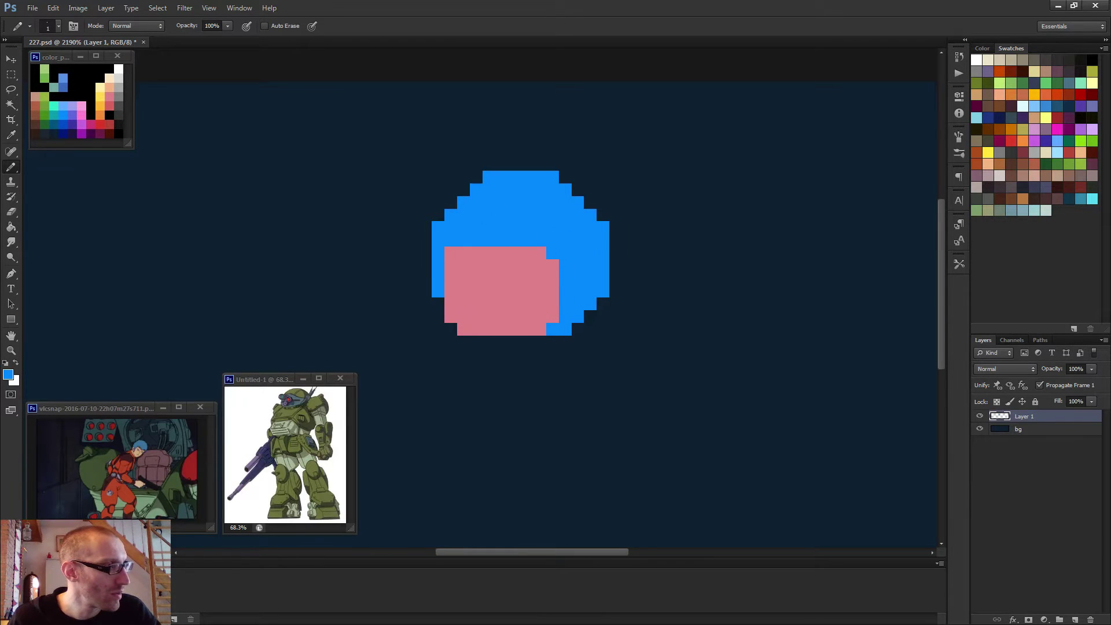
scroll(555, 272, down, 2)
scroll(453, 254, up, 1)
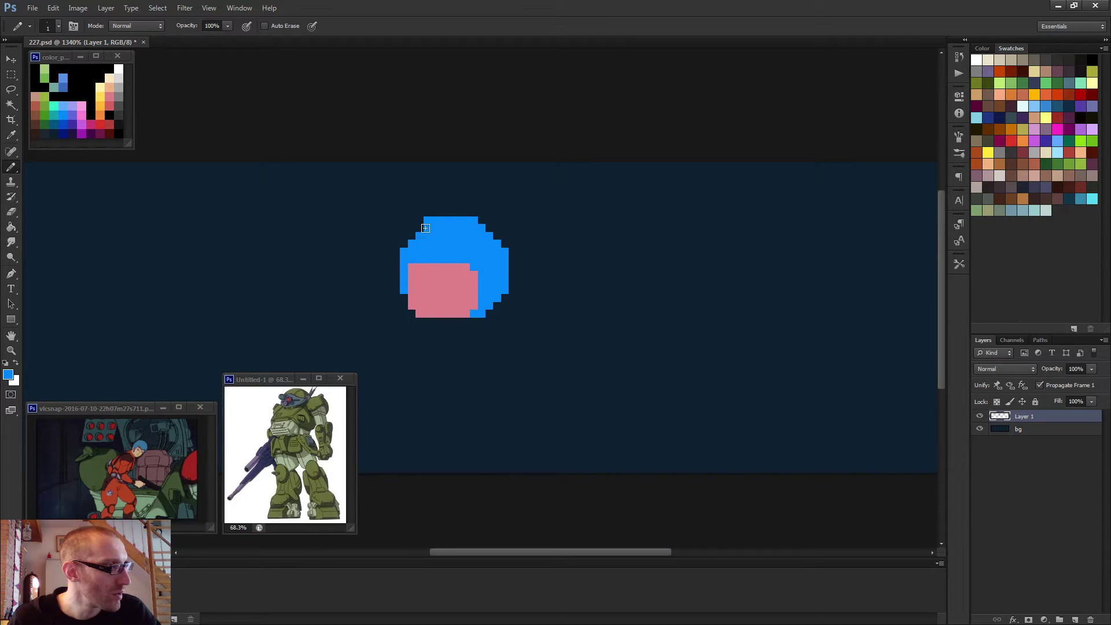
- Fill in the upper-left and upper-right corners of the blue head shape with 1 px blue pencil strokes
click(405, 242)
drag(487, 230, 498, 235)
scroll(510, 261, down, 2)
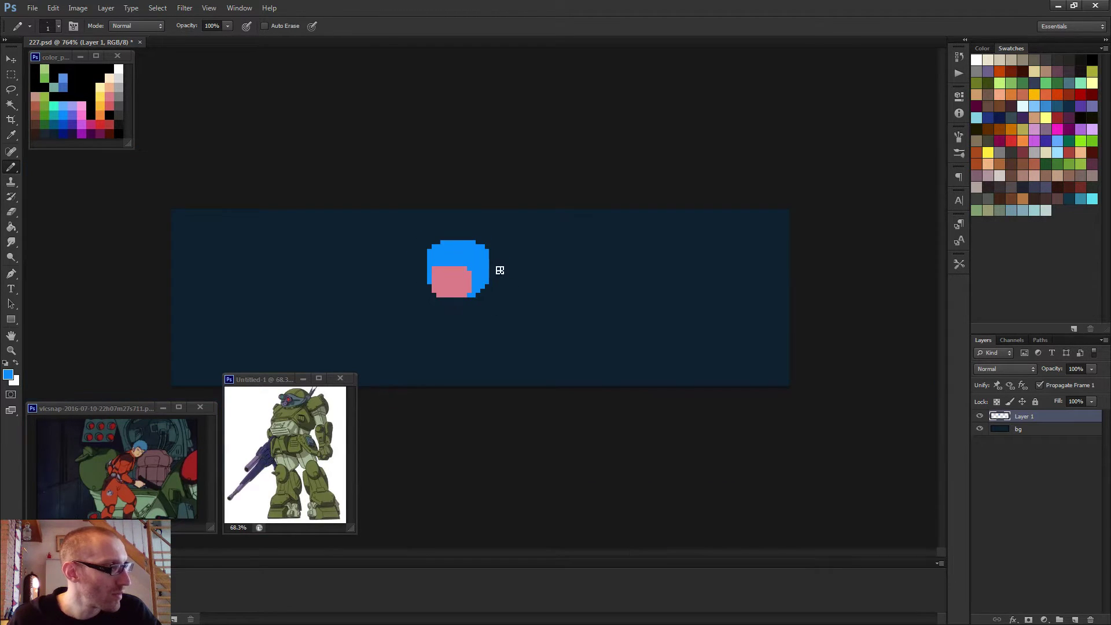
scroll(498, 268, up, 2)
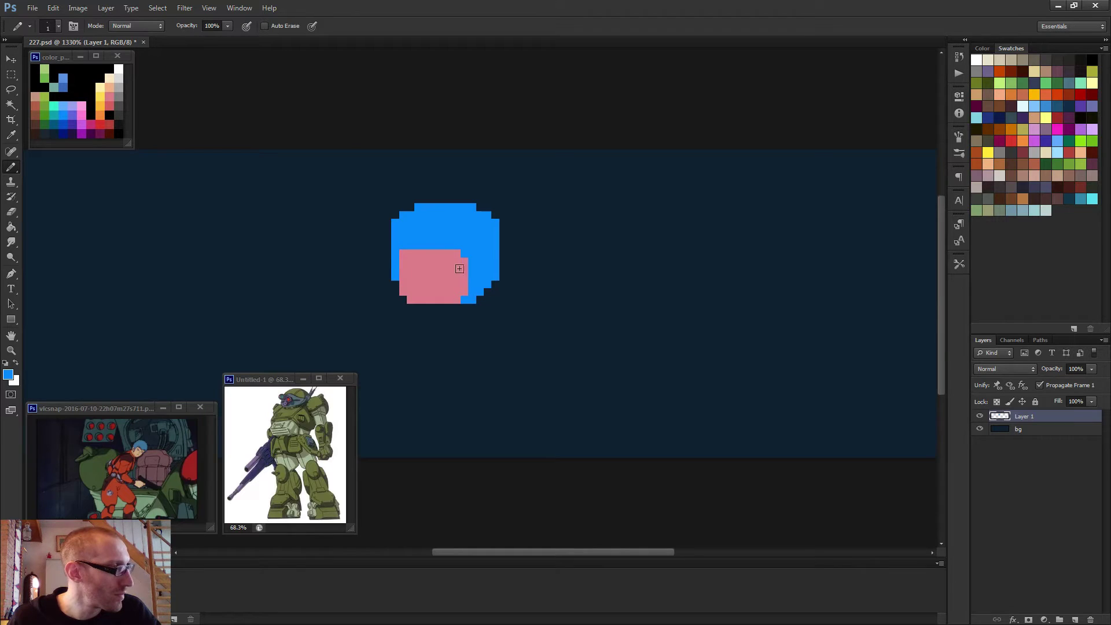
- Pencil single blue and pink pixels along the face's upper edge to form a jagged hair fringe
click(410, 253)
mouse_move(434, 254)
mouse_down()
mouse_move(449, 254)
mouse_move(426, 246)
mouse_up()
alt+click(427, 252)
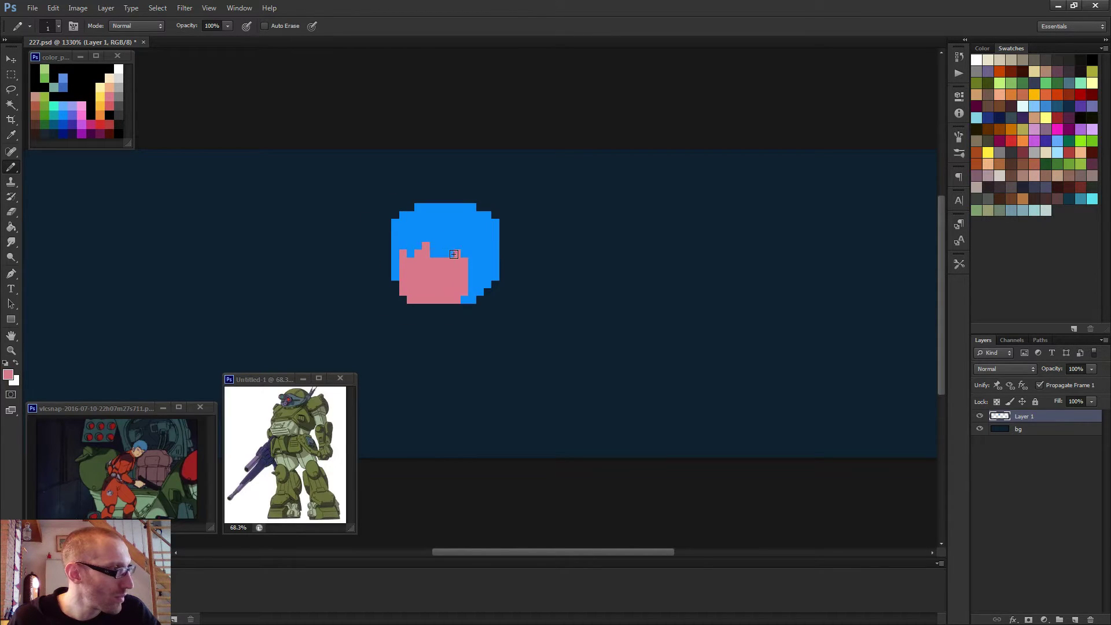
alt+click(451, 246)
alt+click(448, 266)
click(449, 253)
alt+click(449, 245)
scroll(482, 268, down, 3)
scroll(482, 268, down, 1)
scroll(499, 288, up, 4)
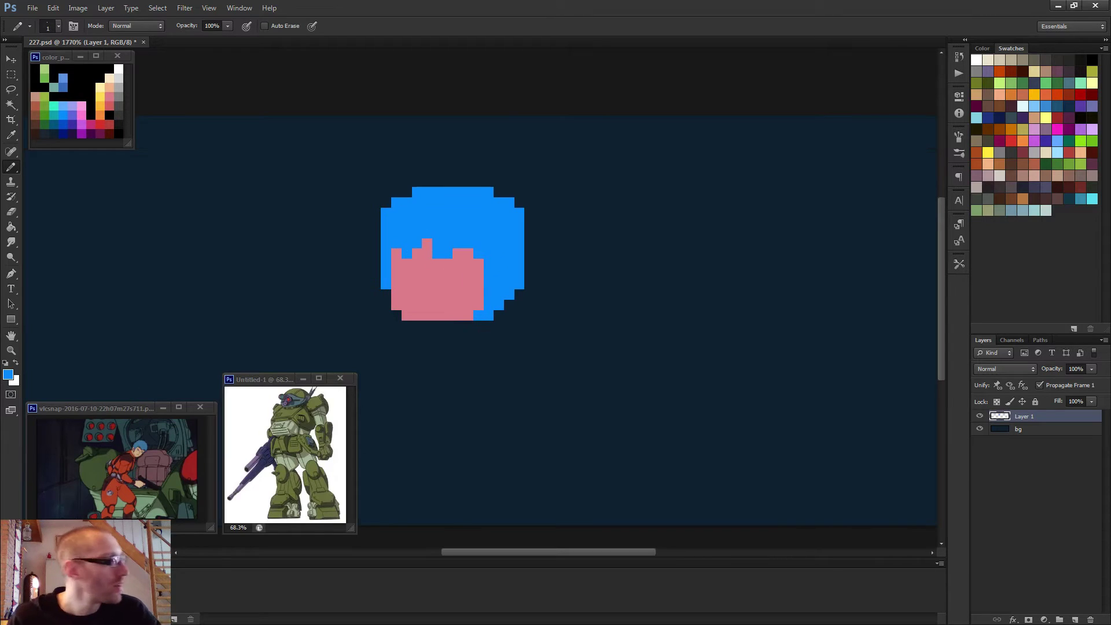
- Fill the inside of the pink face with pale cream, keeping a one-pixel pink border around it
scroll(421, 252, up, 1)
alt+click(116, 74)
scroll(468, 269, up, 2)
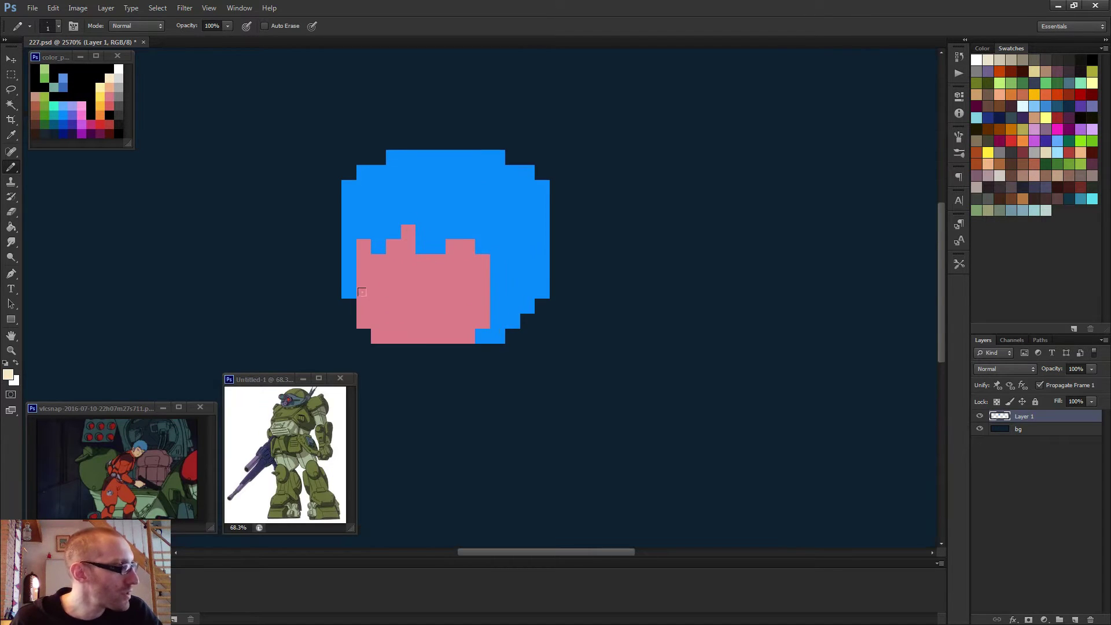
mouse_move(378, 277)
mouse_down()
mouse_move(371, 310)
mouse_move(406, 316)
mouse_move(454, 299)
mouse_move(452, 268)
mouse_move(381, 266)
mouse_move(444, 290)
mouse_move(370, 292)
mouse_move(445, 283)
mouse_move(439, 269)
mouse_move(453, 256)
mouse_move(387, 257)
mouse_up()
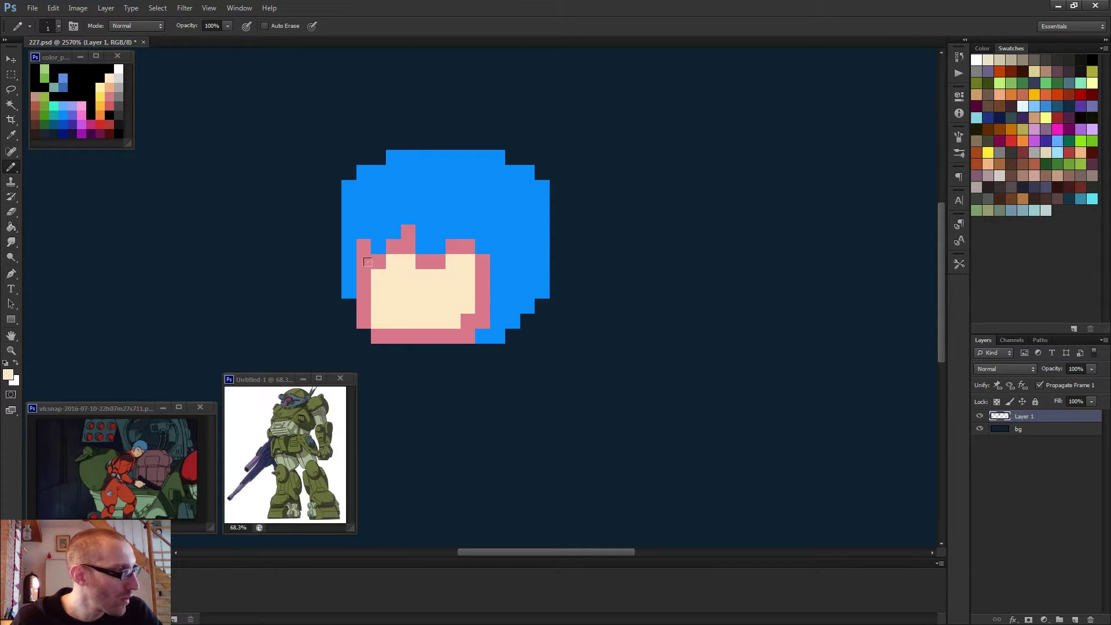
click(374, 259)
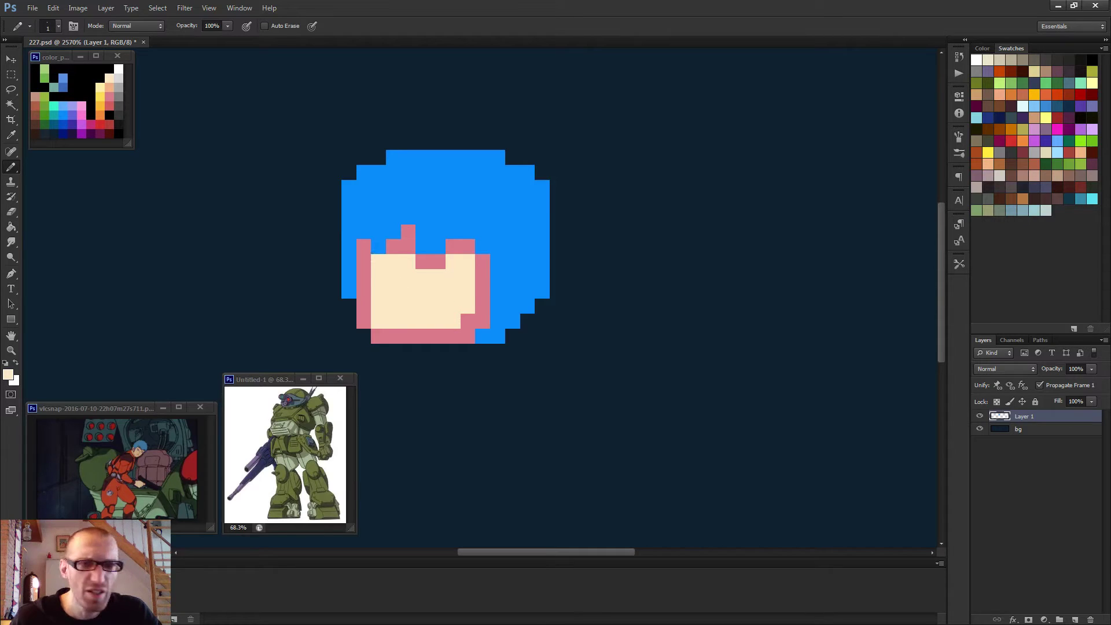
- Draw the eyes with dark navy pupils, one pixel wide on the left and two on the right, with white pixels beside them
alt+click(67, 135)
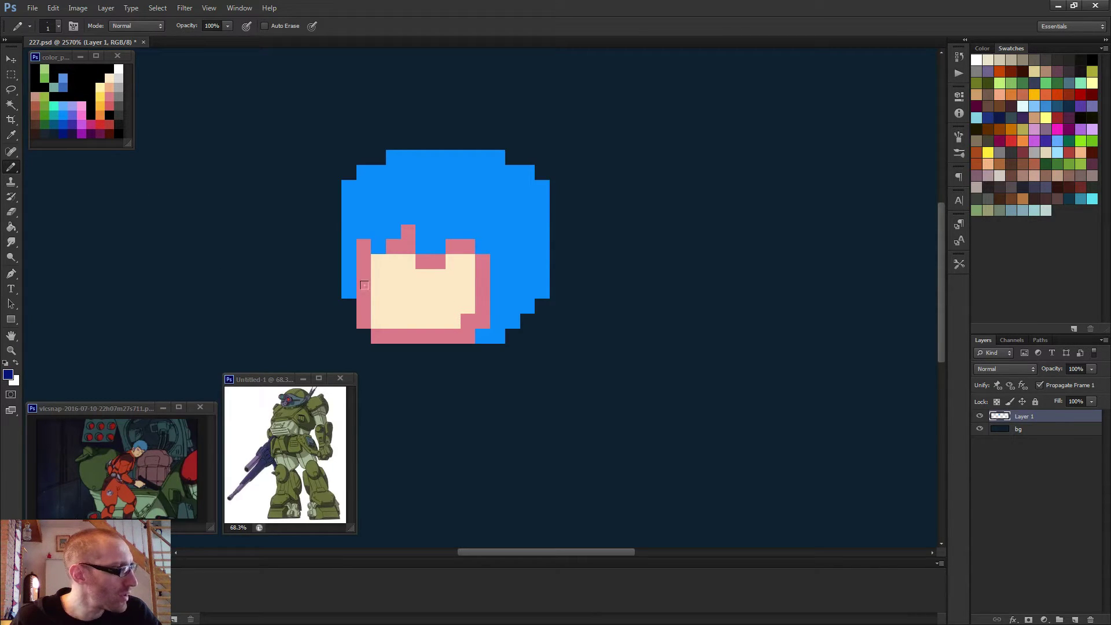
mouse_move(378, 291)
mouse_down()
mouse_move(379, 306)
mouse_move(438, 306)
mouse_move(453, 292)
mouse_move(393, 305)
mouse_up()
alt+click(118, 68)
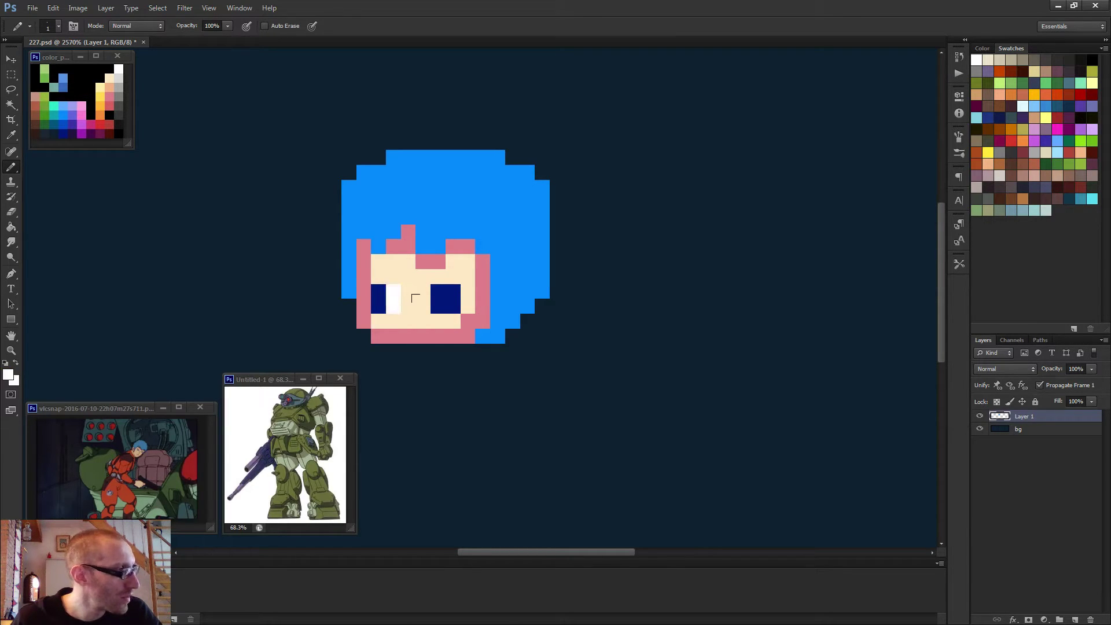
click(423, 307)
drag(468, 291, 468, 305)
drag(364, 291, 363, 305)
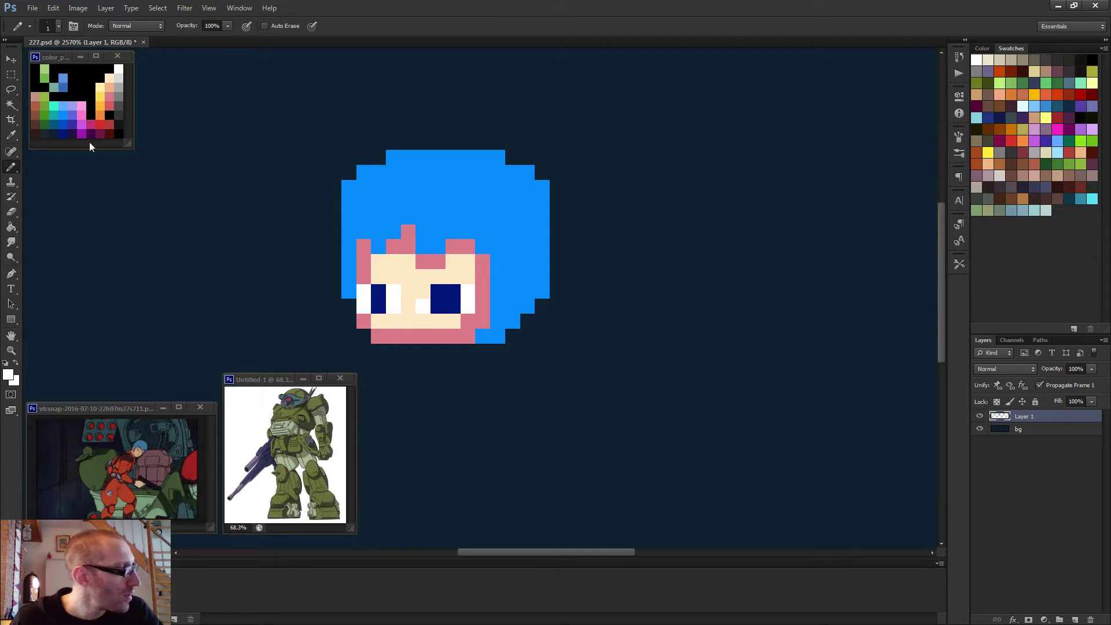
- Pencil navy brows slanting down toward the nose above both eyes, trimming the right brow's inner end with cream
alt+click(69, 127)
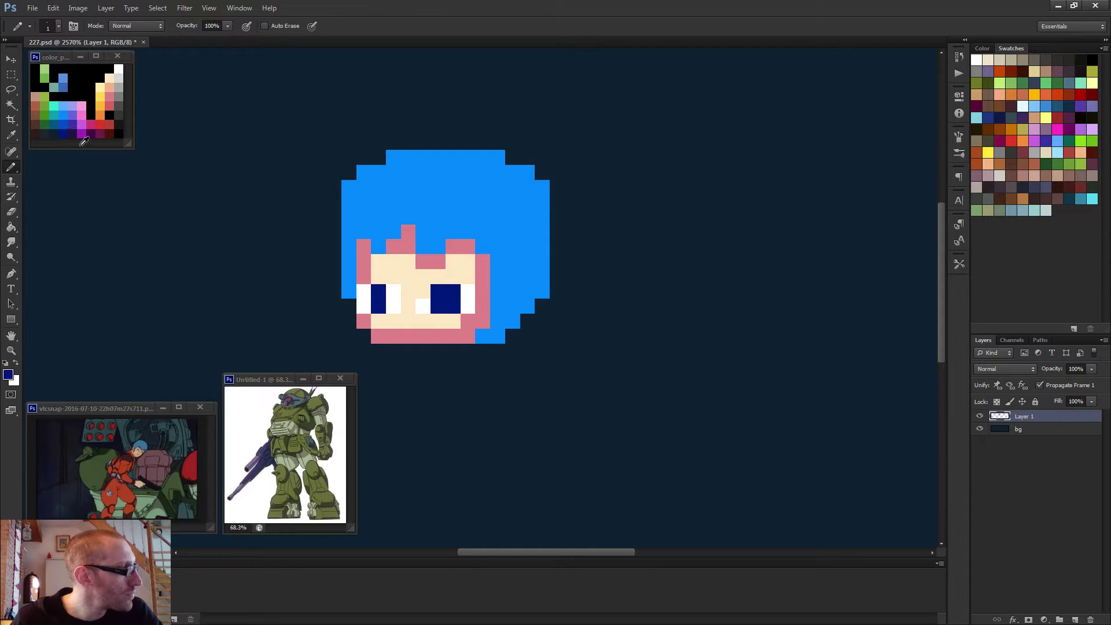
drag(394, 292, 357, 272)
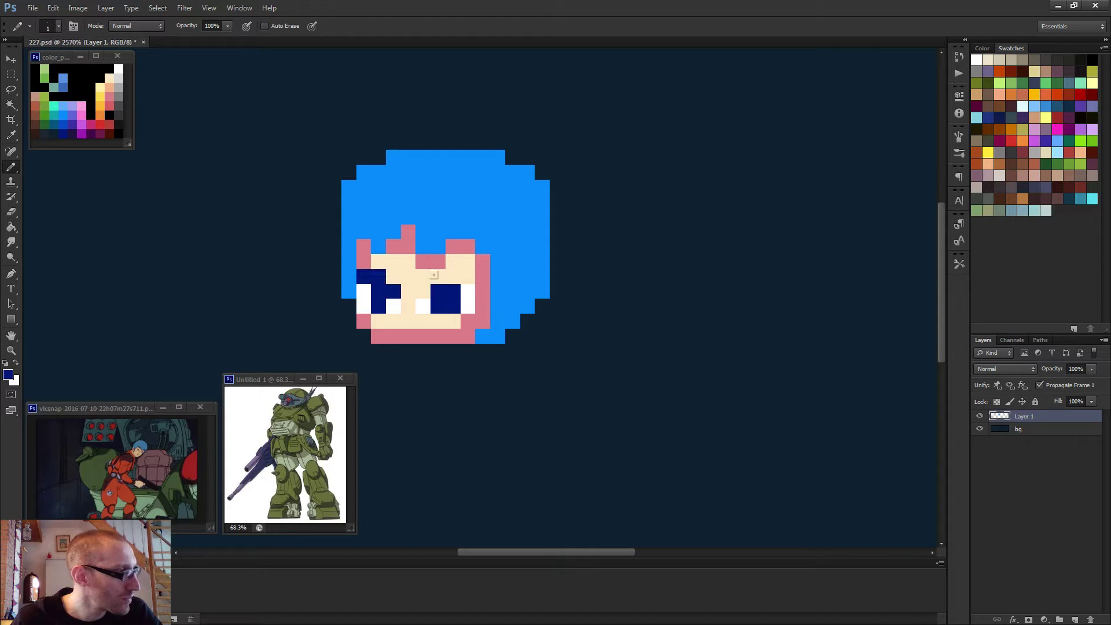
mouse_move(423, 291)
mouse_down()
mouse_move(414, 268)
mouse_move(449, 272)
mouse_up()
alt+click(406, 269)
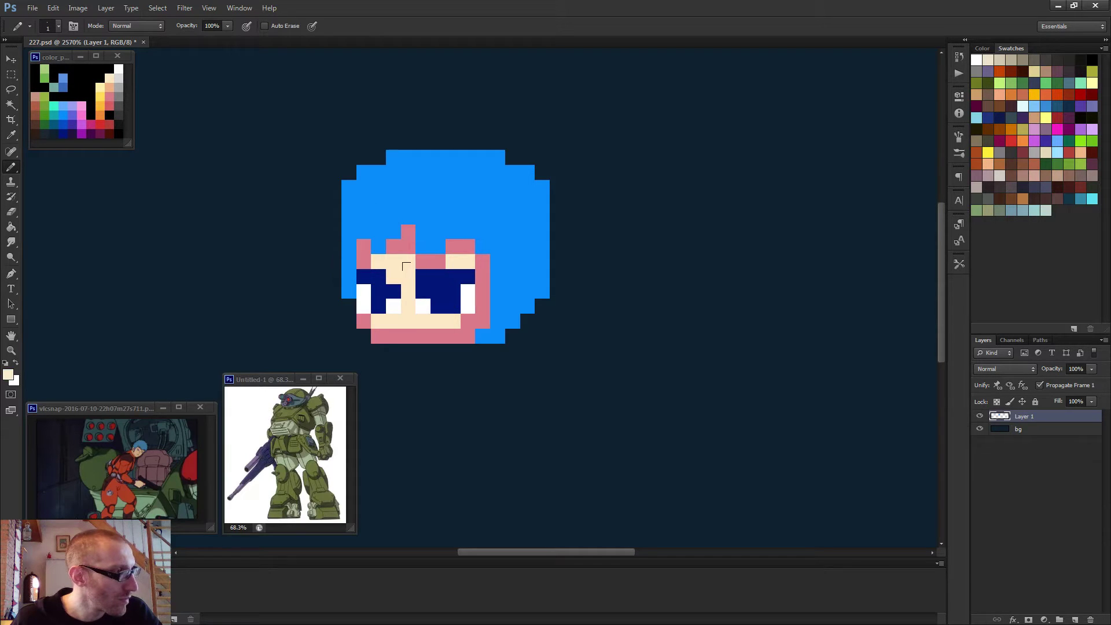
scroll(457, 259, down, 5)
scroll(484, 303, down, 3)
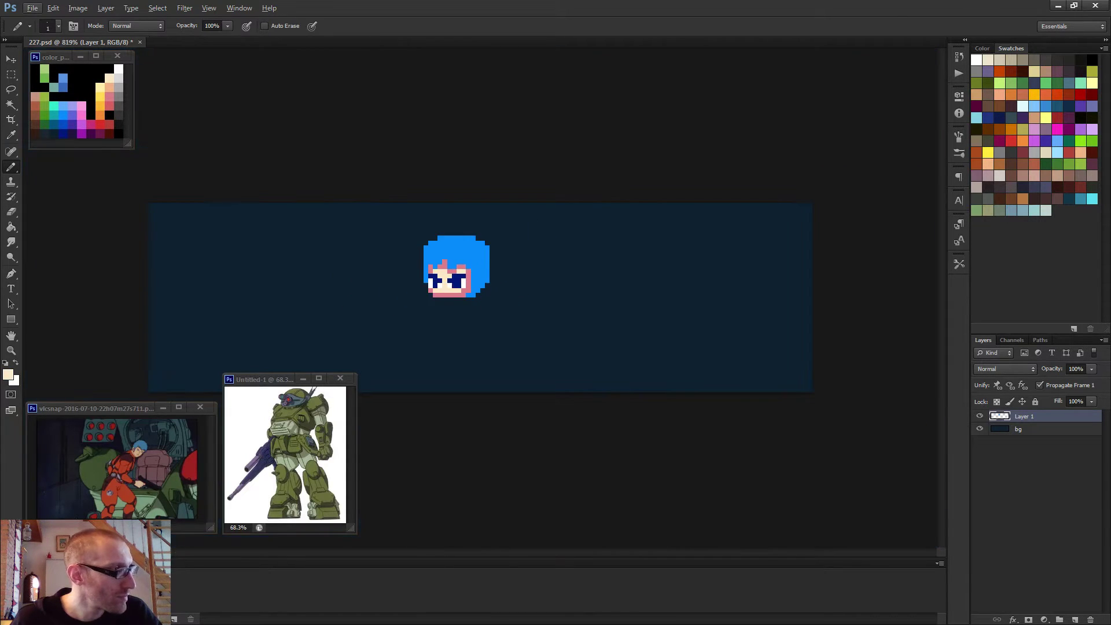
scroll(421, 245, up, 6)
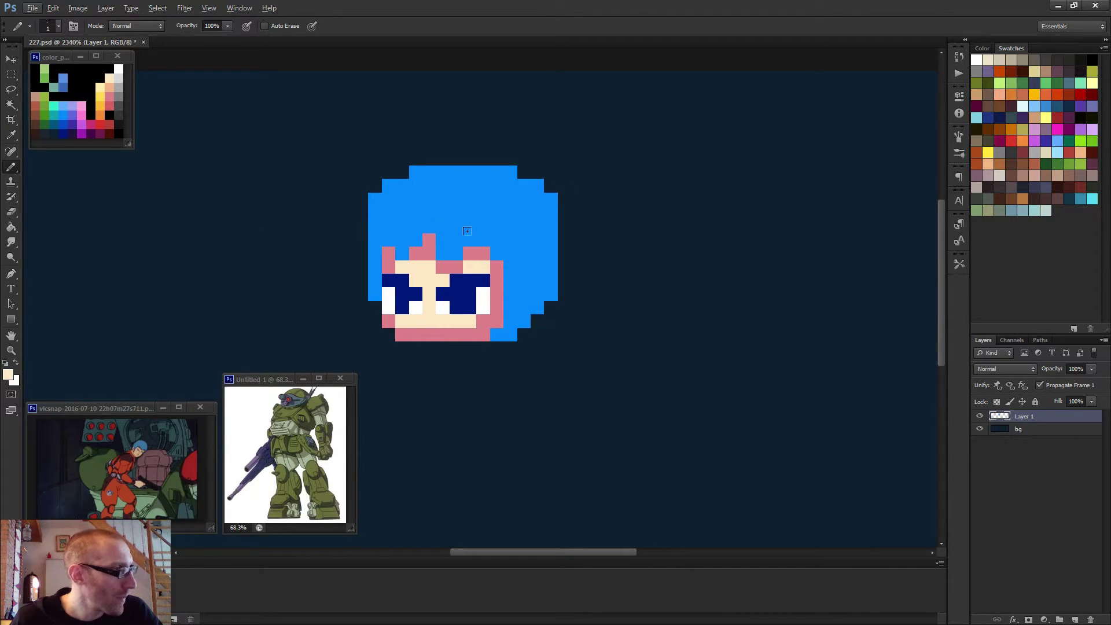
- Shade the lower-right part of the hair behind the face in dark teal blue
alt+click(61, 123)
click(509, 280)
mouse_move(507, 281)
mouse_down()
mouse_move(531, 262)
mouse_move(539, 233)
mouse_move(544, 293)
mouse_move(513, 289)
mouse_move(494, 329)
mouse_move(524, 283)
mouse_up()
scroll(524, 283, down, 5)
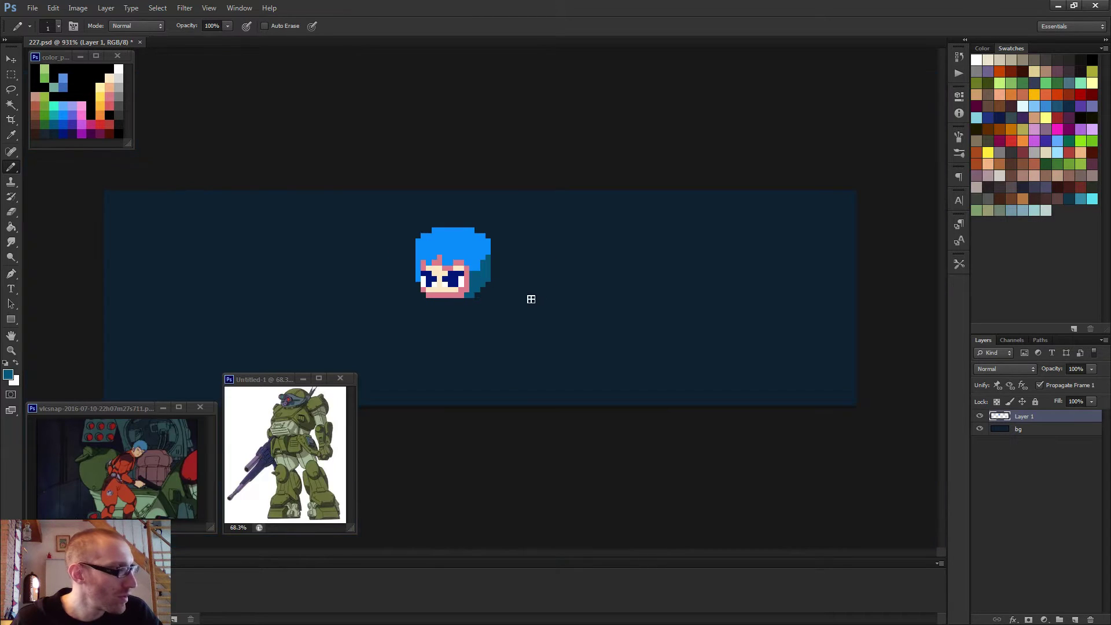
- Extend the dark teal shading up the right side of the hair and add a two-pixel-high pink ear
scroll(521, 313, up, 6)
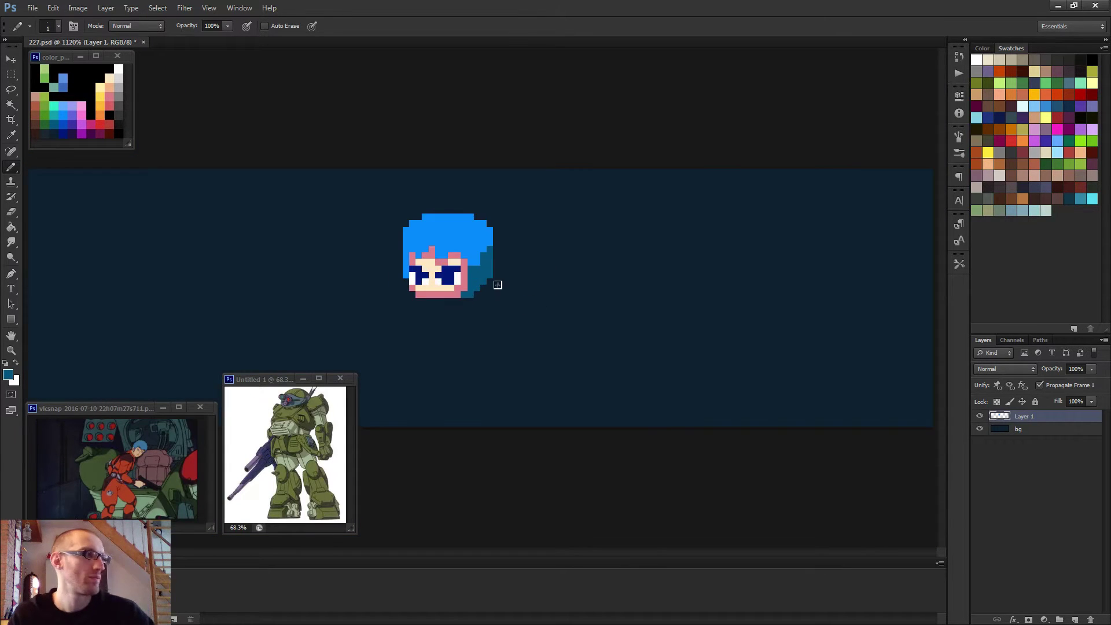
mouse_move(411, 209)
mouse_down()
mouse_move(420, 223)
mouse_move(466, 173)
mouse_move(455, 138)
mouse_up()
click(448, 131)
mouse_move(501, 167)
mouse_down()
mouse_move(486, 190)
mouse_move(466, 195)
mouse_move(468, 173)
mouse_move(434, 219)
mouse_move(417, 221)
mouse_move(434, 206)
mouse_move(450, 236)
mouse_move(440, 301)
mouse_move(452, 290)
mouse_move(453, 261)
mouse_up()
click(484, 222)
click(484, 185)
alt+click(434, 300)
alt+click(456, 304)
scroll(457, 276, down, 6)
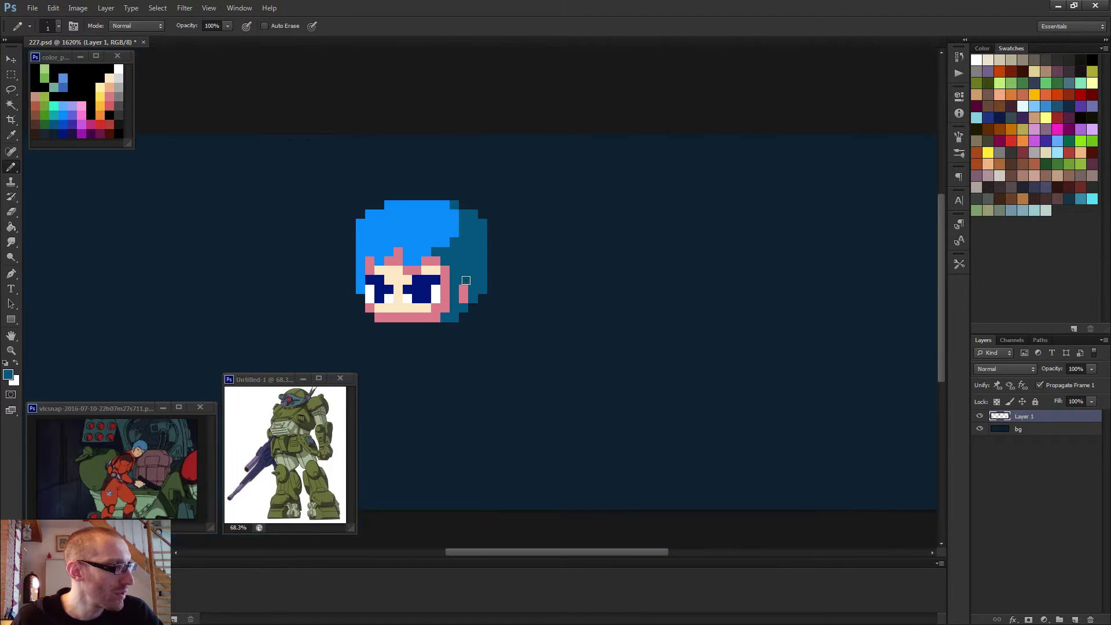
- Pencil dark teal pixels down the hair's left edge and on its upper-left corner steps
scroll(495, 304, down, 1)
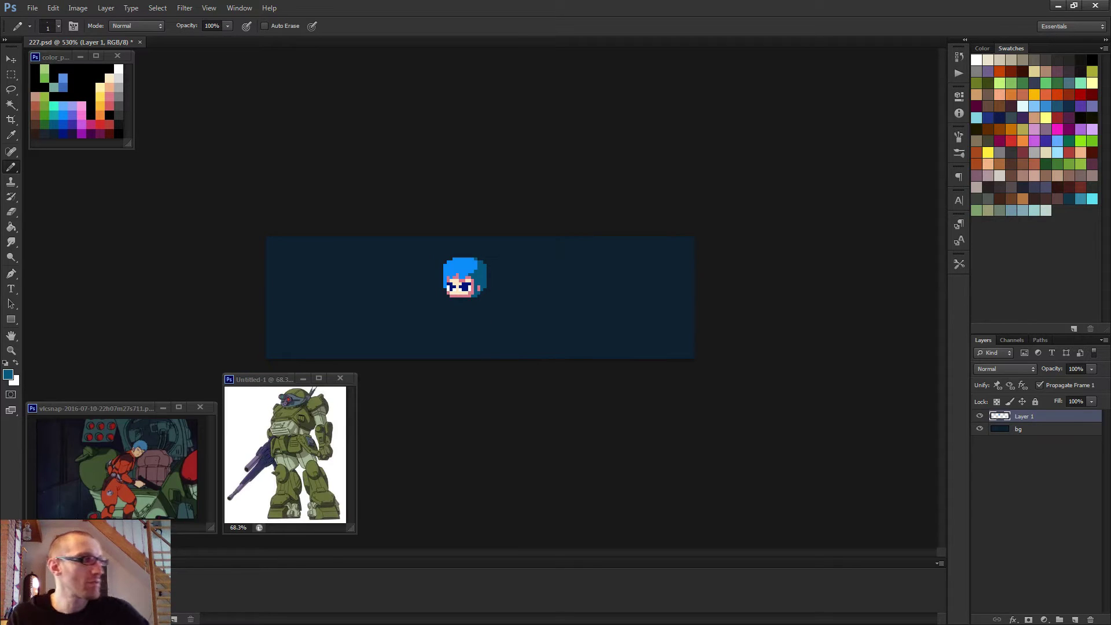
scroll(479, 292, up, 5)
drag(334, 242, 334, 272)
scroll(496, 306, down, 5)
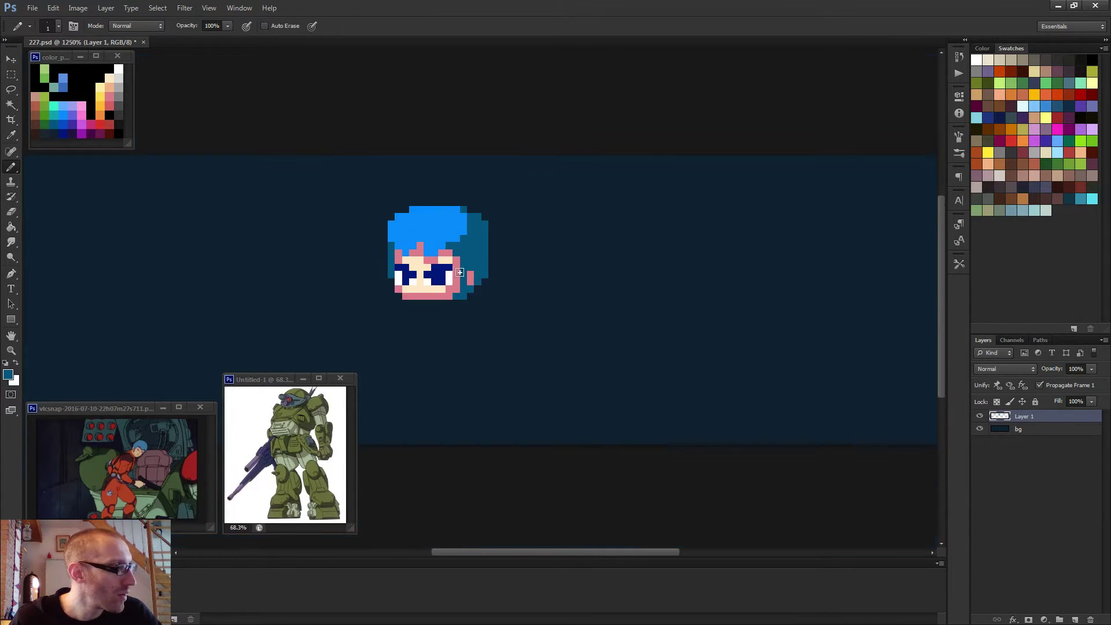
scroll(496, 307, up, 3)
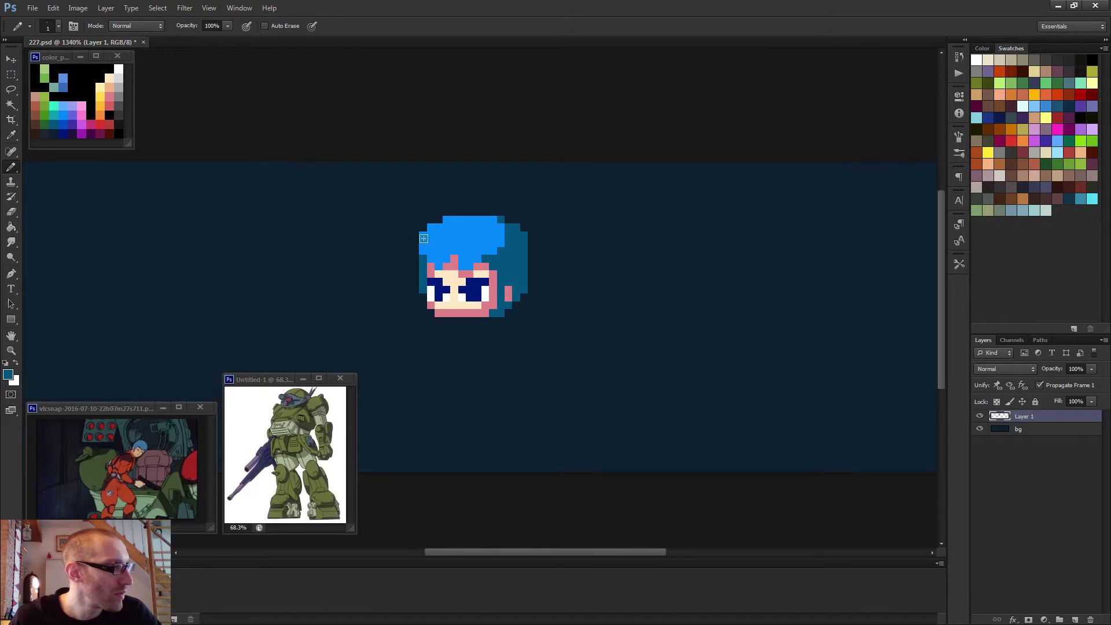
scroll(467, 289, down, 3)
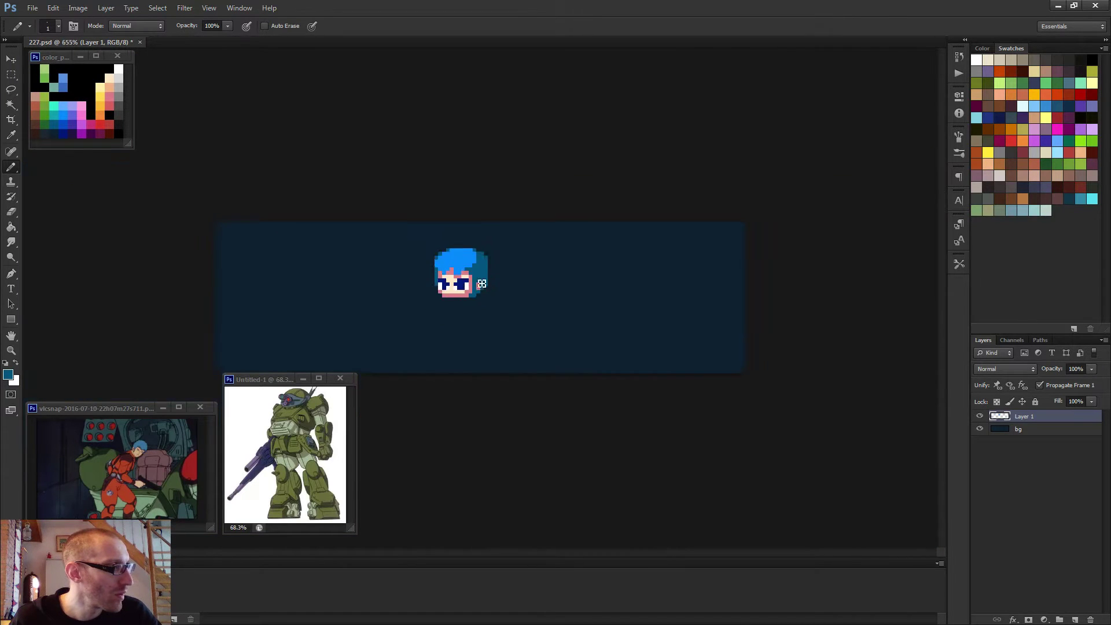
scroll(473, 292, up, 5)
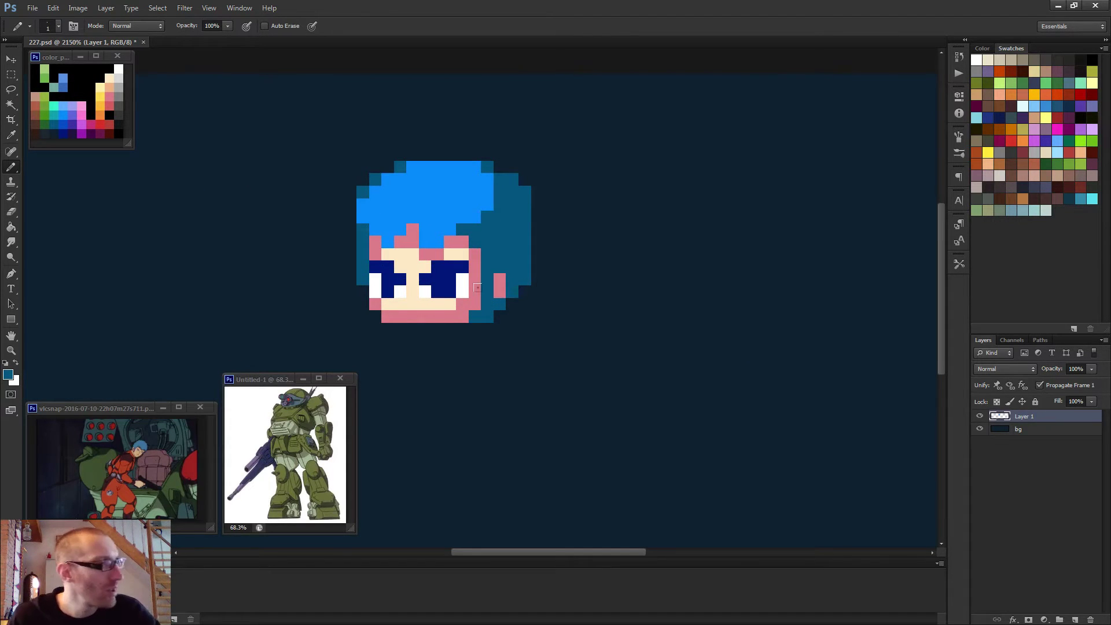
- Try recolouring the navy brows, first in the dark background blue and again in black
scroll(484, 266, up, 1)
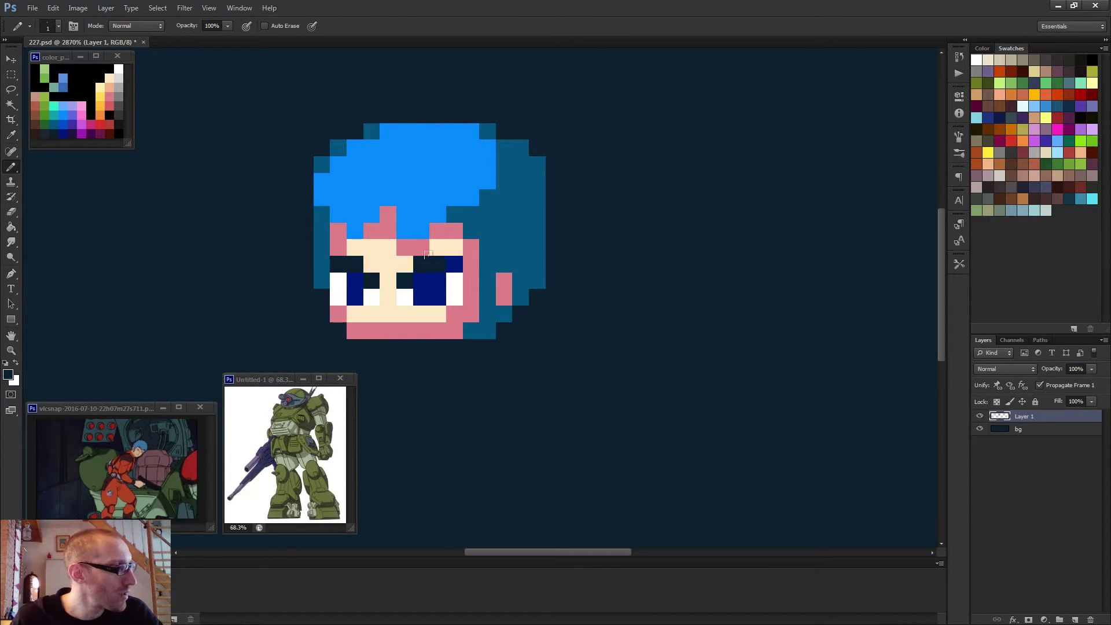
scroll(506, 338, down, 4)
scroll(506, 342, up, 2)
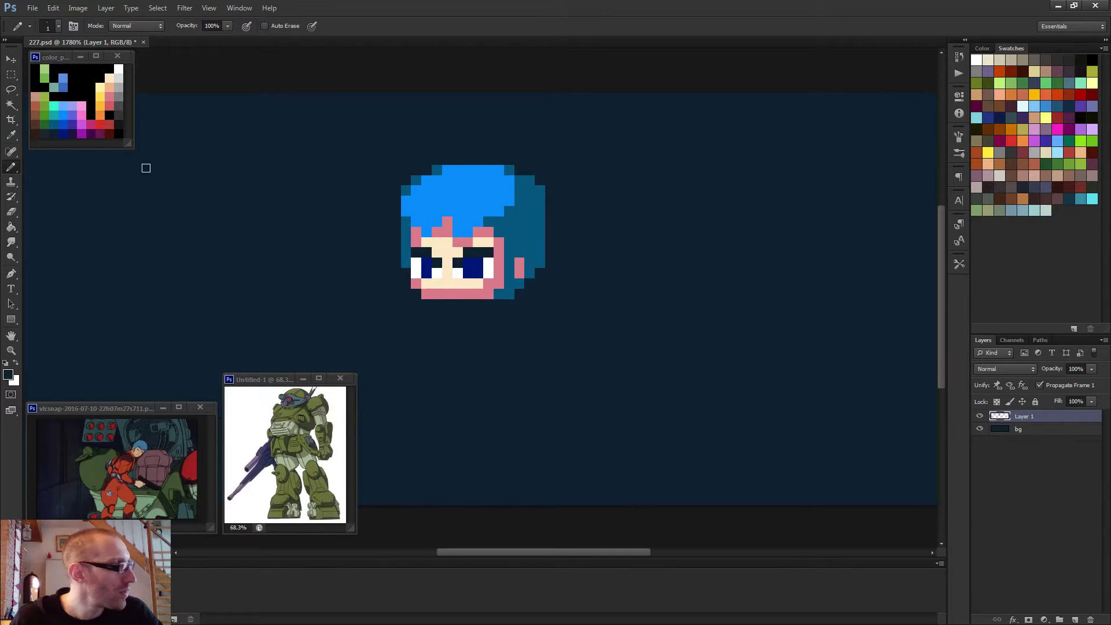
alt+click(97, 87)
scroll(480, 284, up, 2)
drag(412, 251, 379, 235)
mouse_move(445, 251)
mouse_down()
mouse_move(462, 234)
mouse_move(495, 235)
mouse_up()
scroll(509, 316, down, 5)
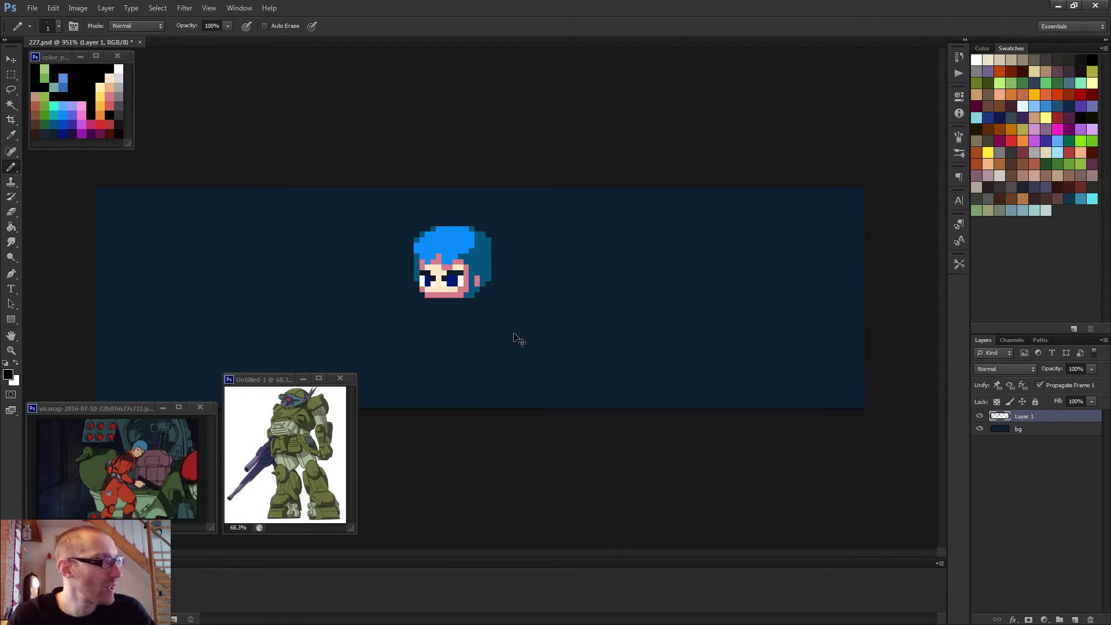
scroll(493, 289, up, 3)
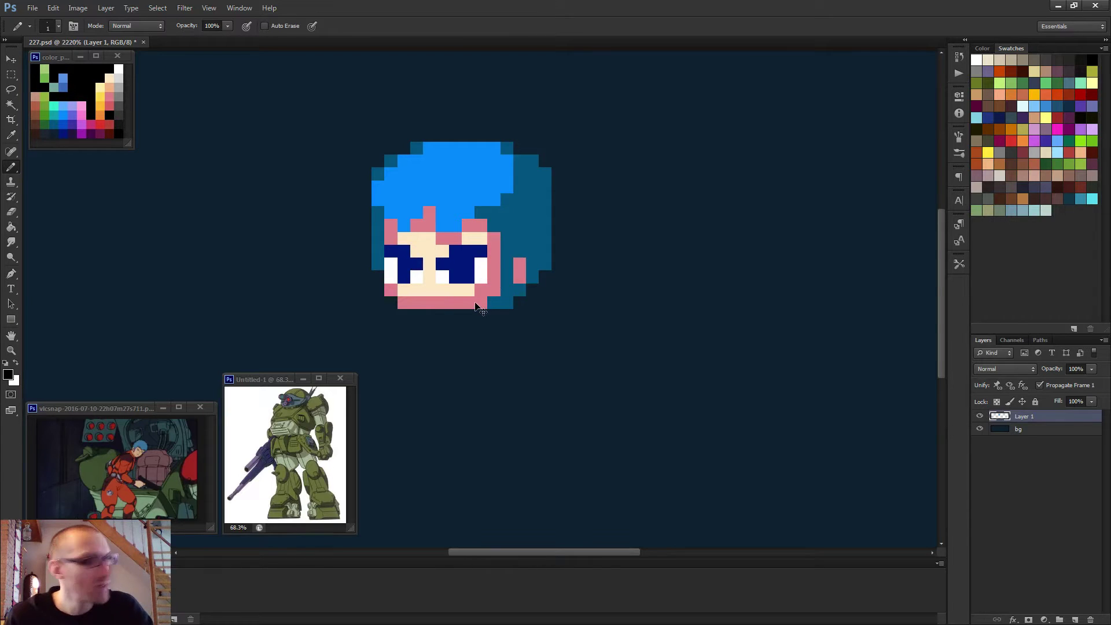
- Save the document and pencil a solid red torso block directly below the face
key(ctrl+s)
scroll(359, 277, down, 3)
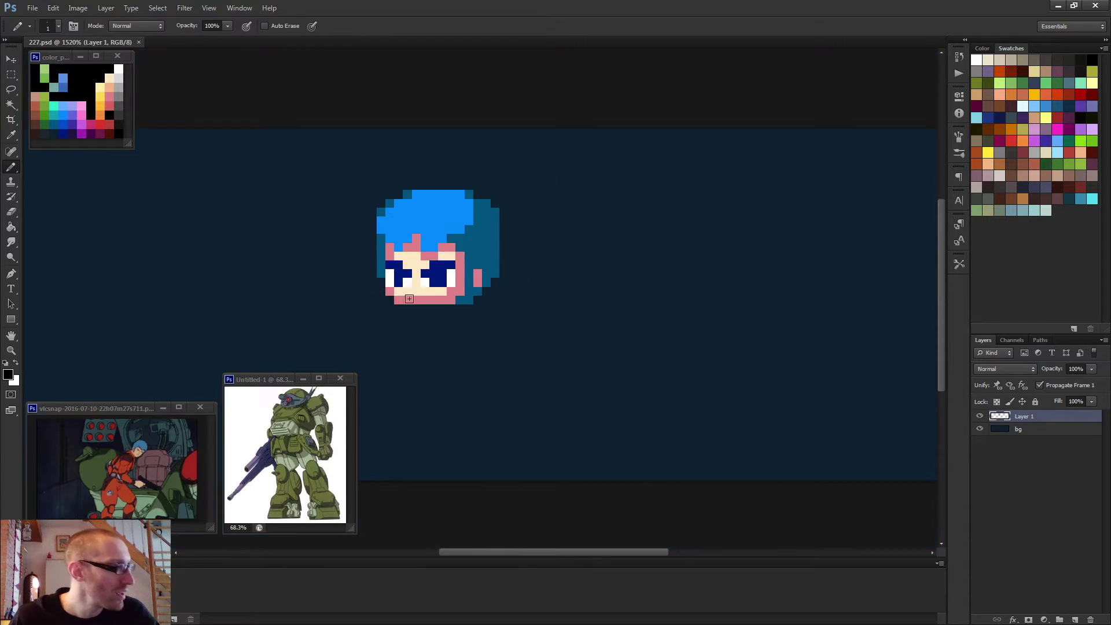
scroll(424, 293, up, 3)
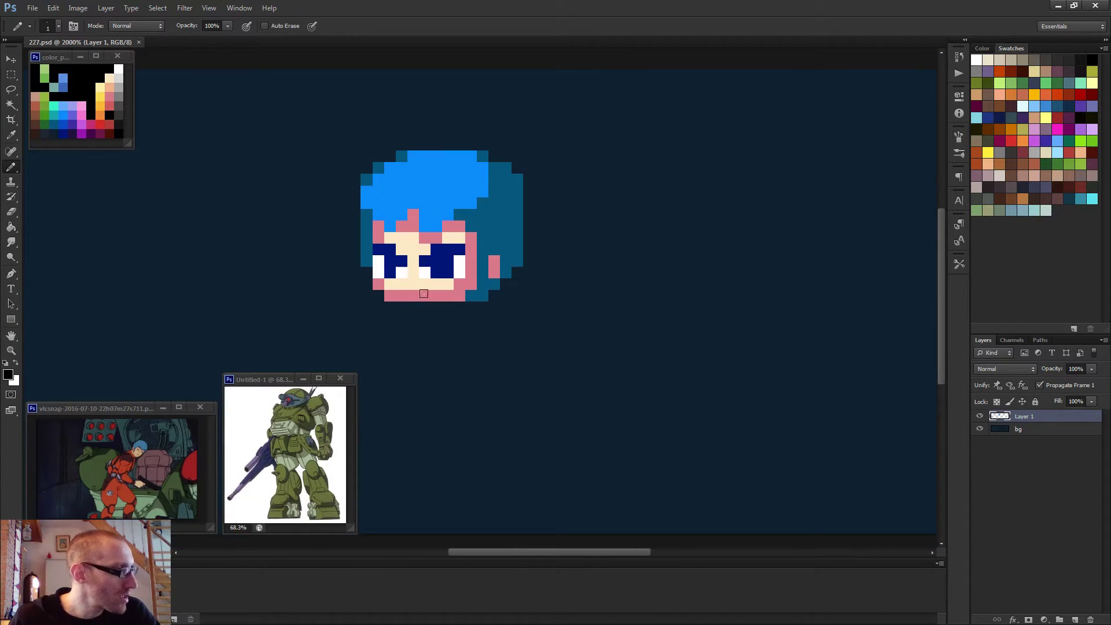
alt+click(111, 125)
mouse_move(412, 317)
mouse_down()
mouse_move(450, 308)
mouse_move(381, 321)
mouse_move(438, 329)
mouse_move(371, 335)
mouse_move(381, 375)
mouse_move(410, 367)
mouse_move(385, 354)
mouse_move(429, 351)
mouse_move(437, 365)
mouse_move(441, 344)
mouse_move(446, 366)
mouse_move(389, 358)
mouse_move(455, 375)
mouse_up()
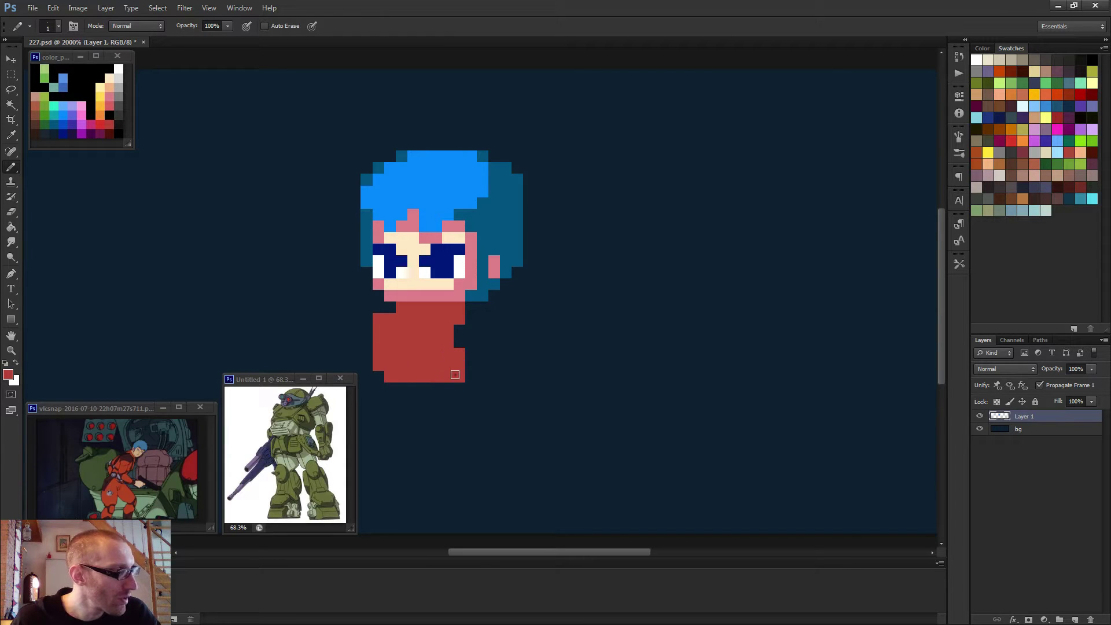
- Erase the left columns of the red torso to make it narrower than the face
key(e)
scroll(437, 351, down, 3)
scroll(453, 380, down, 2)
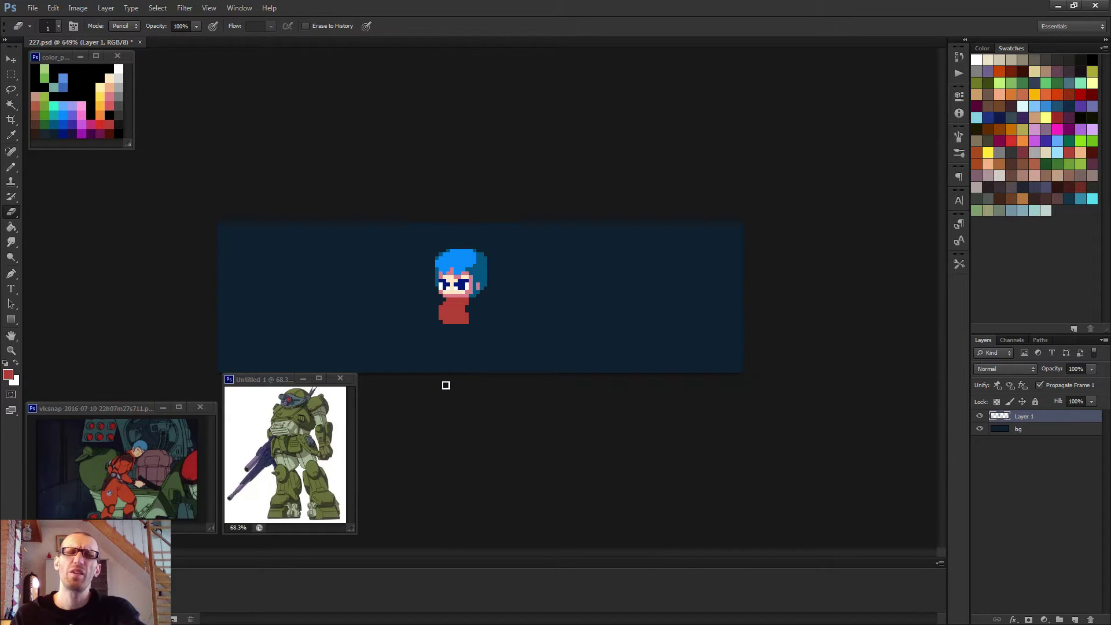
scroll(418, 277, up, 2)
drag(412, 314, 420, 347)
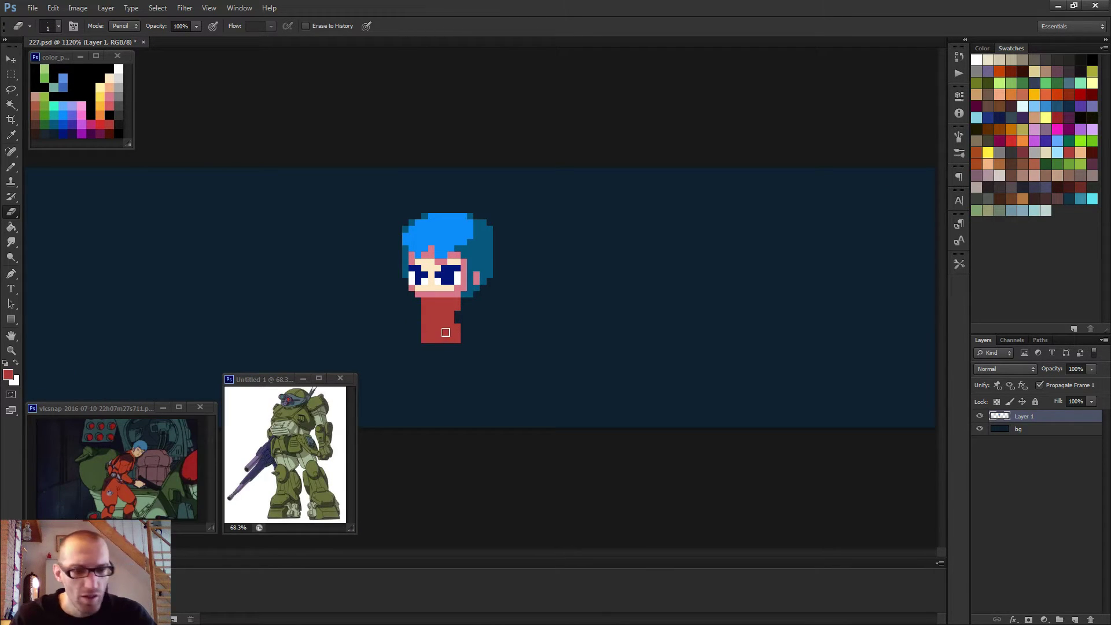
- Pencil red behind the head's lower right and erase the torso's lower-left part, reshaping it into a diagonal leaning body
key(b)
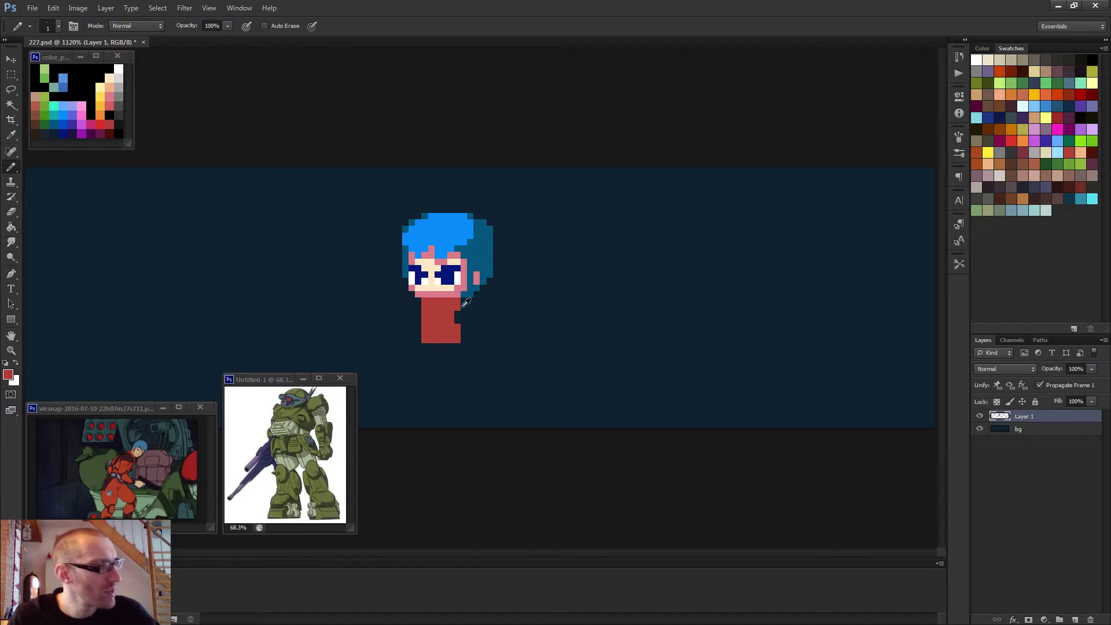
mouse_move(486, 295)
mouse_down()
mouse_move(501, 313)
mouse_move(470, 305)
mouse_move(489, 298)
mouse_move(497, 308)
mouse_move(481, 309)
mouse_move(496, 320)
mouse_move(487, 308)
mouse_move(472, 319)
mouse_move(486, 328)
mouse_move(466, 316)
mouse_move(497, 333)
mouse_up()
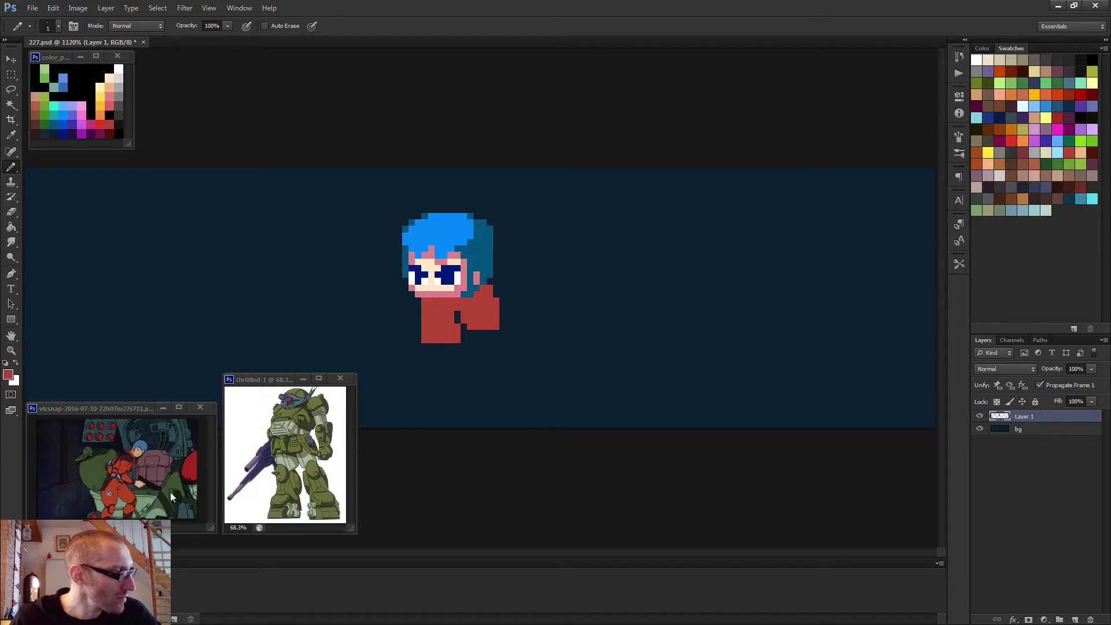
key(e)
mouse_move(455, 349)
mouse_down()
mouse_move(426, 327)
mouse_move(427, 308)
mouse_move(457, 325)
mouse_move(444, 321)
mouse_move(504, 315)
mouse_move(484, 330)
mouse_move(497, 335)
mouse_move(514, 323)
mouse_move(505, 315)
mouse_up()
key(b)
scroll(527, 330, down, 3)
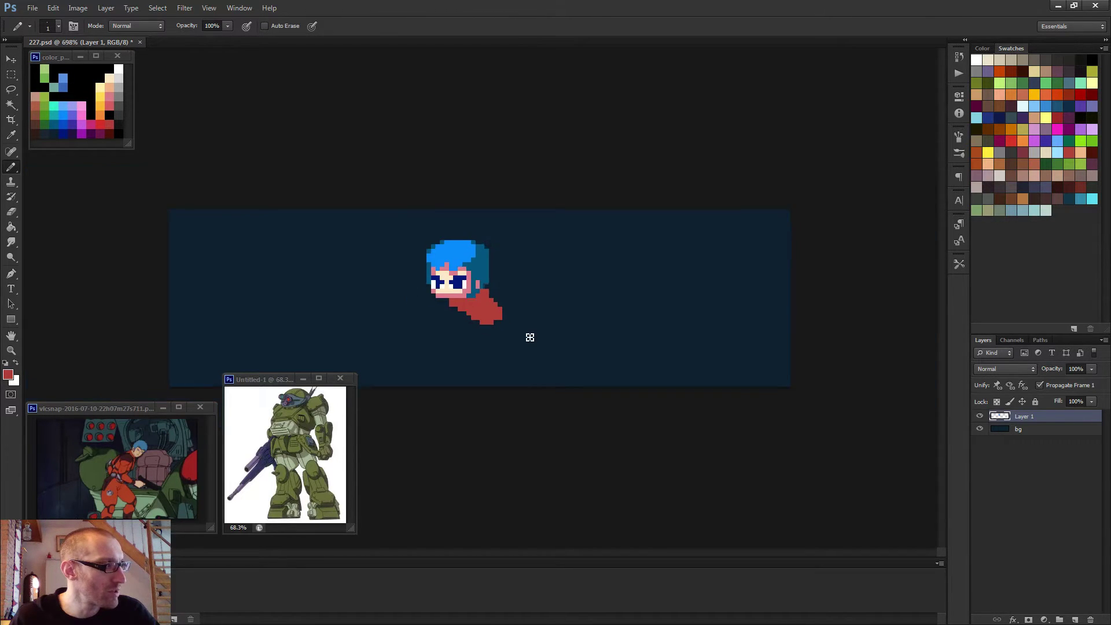
- Trim the torso's lower-right edge with the eraser and pencil red into its lower-left edge
scroll(519, 330, up, 4)
key(e)
drag(510, 311, 509, 330)
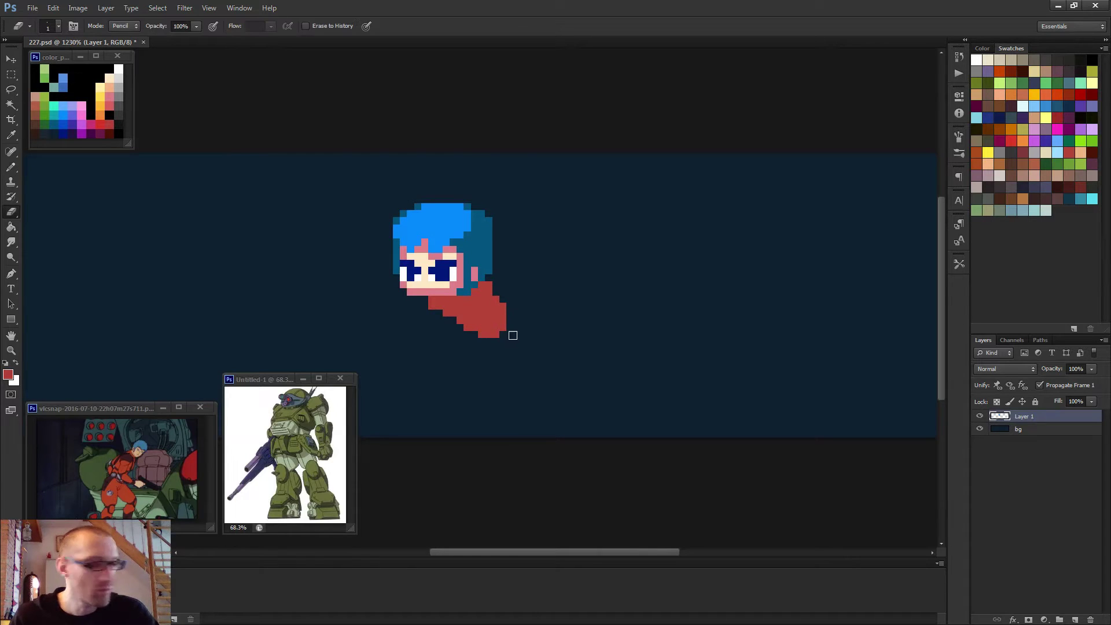
key(b)
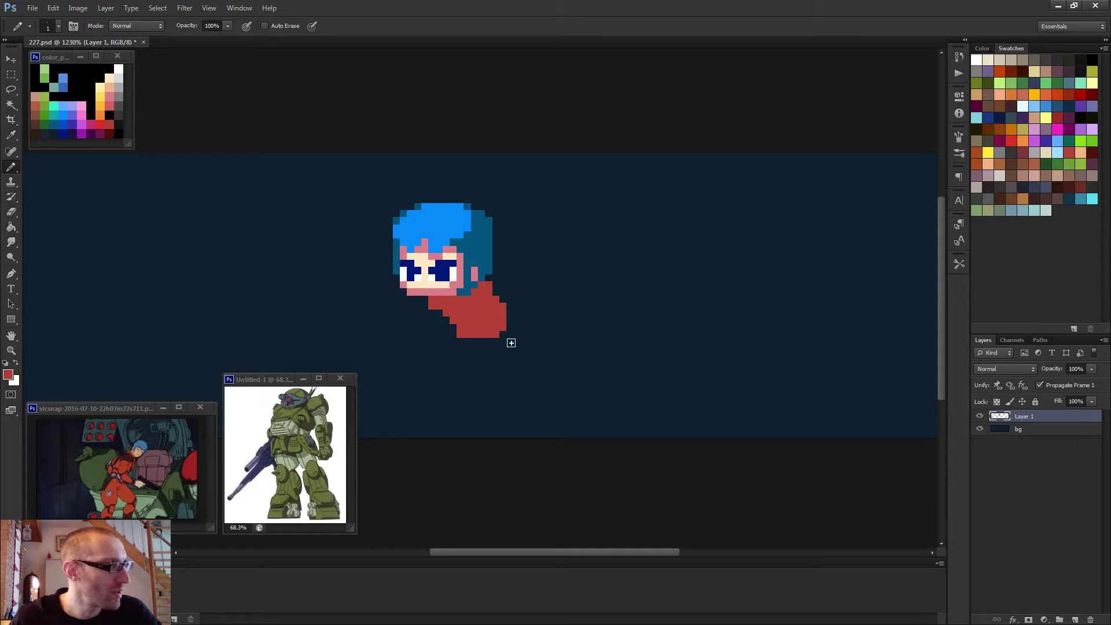
- Enlarge the pencil to 4 px and stamp two round orange knees below the red torso, one at each side
scroll(512, 342, down, 3)
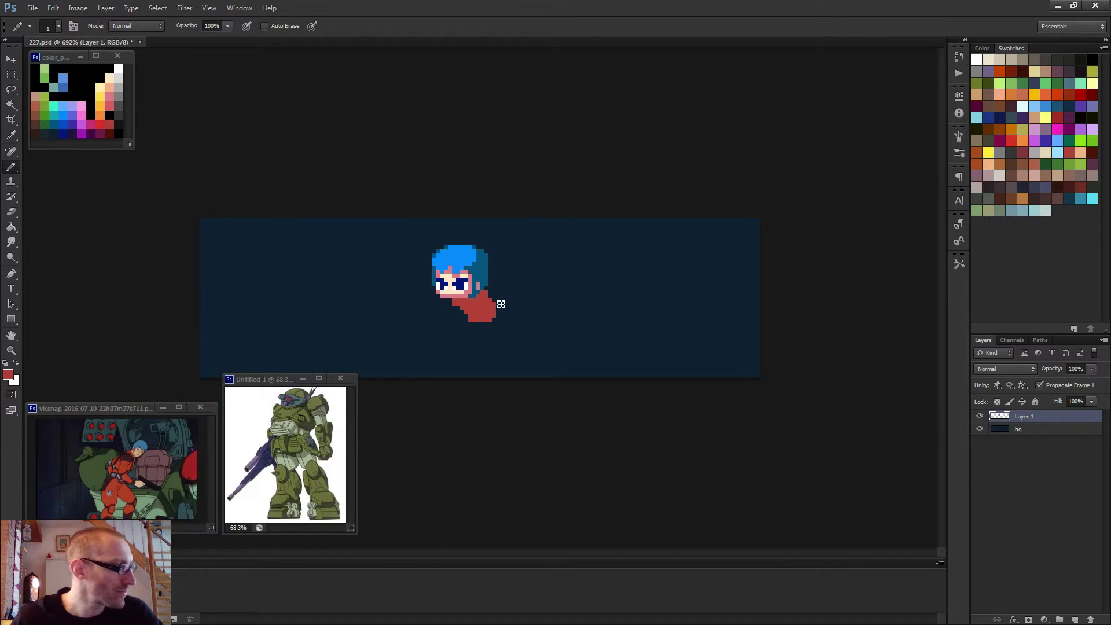
scroll(498, 317, up, 2)
scroll(498, 317, up, 3)
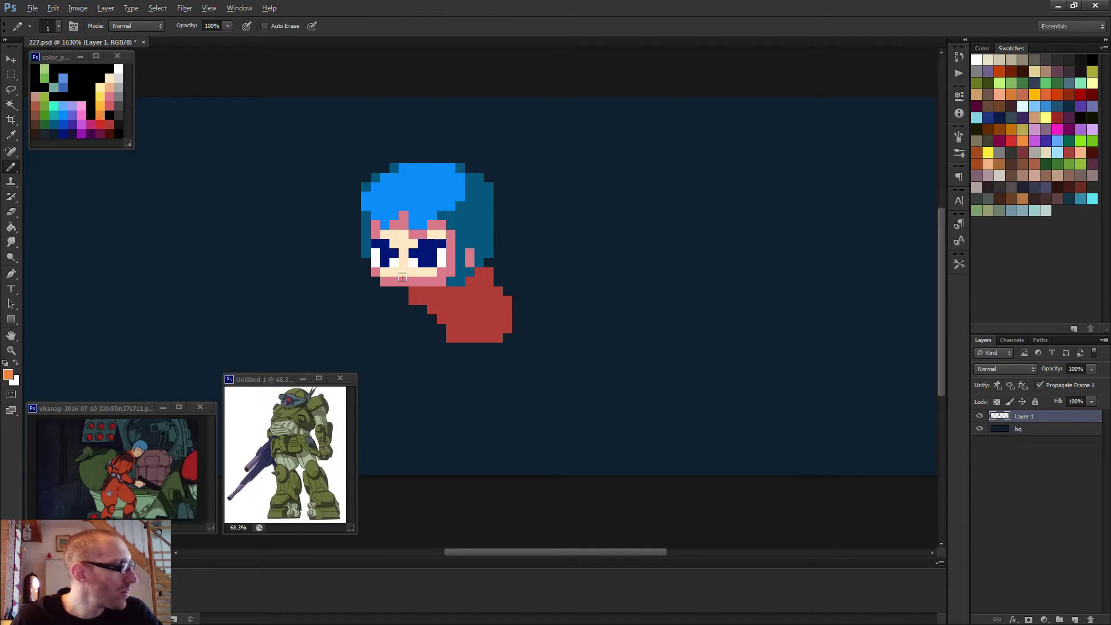
mouse_move(437, 295)
alt+mouse_down()
mouse_move(481, 321)
mouse_move(453, 314)
alt+mouse_up()
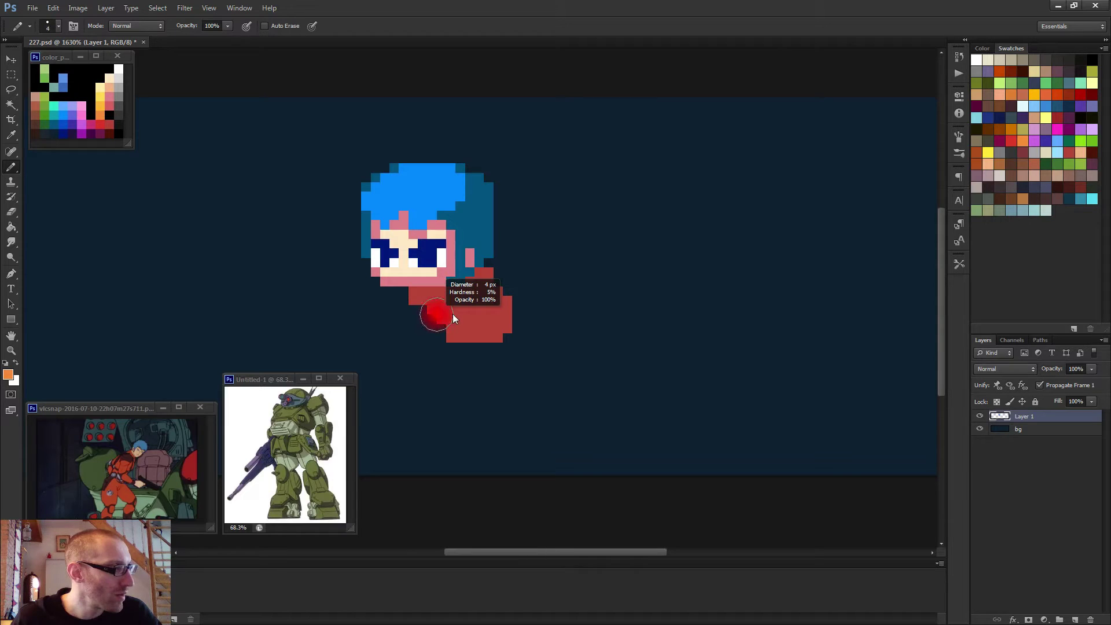
click(483, 343)
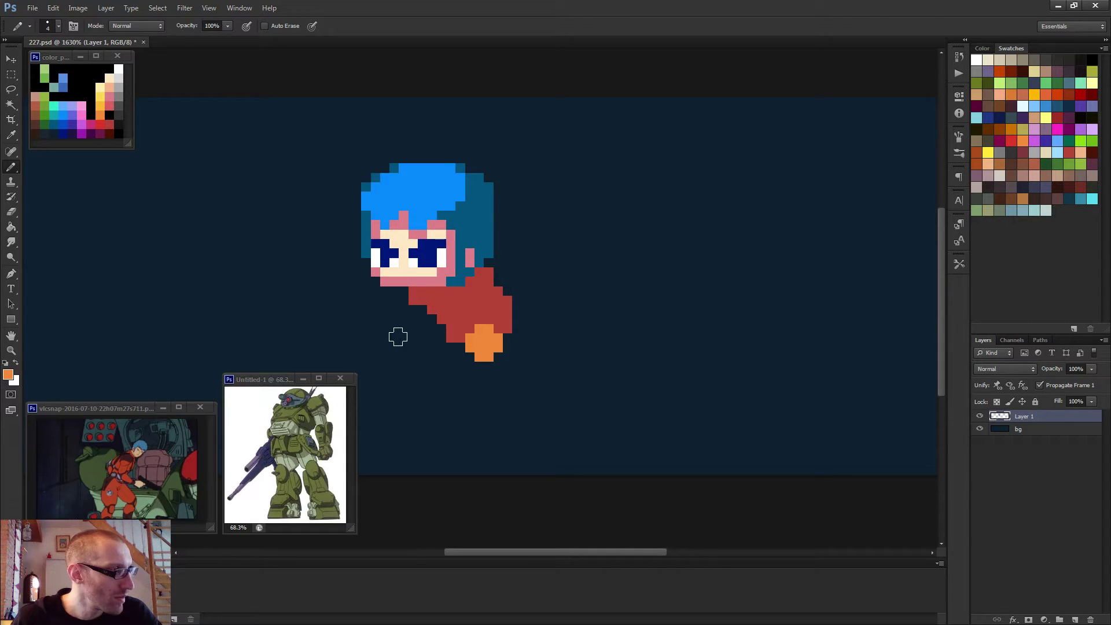
click(408, 343)
mouse_move(436, 345)
alt+mouse_down()
mouse_move(422, 345)
mouse_move(439, 359)
alt+mouse_up()
- Select the empty area around the figure and pencil a red lower leg beneath each orange knee, using the torso's red
alt+click(470, 315)
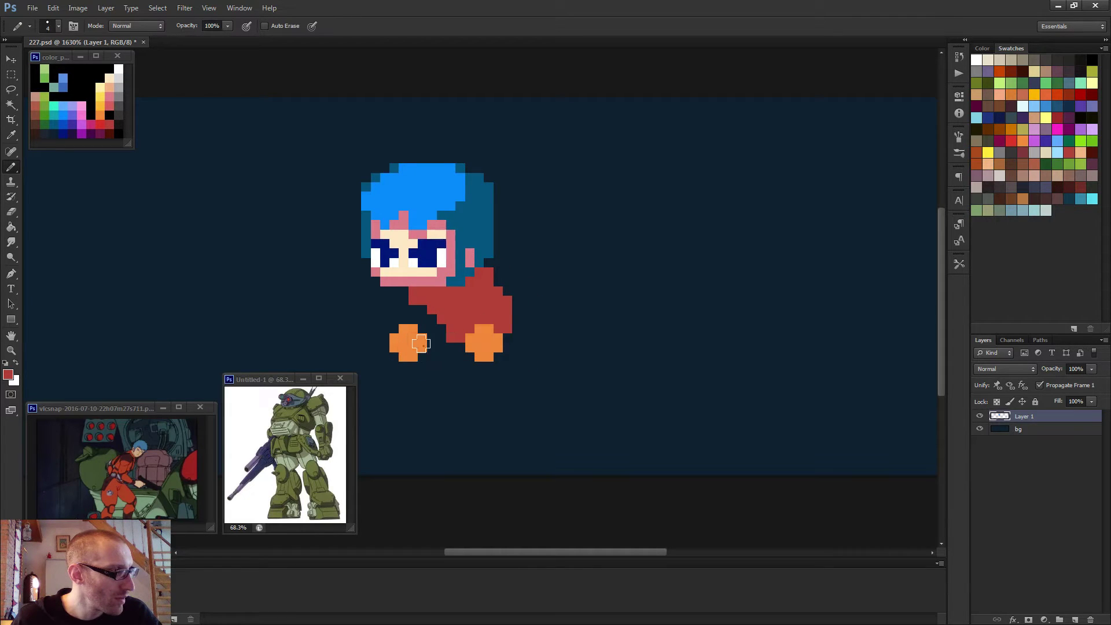
key(w)
click(441, 396)
key(b)
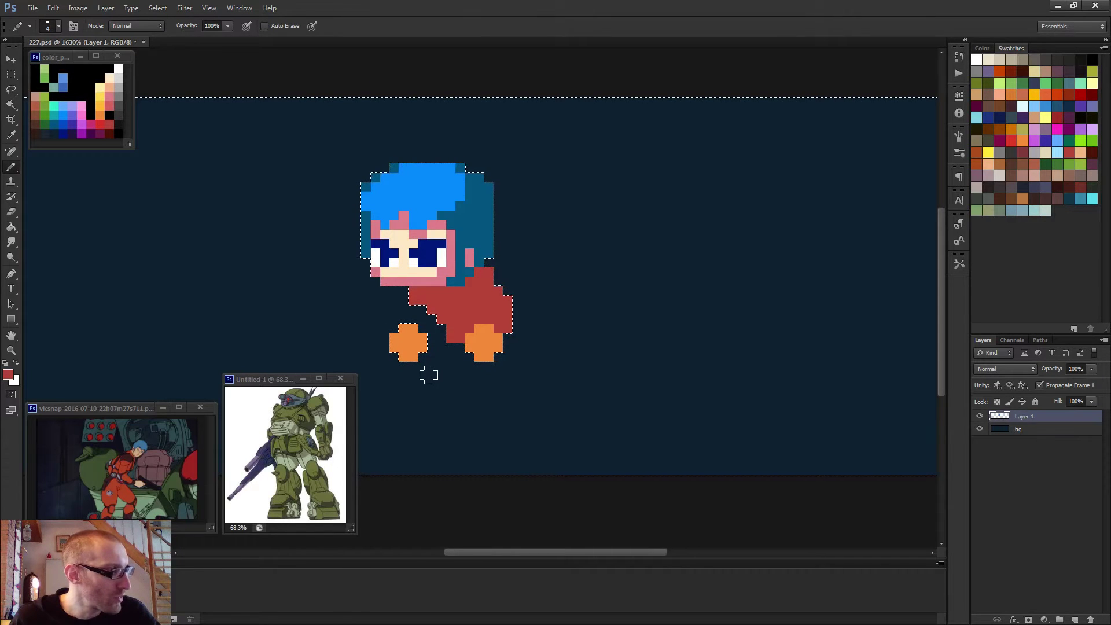
mouse_move(422, 365)
mouse_down()
mouse_move(429, 381)
mouse_move(478, 374)
mouse_up()
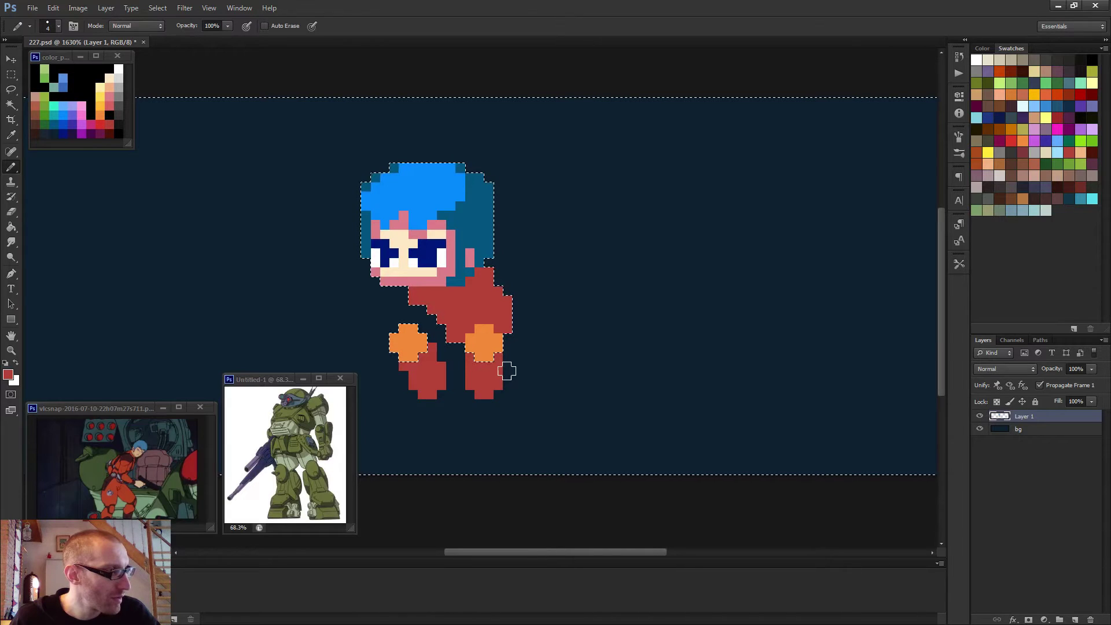
- Redraw the right lower leg in red with an inward-tapering shape, reduce the pencil to 1 px and clear the selection
scroll(526, 363, down, 3)
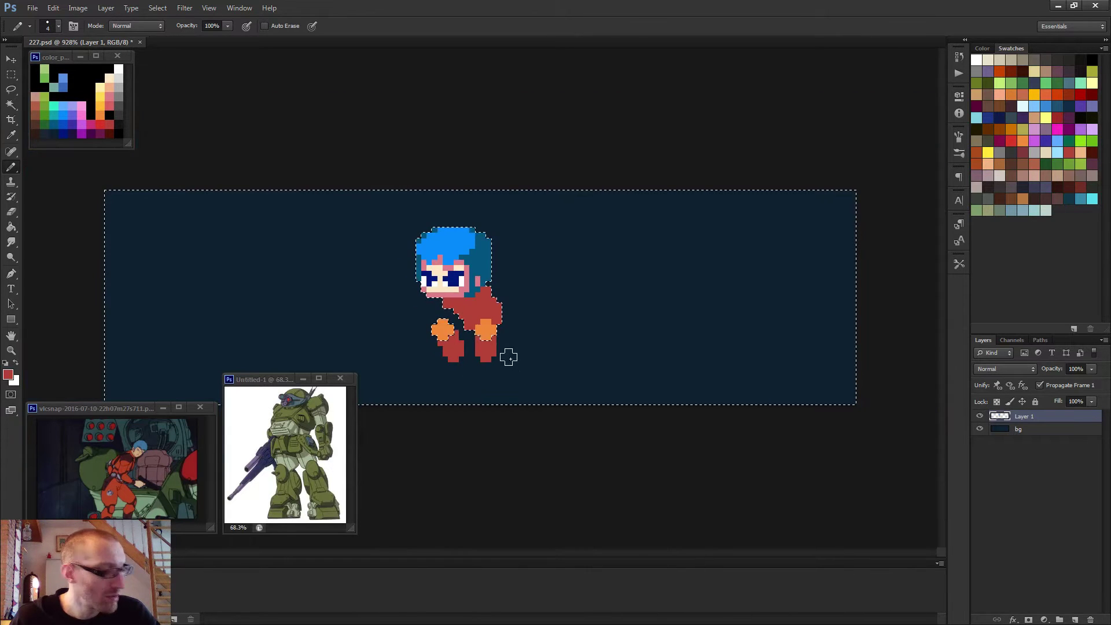
scroll(484, 327, up, 2)
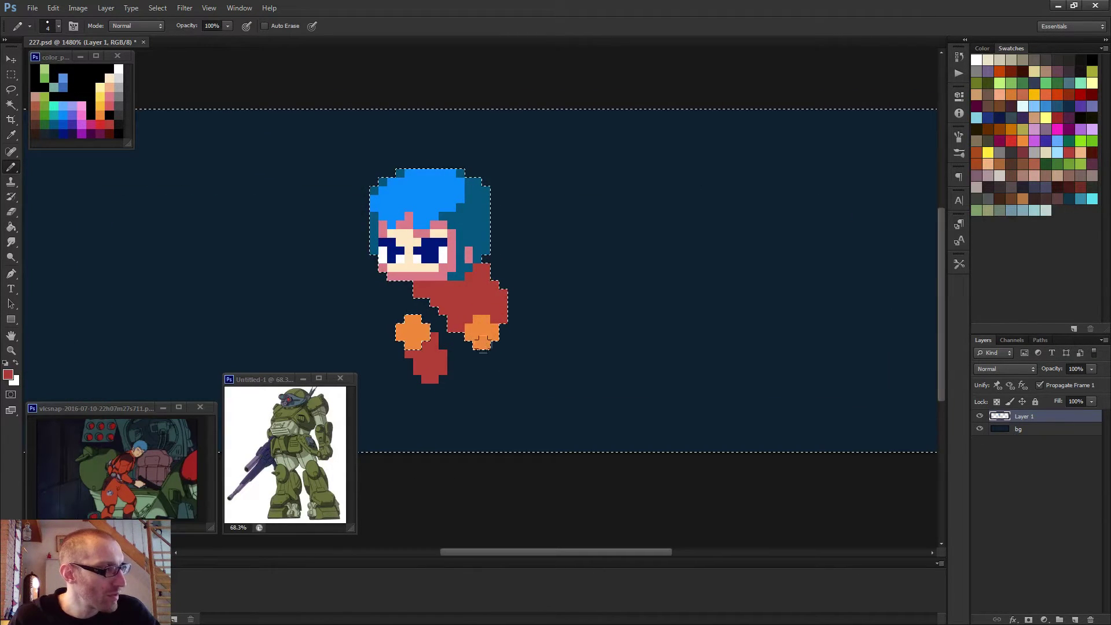
drag(473, 365, 482, 349)
scroll(528, 373, down, 1)
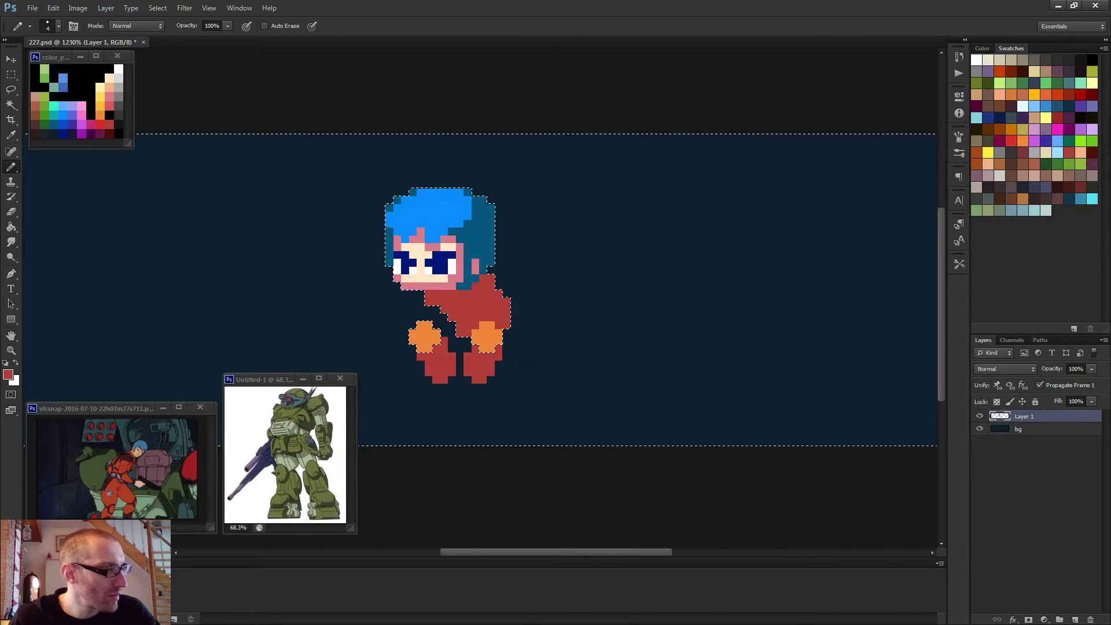
scroll(451, 365, up, 3)
alt+right_click(461, 341)
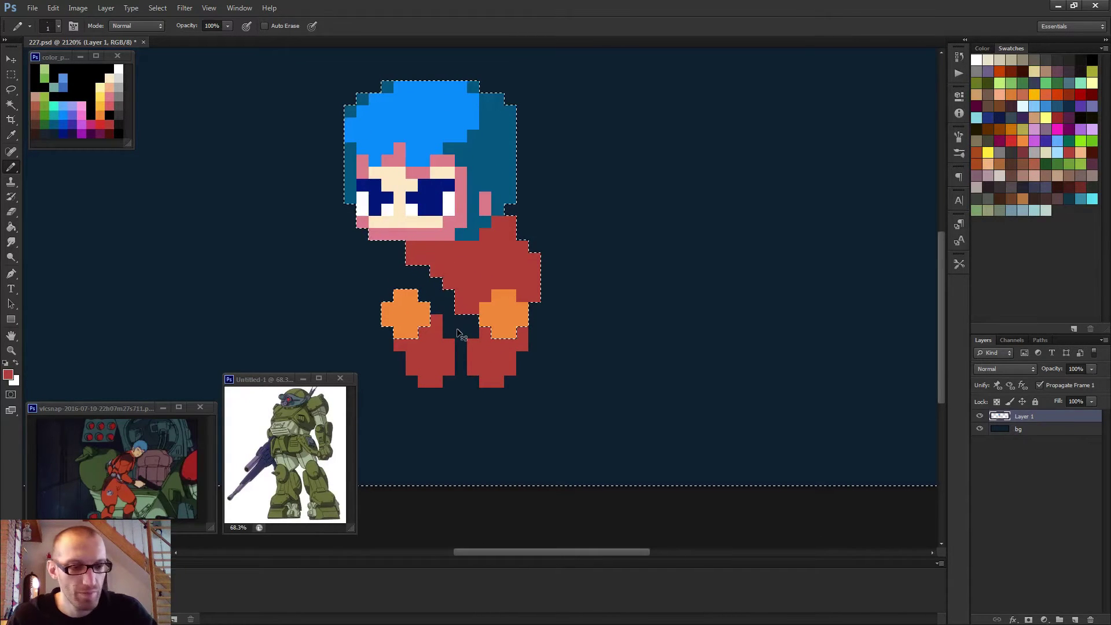
key(ctrl+d)
- Pencil a dark brown waist between the knees and at the torso's lower-right corner, and add red beside the left knee
scroll(452, 329, up, 2)
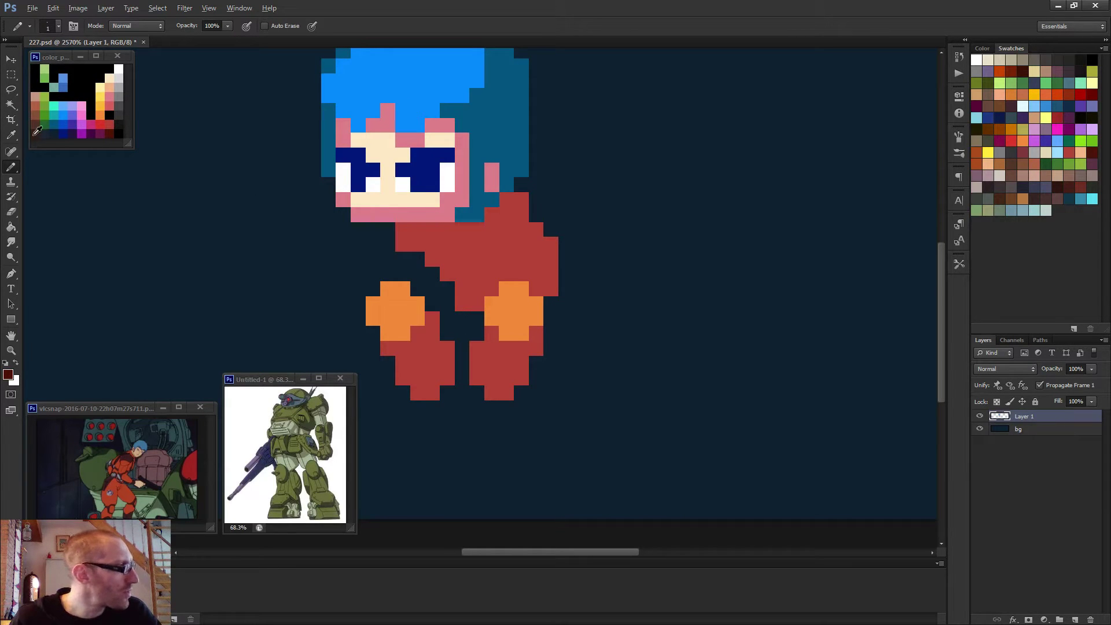
drag(474, 303, 461, 302)
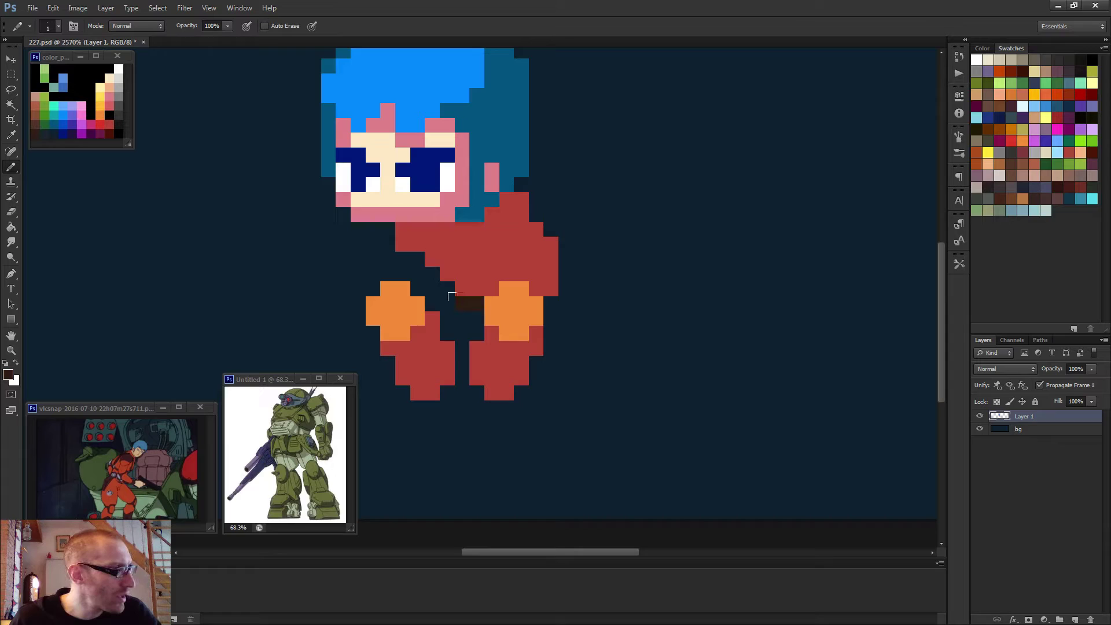
click(551, 289)
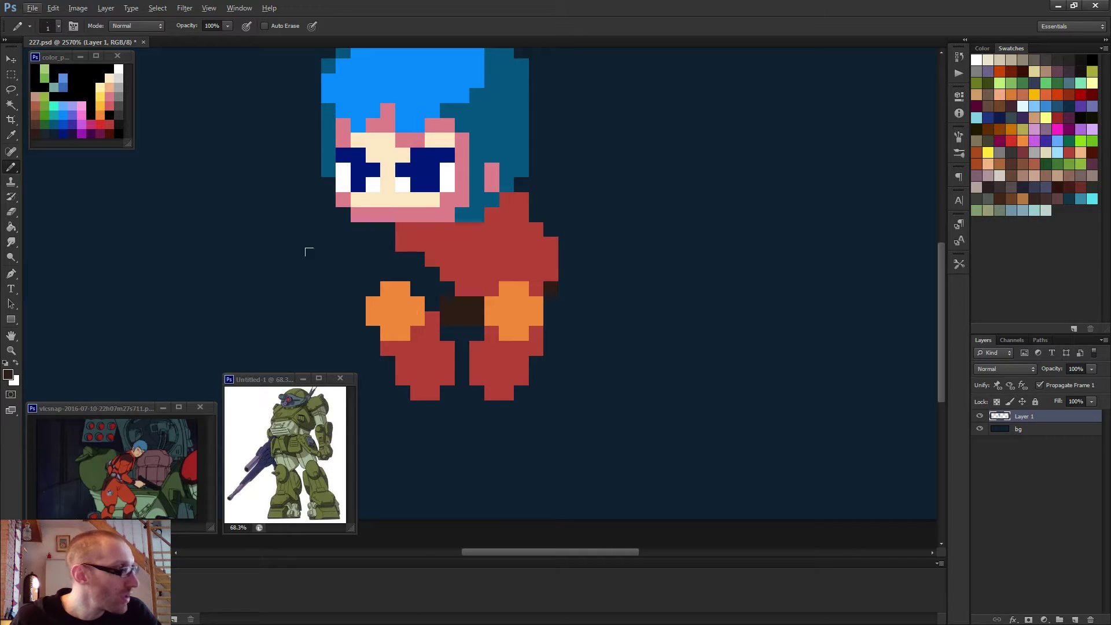
alt+click(434, 334)
click(433, 303)
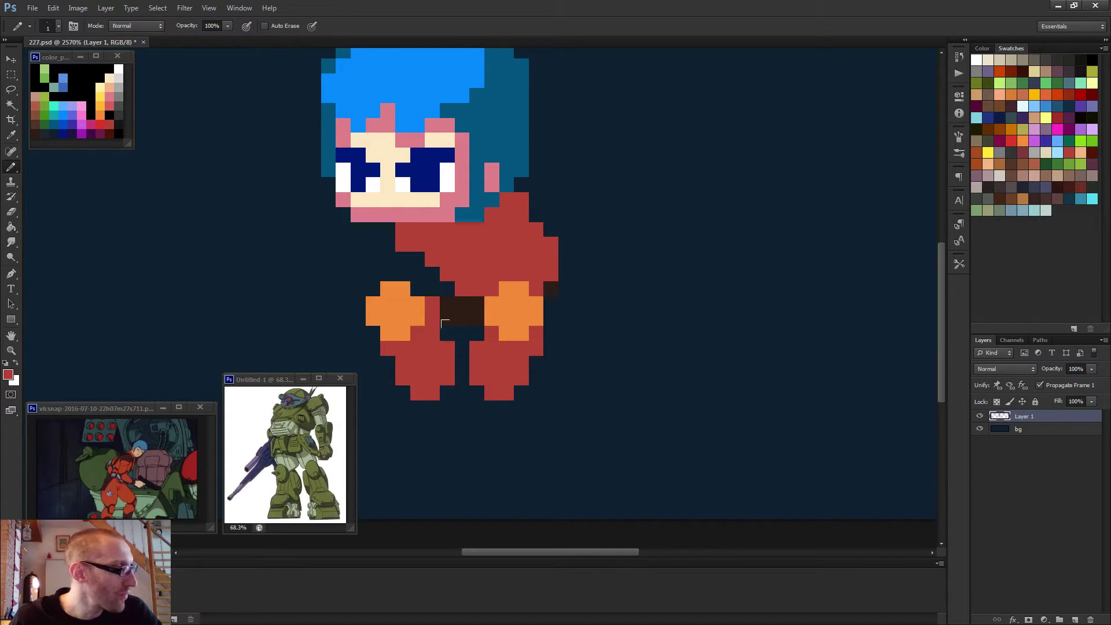
- Pencil dark red shadow pixels along both inner thighs, at the waist's left end and beside the right knee's upper edge
alt+click(108, 132)
click(476, 331)
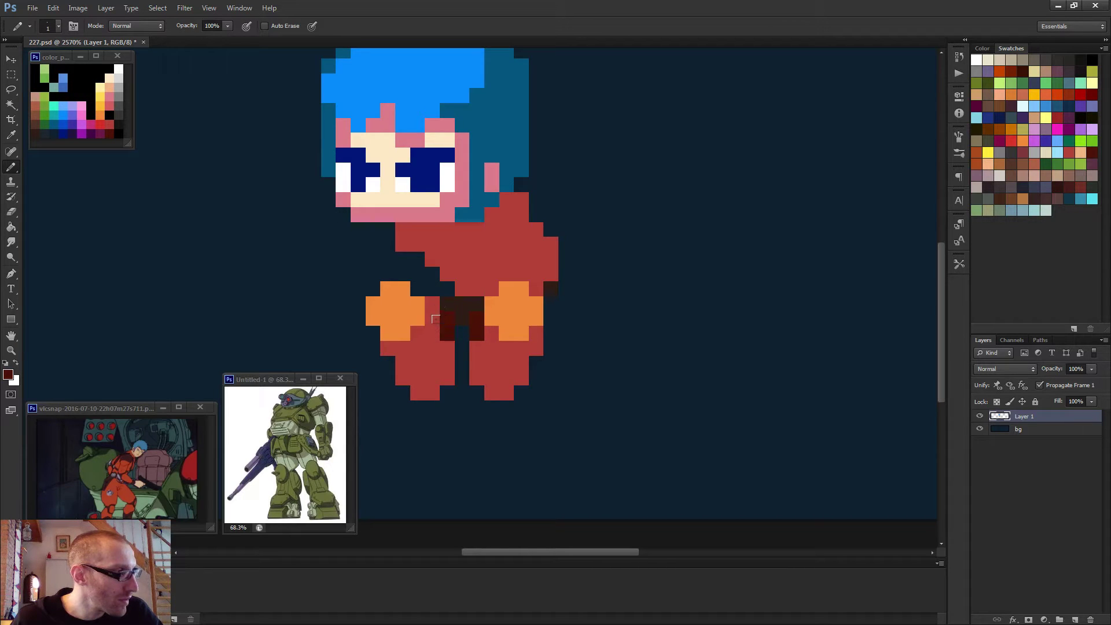
scroll(506, 331, down, 1)
scroll(474, 296, up, 2)
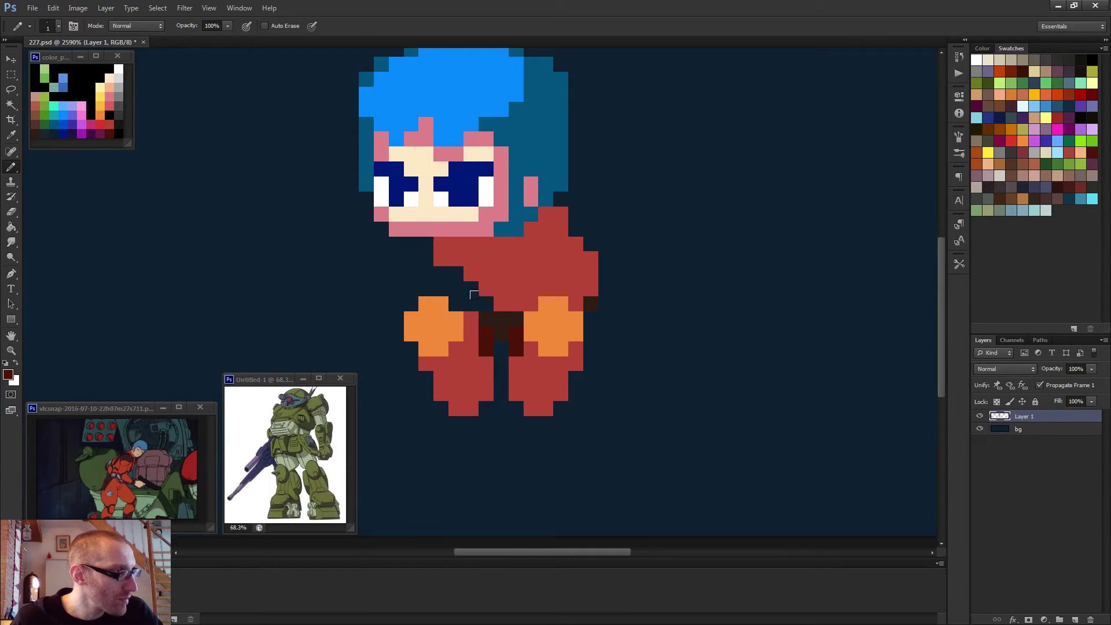
click(576, 303)
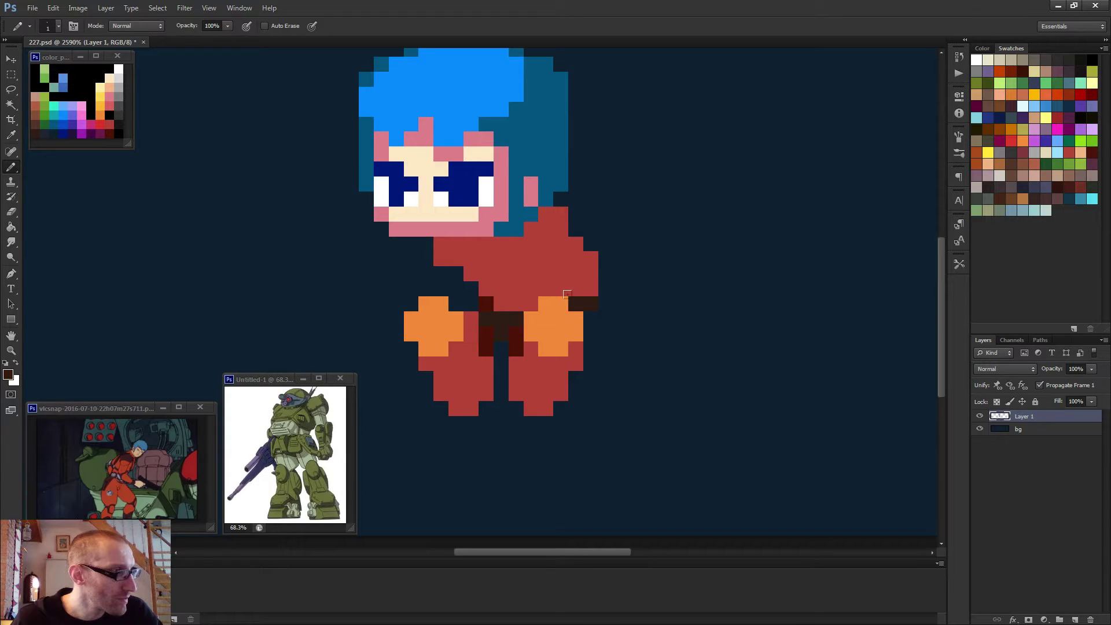
alt+click(533, 365)
click(575, 302)
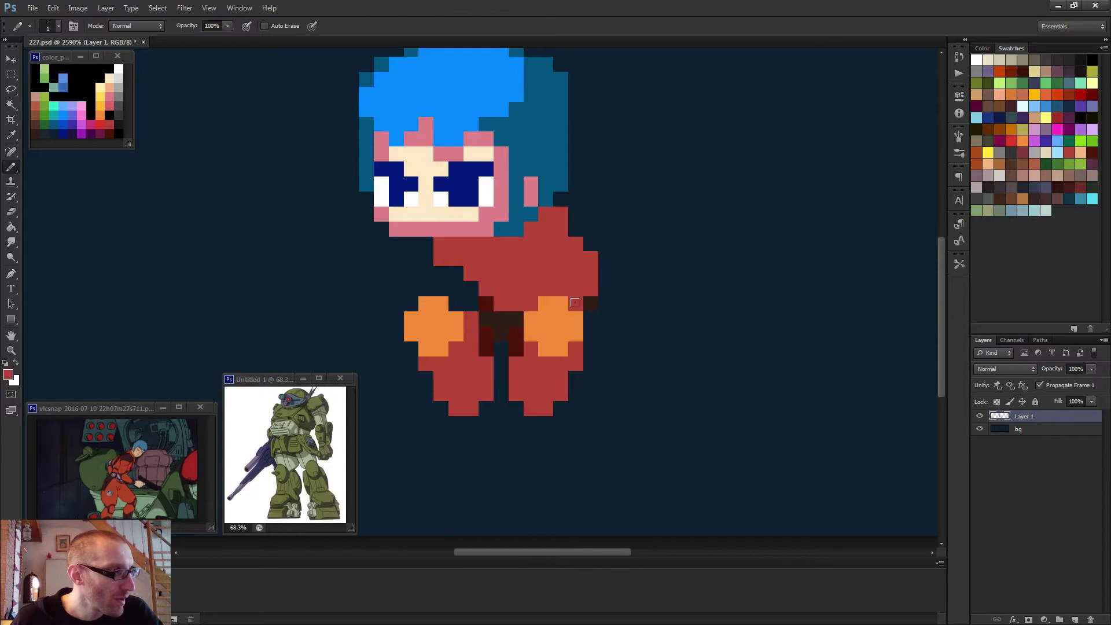
alt+click(517, 353)
click(575, 303)
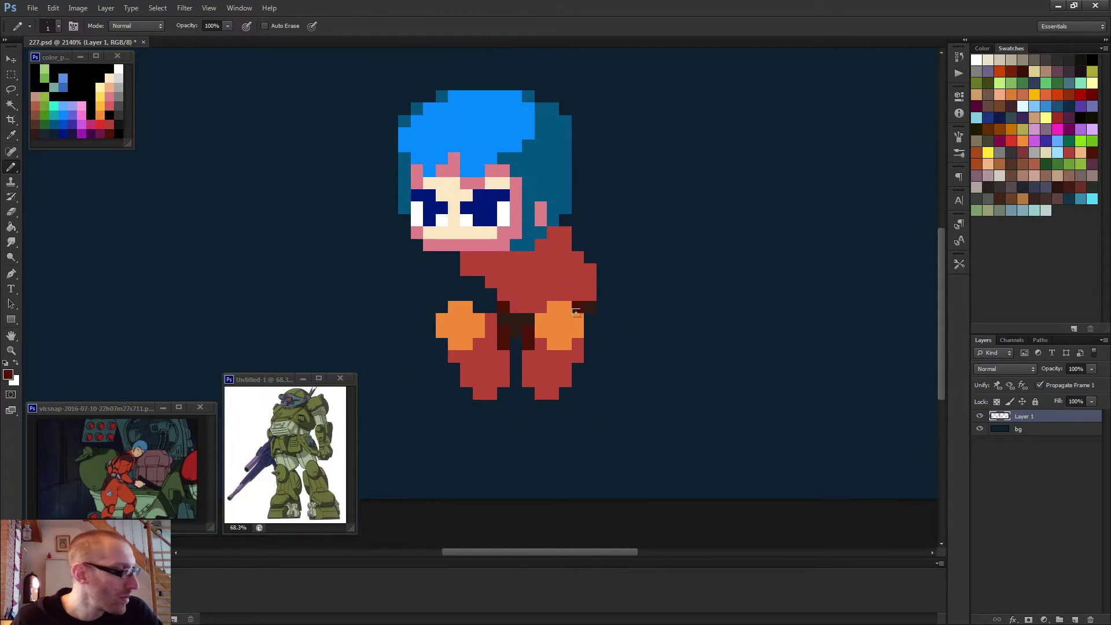
- Extend the orange of both knees downward over the shins, leaving red along the outer edges and at the feet
scroll(573, 312, down, 1)
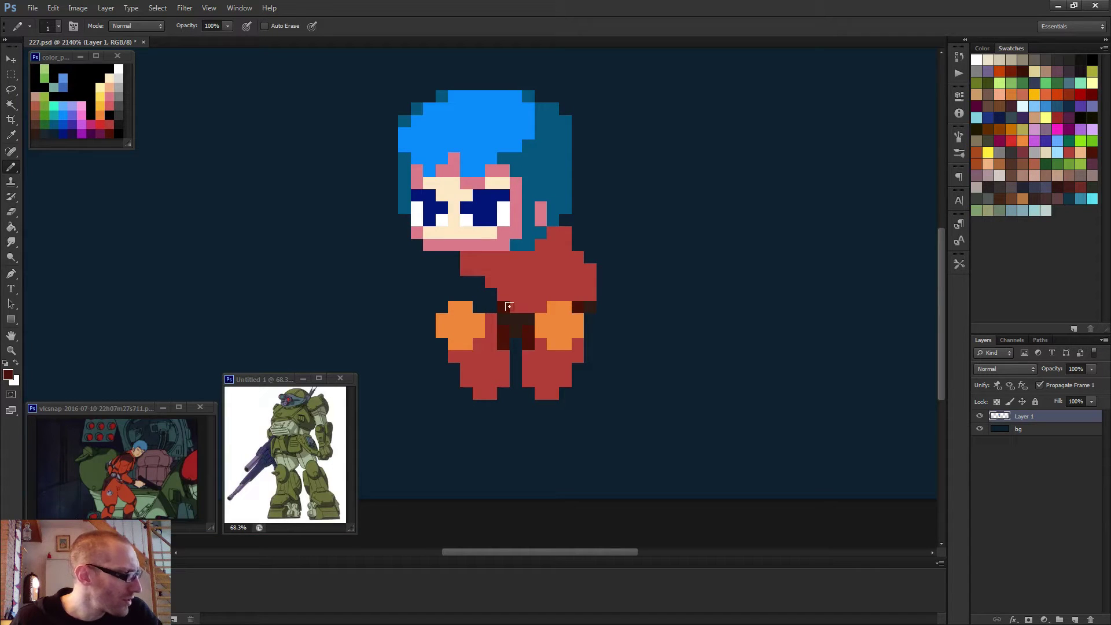
scroll(533, 310, up, 1)
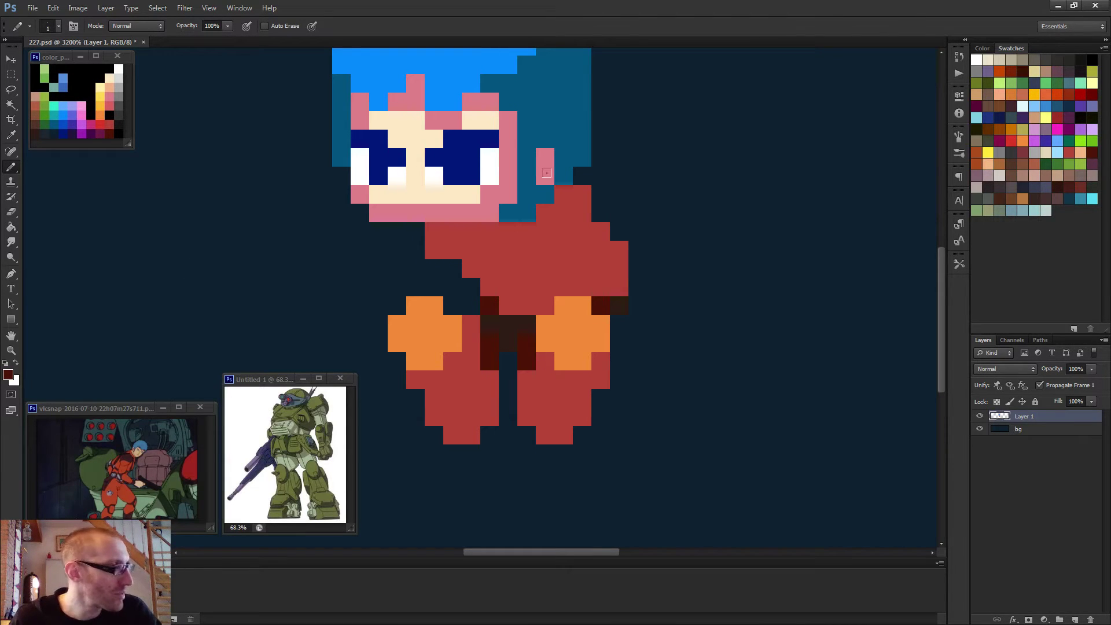
alt+click(406, 333)
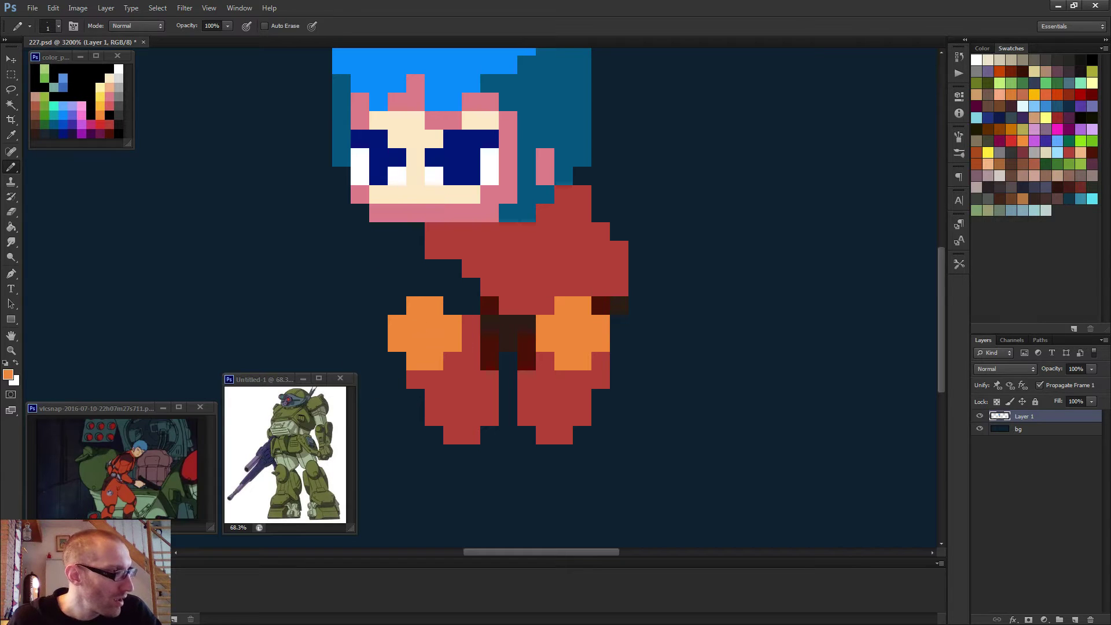
mouse_move(434, 375)
mouse_down()
mouse_move(431, 350)
mouse_move(451, 355)
mouse_move(446, 345)
mouse_move(468, 379)
mouse_up()
mouse_move(544, 361)
mouse_down()
mouse_move(520, 382)
mouse_move(576, 373)
mouse_move(578, 358)
mouse_move(541, 362)
mouse_move(538, 382)
mouse_move(565, 379)
mouse_up()
click(546, 398)
scroll(618, 362, down, 5)
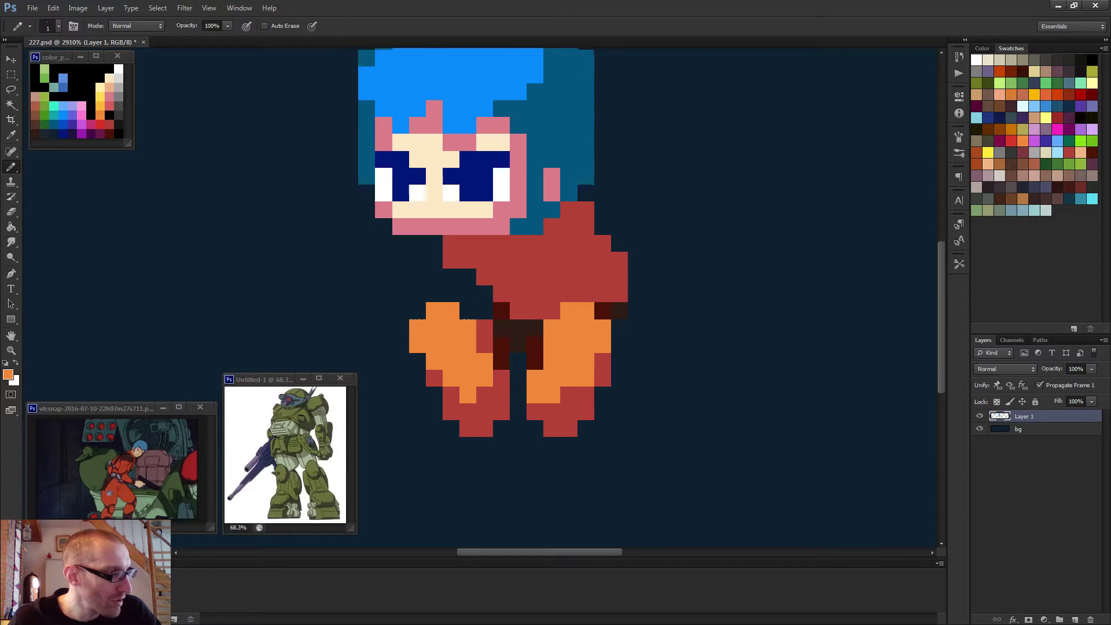
alt+click(608, 368)
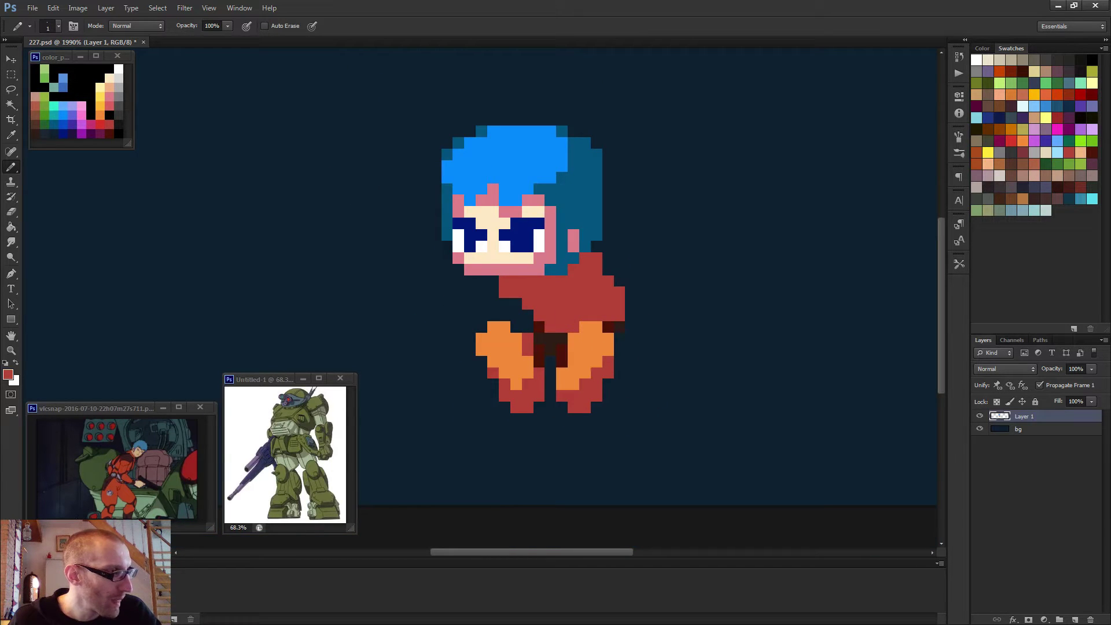
- Rework the waist into a dark brown row above dark red shading, and darken a pixel at the torso's lower-right corner
scroll(611, 363, down, 3)
scroll(459, 350, up, 4)
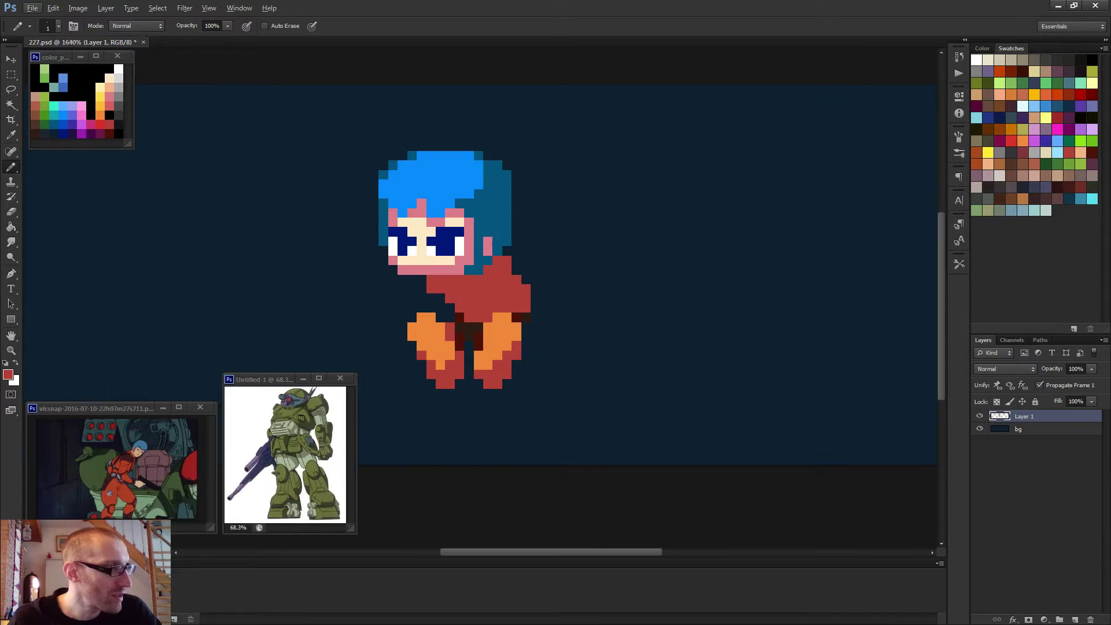
scroll(481, 307, down, 2)
scroll(481, 307, up, 2)
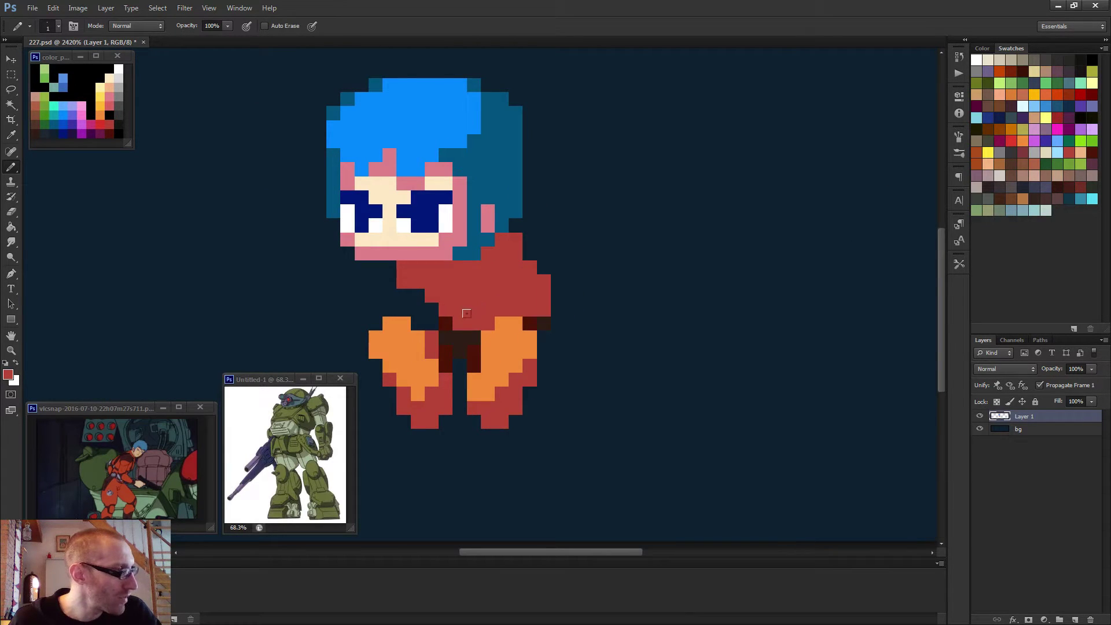
alt+click(471, 331)
drag(489, 324, 452, 317)
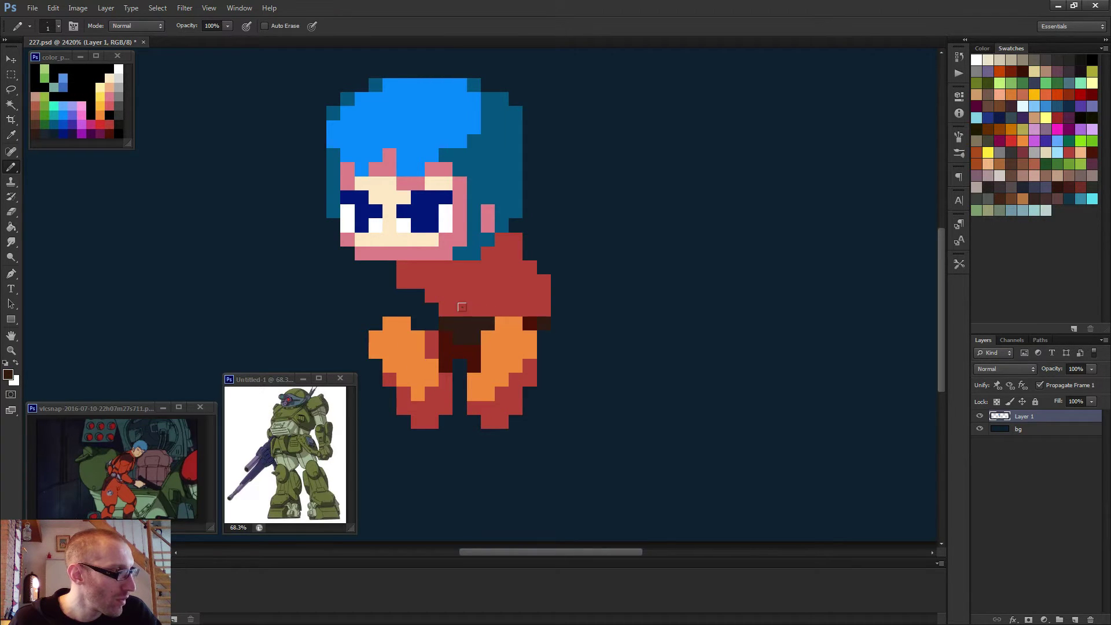
click(538, 304)
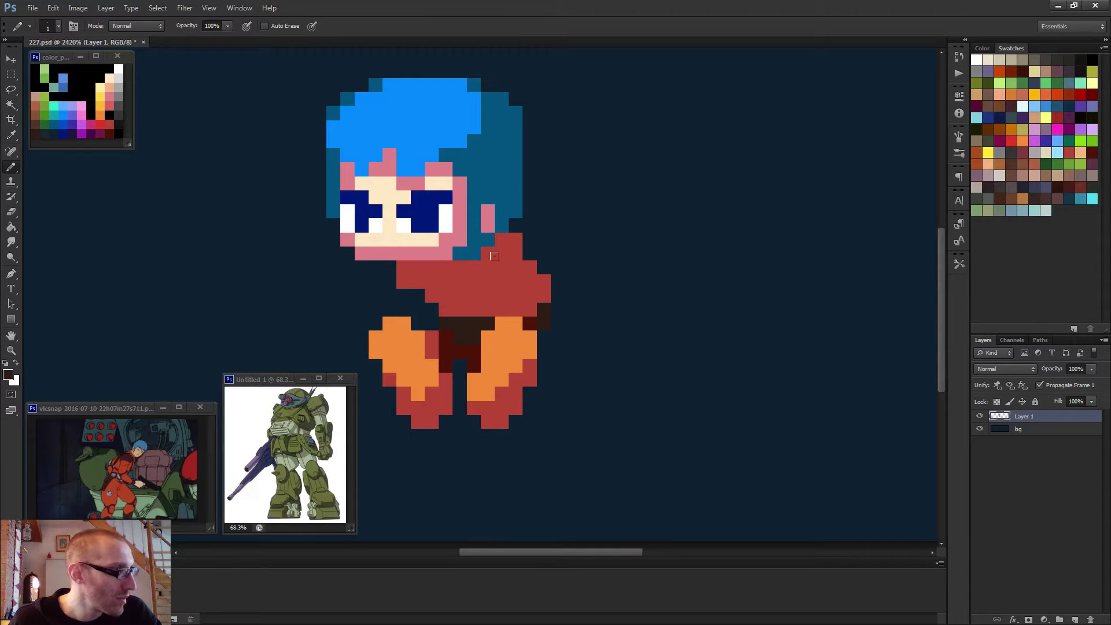
- Enlarge the pencil to 4 px and stamp a dark brown patch over the torso's right shoulder
alt+right_click(512, 262)
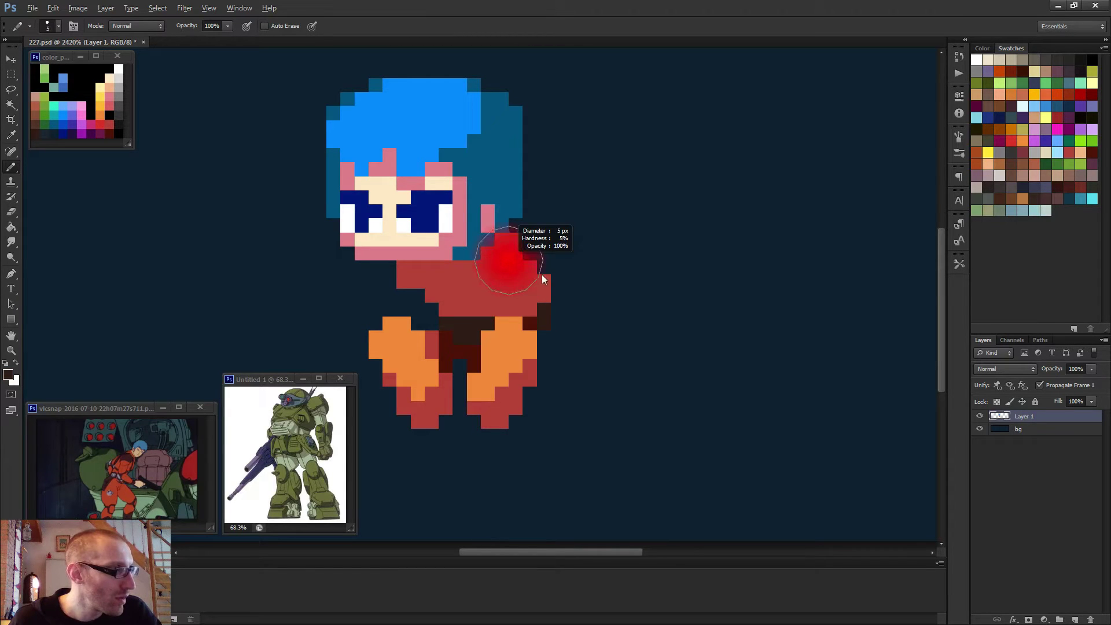
click(509, 258)
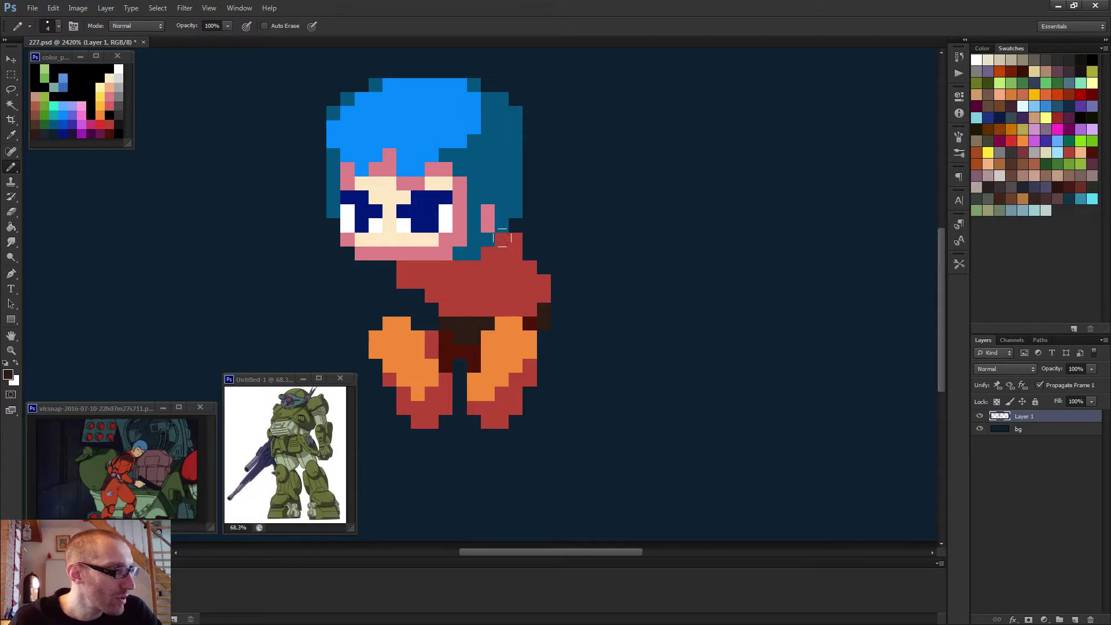
click(523, 261)
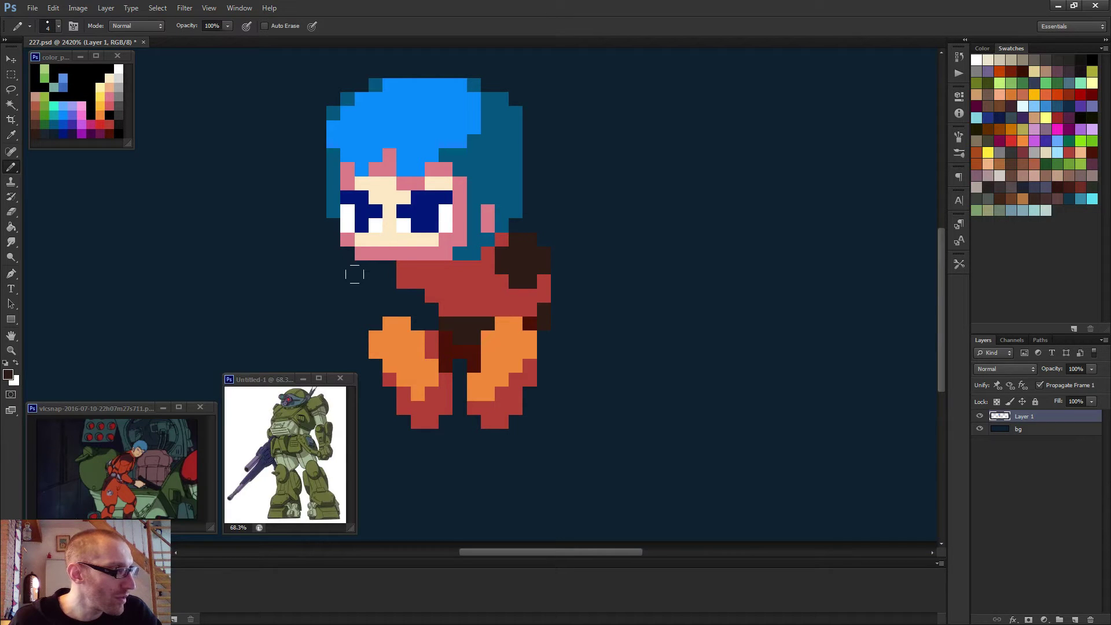
- Pencil dark brown along the torso's left edge within a selection of the empty area, deselect, and reduce the pencil to 1 px
key(w)
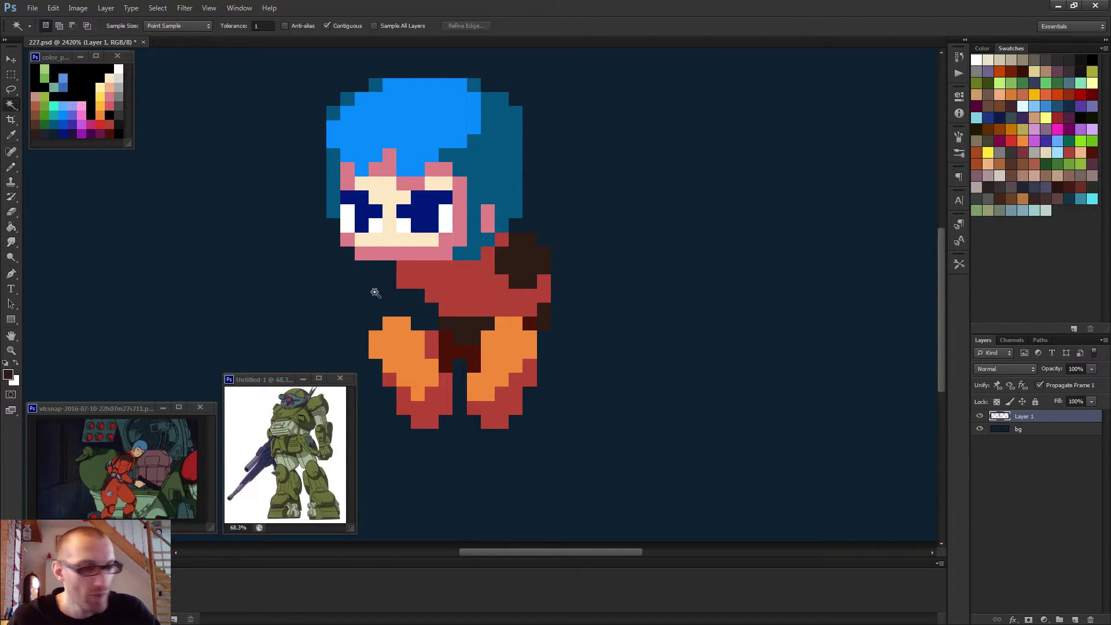
click(374, 292)
key(b)
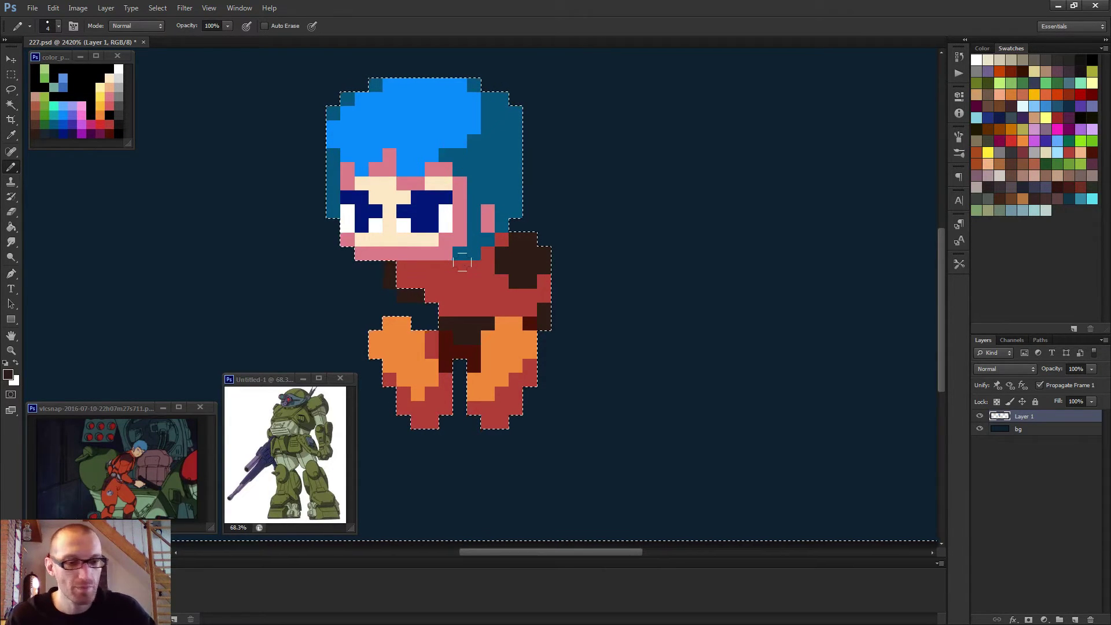
key(ctrl+d)
key(bracketleft)
key(bracketleft)
key(bracketleft)
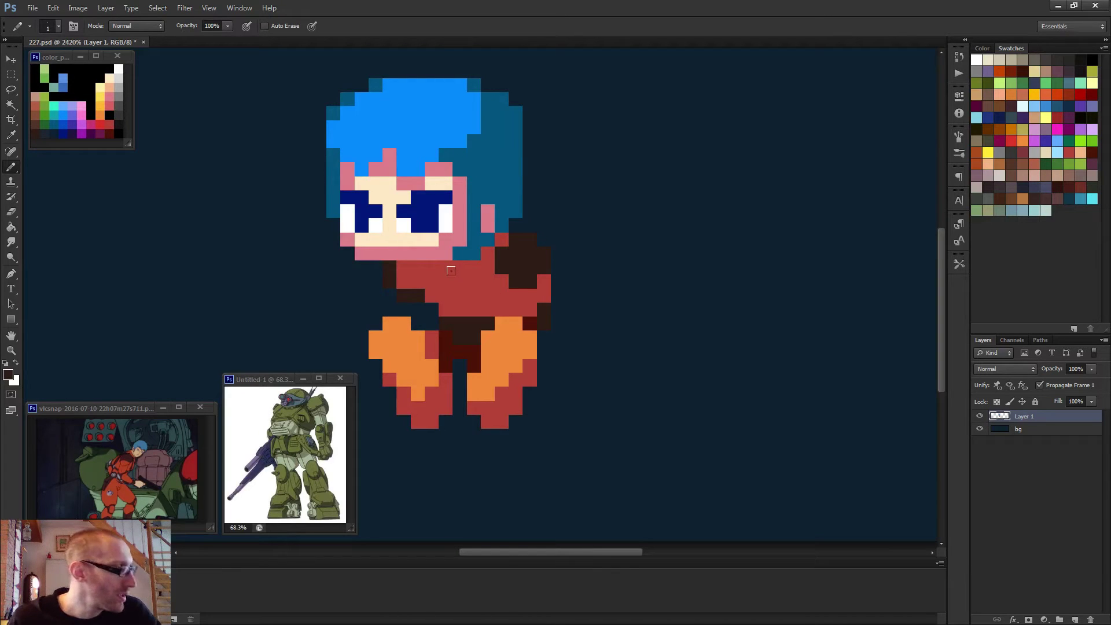
- Pencil dark brown harness straps across the red torso, one diagonal from the chest to the waist and one down its right side
drag(416, 256, 458, 307)
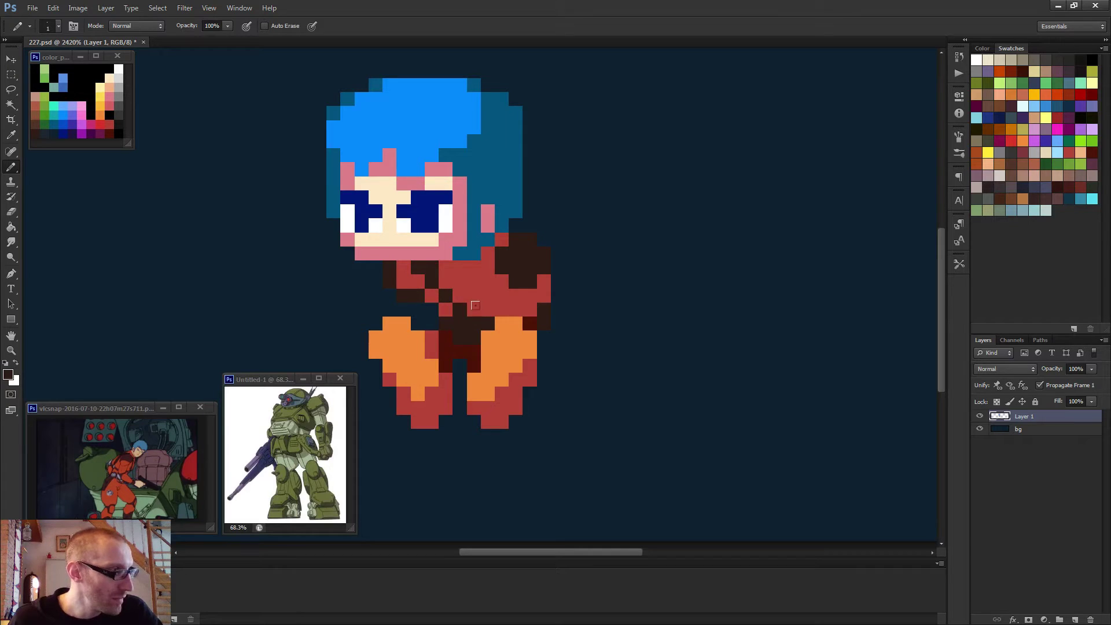
click(488, 307)
click(486, 293)
click(473, 268)
click(486, 282)
click(475, 281)
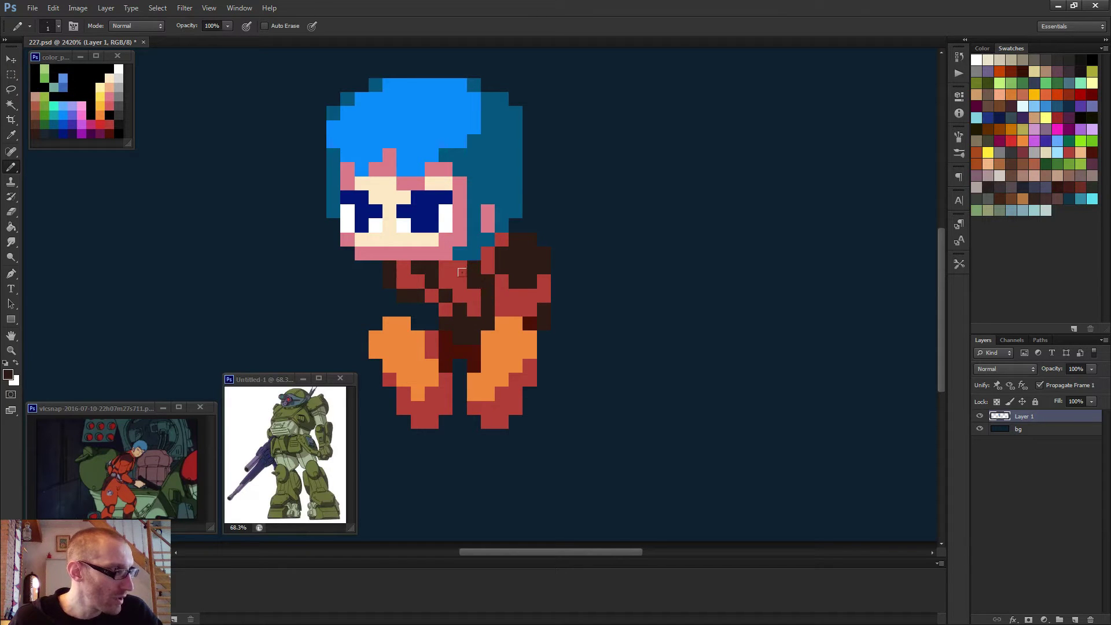
alt+click(497, 290)
click(485, 279)
alt+click(489, 297)
click(475, 295)
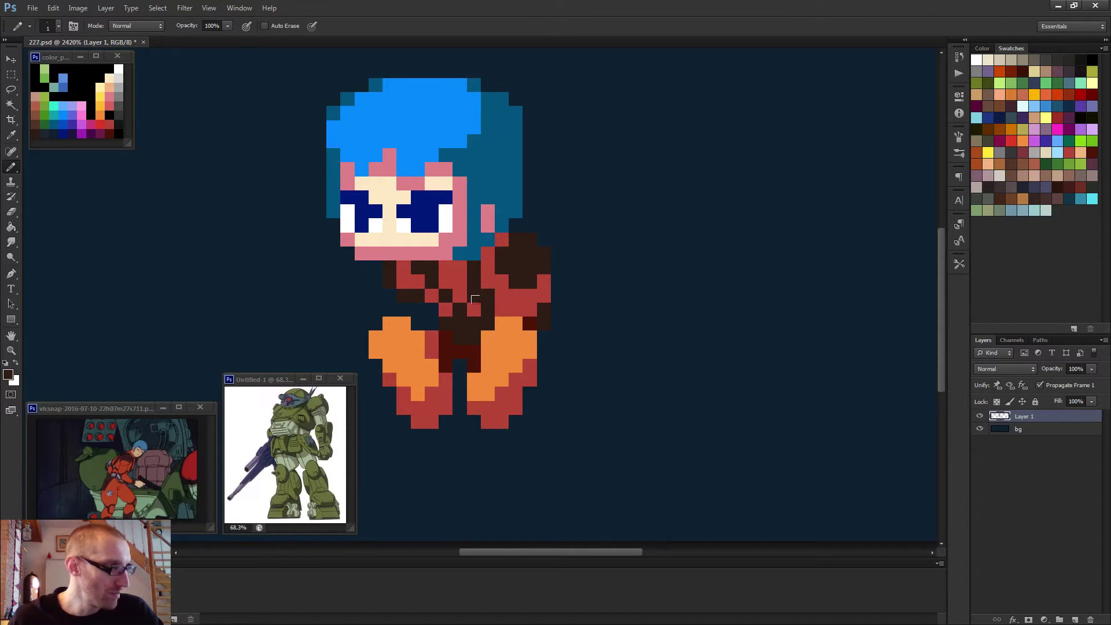
- Pencil a dark brown strap around the right knee, along its underside, inner corner and outer edge
scroll(536, 303, down, 4)
scroll(491, 304, up, 1)
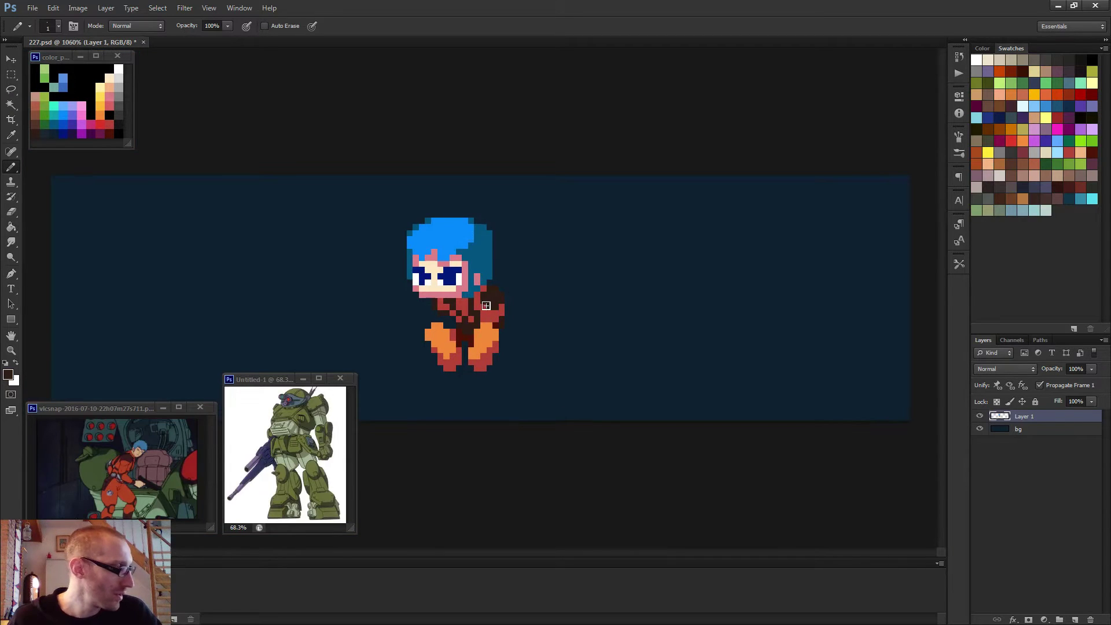
scroll(486, 305, up, 5)
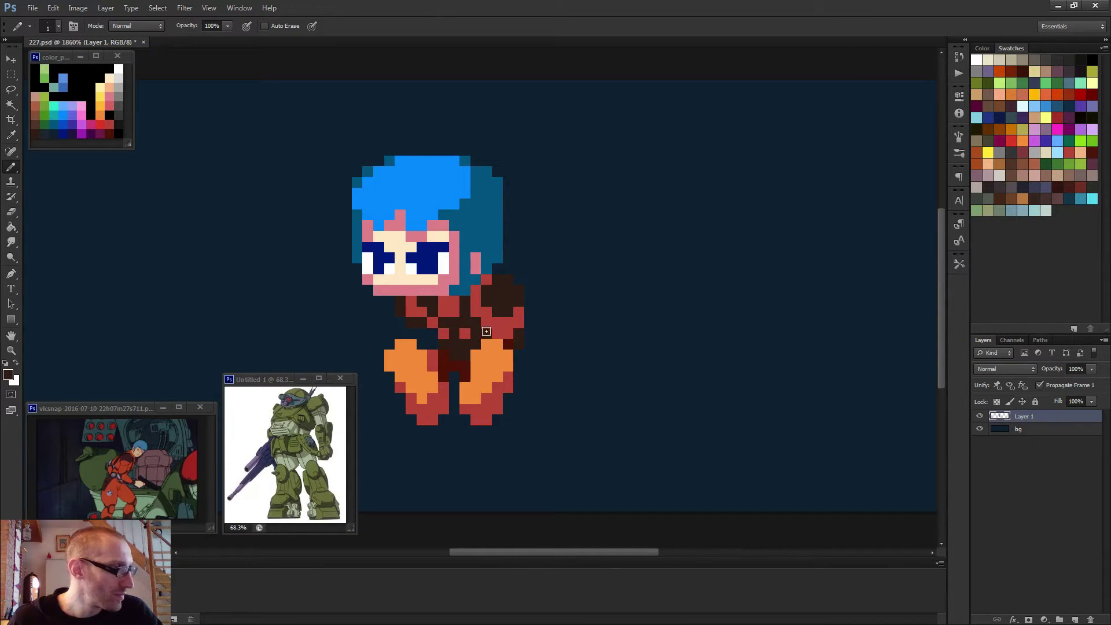
scroll(478, 304, down, 5)
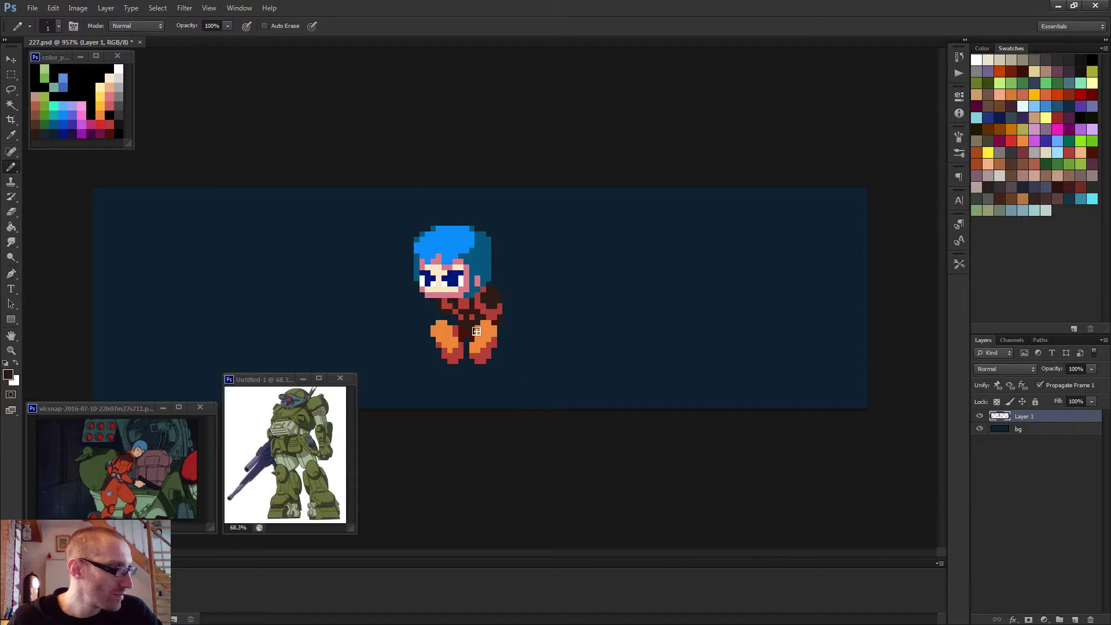
scroll(466, 324, up, 8)
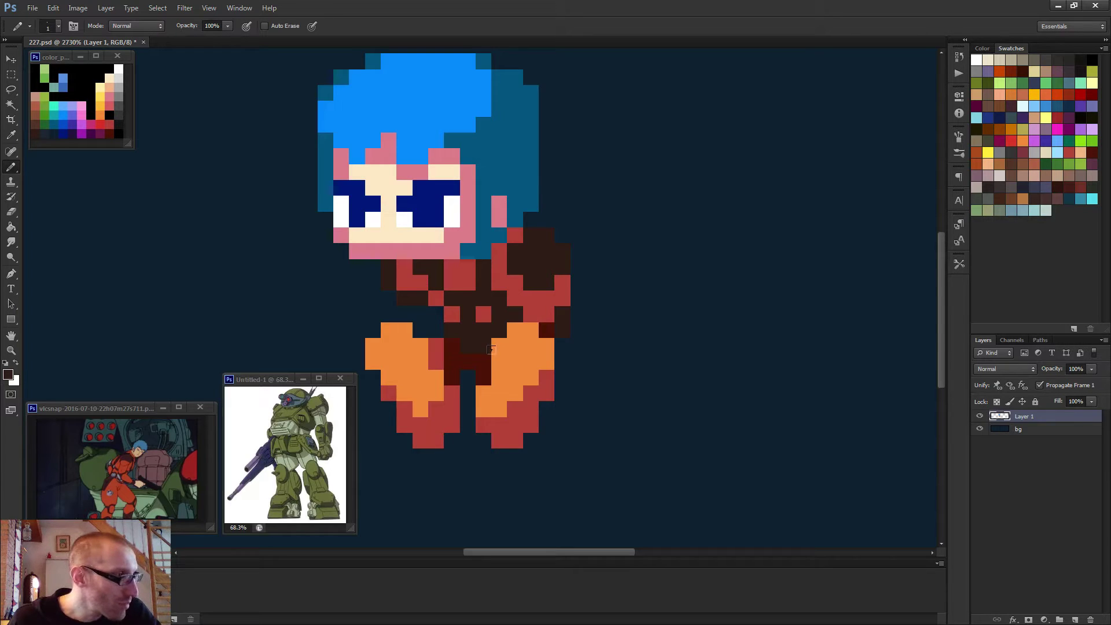
click(499, 362)
drag(514, 378, 530, 377)
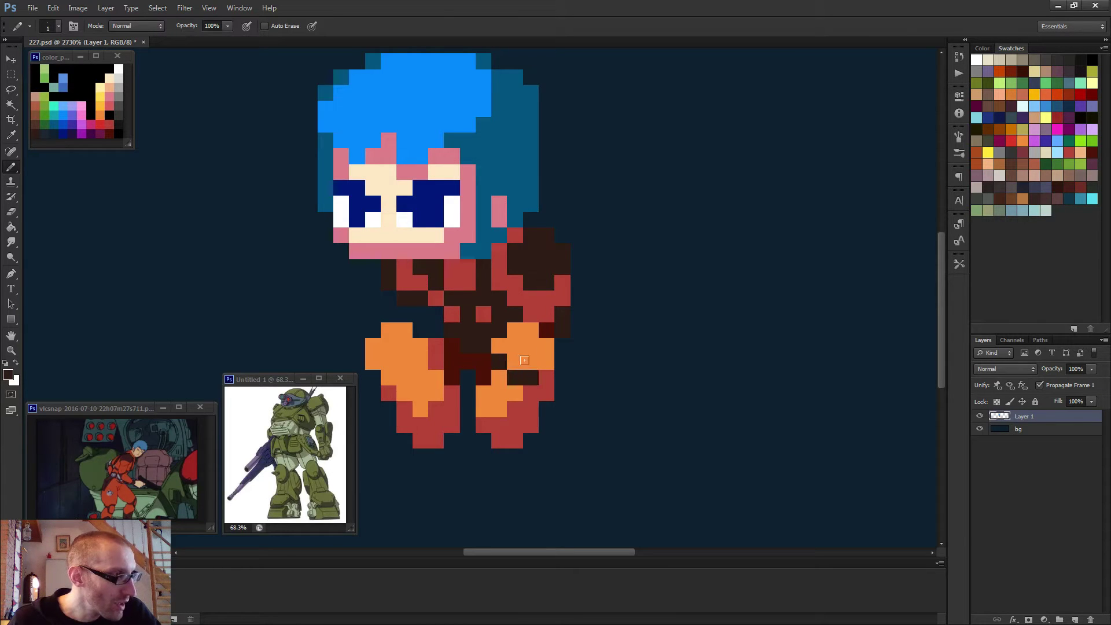
click(547, 362)
click(544, 346)
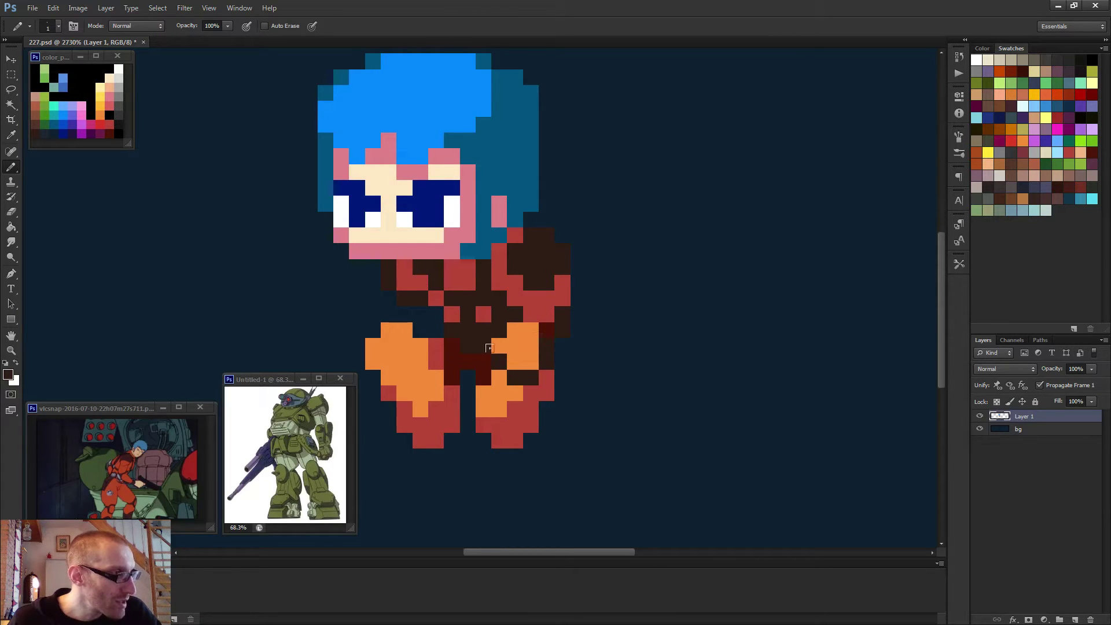
- Pencil a matching dark brown strap below and beside the left knee, and add a red pixel at each knee's lower-right corner
key(alt)
drag(389, 377, 405, 377)
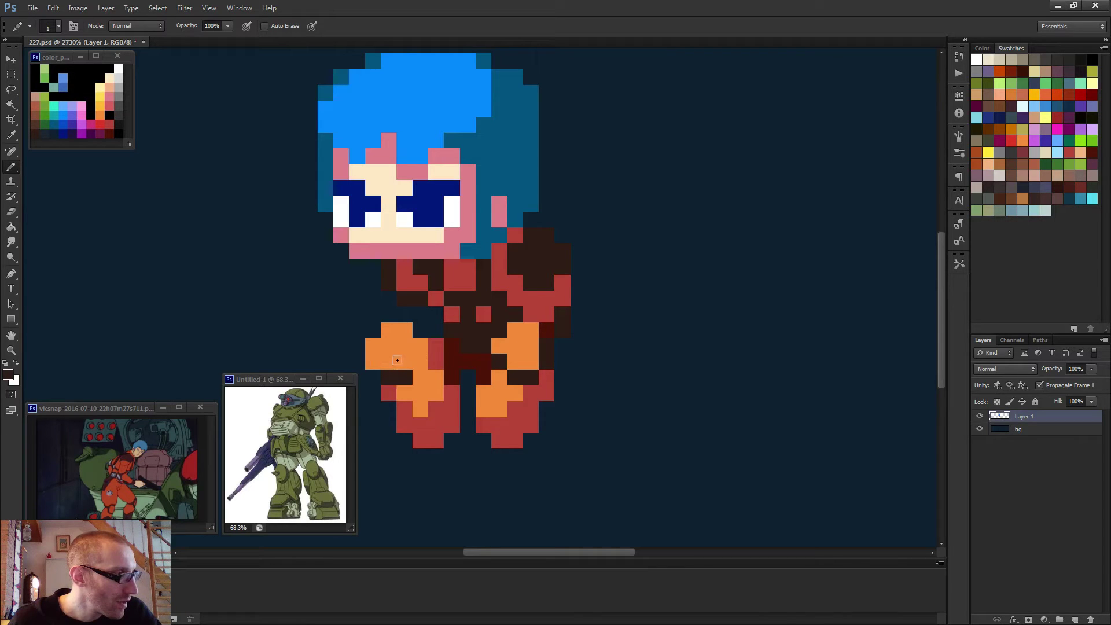
click(420, 362)
click(420, 346)
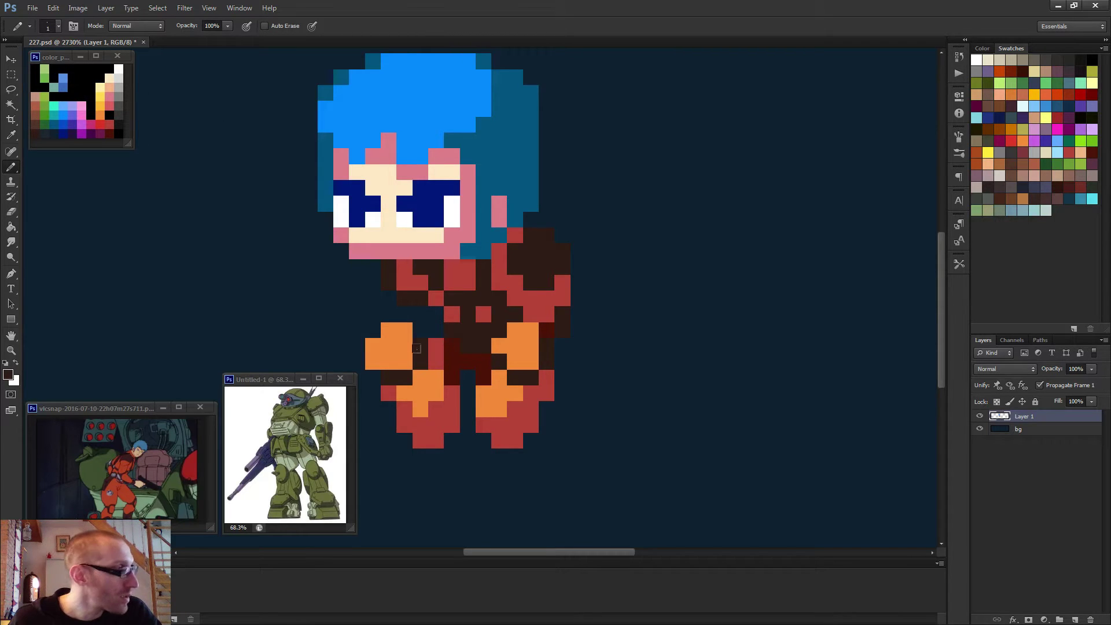
alt+click(434, 354)
click(400, 357)
click(531, 361)
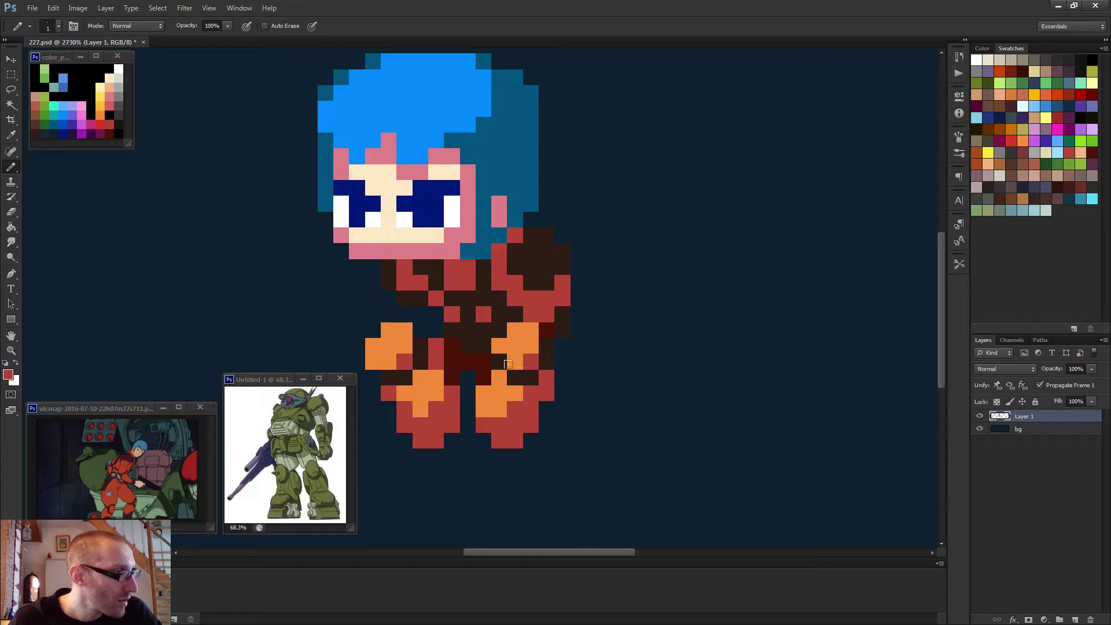
alt+click(508, 347)
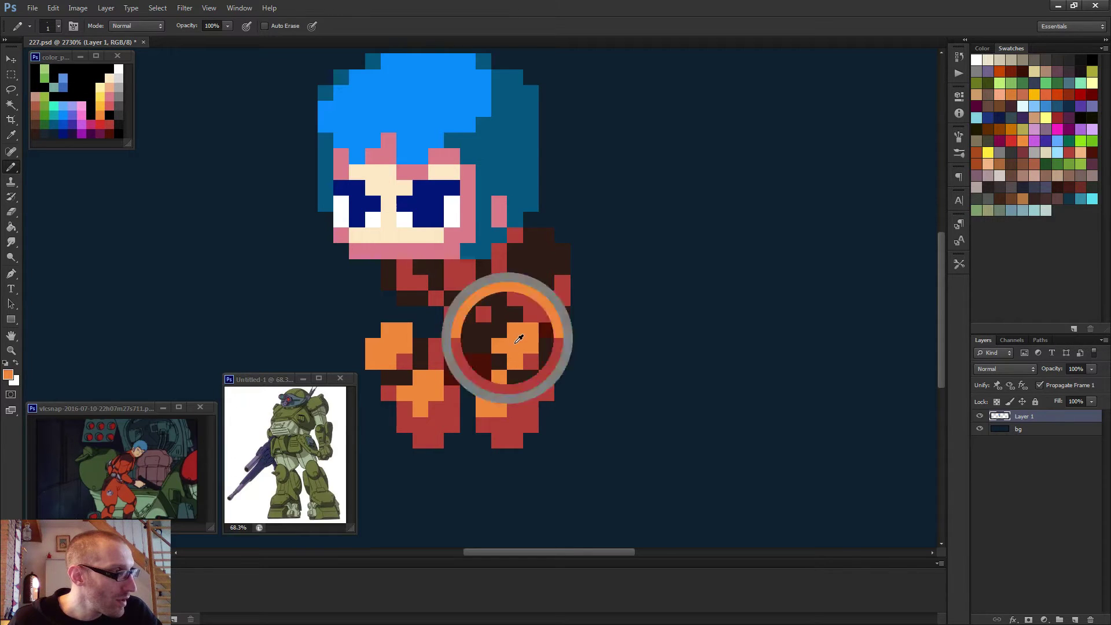
- Pick a medium brown from the color palette image and paint it over the upper part of the dark shoulder patch
alt+click(42, 107)
key(ctrl+plus)
mouse_move(555, 226)
mouse_down()
mouse_move(525, 225)
mouse_move(535, 243)
mouse_move(555, 229)
mouse_move(517, 245)
mouse_move(540, 247)
mouse_up()
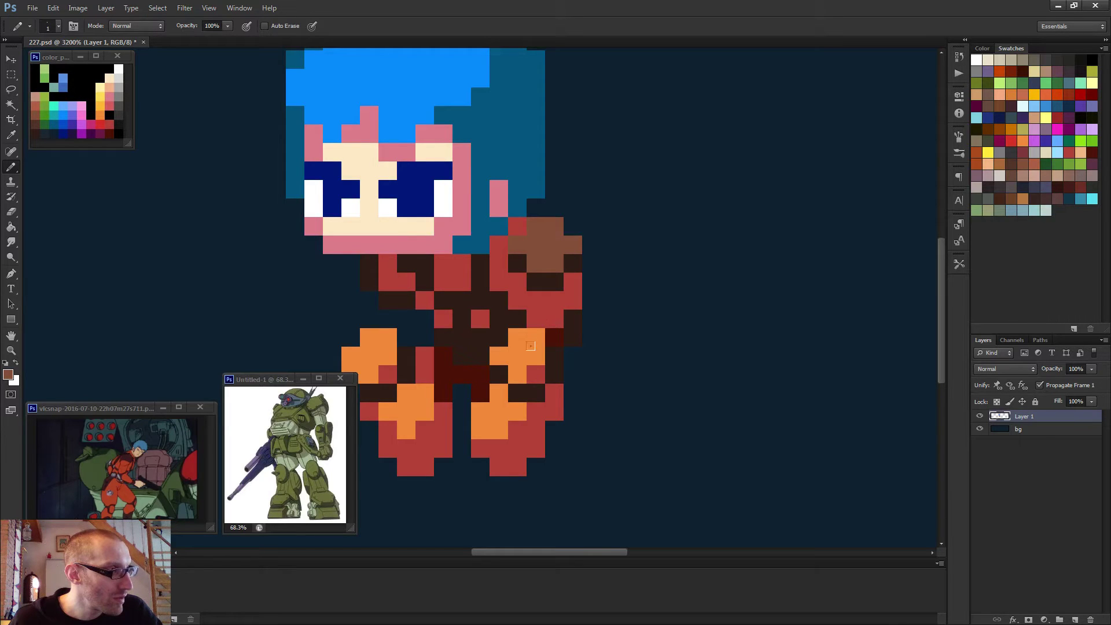
- Paint medium brown highlight pixels on the straps around both knees
scroll(552, 347, down, 2)
click(554, 355)
click(554, 371)
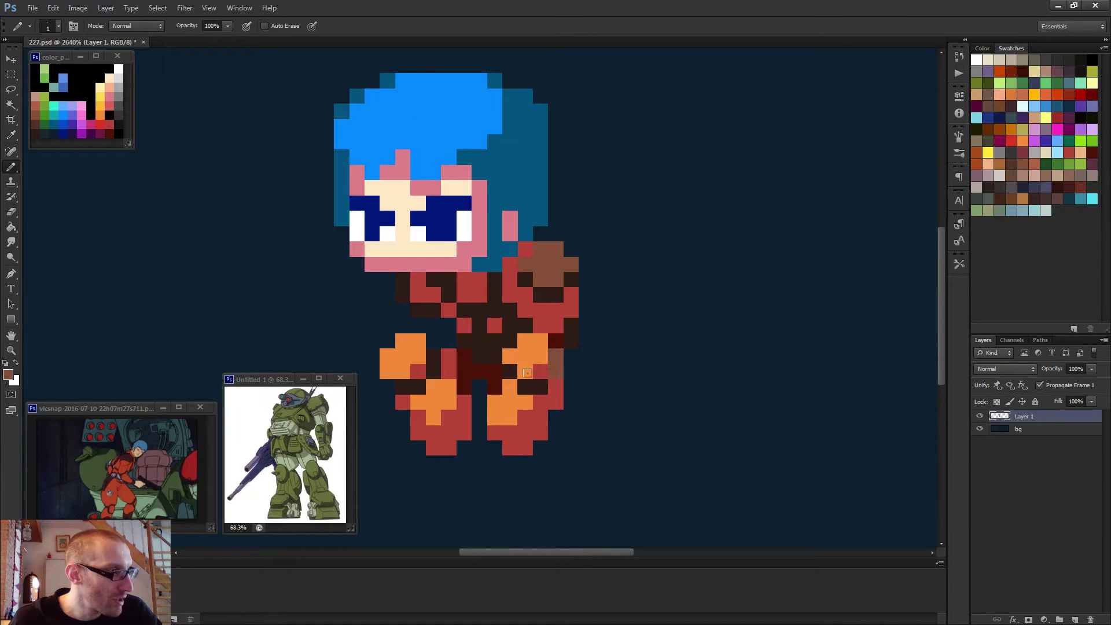
click(510, 371)
click(418, 386)
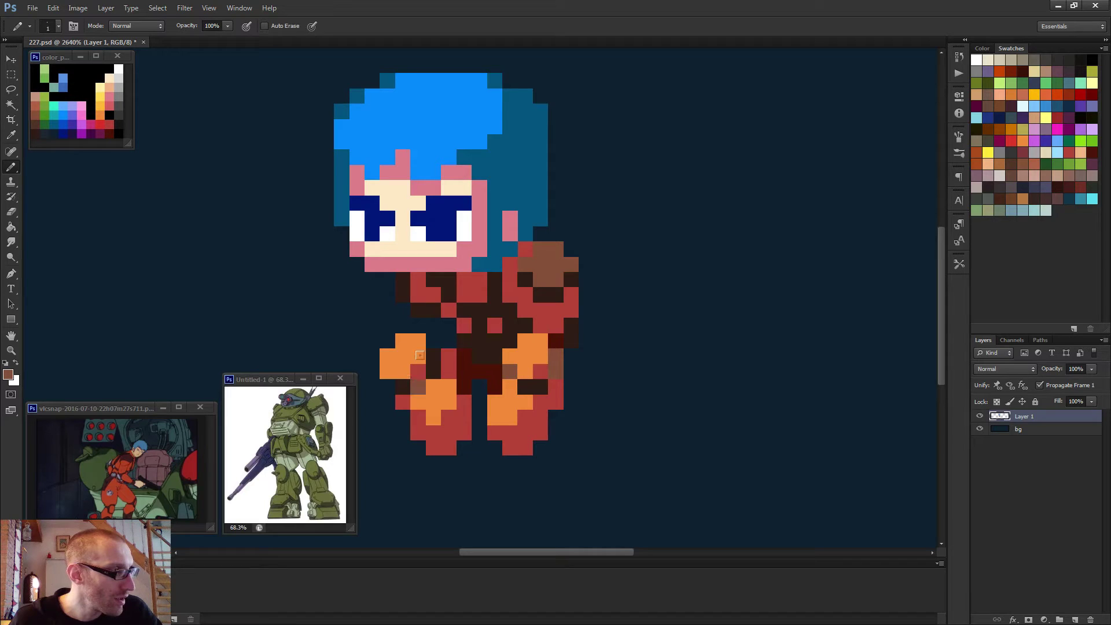
- Shade the highlight pixels on both knee straps and the upper shoulder patch with a darker, muted brown
click(433, 356)
alt+click(436, 373)
click(418, 386)
alt+click(440, 353)
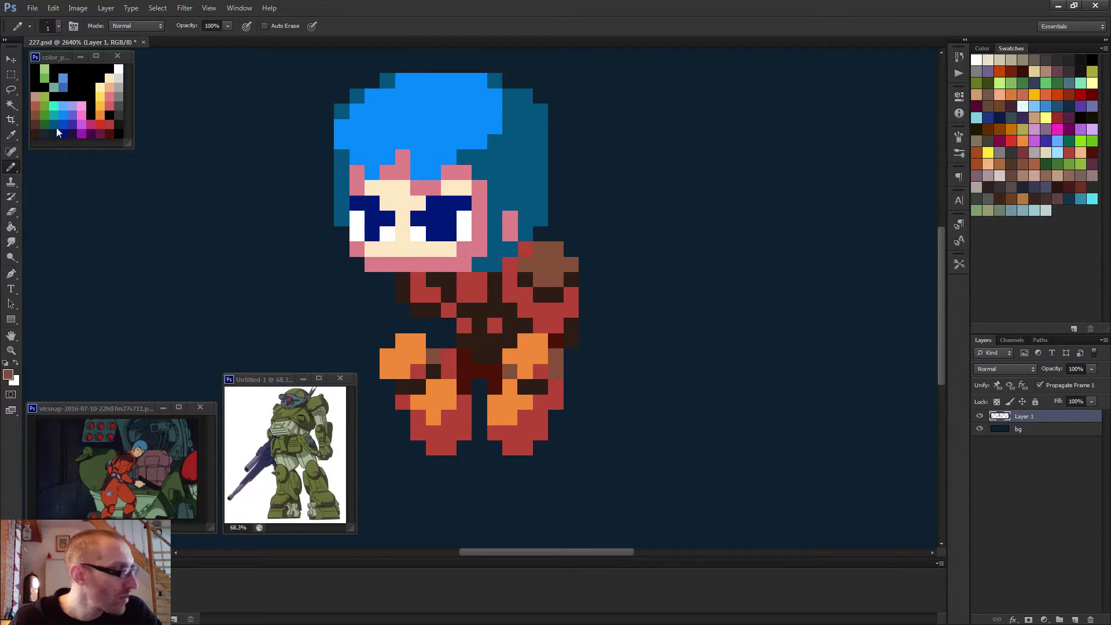
click(557, 357)
click(556, 372)
click(511, 372)
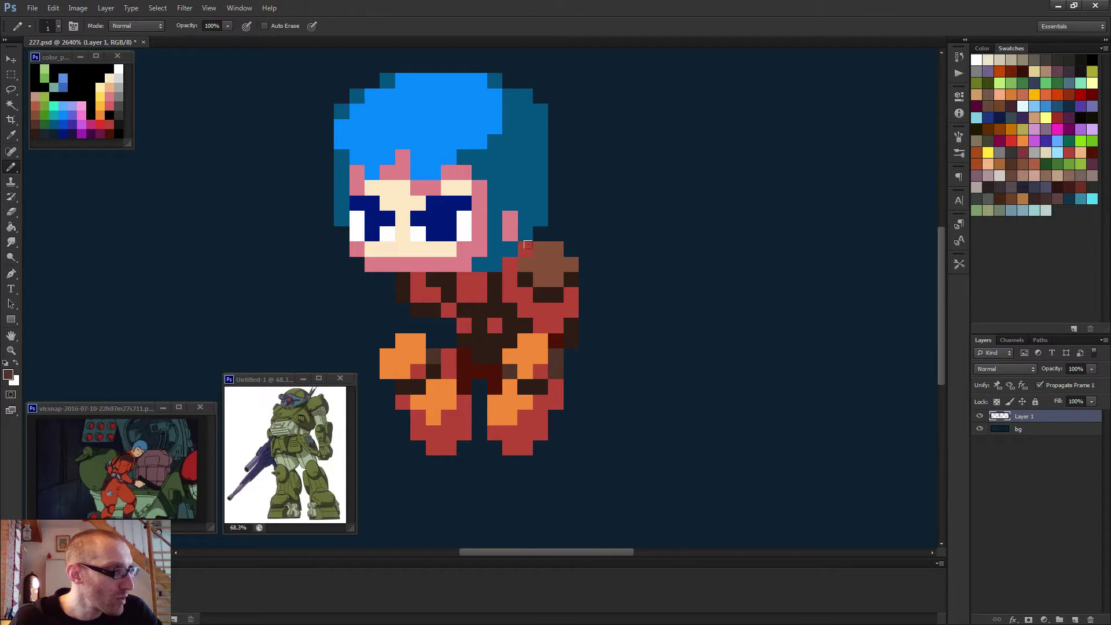
mouse_move(539, 250)
mouse_down()
mouse_move(534, 260)
mouse_move(559, 257)
mouse_move(545, 261)
mouse_move(555, 279)
mouse_up()
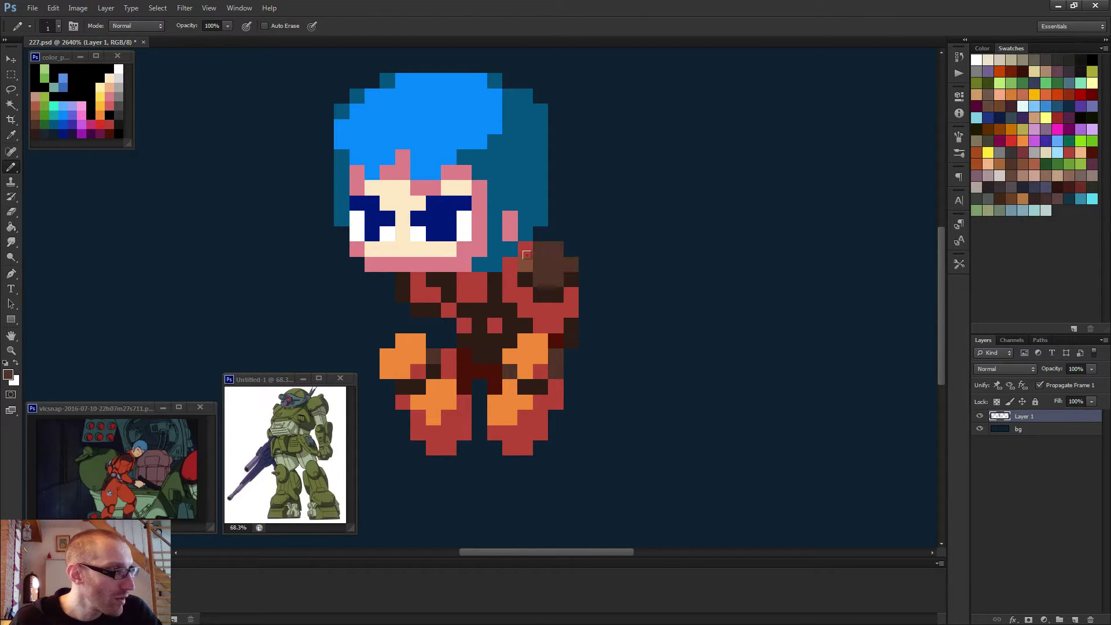
click(522, 260)
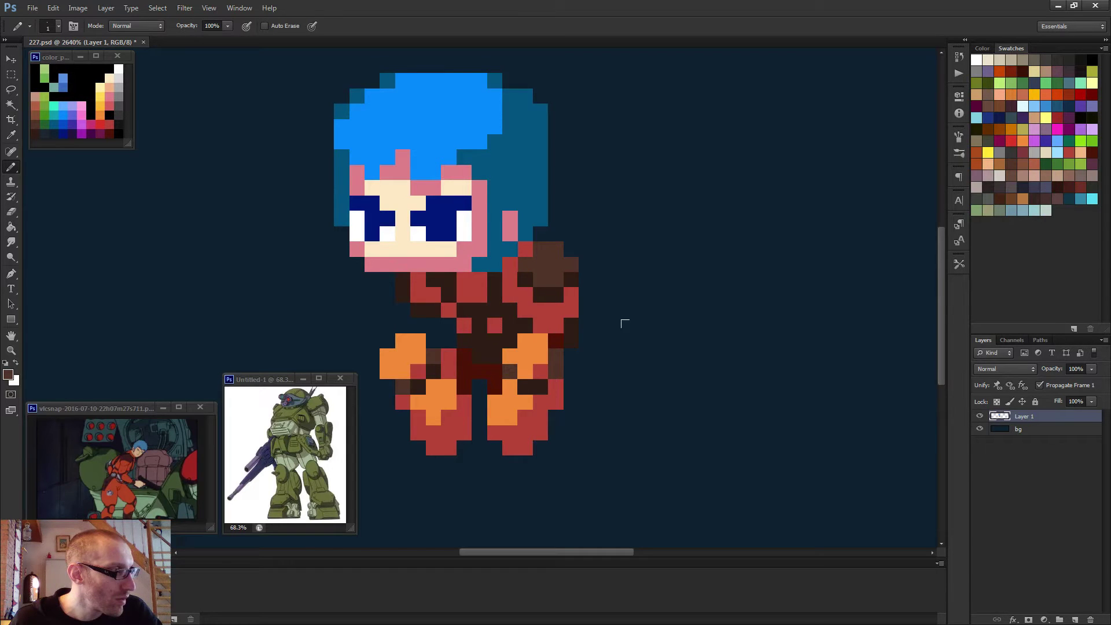
- Try to extend the dark brown strap inward across the orange below the right knee
scroll(622, 320, down, 5)
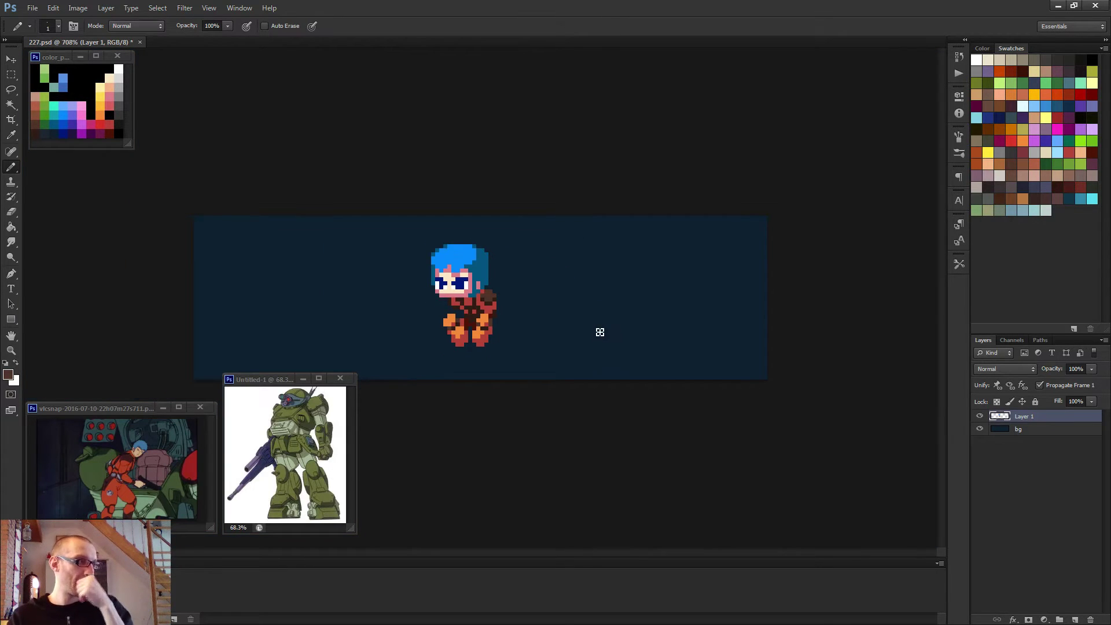
scroll(565, 337, up, 4)
scroll(423, 354, up, 2)
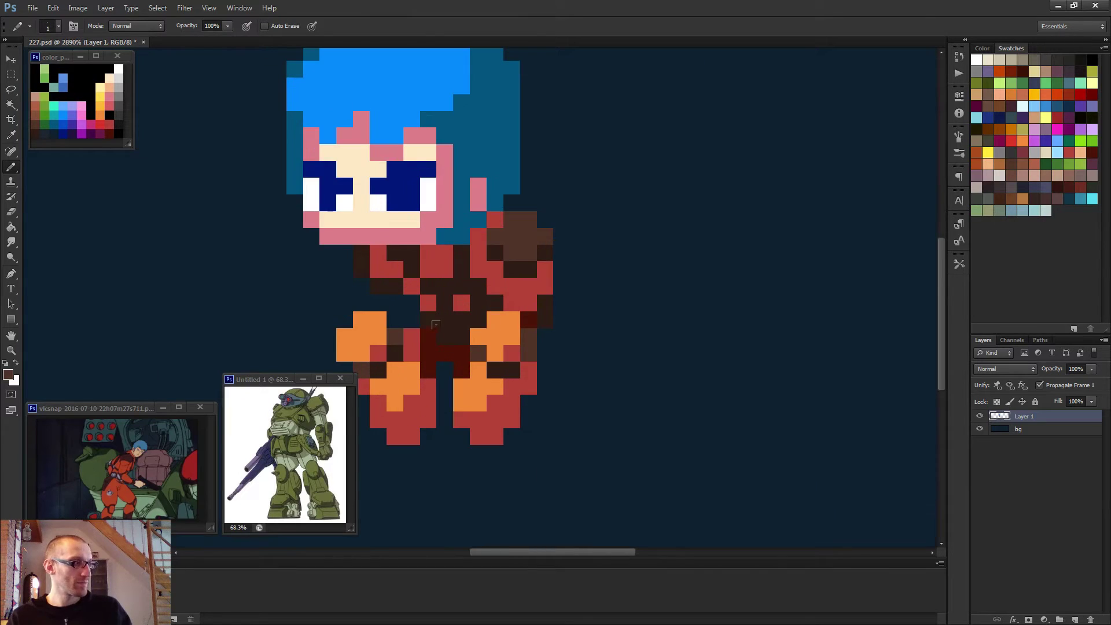
scroll(383, 307, up, 1)
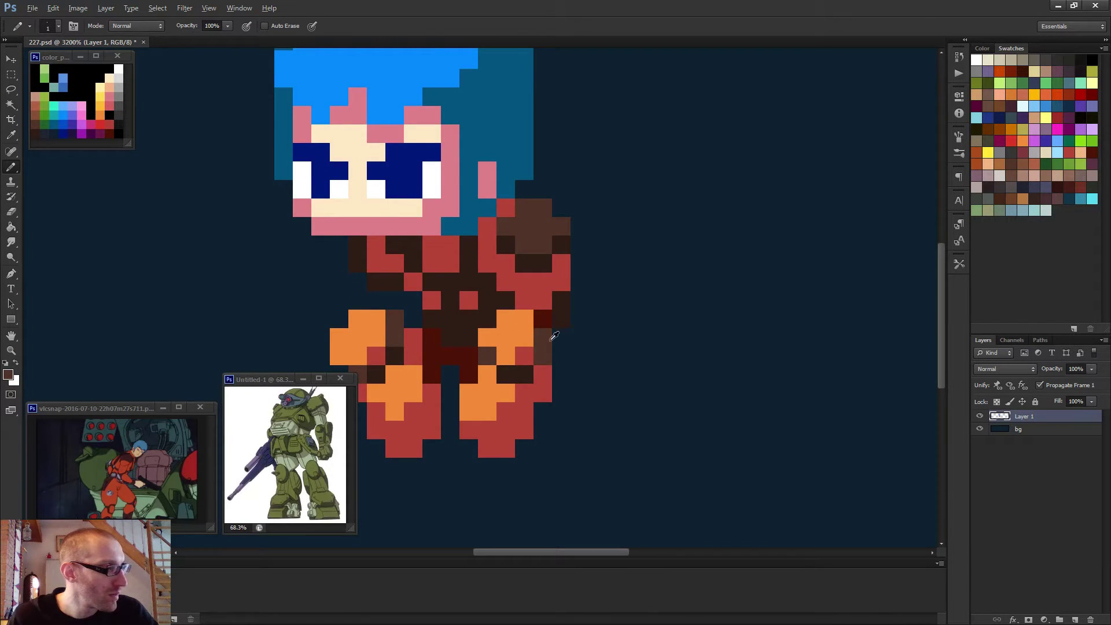
scroll(551, 336, down, 2)
alt+click(515, 347)
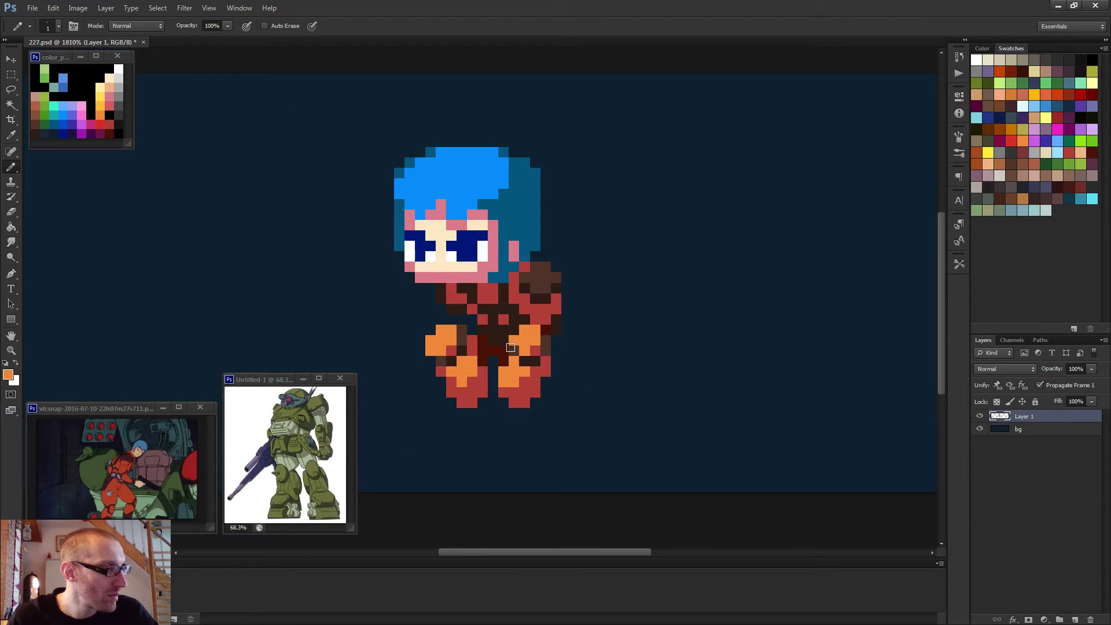
alt+click(529, 360)
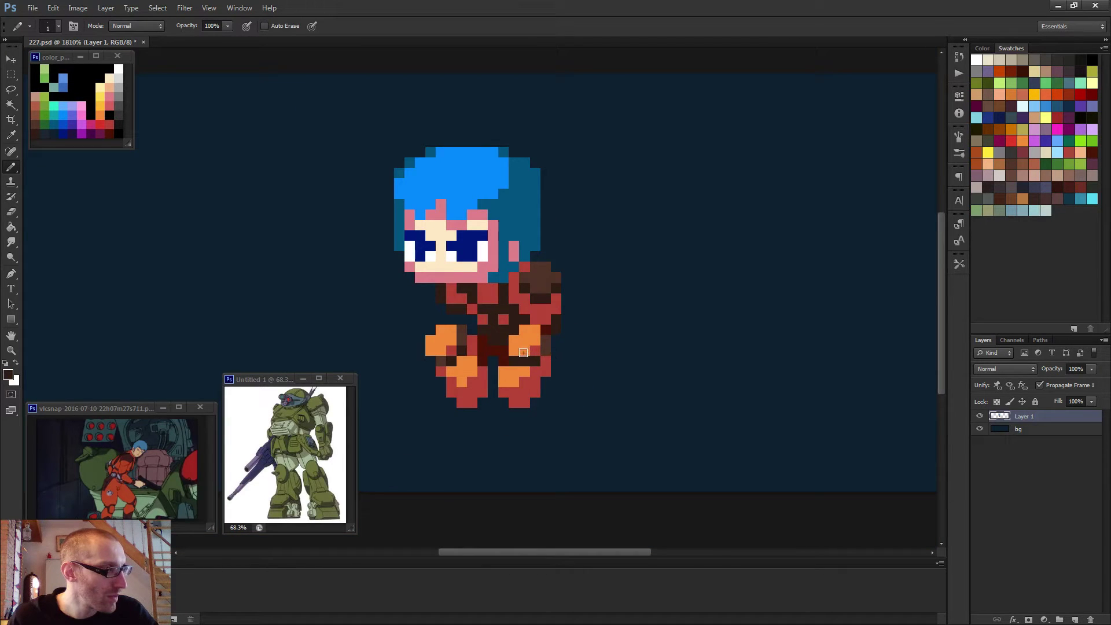
click(530, 360)
scroll(538, 355, down, 4)
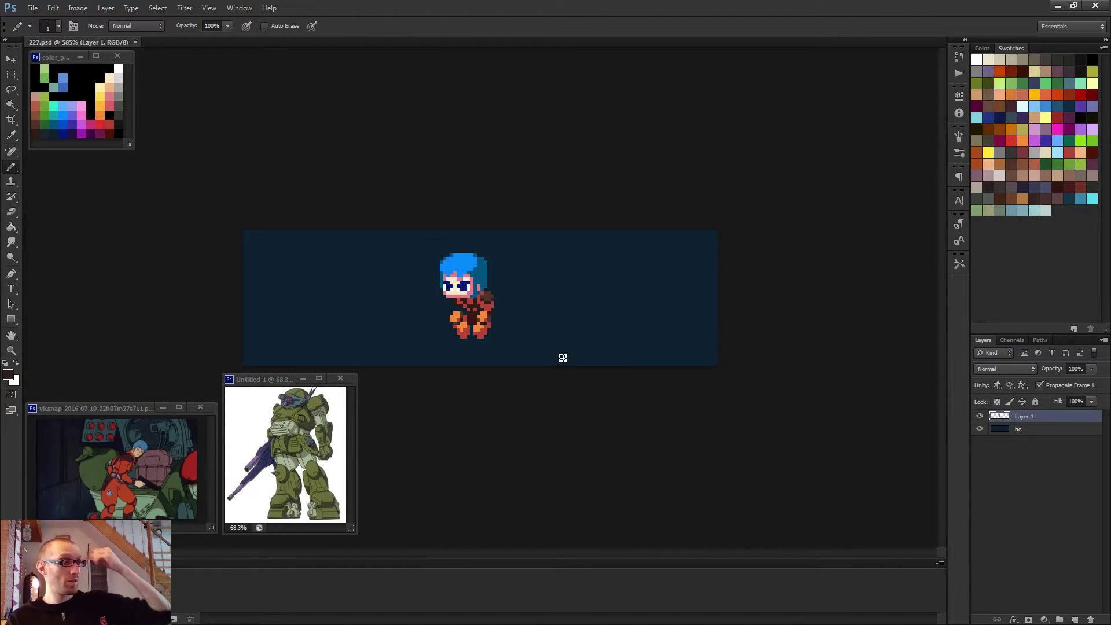
- Select the left leg with a rectangular marquee, move it 3 px left and 1 px down, and deselect
scroll(463, 307, up, 5)
key(m)
scroll(394, 285, up, 1)
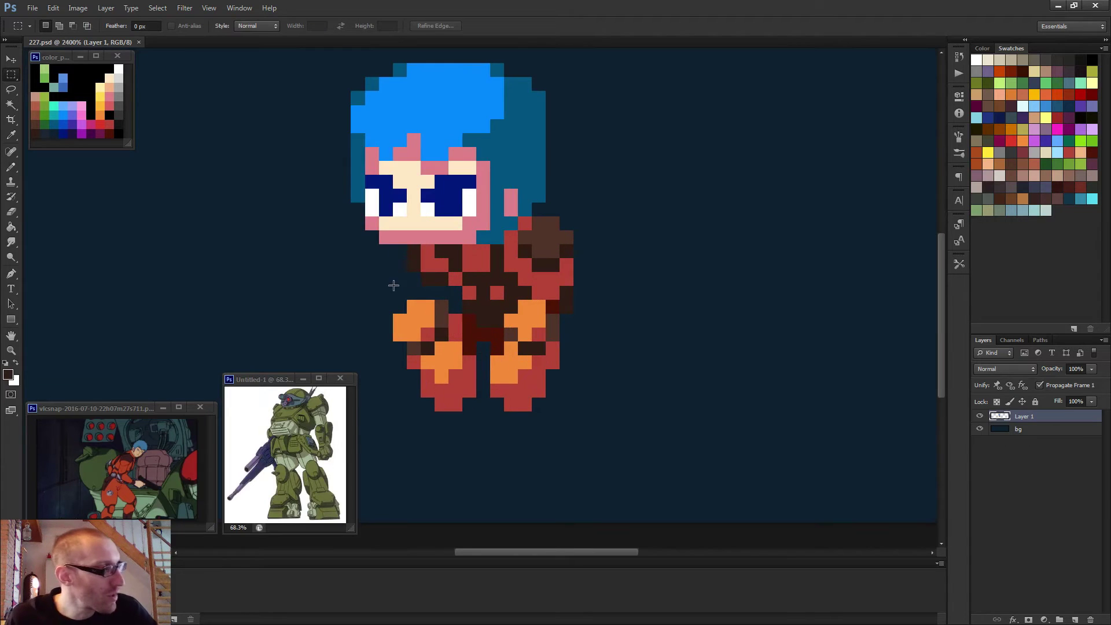
drag(380, 300, 462, 410)
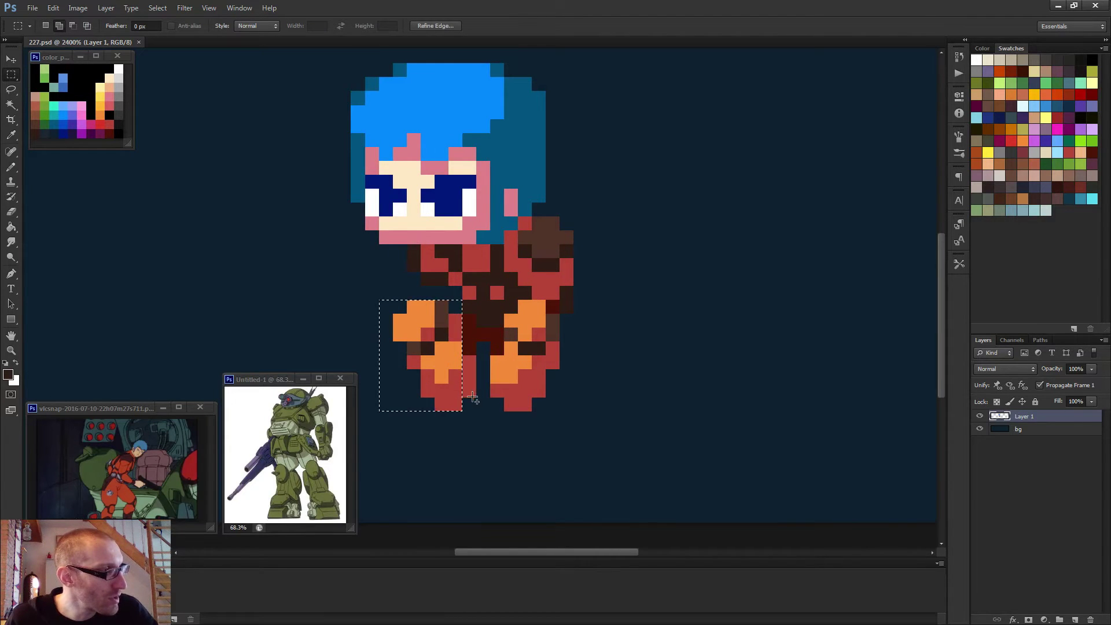
scroll(504, 396, down, 5)
key(v)
key(Left)
key(Left)
key(Left)
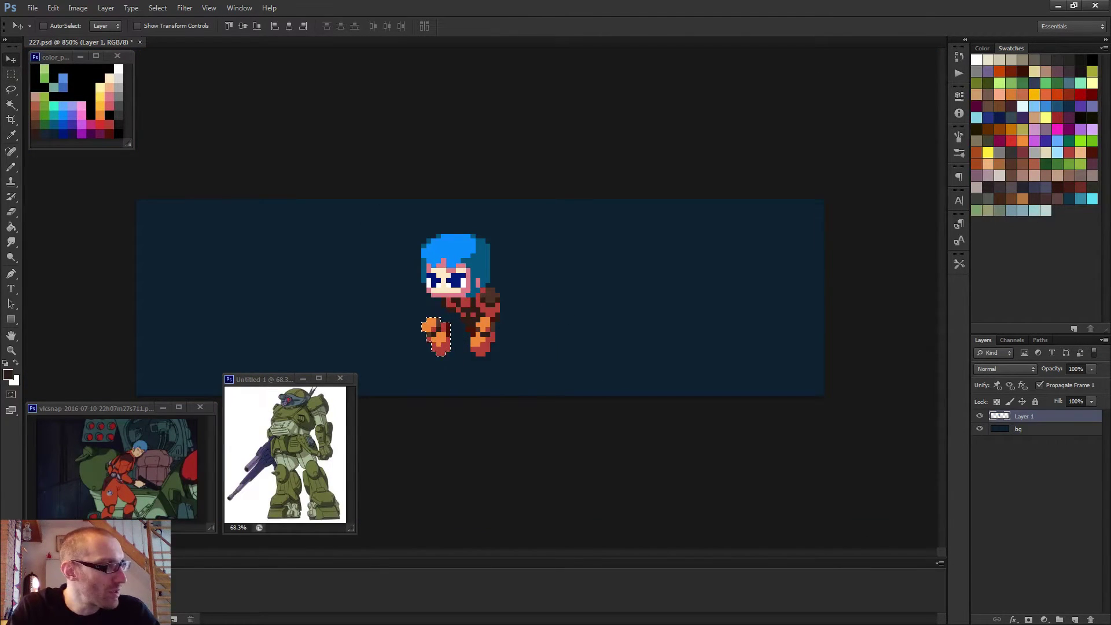
key(Right)
key(Left)
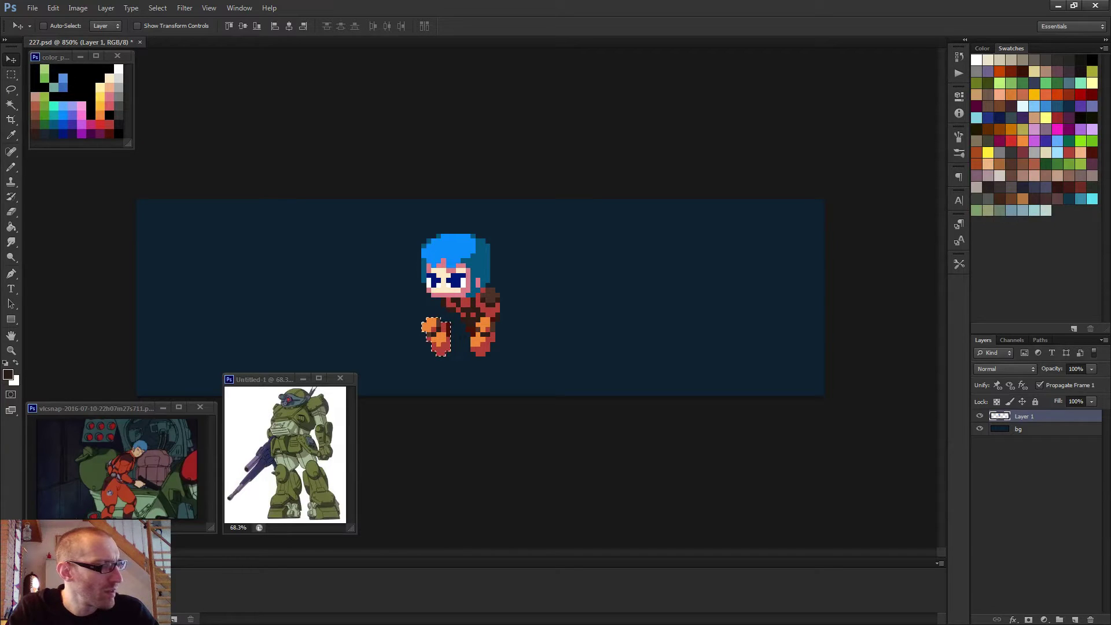
key(Down)
key(ctrl+d)
- Pencil a thigh joining the shifted left leg to the waist, in red with dark red shading beneath and near the waist
key(b)
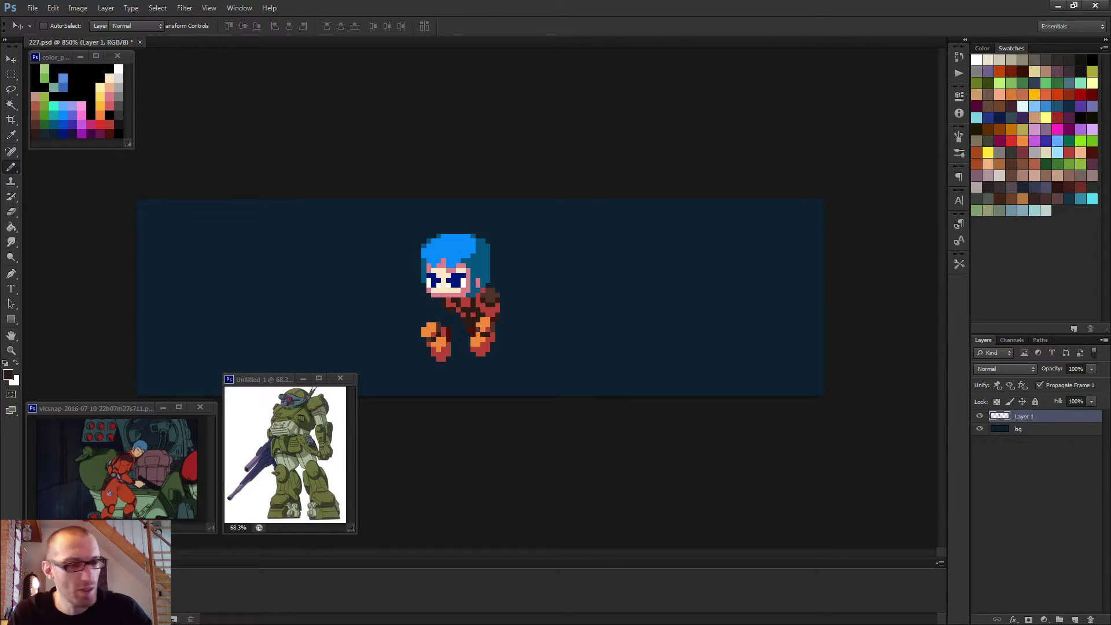
scroll(737, 220, up, 2)
scroll(414, 345, up, 3)
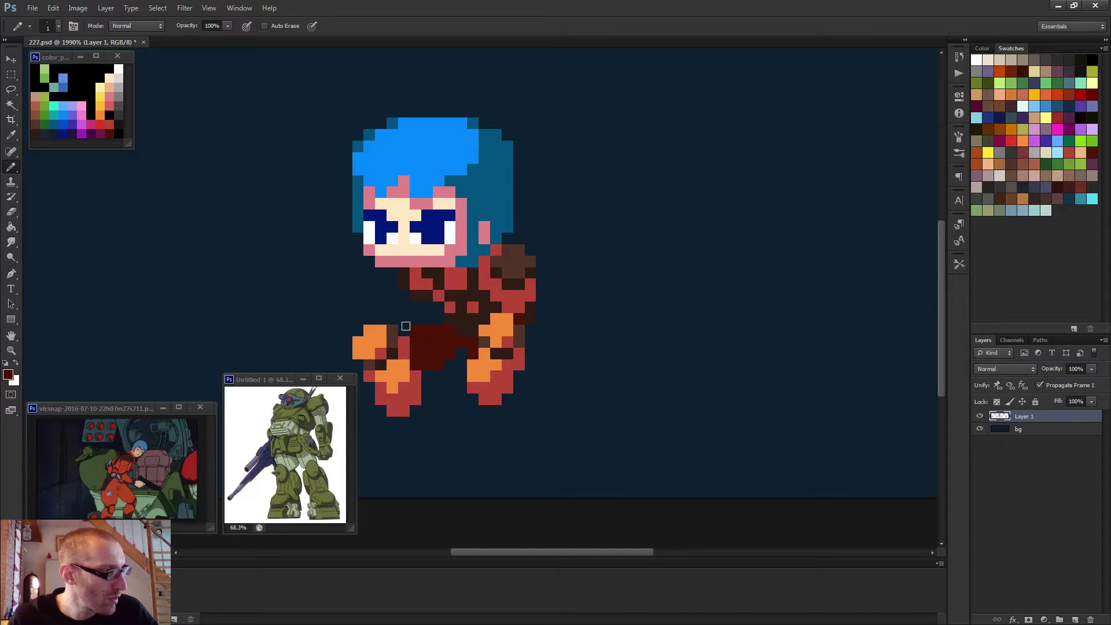
alt+click(410, 372)
mouse_move(404, 330)
mouse_down()
mouse_move(432, 338)
mouse_move(413, 339)
mouse_up()
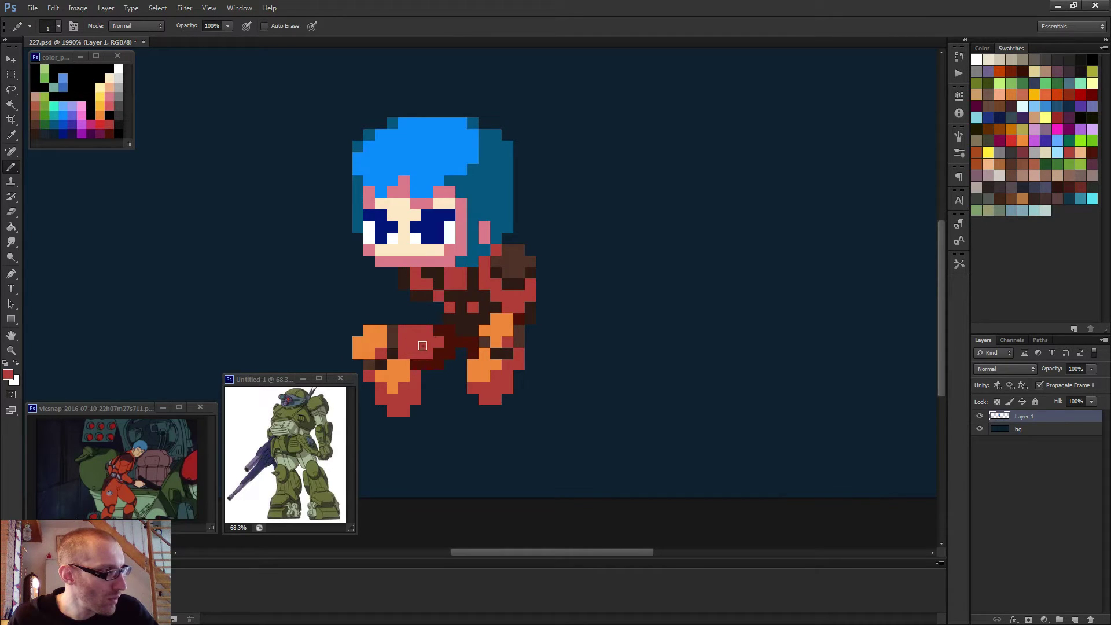
alt+click(433, 348)
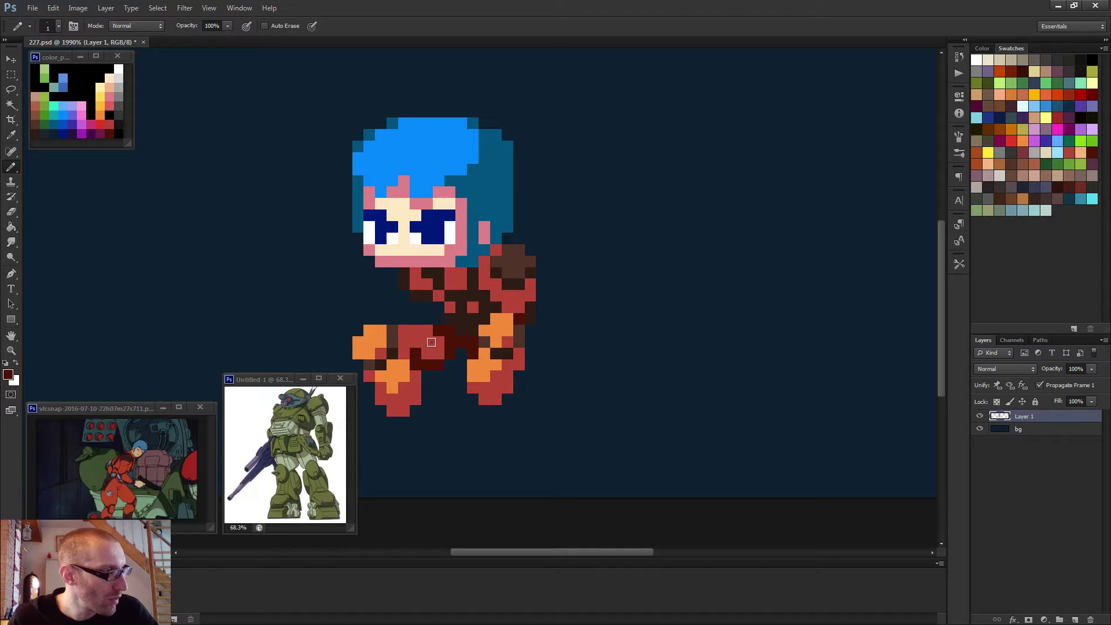
alt+click(440, 343)
scroll(440, 343, down, 8)
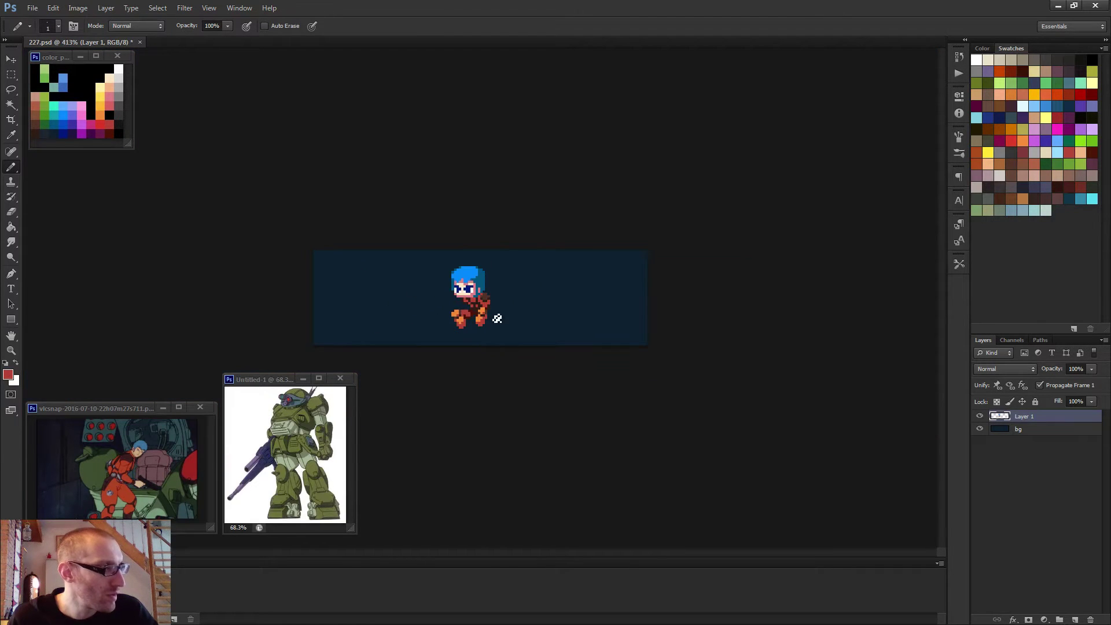
- Pencil red pixels over the dark red ones on the left thigh near the waist to refine its shading edge
scroll(478, 303, up, 6)
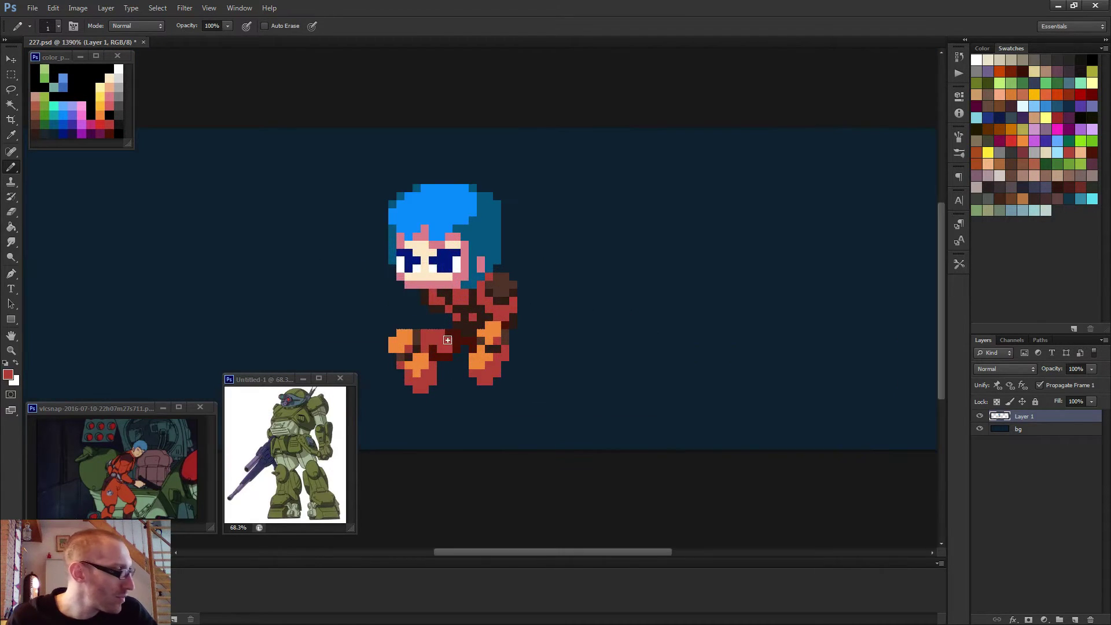
scroll(443, 338, up, 3)
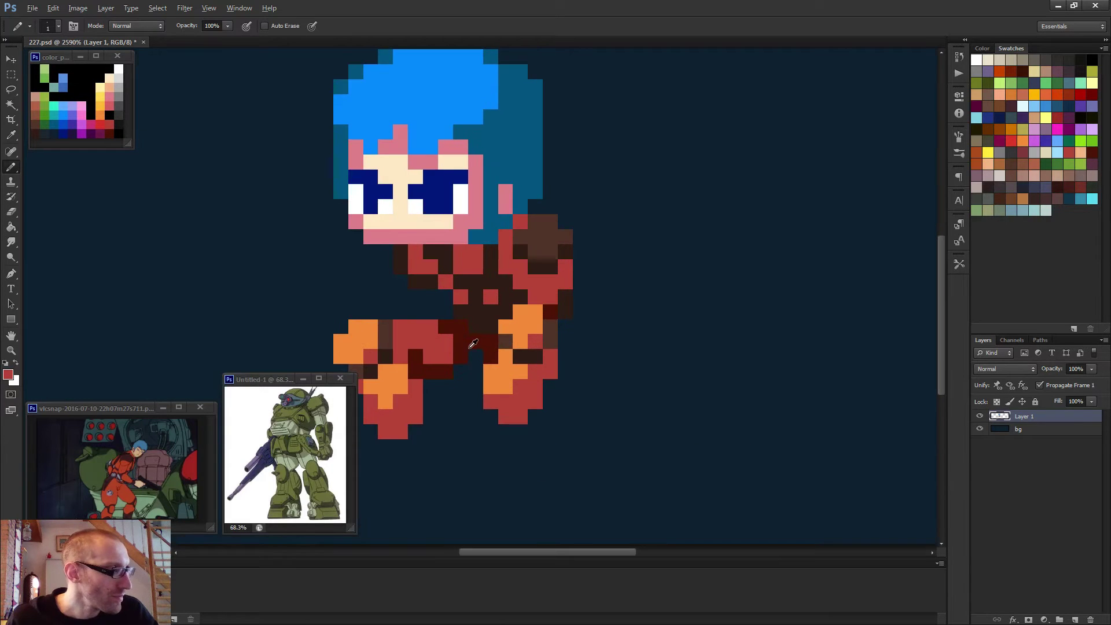
alt+click(446, 342)
click(446, 356)
alt+click(447, 341)
click(446, 327)
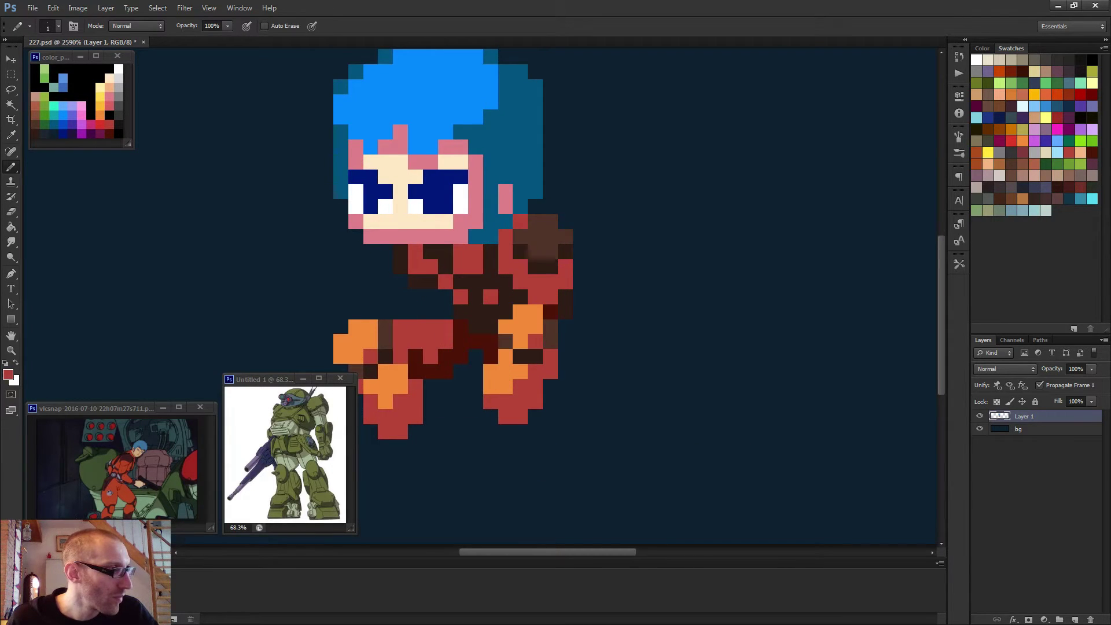
scroll(488, 341, down, 3)
scroll(488, 340, down, 3)
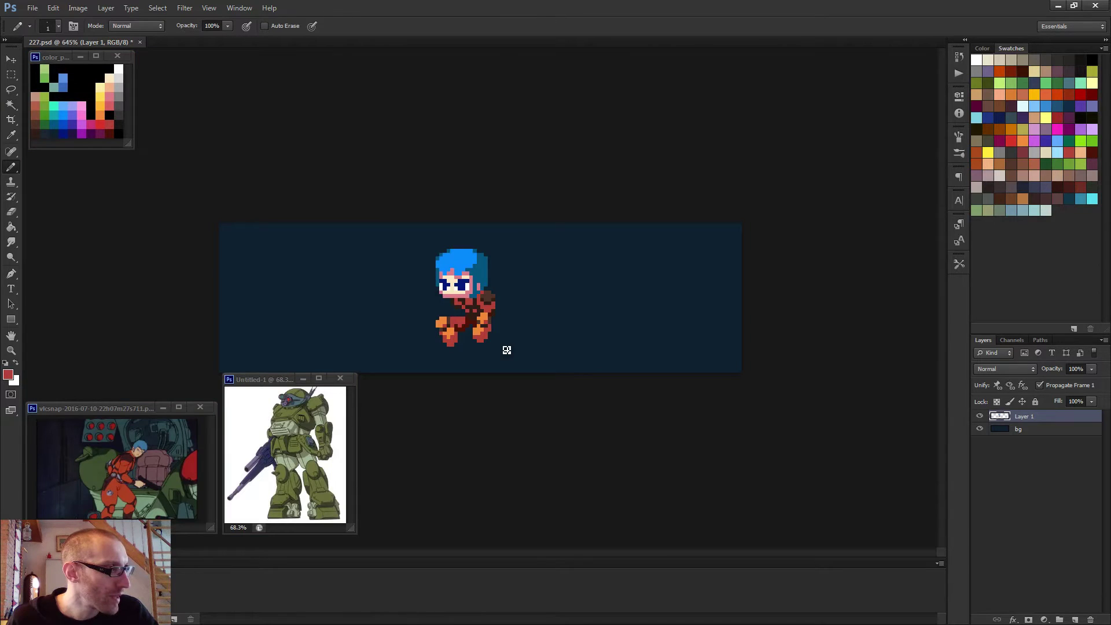
- Recolour both feet as boots using the dark brown sampled from the shoulder, extending the left boot's toe
scroll(502, 346, up, 3)
scroll(479, 343, up, 2)
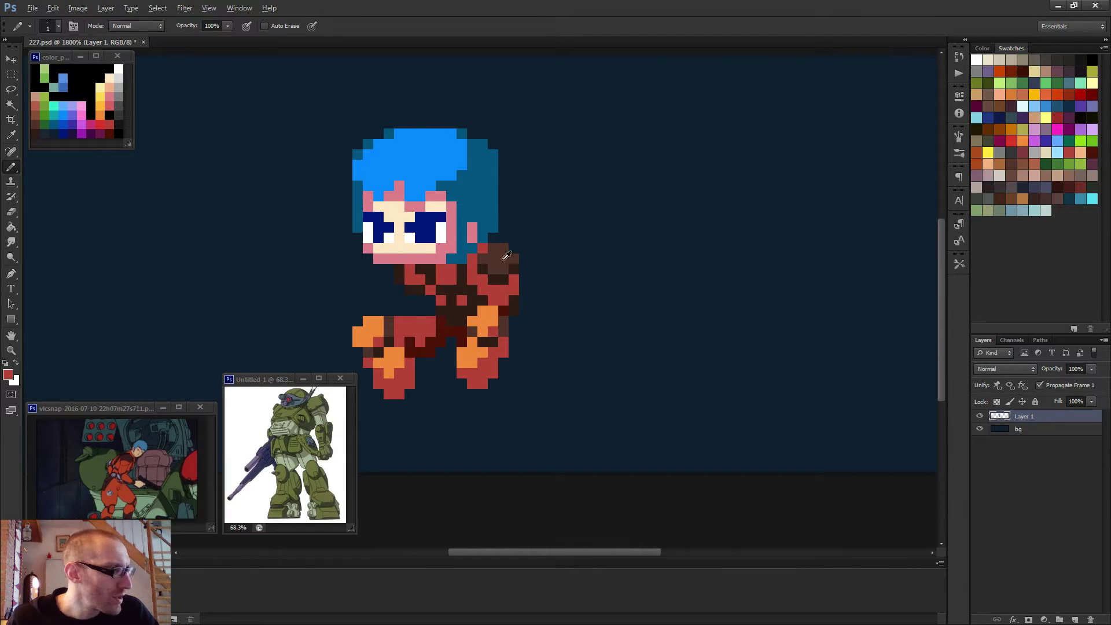
alt+click(507, 277)
mouse_move(461, 373)
mouse_down()
mouse_move(486, 374)
mouse_move(462, 378)
mouse_up()
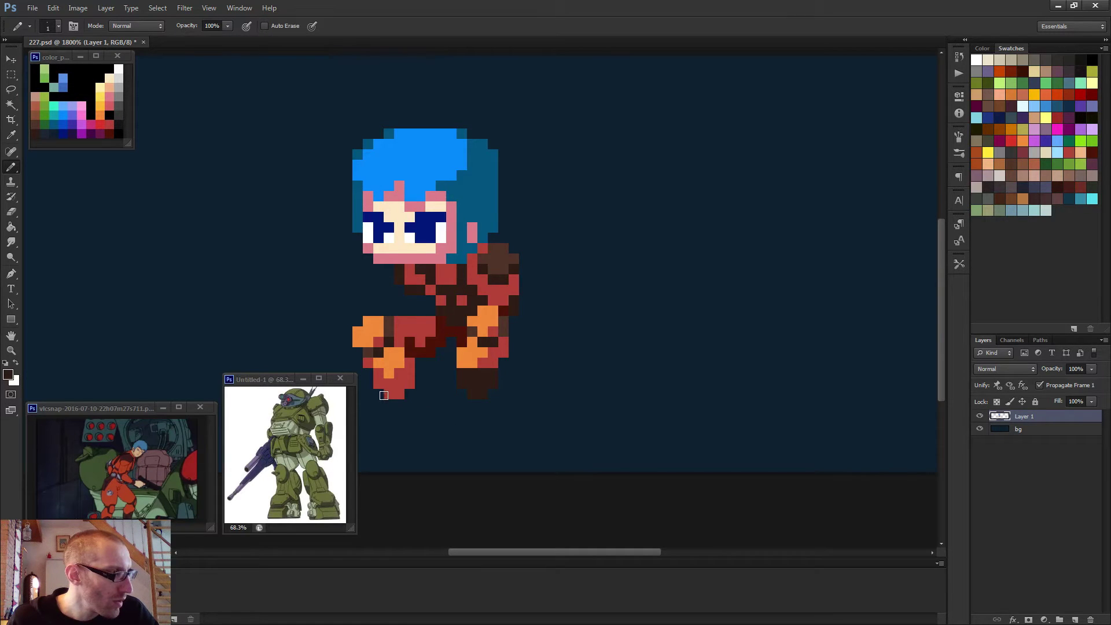
drag(384, 396, 482, 402)
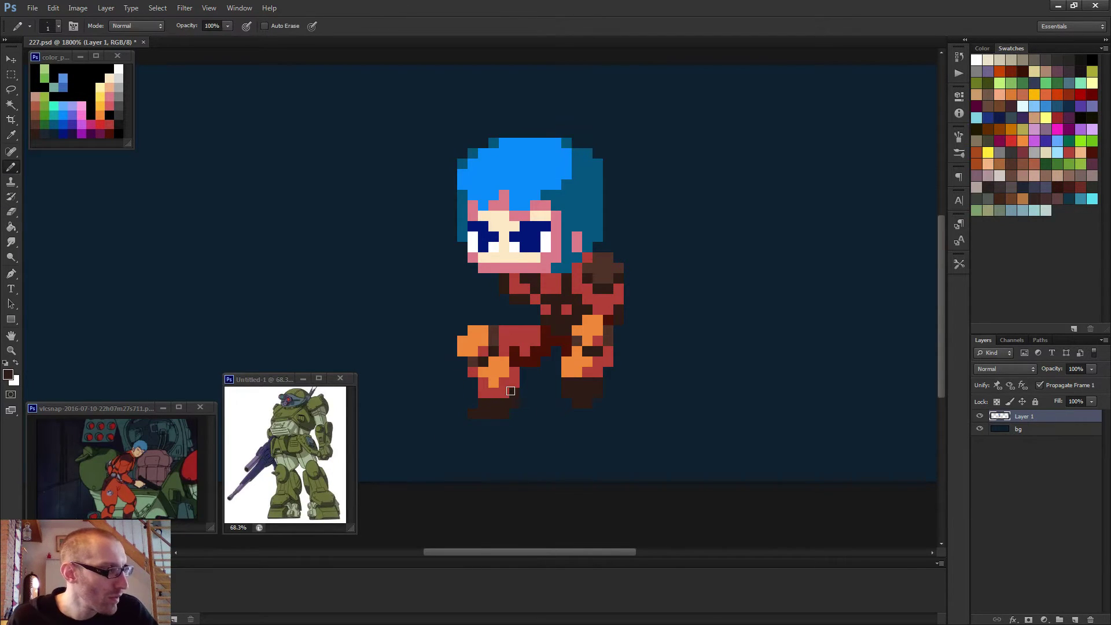
- Reshape the boot tops and lower shins with dark brown and red pixels, trimming the orange on the right shin
drag(500, 395, 494, 402)
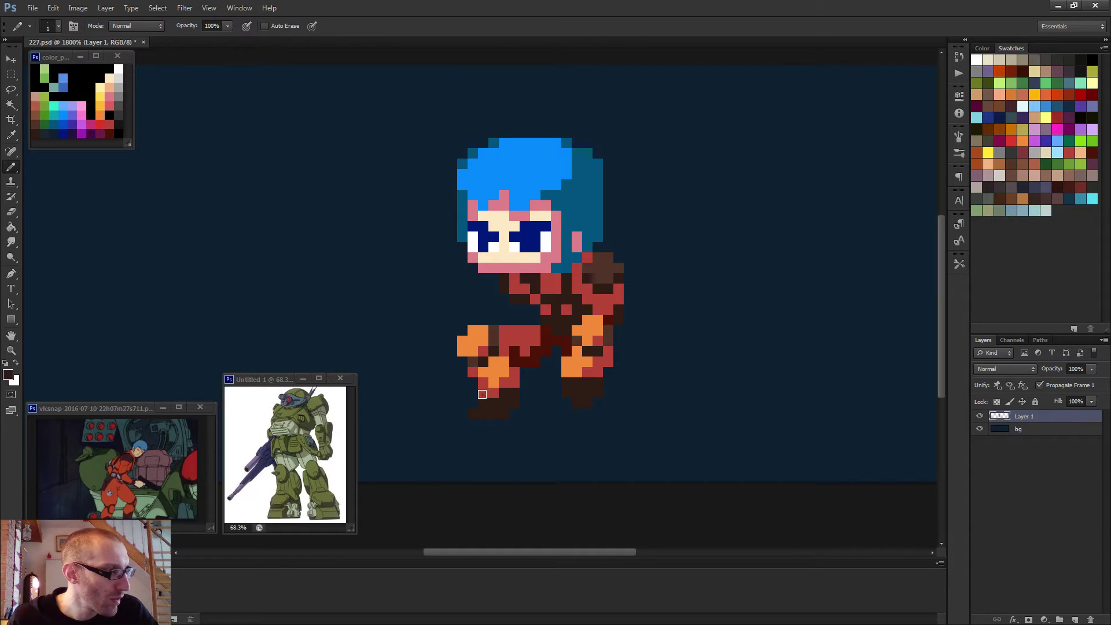
alt+click(493, 392)
click(484, 392)
alt+click(488, 401)
click(494, 393)
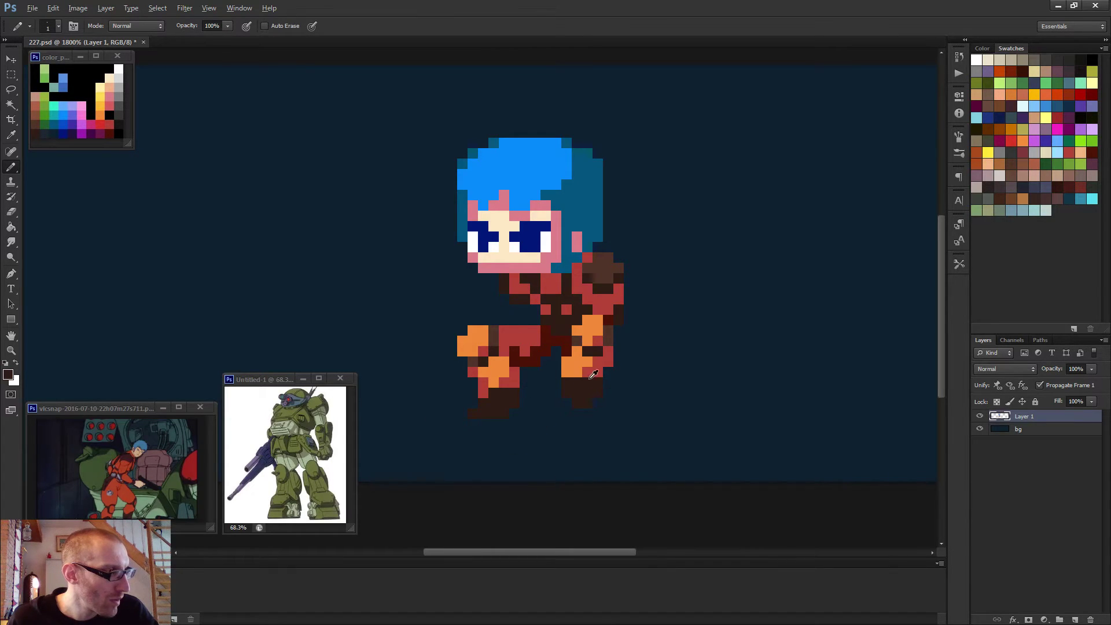
alt+click(572, 377)
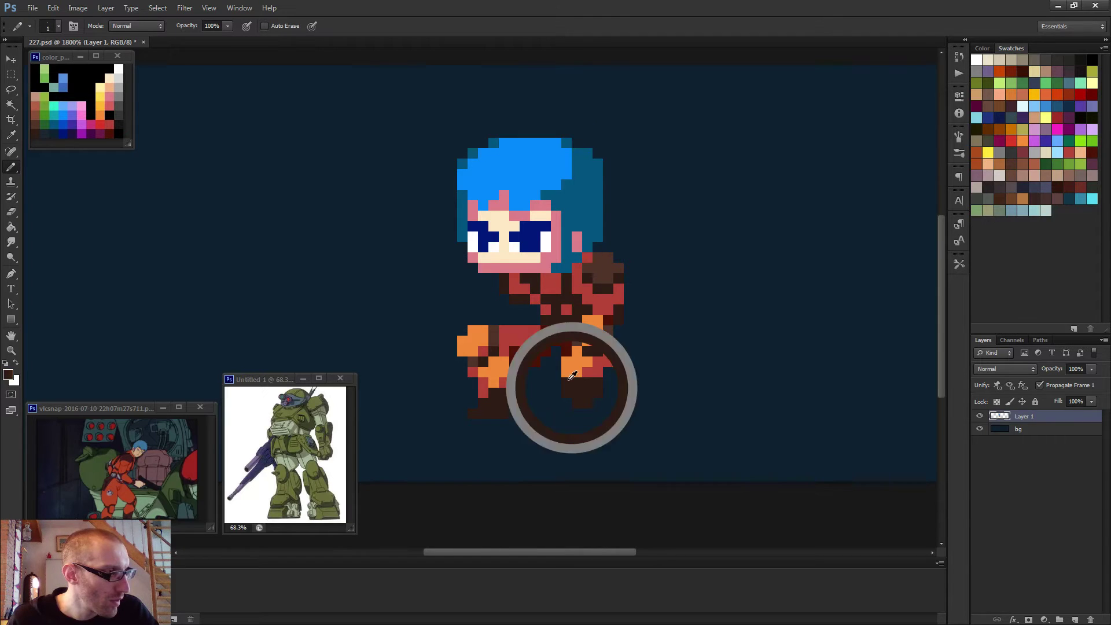
scroll(640, 392, down, 5)
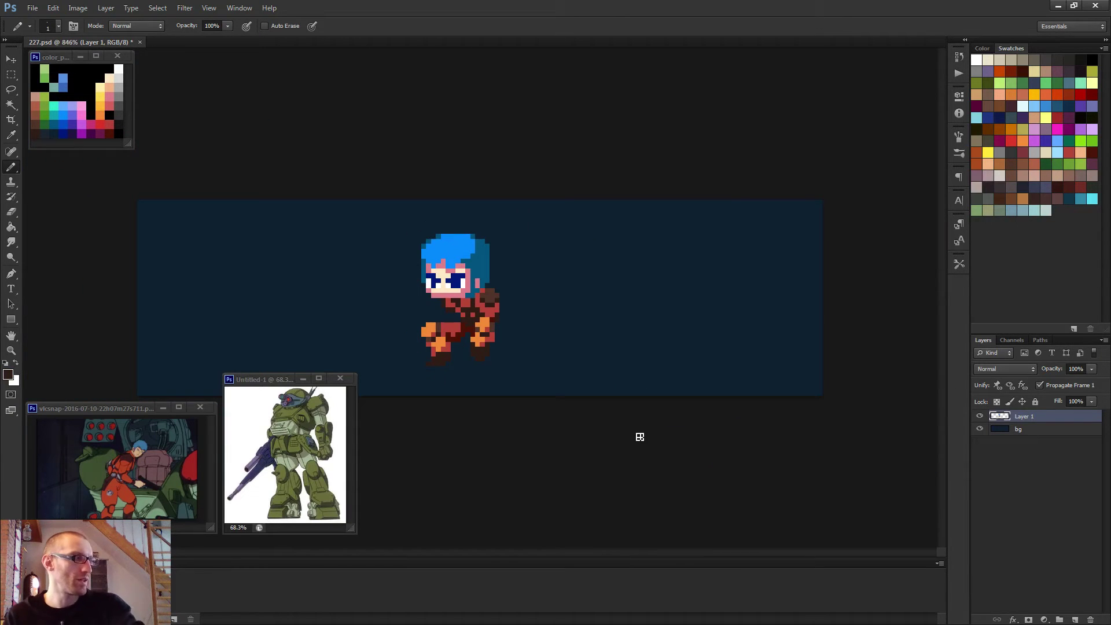
scroll(496, 342, up, 5)
alt+click(398, 382)
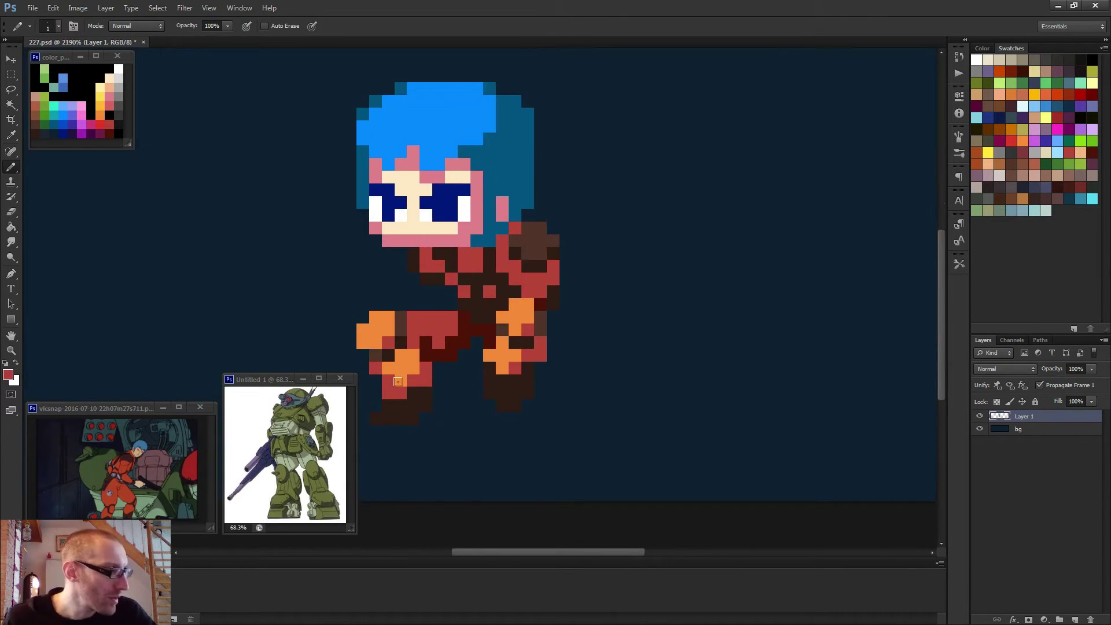
- Highlight the toes and outer edges of both boots with the lighter brown sampled from the shoulder pad
alt+click(529, 244)
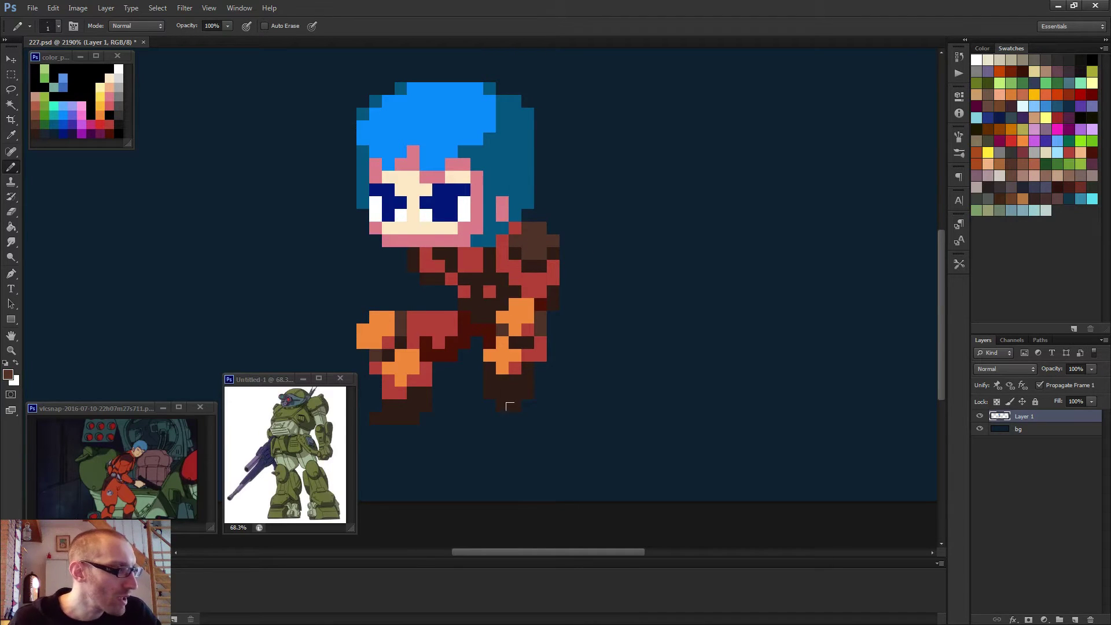
click(509, 405)
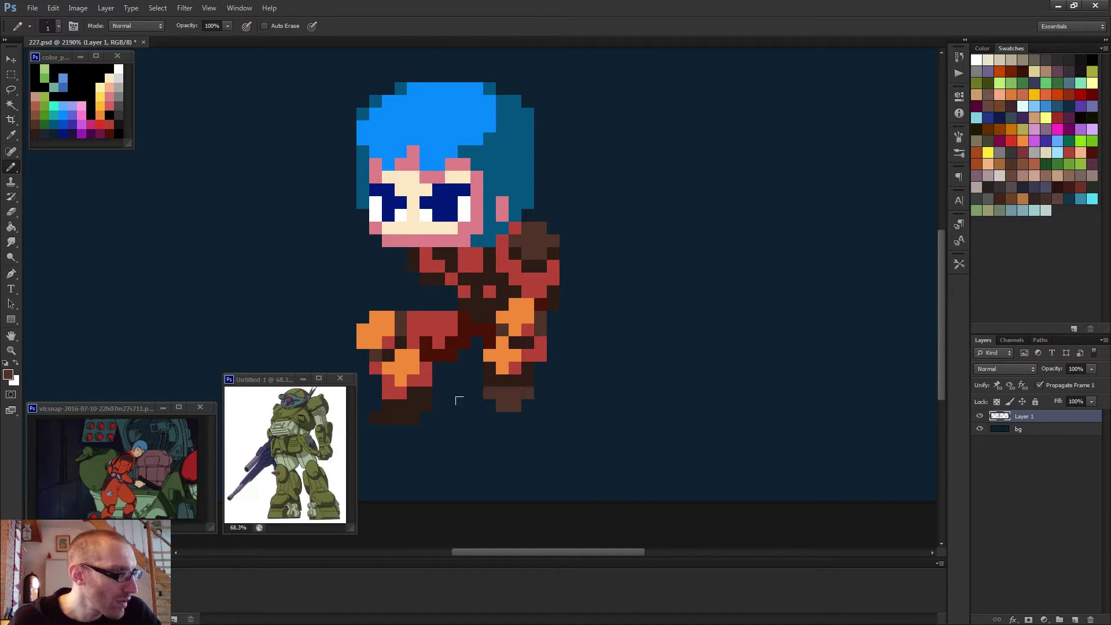
mouse_move(376, 416)
mouse_down()
mouse_move(401, 418)
mouse_move(400, 406)
mouse_up()
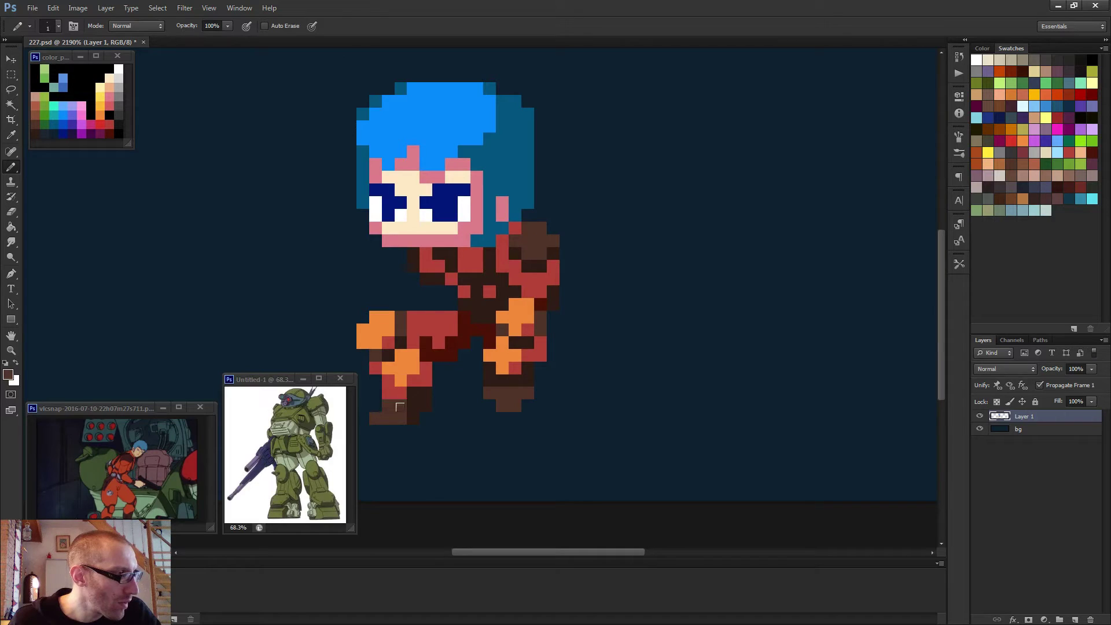
alt+click(416, 412)
click(397, 414)
scroll(548, 414, down, 5)
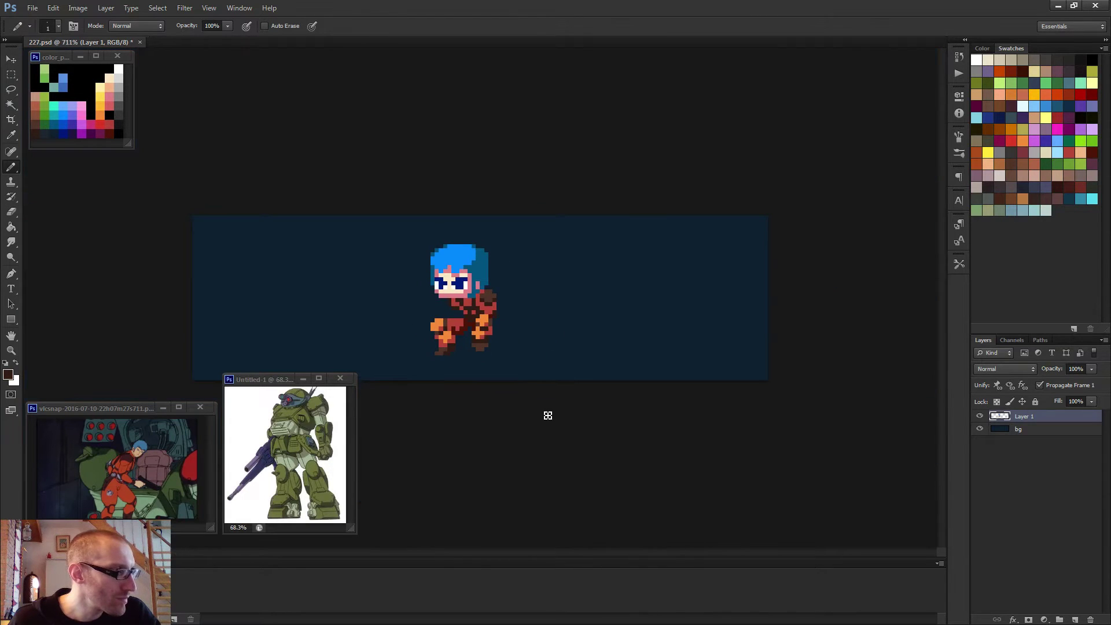
scroll(549, 415, up, 4)
alt+click(476, 352)
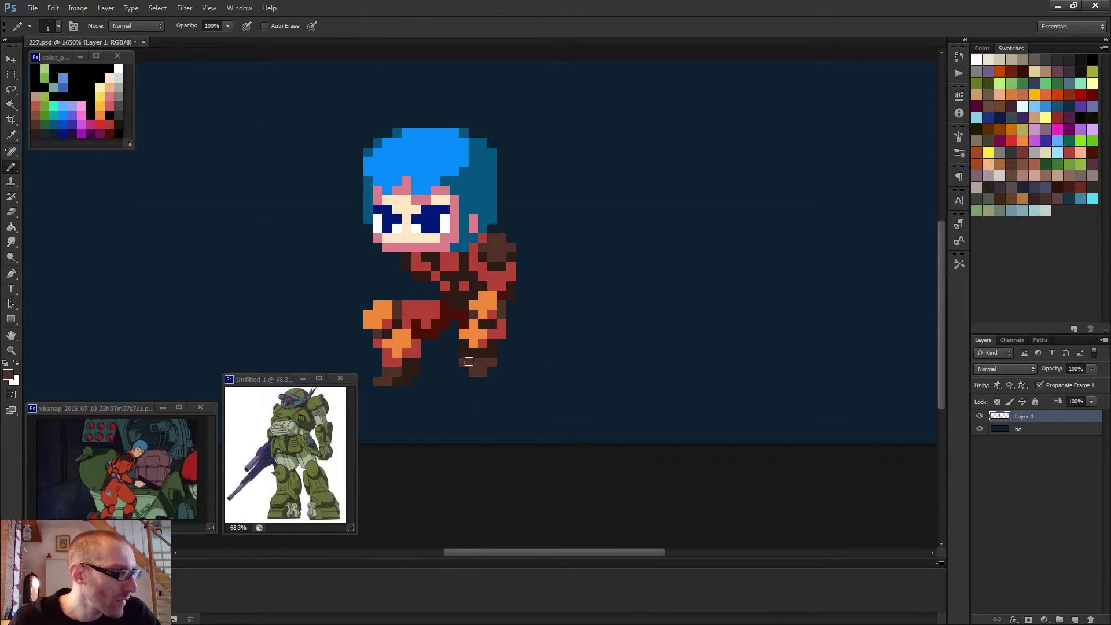
click(463, 352)
scroll(514, 365, down, 3)
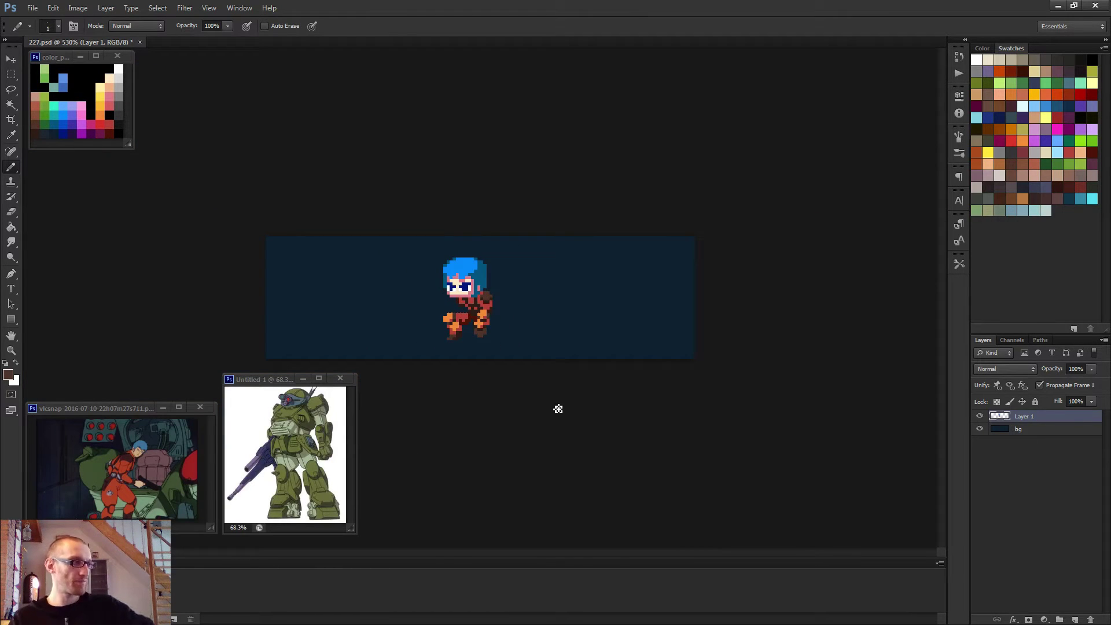
- Block in a pink hand patch over the left knee strap with a 3 px pencil, extending it downward at 1 px
scroll(521, 324, up, 3)
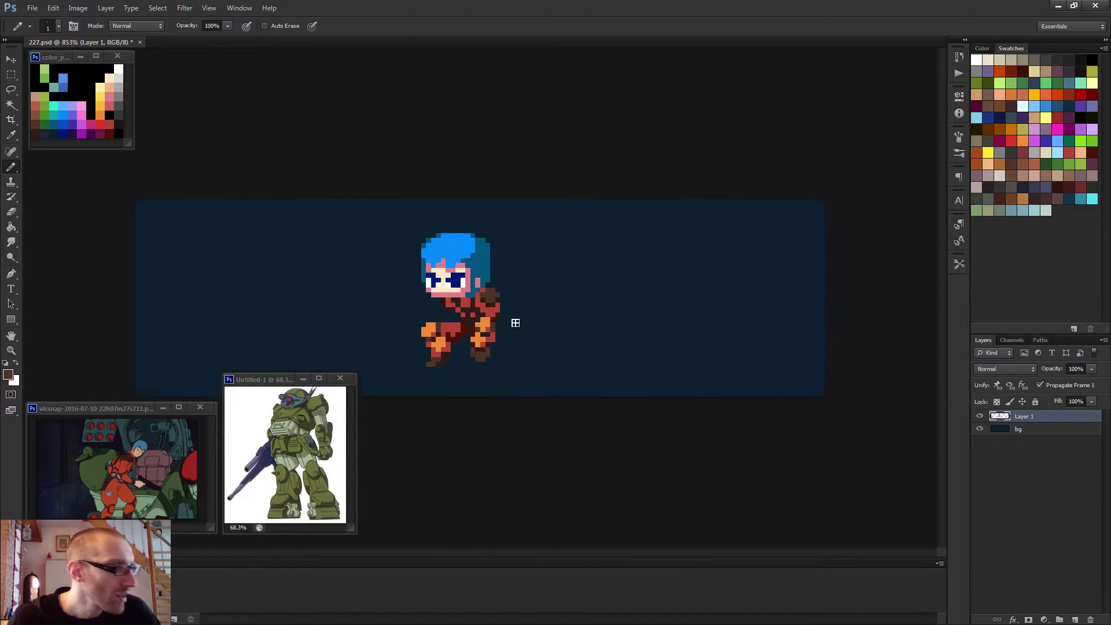
scroll(495, 323, up, 2)
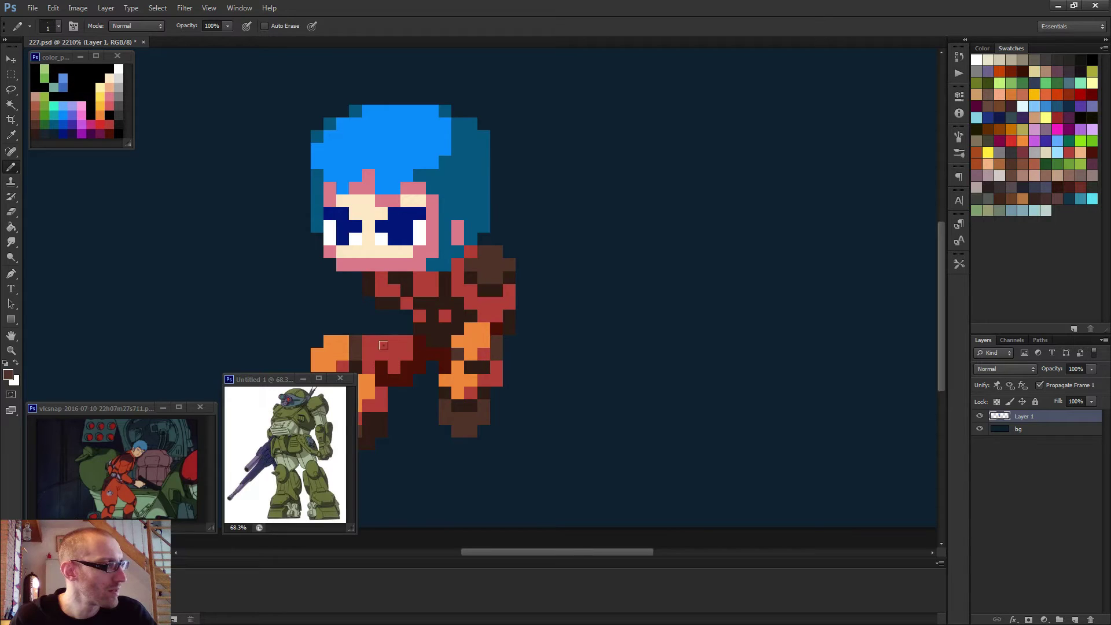
drag(390, 350, 572, 365)
alt+click(553, 283)
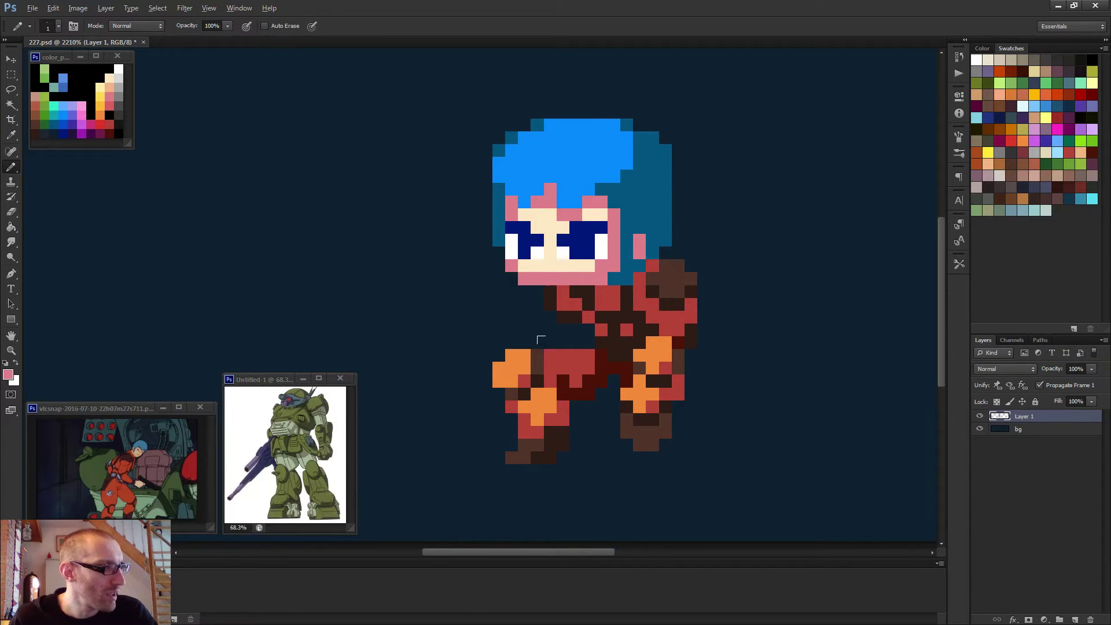
alt+right_click(544, 362)
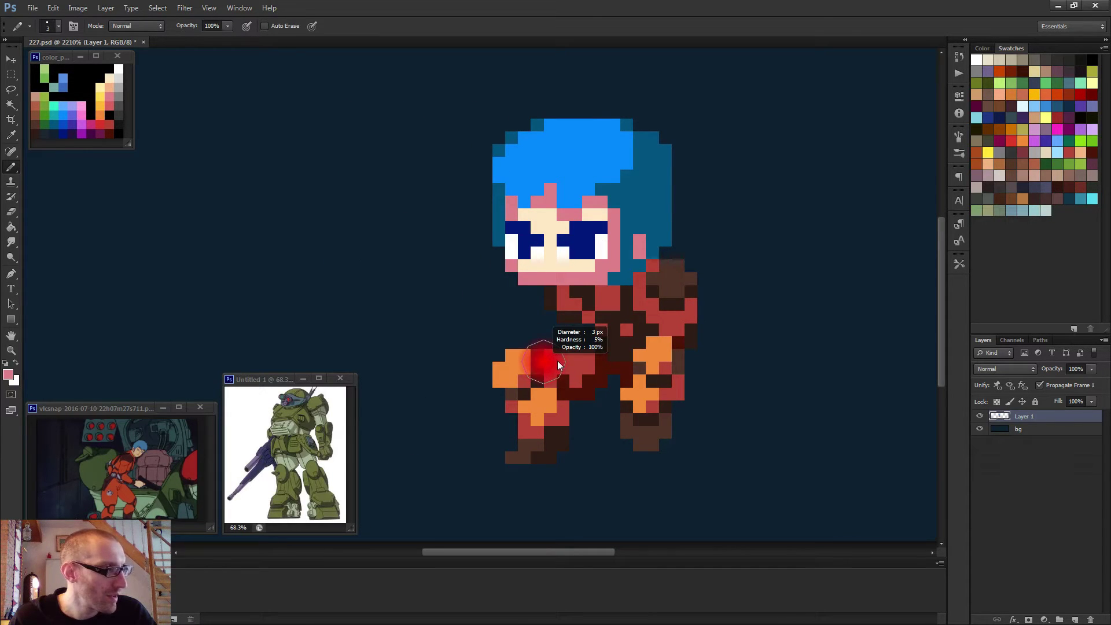
click(529, 342)
alt+right_click(567, 371)
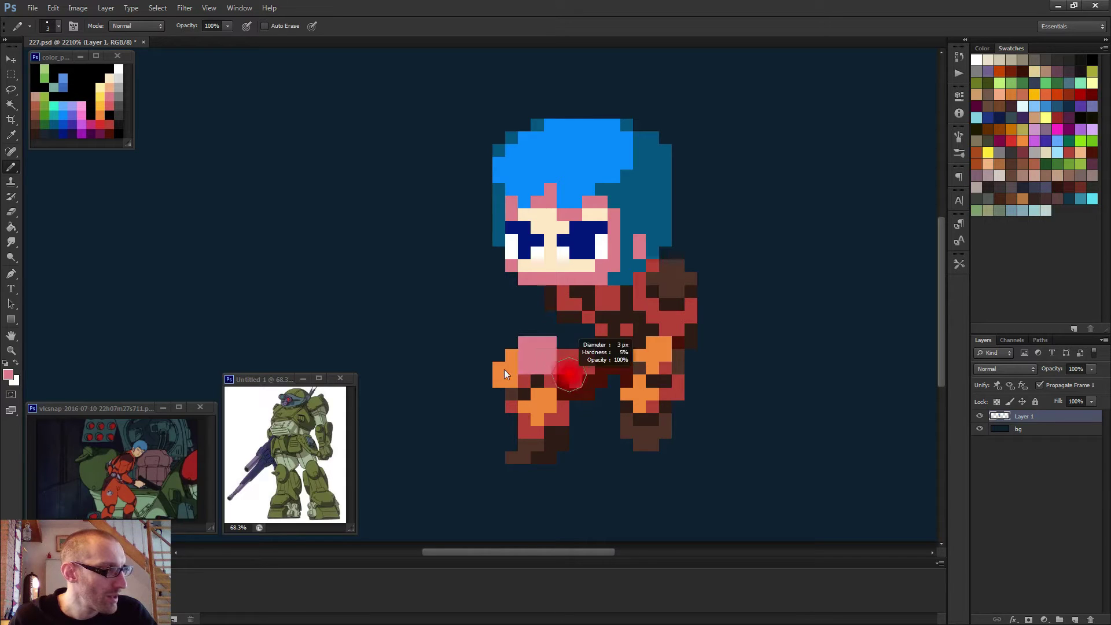
drag(550, 379, 538, 381)
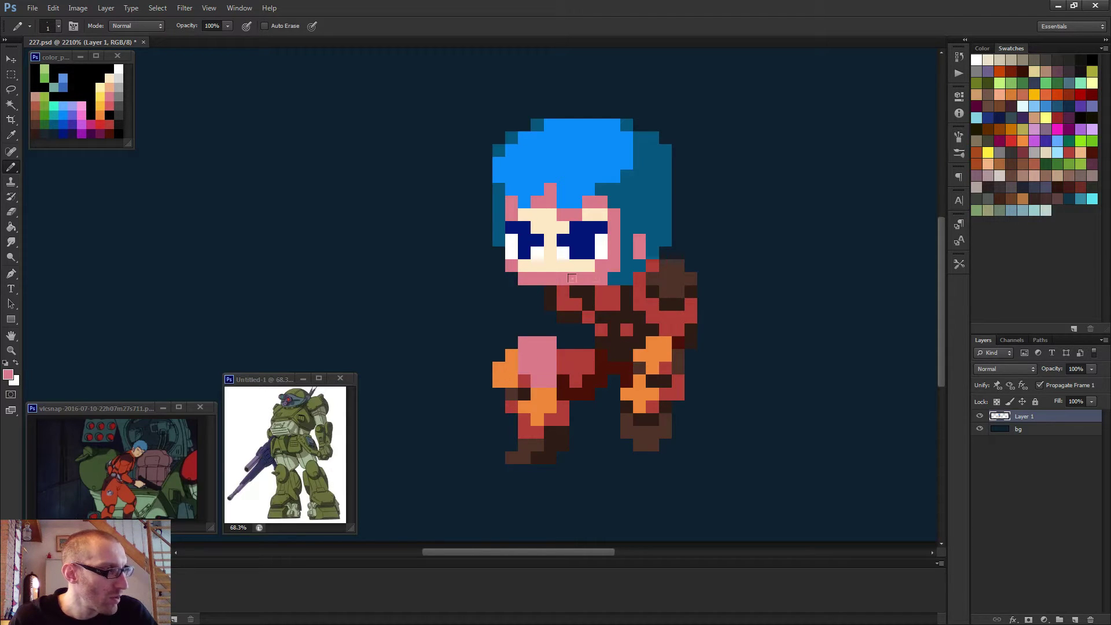
- Pencil a black two-pixel-wide column beside the pink hand patch and add black pixels above it and on its outer side
alt+click(88, 90)
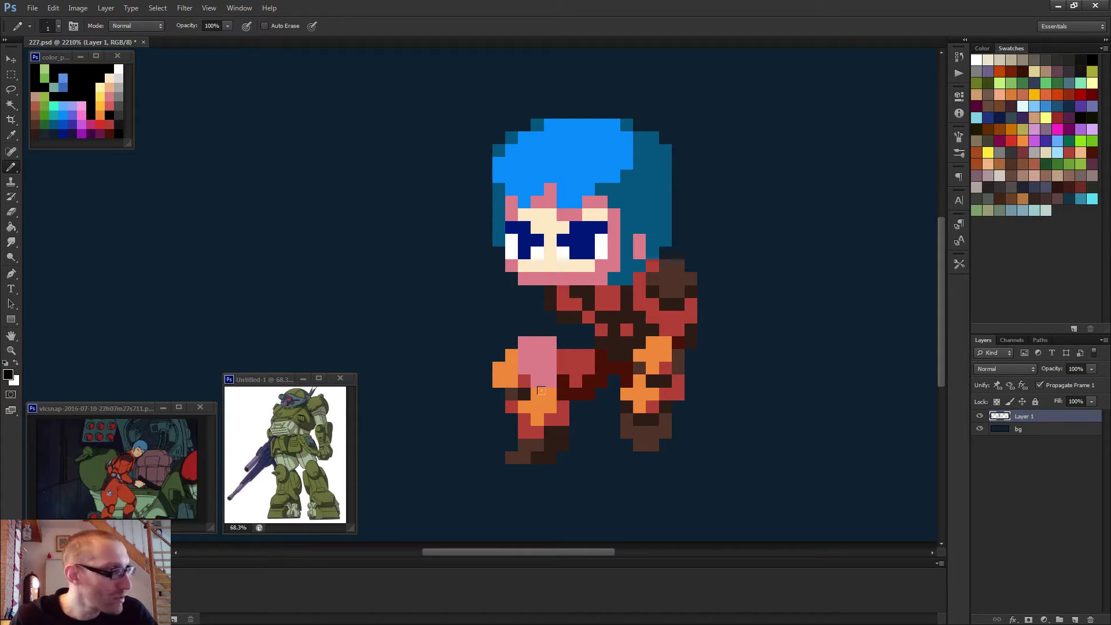
drag(563, 351, 562, 408)
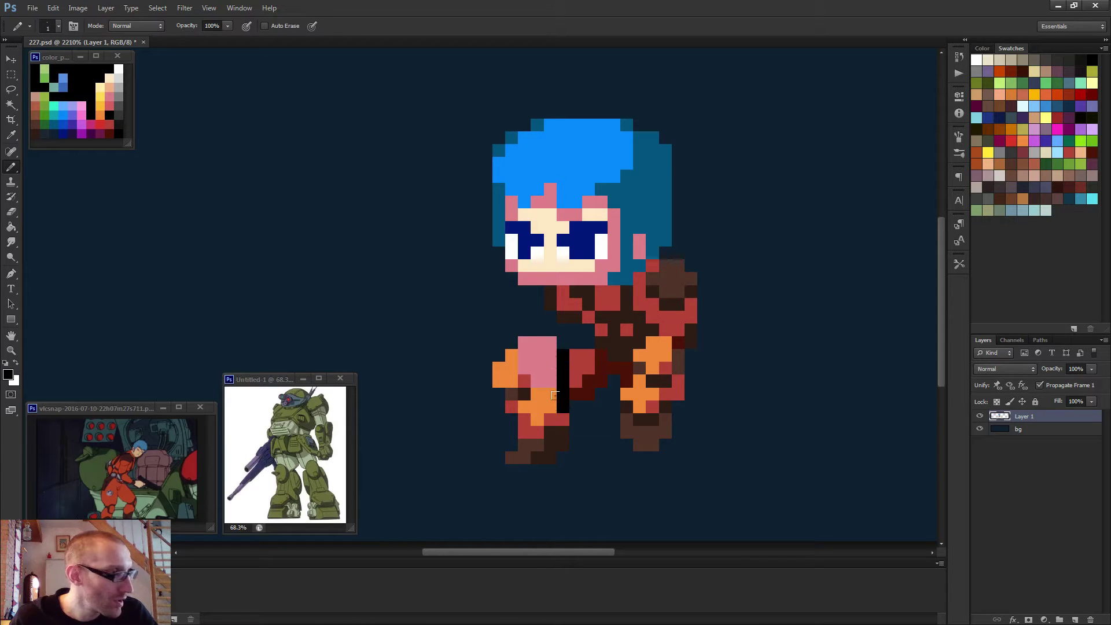
drag(551, 364, 549, 408)
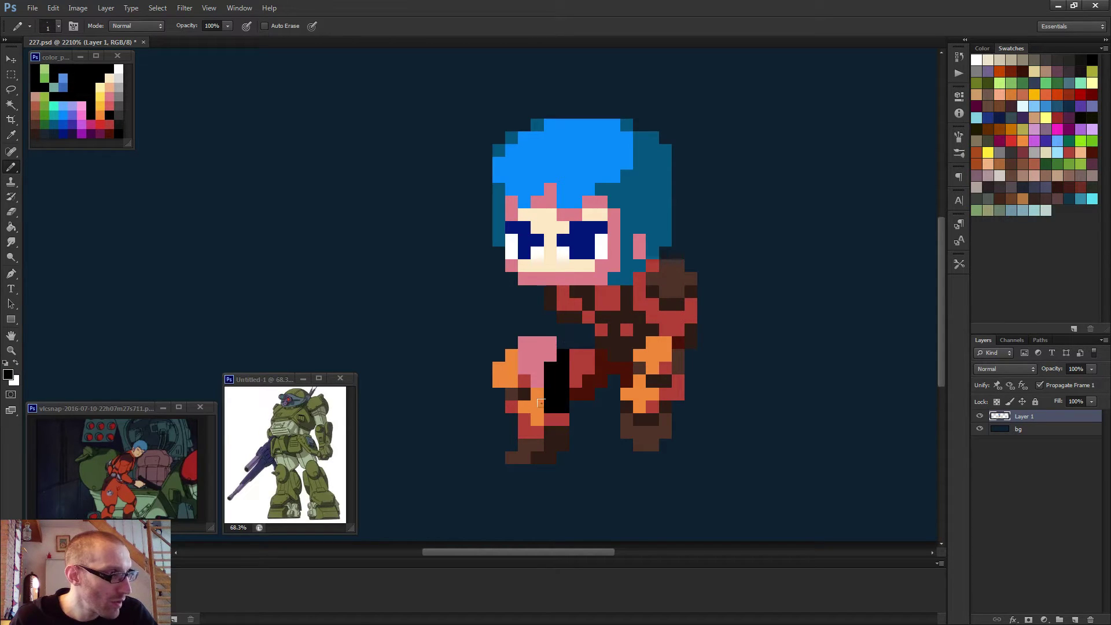
click(563, 343)
click(550, 329)
click(563, 329)
click(525, 343)
click(512, 343)
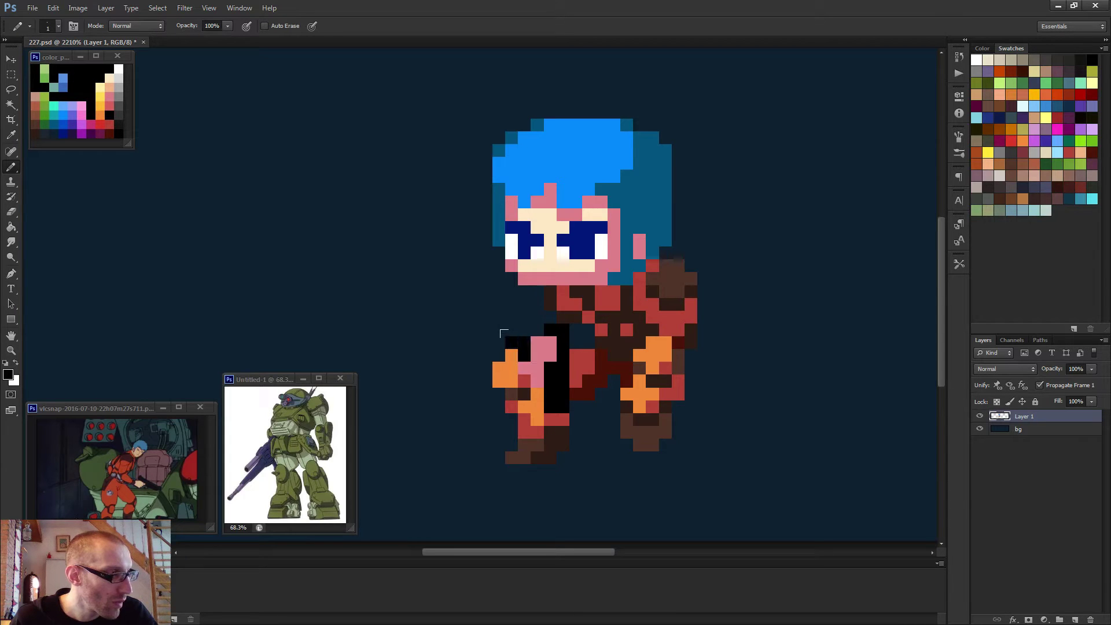
click(512, 330)
- Extend the hand upward in pink, add cream skin highlights, and place a pink pixel between the black shapes
alt+click(536, 342)
click(538, 328)
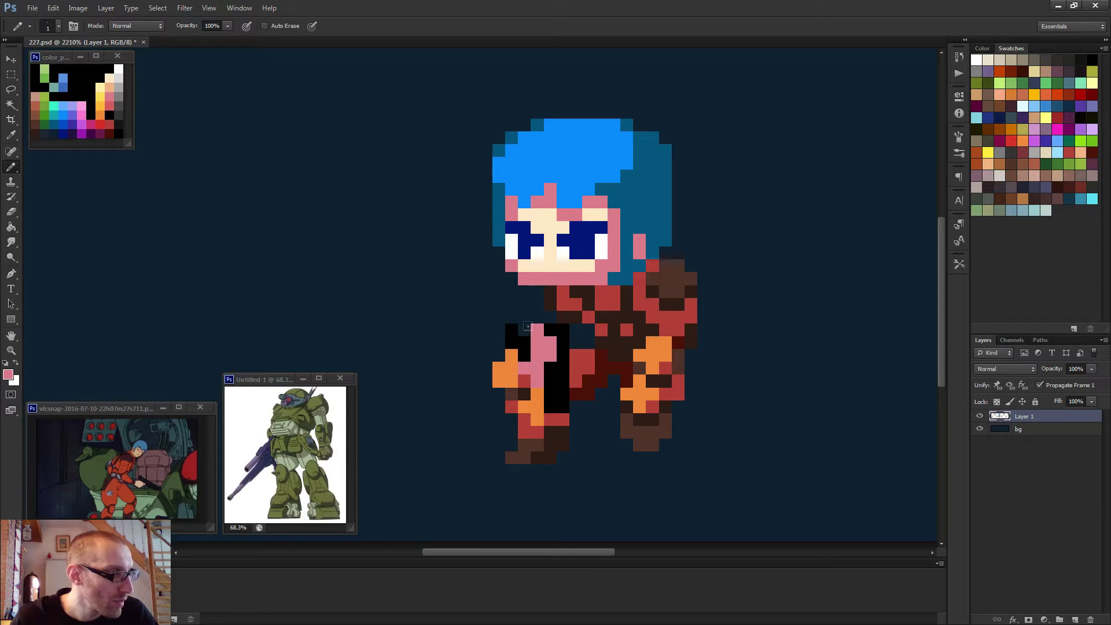
alt+click(562, 252)
scroll(545, 358, up, 2)
click(536, 336)
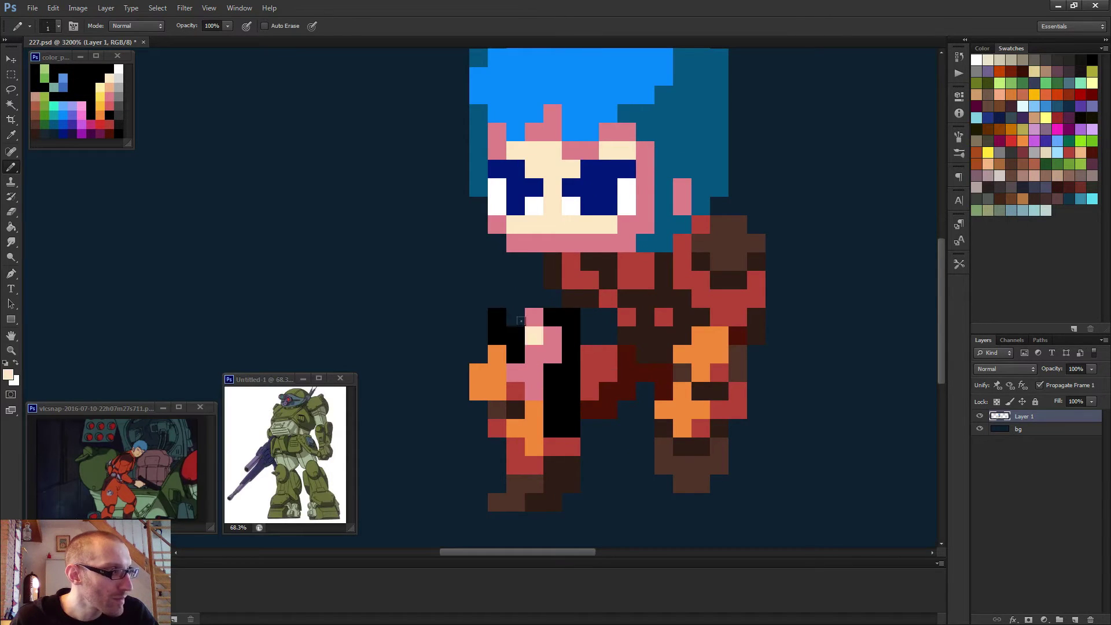
click(553, 336)
click(553, 354)
click(534, 317)
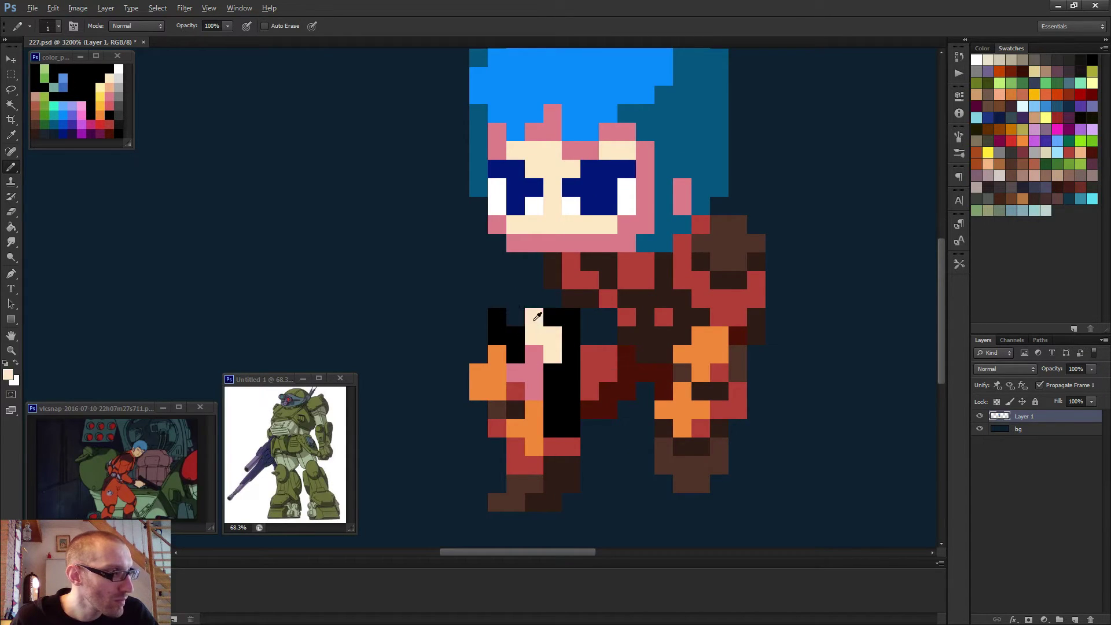
alt+click(542, 364)
click(516, 317)
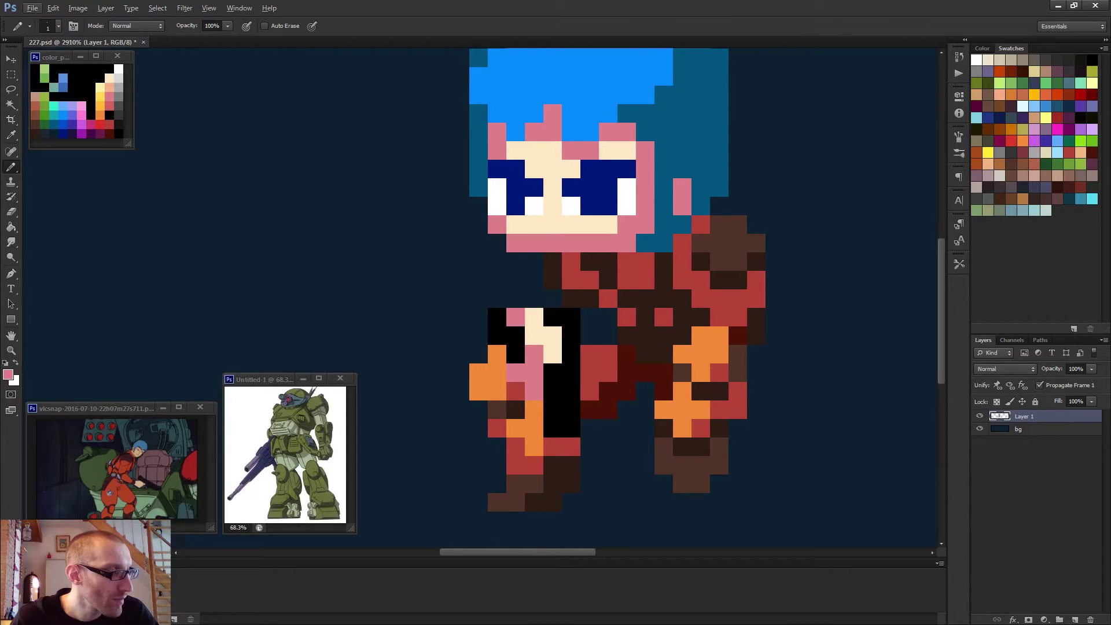
scroll(608, 324, down, 3)
scroll(516, 401, down, 3)
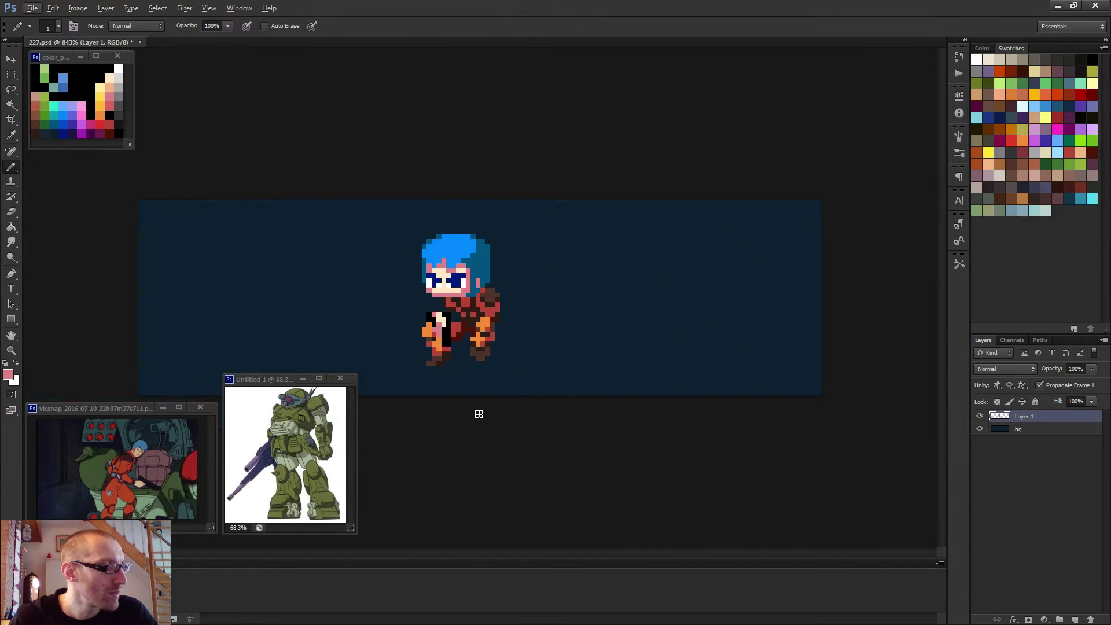
- Repaint the orange strap pixels below the hand and above the left knee pad with red sampled from the lower leg
scroll(470, 319, up, 4)
alt+click(434, 349)
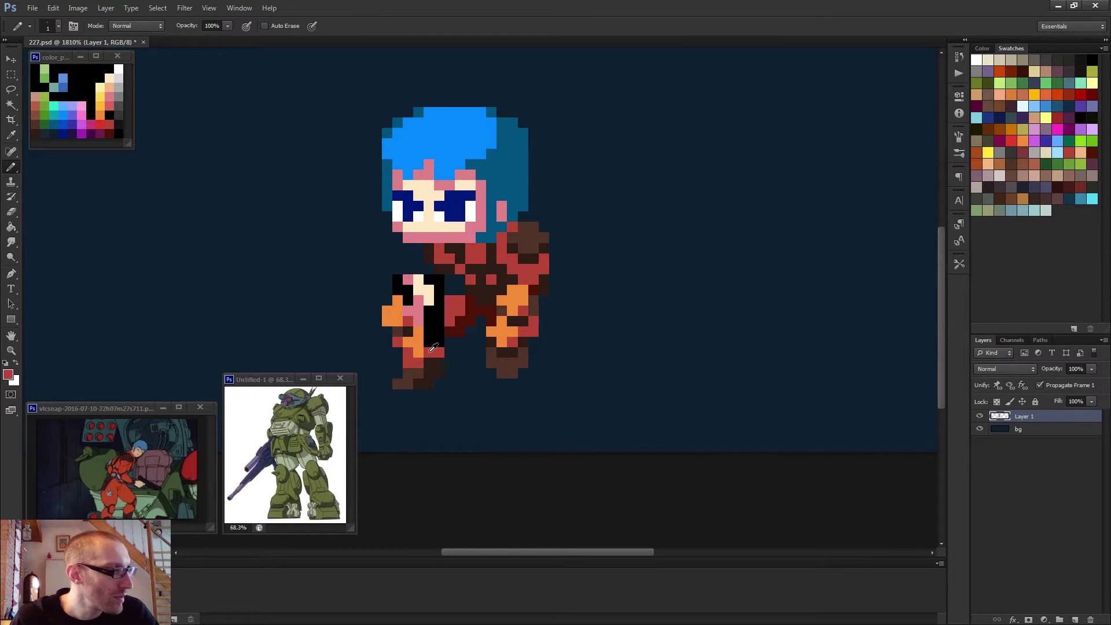
click(417, 332)
click(416, 339)
click(401, 313)
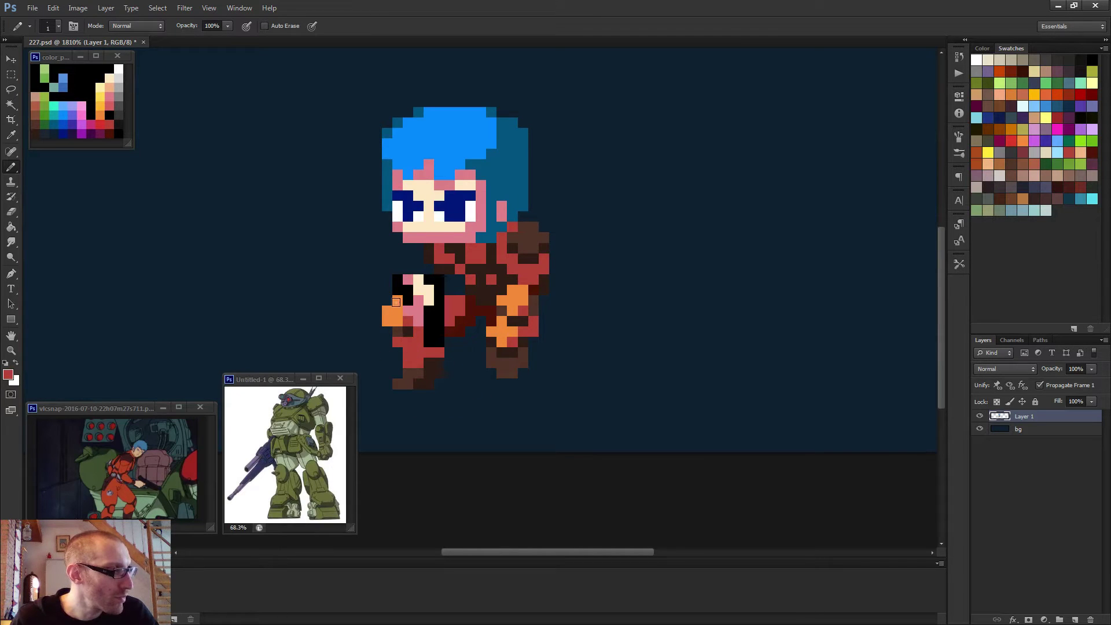
click(397, 298)
alt+click(404, 310)
click(405, 307)
alt+click(402, 301)
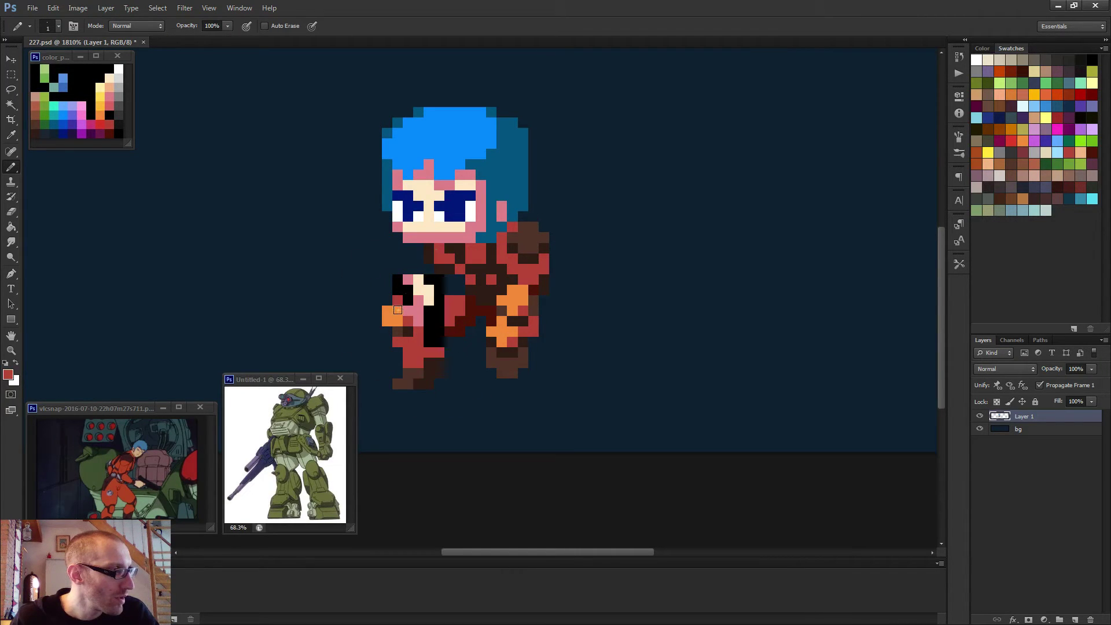
- Recolor the hand's cream highlight pixels with a peach skin tone sampled from the color palette image
scroll(476, 332, down, 1)
scroll(476, 332, down, 1)
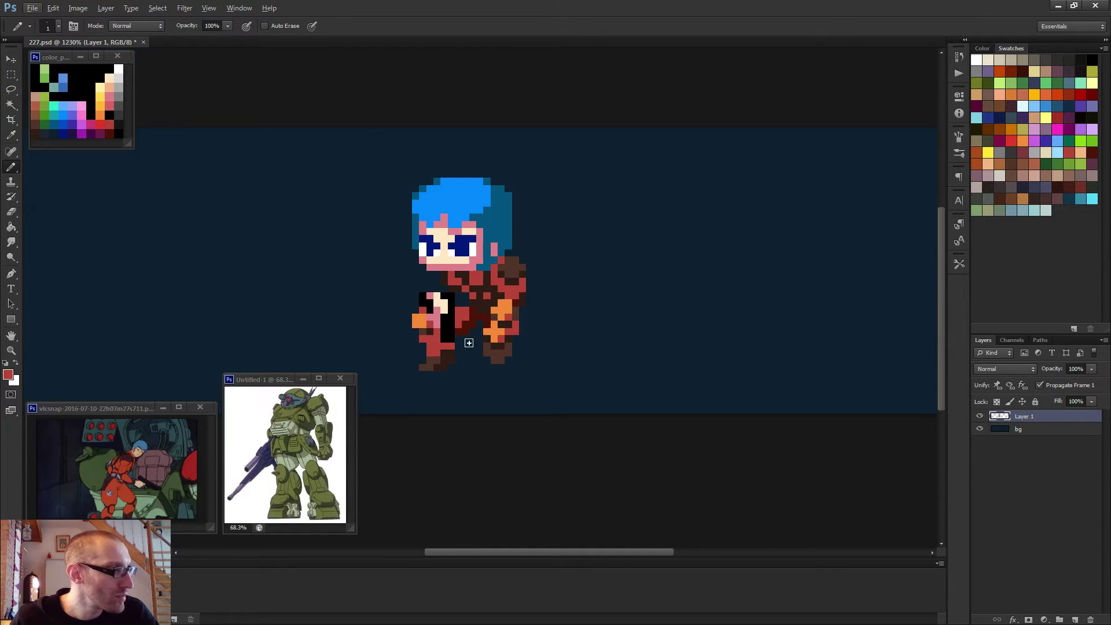
scroll(469, 341, up, 3)
scroll(468, 338, down, 2)
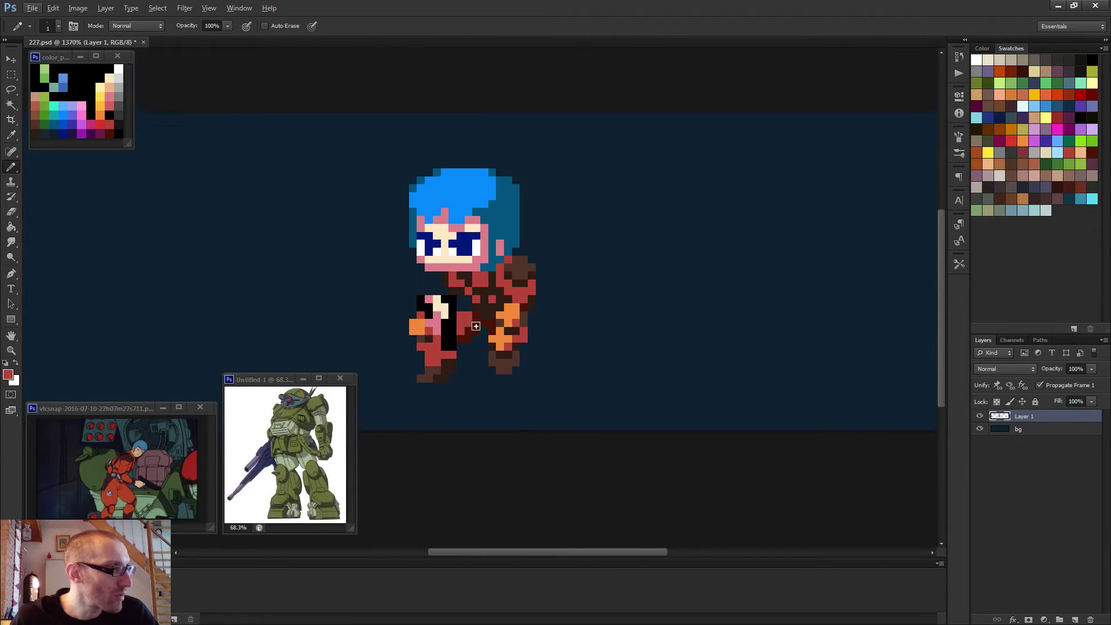
alt+click(109, 87)
drag(437, 299, 444, 310)
click(444, 311)
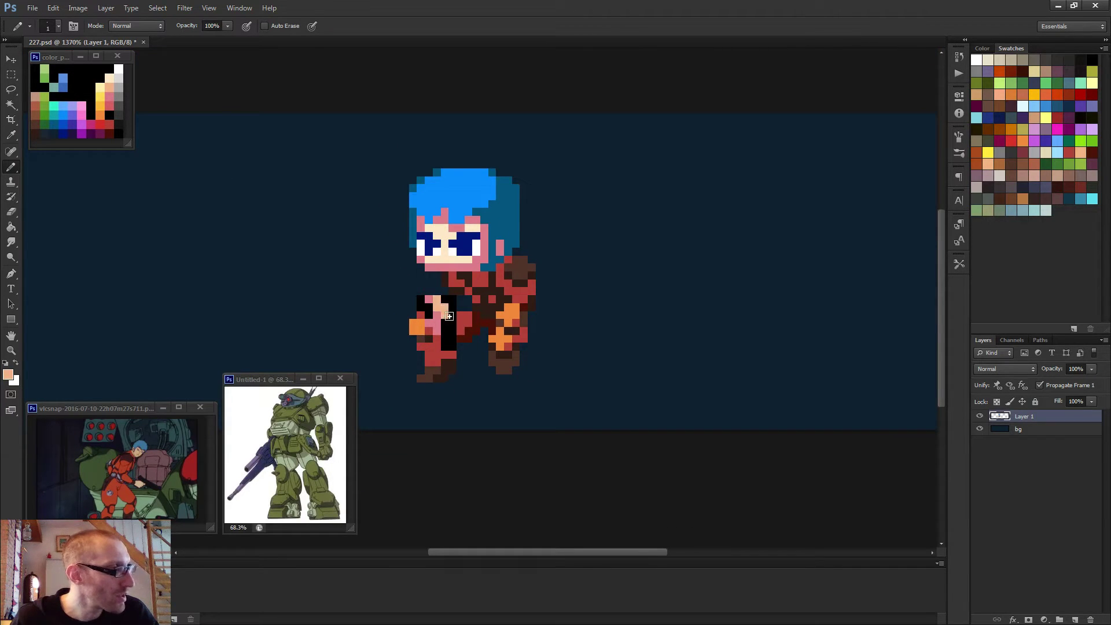
- Pencil a red sleeve across the top of the hand to join it to the chest, using red sampled from the suit
alt+click(458, 278)
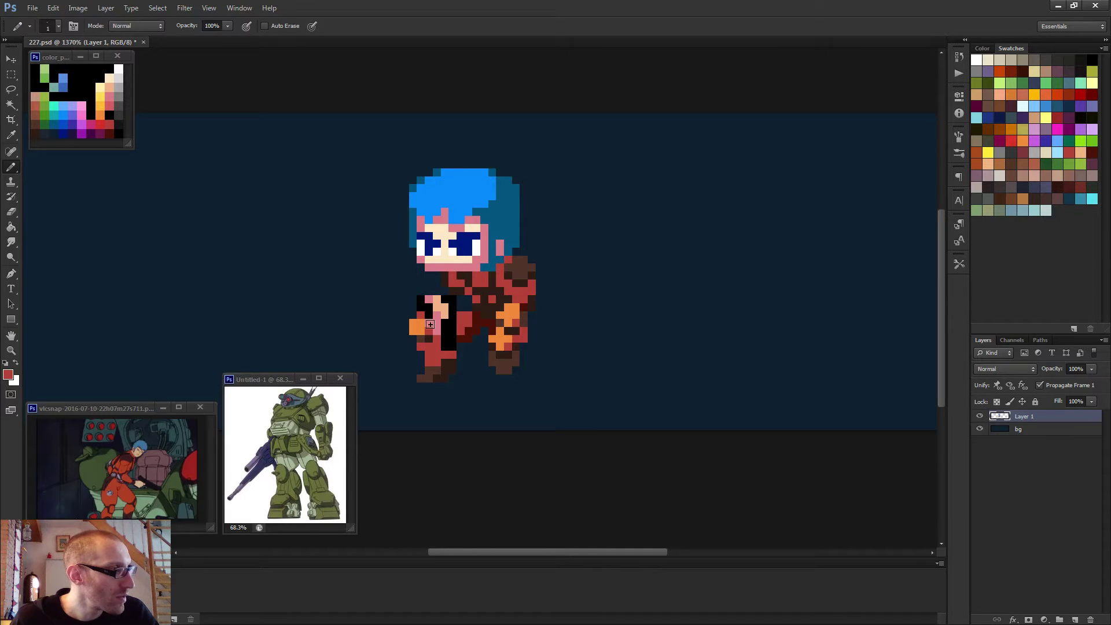
scroll(463, 318, down, 3)
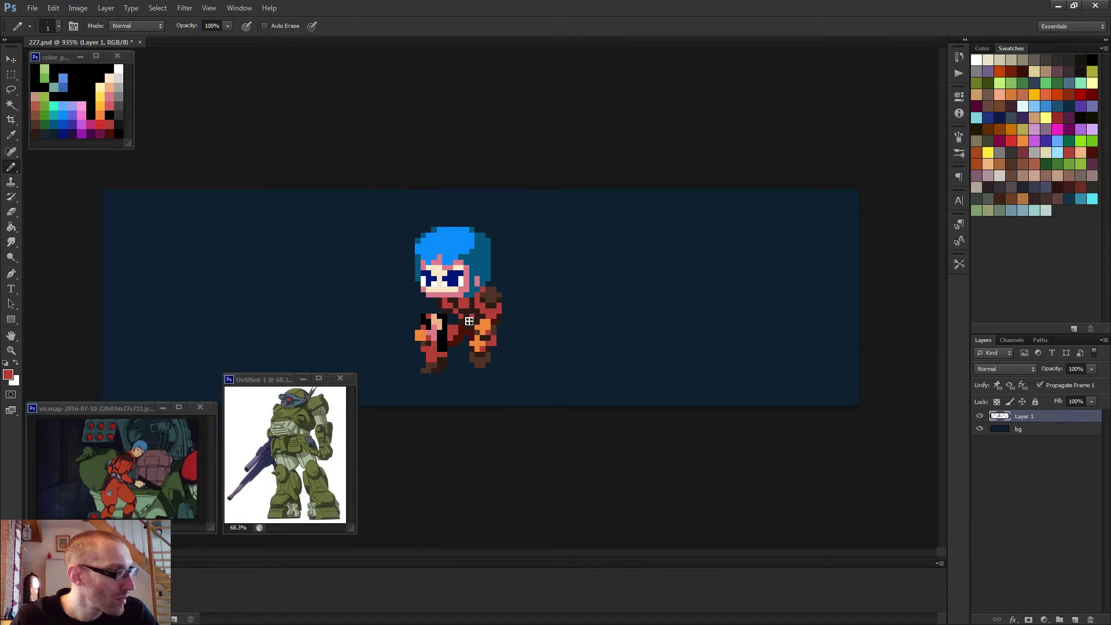
scroll(467, 331, up, 3)
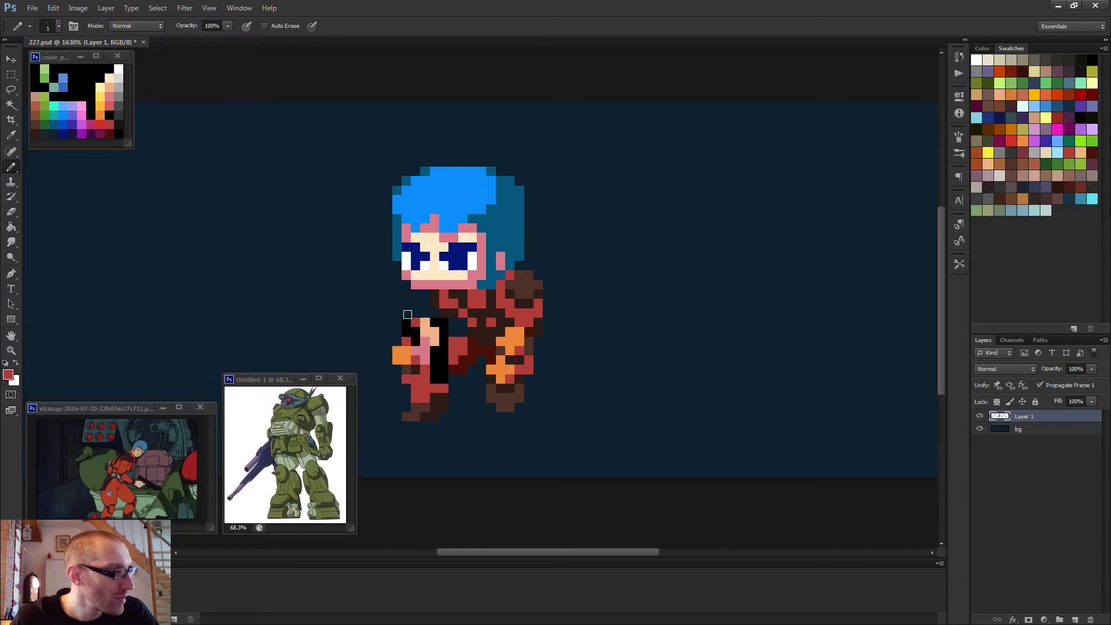
scroll(471, 332, down, 2)
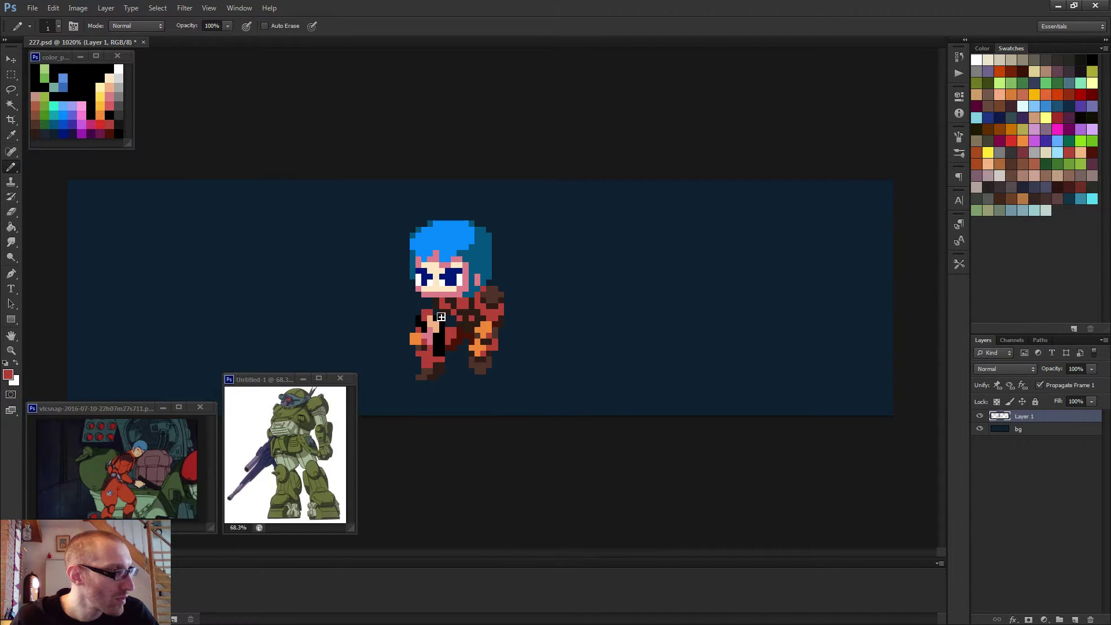
scroll(487, 338, down, 3)
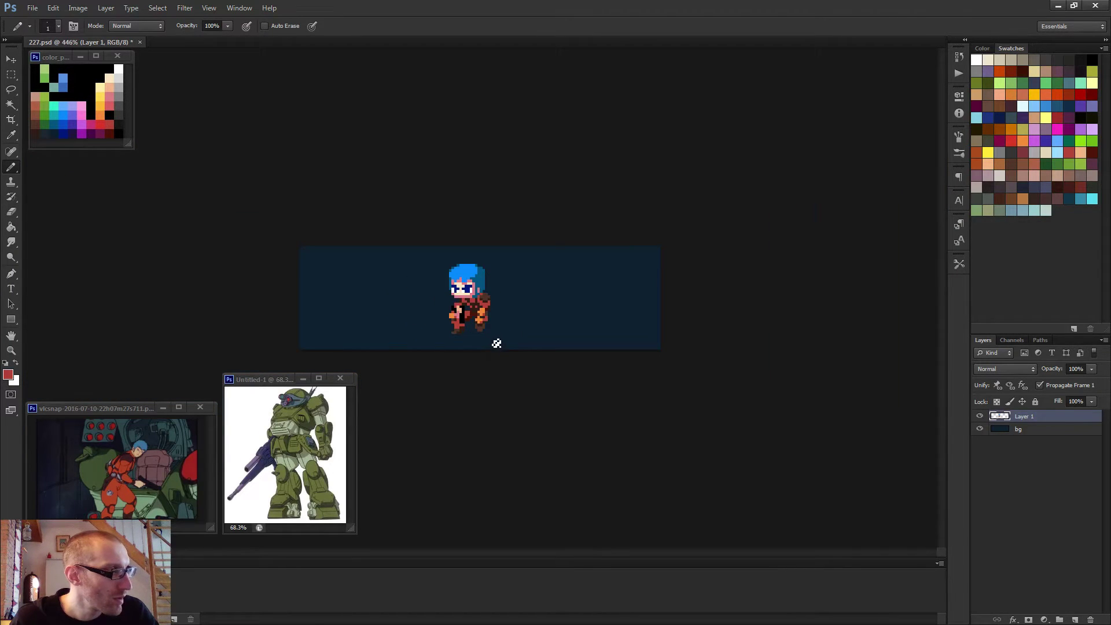
- Extend the peach edge of the hand one pixel downward and cover the pink pixel beside its lower end with black
scroll(481, 318, up, 5)
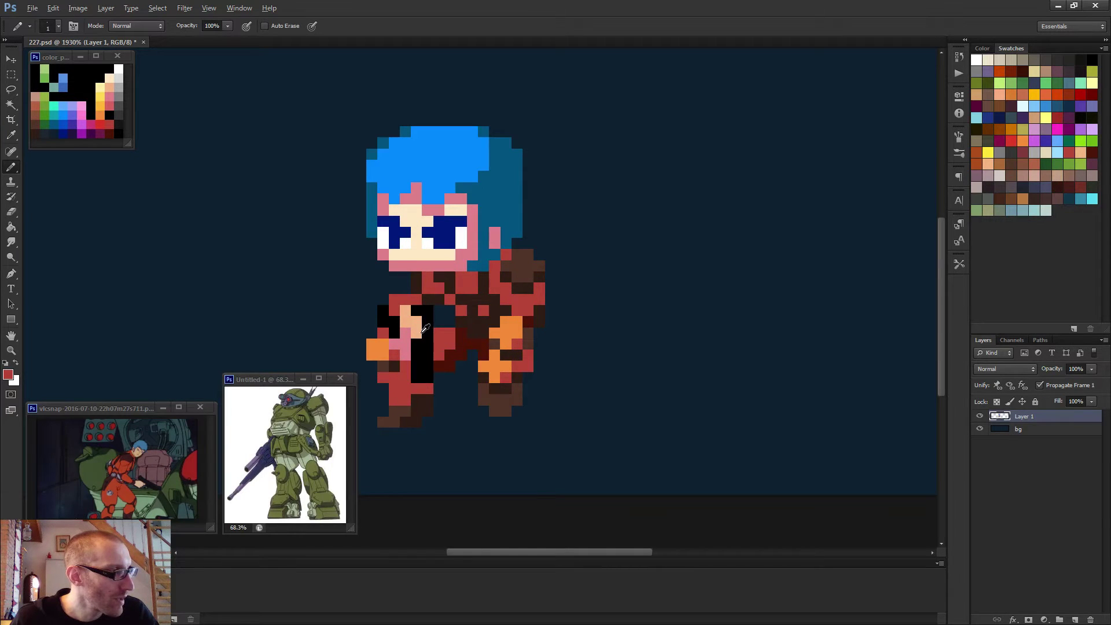
alt+click(424, 330)
click(416, 344)
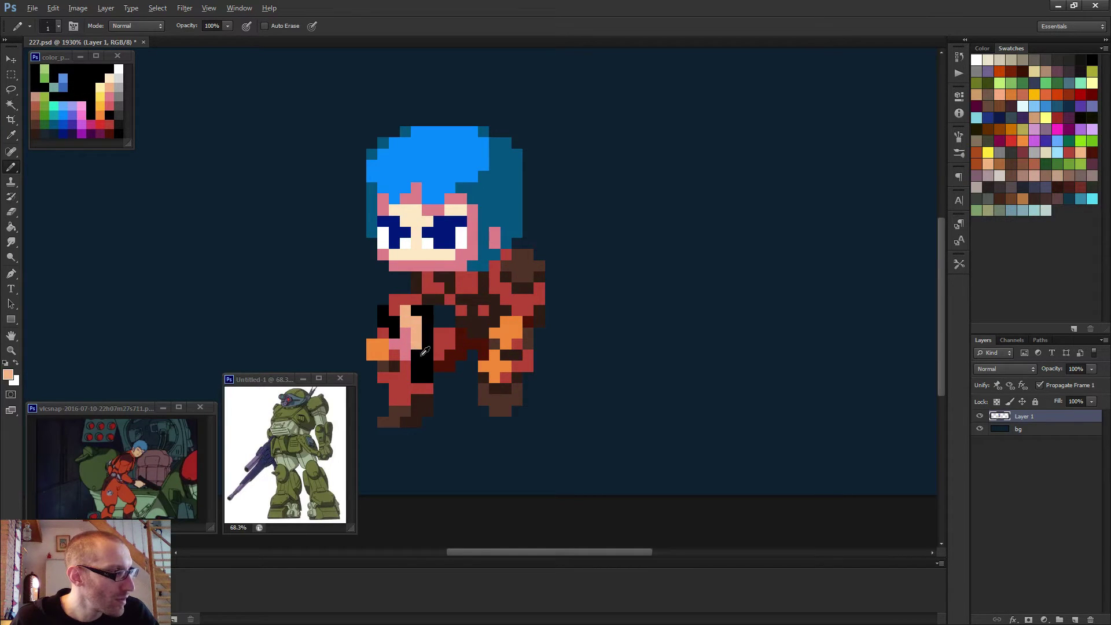
alt+click(424, 352)
click(416, 345)
click(403, 352)
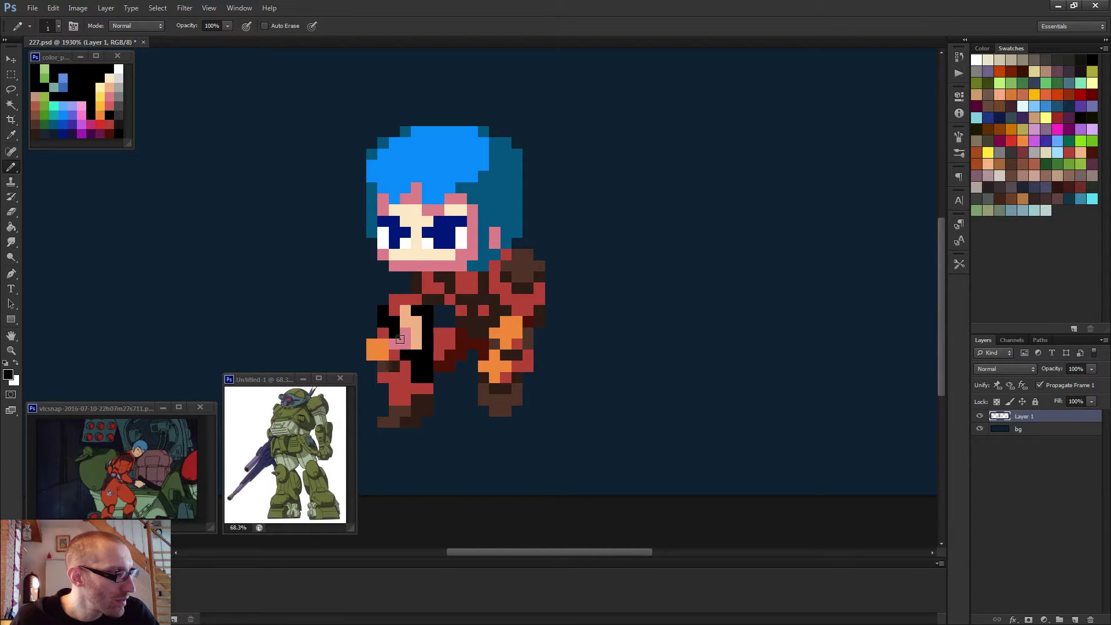
click(404, 344)
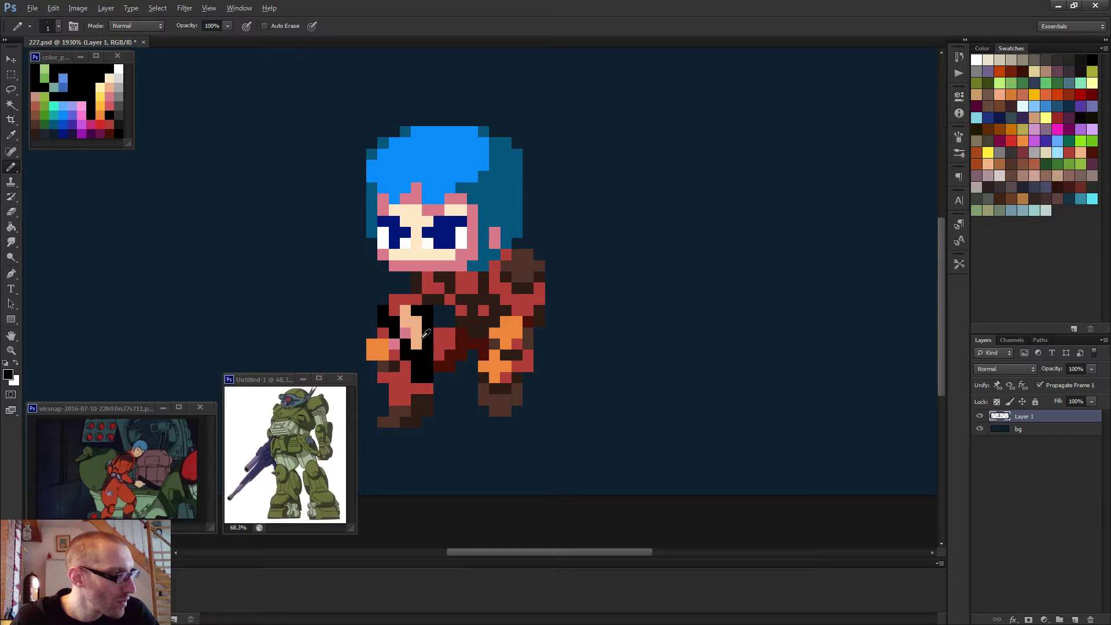
- Split the peach edge of the hand with a black pixel and shade the middle of the hand in pink
alt+click(423, 338)
click(416, 332)
scroll(429, 332, down, 5)
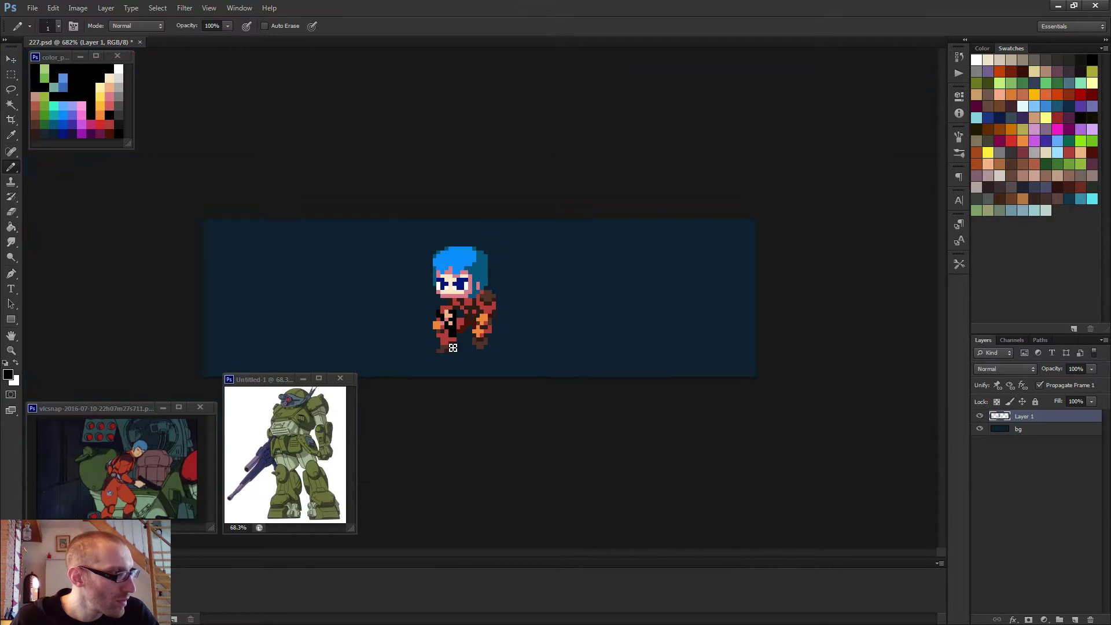
scroll(454, 350, up, 5)
alt+click(423, 332)
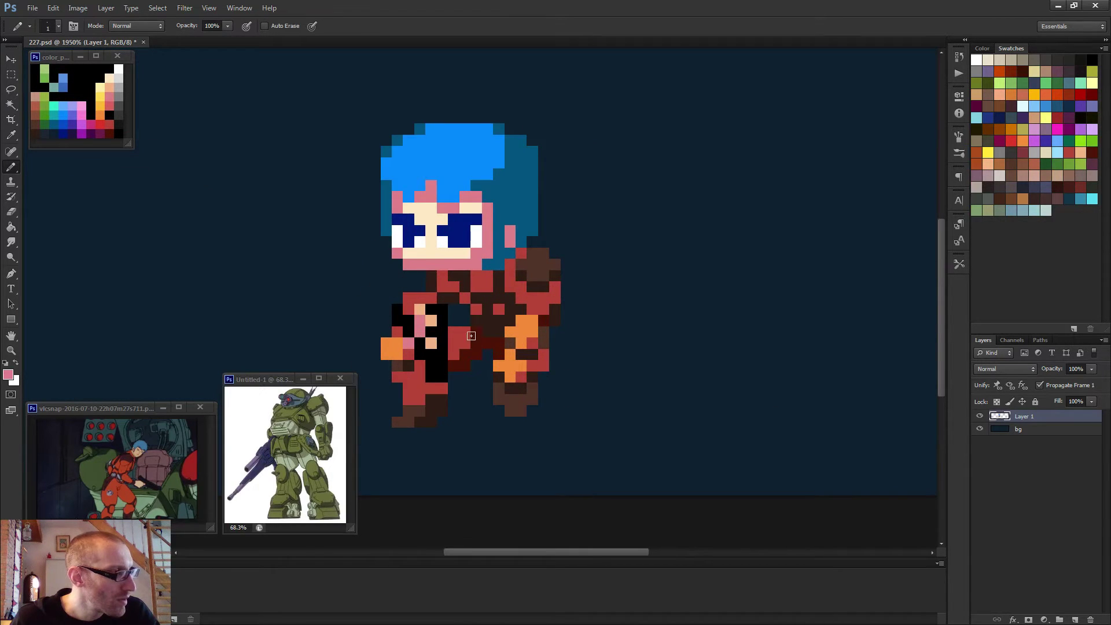
scroll(488, 343, down, 4)
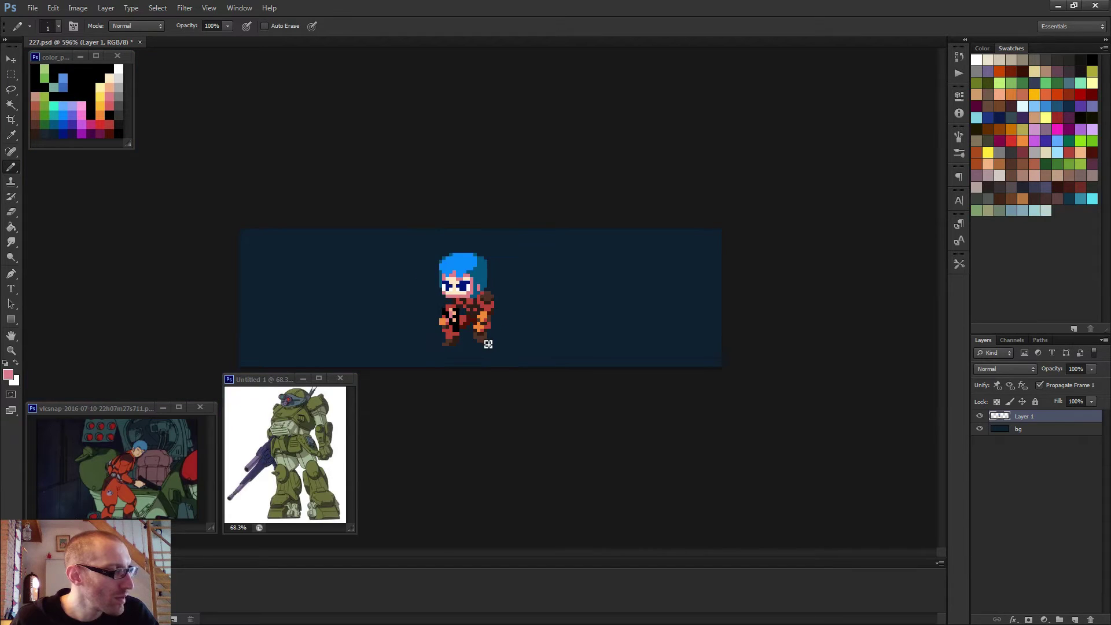
- Black out the upper peach pixel beside the black column and recolor the pink pixel below the hand's top peach pixel in peach
scroll(463, 330, up, 4)
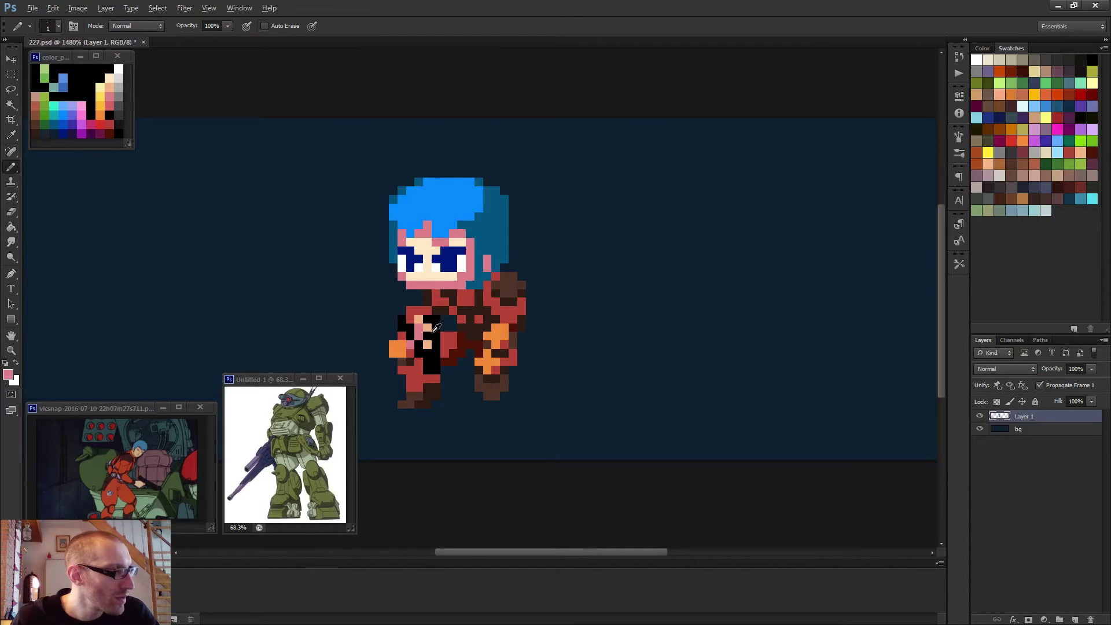
alt+click(433, 331)
click(428, 329)
alt+click(421, 319)
click(419, 327)
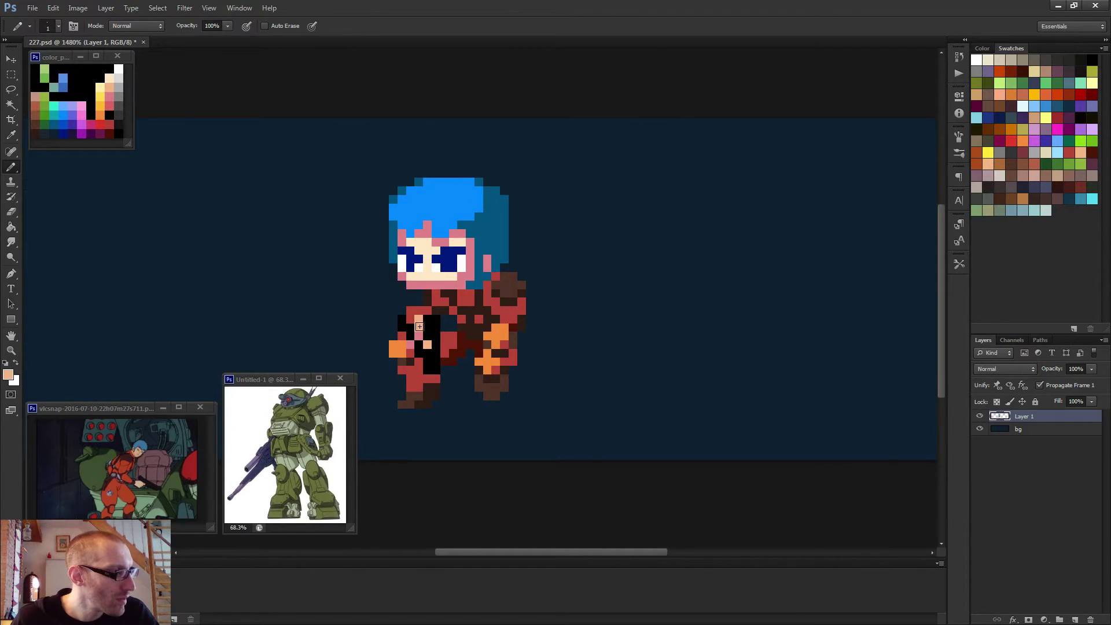
scroll(485, 332, down, 2)
scroll(484, 332, down, 2)
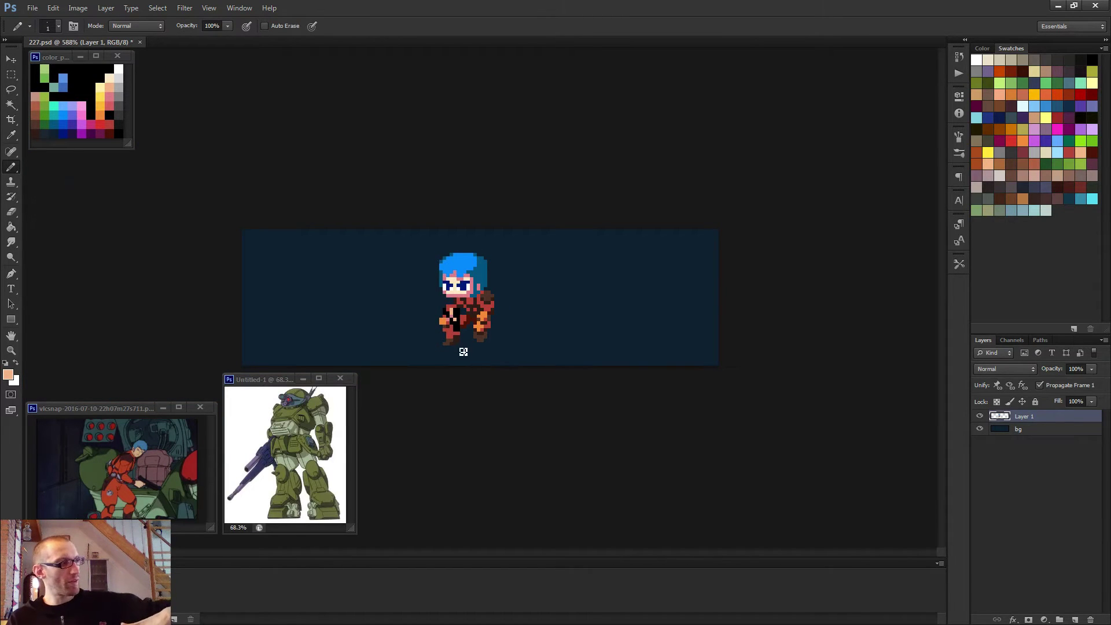
- Widen the hand by one pixel column of peach on its outer side, below the red sleeve
scroll(457, 350, up, 2)
scroll(456, 349, up, 3)
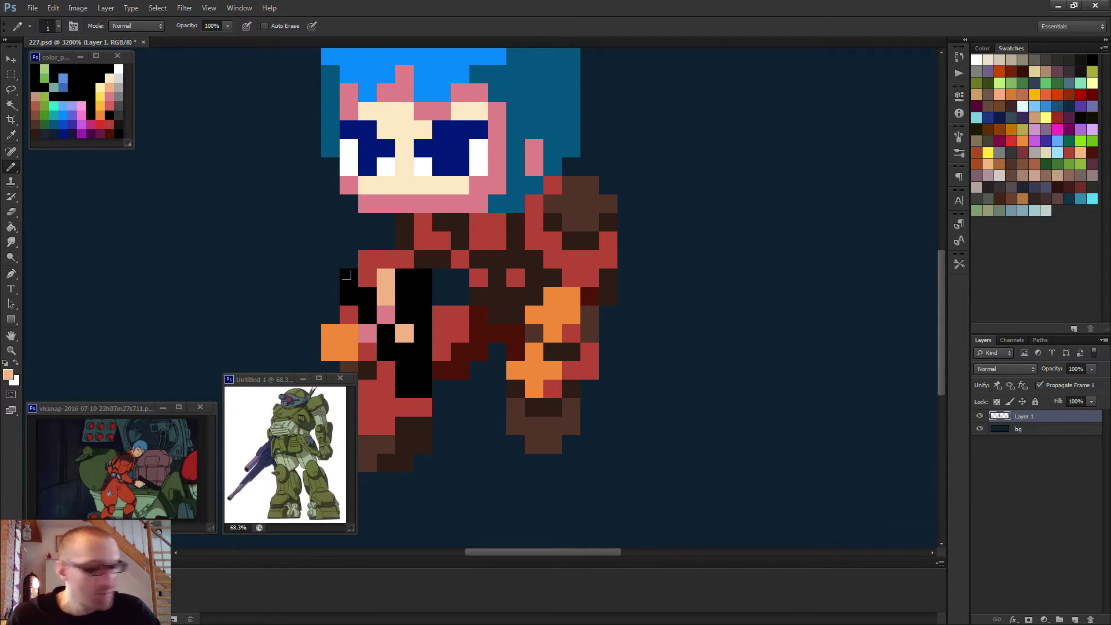
drag(364, 277, 366, 296)
alt+click(354, 283)
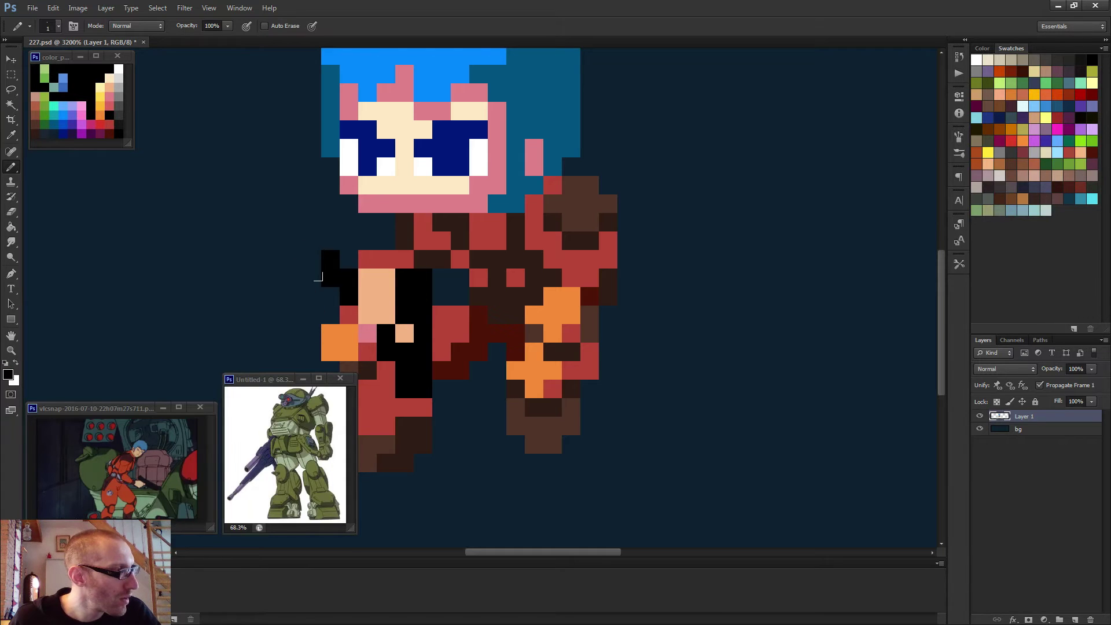
scroll(324, 272, down, 3)
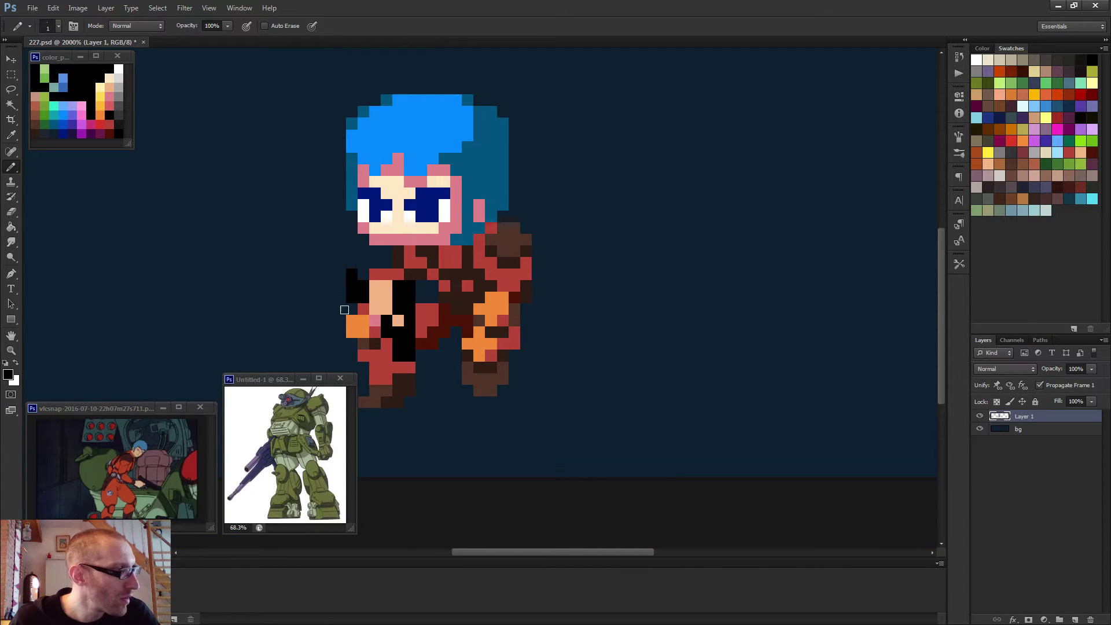
scroll(349, 304, down, 2)
key(e)
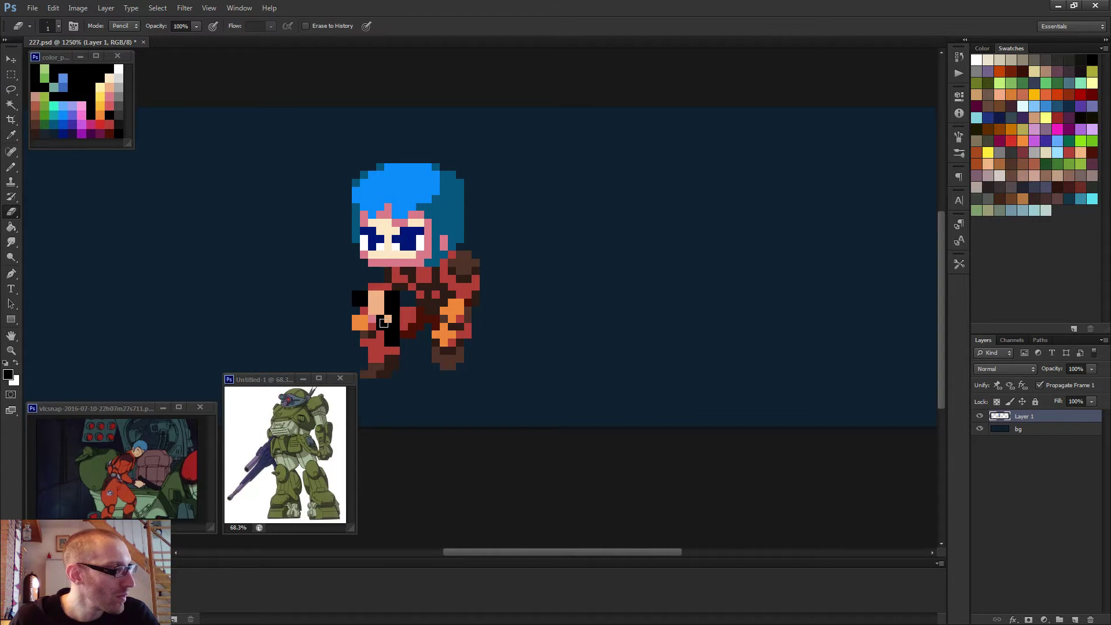
scroll(384, 322, down, 1)
click(414, 328)
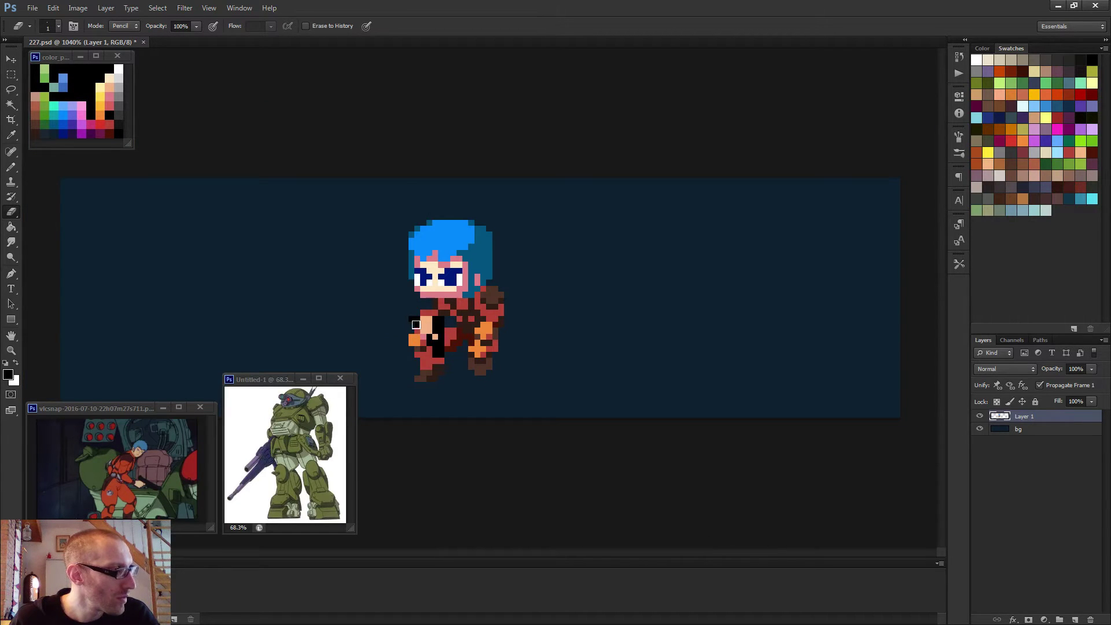
- Extend the hand's inner peach column one pixel down and cover the stray peach and pink pixels around its lower end with black
key(b)
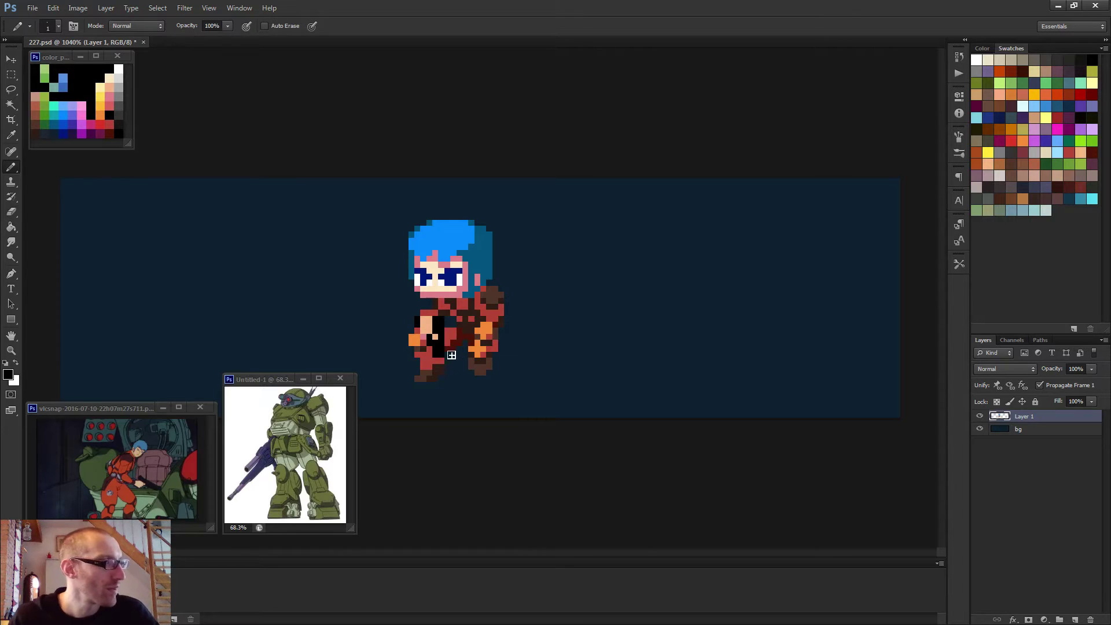
scroll(452, 356, up, 5)
alt+click(423, 324)
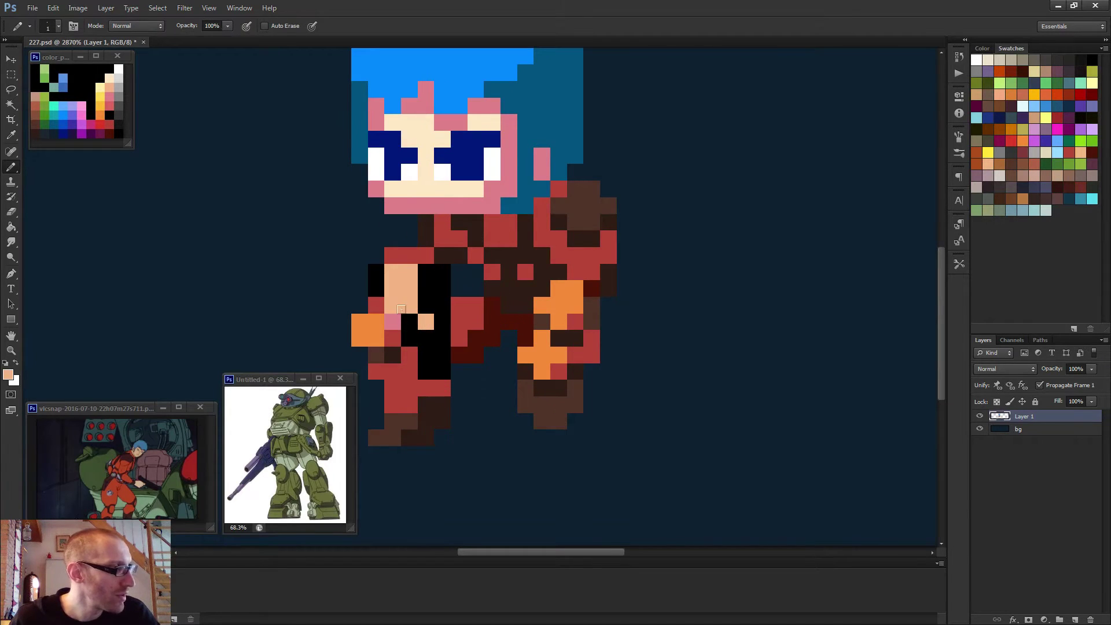
click(409, 322)
alt+click(431, 311)
click(424, 322)
alt+click(409, 337)
click(392, 322)
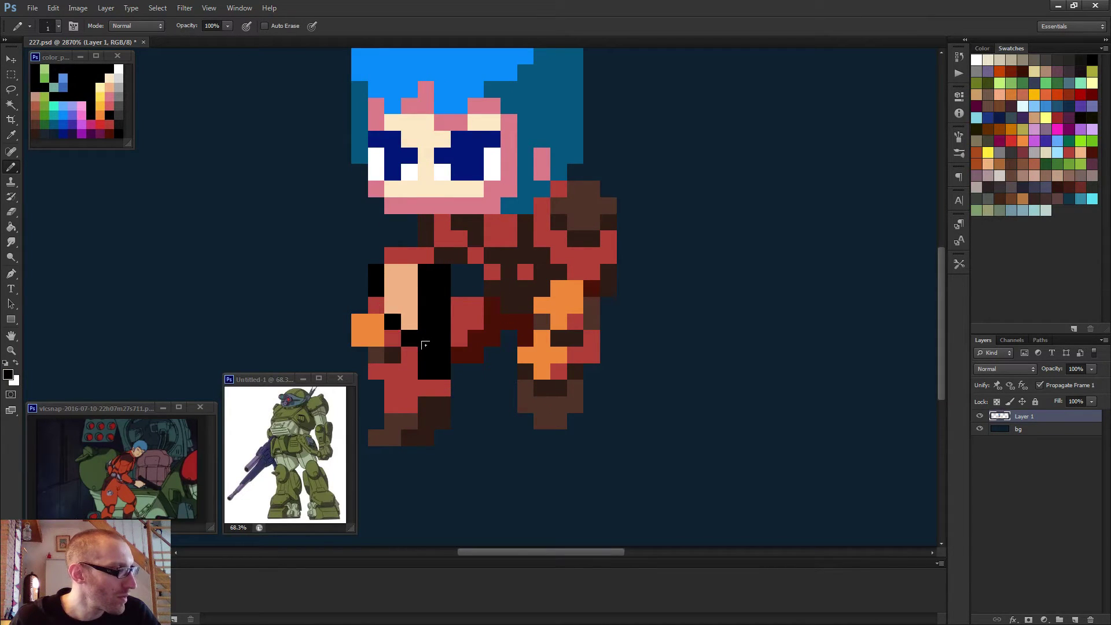
- Shade the lower edge of the hand with two diagonal pink pixels, using pink sampled from the chin
alt+click(463, 203)
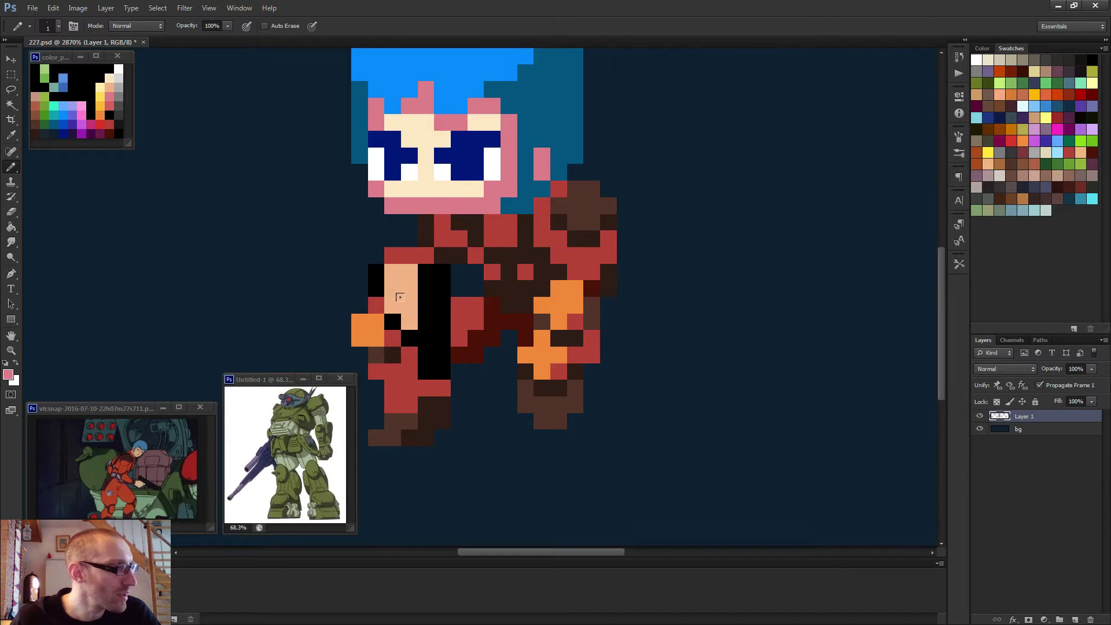
click(398, 316)
key(ctrl+z)
click(408, 307)
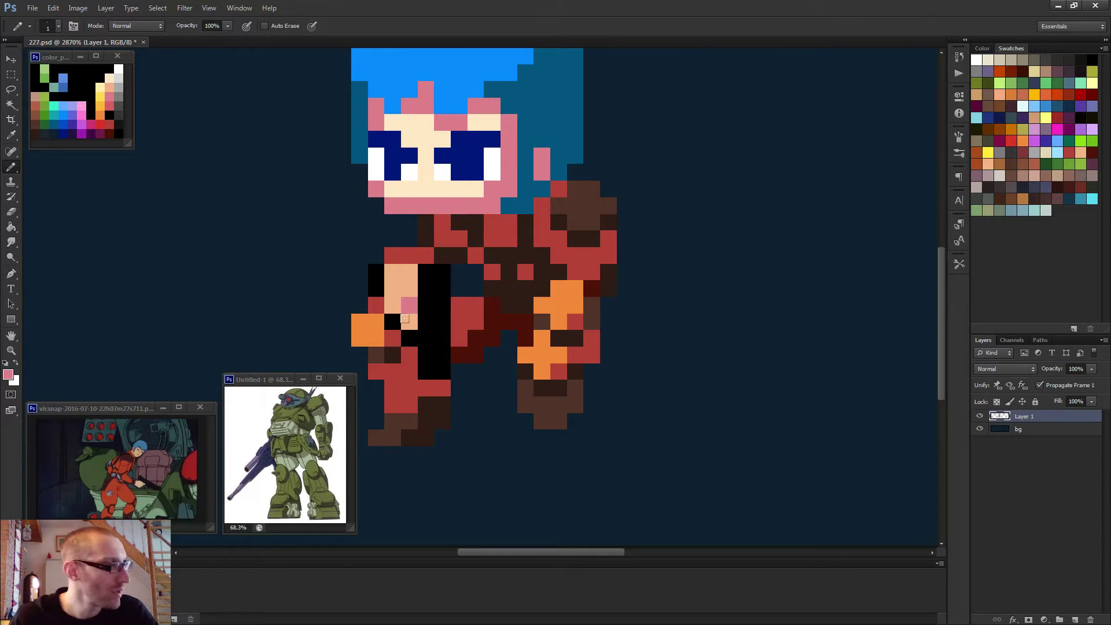
click(408, 319)
alt+click(401, 297)
click(409, 305)
alt+click(408, 322)
click(394, 305)
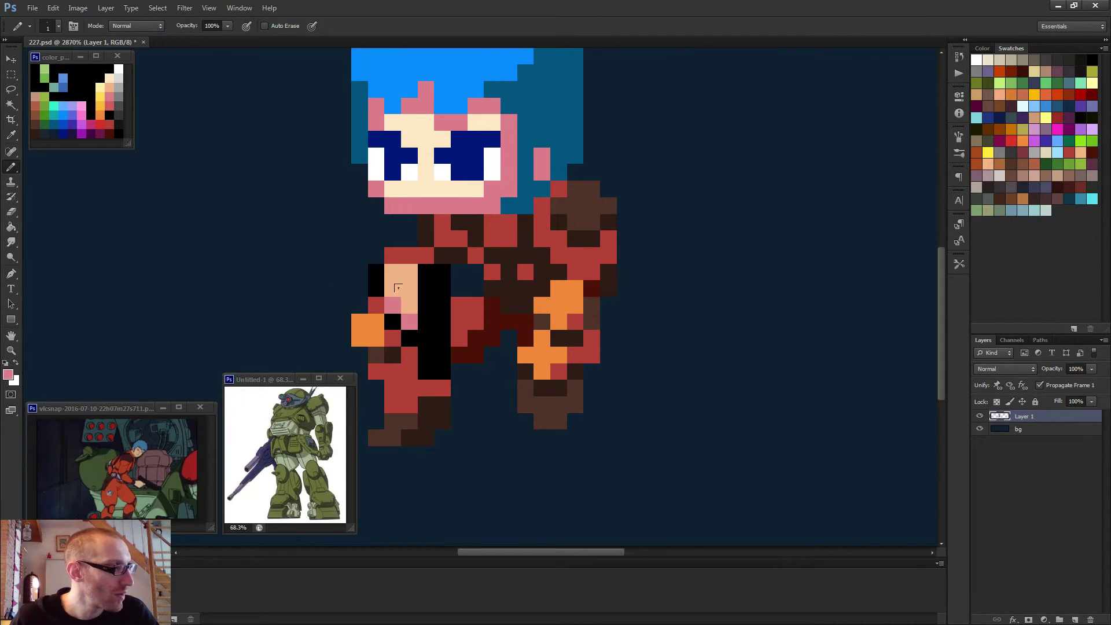
scroll(396, 306, down, 5)
scroll(481, 301, down, 2)
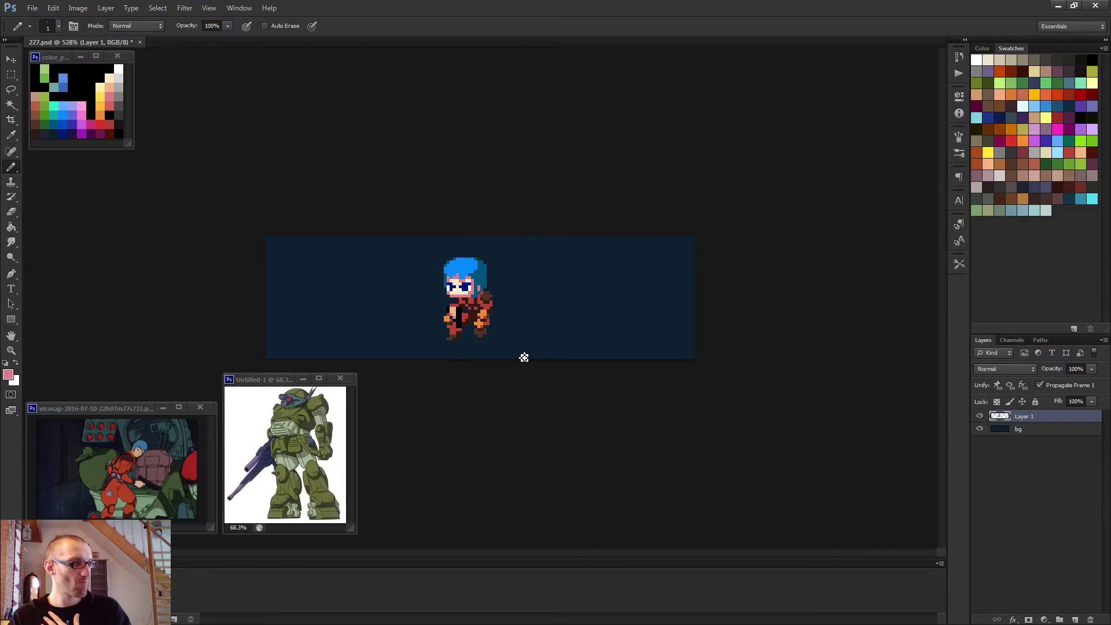
- Shade the inner upper edge of the larger orange patch with pink pixels and remove the excess pink beside it
scroll(523, 358, up, 2)
scroll(511, 355, up, 4)
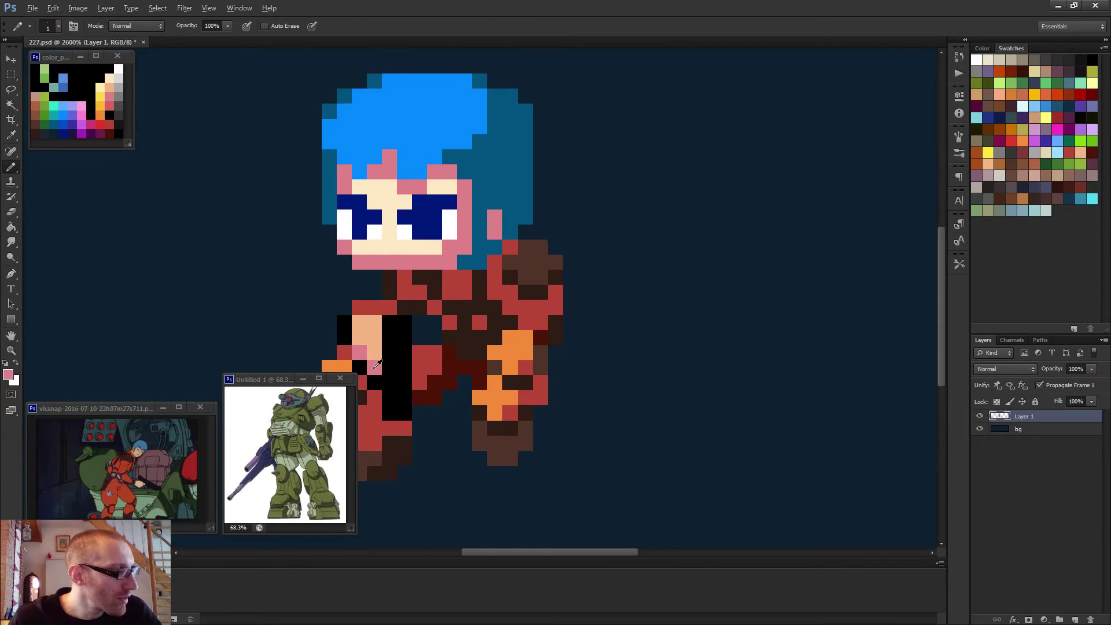
mouse_move(481, 331)
mouse_down()
mouse_move(480, 368)
mouse_move(457, 343)
mouse_move(457, 359)
mouse_up()
click(479, 379)
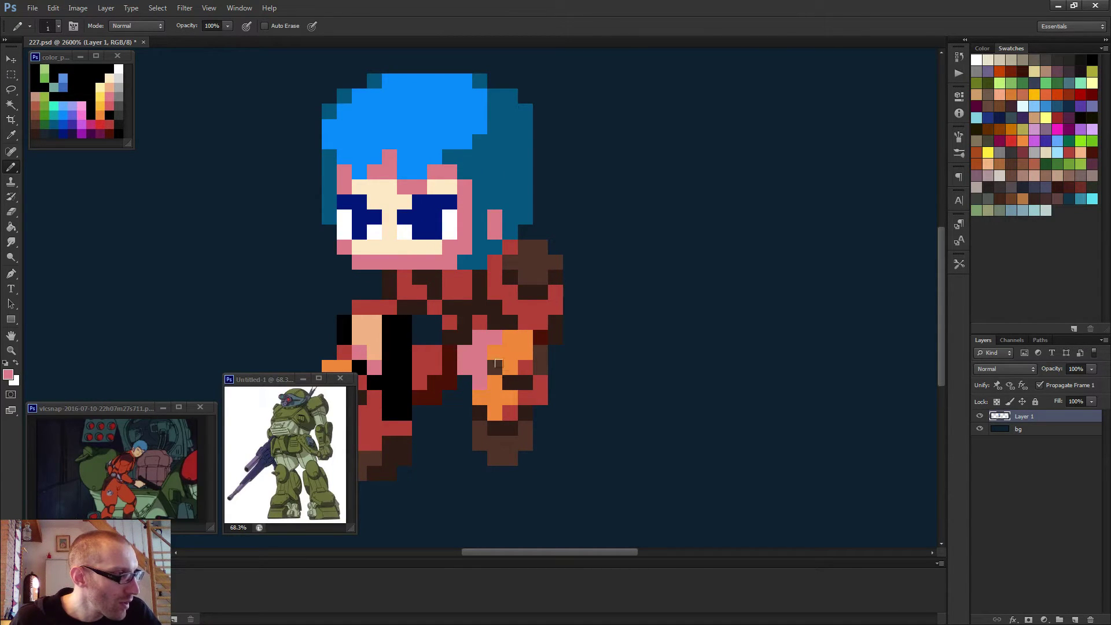
key(ctrl+alt+z)
key(ctrl+alt+z)
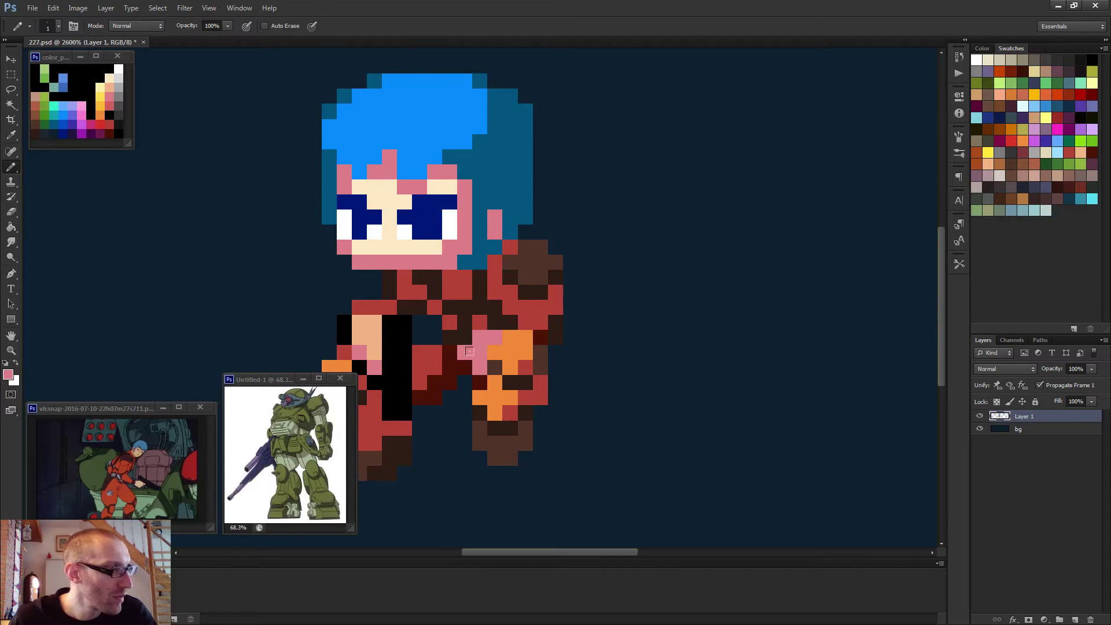
scroll(495, 362, down, 2)
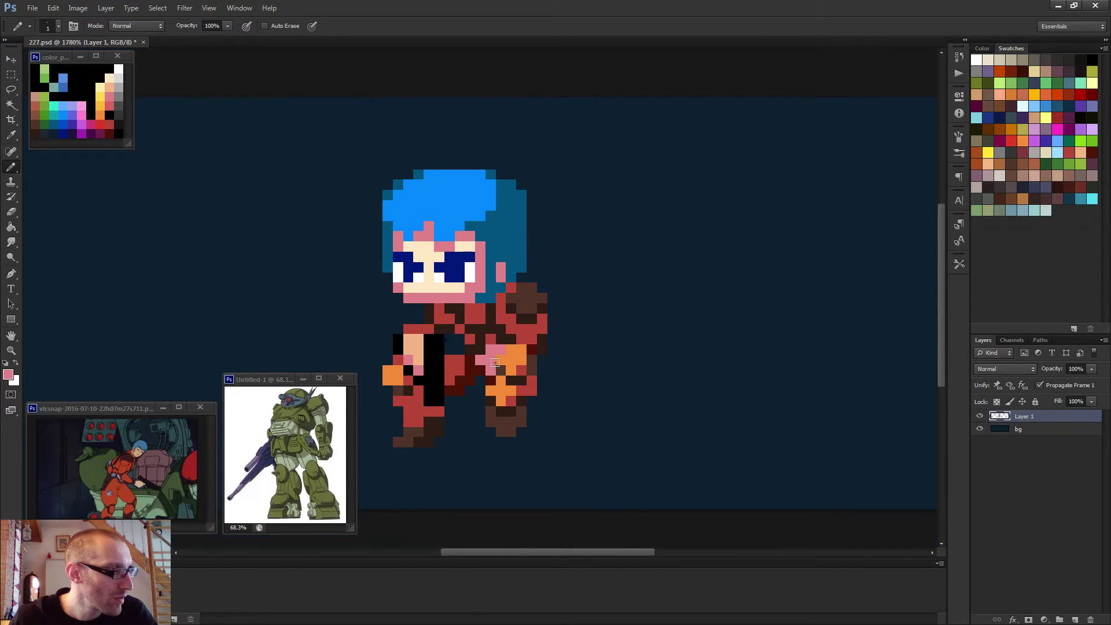
scroll(495, 366, down, 2)
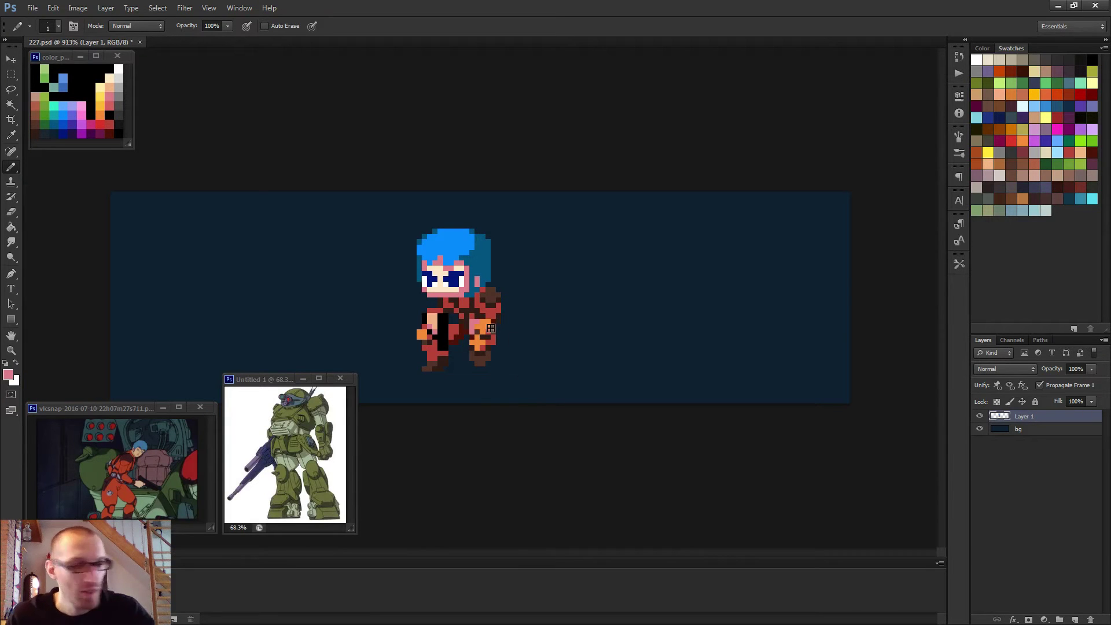
scroll(495, 313, up, 3)
alt+click(515, 305)
alt+click(478, 333)
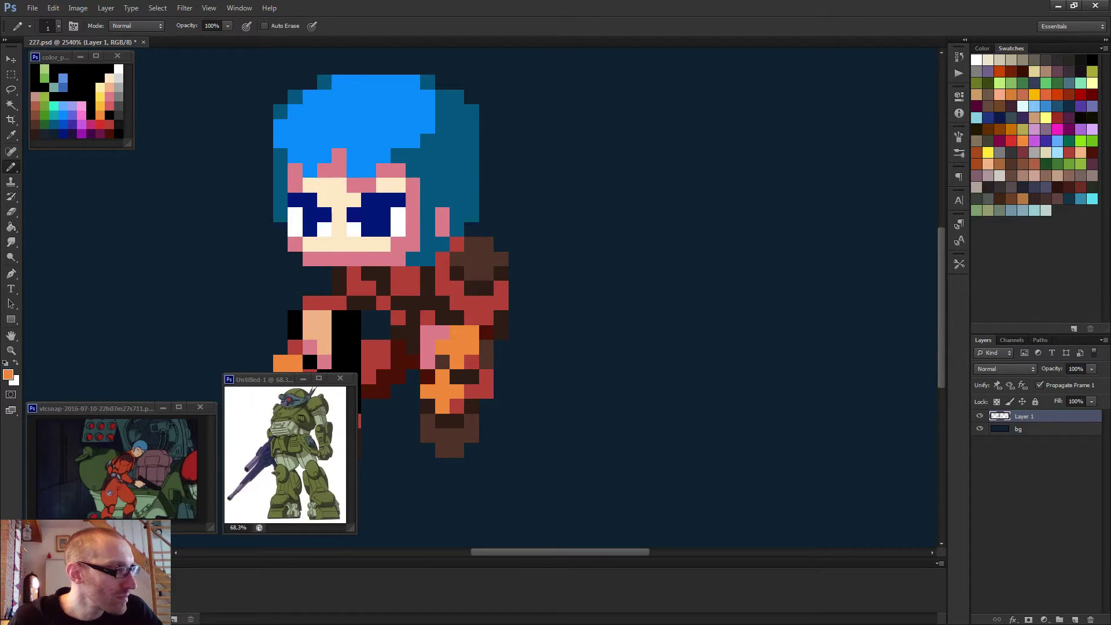
- Extend the sleeve's elbow outward with red sampled from the suit, covering the dark brown pixels on its outer edge
alt+click(481, 300)
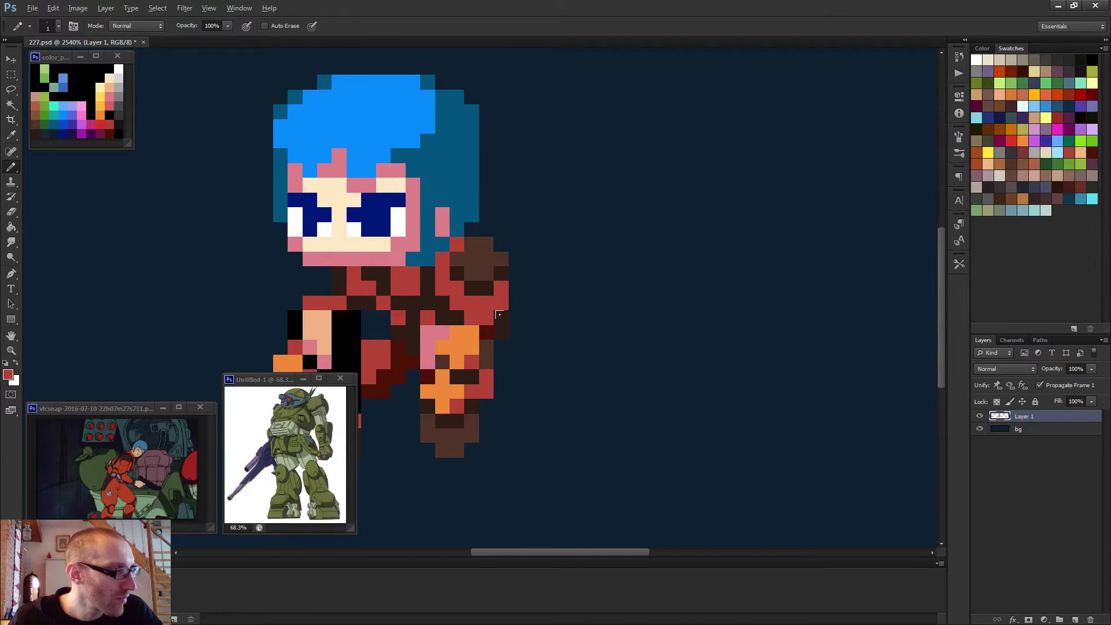
alt+right_click(520, 322)
click(492, 323)
click(518, 312)
key([)
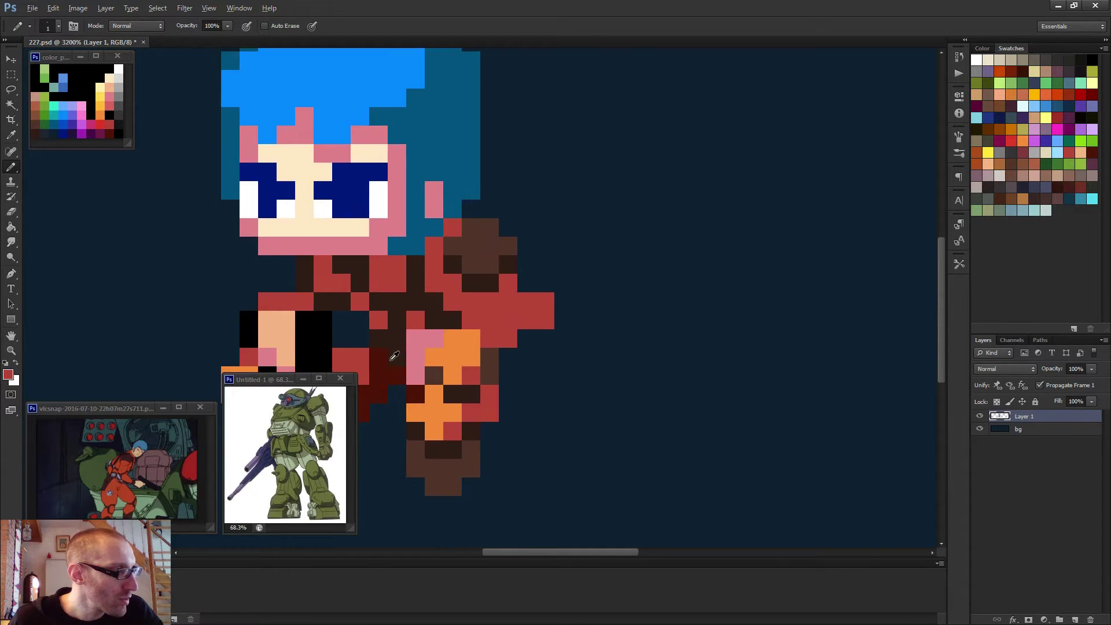
- Shade the sleeve directly below the brown shoulder pad with dark red pixels sampled from the inner leg
scroll(477, 307, up, 1)
alt+click(493, 284)
drag(489, 301, 470, 301)
click(453, 283)
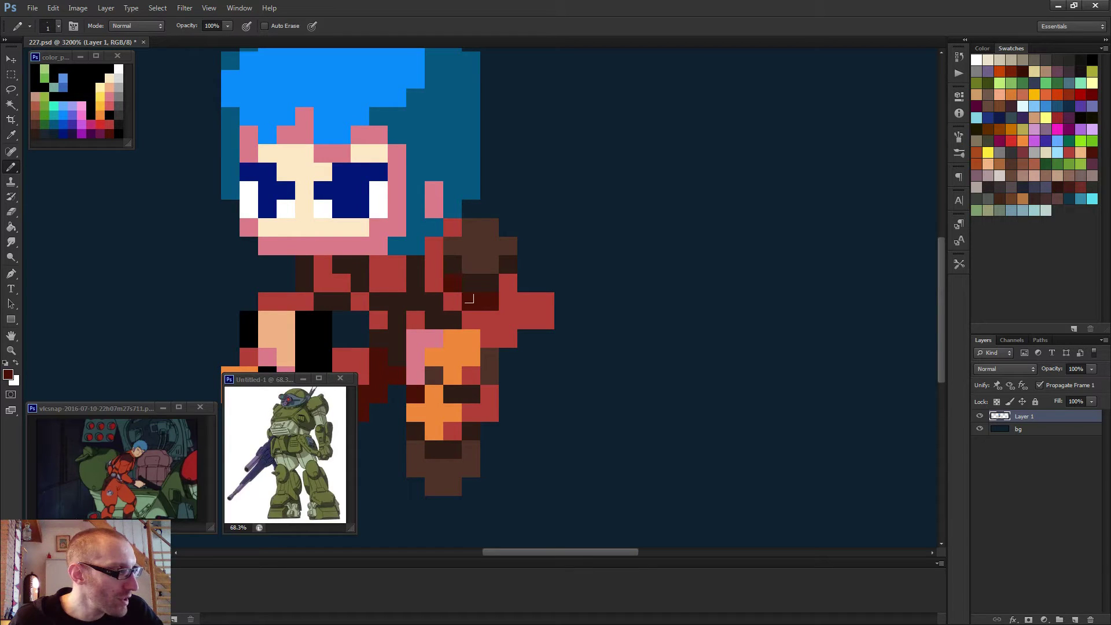
click(471, 319)
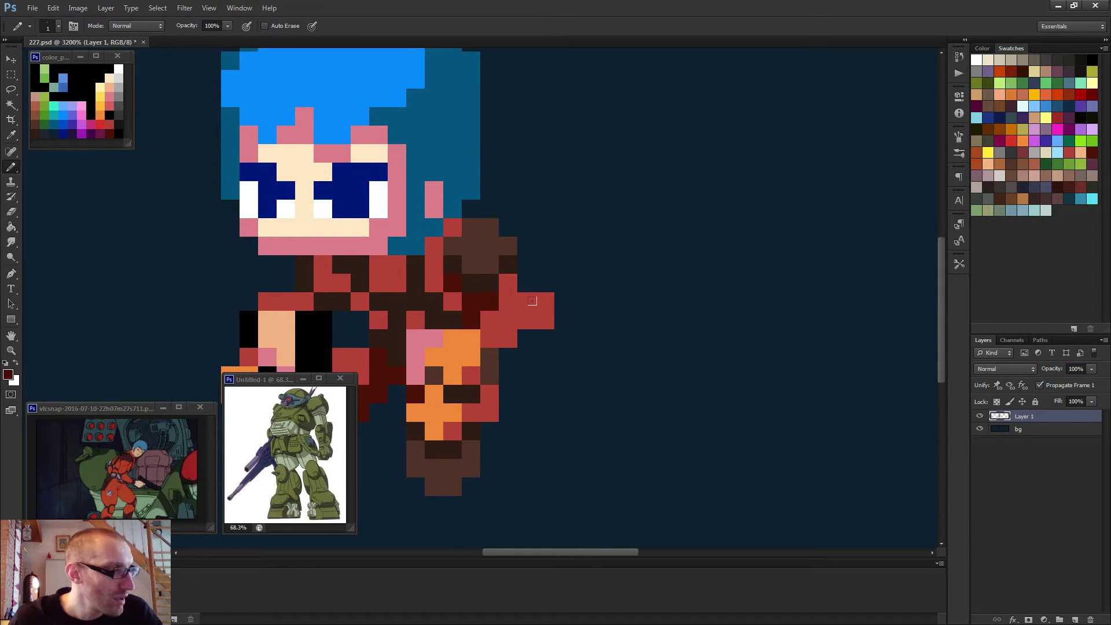
- Fill out the underside of the elbow and the outer edge below it in red, and erase the elbow's protruding upper corner
alt+click(516, 322)
click(527, 338)
click(490, 357)
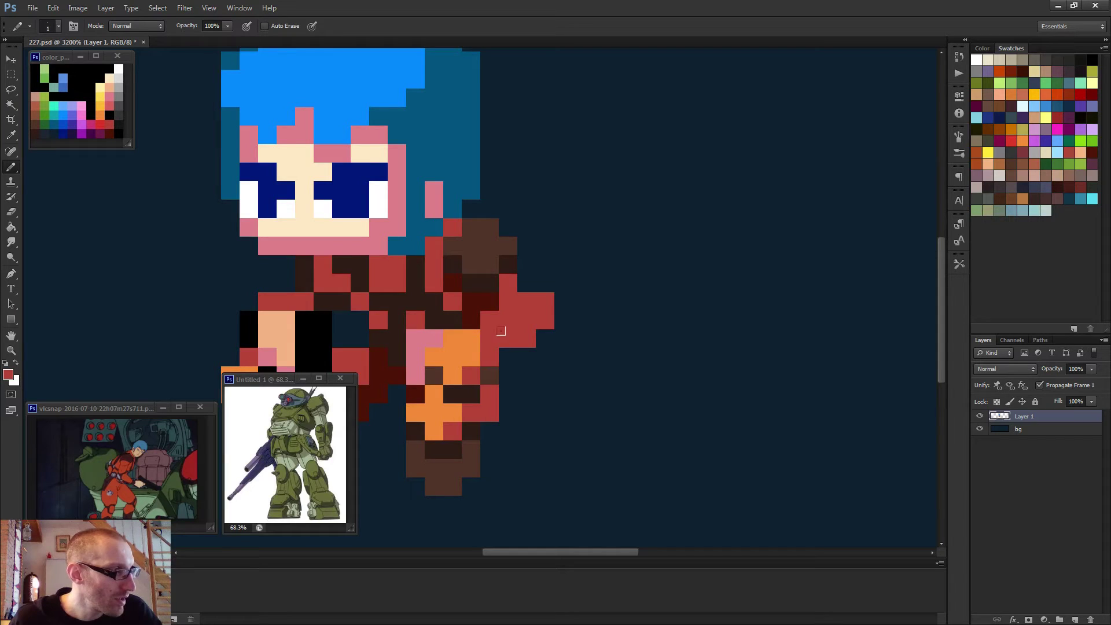
scroll(508, 328, down, 1)
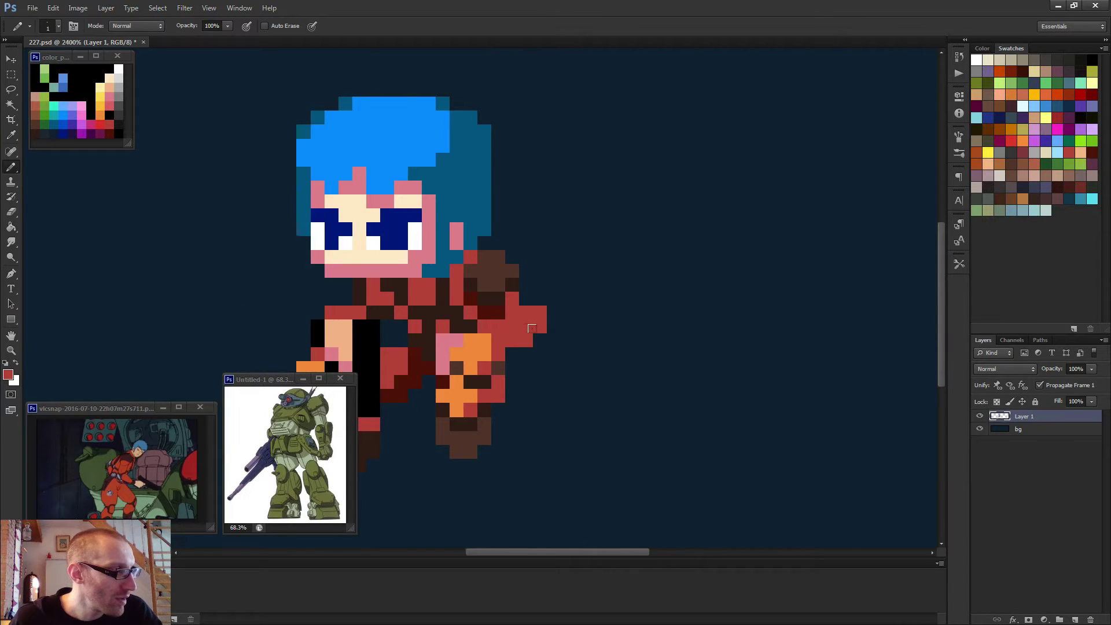
scroll(550, 328, down, 3)
scroll(528, 332, up, 2)
key(e)
click(516, 305)
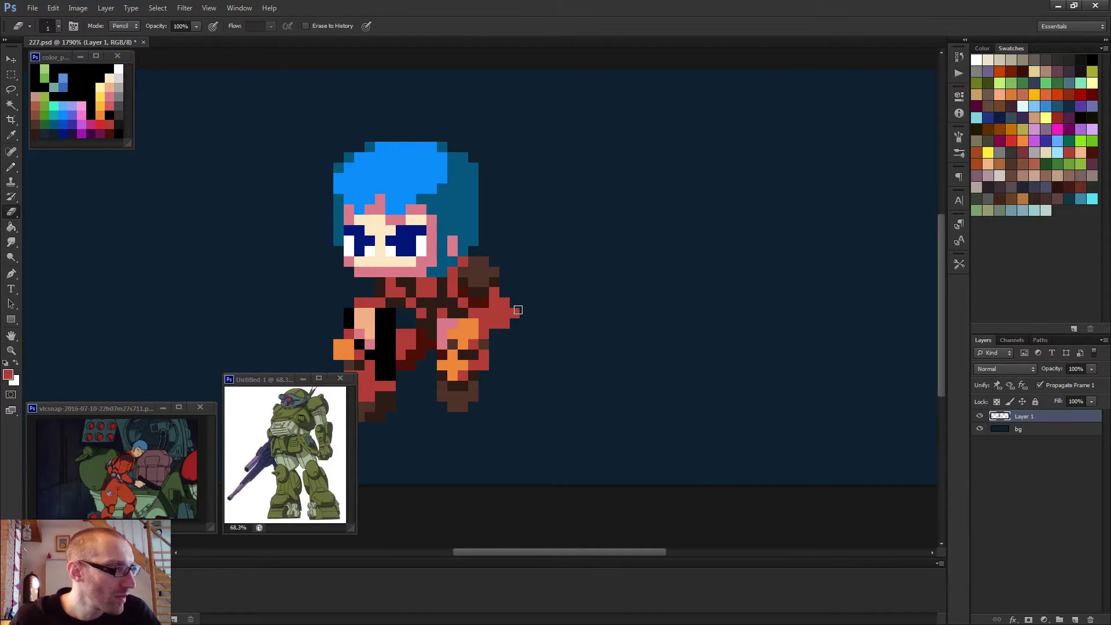
scroll(526, 328, down, 3)
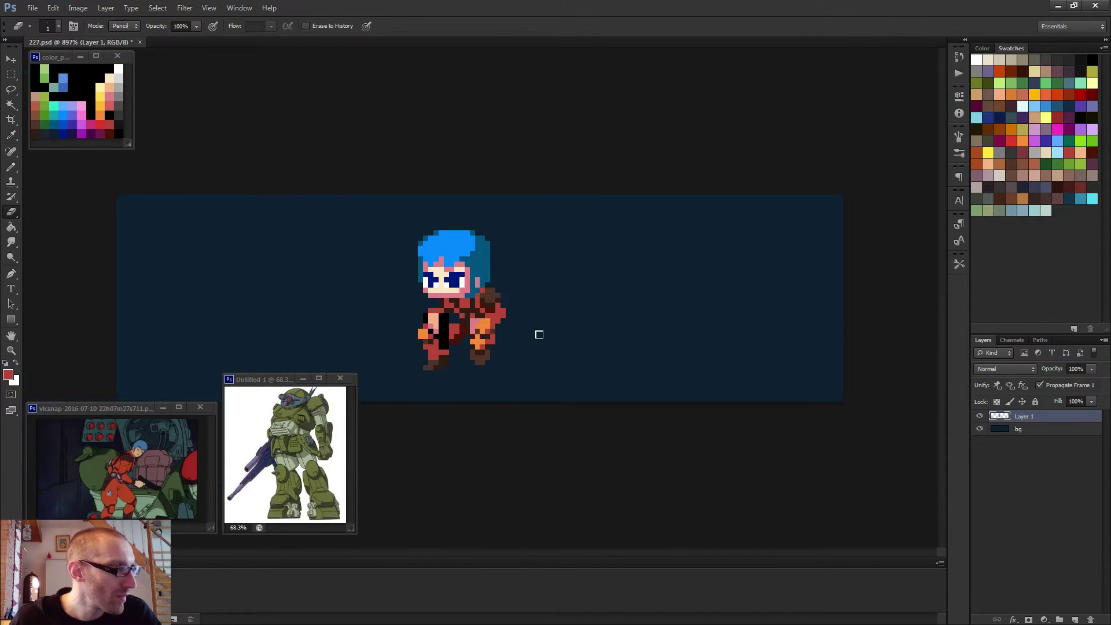
- Touch up the dark red shading on the sleeve above the larger orange patch with red
scroll(524, 335, up, 4)
key(b)
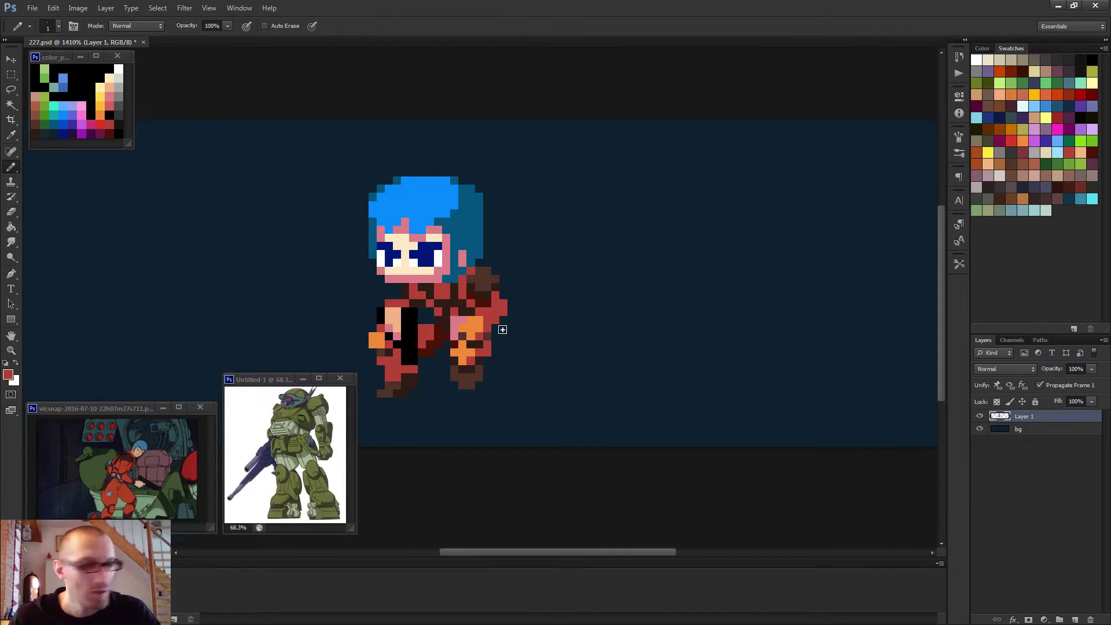
alt+click(463, 296)
click(478, 304)
alt+click(498, 308)
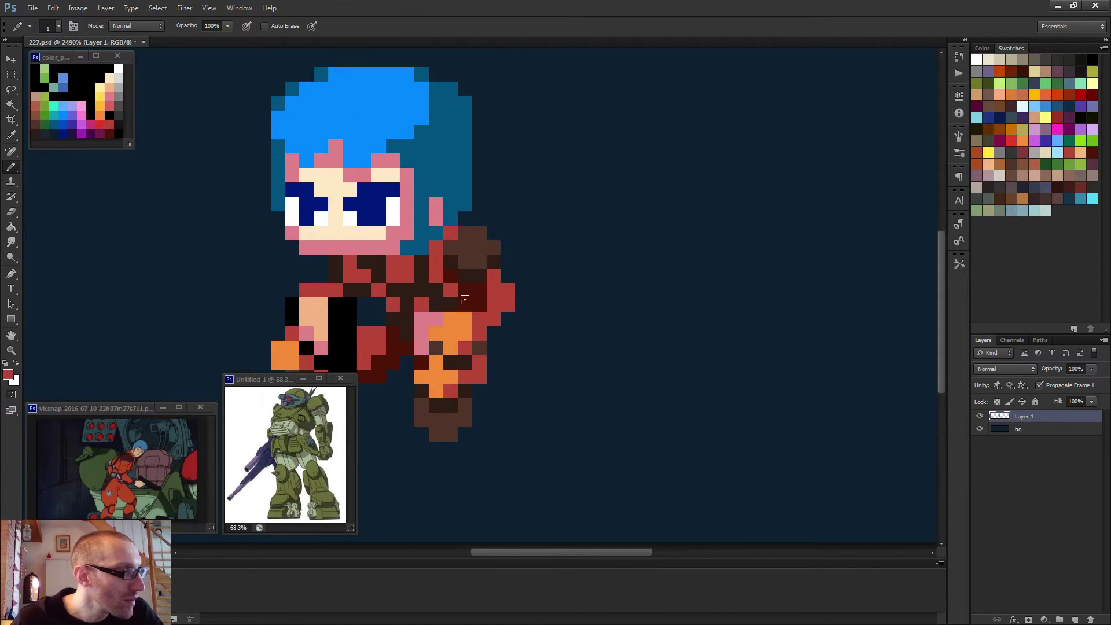
click(464, 302)
scroll(524, 318, down, 1)
scroll(524, 320, down, 3)
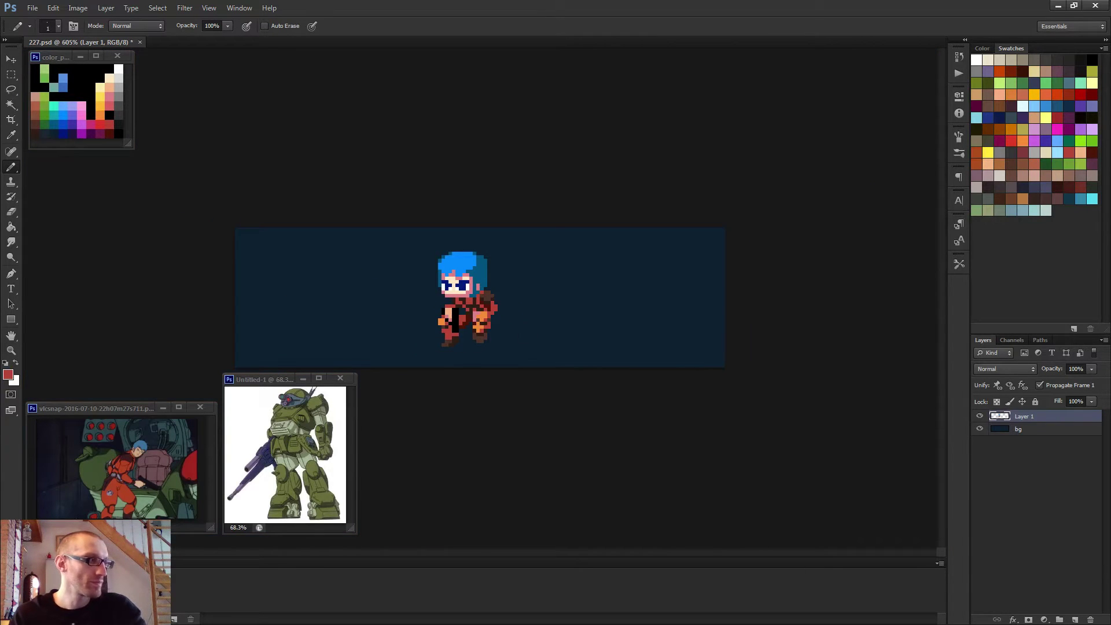
scroll(524, 321, up, 3)
scroll(544, 351, down, 3)
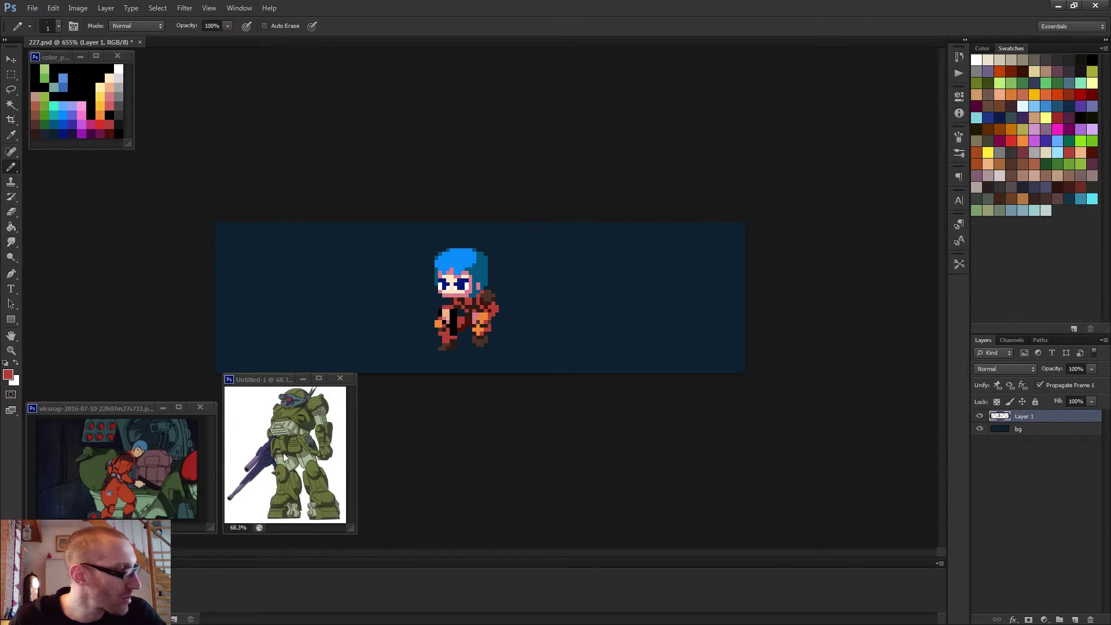
- Add a new layer directly above the bg layer, keep it active, and sample dark red from the inner leg
click(1020, 431)
click(1075, 620)
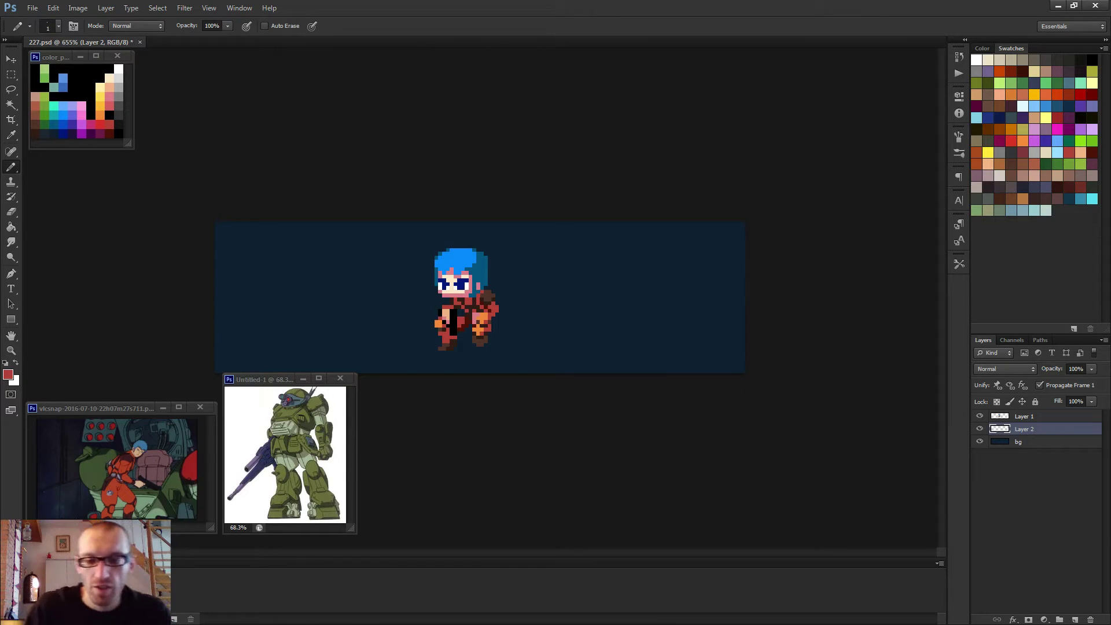
click(1028, 420)
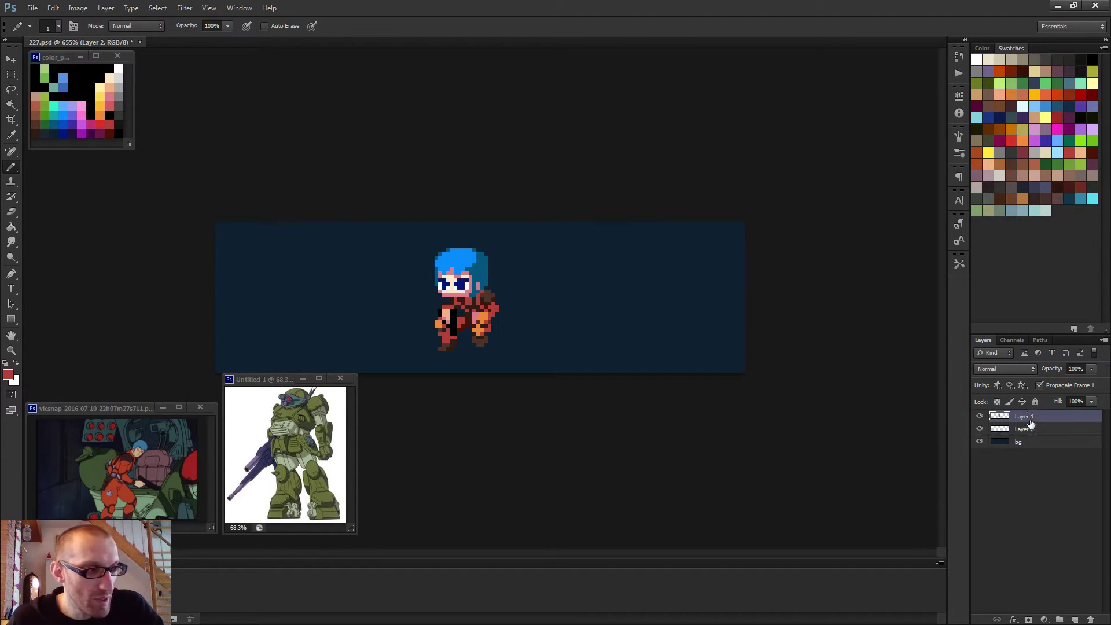
click(1030, 429)
scroll(470, 351, up, 3)
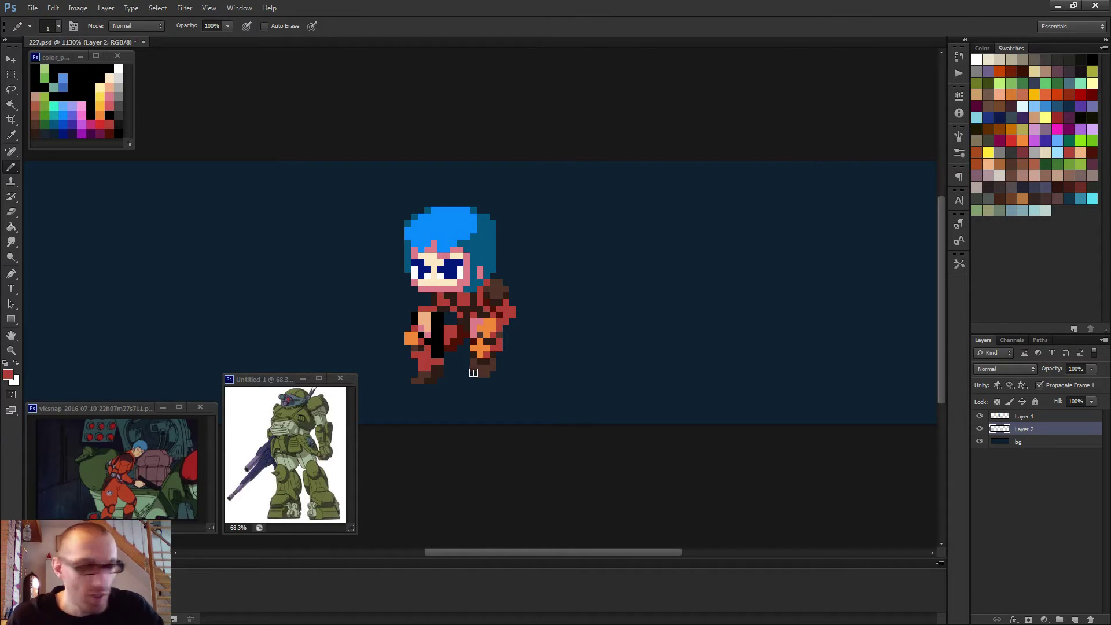
scroll(469, 362, up, 2)
alt+click(462, 329)
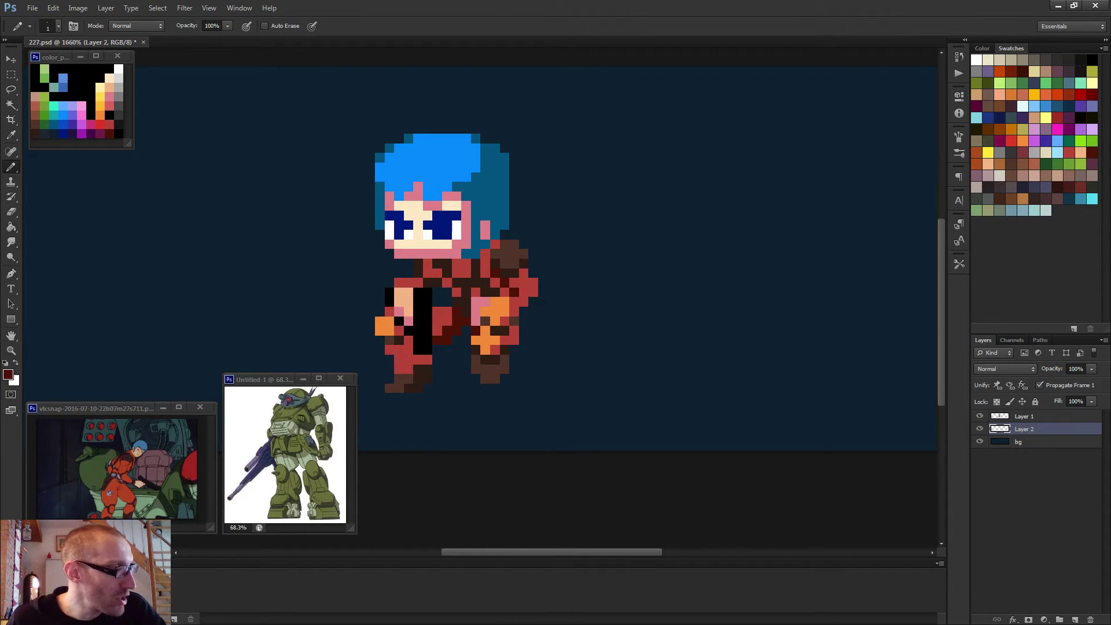
click(1035, 418)
click(1023, 430)
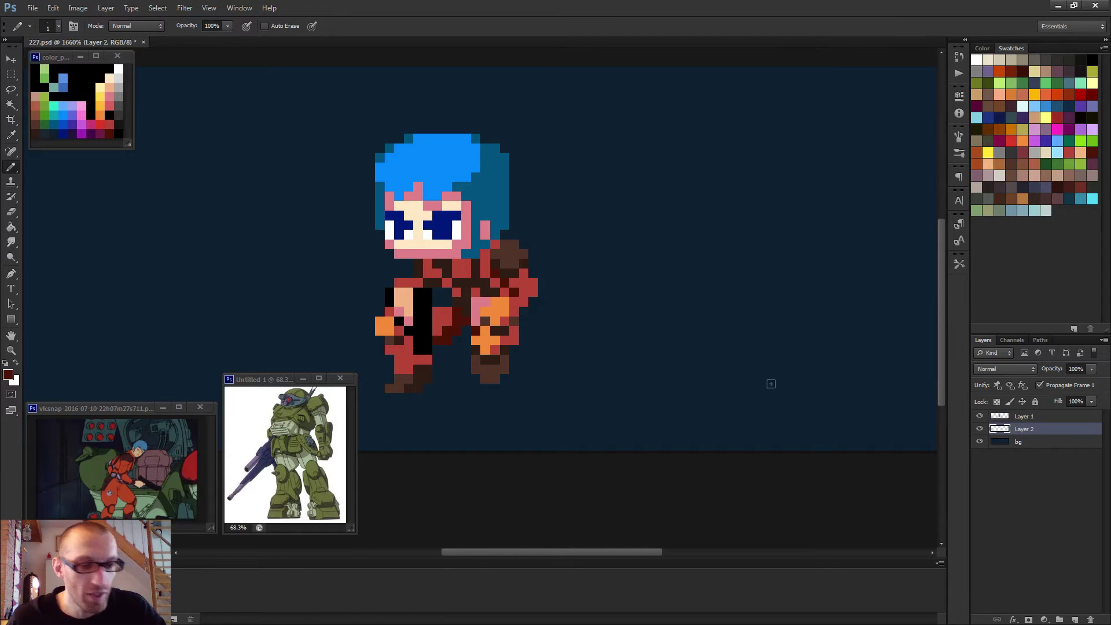
key(m)
drag(375, 335, 452, 399)
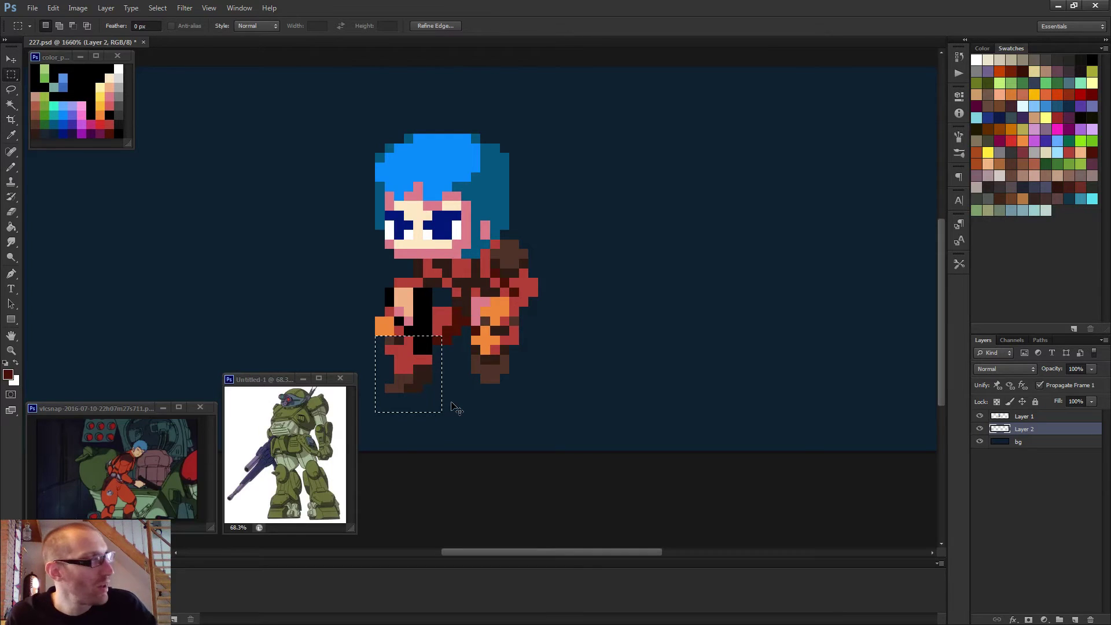
click(456, 409)
key(b)
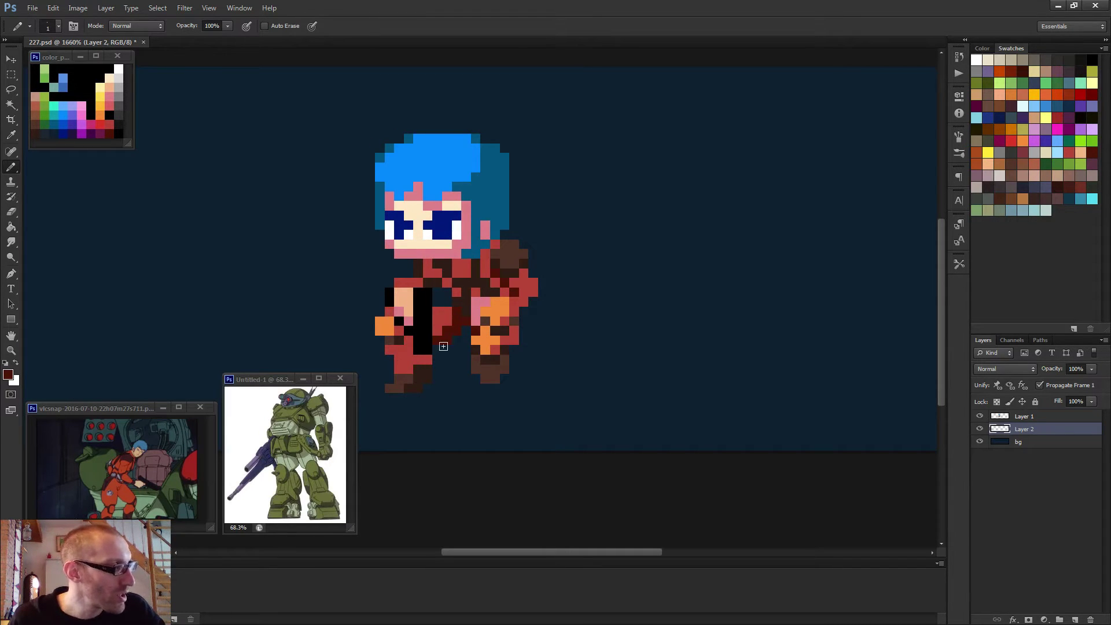
- Add a dark red pixel to the shin just above the front boot on Layer 1 and return to Layer 2
click(1023, 419)
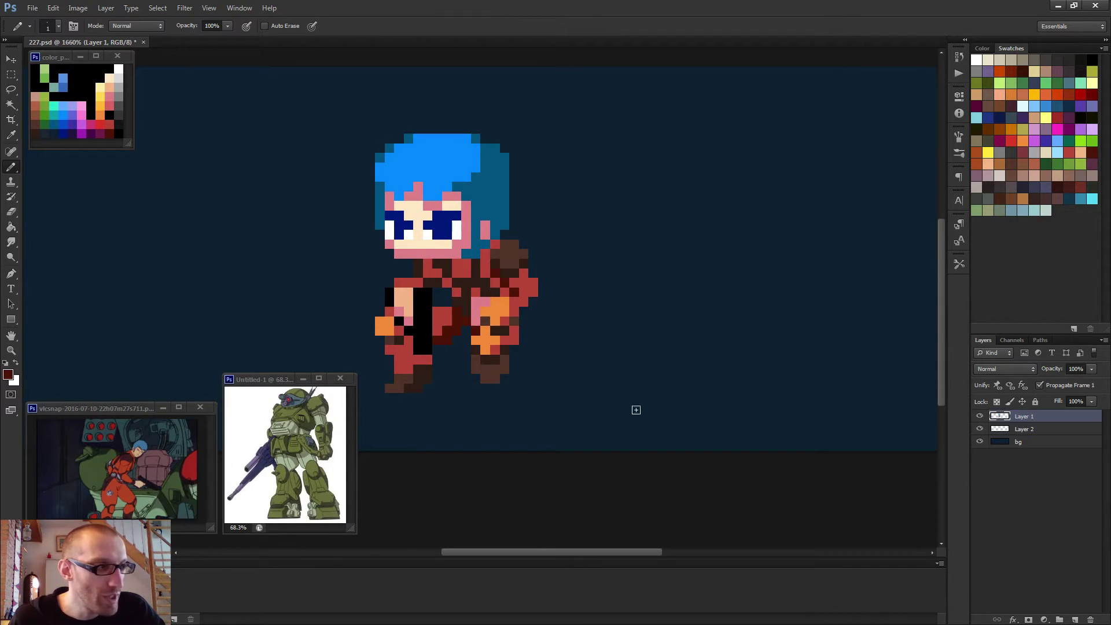
click(400, 367)
click(1025, 429)
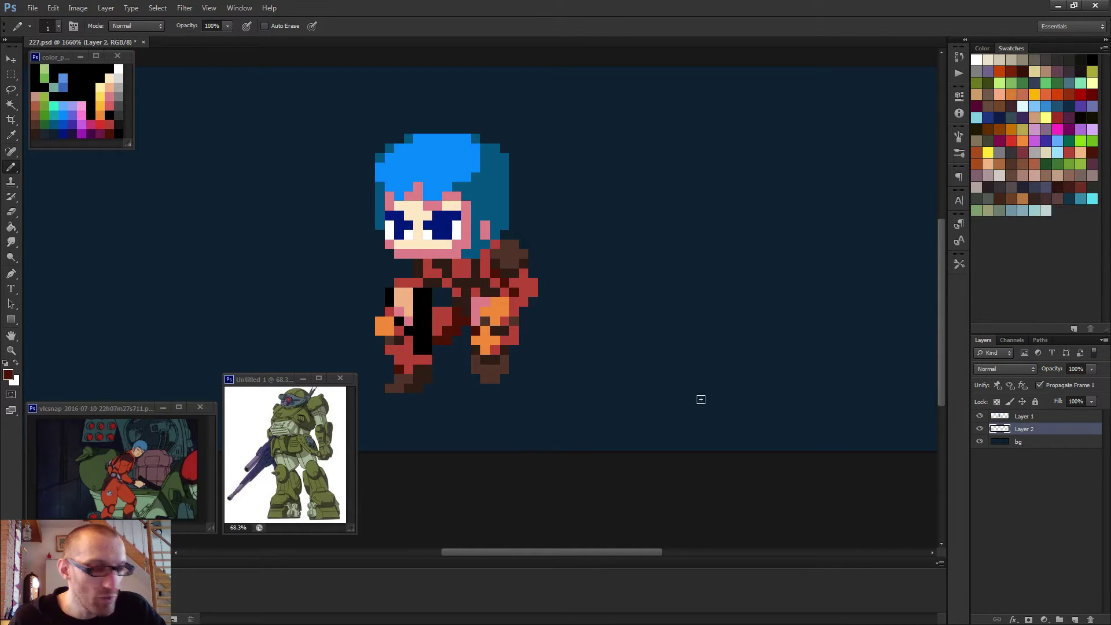
key(m)
drag(366, 316, 505, 401)
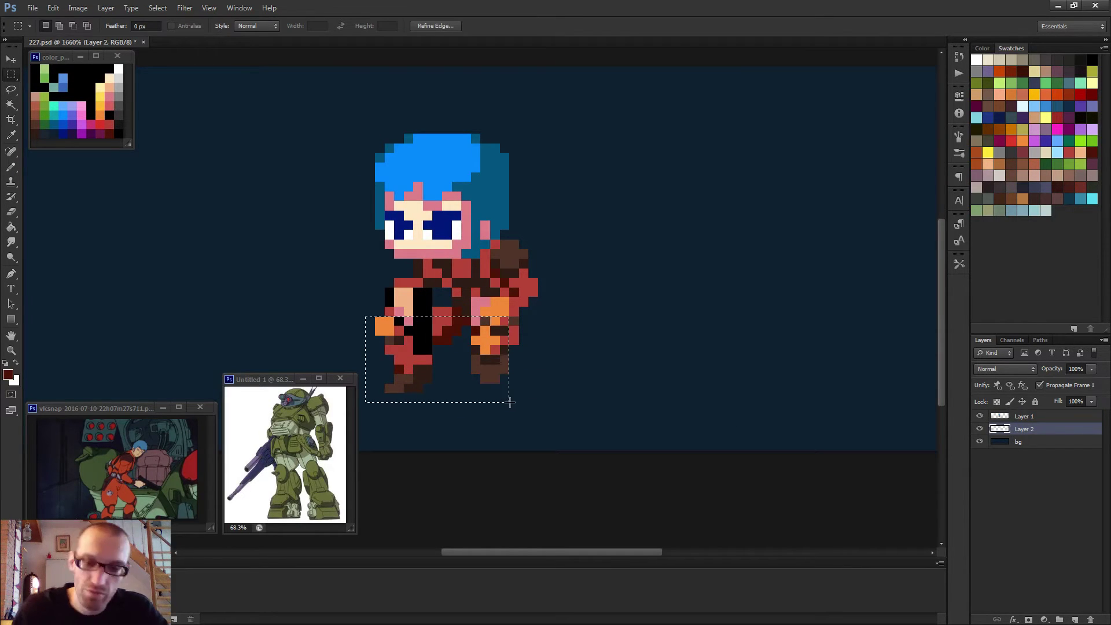
key(ctrl+d)
key(b)
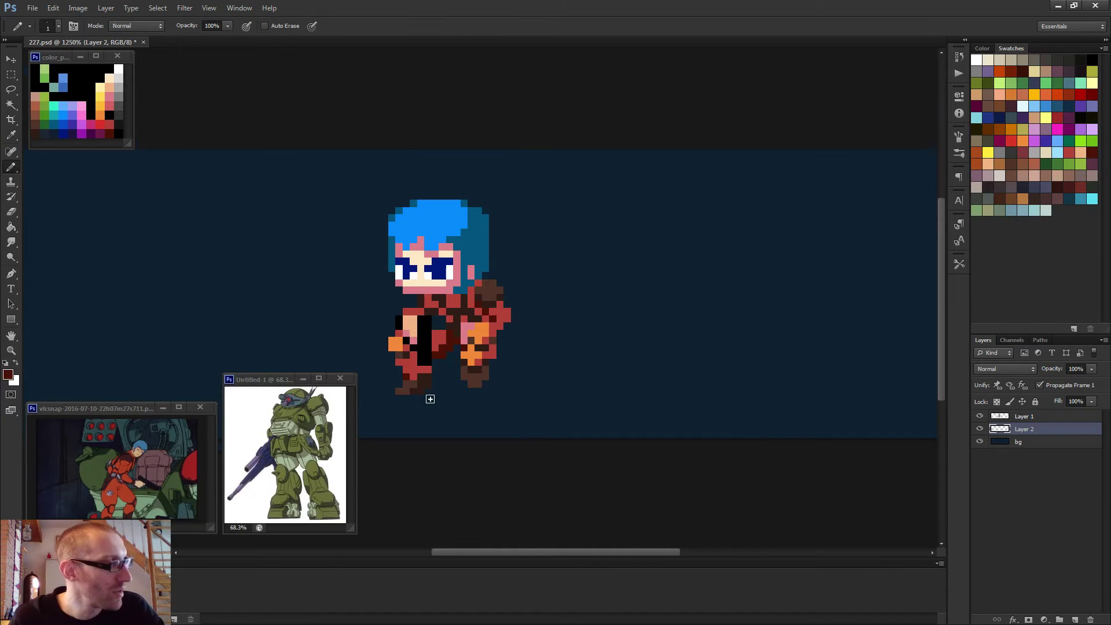
- Touch up the inner leg next to the front shin with dark red and keep Layer 2 active
scroll(455, 365, up, 2)
alt+click(437, 346)
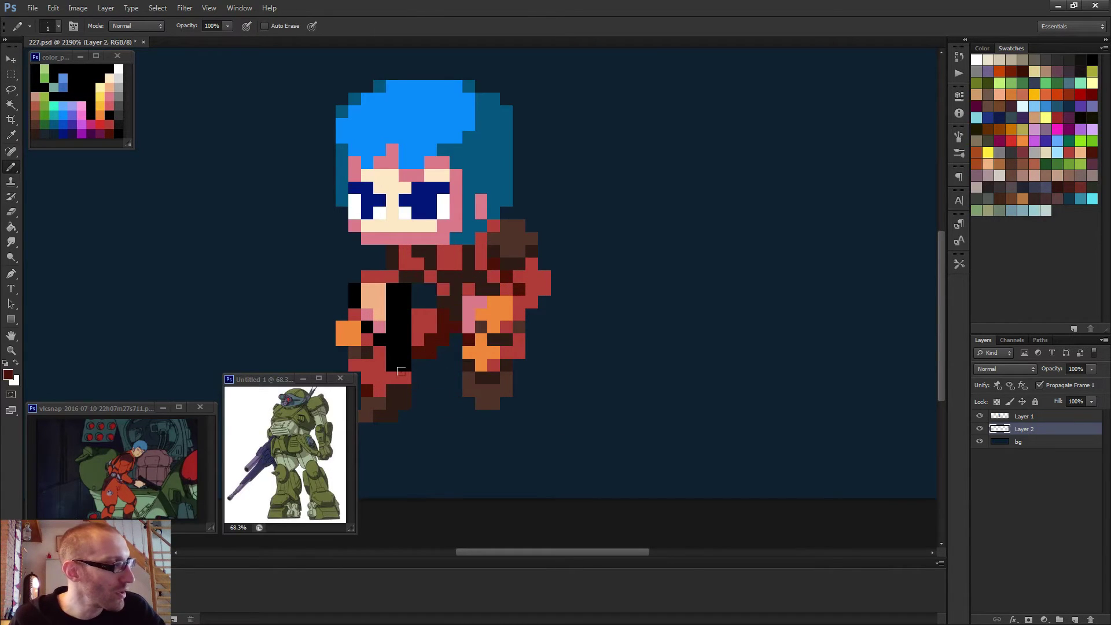
click(1033, 417)
scroll(407, 374, down, 3)
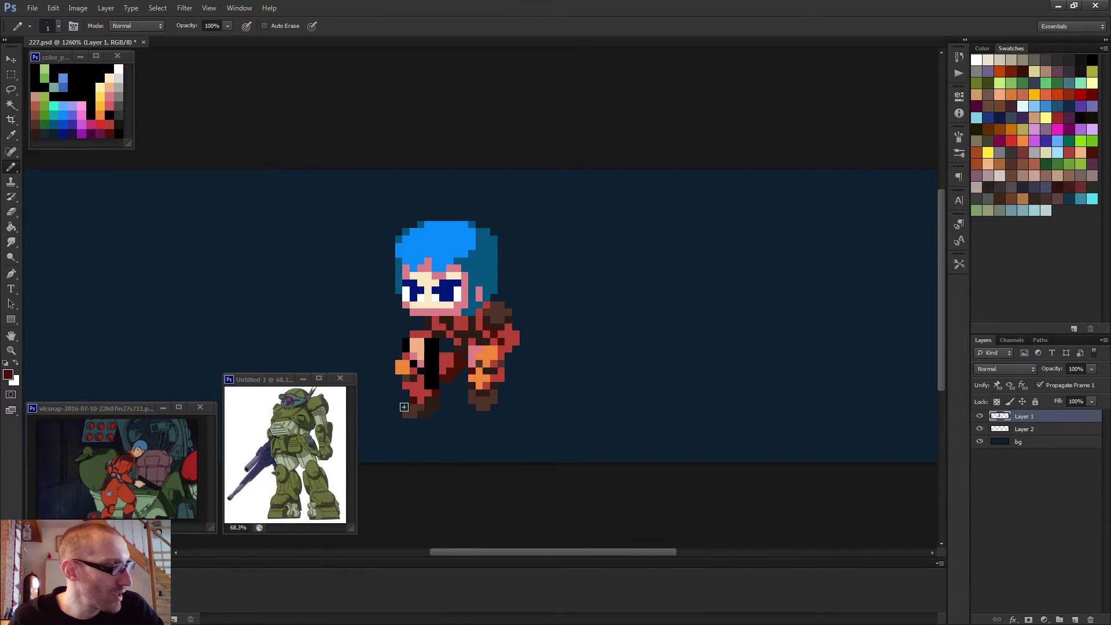
scroll(440, 423, down, 1)
click(1025, 431)
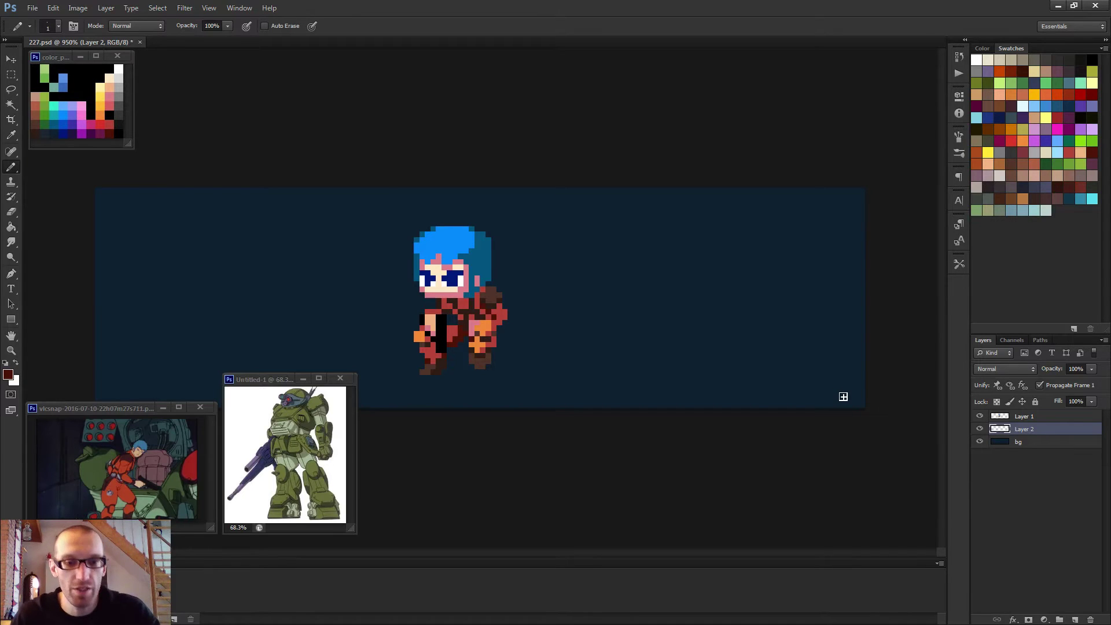
- Examine the whole character against the background at several magnifications, sampling orange from the front hand
scroll(385, 343, down, 1)
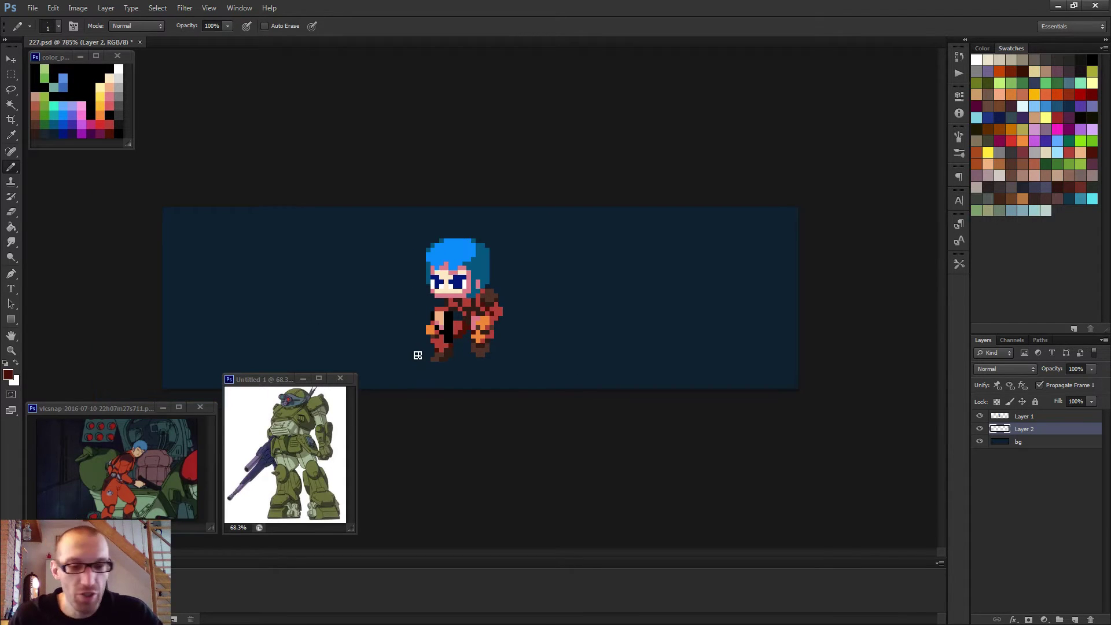
scroll(417, 355, up, 2)
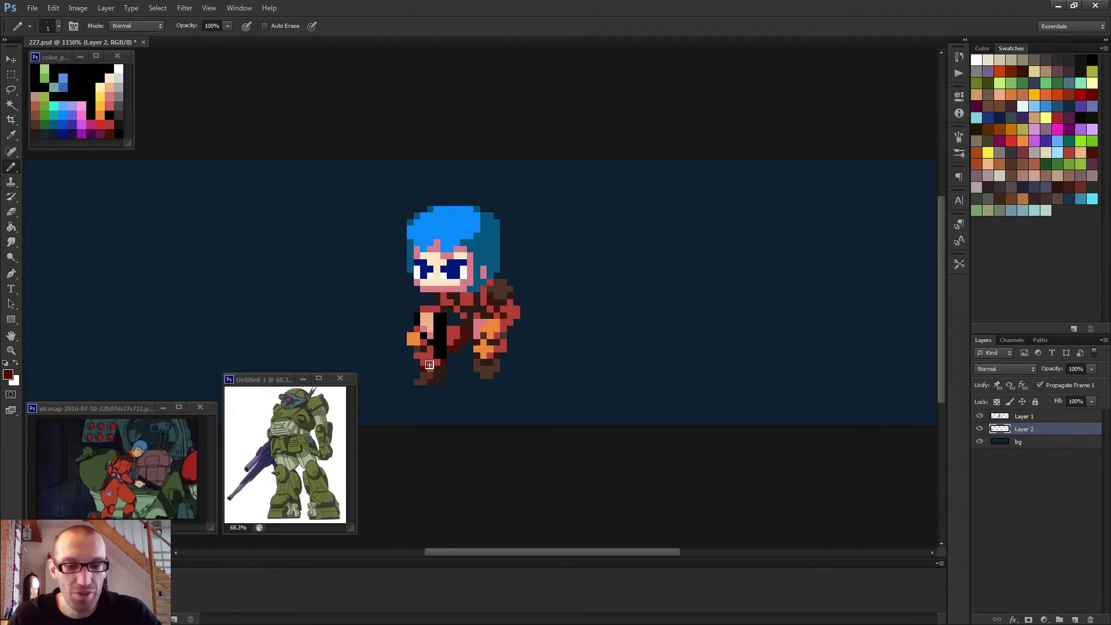
scroll(429, 365, up, 2)
alt+click(416, 333)
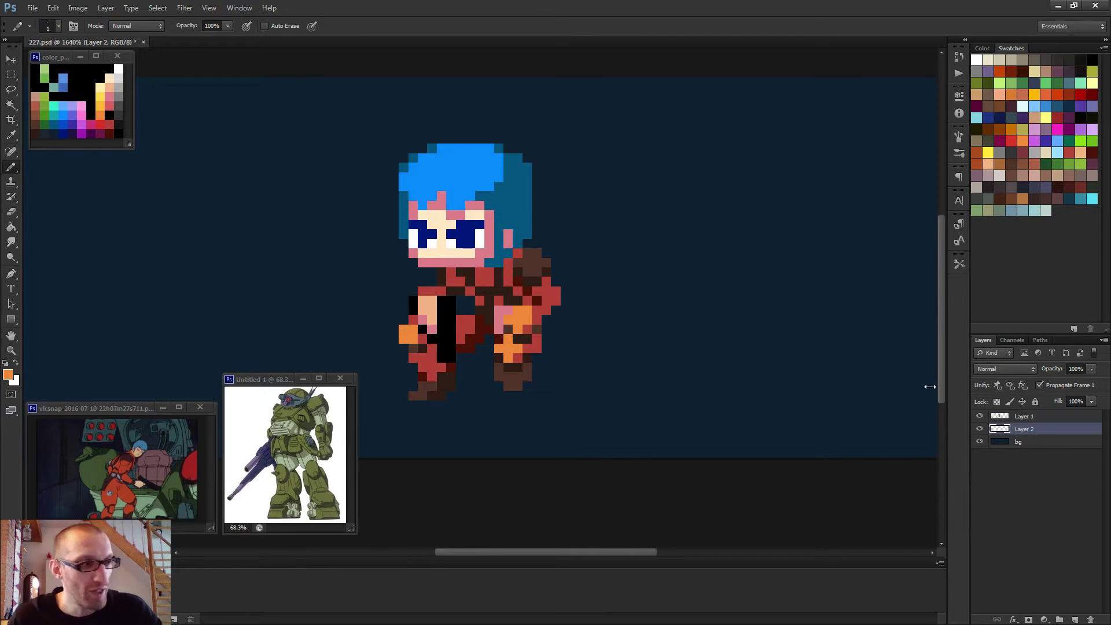
scroll(463, 330, down, 4)
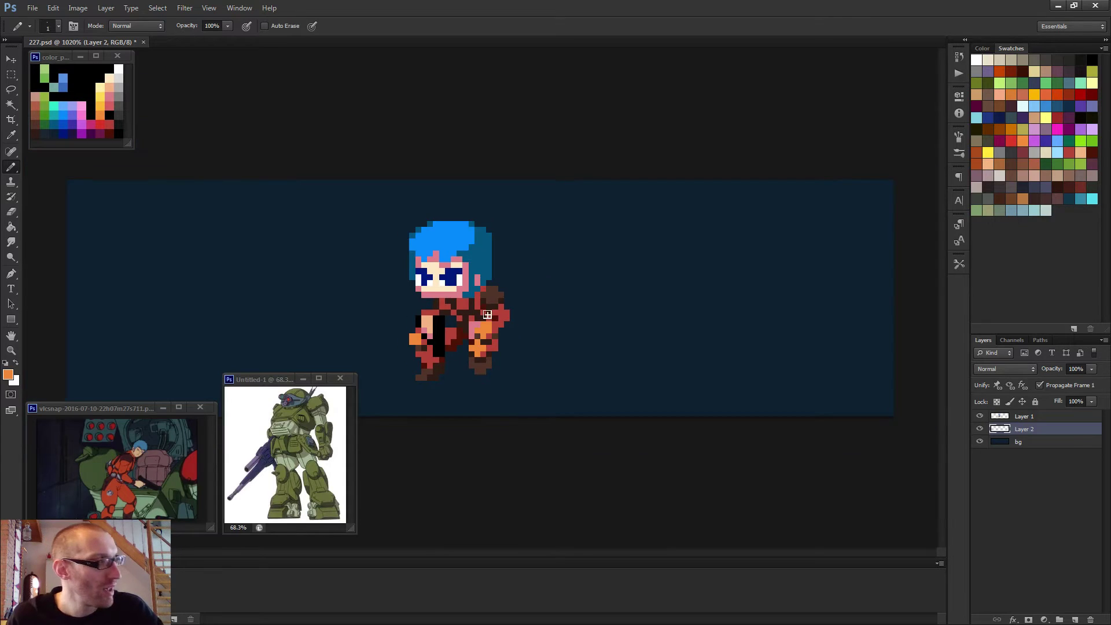
scroll(463, 329, up, 3)
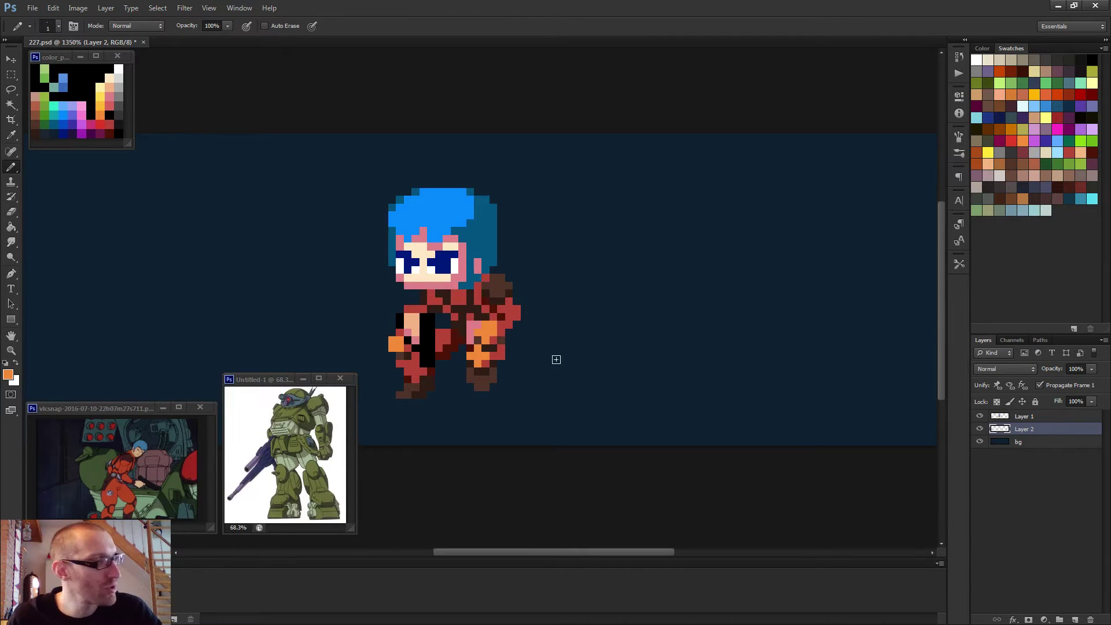
scroll(491, 362, down, 2)
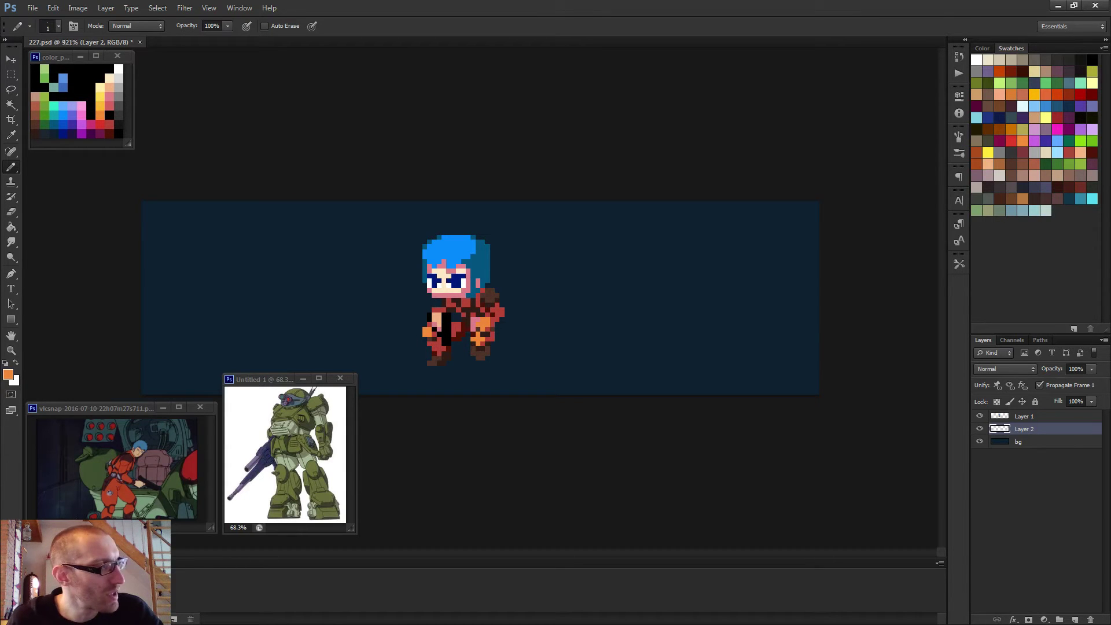
scroll(488, 301, up, 1)
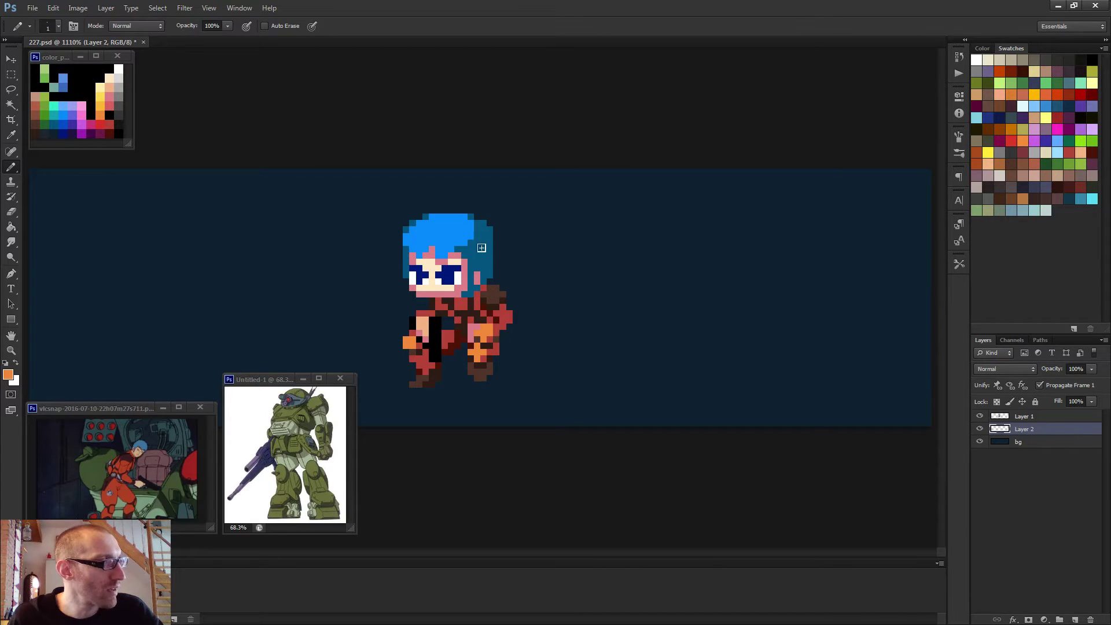
- Try dithering the edge between light and dark hair with bright blue pixels on Layer 1
alt+click(459, 235)
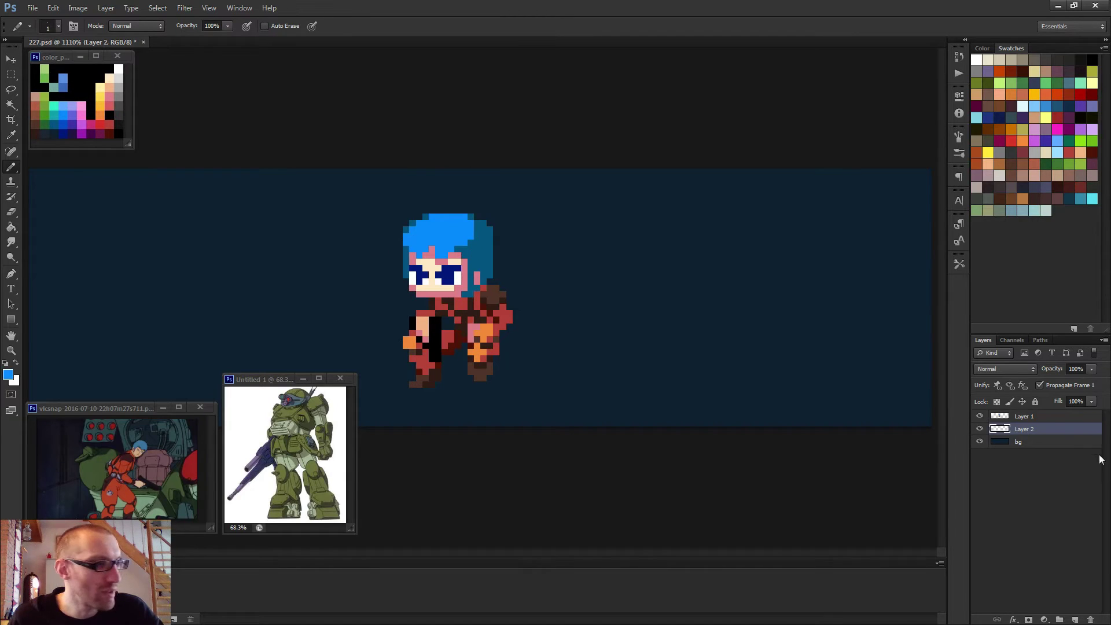
click(1035, 416)
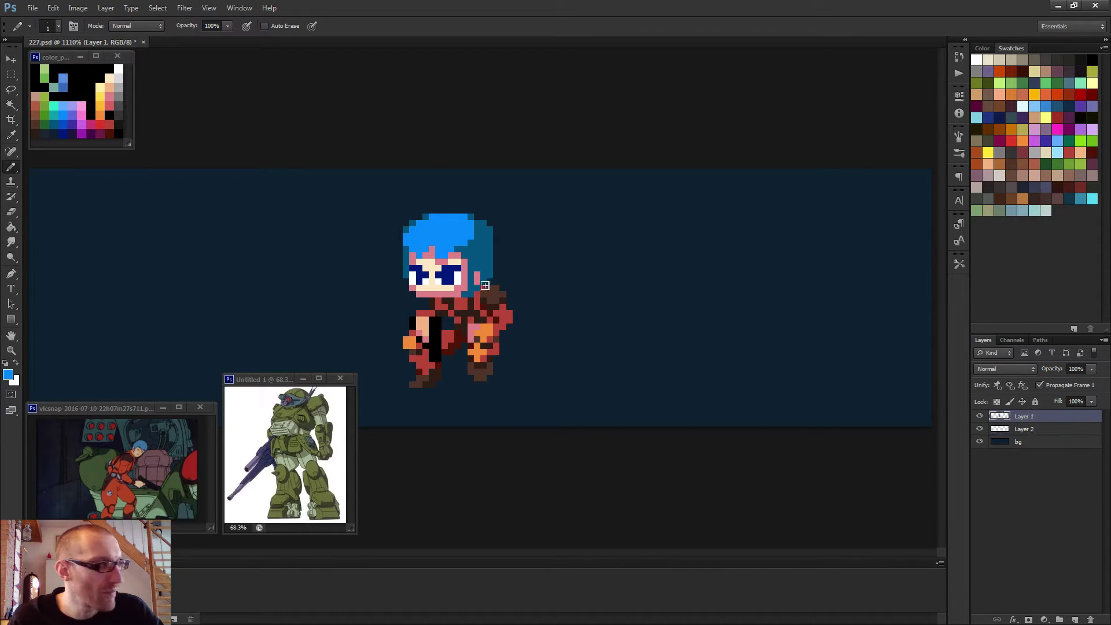
click(479, 245)
click(483, 237)
click(479, 231)
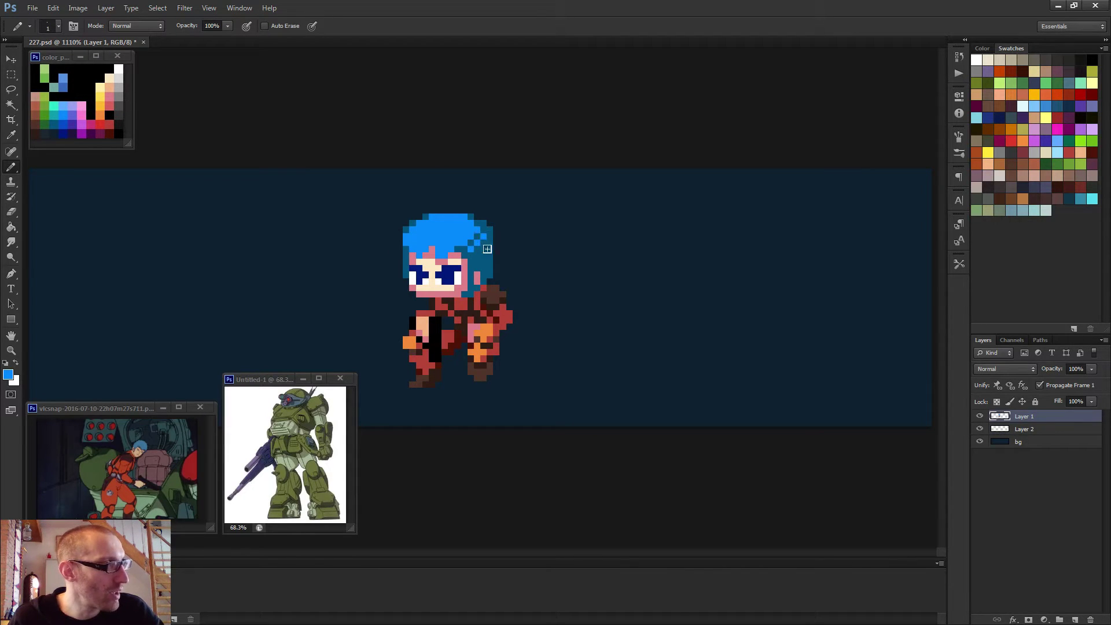
scroll(521, 345, down, 5)
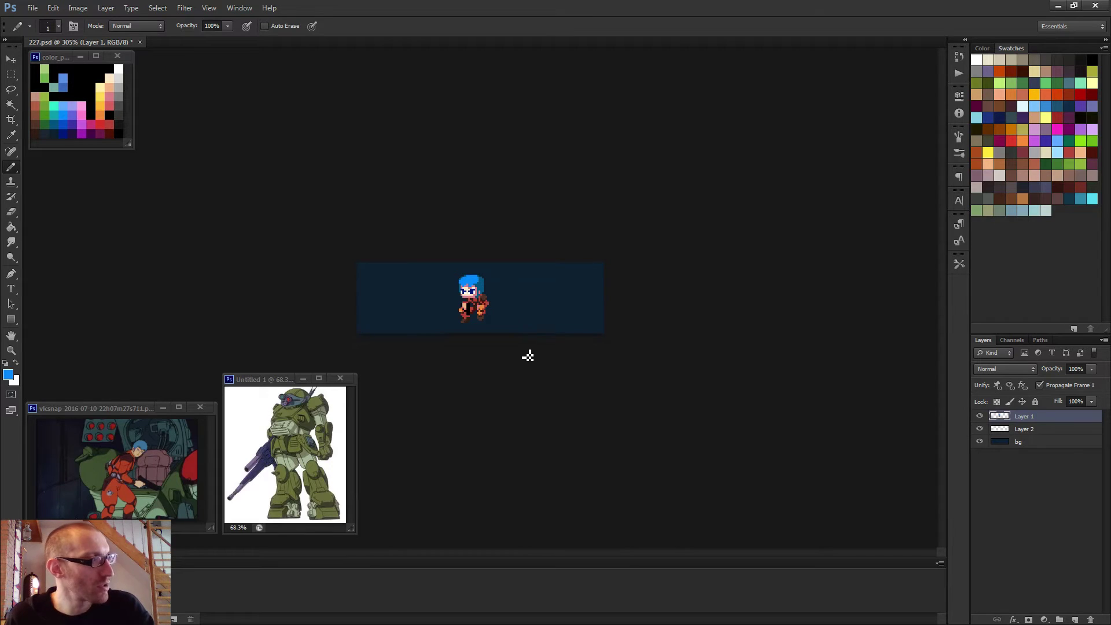
scroll(488, 294, up, 2)
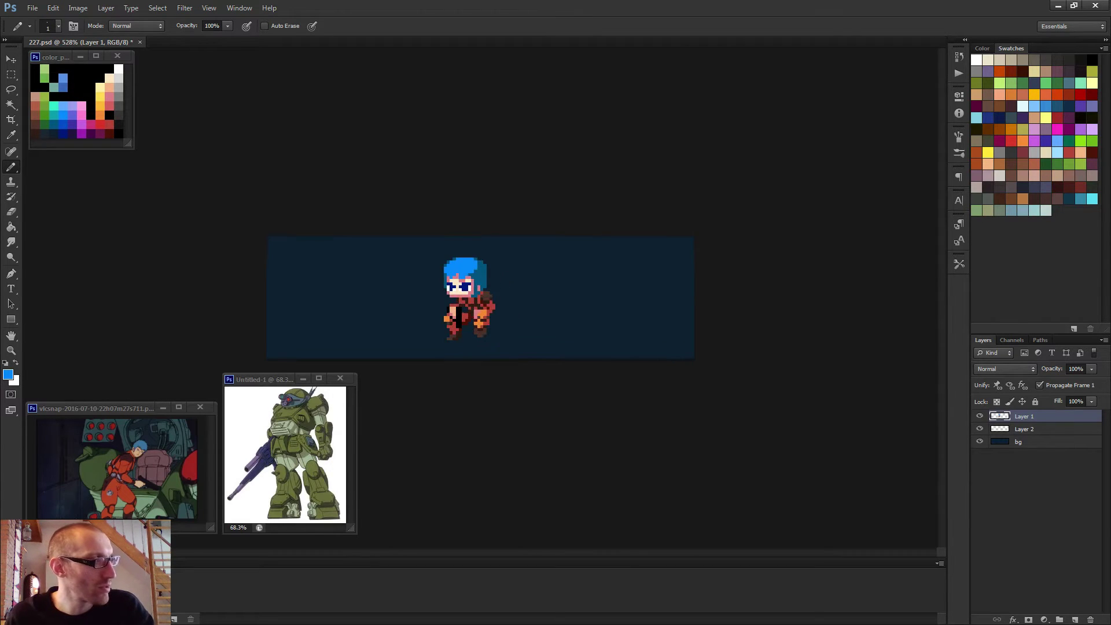
- Sample dark red from the suit just below the back hair and make Layer 2 the active layer
click(1041, 433)
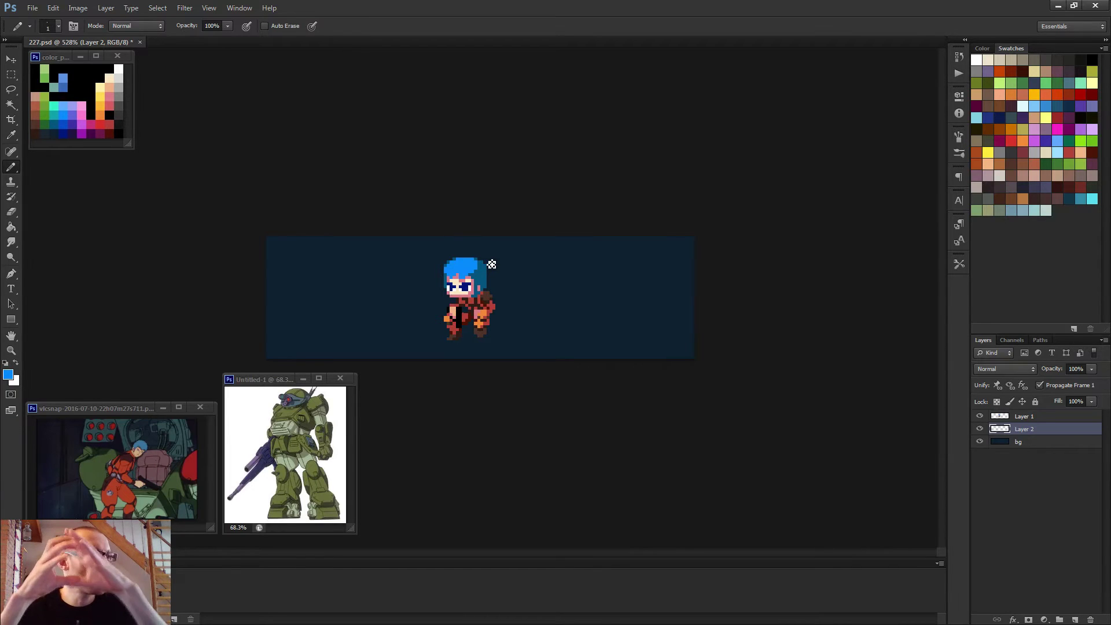
scroll(477, 299, up, 4)
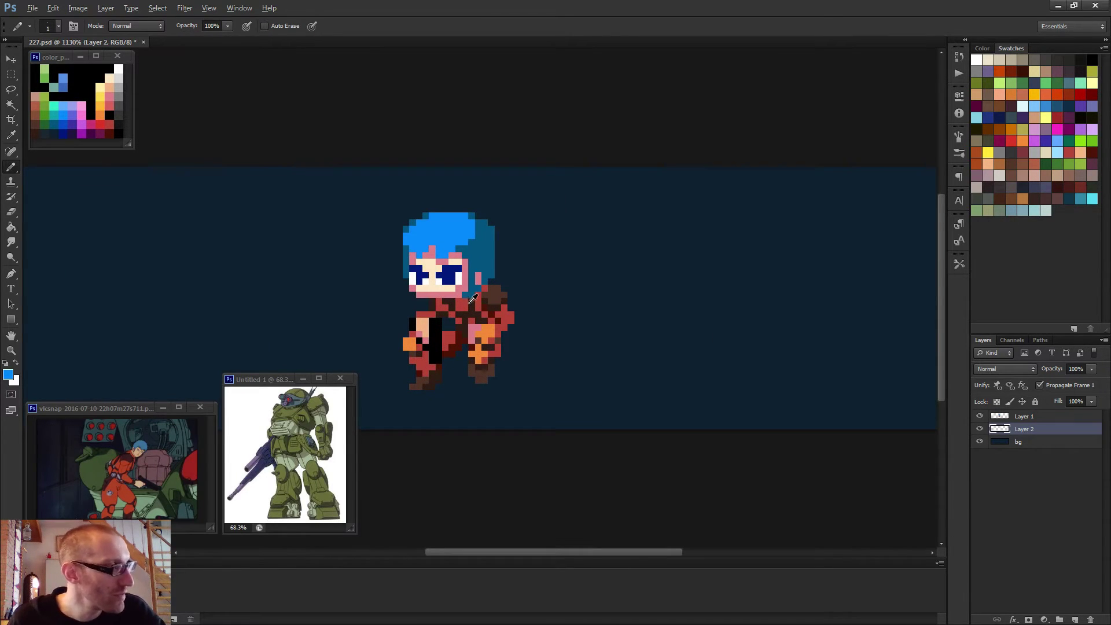
alt+click(475, 304)
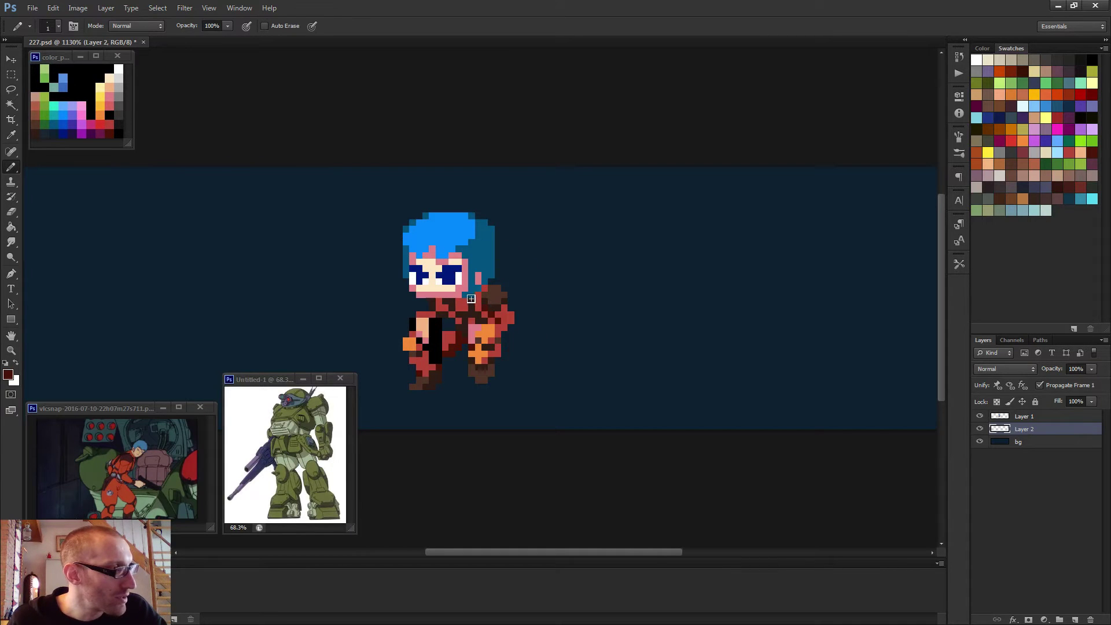
click(1025, 417)
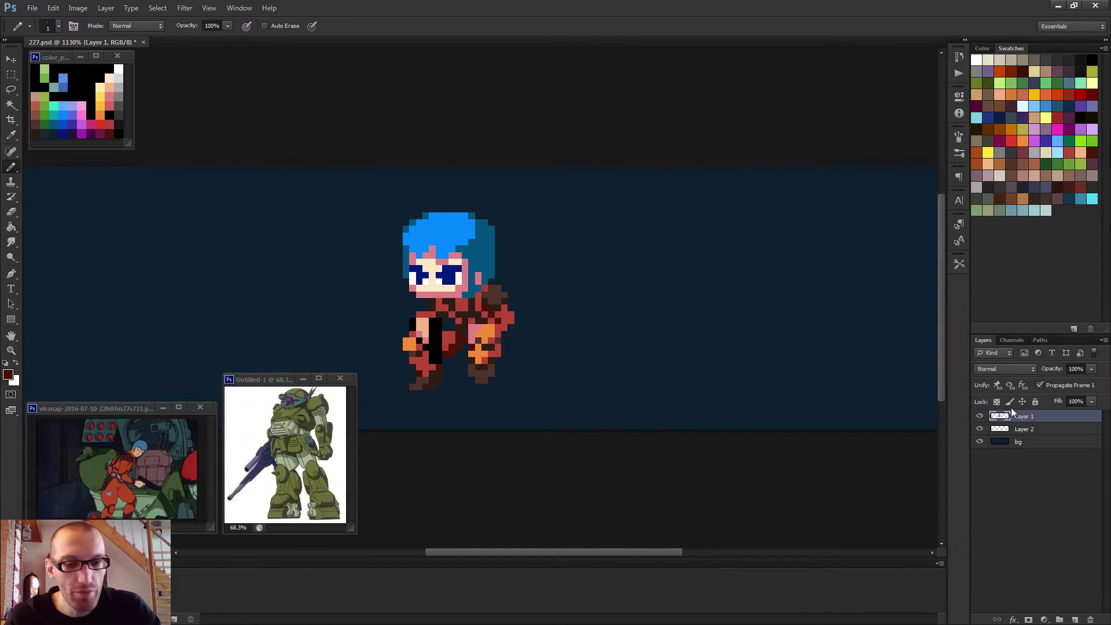
click(1028, 429)
scroll(579, 348, down, 3)
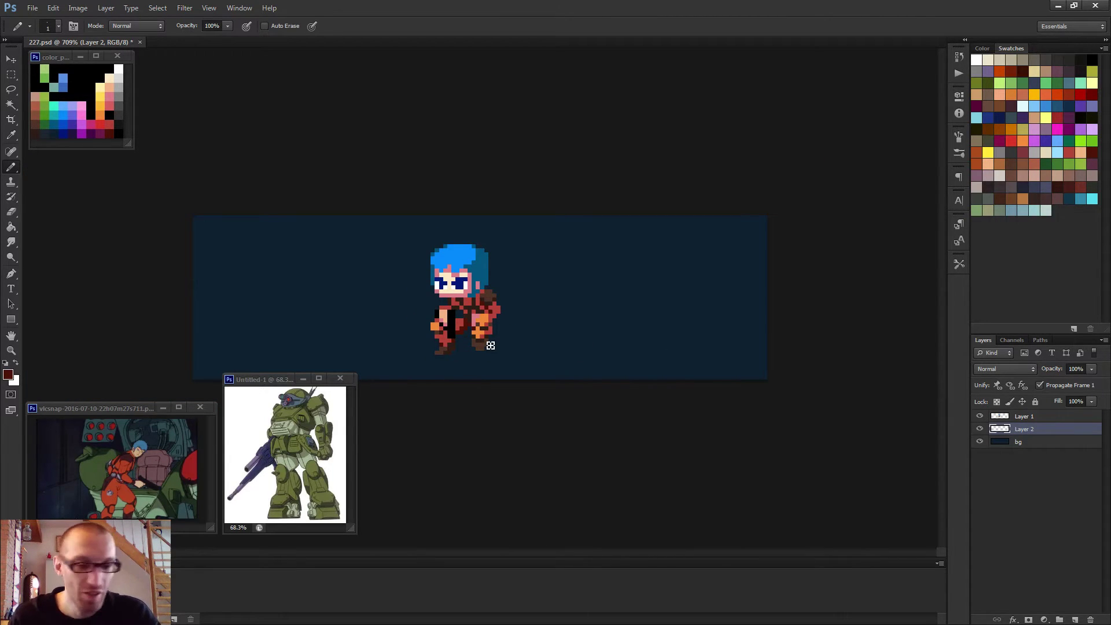
scroll(490, 344, up, 2)
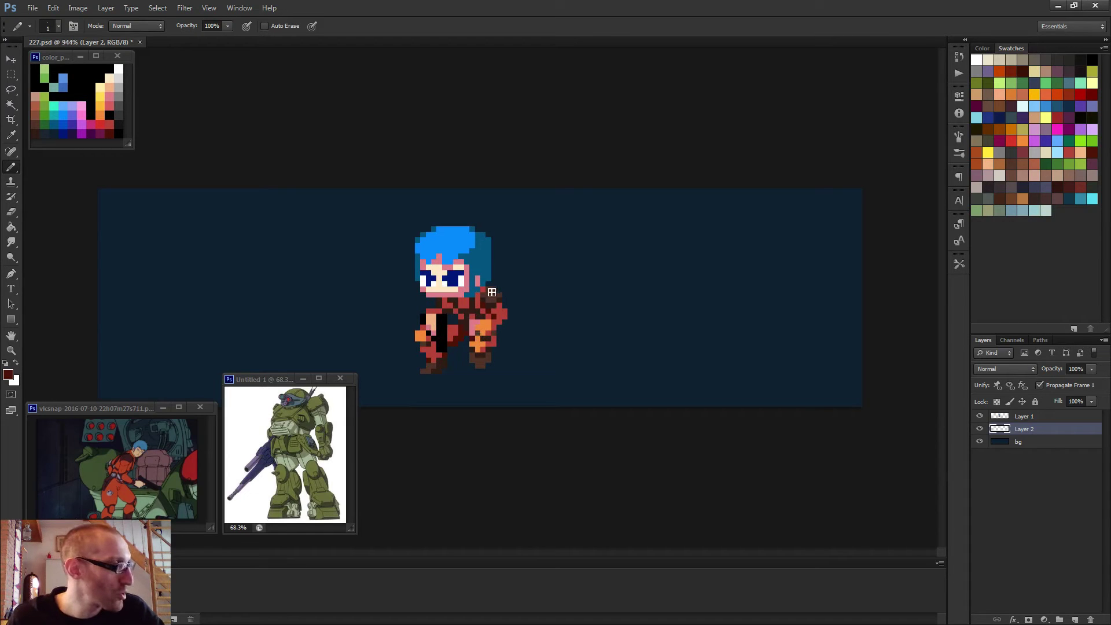
scroll(539, 286, down, 2)
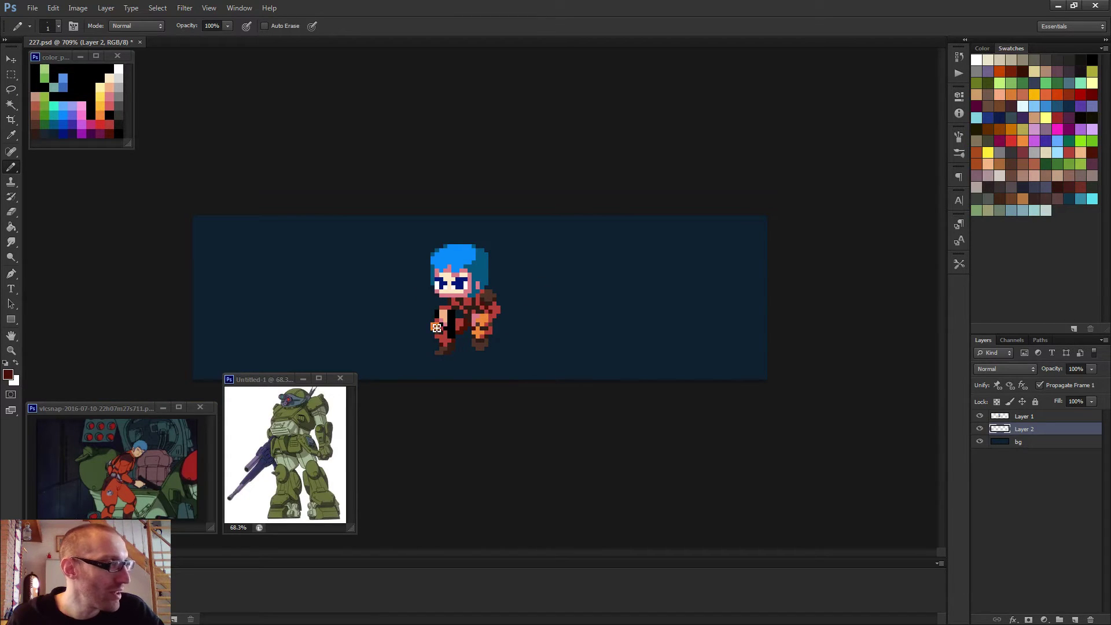
scroll(470, 297, up, 2)
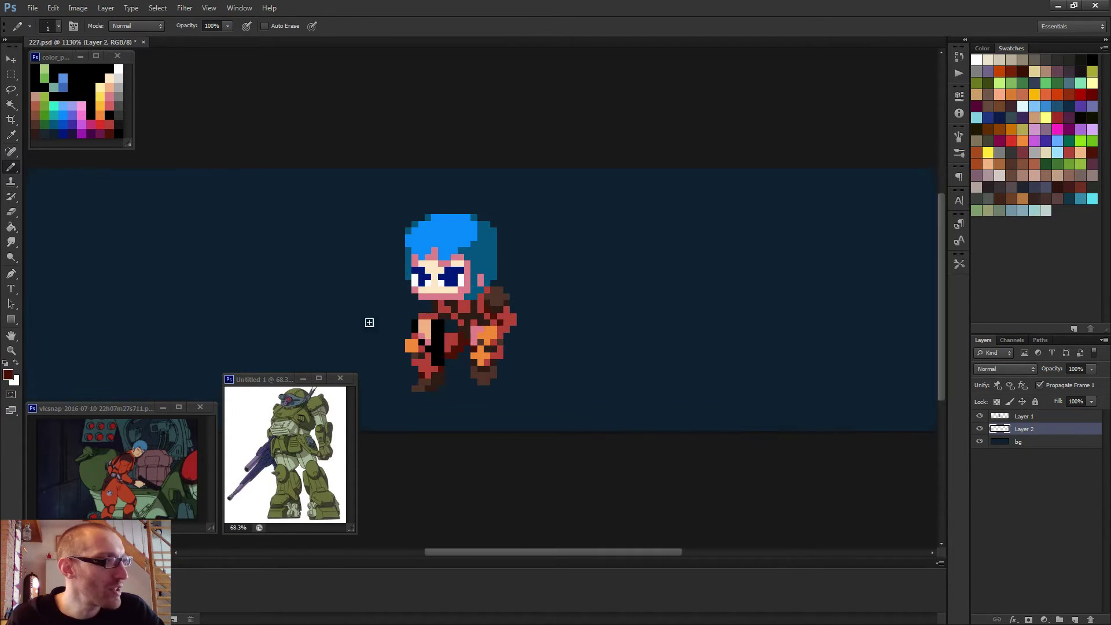
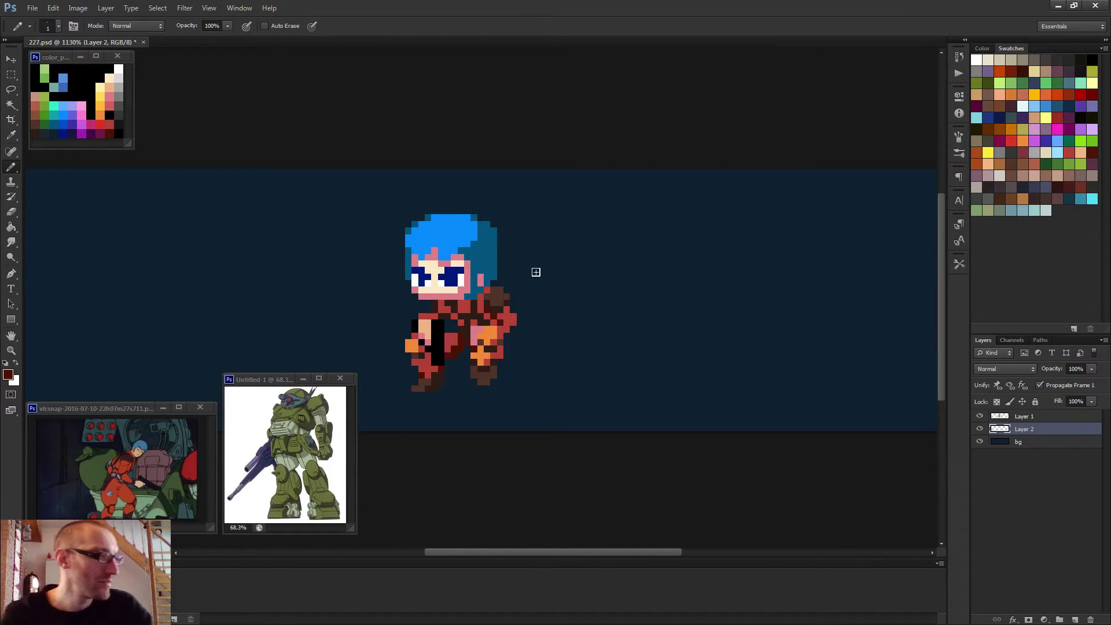
- Paint a large rounded dark green mass behind the character's body and legs on Layer 2 with a big pencil
scroll(491, 282, up, 2)
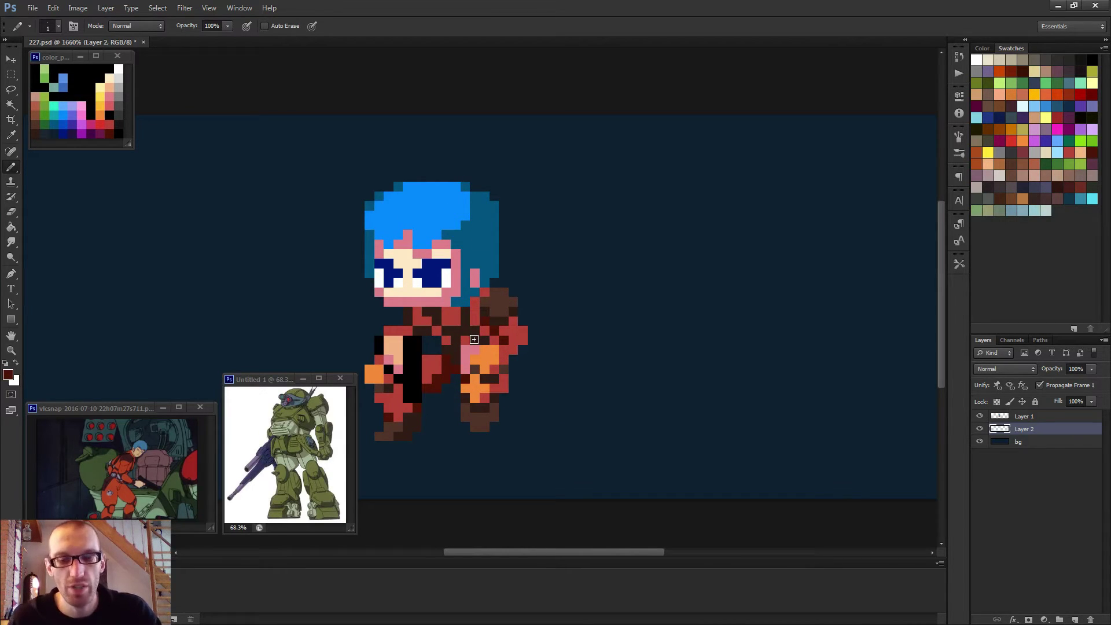
scroll(402, 361, up, 1)
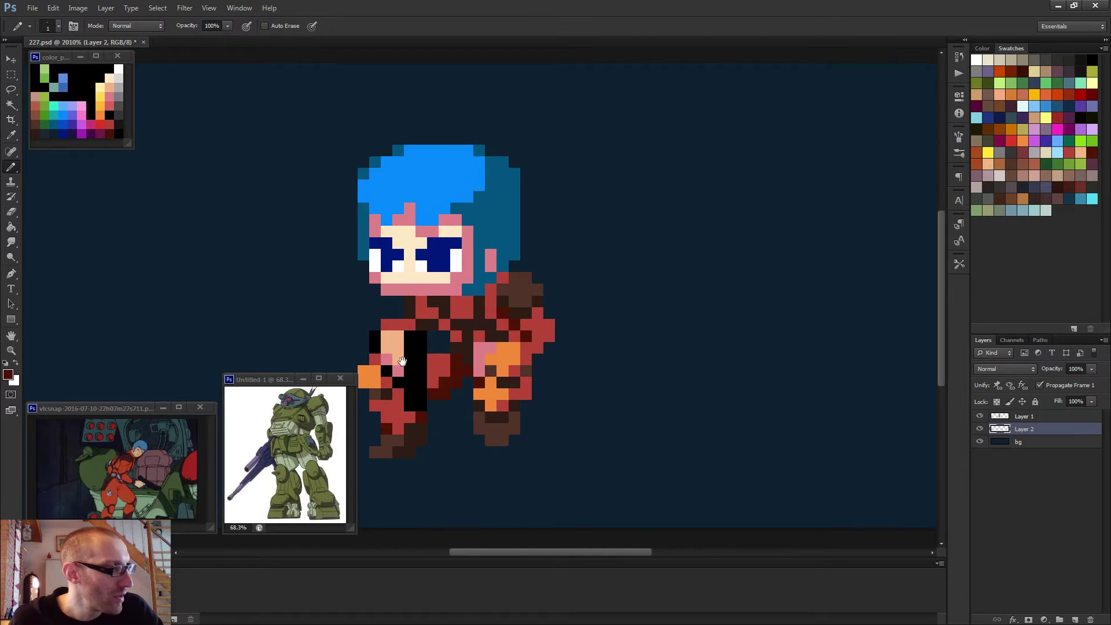
drag(402, 361, 460, 331)
alt+right_click(485, 349)
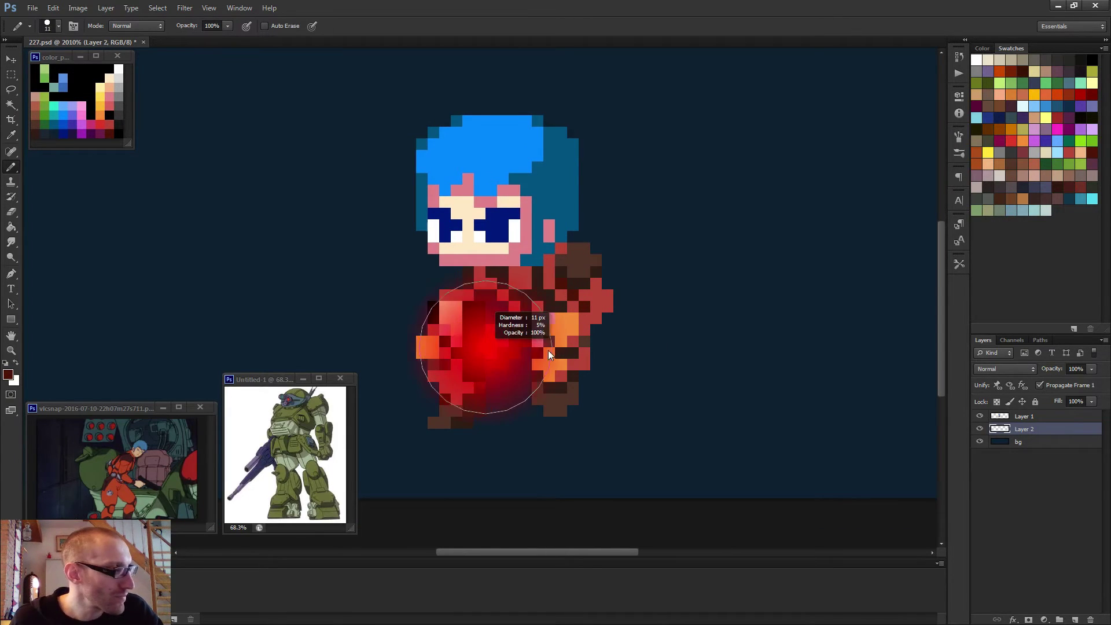
alt+click(50, 116)
alt+right_click(493, 276)
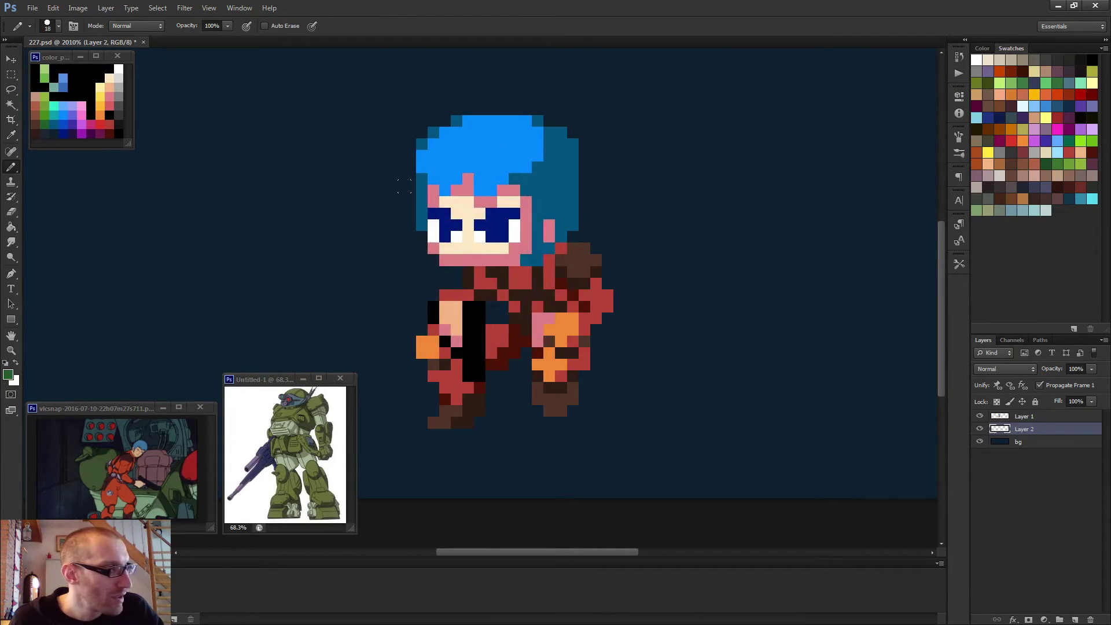
click(497, 289)
click(568, 301)
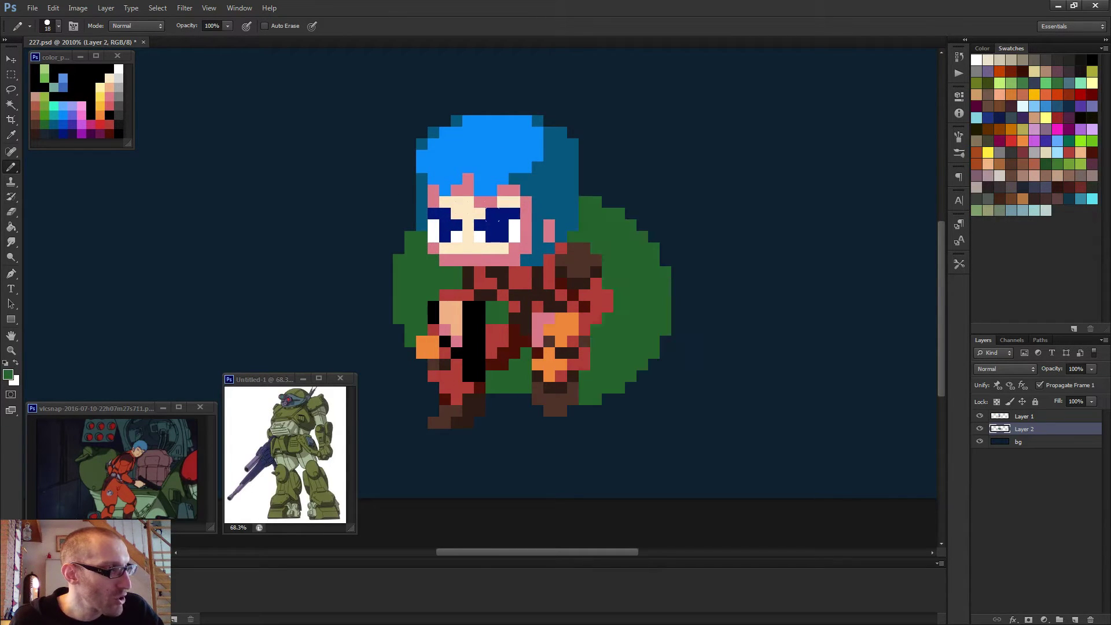
click(497, 335)
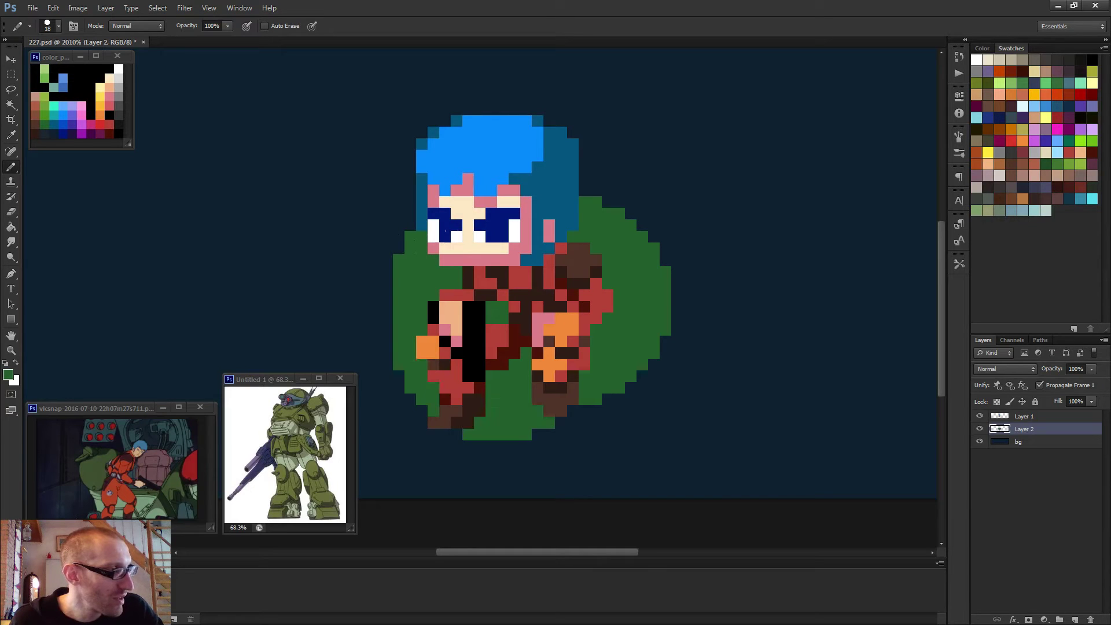
click(544, 336)
click(578, 336)
drag(510, 339, 557, 340)
- Nudge Layer 1 and Layer 2 together a few pixels up on the canvas, returning to the Pencil tool
scroll(558, 340, down, 4)
shift+click(1042, 416)
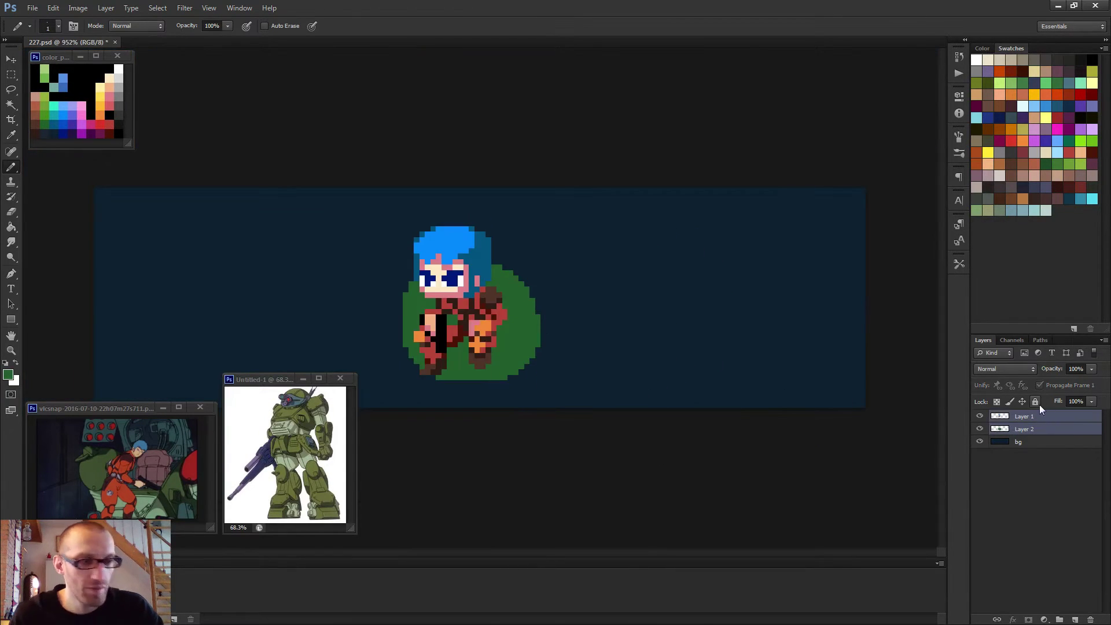
key(v)
key(Up)
key(Up)
key(Up)
key(Up)
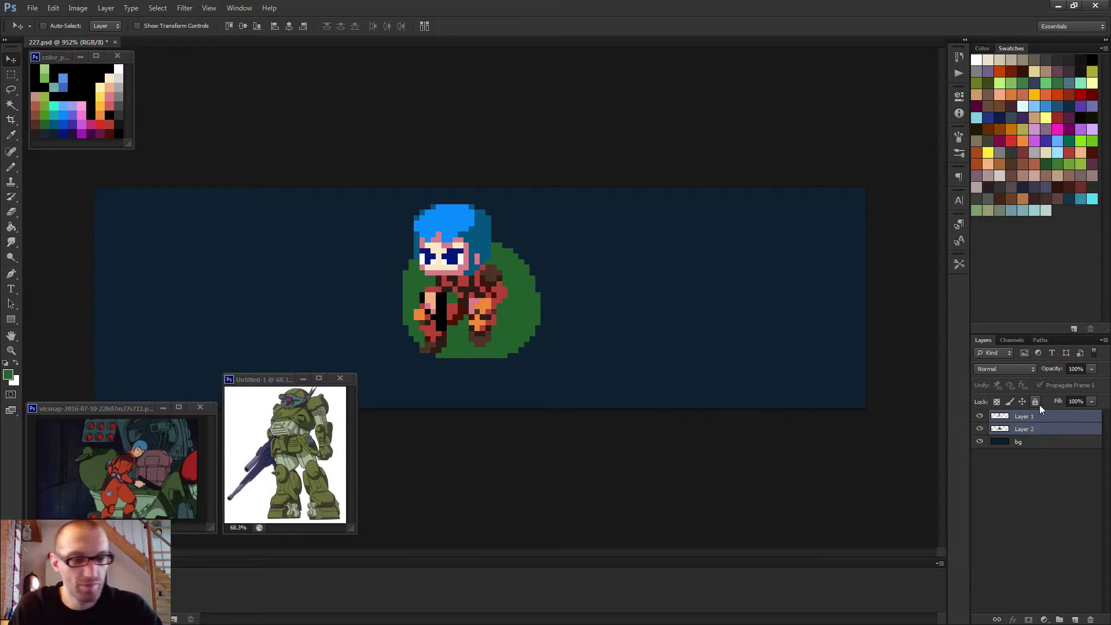
key(b)
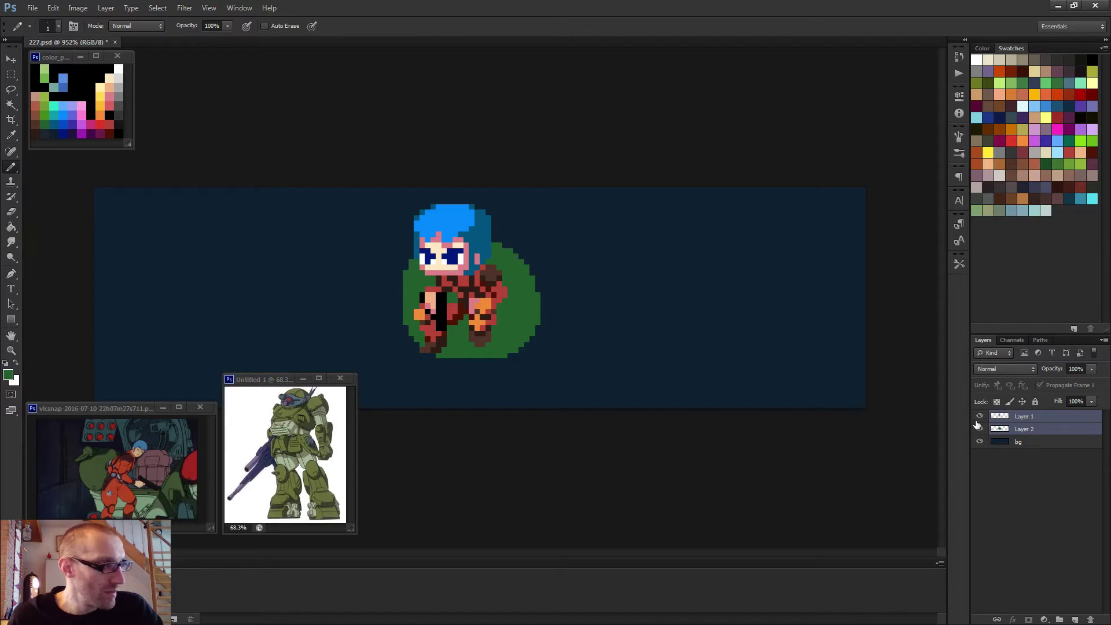
- Extend the dark green mass upward behind the back of the head on Layer 2
click(1034, 429)
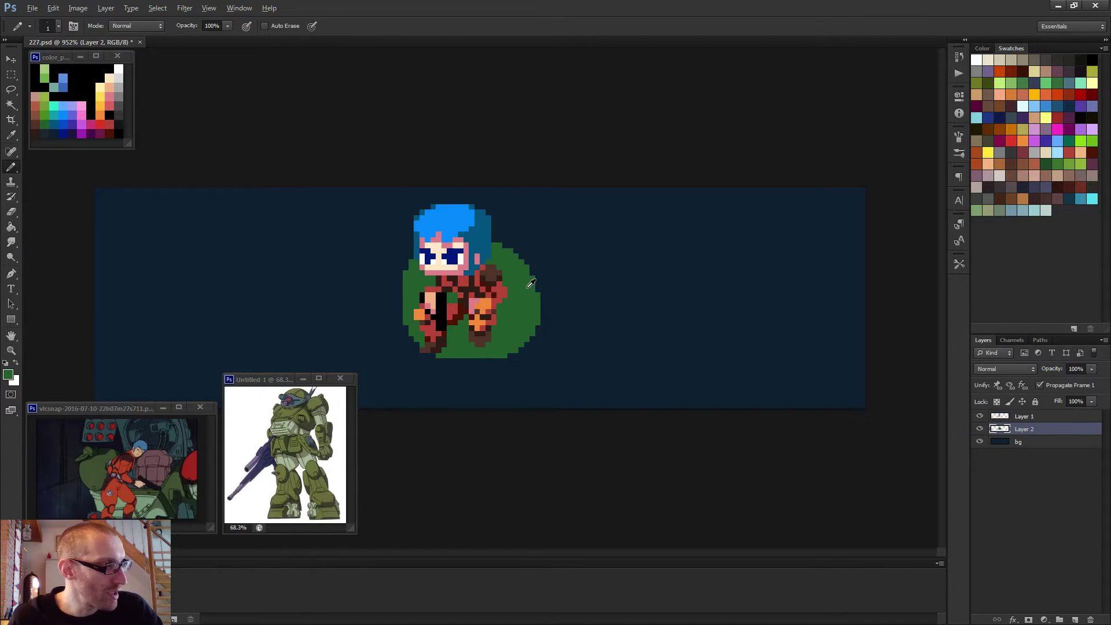
alt+drag(524, 288, 556, 294)
drag(469, 248, 504, 254)
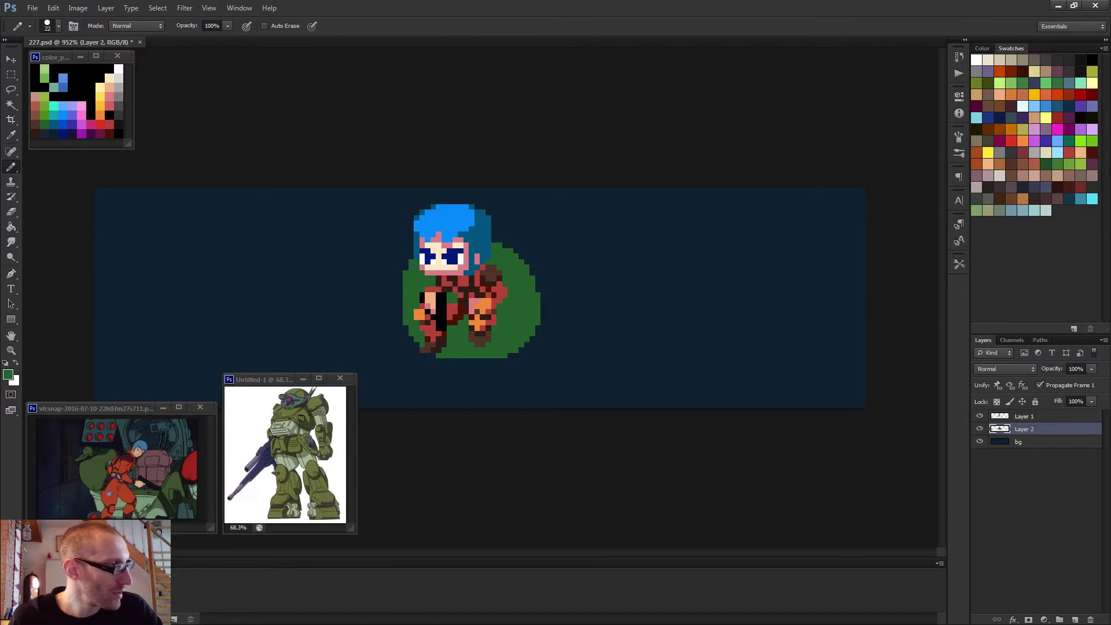
click(475, 259)
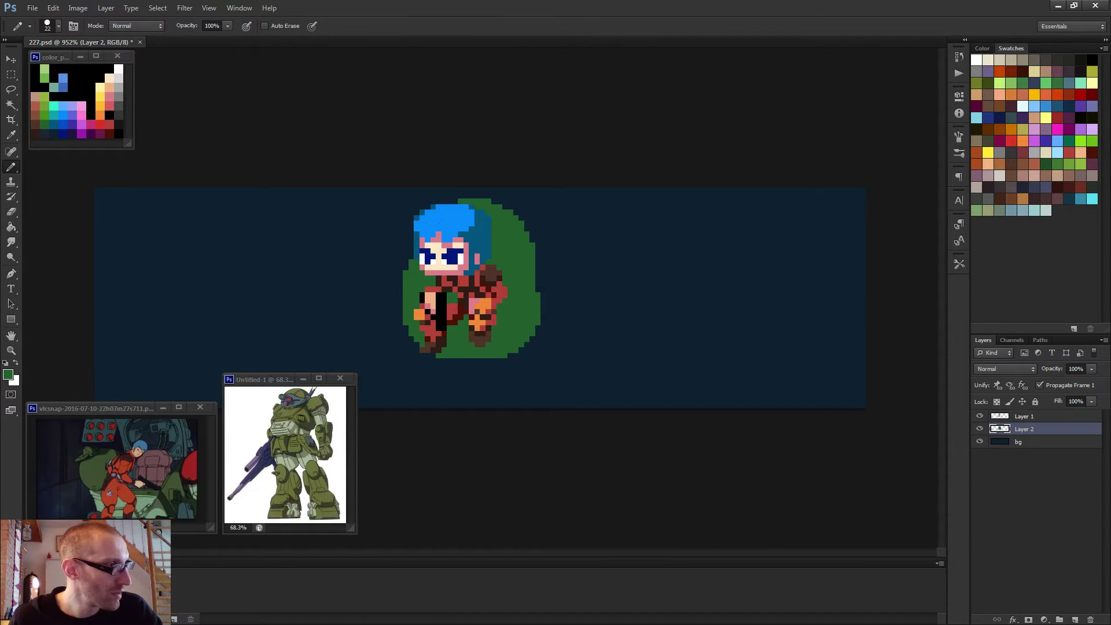
- Paint bright green areas across the middle of the dark green mass, on both sides of the character
scroll(480, 291, up, 2)
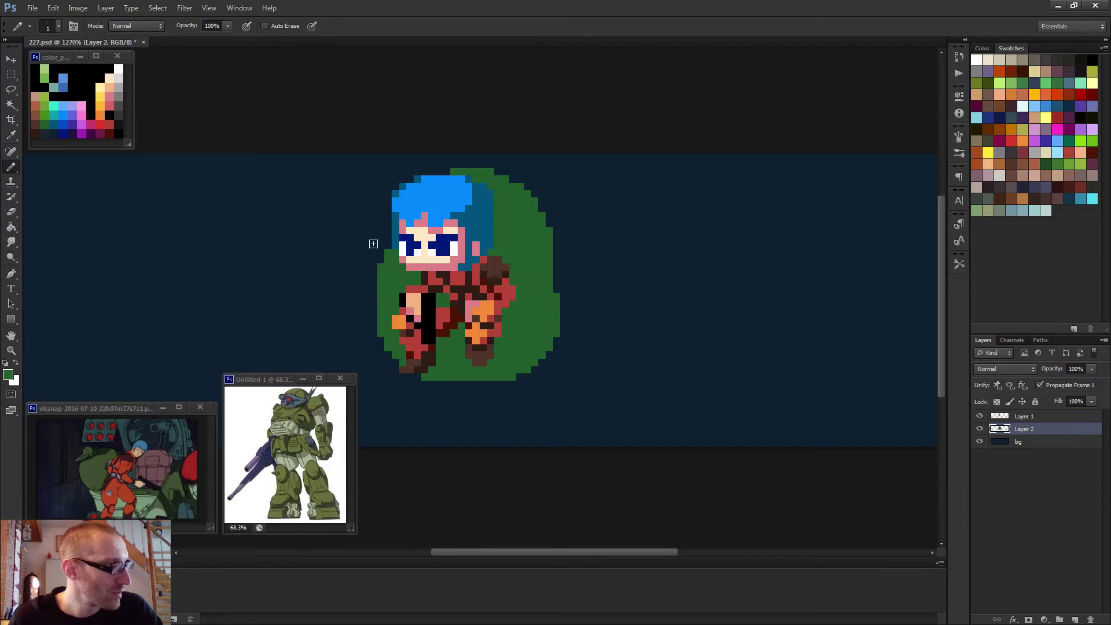
alt+click(52, 117)
key(bracketright)
key(bracketright)
key(bracketright)
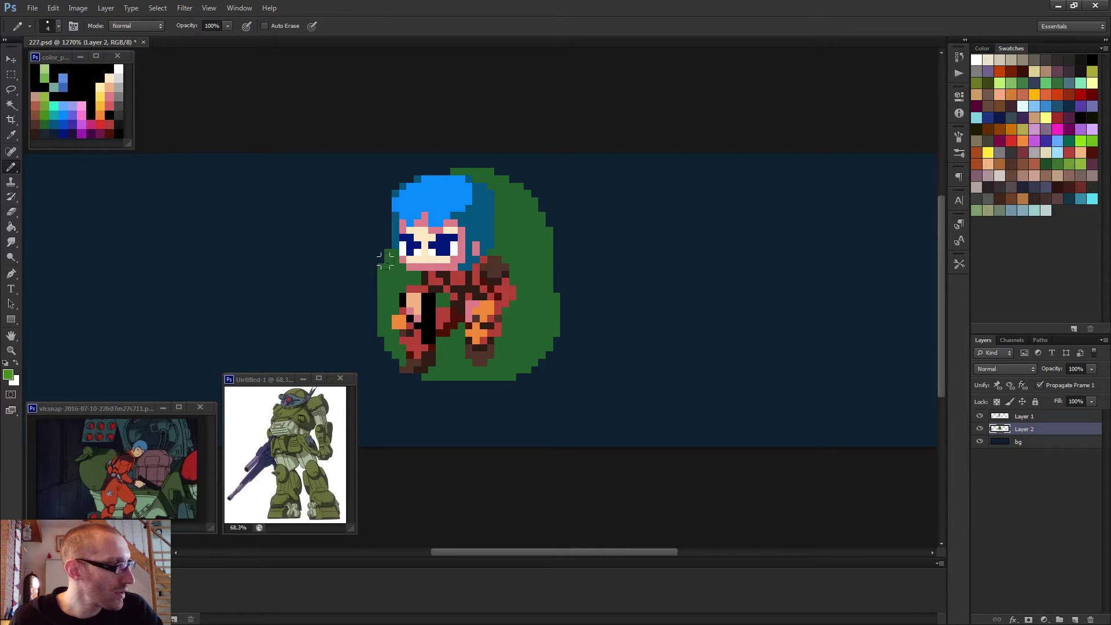
mouse_move(385, 261)
mouse_down()
mouse_move(408, 275)
mouse_move(480, 279)
mouse_move(527, 271)
mouse_move(538, 250)
mouse_move(524, 274)
mouse_move(539, 304)
mouse_move(416, 305)
mouse_move(385, 283)
mouse_move(385, 297)
mouse_up()
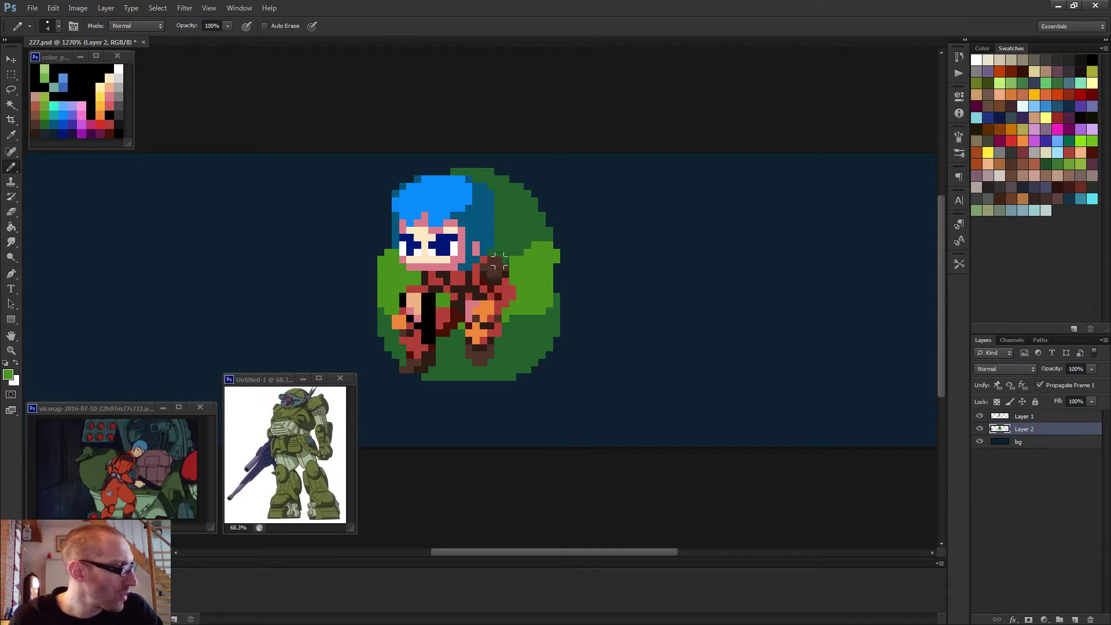
- Try filling the gaps under the chin and between the legs with black sampled from the gun
alt+click(435, 310)
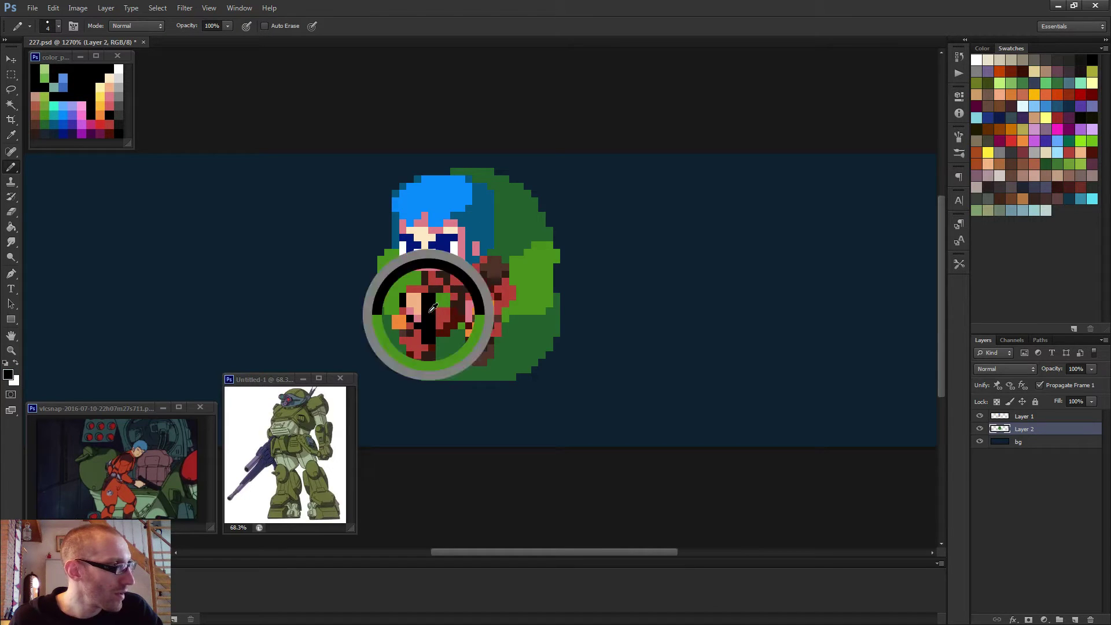
mouse_move(438, 293)
mouse_down()
mouse_move(423, 268)
mouse_move(436, 262)
mouse_move(410, 271)
mouse_move(404, 260)
mouse_up()
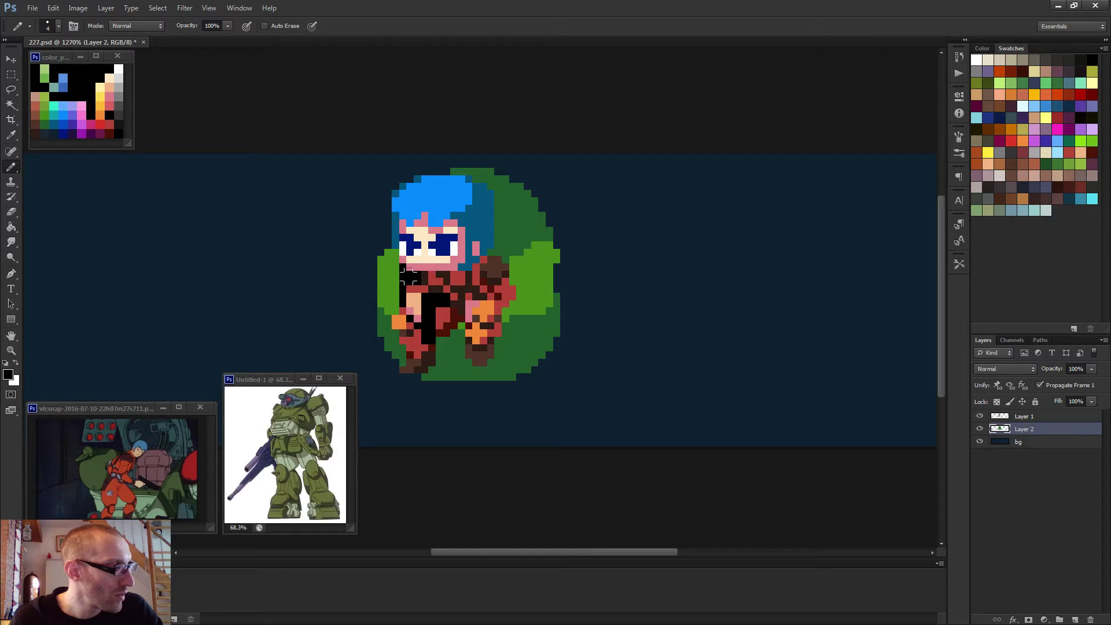
key(ctrl+z)
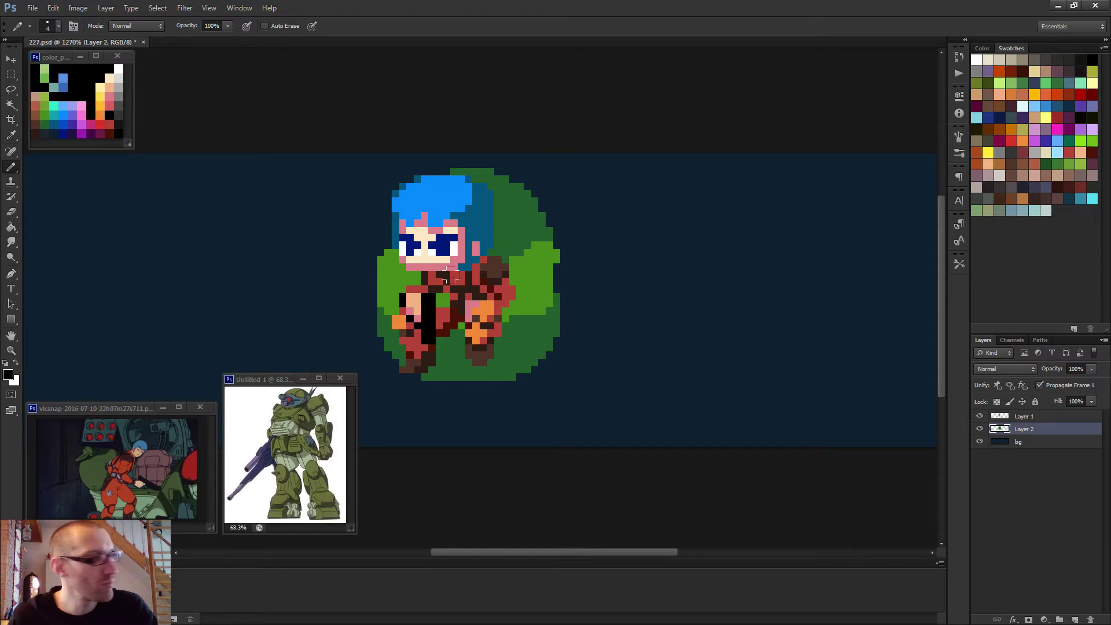
click(437, 291)
drag(429, 280, 416, 278)
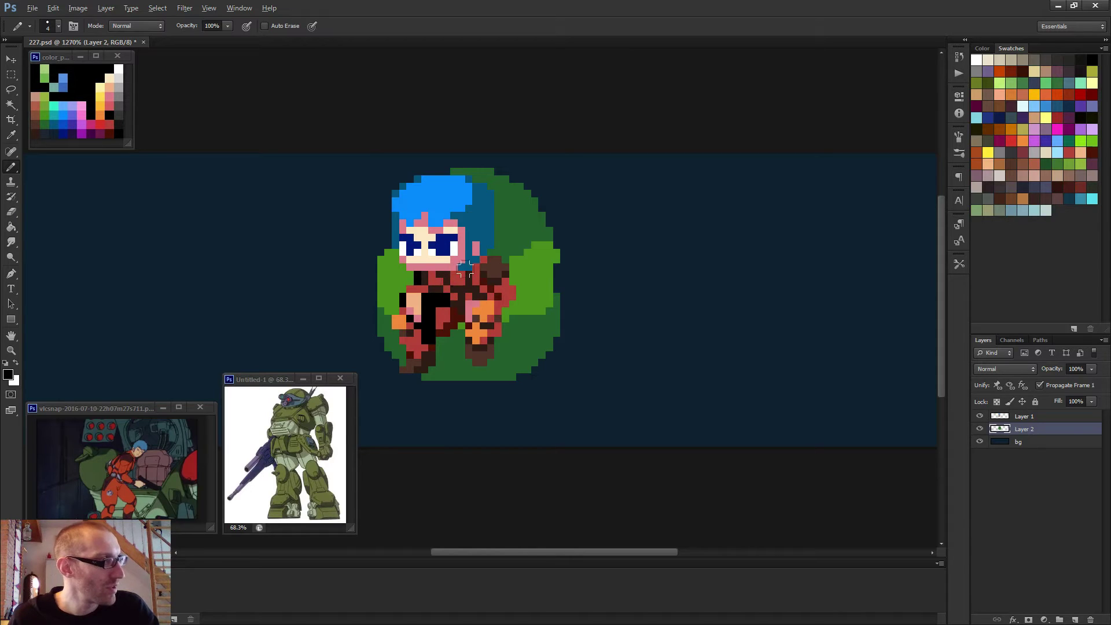
key(bracketleft)
key(bracketleft)
key(bracketleft)
- Undo the black strokes and the latest bright green strokes on Layer 2
scroll(434, 308, up, 2)
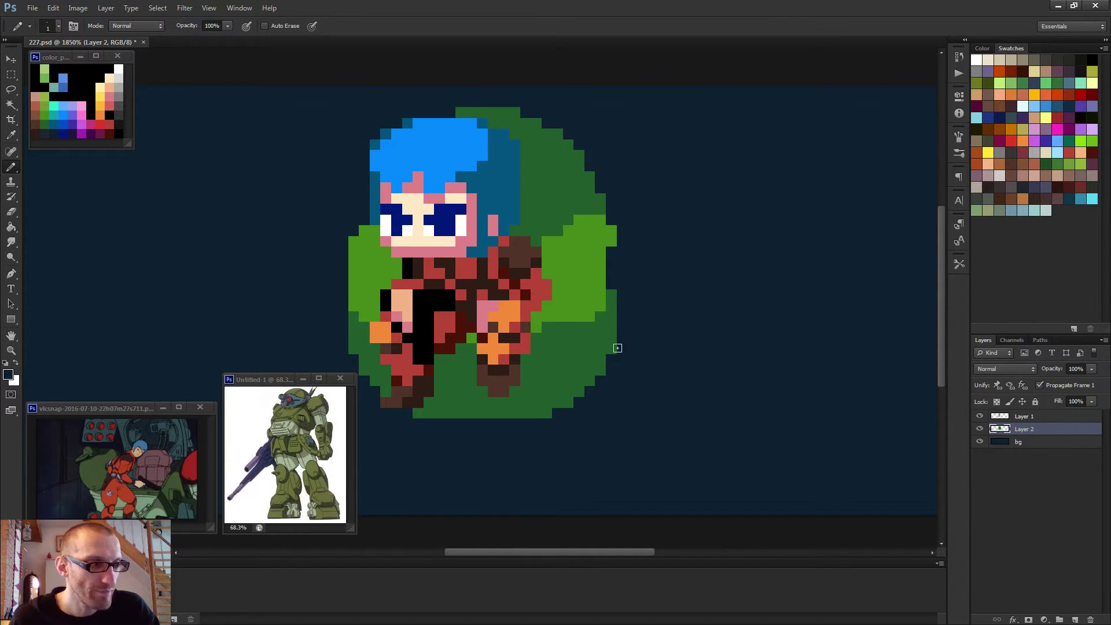
key(ctrl+alt+z)
key(ctrl+alt+z)
key(ctrl+space)
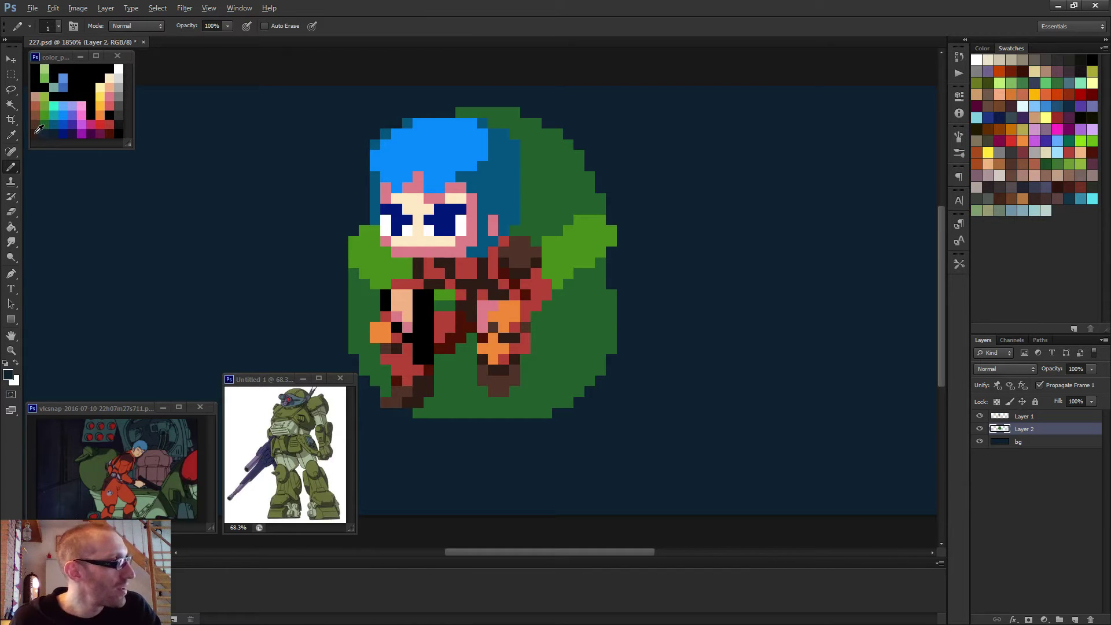
- Fill the gap beside the gun and the area below the chin with black, using a larger pencil
key(alt)
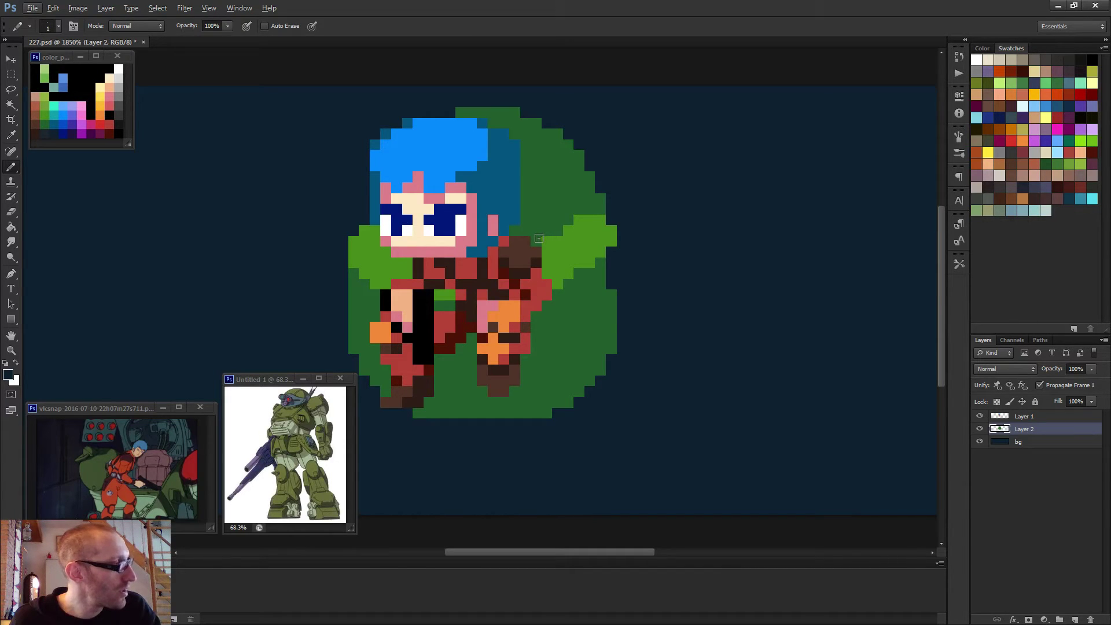
alt+click(90, 89)
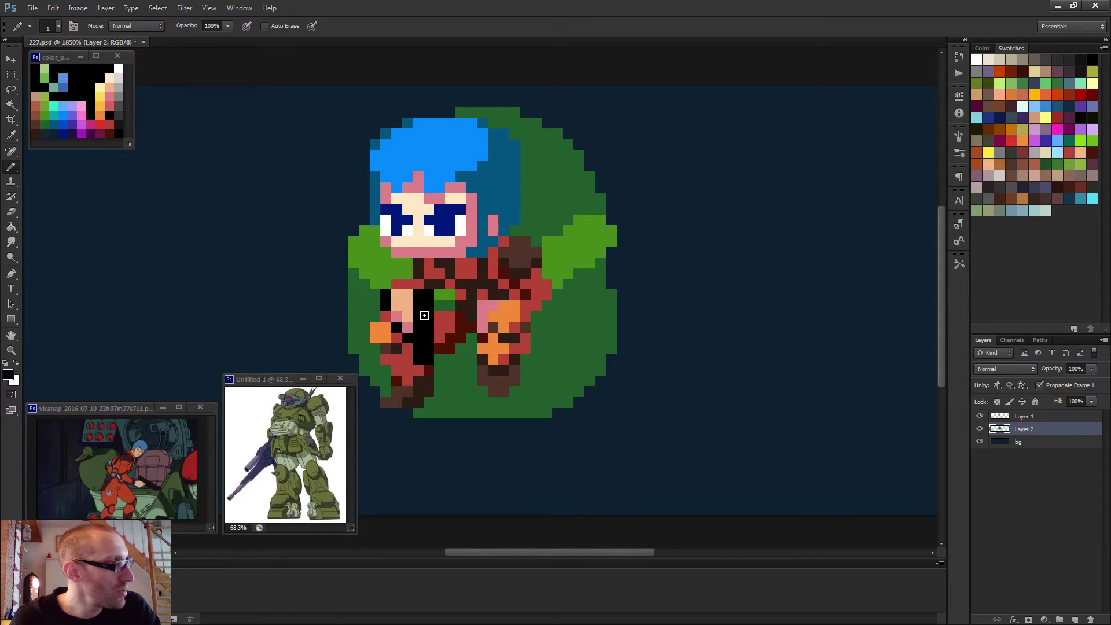
key(bracketright)
key(bracketright)
key(bracketright)
click(435, 301)
drag(407, 274, 389, 247)
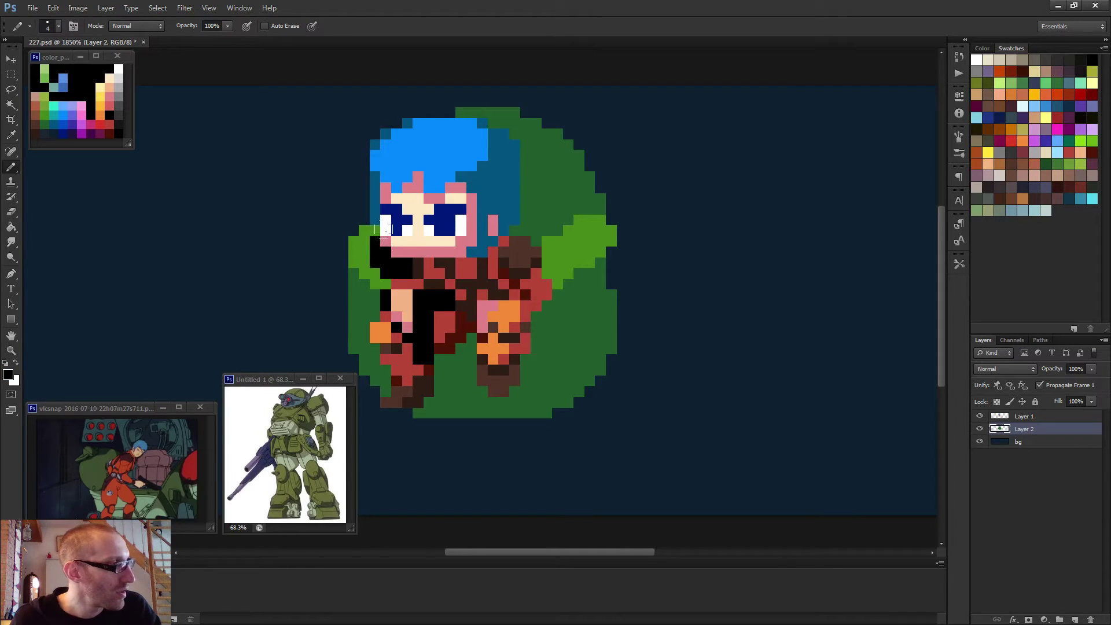
- Paint a black opening in the green mass behind the back hair, reaching down to the rear shoulder
mouse_move(525, 158)
mouse_down()
mouse_move(517, 224)
mouse_move(556, 185)
mouse_move(530, 162)
mouse_up()
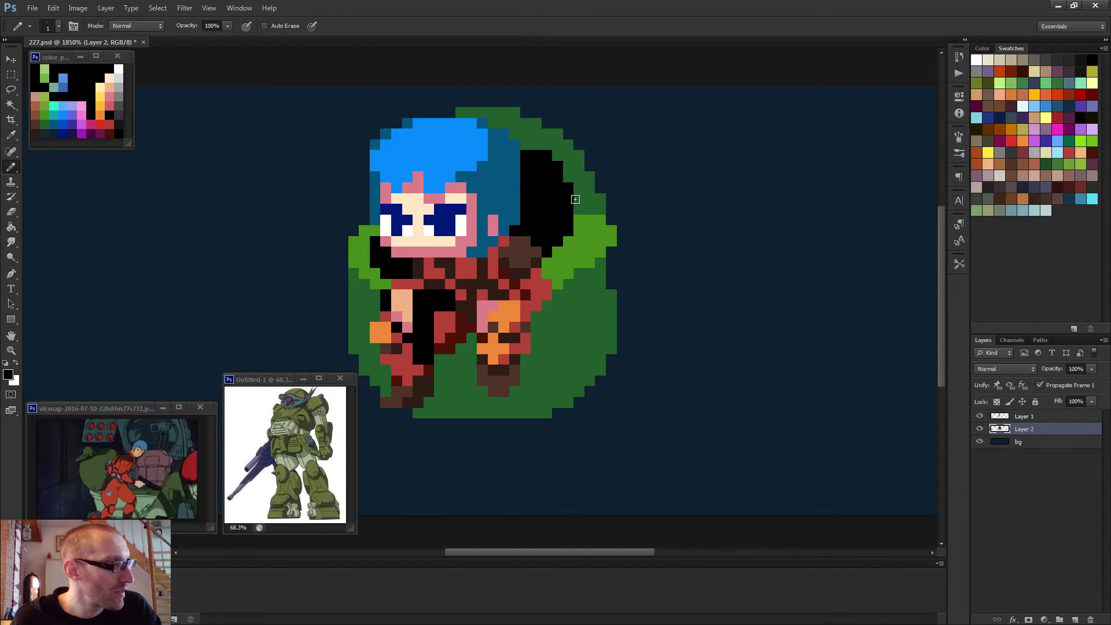
scroll(576, 199, down, 5)
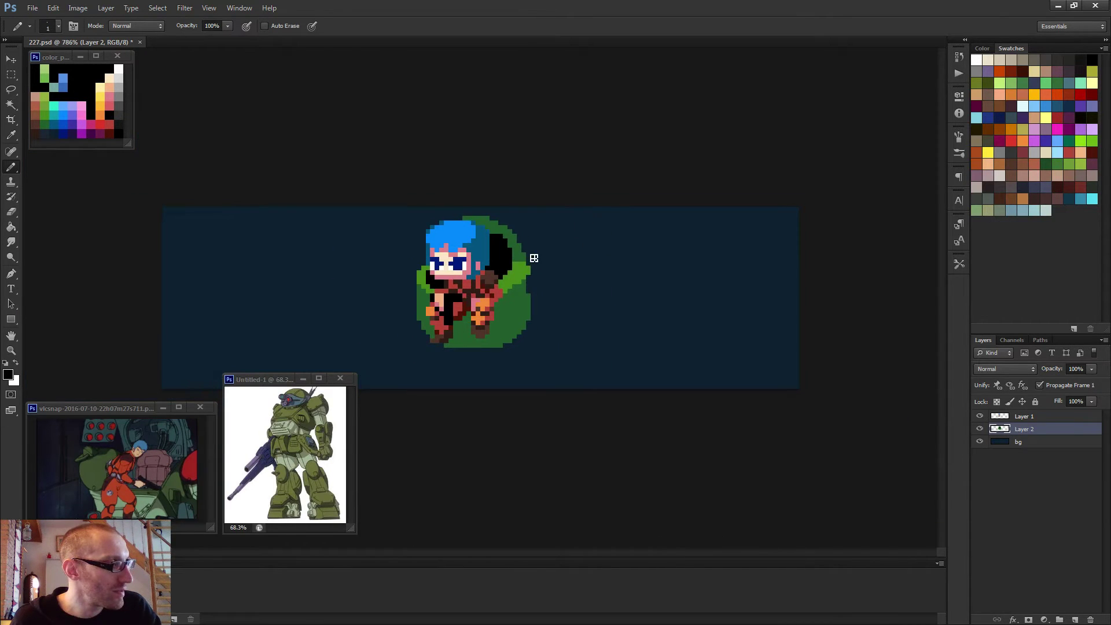
scroll(488, 290, up, 3)
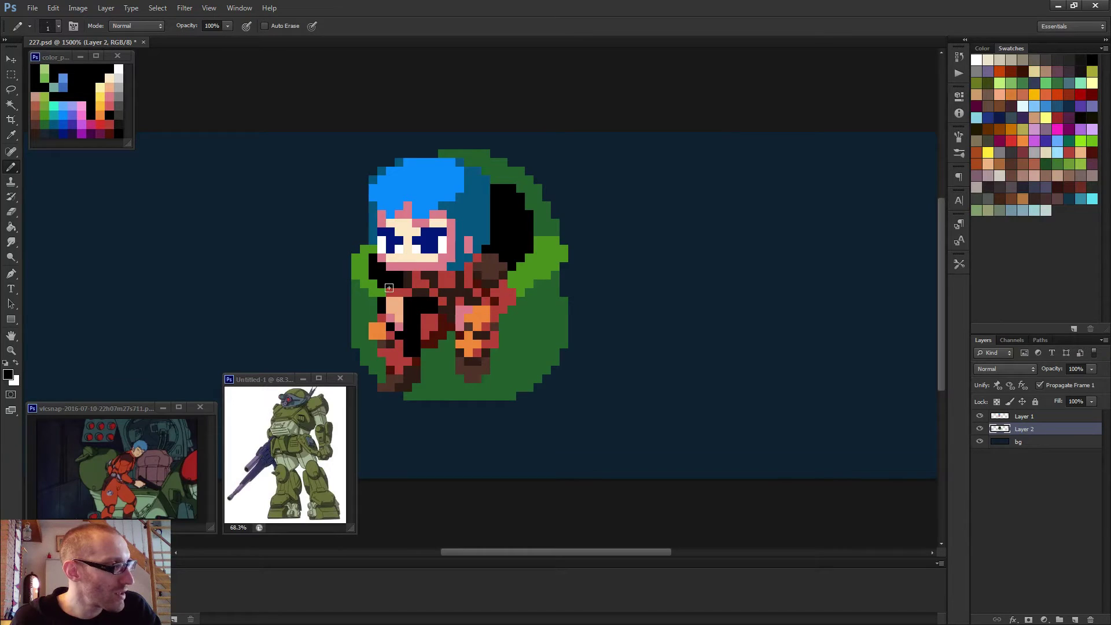
mouse_move(514, 294)
mouse_down()
mouse_move(510, 268)
mouse_move(523, 288)
mouse_move(537, 246)
mouse_move(536, 263)
mouse_move(526, 199)
mouse_up()
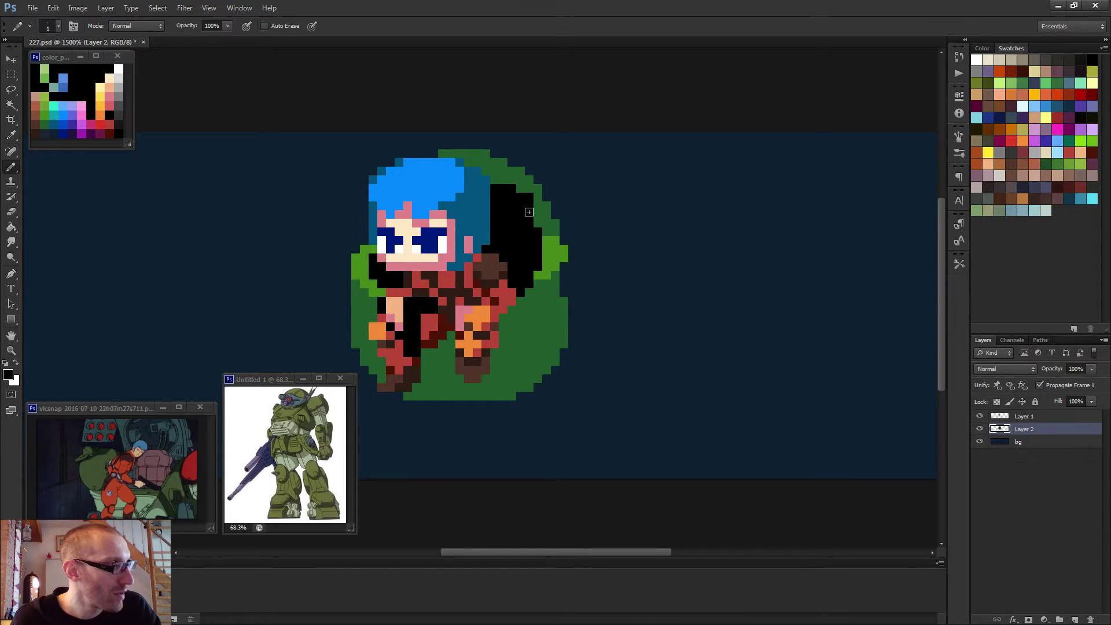
- Sample the dark green and paint over the inner bright green pixels beside the black area below the chin
scroll(529, 212, down, 10)
scroll(506, 288, up, 10)
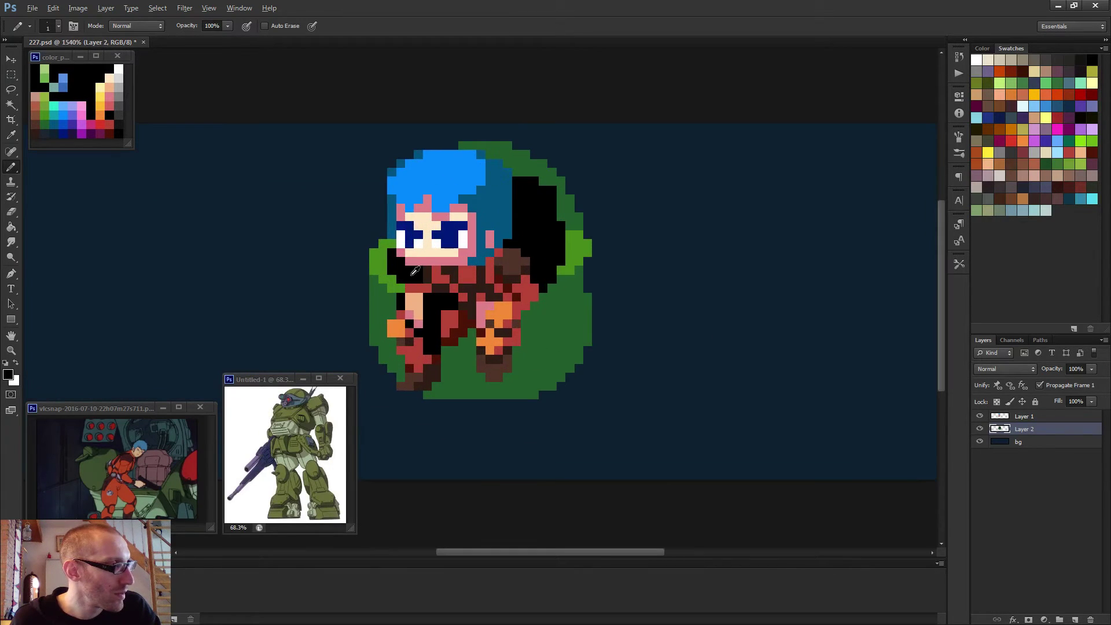
alt+click(387, 296)
drag(392, 243, 387, 284)
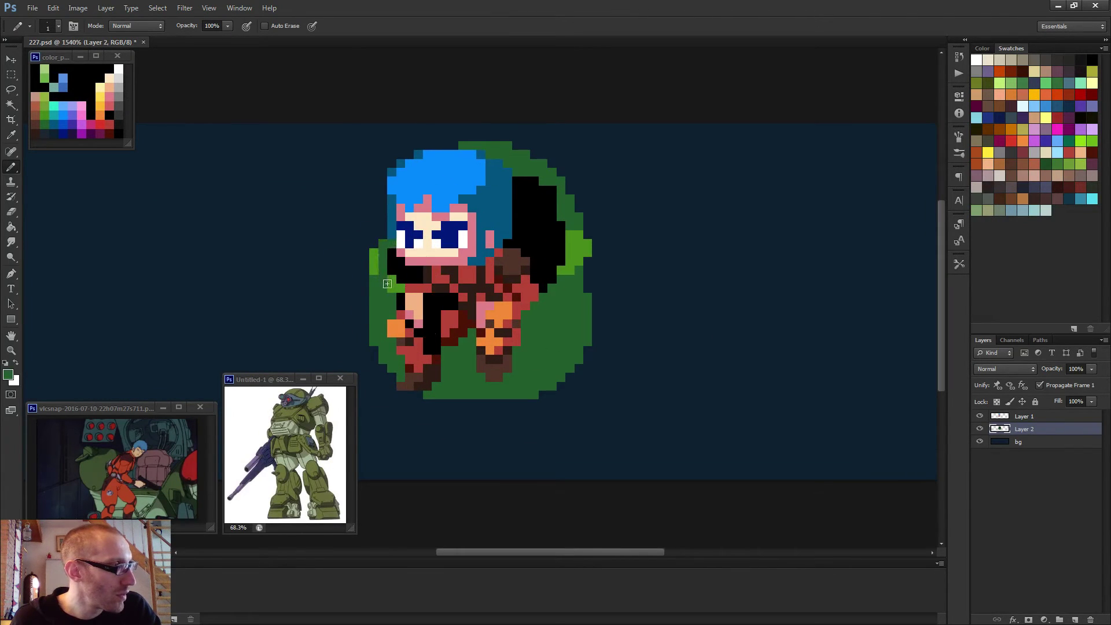
- Sample the pinkish tan from the palette image and paint the lower mech area around the pilot's legs with a larger pencil
scroll(458, 325, down, 4)
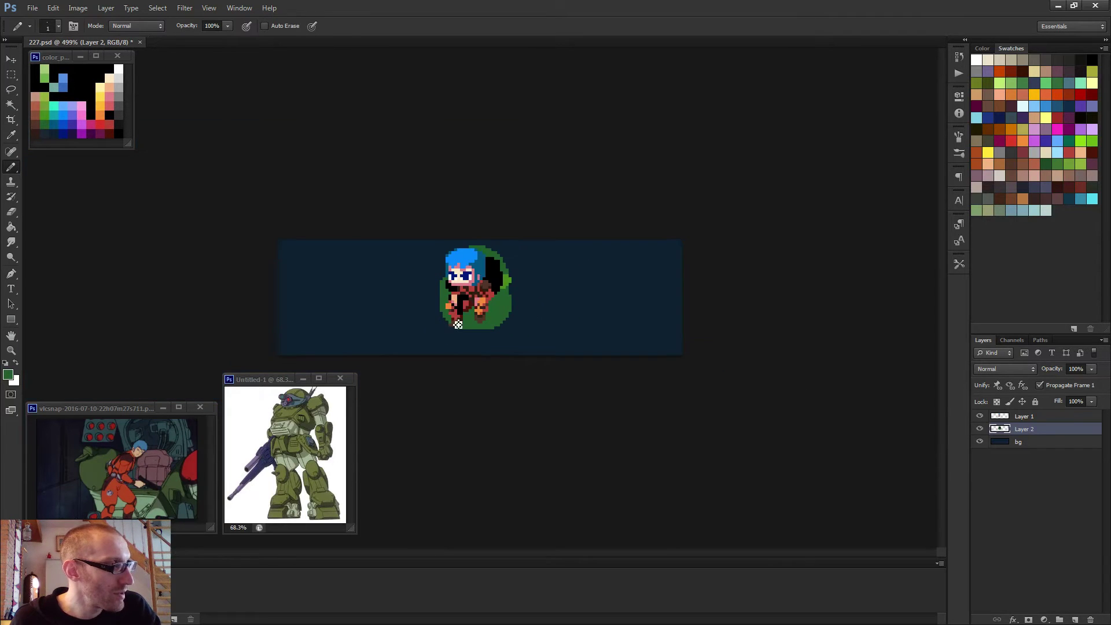
scroll(458, 324, down, 2)
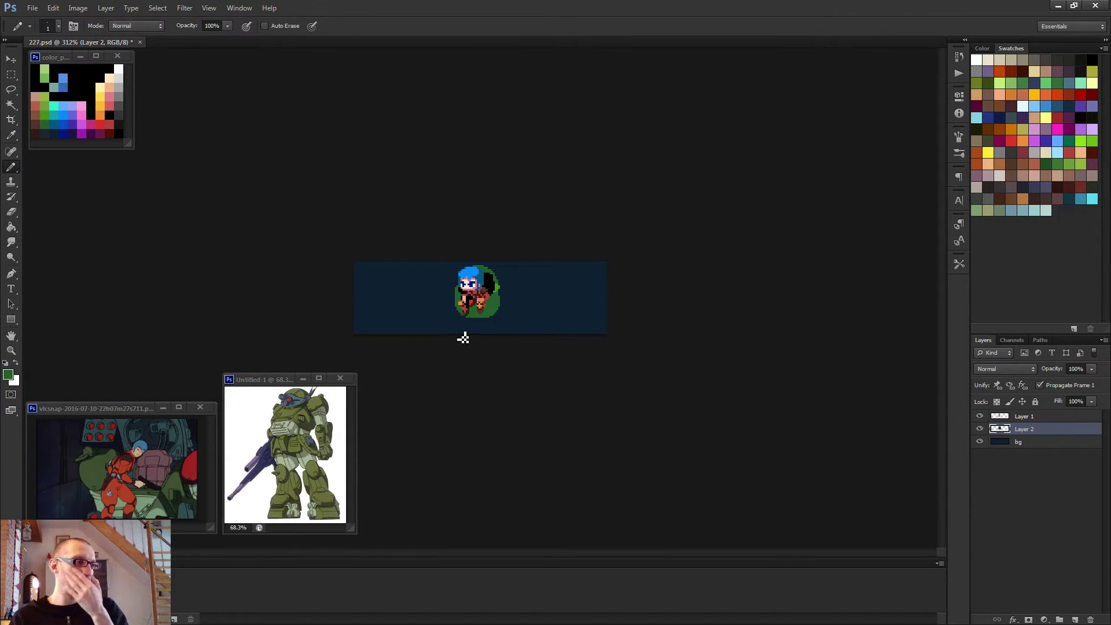
scroll(474, 314, up, 4)
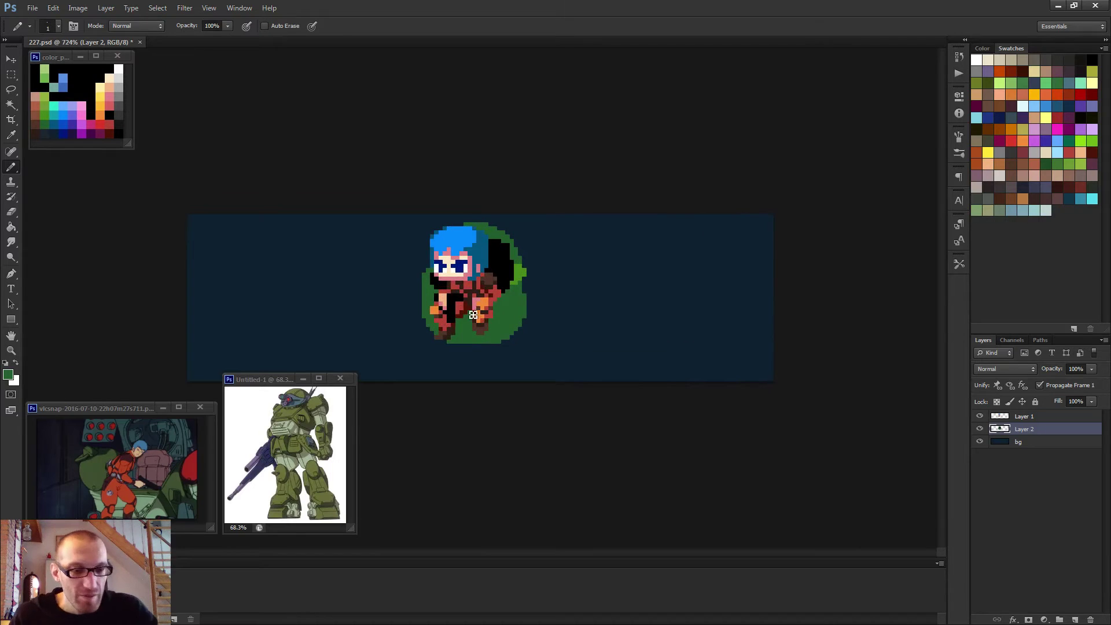
scroll(473, 314, up, 2)
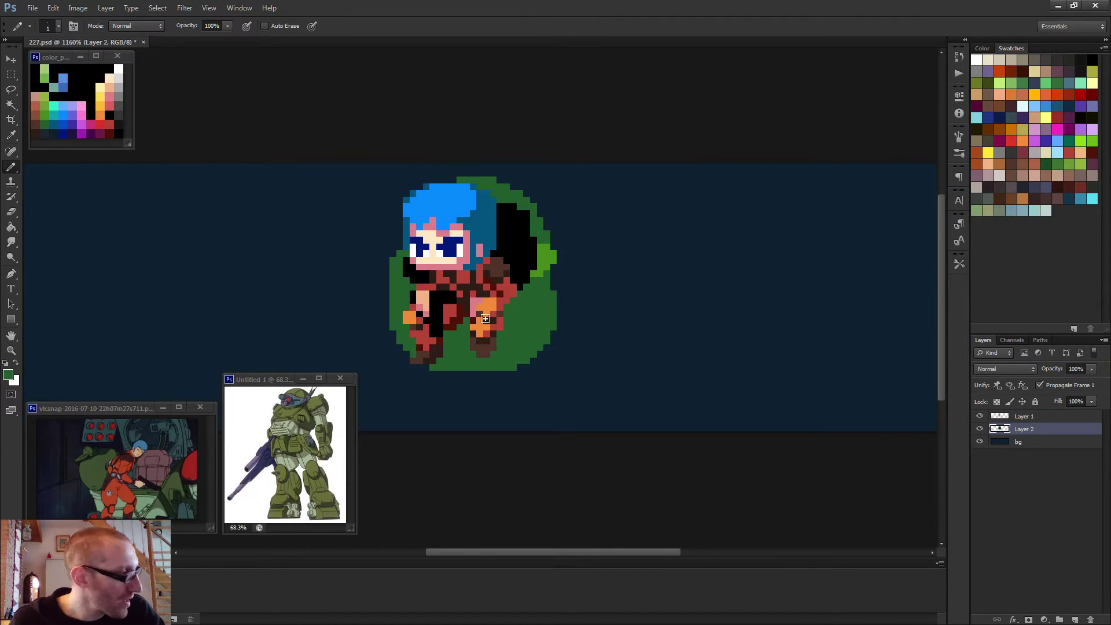
alt+click(34, 96)
mouse_move(450, 325)
mouse_down()
mouse_move(495, 322)
mouse_move(412, 321)
mouse_move(406, 308)
mouse_move(418, 329)
mouse_move(406, 326)
mouse_move(406, 337)
mouse_move(421, 347)
mouse_move(491, 346)
mouse_move(436, 363)
mouse_move(489, 363)
mouse_move(503, 313)
mouse_up()
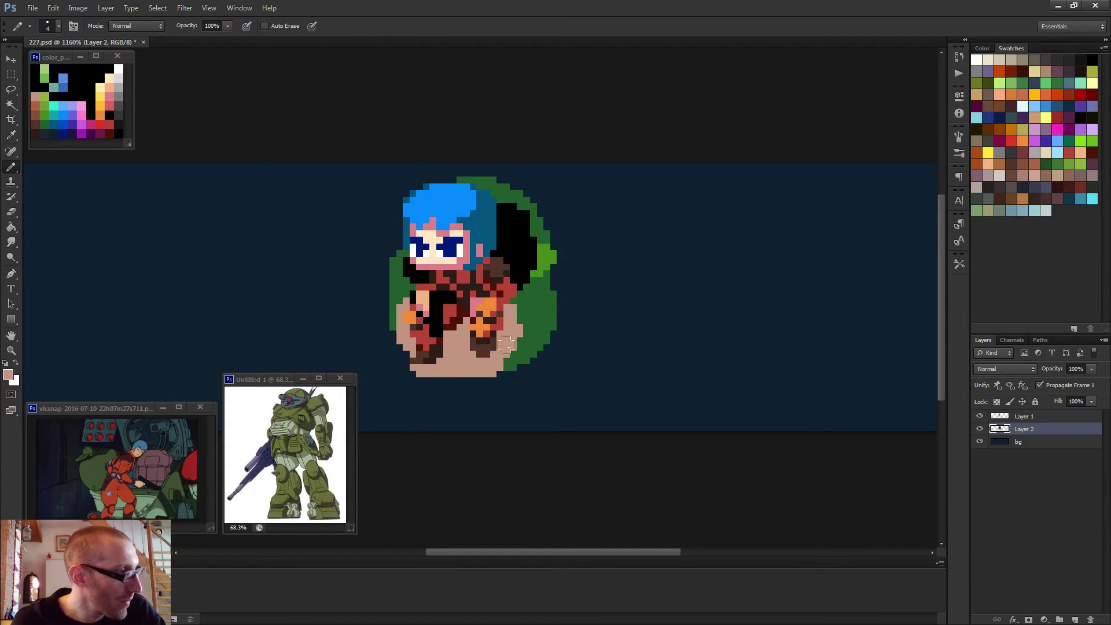
mouse_move(515, 311)
mouse_down()
mouse_move(524, 350)
mouse_move(505, 370)
mouse_up()
scroll(537, 361, down, 5)
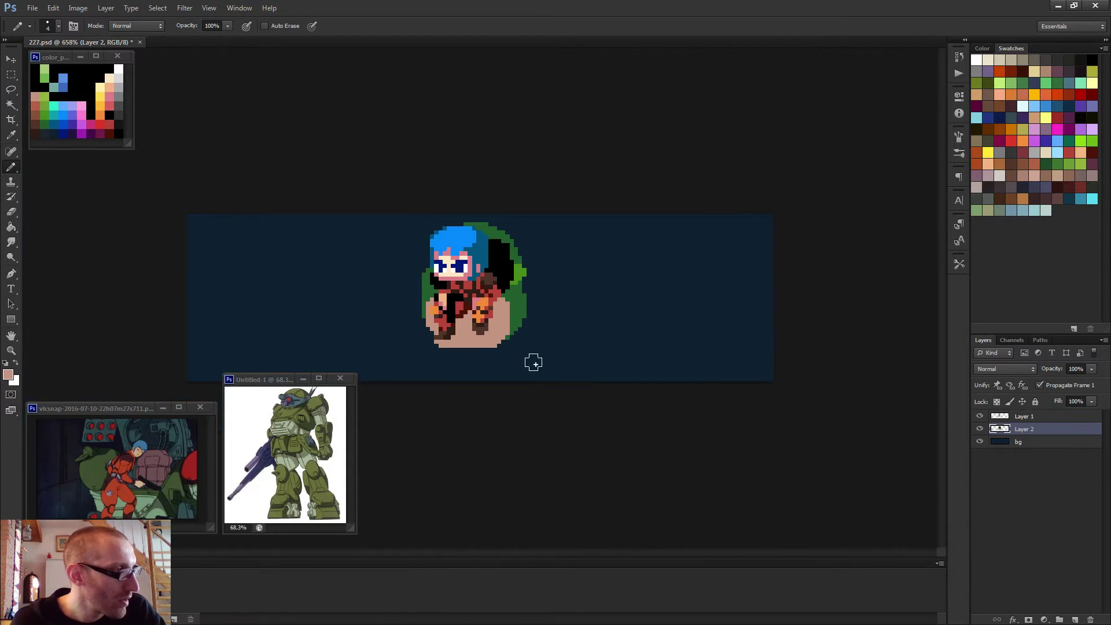
- Outline a brown shadow on the rear side of the tan area with a 1-pixel pencil and fill it with the same brown
key(bracketleft)
key(bracketleft)
key(bracketleft)
scroll(436, 336, up, 2)
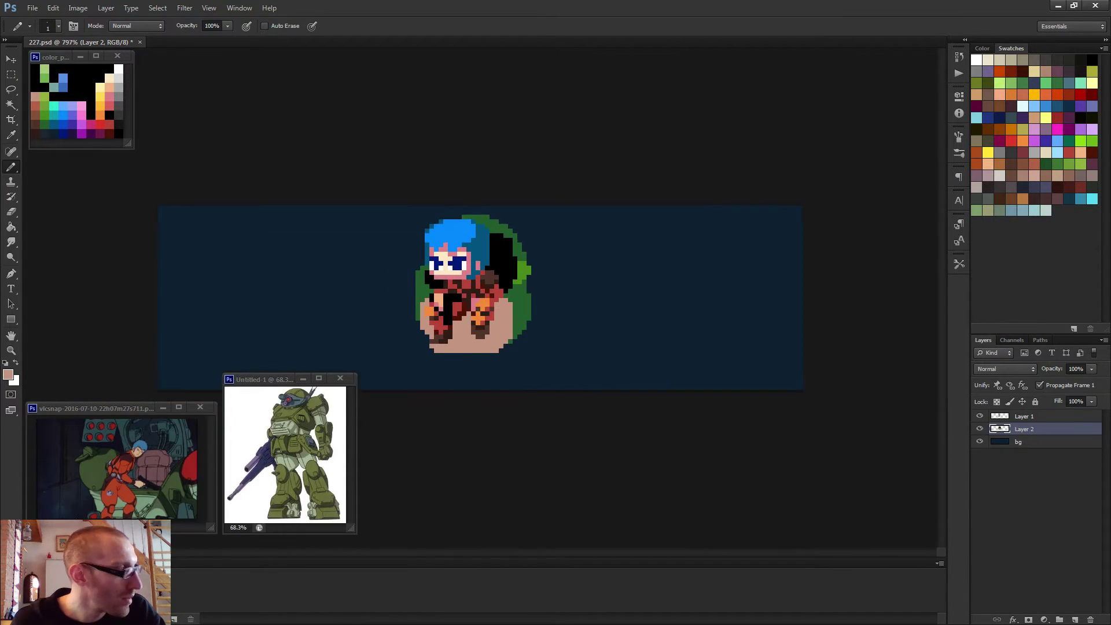
alt+click(37, 100)
scroll(536, 345, up, 2)
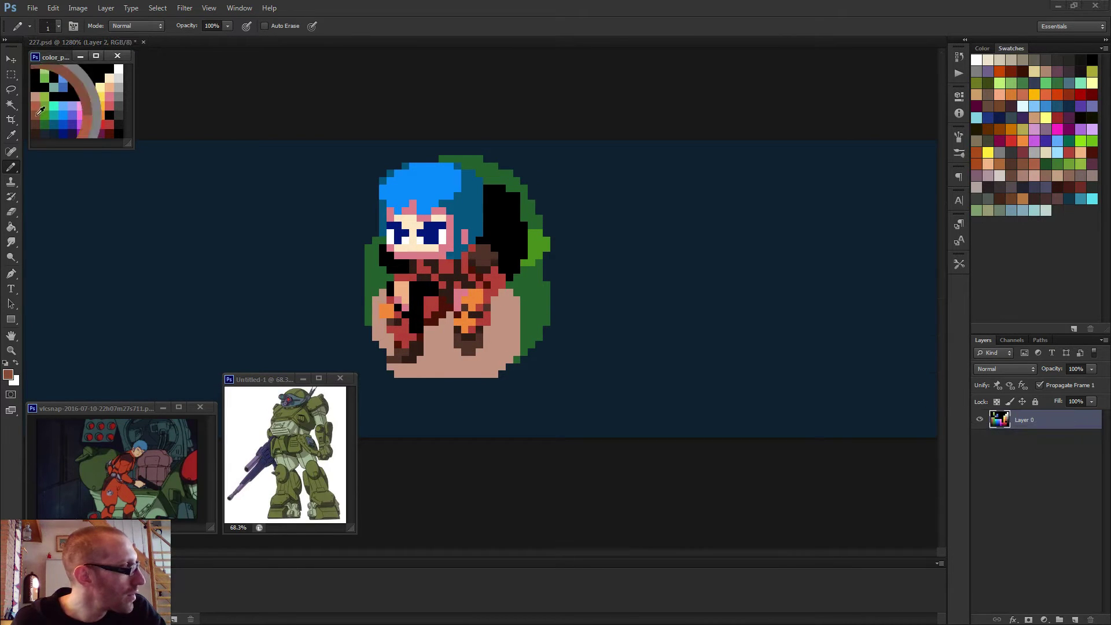
click(495, 374)
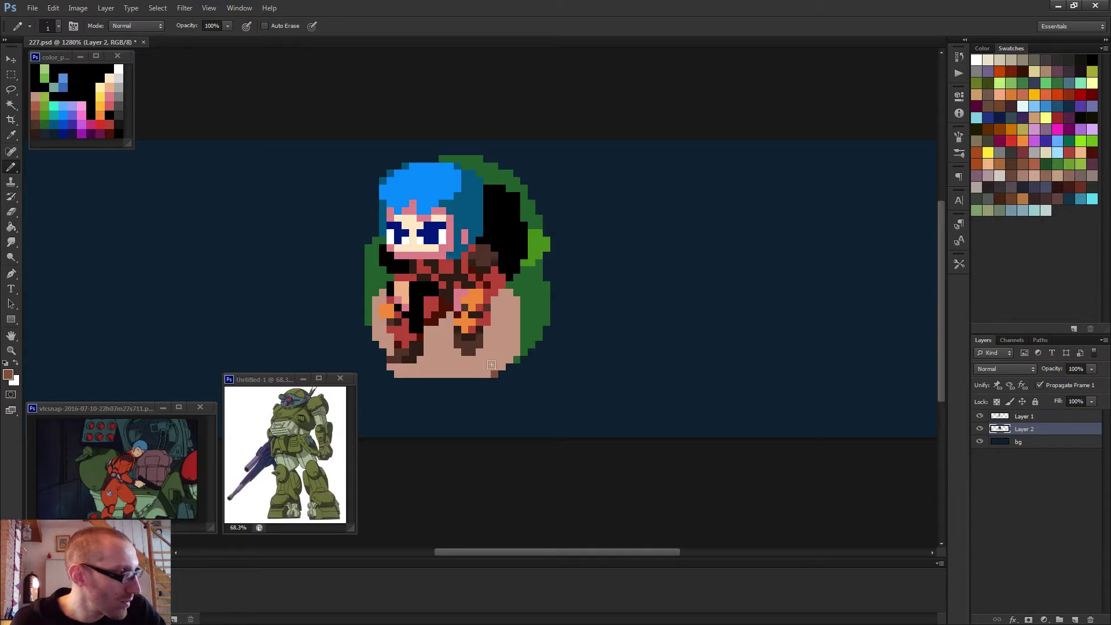
click(489, 364)
drag(512, 296, 490, 347)
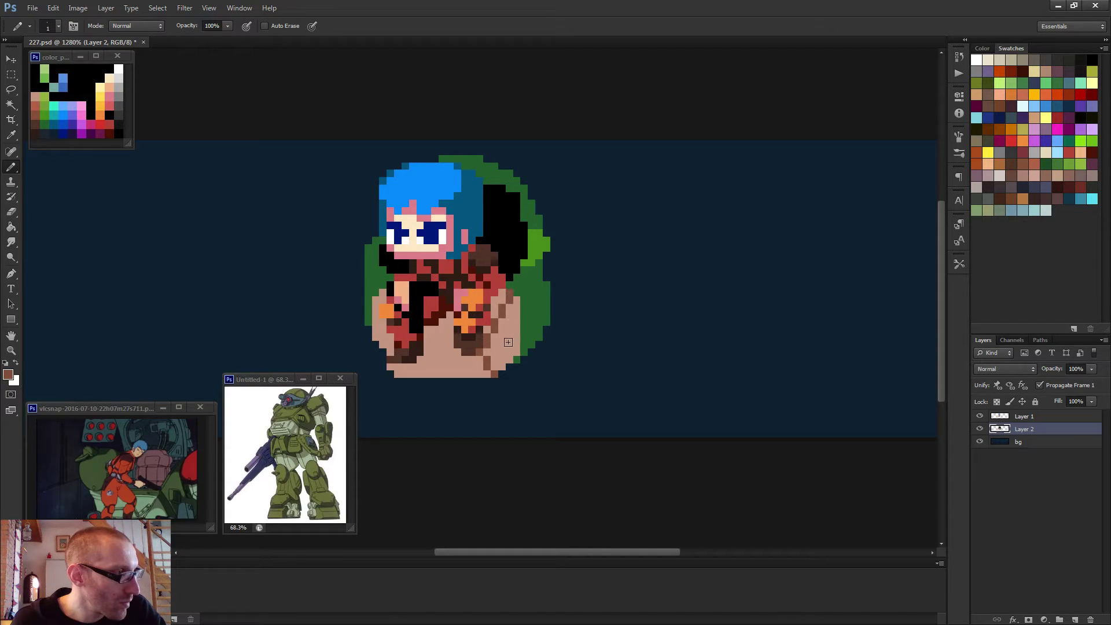
key(g)
scroll(531, 375, down, 5)
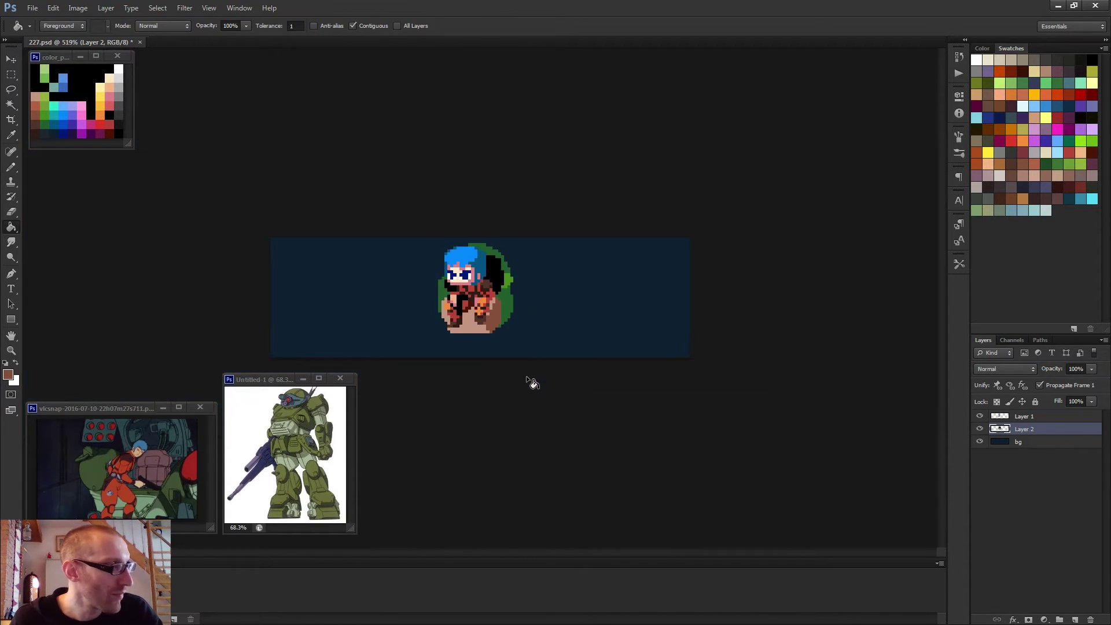
scroll(527, 382, down, 1)
scroll(489, 362, up, 4)
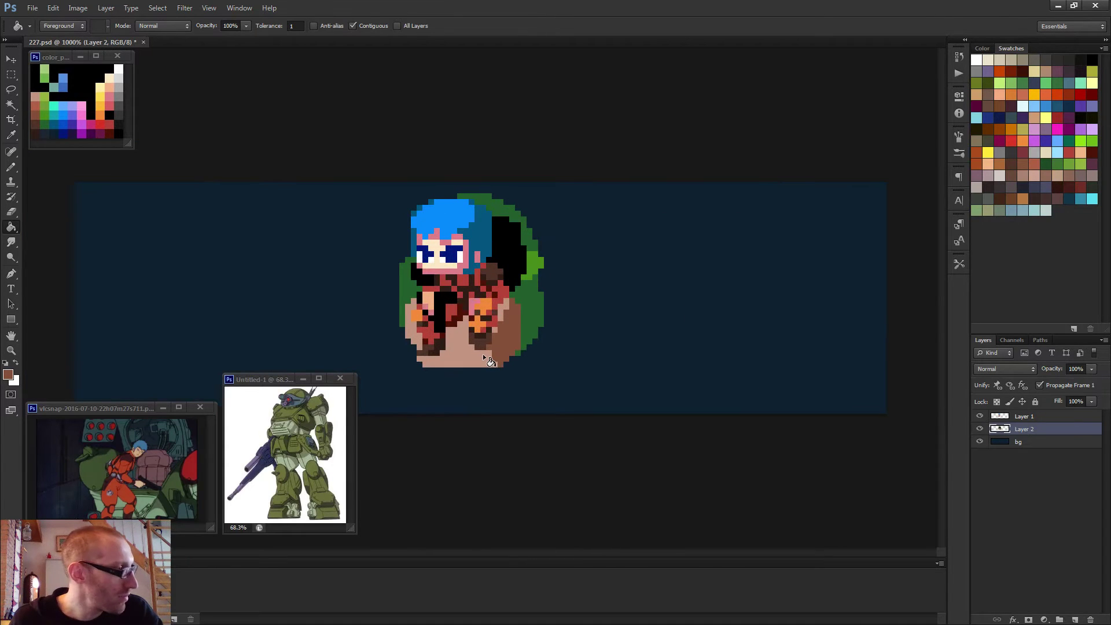
- Draw a brown line beneath the pilot's boots across the tan area, linking the rear shadow to the front edge
key(b)
scroll(481, 352, up, 2)
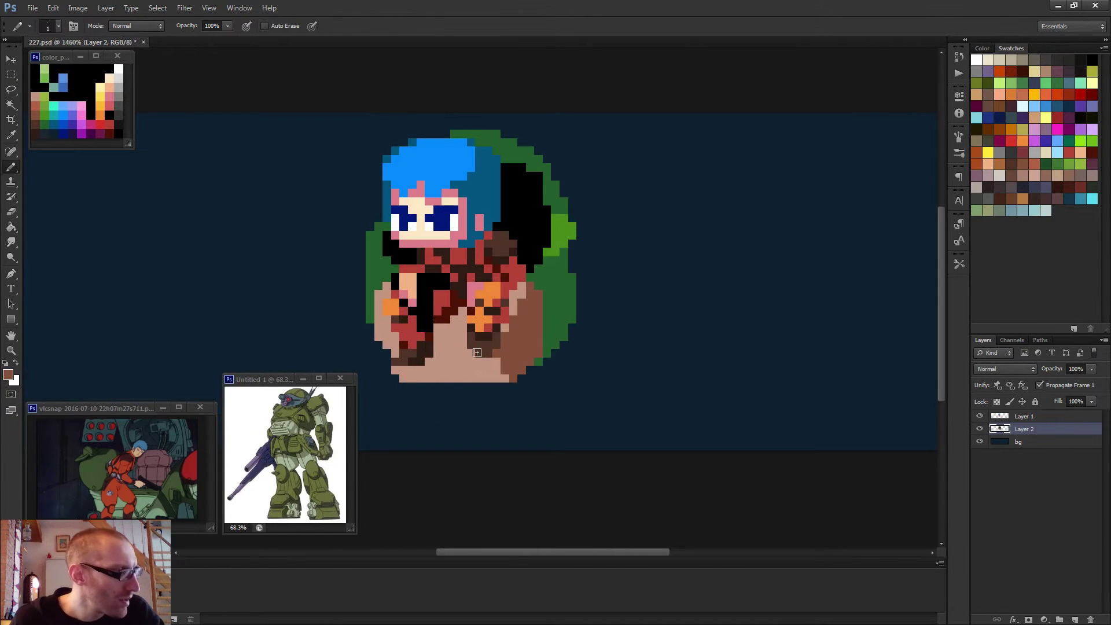
drag(473, 354, 401, 370)
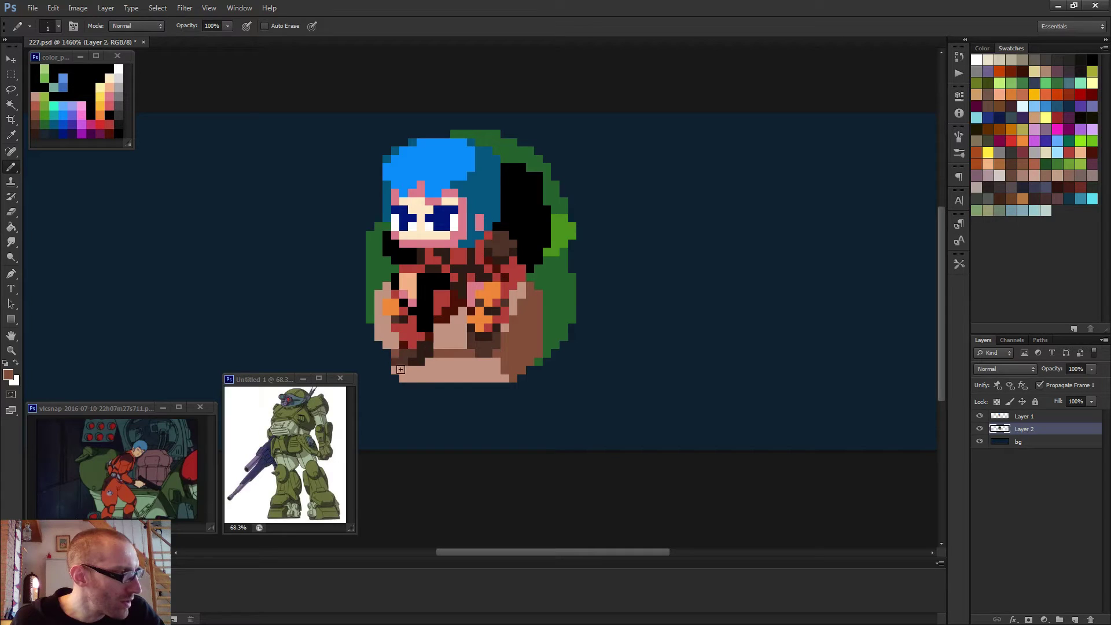
key(g)
click(434, 373)
key(ctrl+z)
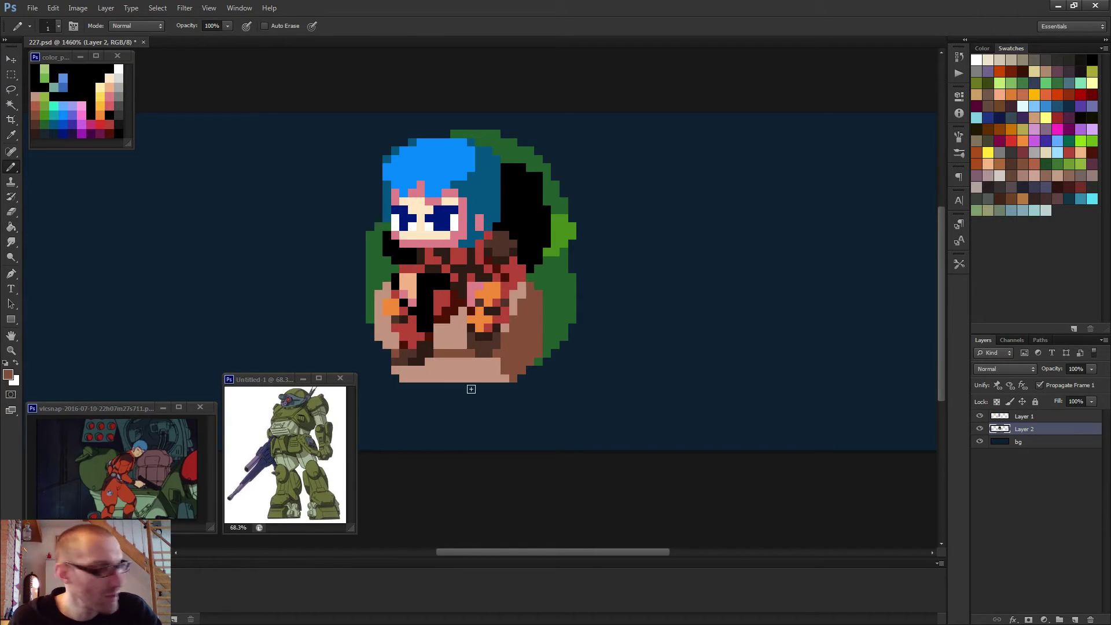
mouse_move(497, 362)
mouse_down()
mouse_move(423, 357)
mouse_move(399, 368)
mouse_up()
- Fill the tan band below the boots with brown and undo the stray fills of the background
key(g)
click(458, 386)
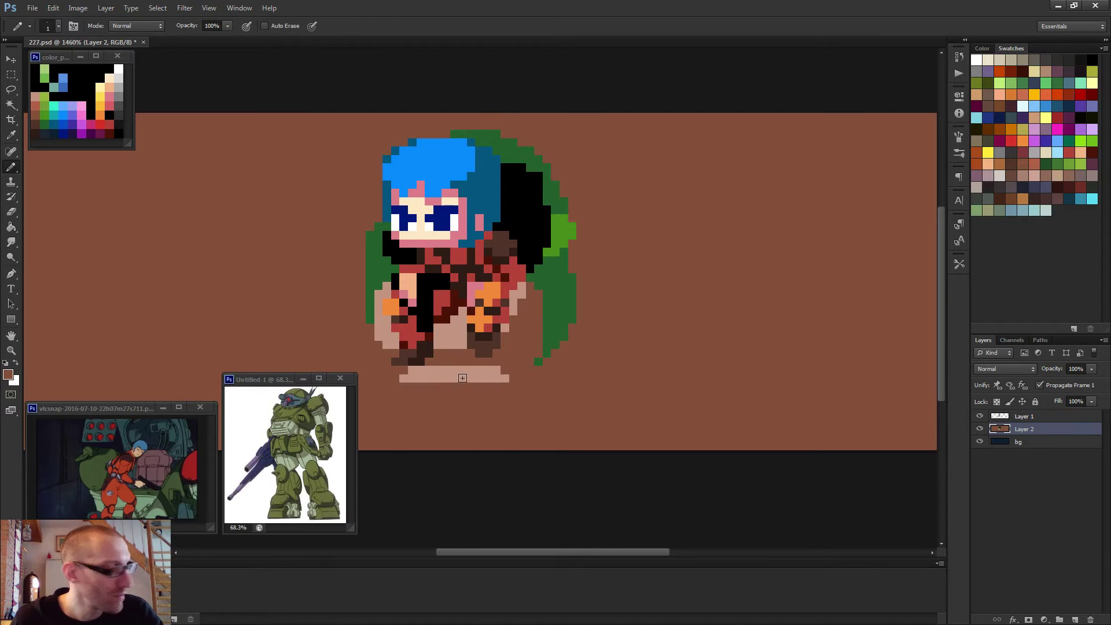
key(ctrl+z)
key(g)
click(453, 377)
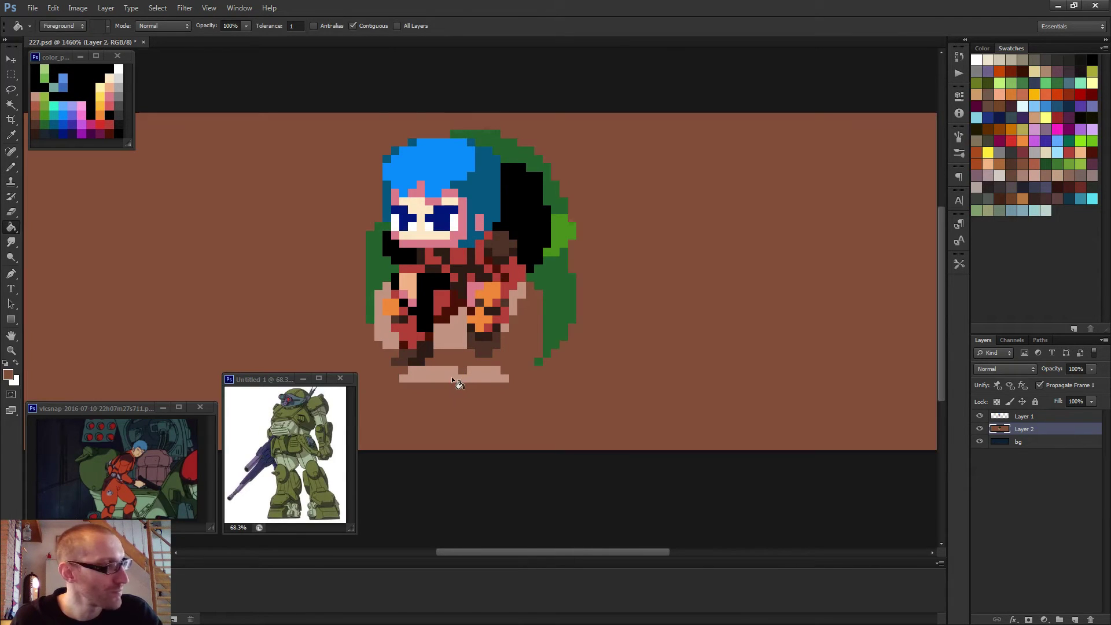
key(ctrl+z)
key(b)
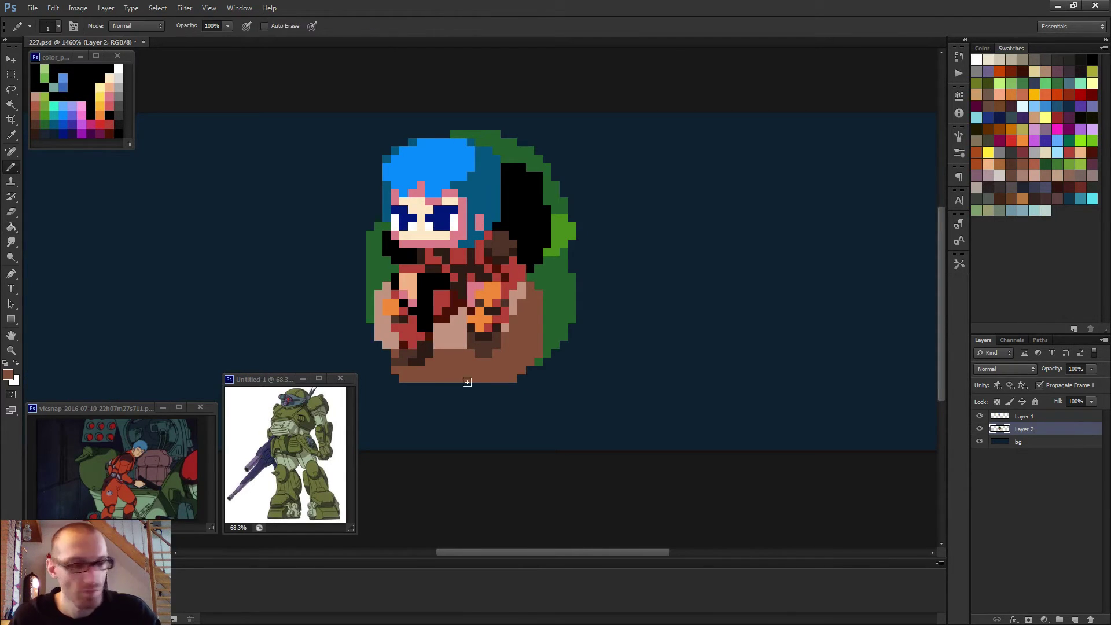
- Draw a brown crease down the tan area between the pilot's legs
scroll(505, 380, down, 5)
scroll(505, 380, up, 5)
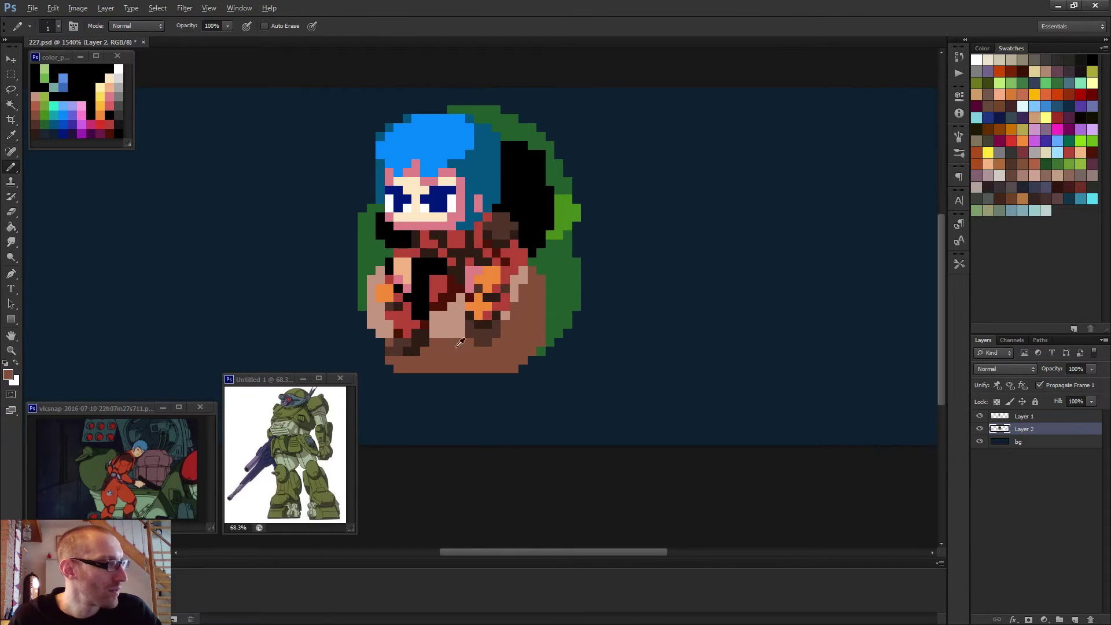
mouse_move(434, 318)
mouse_down()
mouse_move(460, 298)
mouse_move(433, 340)
mouse_up()
click(508, 317)
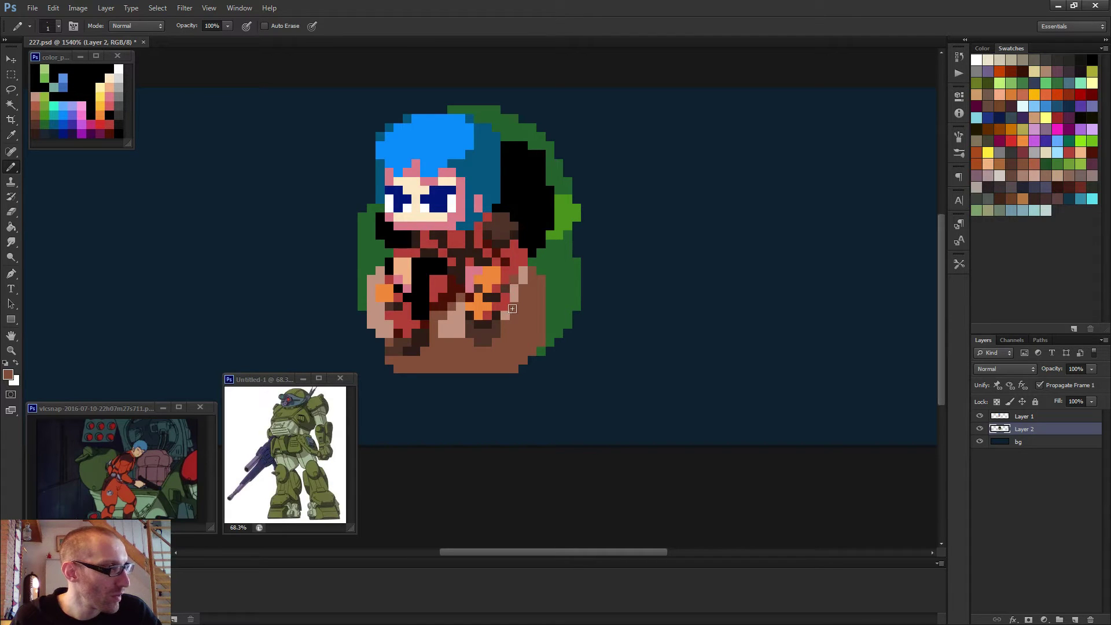
scroll(518, 335, down, 5)
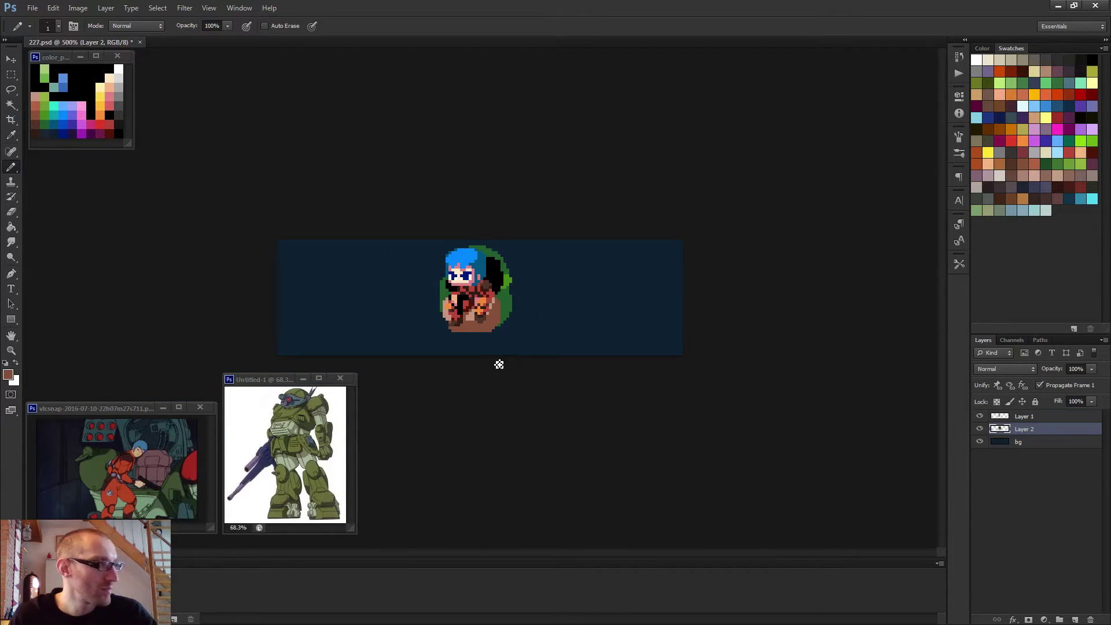
scroll(510, 330, down, 1)
scroll(491, 332, up, 3)
scroll(491, 332, up, 3)
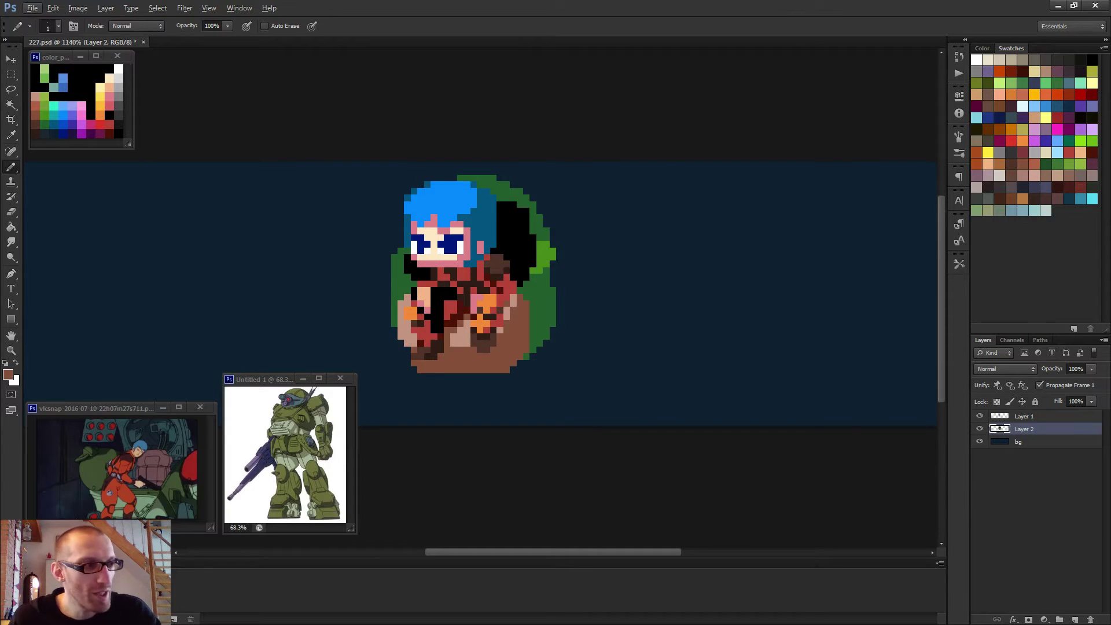
- Hide Layer 1, sample the black and paint over the lower part of the inner green area on Layer 2
click(980, 416)
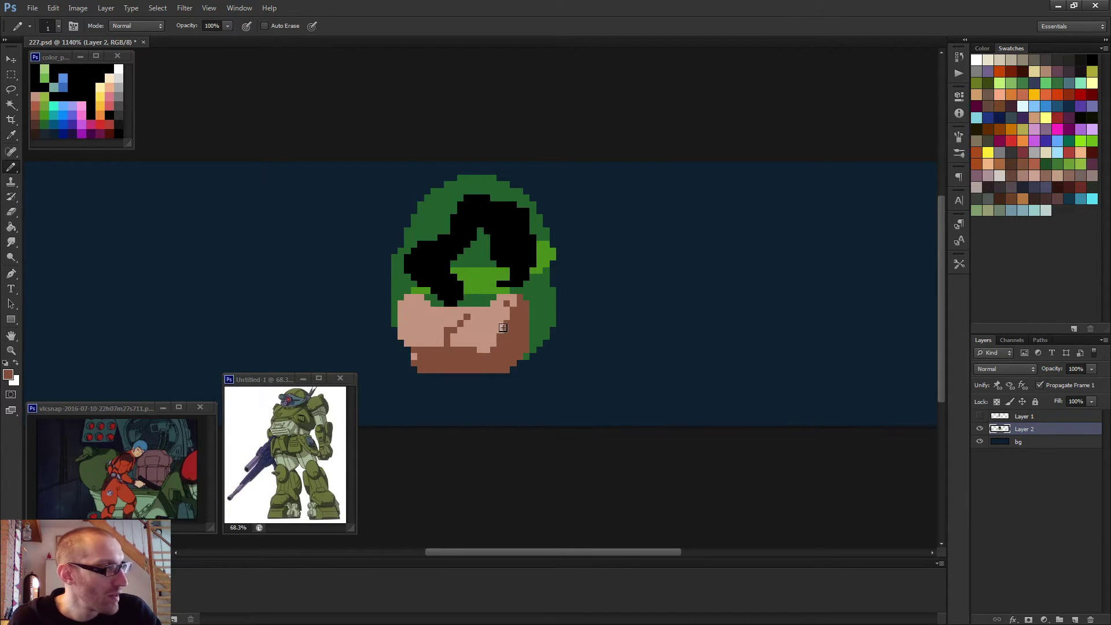
scroll(481, 326, up, 2)
alt+click(438, 246)
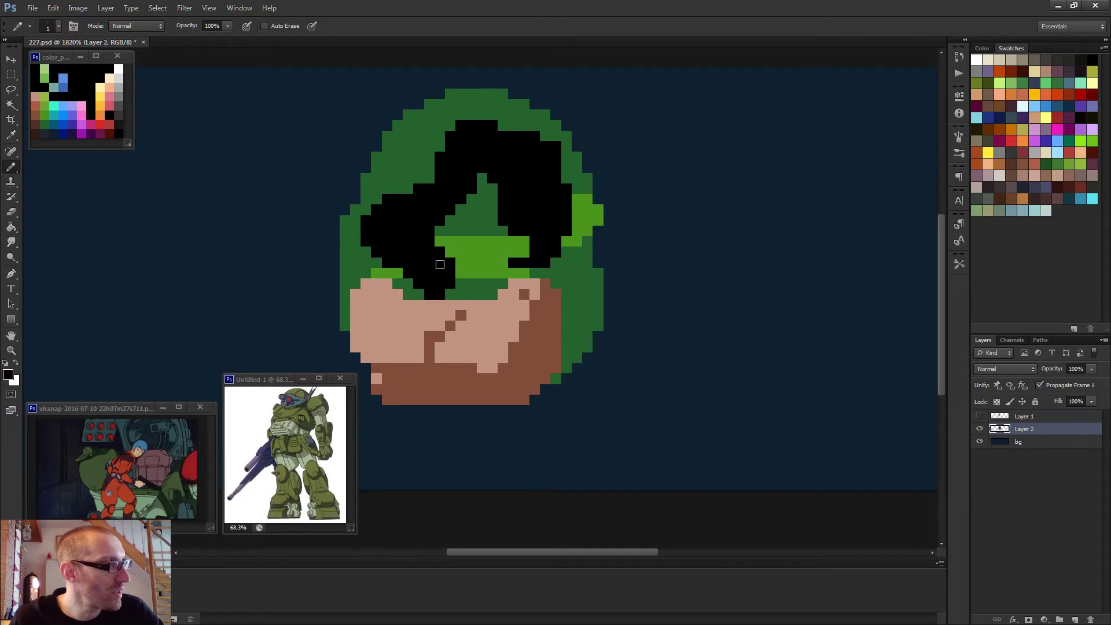
mouse_move(442, 293)
mouse_down()
mouse_move(474, 294)
mouse_move(508, 266)
mouse_move(462, 285)
mouse_move(478, 253)
mouse_up()
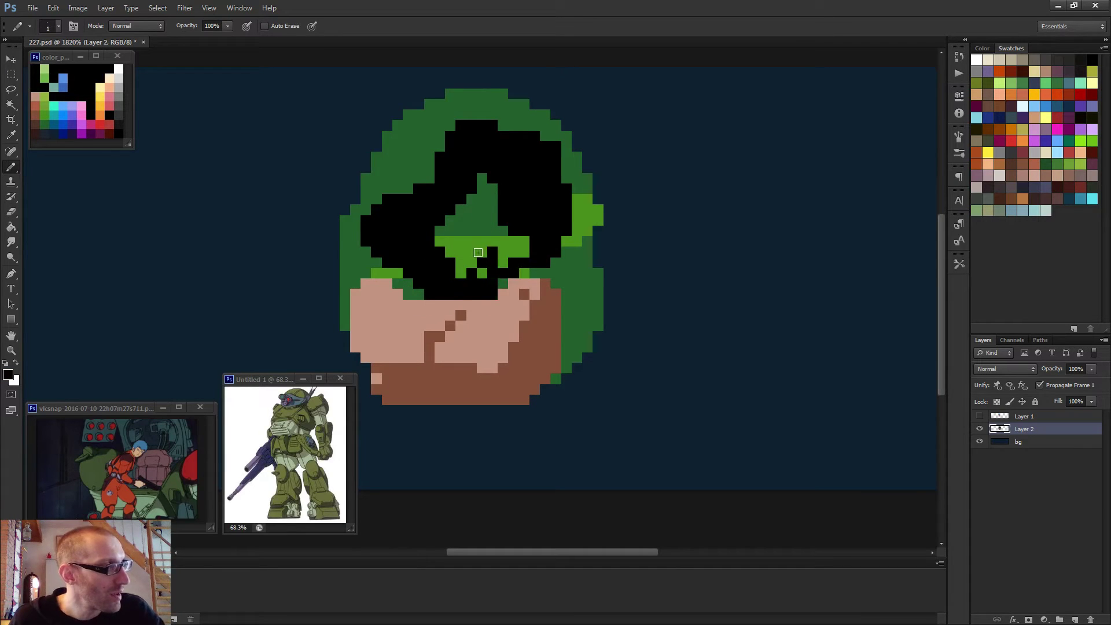
- Fill the remaining green patches inside the cockpit opening with black and widen the opening toward its upper front edge
key(f)
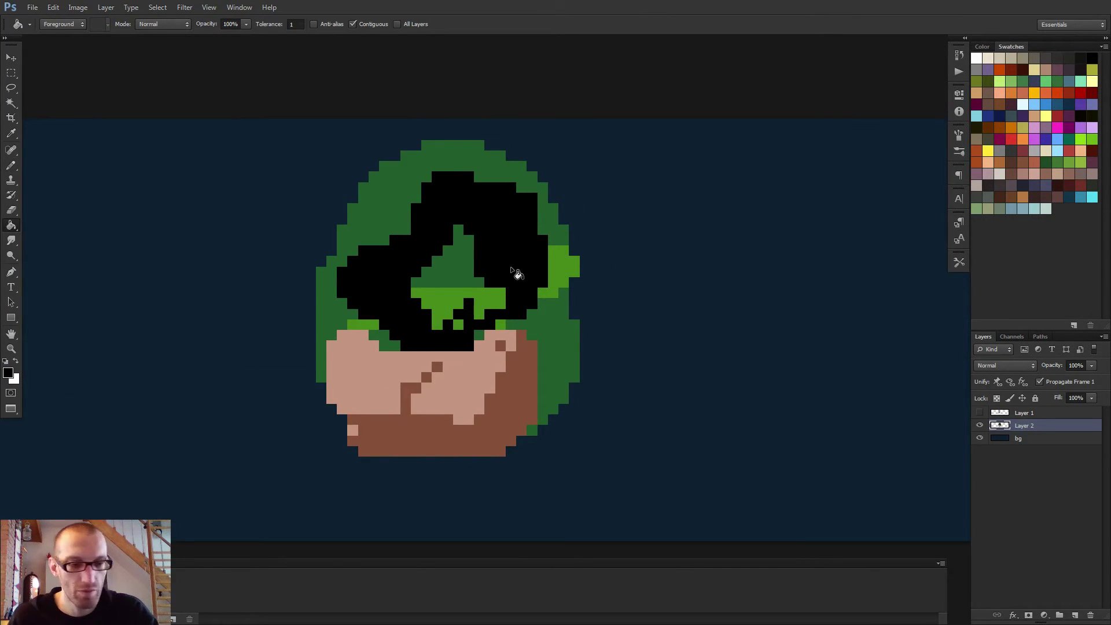
key(f)
key(f)
click(501, 243)
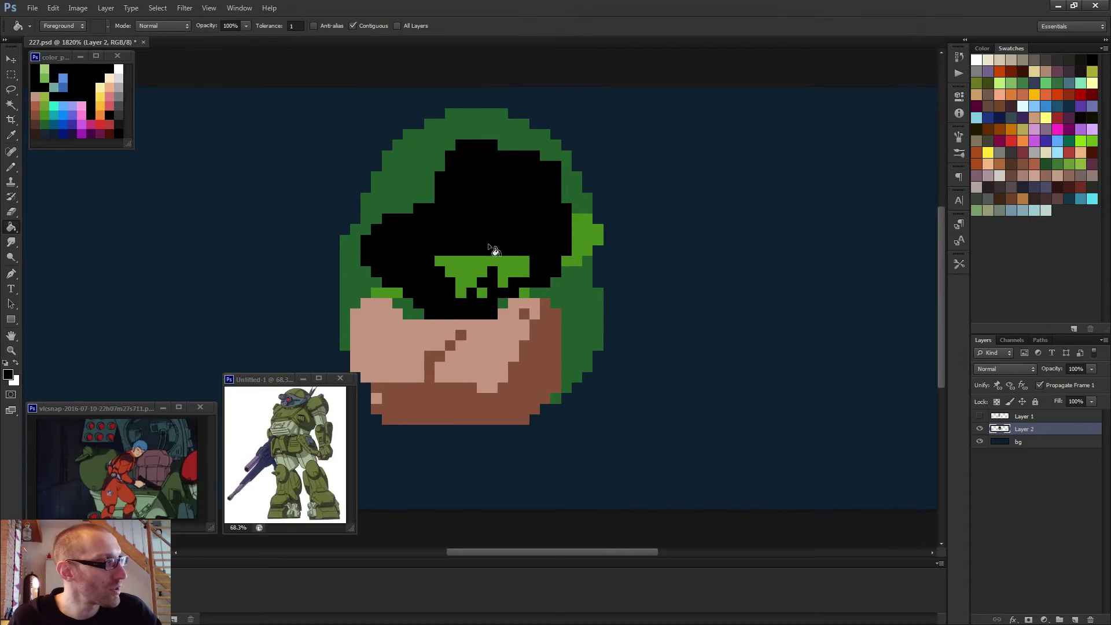
click(487, 277)
click(484, 294)
key(b)
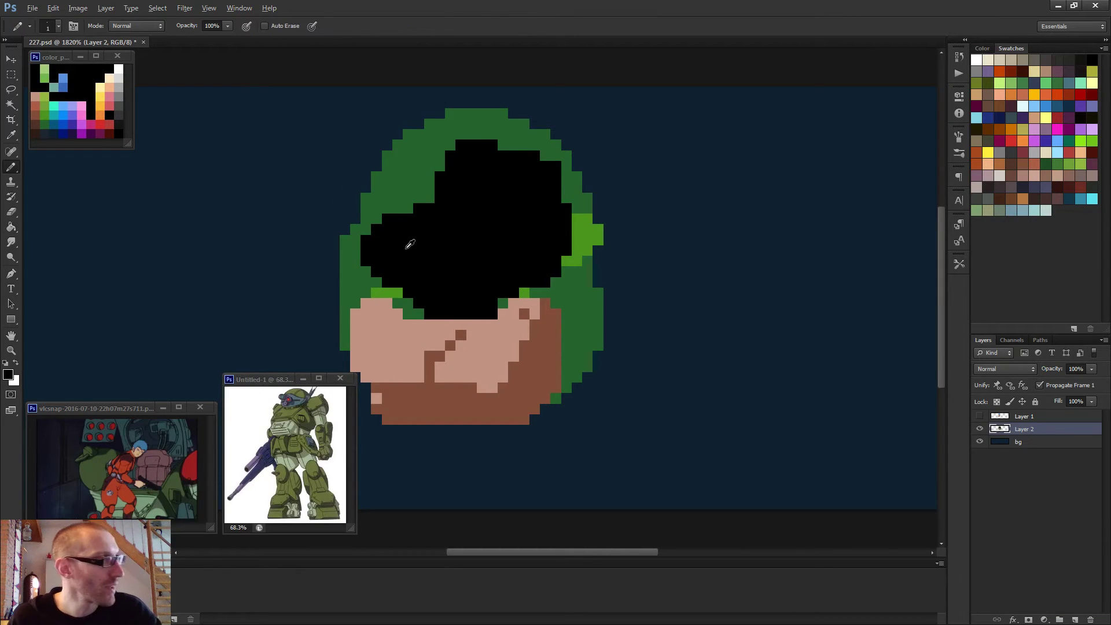
mouse_move(387, 219)
mouse_down()
mouse_move(430, 148)
mouse_move(449, 151)
mouse_move(382, 228)
mouse_move(438, 153)
mouse_move(427, 198)
mouse_move(375, 220)
mouse_move(416, 146)
mouse_up()
- Draw a bright green rim along the lower edge of the black cockpit opening and show Layer 1 again
mouse_move(384, 282)
mouse_down()
mouse_move(415, 308)
mouse_move(397, 297)
mouse_move(428, 294)
mouse_move(397, 302)
mouse_move(408, 313)
mouse_move(495, 311)
mouse_up()
alt+click(384, 285)
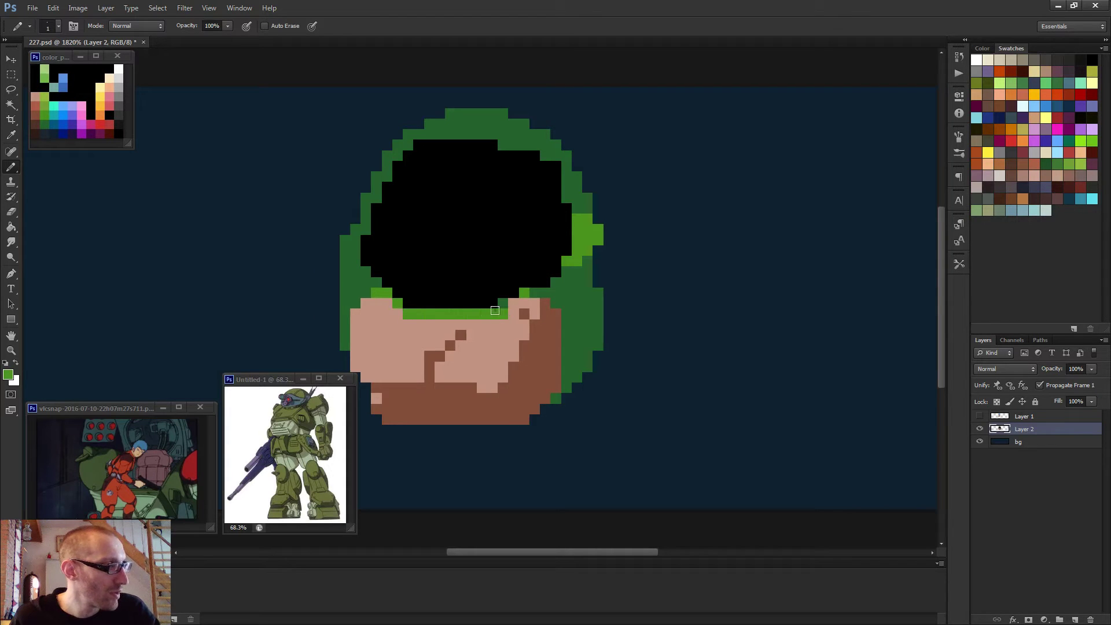
alt+click(511, 312)
scroll(532, 341, down, 2)
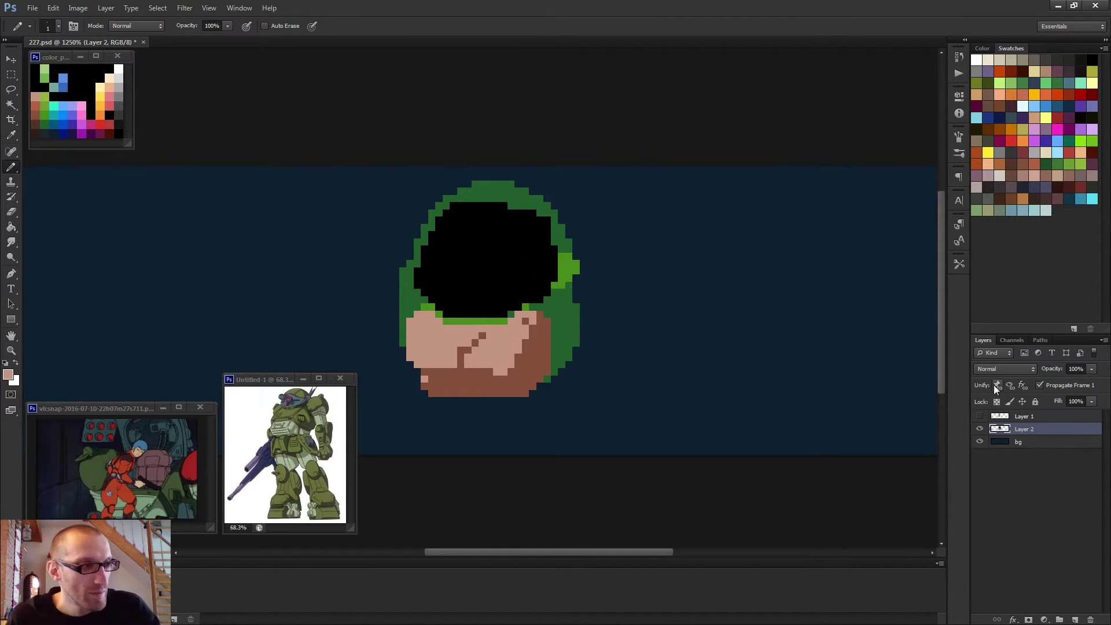
click(979, 429)
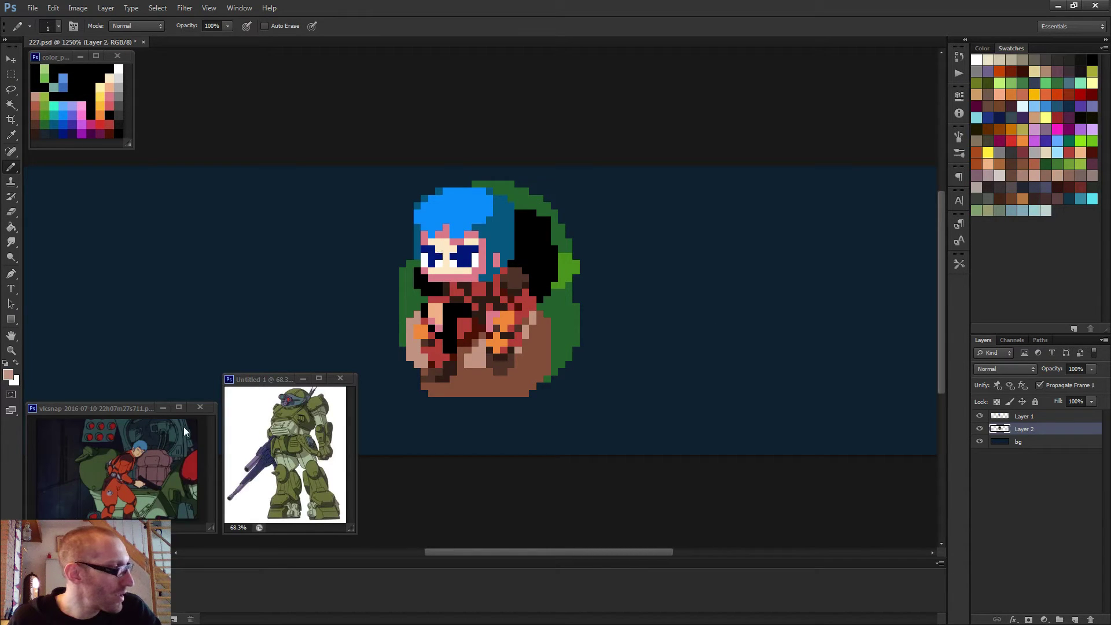
- Draw a dark gray vertical shape from the bright green bump behind the pilot up to the canvas's upper edge
alt+click(61, 126)
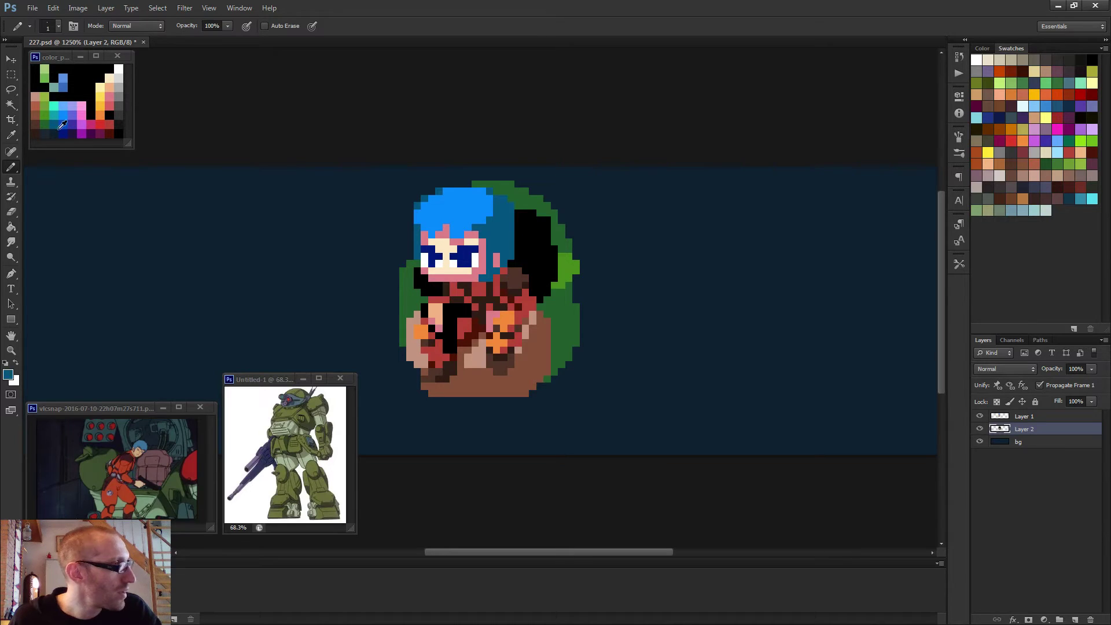
drag(580, 258, 579, 188)
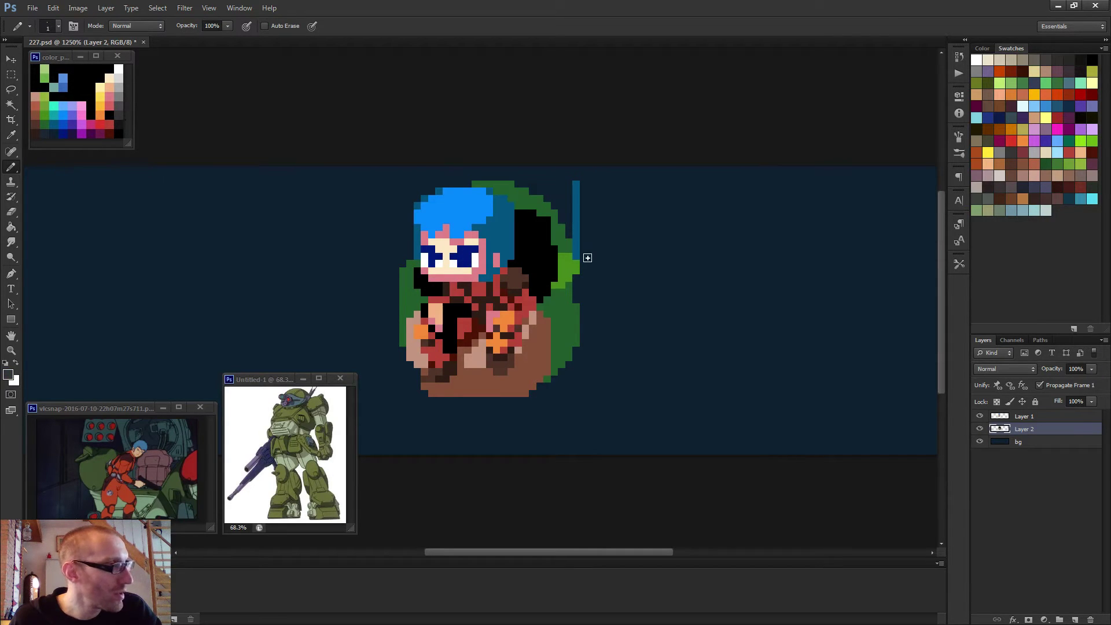
mouse_move(578, 258)
mouse_down()
mouse_move(566, 186)
mouse_move(576, 225)
mouse_move(555, 172)
mouse_up()
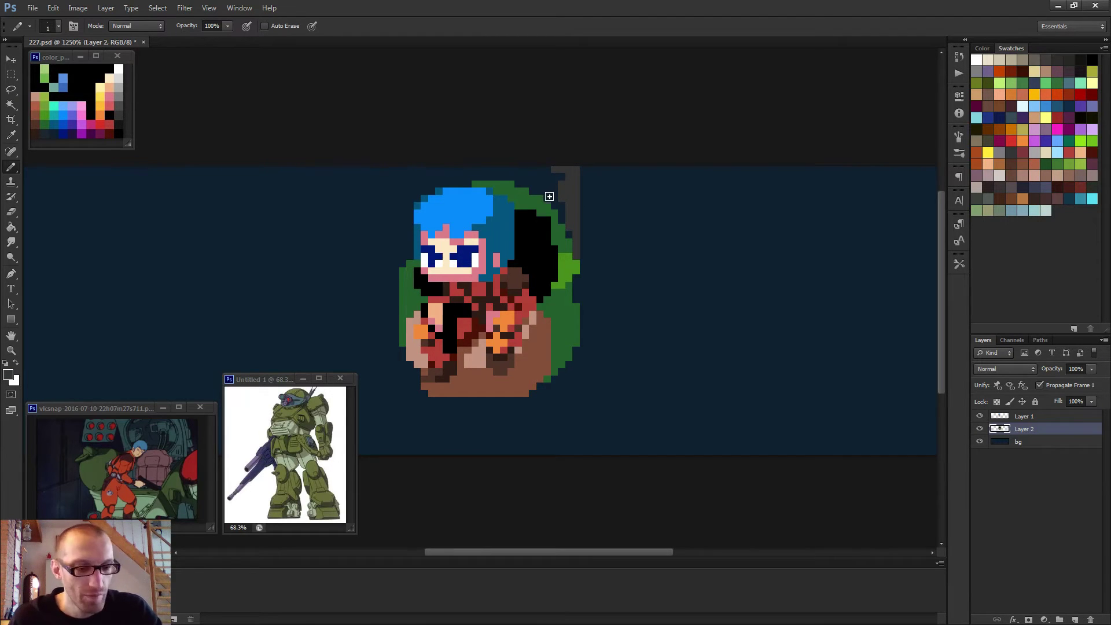
- Extend the canvas above and below the existing artwork with the Crop tool
scroll(549, 196, down, 2)
key(c)
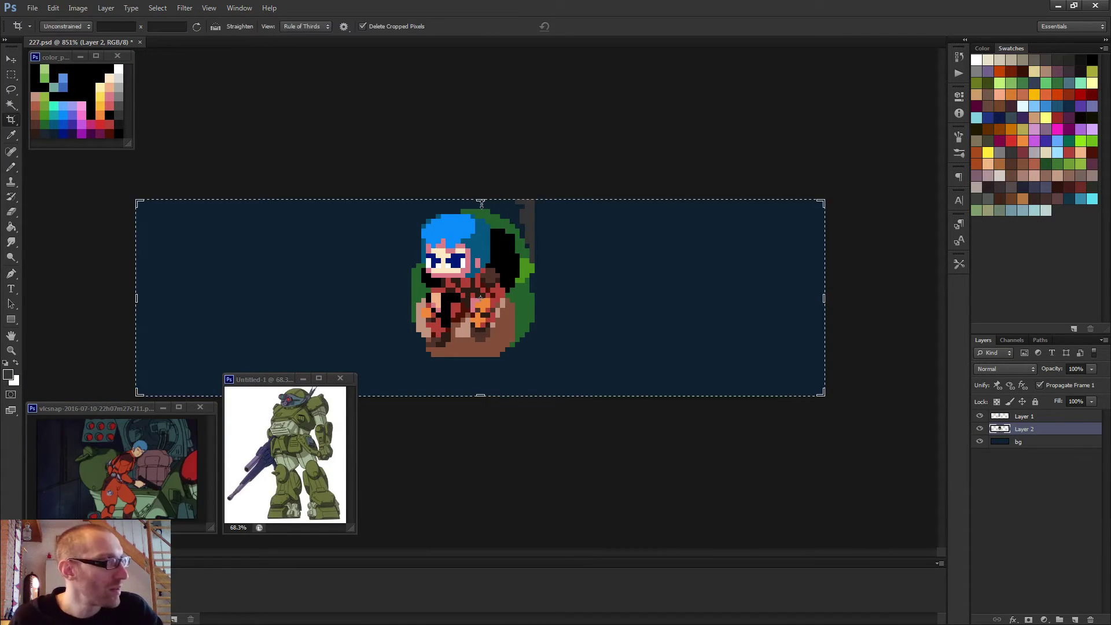
drag(481, 198, 481, 167)
key(Return)
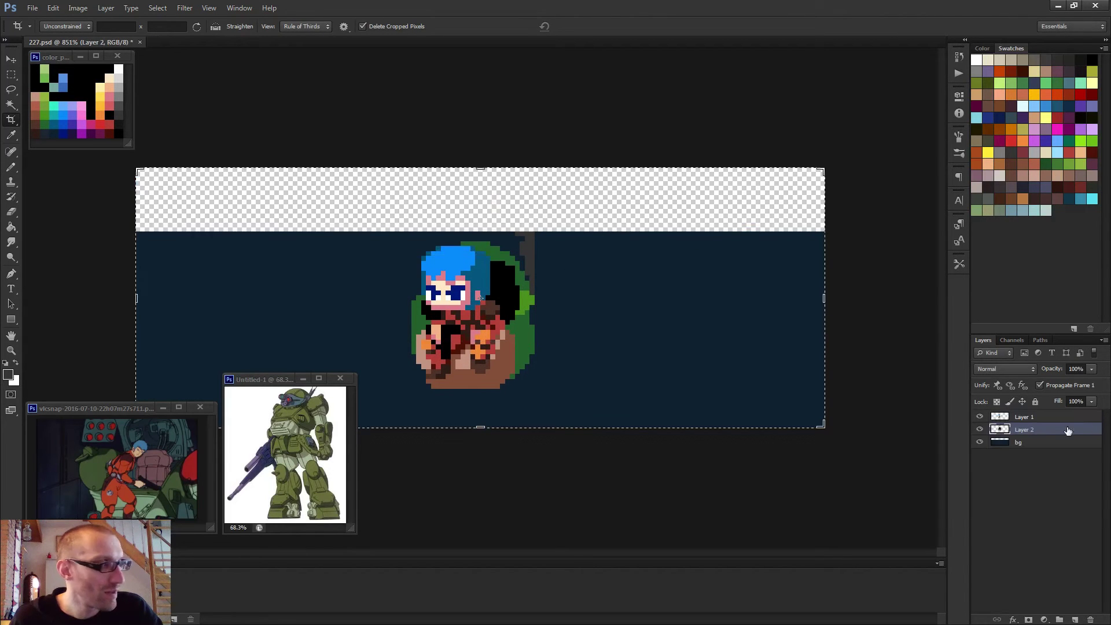
drag(502, 428, 503, 470)
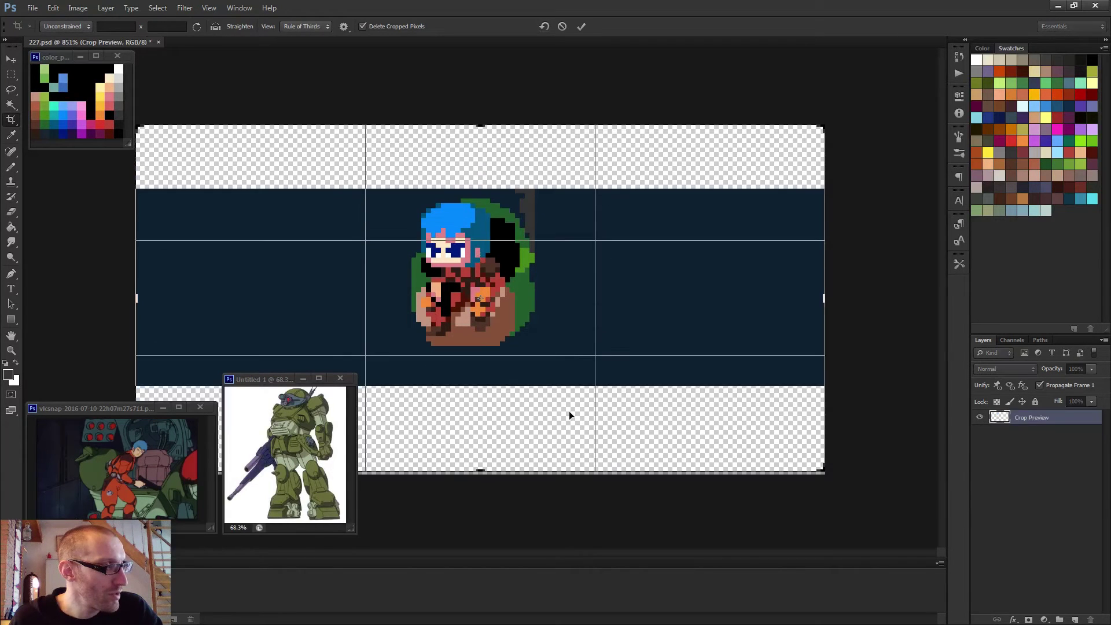
key(Return)
- Fill the new transparent strips above and below on the bg layer with its sampled dark blue, and reselect Layer 2
key(g)
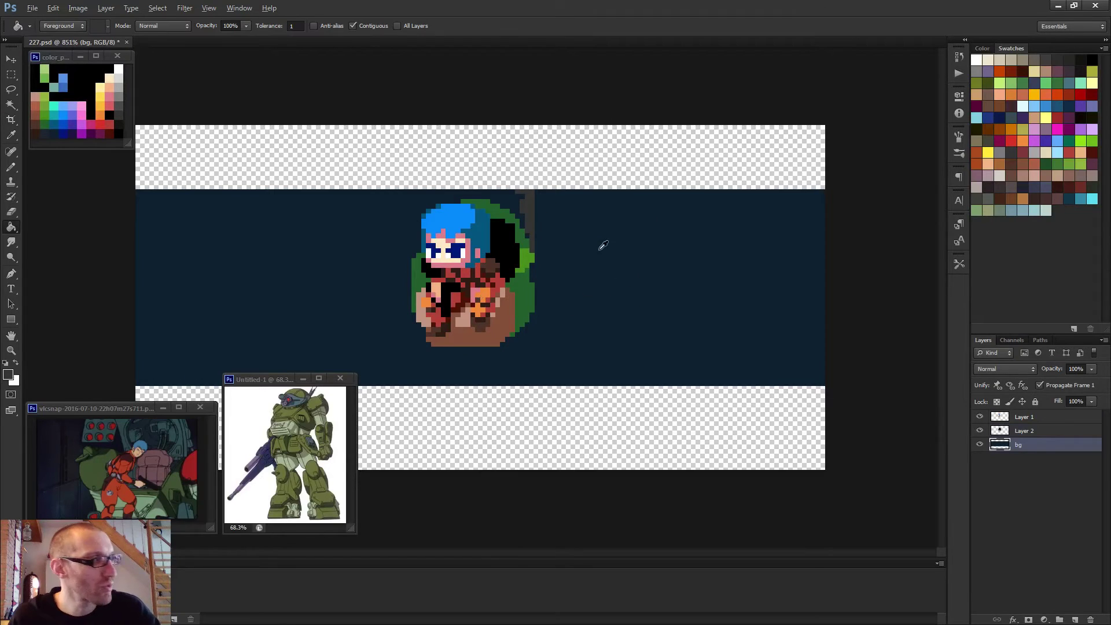
alt+click(601, 253)
click(608, 173)
click(623, 400)
click(1030, 434)
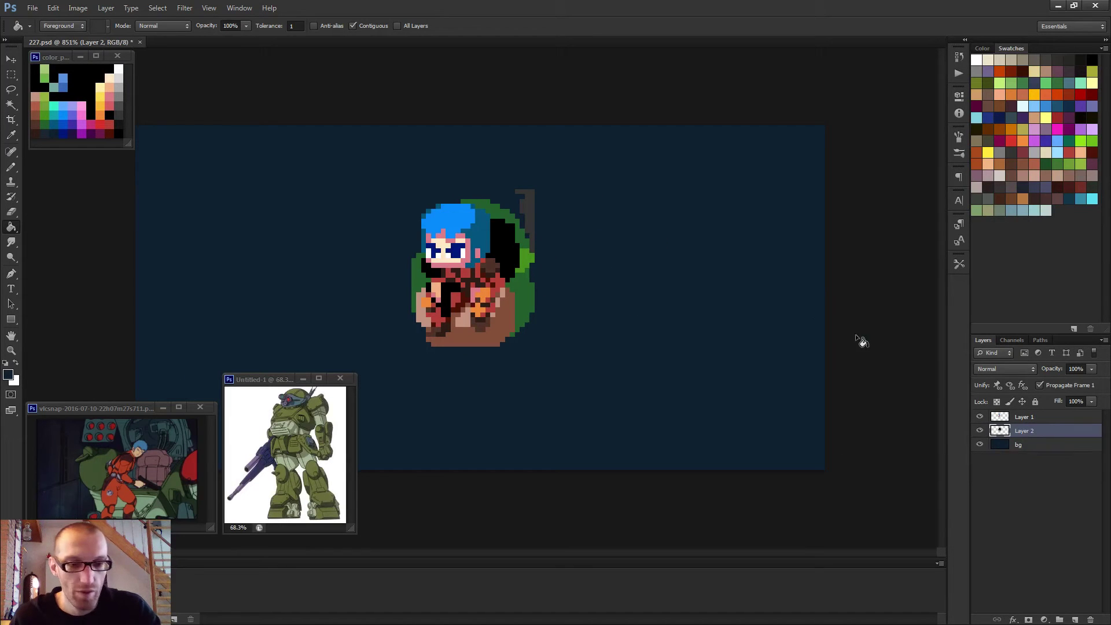
- Sample the hatch's dark gray and draw its outline up, forward over the pilot and down to the front of the hair
key(b)
alt+click(527, 212)
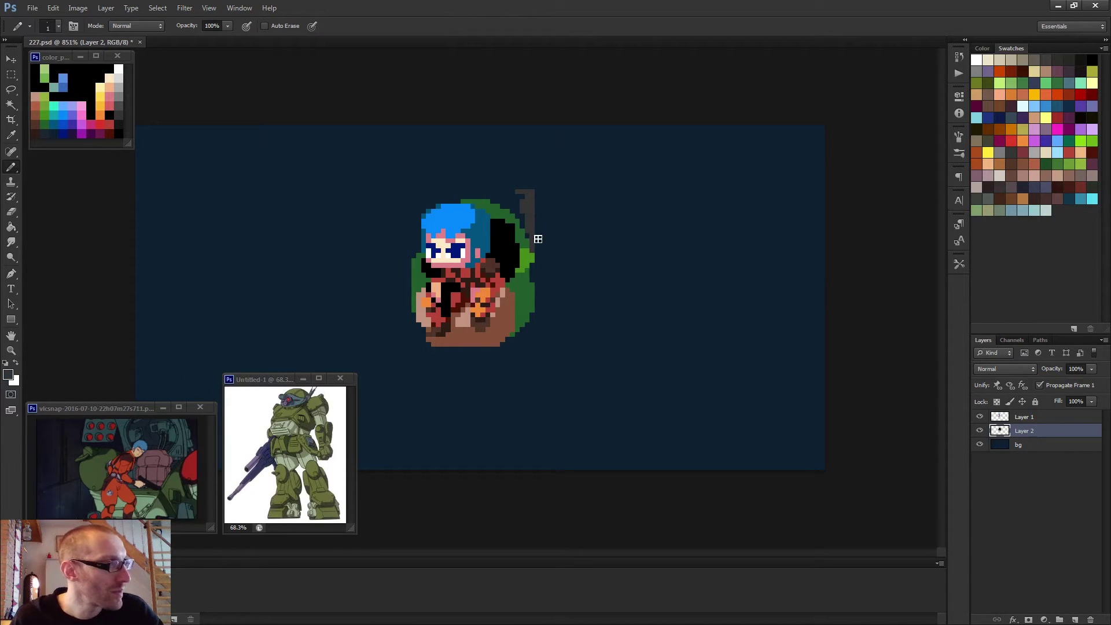
click(529, 183)
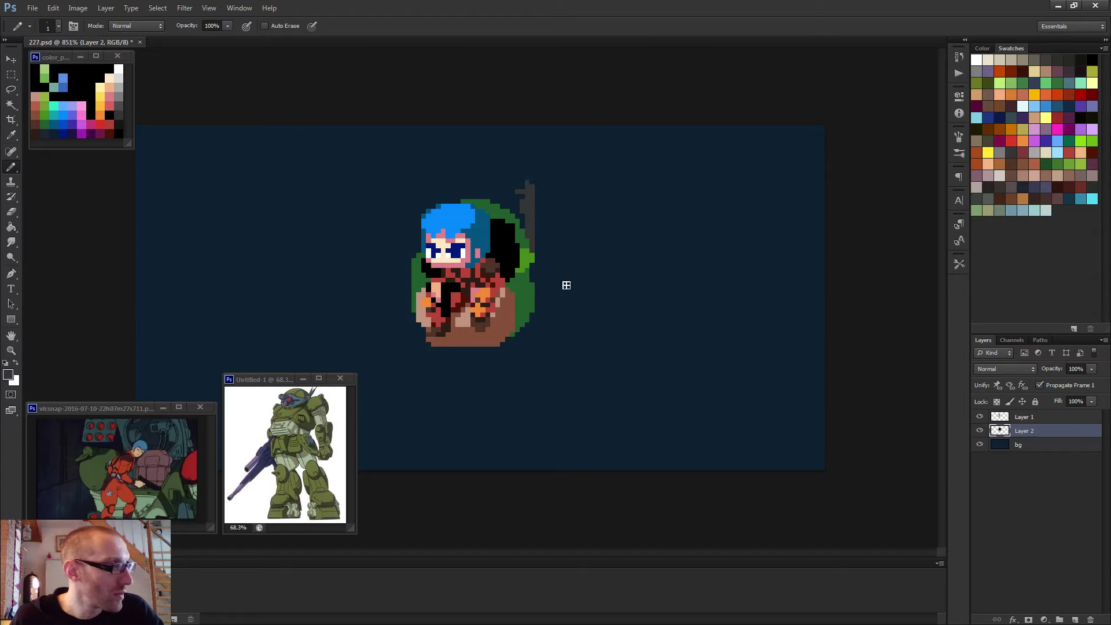
mouse_move(538, 241)
mouse_down()
mouse_move(521, 167)
mouse_move(533, 198)
mouse_move(519, 167)
mouse_move(490, 166)
mouse_move(413, 172)
mouse_move(432, 212)
mouse_up()
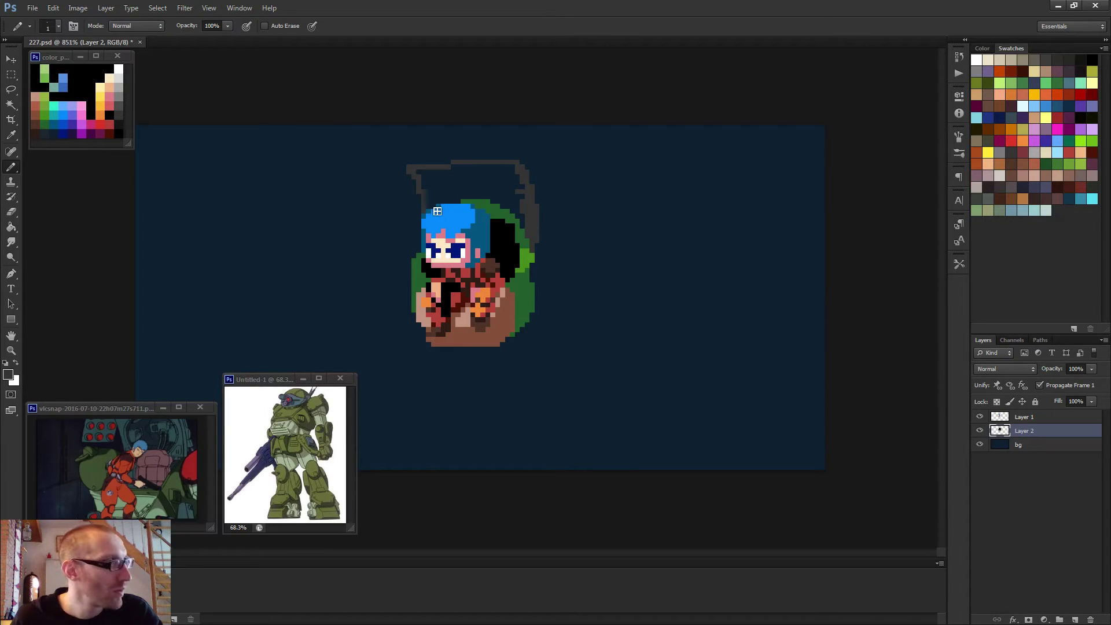
- Hide Layer 1, fill the hatch outline with dark gray, close the gap at its lower front corner and show Layer 1 again
click(981, 417)
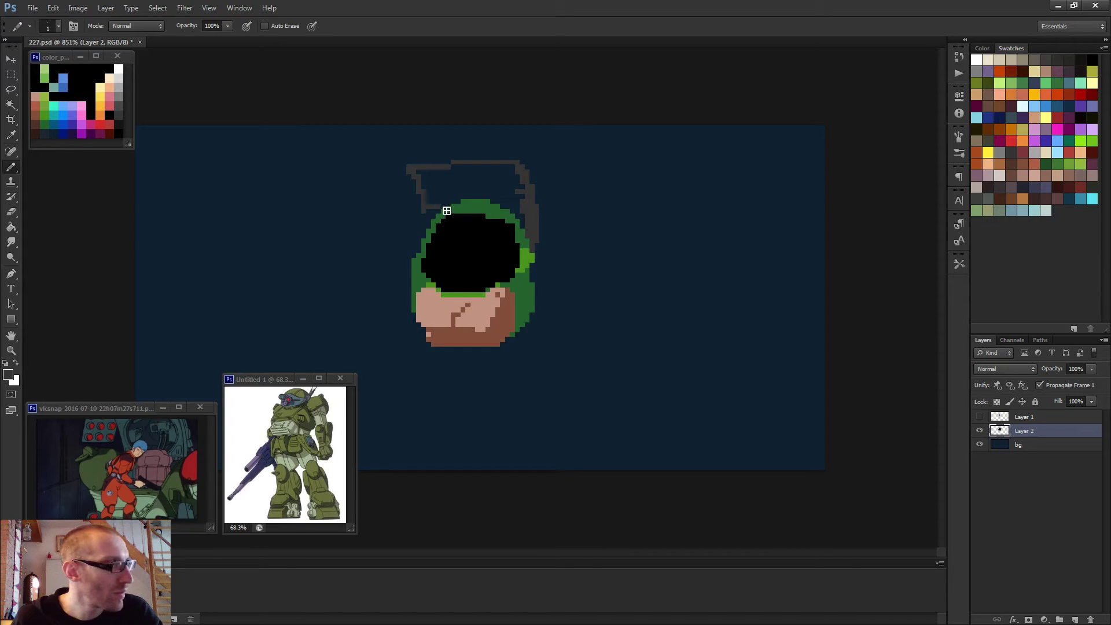
key(g)
click(471, 188)
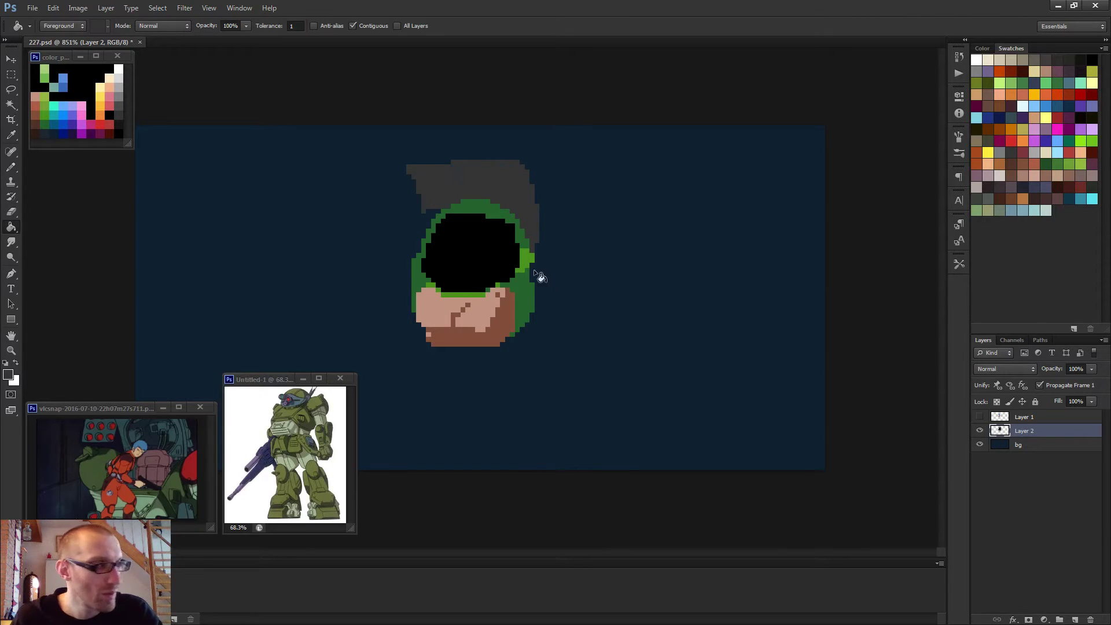
scroll(538, 275, up, 2)
key(b)
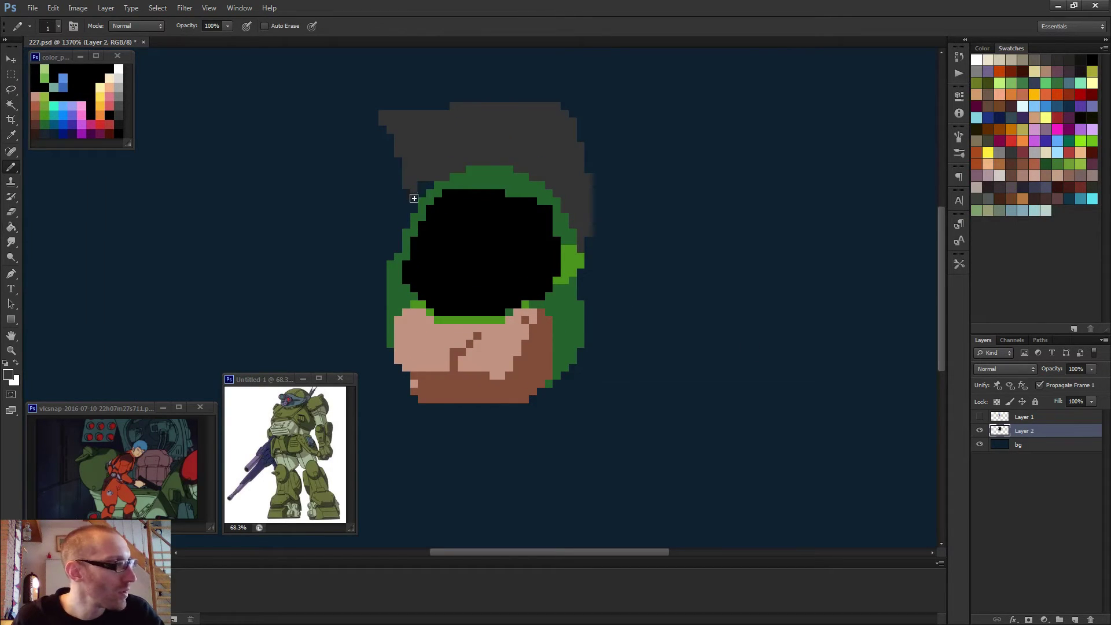
mouse_move(414, 194)
mouse_down()
mouse_move(414, 211)
mouse_move(429, 189)
mouse_up()
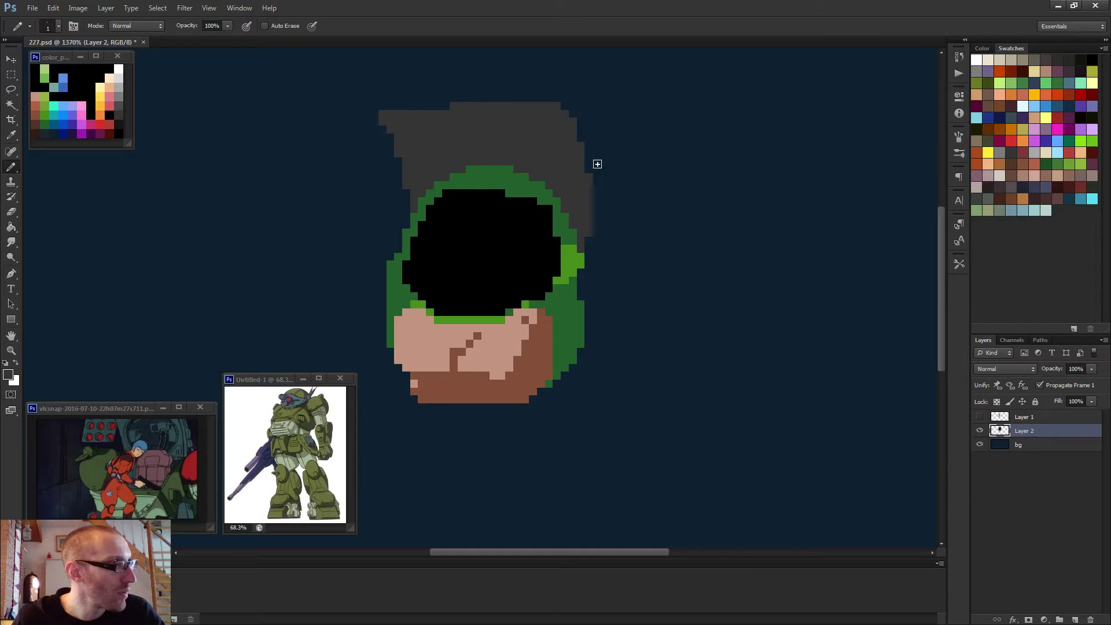
click(979, 417)
scroll(580, 310, down, 4)
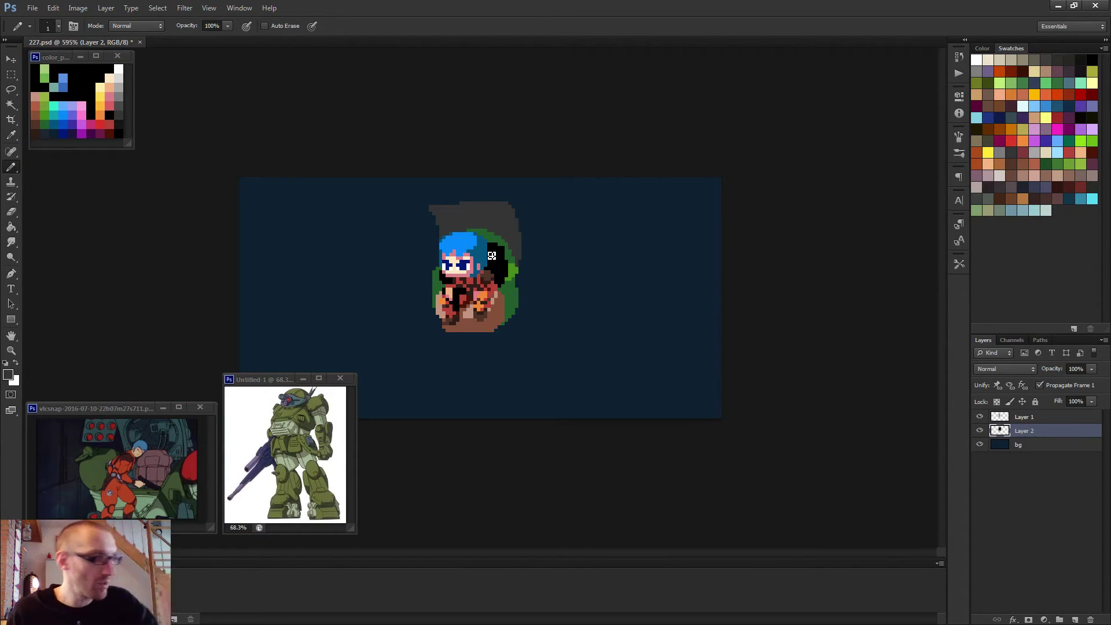
- Draw a black line inside the dark gray hatch, following its rear and upper edges to the front corner
scroll(508, 244, up, 2)
scroll(527, 239, up, 2)
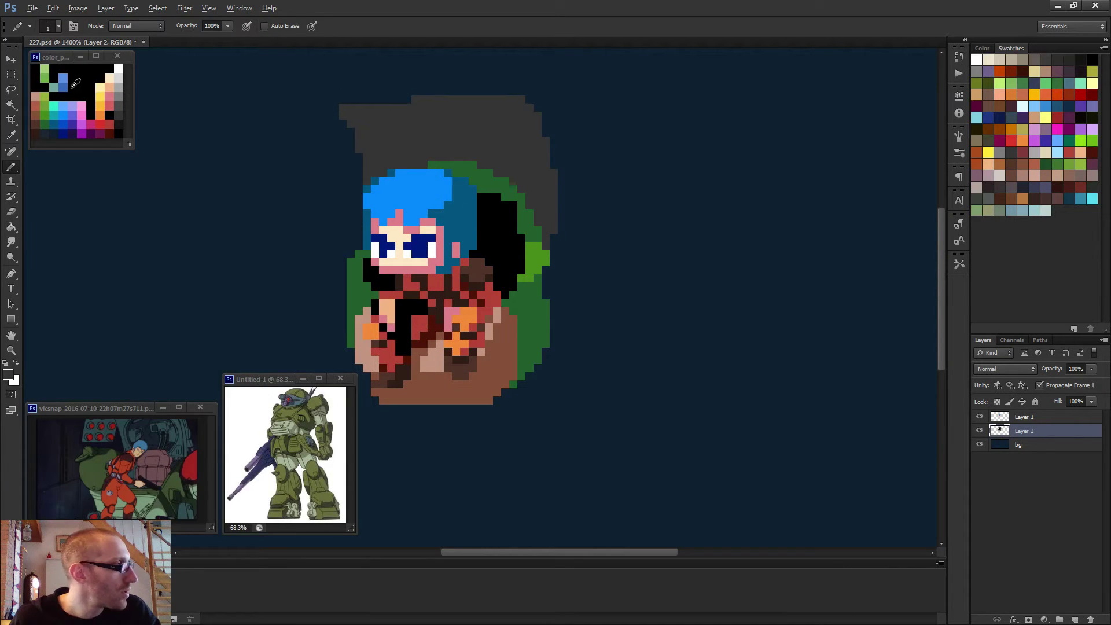
alt+click(78, 80)
click(540, 223)
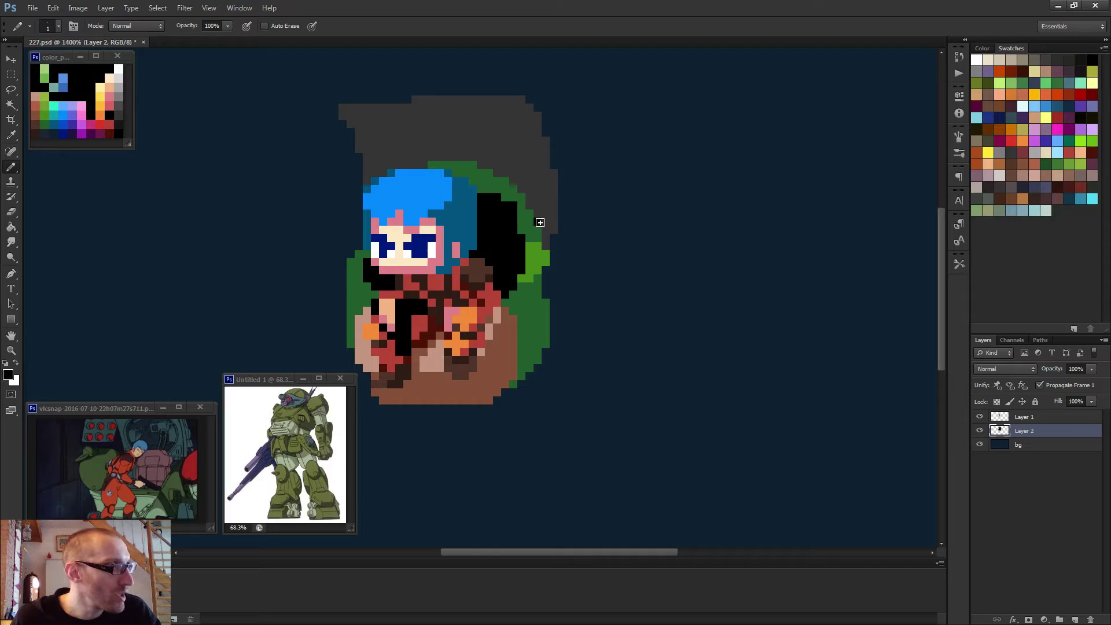
shift+click(543, 179)
click(538, 173)
mouse_move(536, 157)
mouse_down()
mouse_move(531, 124)
mouse_move(514, 114)
mouse_move(367, 124)
mouse_up()
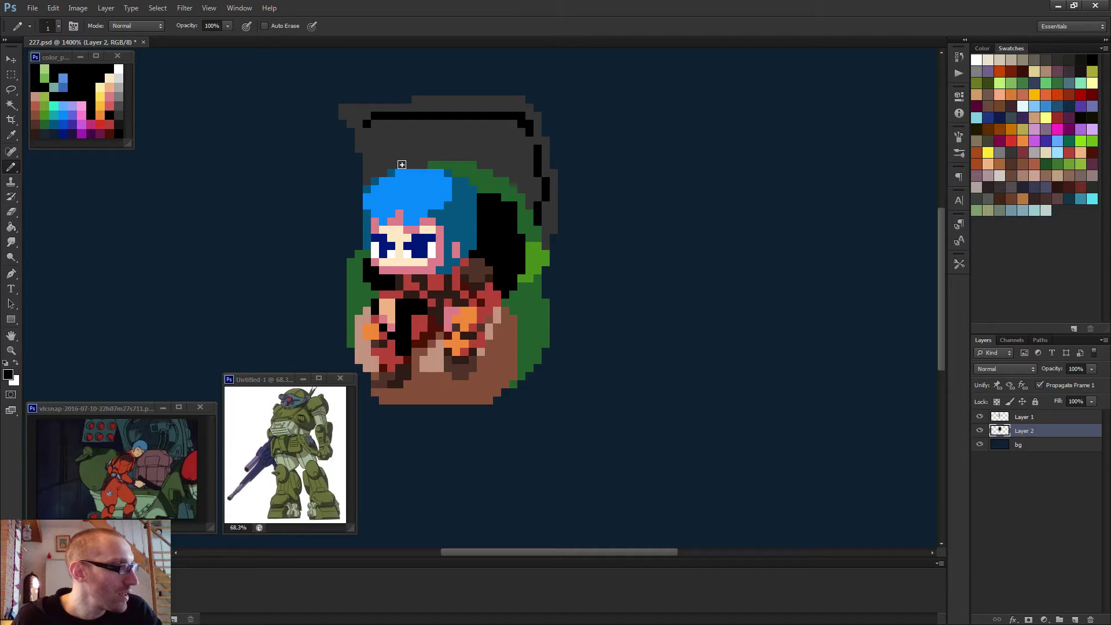
- Stamp a black round spot with an 11-pixel brush on the hatch above the pilot's head, with Layer 1 hidden meanwhile
click(979, 418)
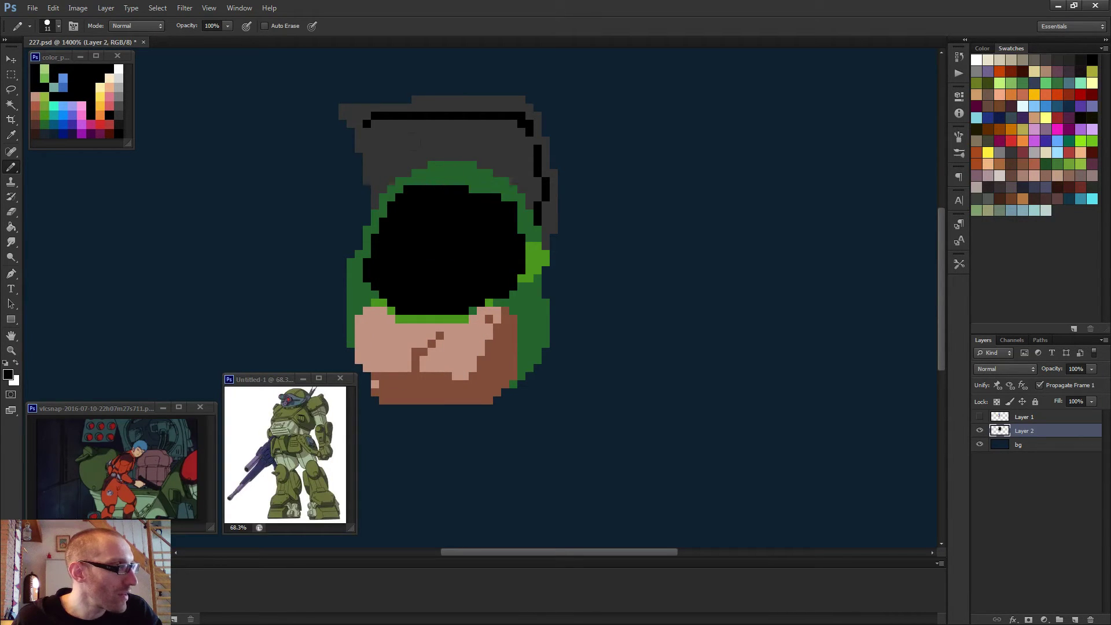
click(440, 171)
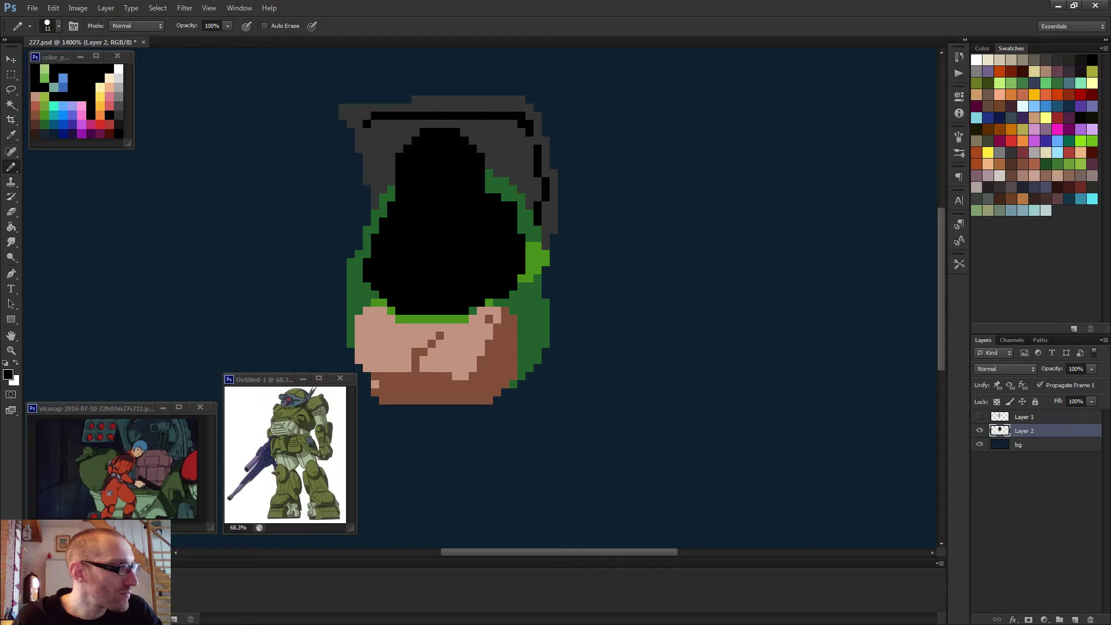
click(979, 417)
key(comma)
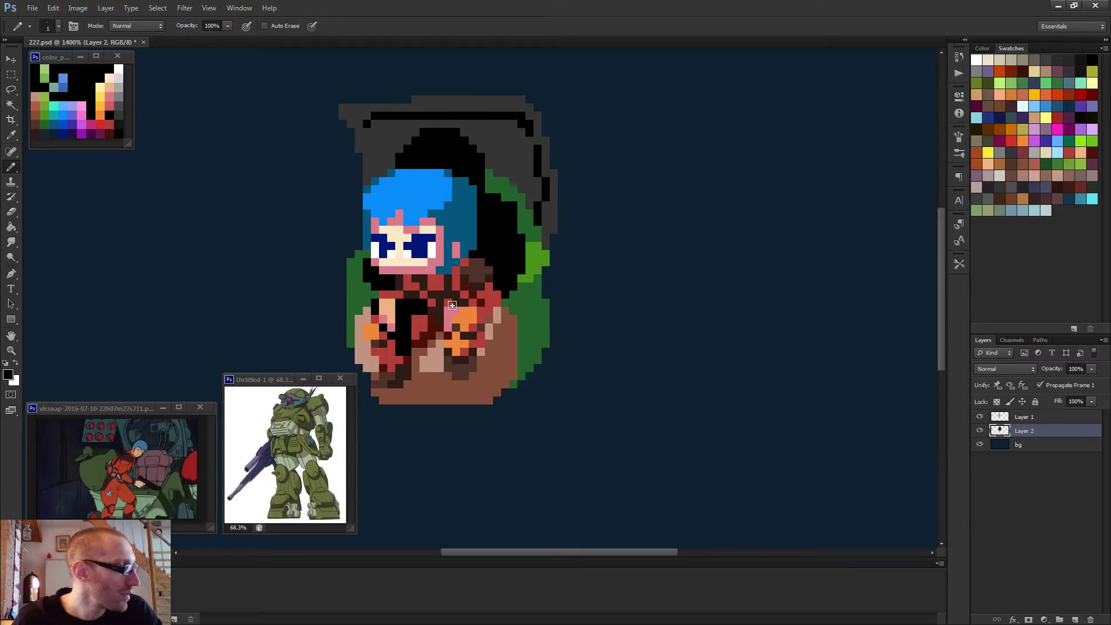
- Sample the dark brown and paint a curved strip behind the pilot's hair as a seat back, breaking up its lower end
scroll(462, 262, up, 4)
alt+click(510, 283)
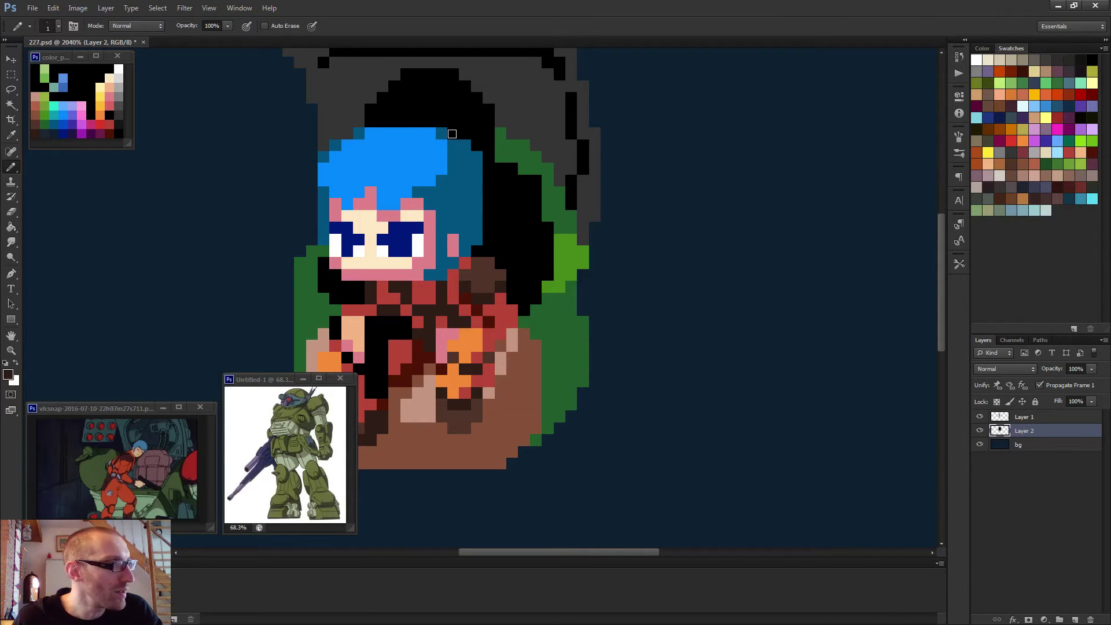
mouse_move(452, 134)
mouse_down()
mouse_move(497, 152)
mouse_move(472, 145)
mouse_move(490, 186)
mouse_move(498, 164)
mouse_move(478, 246)
mouse_move(496, 214)
mouse_move(535, 245)
mouse_move(514, 256)
mouse_move(474, 244)
mouse_move(495, 238)
mouse_move(493, 201)
mouse_move(508, 233)
mouse_up()
alt+click(517, 253)
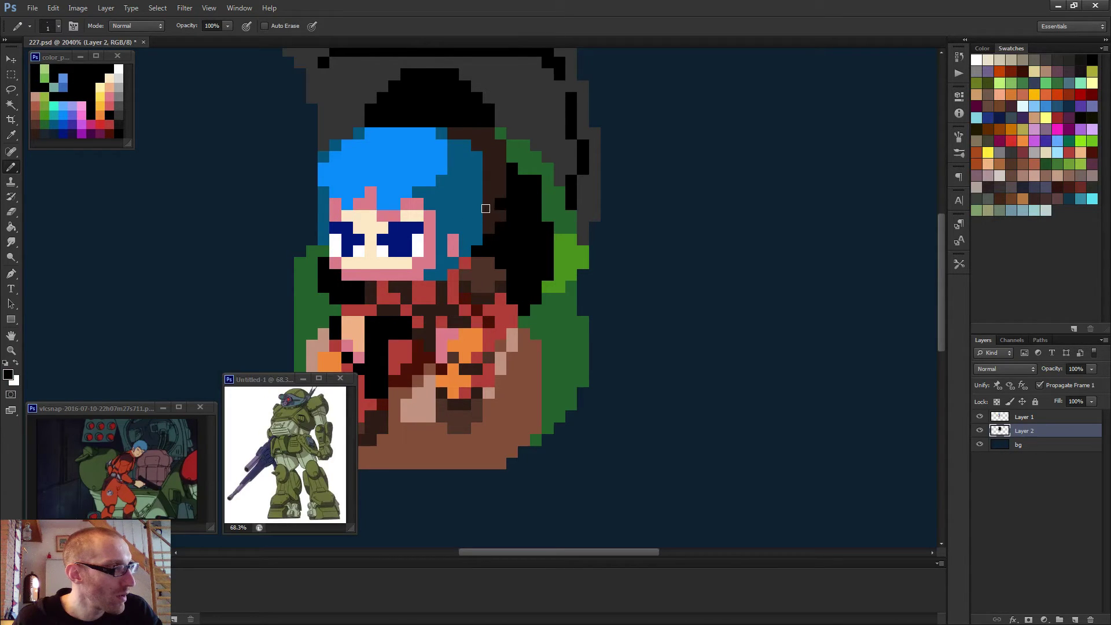
- Sample the lighter brown from the pilot's shoulder and highlight the upper edge of the seat back behind the hair
scroll(521, 246, down, 5)
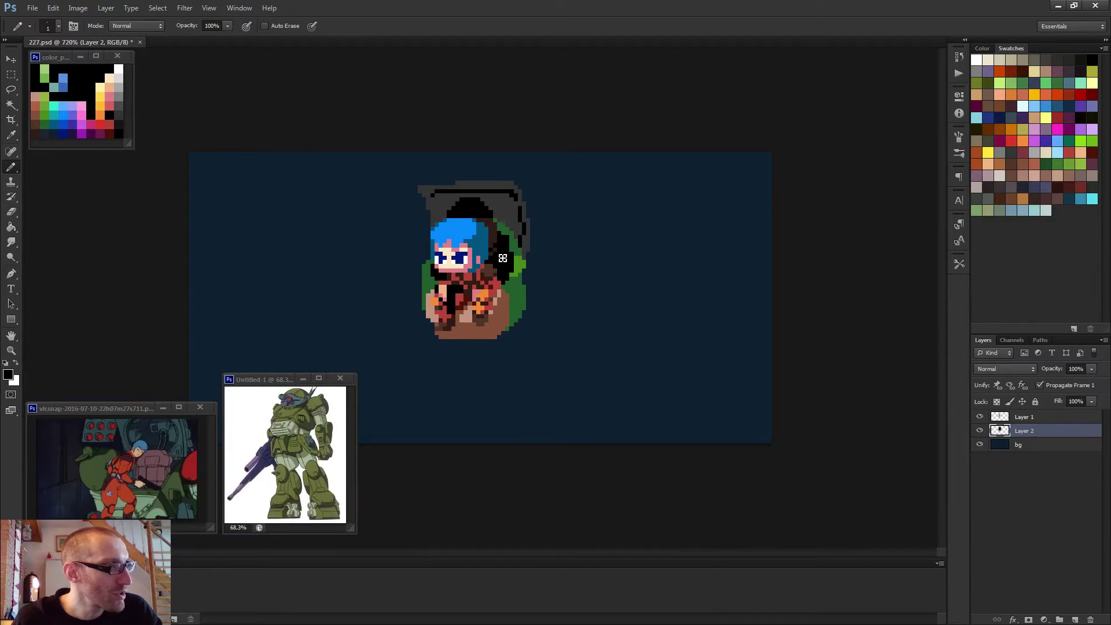
scroll(502, 259, up, 2)
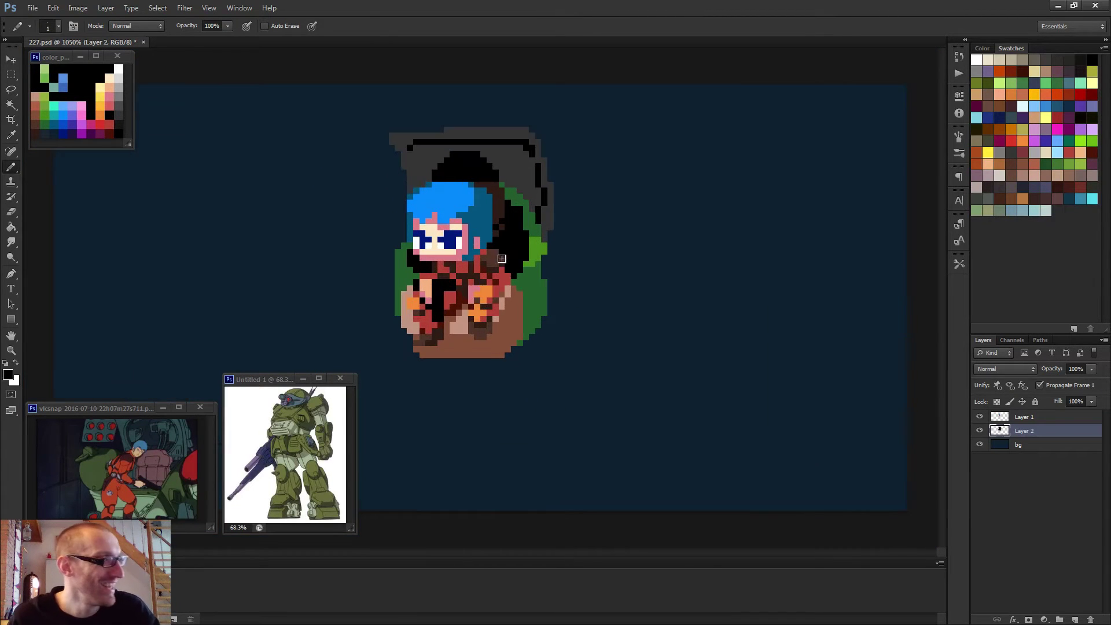
scroll(502, 259, up, 3)
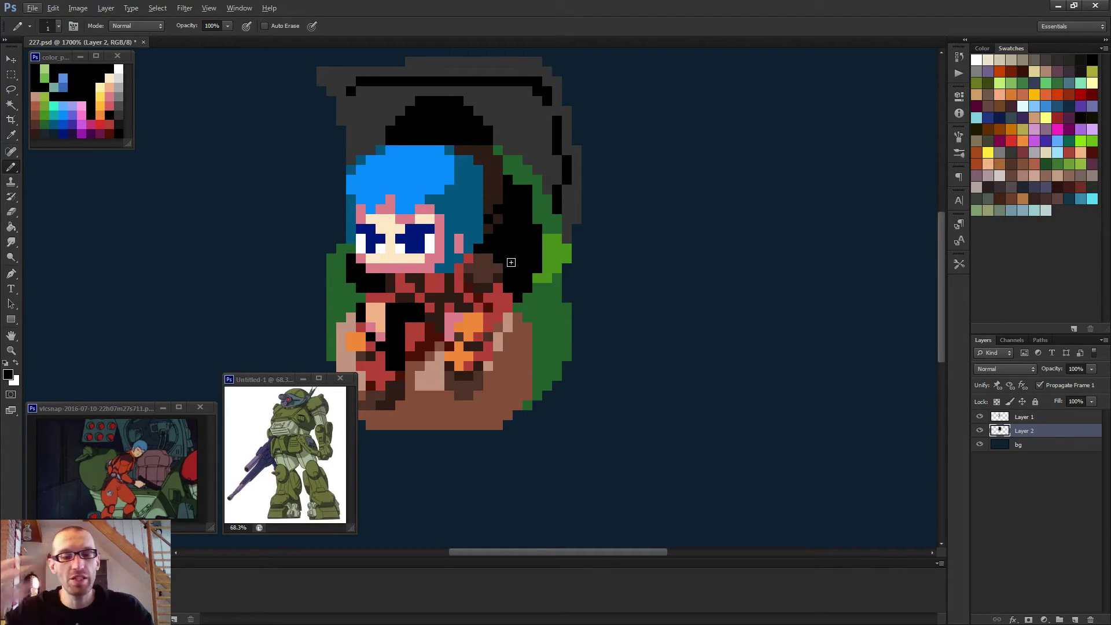
scroll(500, 226, up, 1)
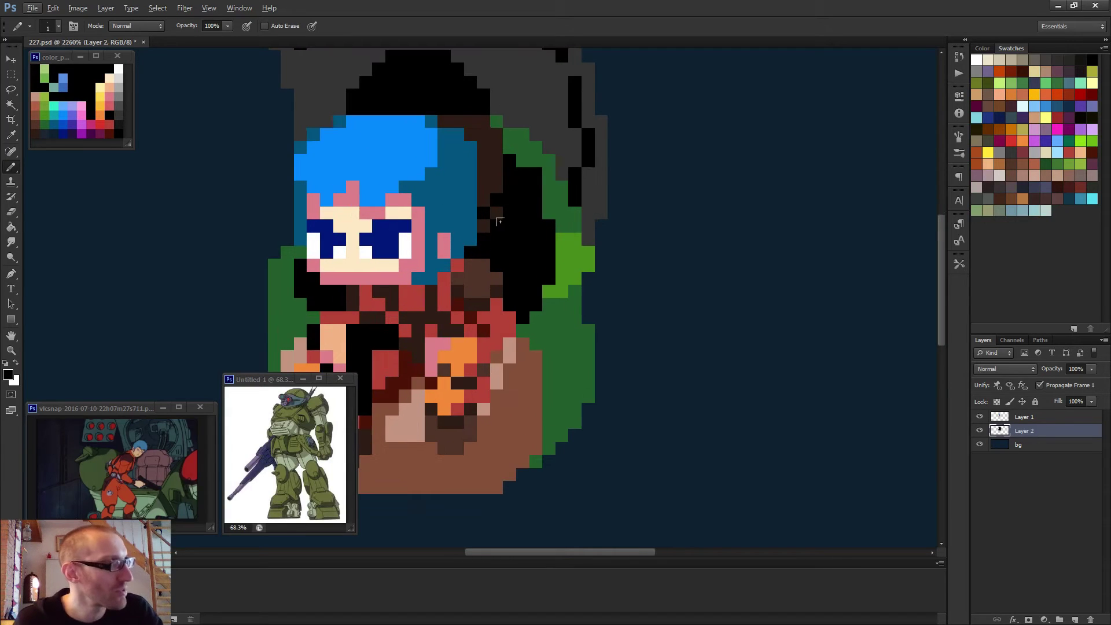
alt+click(480, 272)
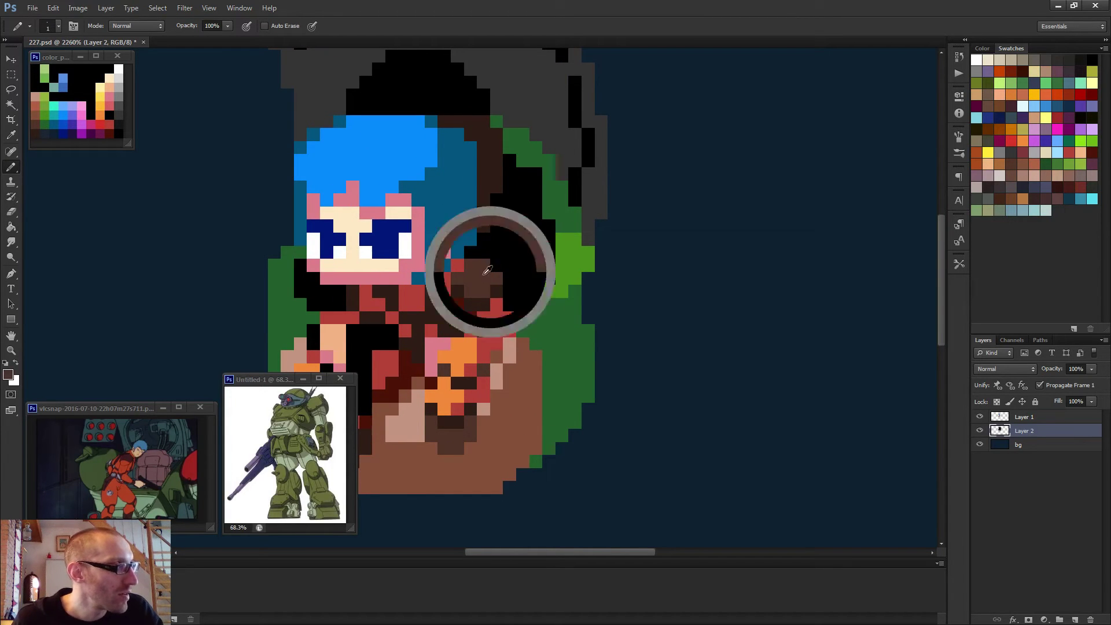
click(444, 121)
drag(456, 119, 471, 120)
click(482, 119)
click(495, 133)
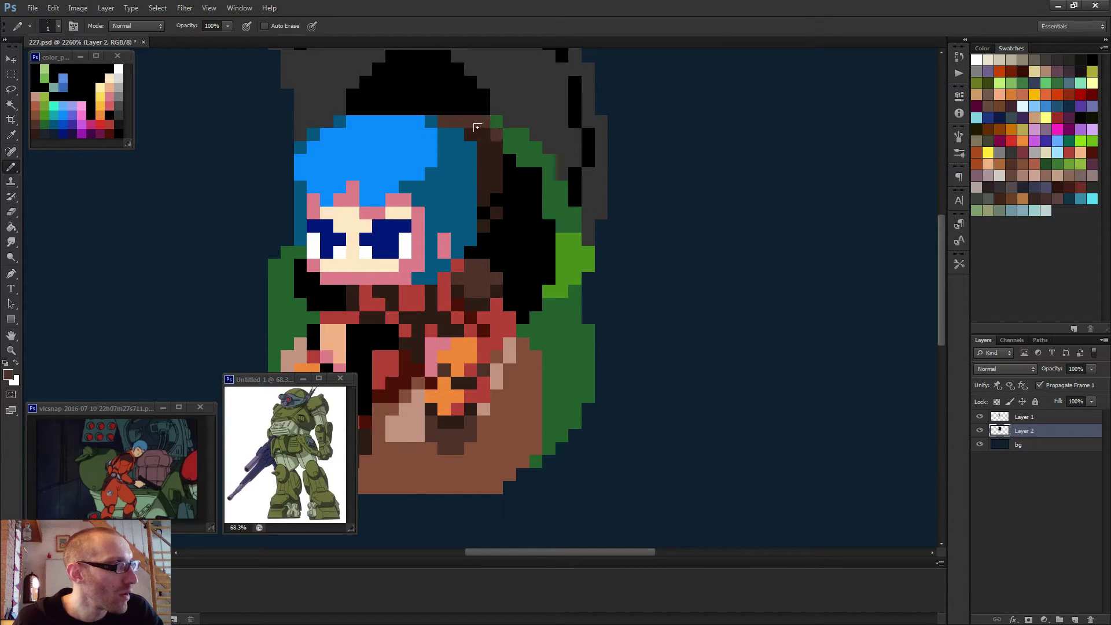
click(483, 133)
- Dither the seat back's lower end into the black cockpit with a checkered pattern of dark brown pixels
scroll(482, 151, down, 5)
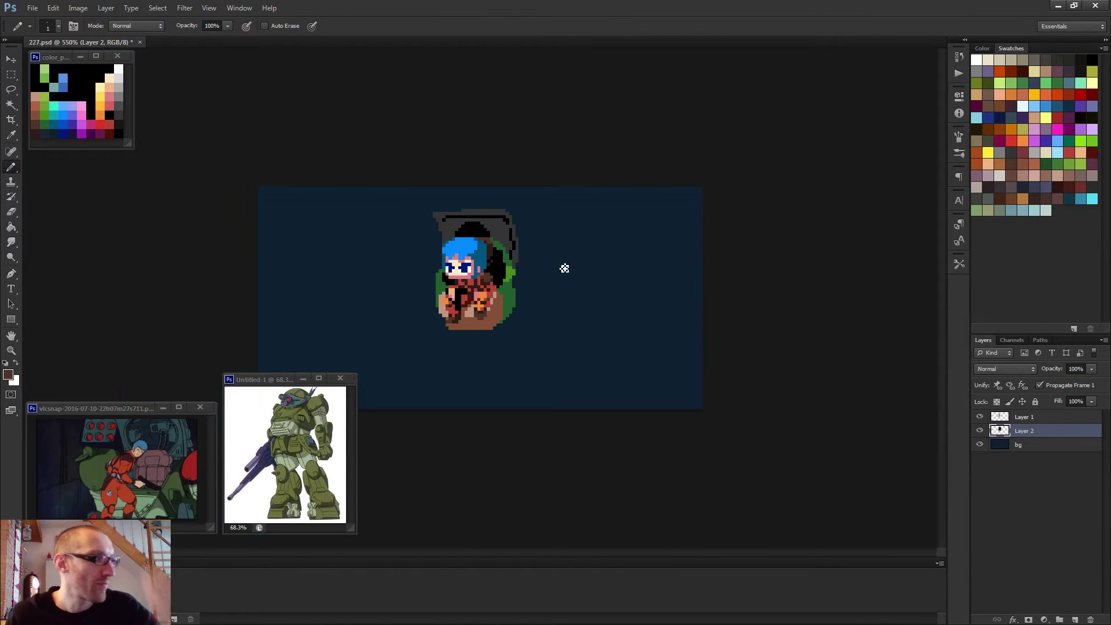
scroll(535, 286, up, 5)
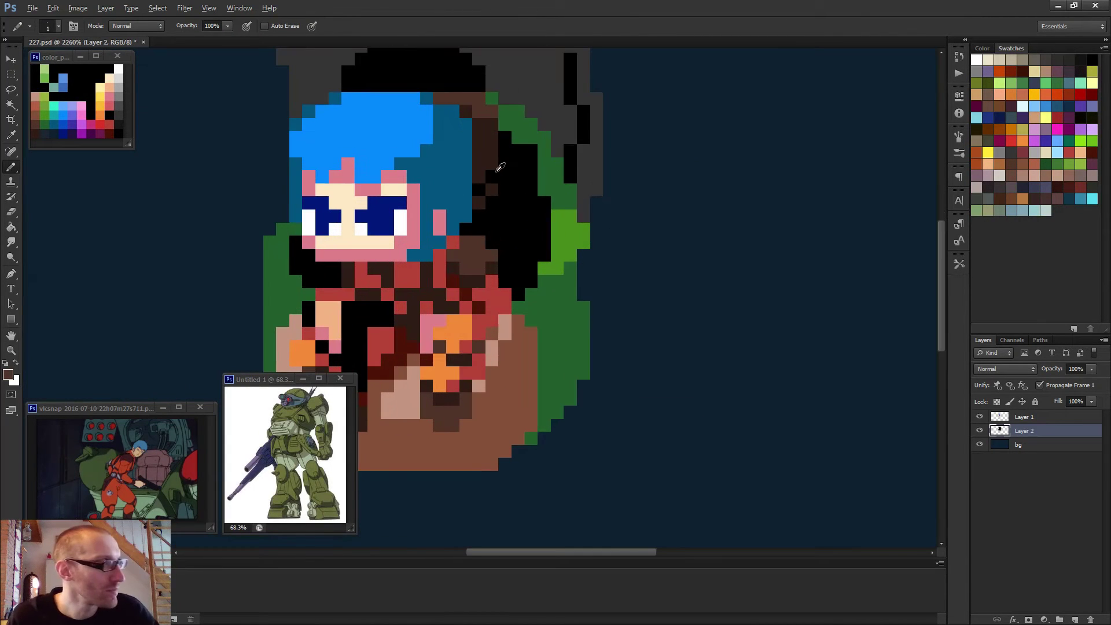
click(505, 203)
click(519, 217)
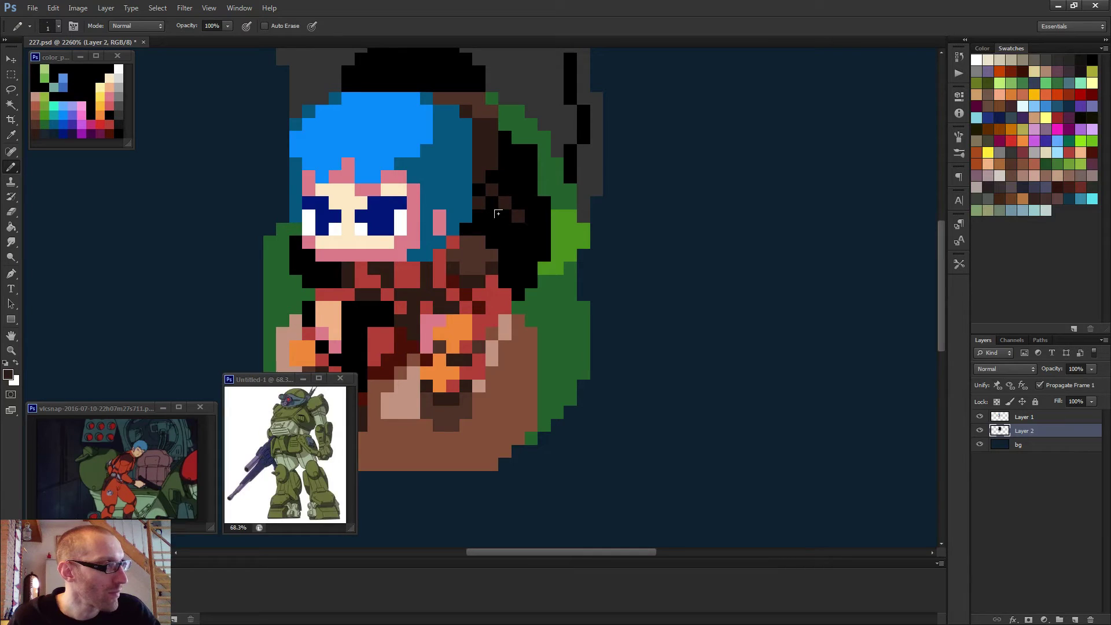
click(491, 214)
click(505, 177)
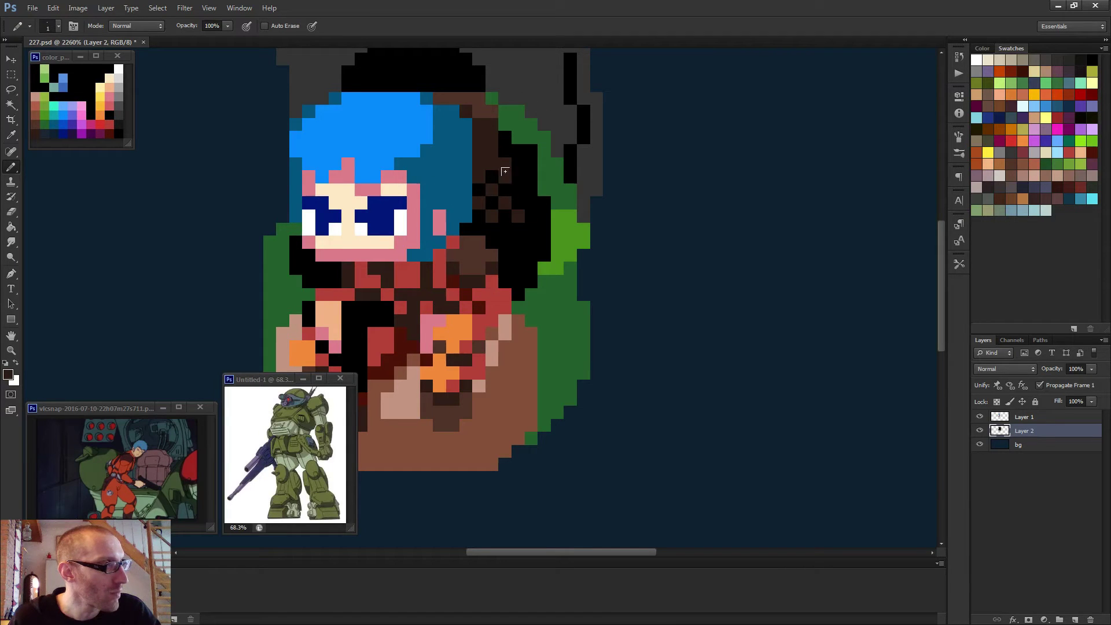
click(518, 190)
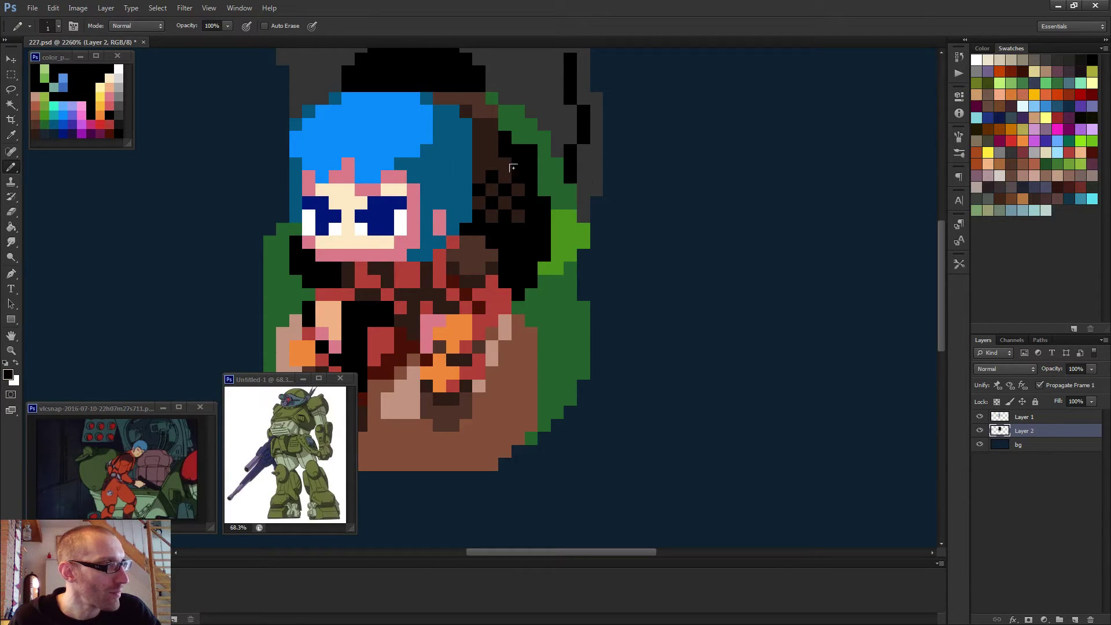
scroll(529, 188, down, 2)
alt+click(534, 195)
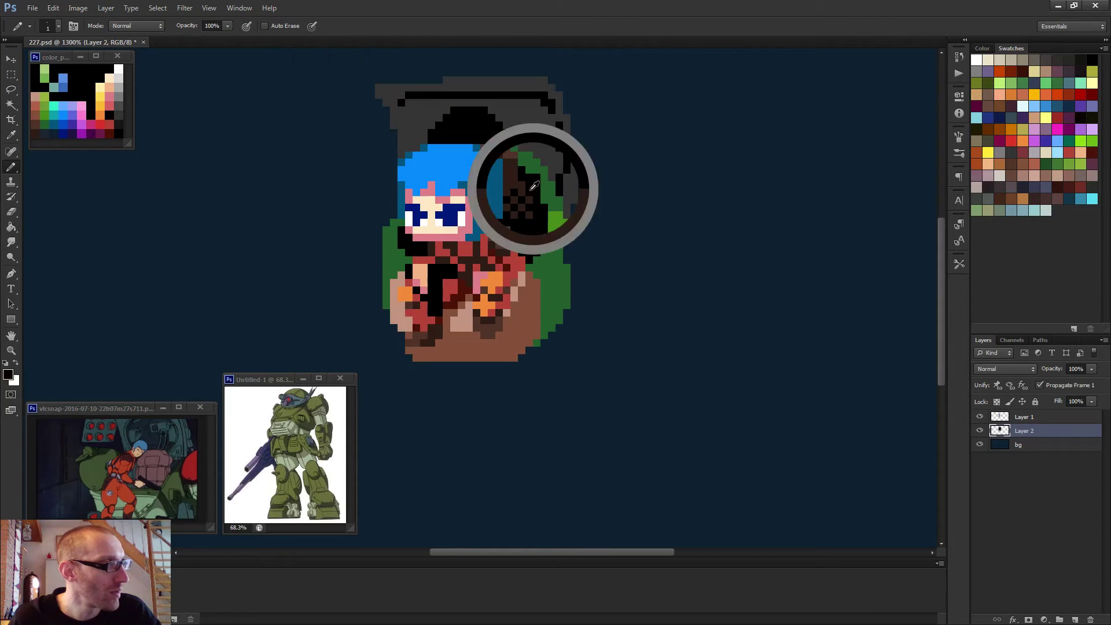
scroll(527, 272, down, 4)
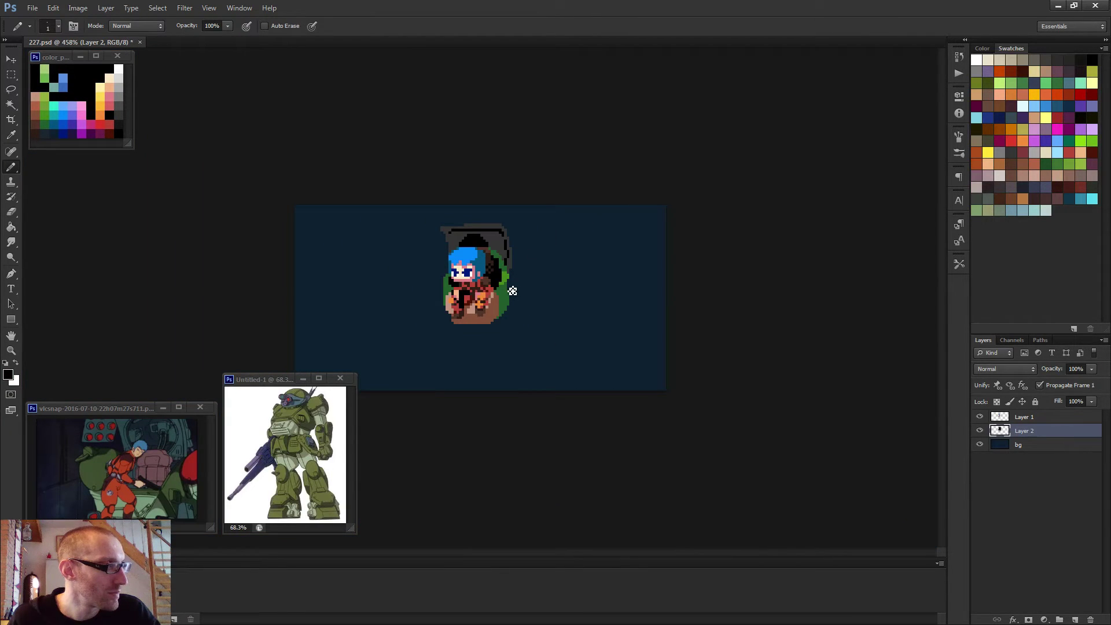
scroll(512, 291, up, 3)
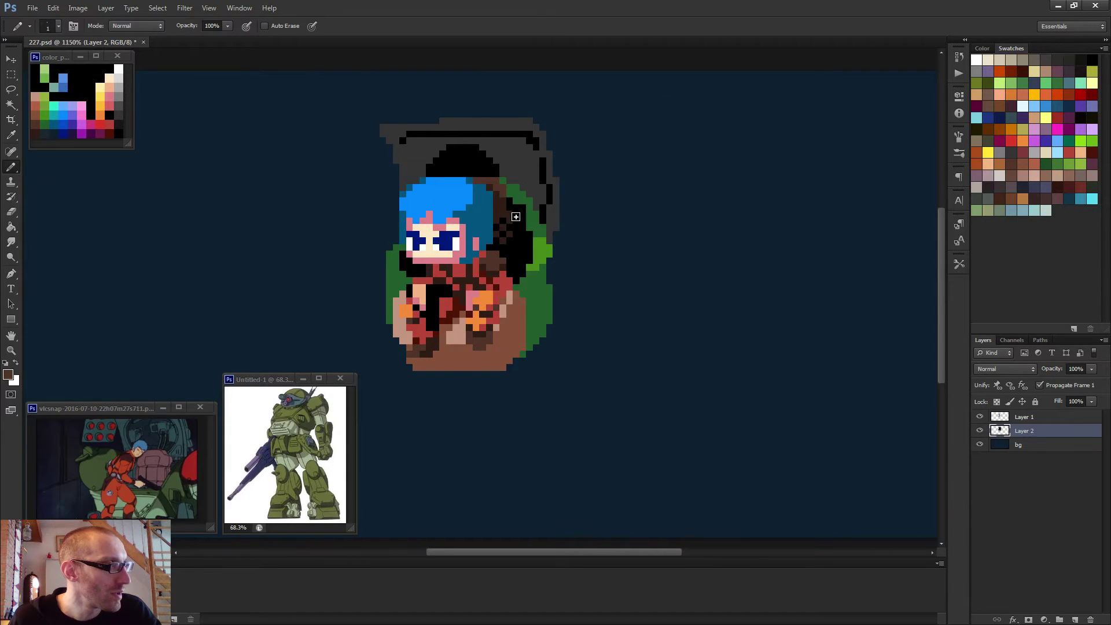
- Sample black and widen the round spot on the hatch with extra pixels along its right side
scroll(513, 223, down, 3)
scroll(504, 250, up, 3)
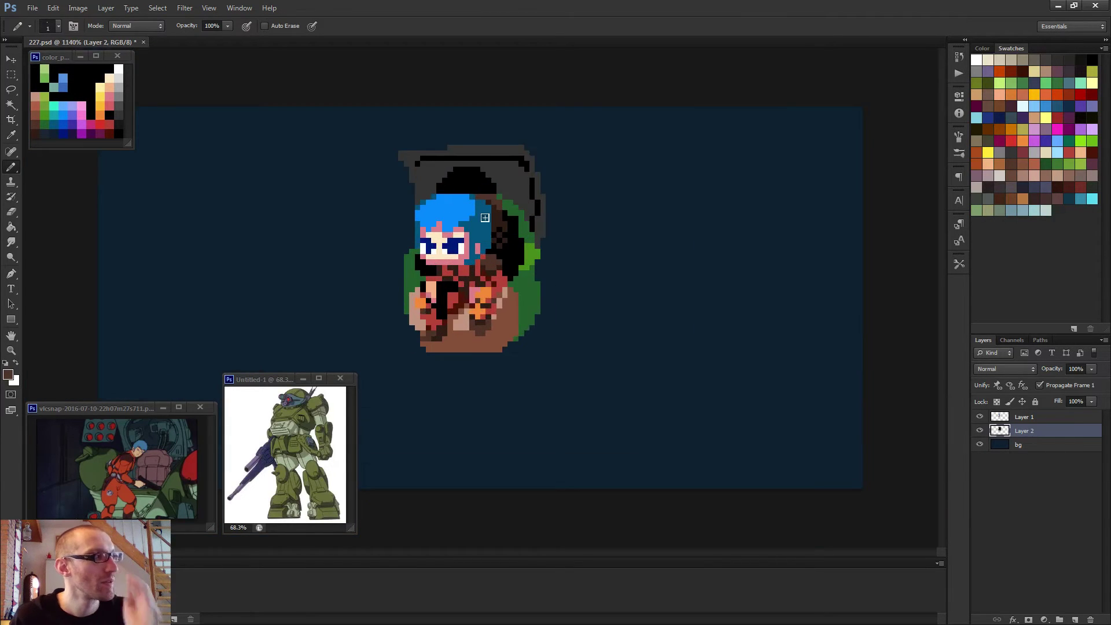
alt+click(485, 138)
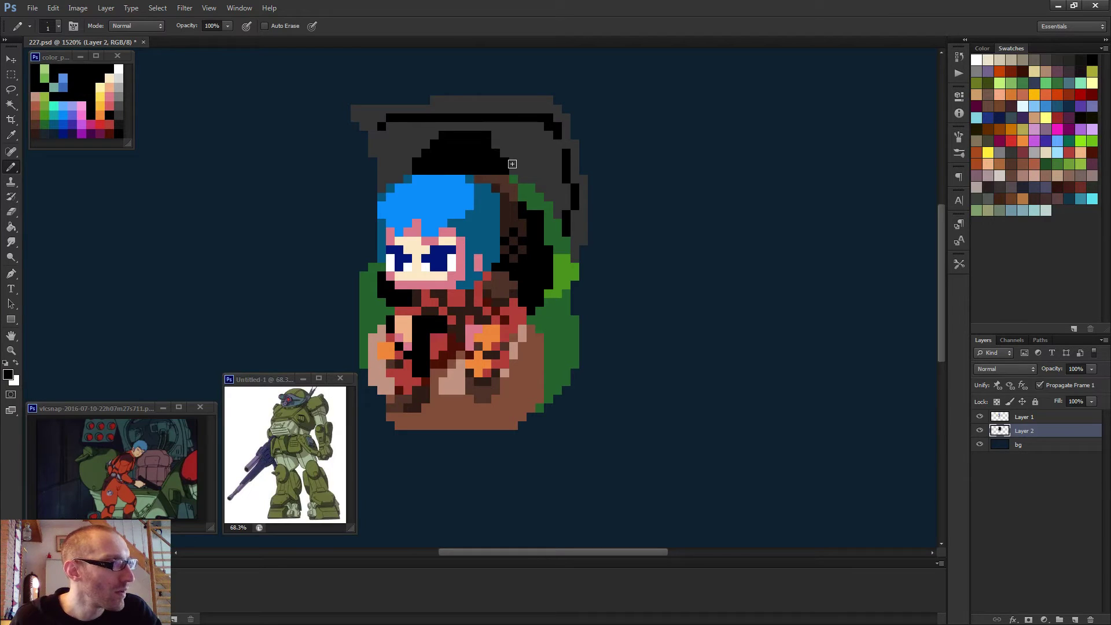
shift+click(514, 163)
click(496, 135)
shift+click(522, 163)
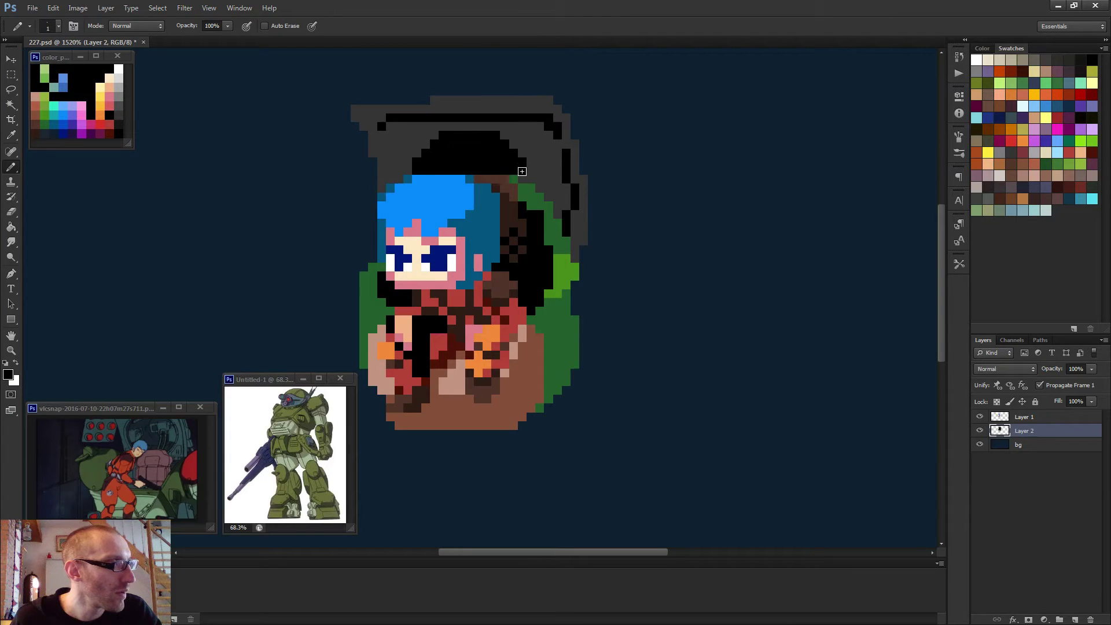
scroll(575, 184, down, 2)
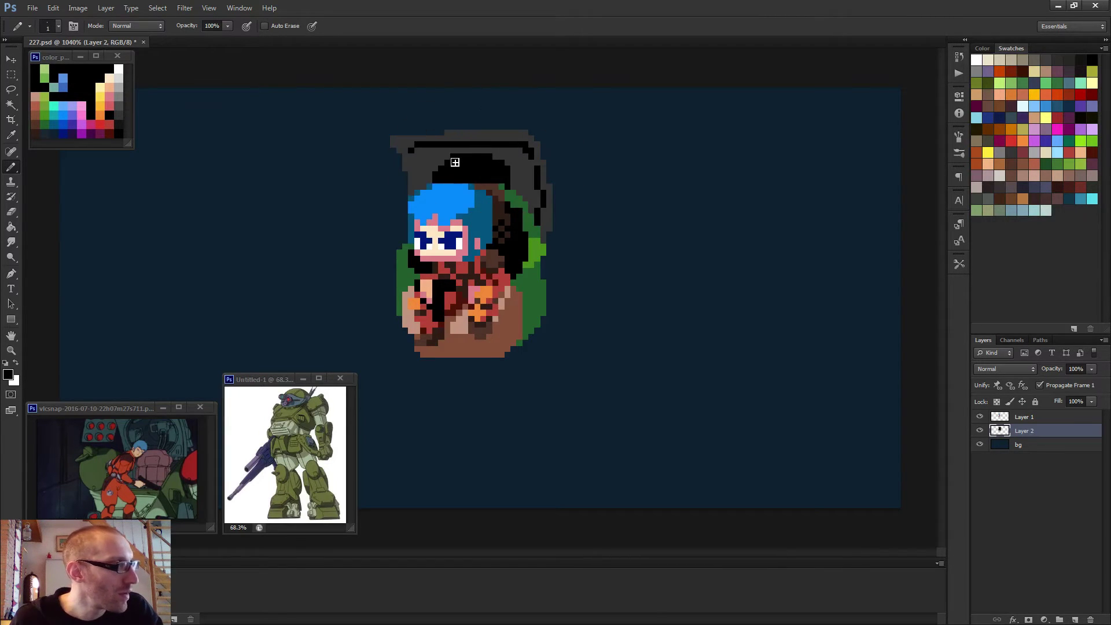
scroll(519, 216, down, 3)
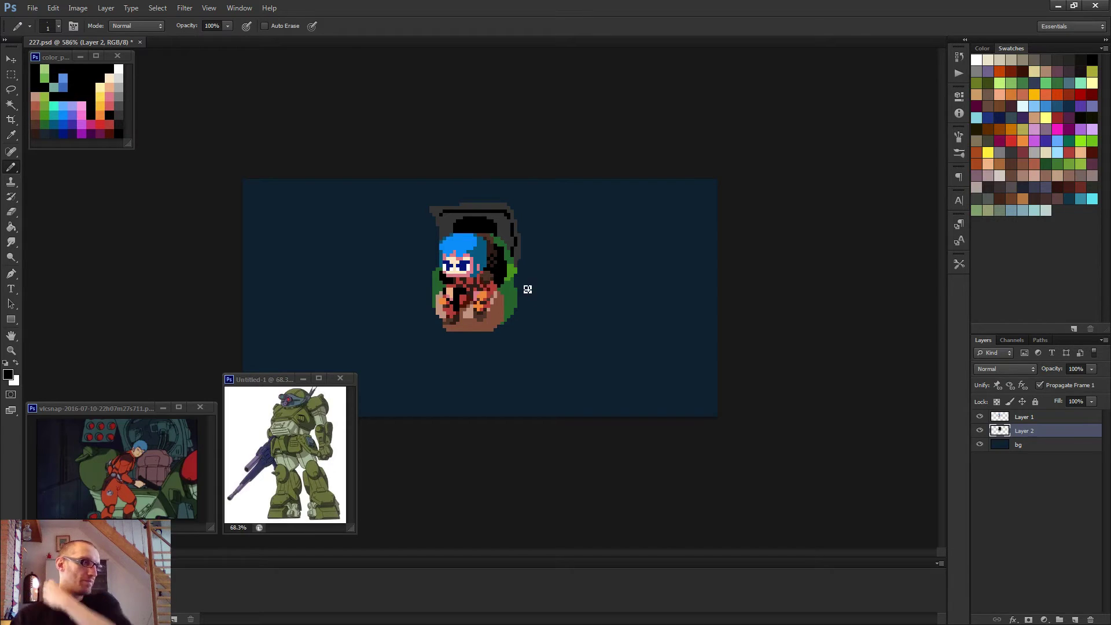
- Rework the hatch's black inner line at the upper-right corner into a smoother diagonal, covering surplus pixels with the hatch's dark gray
scroll(541, 258, up, 4)
alt+click(548, 154)
click(514, 120)
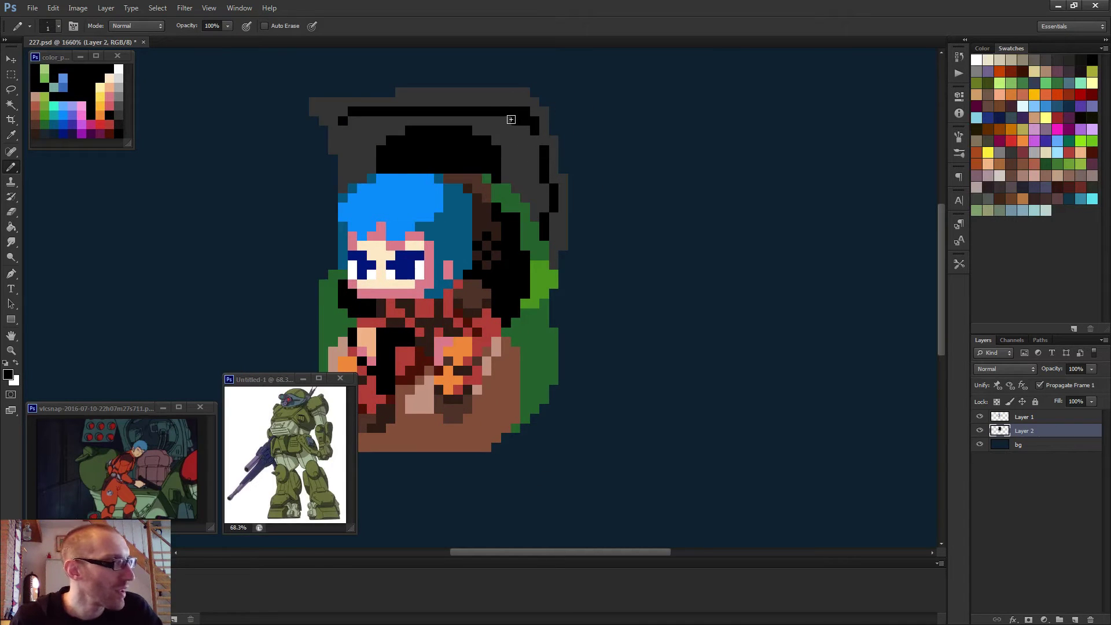
click(524, 130)
alt+click(544, 132)
click(535, 122)
click(523, 113)
click(515, 109)
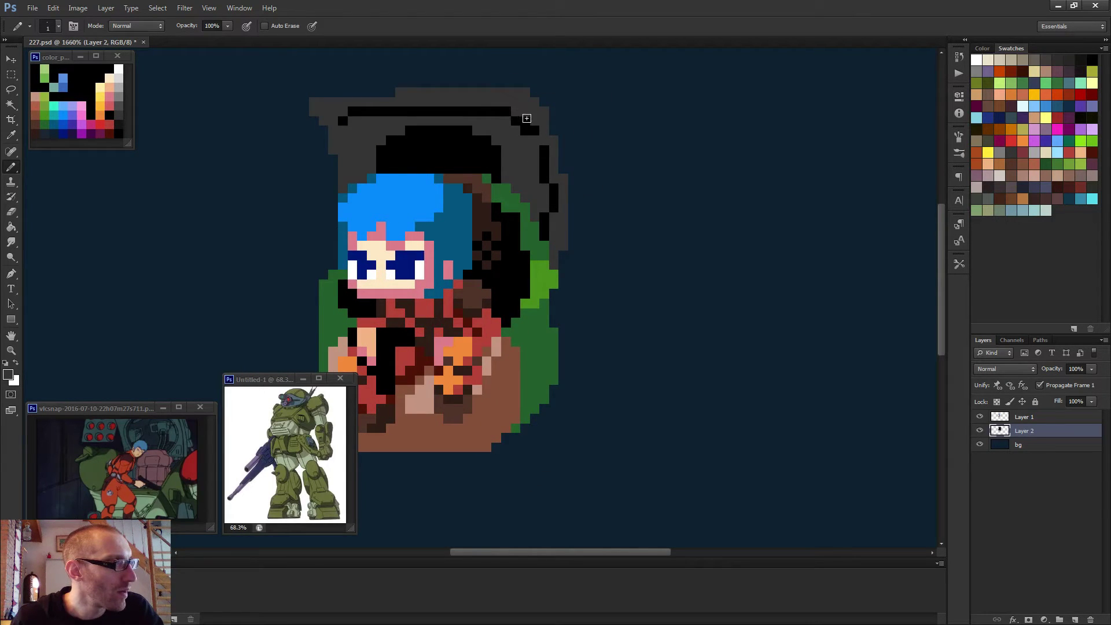
alt+click(535, 141)
scroll(546, 163, down, 5)
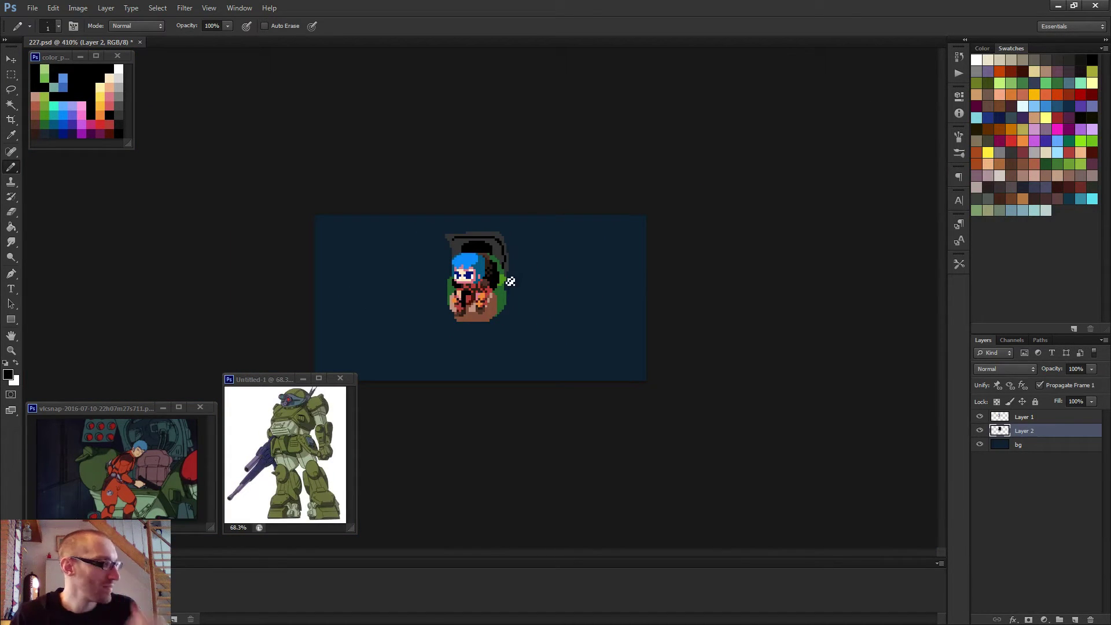
- Sample the dark green and paint over the bright green patch on the mech's rim beside the cockpit
scroll(539, 269, up, 4)
alt+click(536, 275)
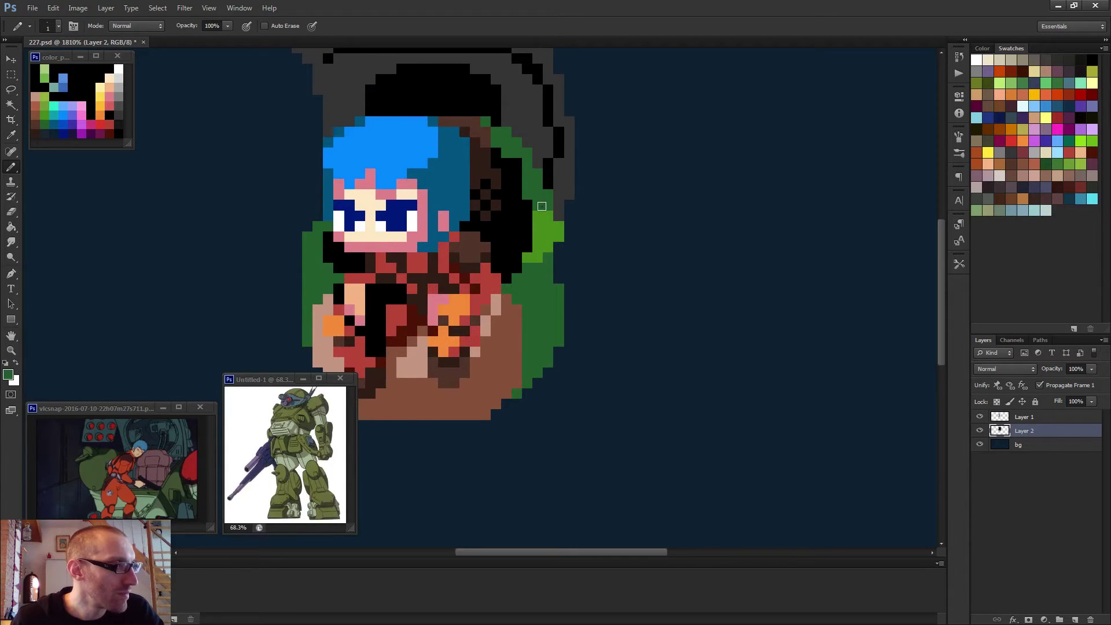
mouse_move(547, 214)
mouse_down()
mouse_move(528, 256)
mouse_move(553, 225)
mouse_up()
click(535, 217)
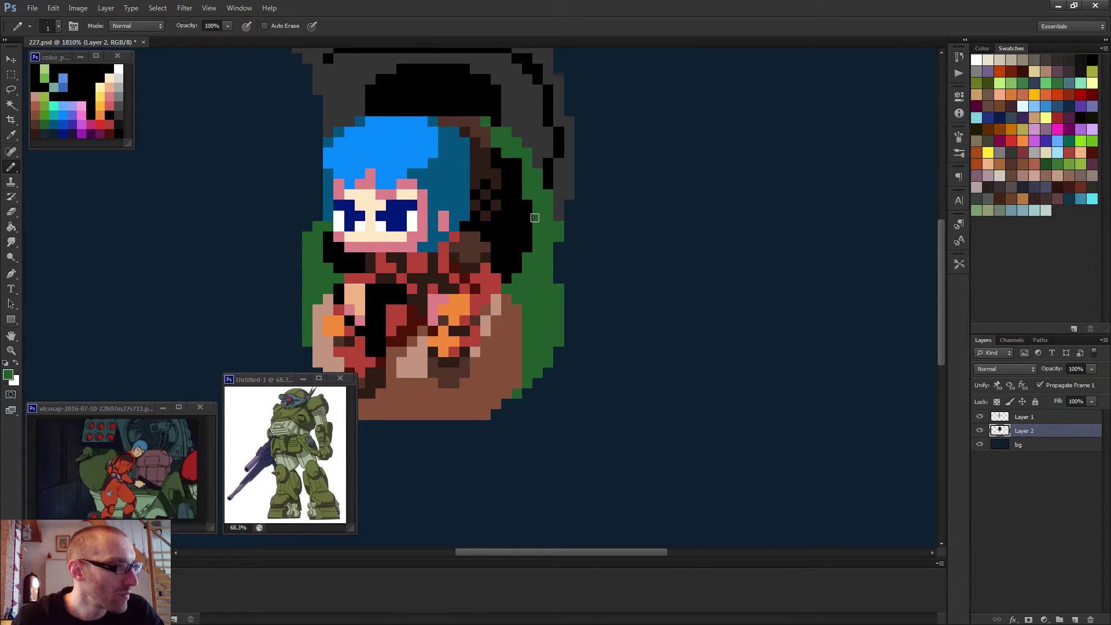
scroll(536, 249, down, 1)
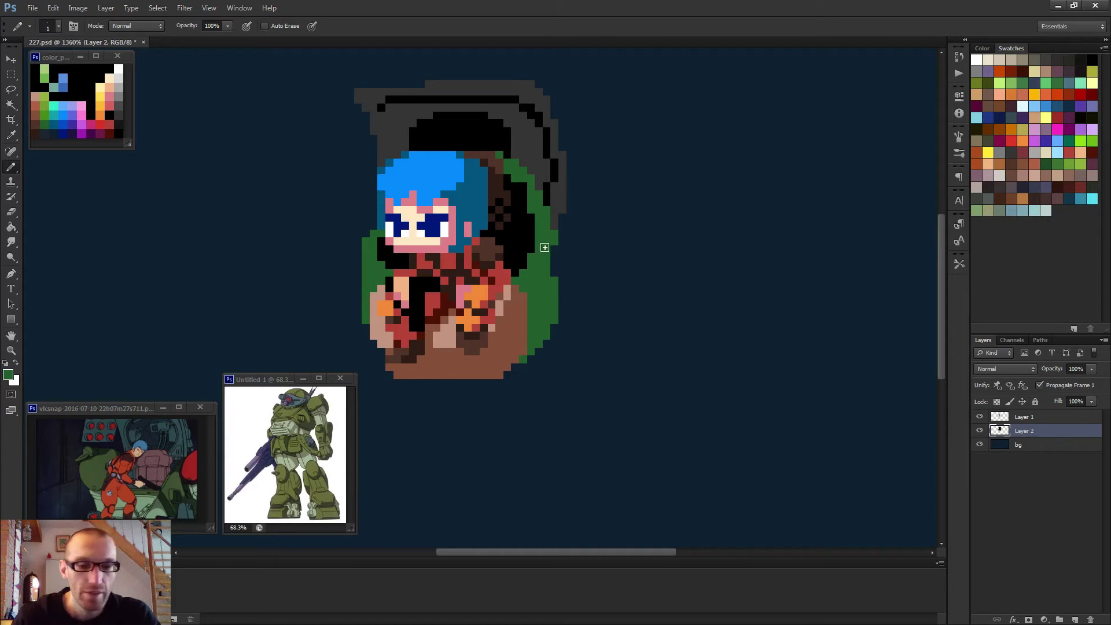
scroll(532, 271, down, 2)
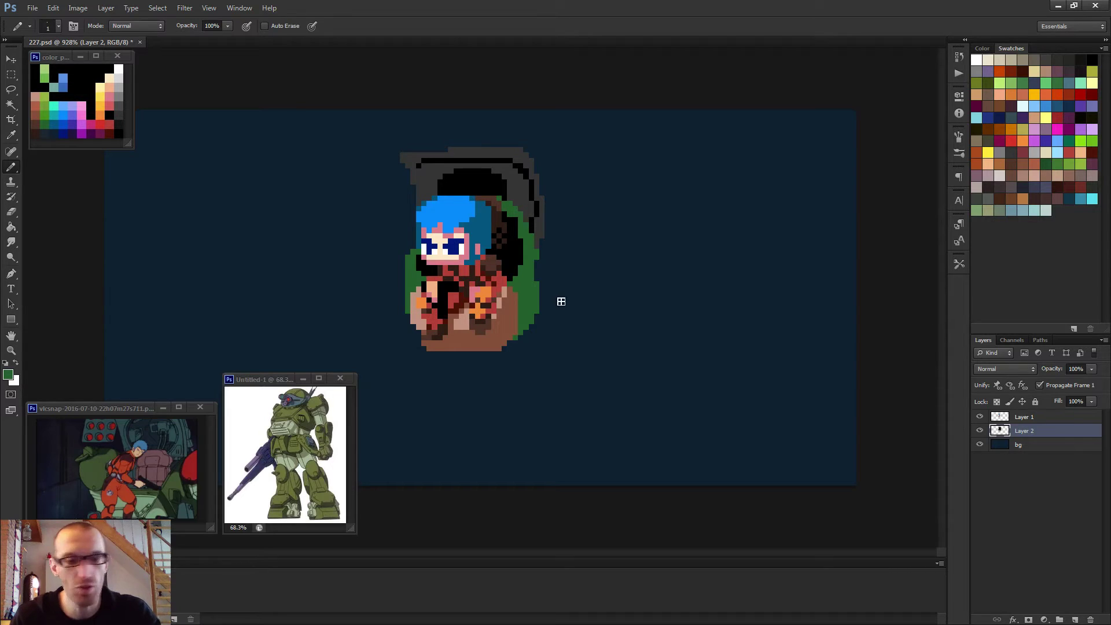
scroll(524, 293, up, 2)
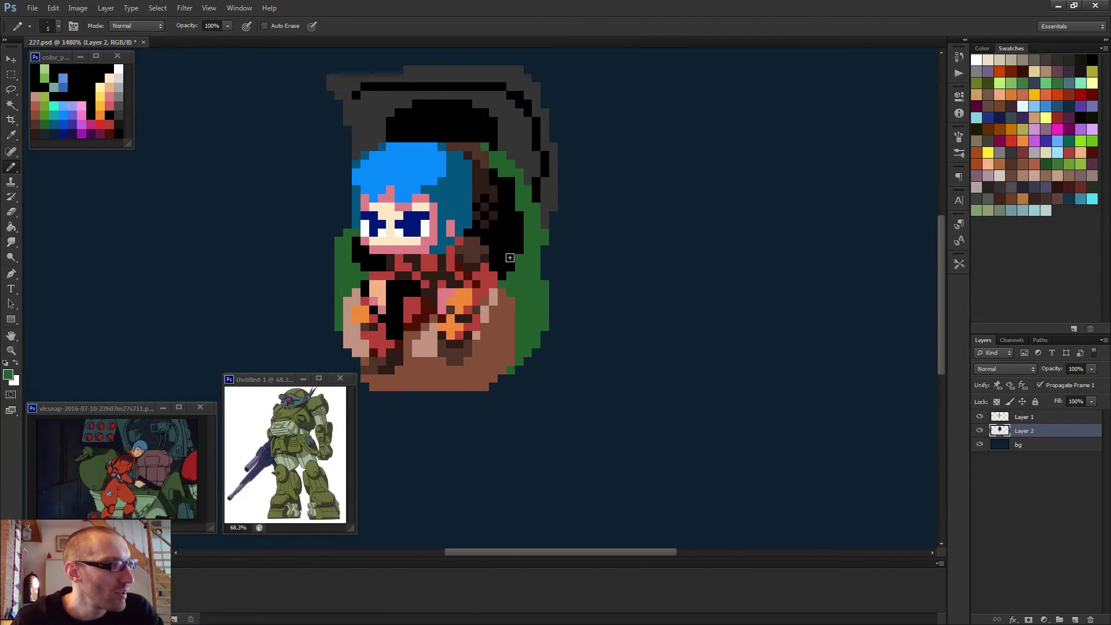
- With a larger brush, paint stacked test swatches of light green, bright green, dark green and dark blue-gray beside the sprite
alt+click(47, 112)
key(bracketright)
key(bracketright)
key(bracketright)
key(bracketright)
key(bracketright)
key(bracketright)
drag(672, 221, 750, 215)
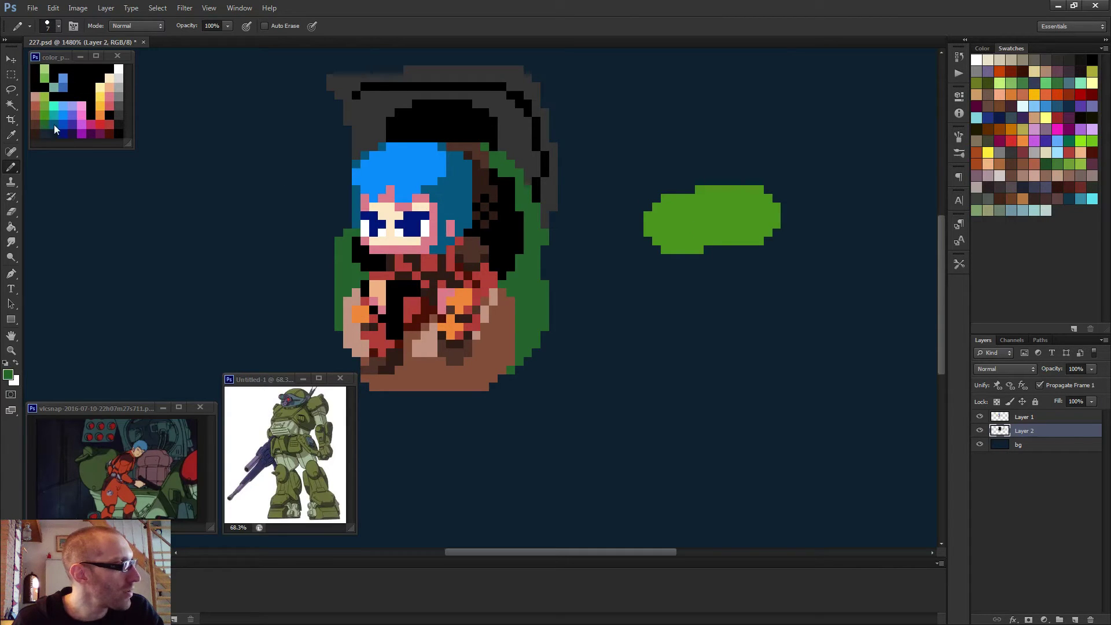
drag(665, 257, 768, 258)
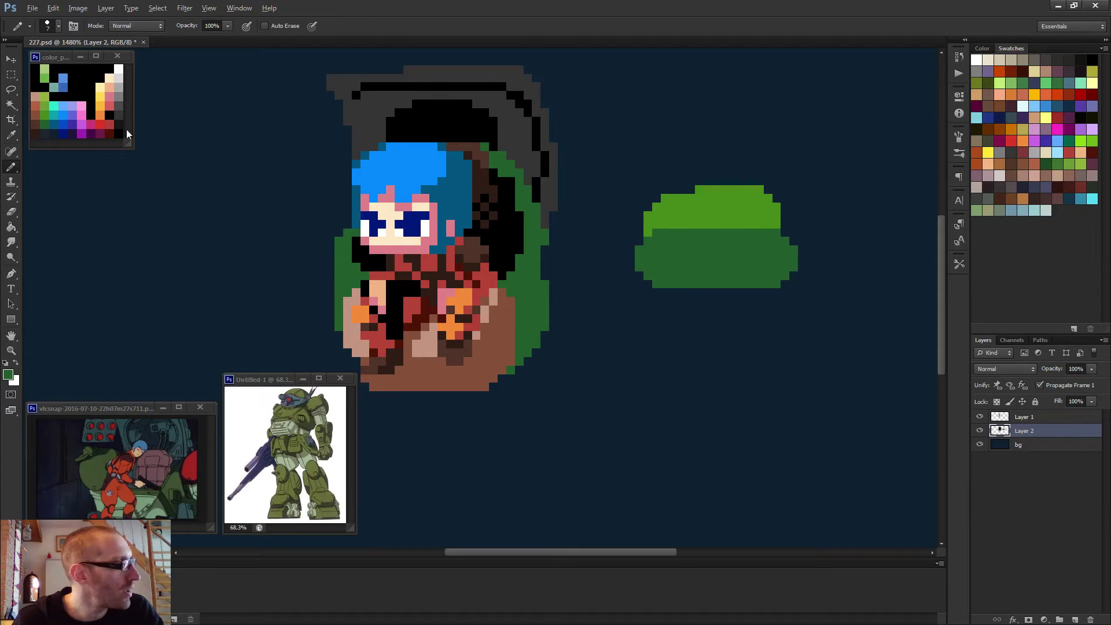
alt+click(48, 102)
drag(651, 168, 761, 149)
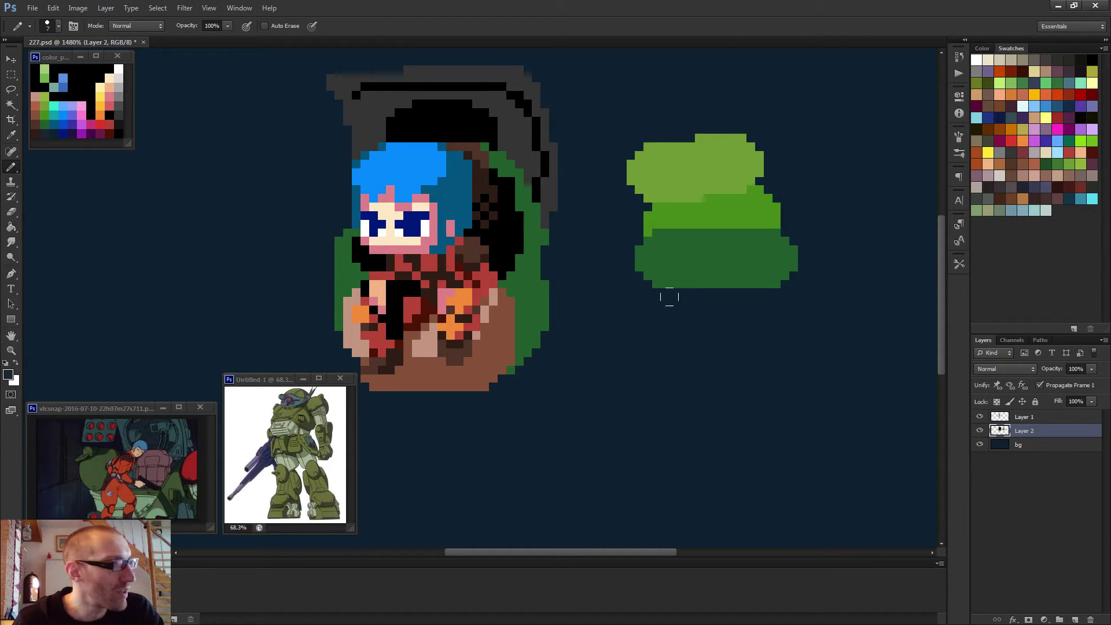
mouse_move(670, 297)
mouse_down()
mouse_move(626, 285)
mouse_move(734, 282)
mouse_up()
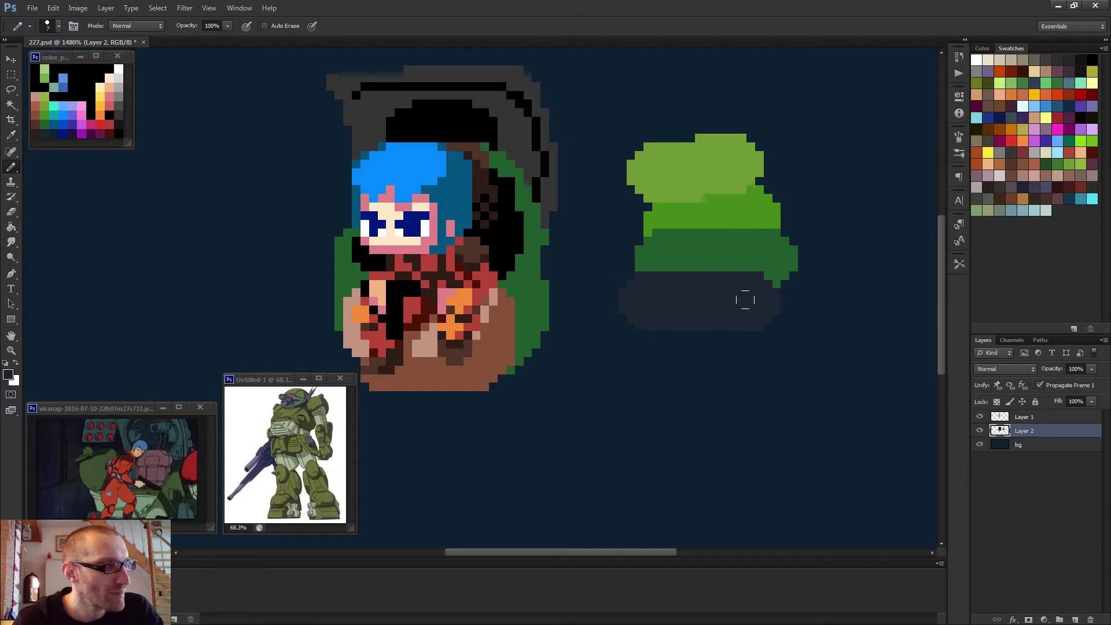
alt+click(704, 295)
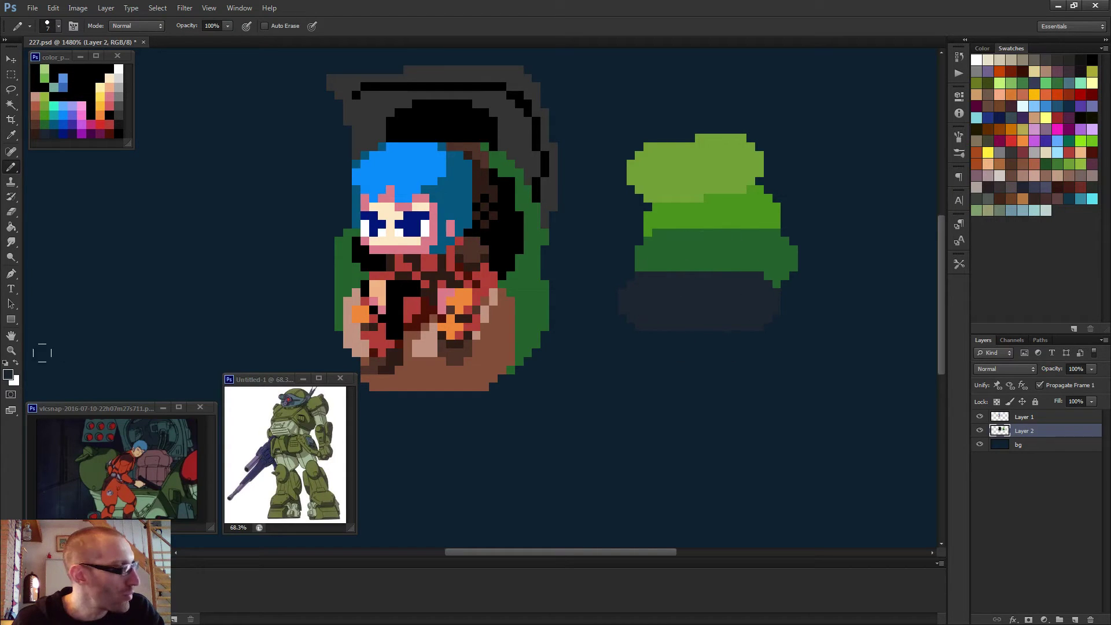
- Compare the color picker values of the dark green, bright green and light green swatches without changing the foreground color
click(10, 376)
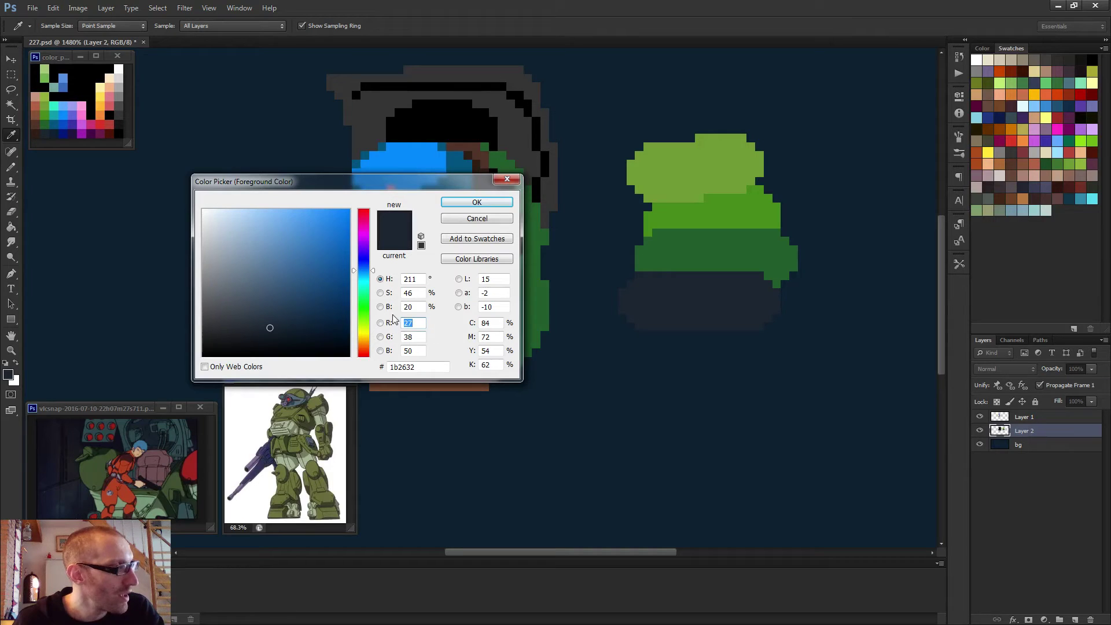
key(alt)
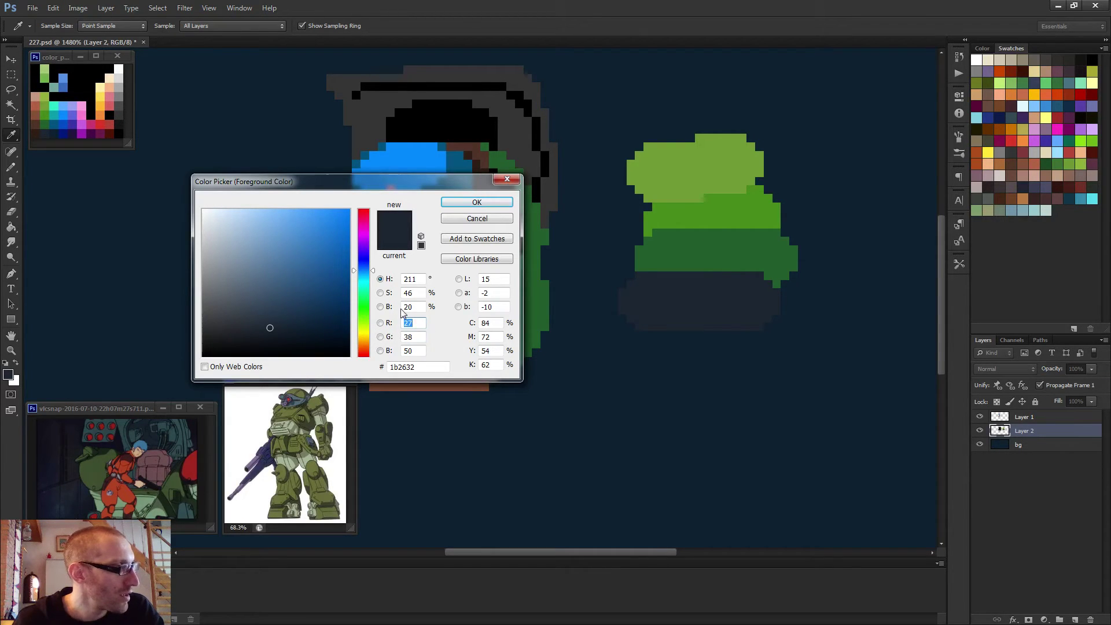
click(717, 250)
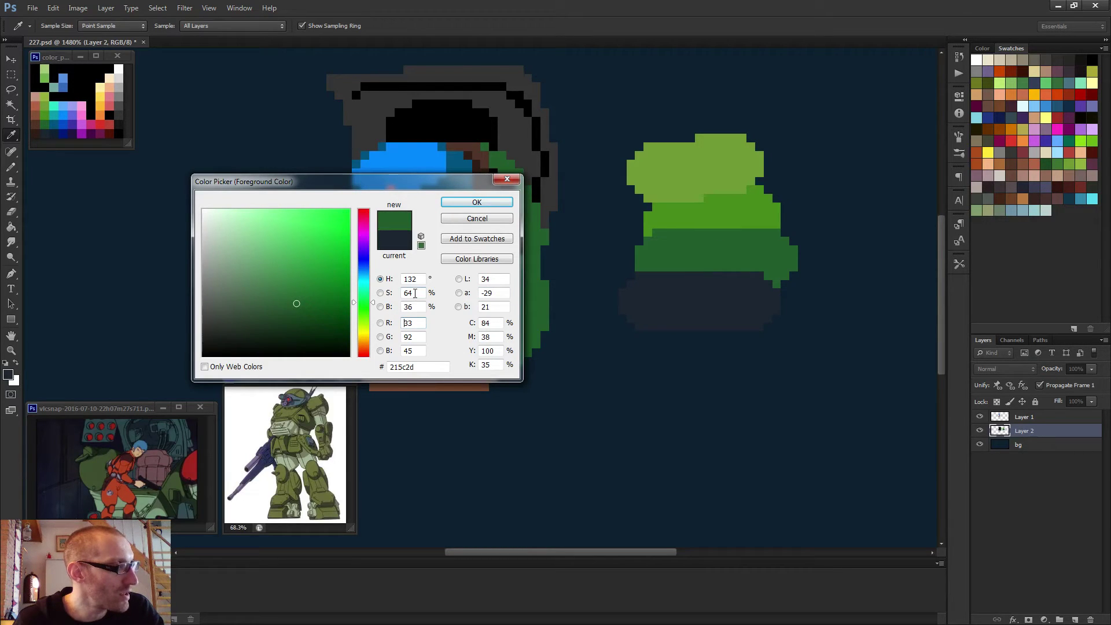
click(712, 219)
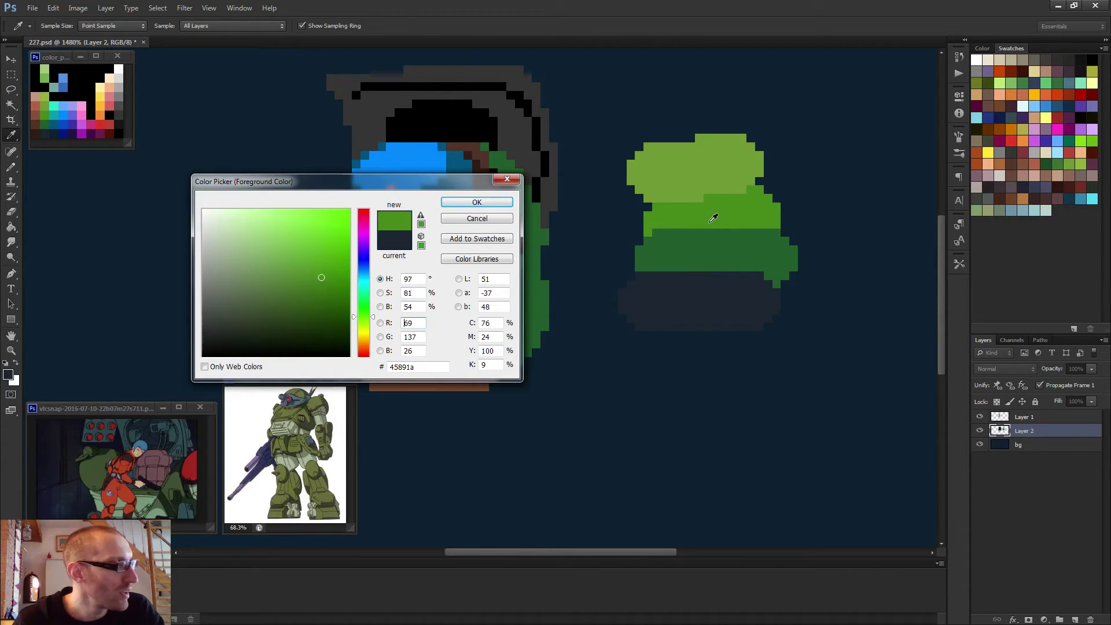
click(704, 168)
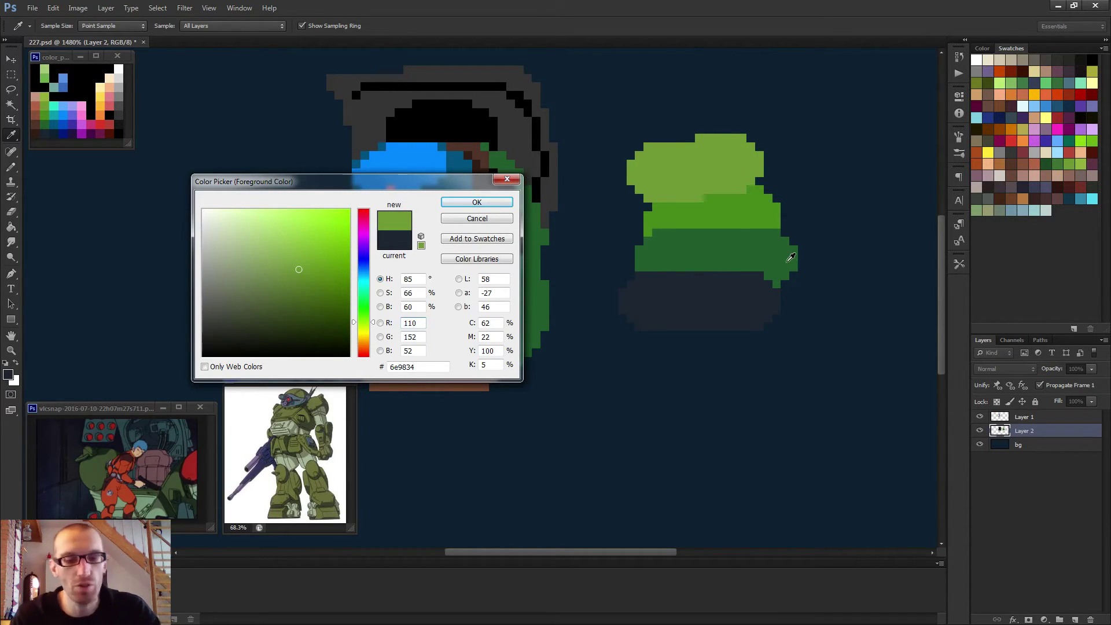
click(477, 218)
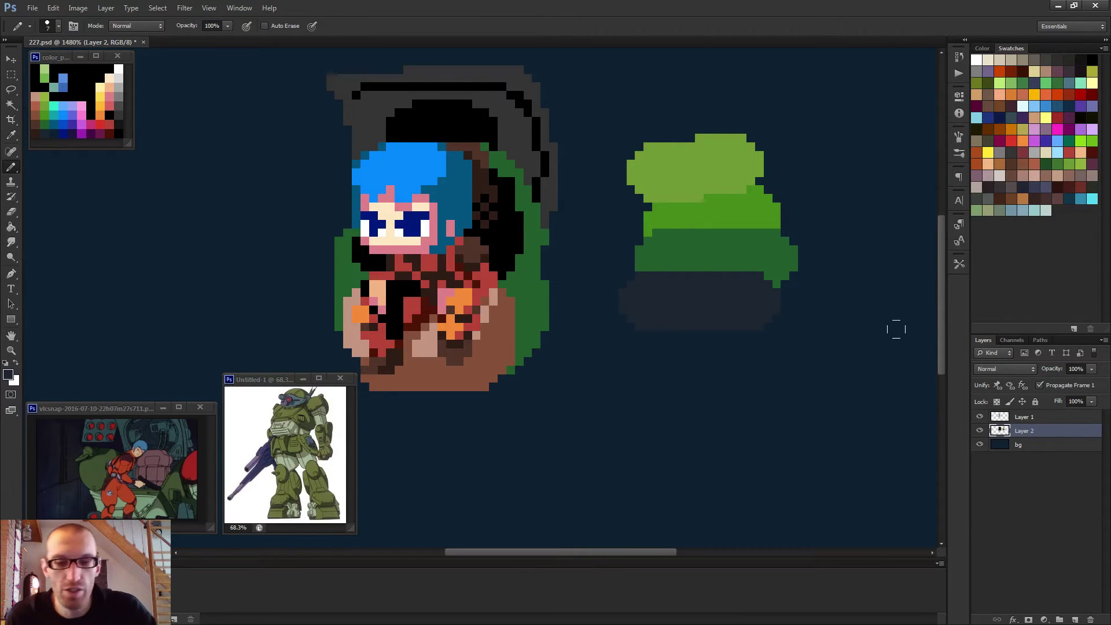
- Select and delete the test swatches beside the sprite, deselect, and return to the 1-pixel Pencil
key(m)
drag(619, 108, 807, 374)
key(Delete)
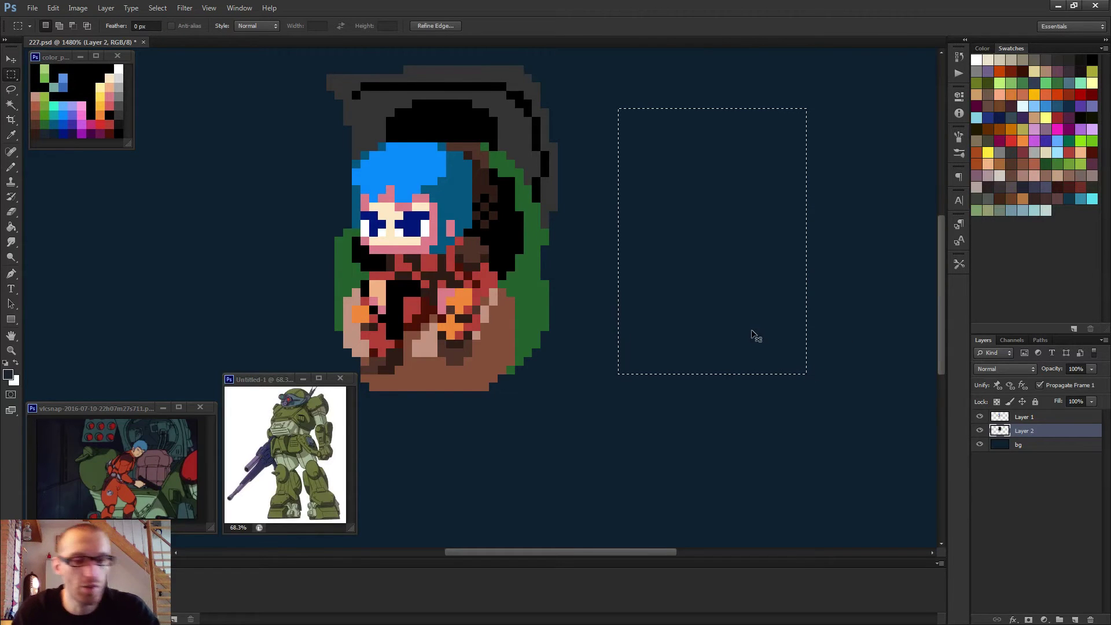
key(ctrl+d)
key(b)
alt+right_click(617, 305)
- Pick a lighter gray from the palette image and draw highlight rows along the hatch's two stepped top edges
scroll(542, 320, up, 3)
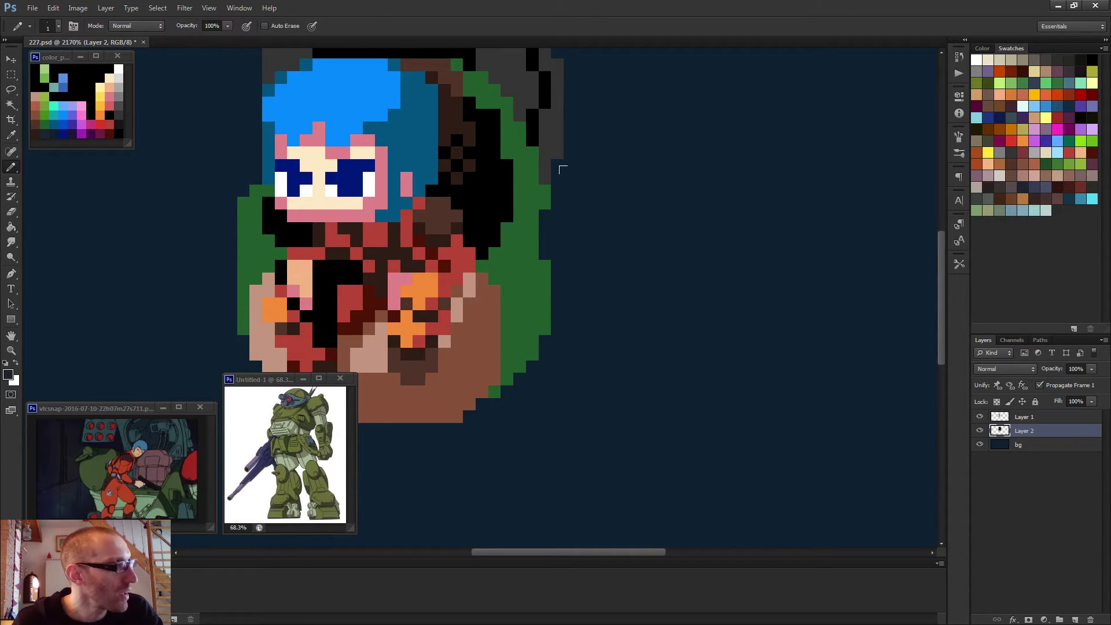
scroll(560, 169, down, 3)
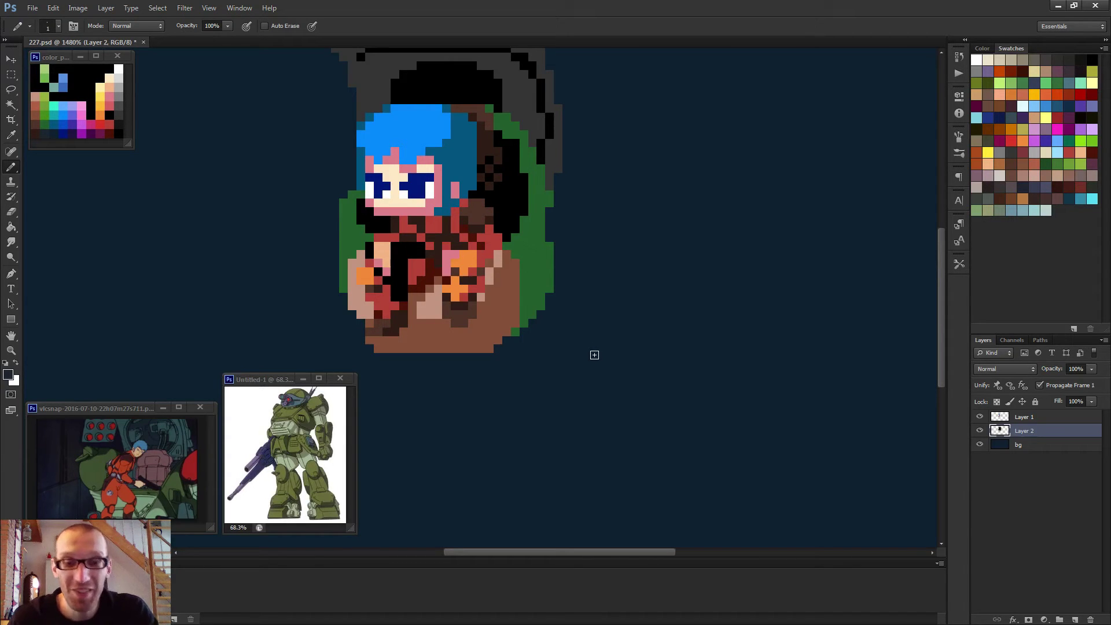
alt+click(512, 215)
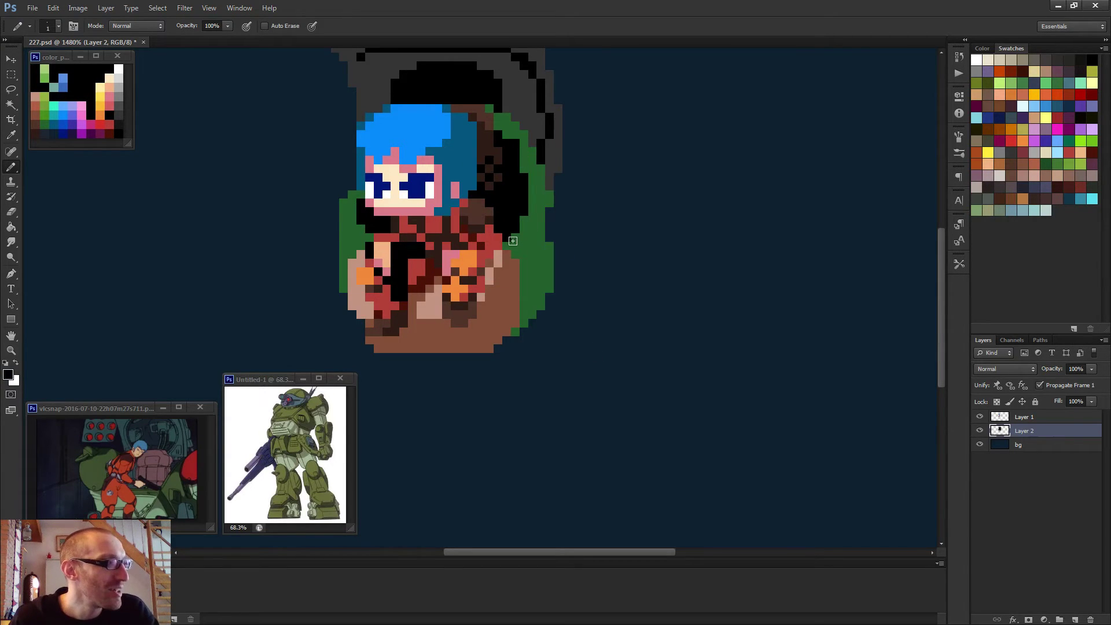
scroll(510, 215, down, 3)
scroll(499, 213, up, 3)
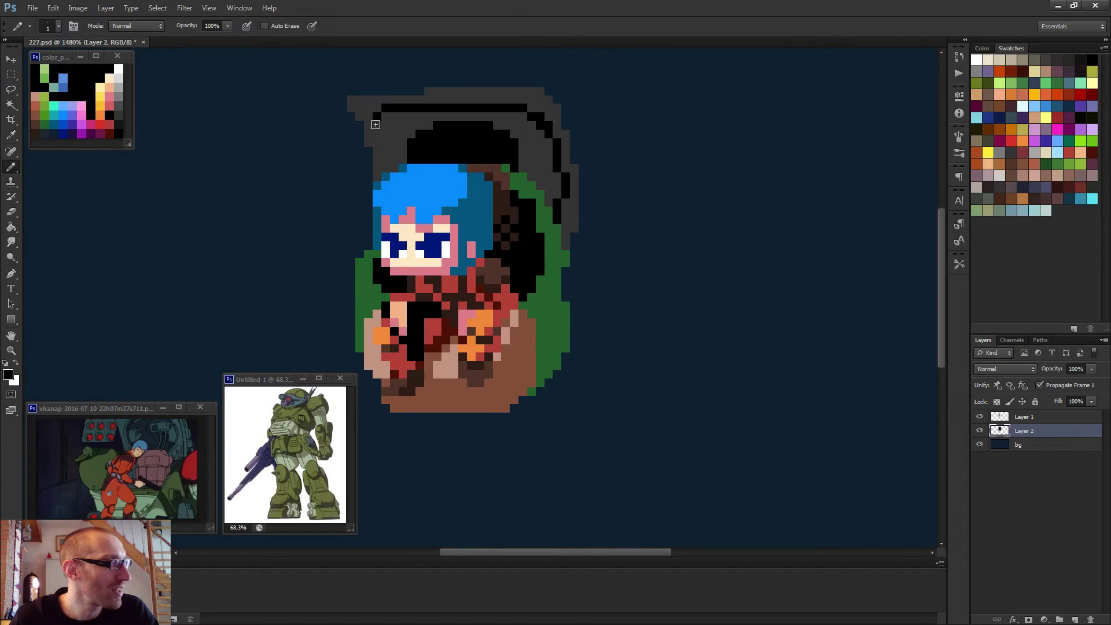
alt+click(118, 103)
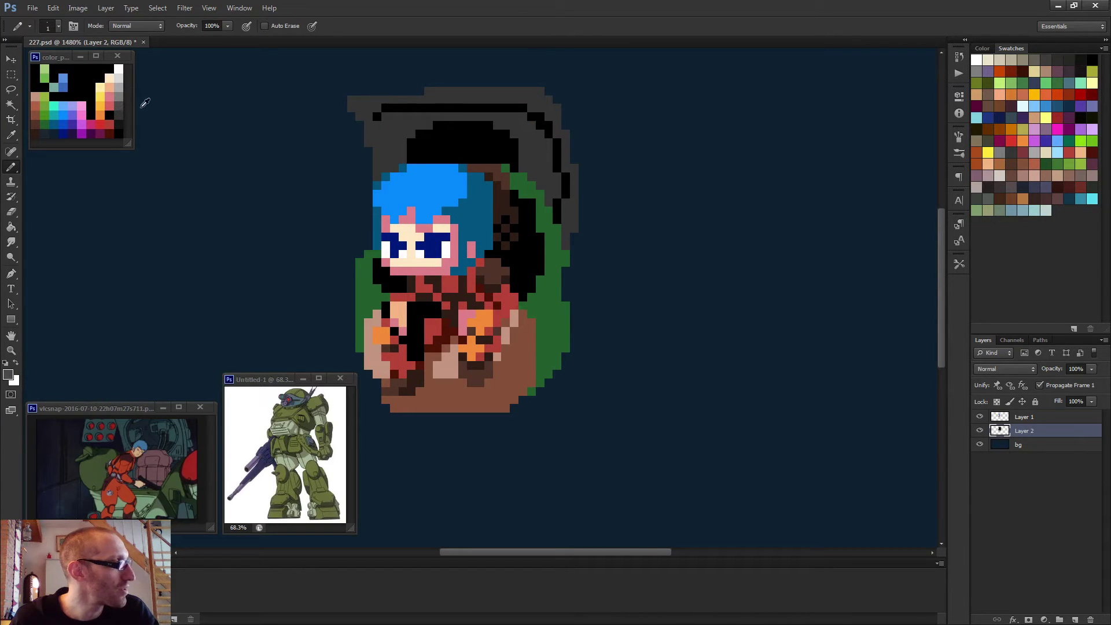
click(352, 99)
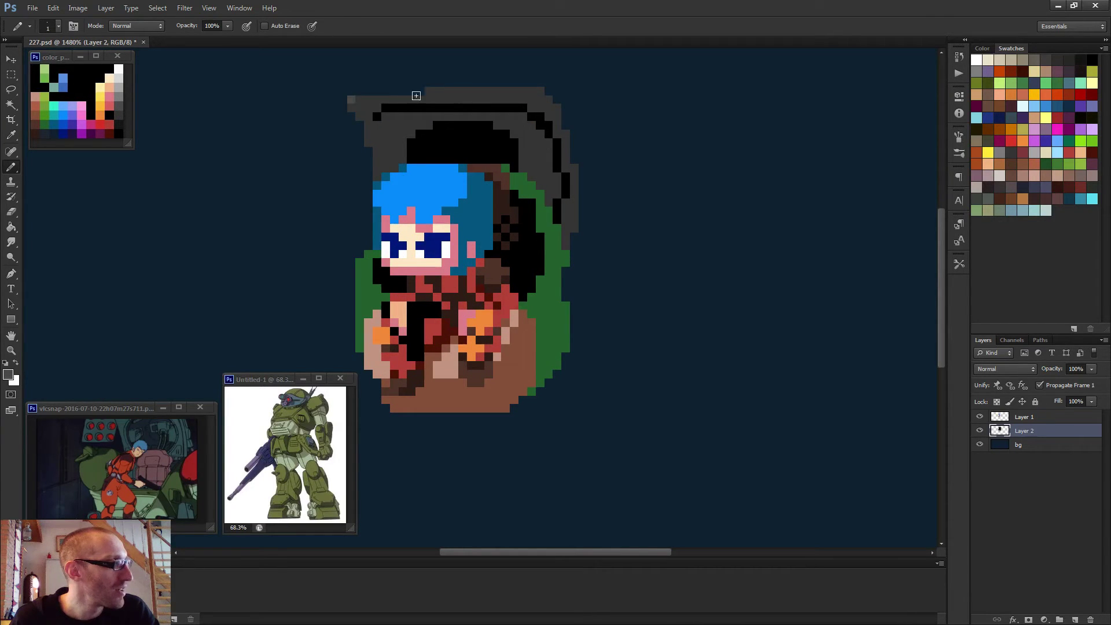
shift+click(538, 102)
click(430, 91)
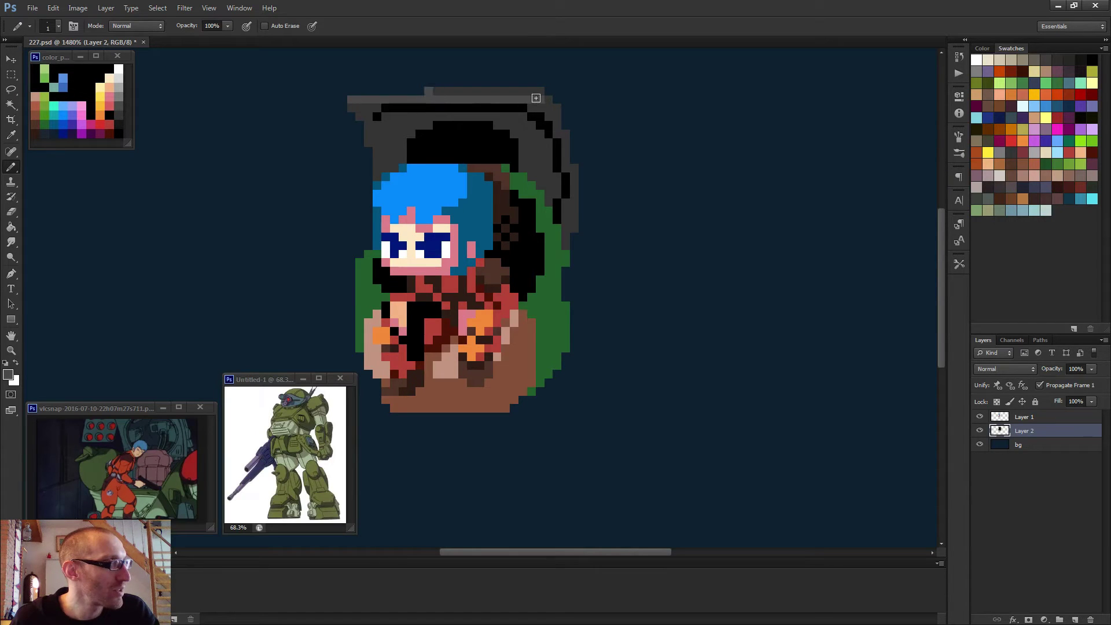
shift+click(537, 92)
- Refine the right end of the hatch's top highlight with individual lighter gray and dark gray pixels around the corner
alt+click(547, 109)
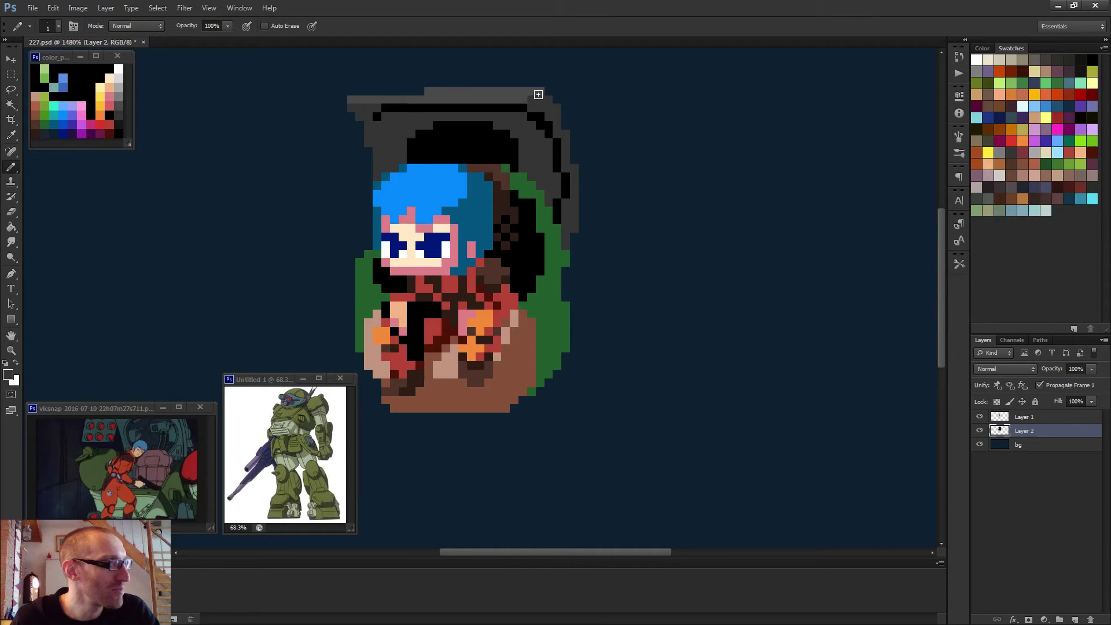
click(539, 94)
alt+click(527, 95)
click(542, 109)
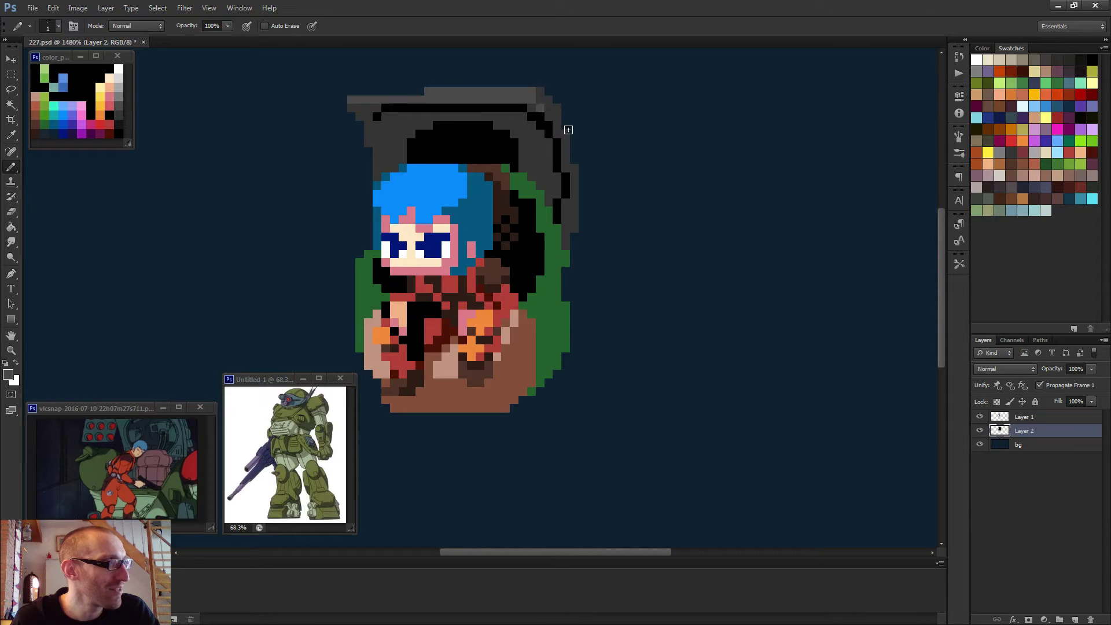
alt+click(543, 94)
click(533, 92)
scroll(566, 138, down, 3)
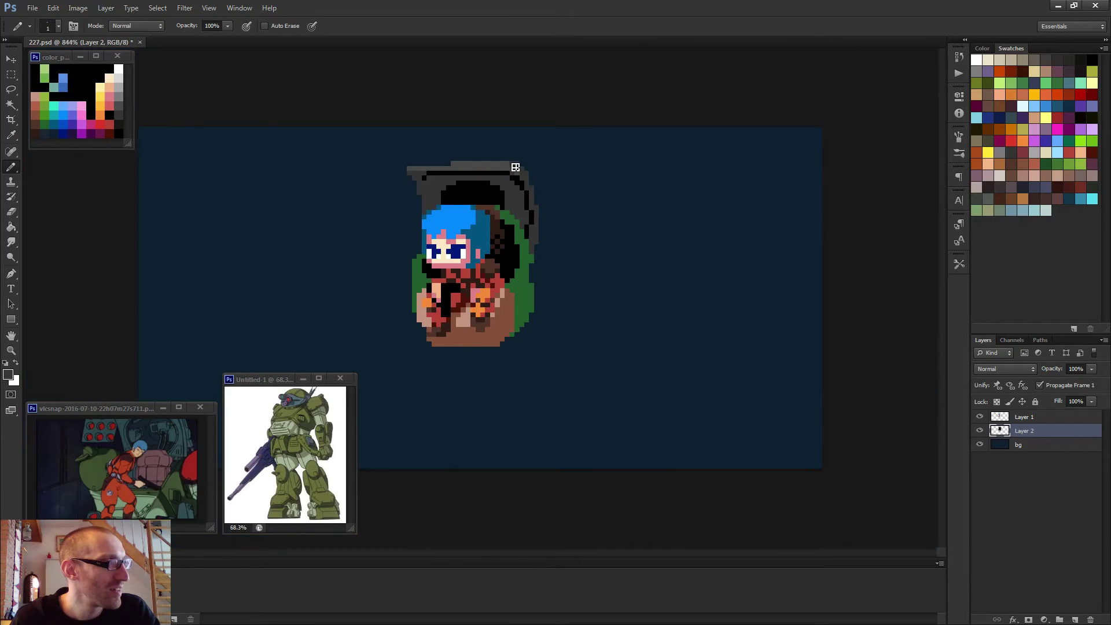
- Examine the hatch's gray highlights and the whole sprite at several zoom levels
key(ctrl+minus)
key(ctrl+minus)
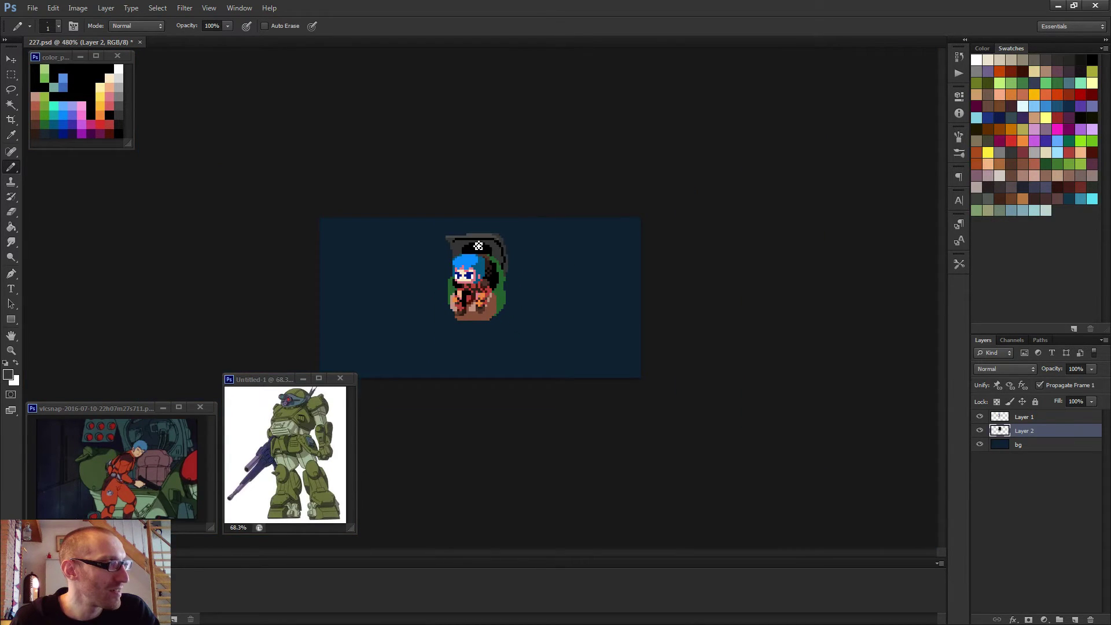
key(ctrl+plus)
key(ctrl+plus)
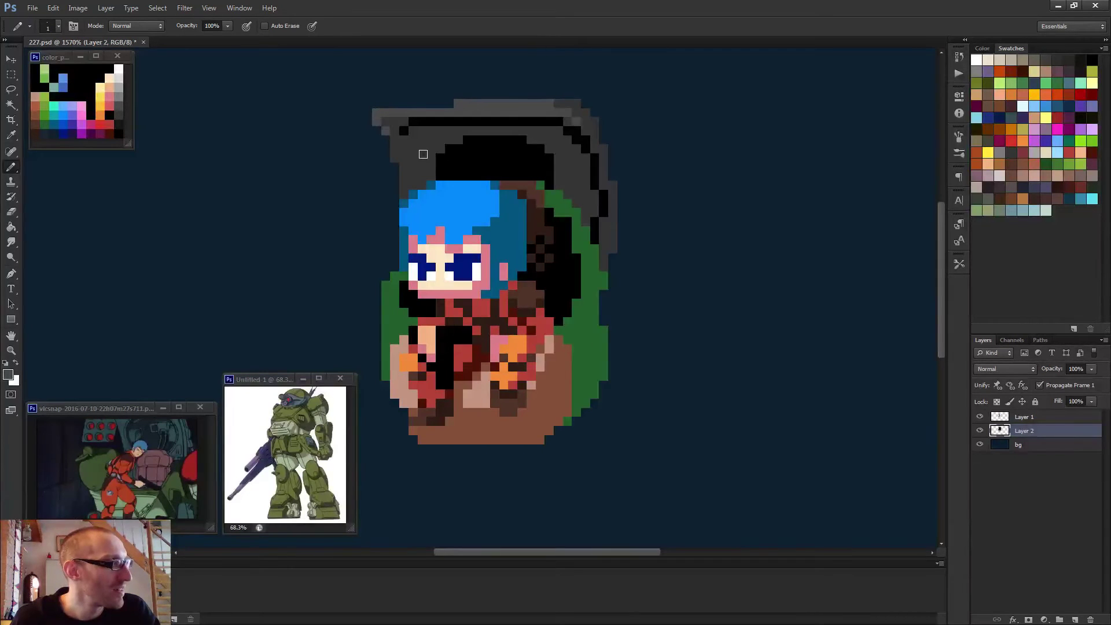
key(ctrl+minus)
key(ctrl+minus)
key(ctrl+plus)
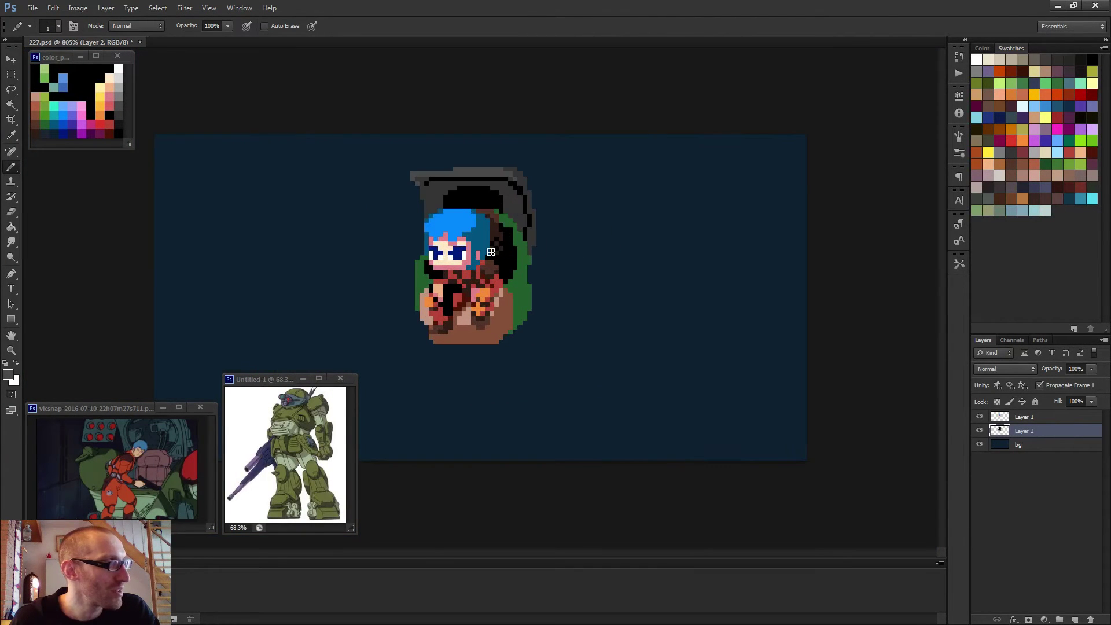
scroll(490, 253, up, 3)
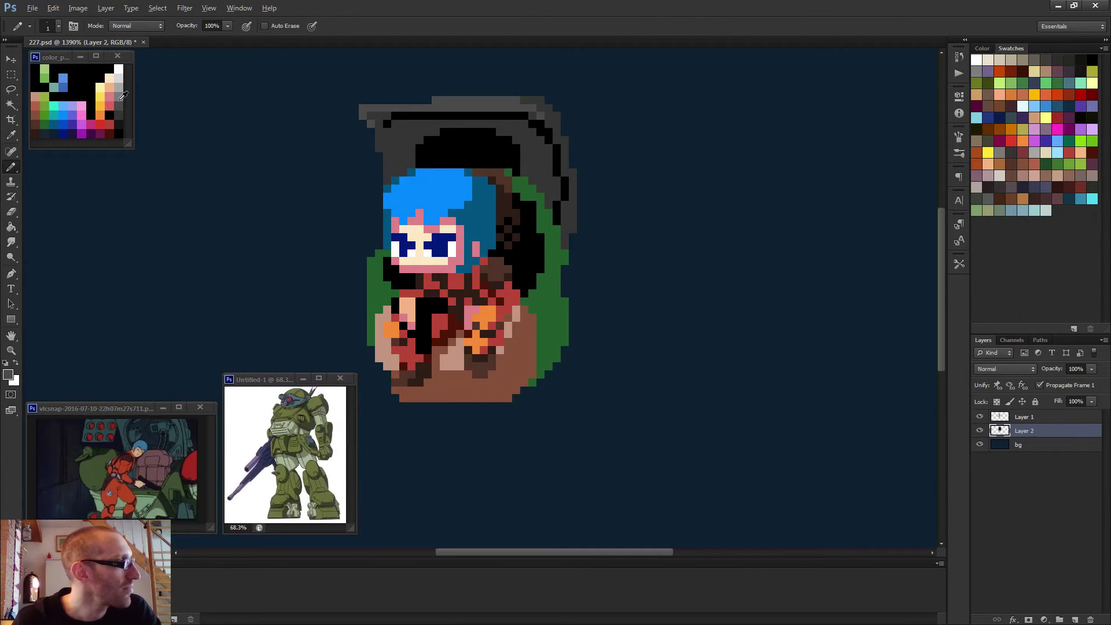
- Pick a near-black gray from the palette image and shade beneath the hatch's black line and around the cockpit opening's inner edges
alt+click(122, 121)
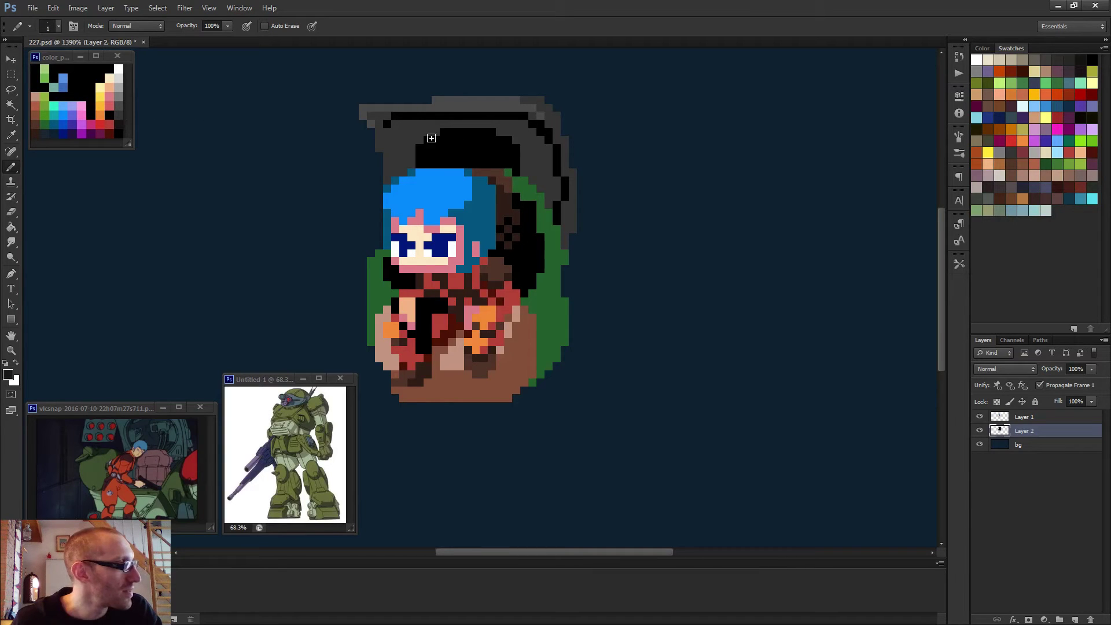
click(399, 124)
shift+click(532, 125)
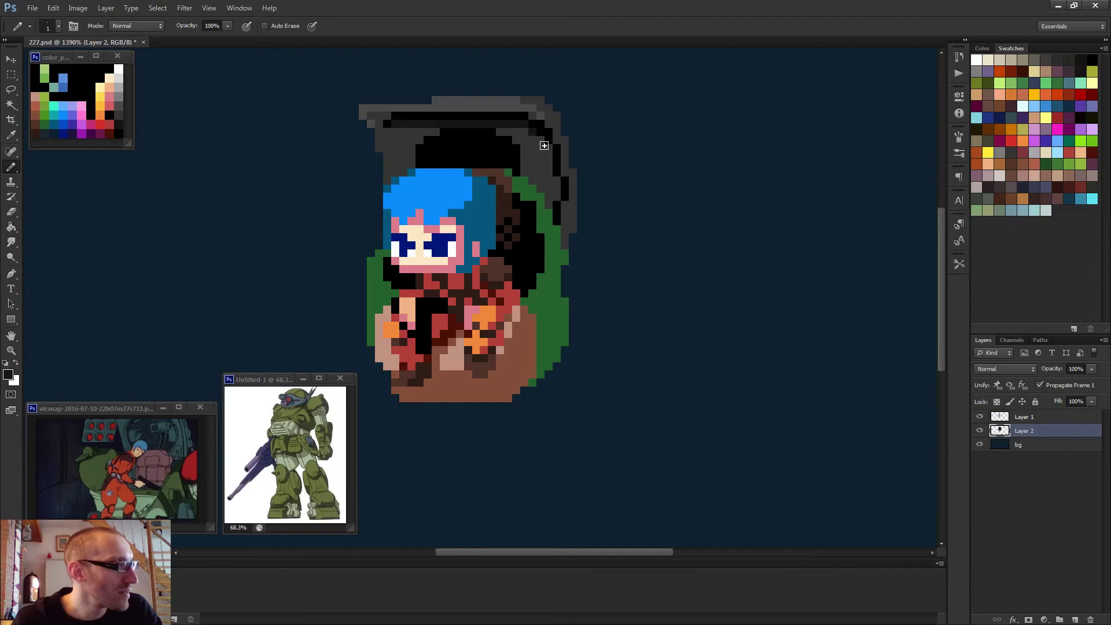
click(542, 147)
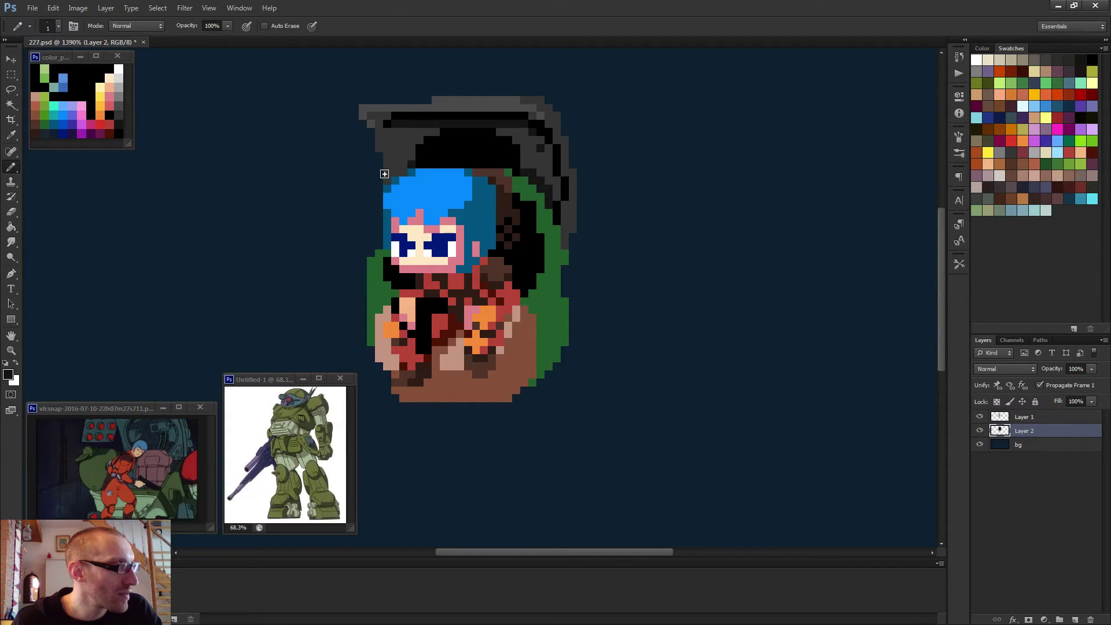
mouse_move(403, 173)
mouse_down()
mouse_move(404, 151)
mouse_move(388, 140)
mouse_move(408, 144)
mouse_up()
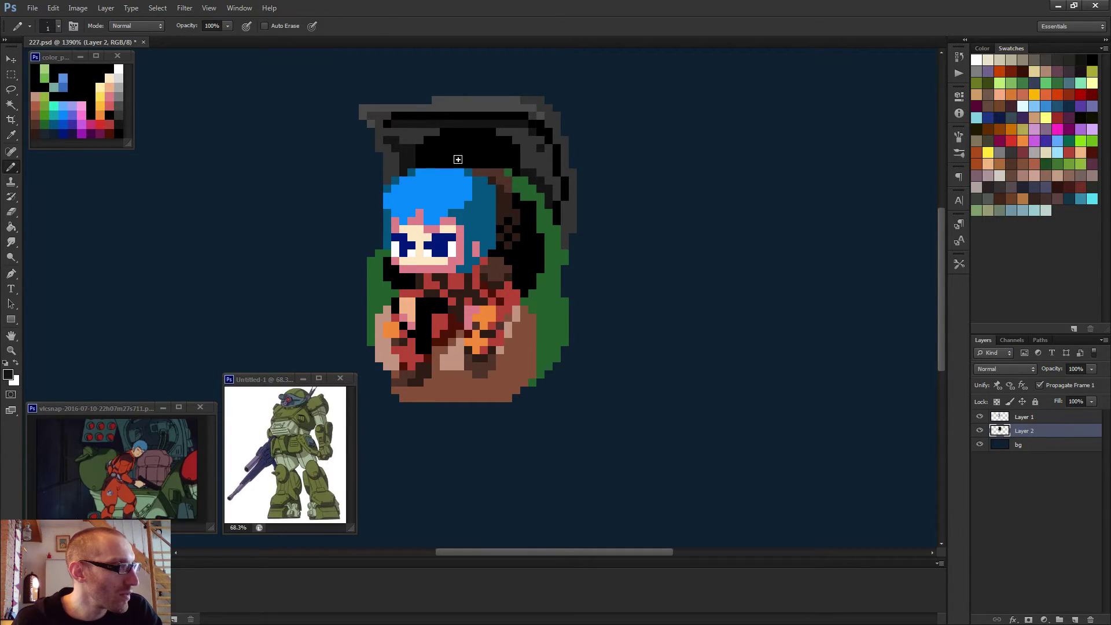
- Darken the lower right tip of the gray hatch with near-black gray pixels
scroll(459, 160, down, 5)
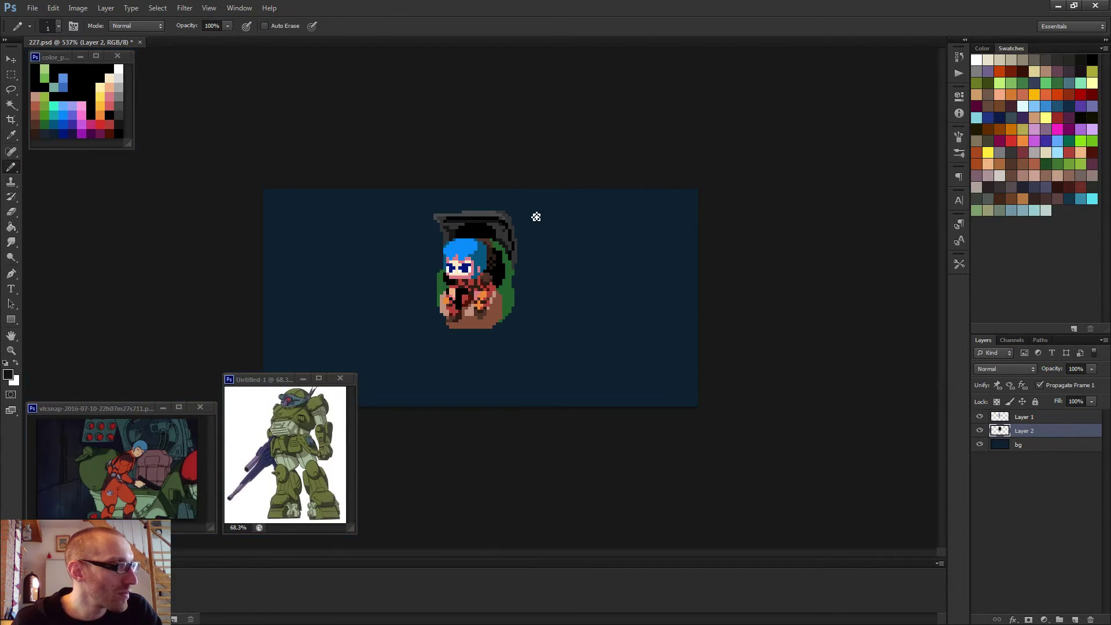
click(513, 244)
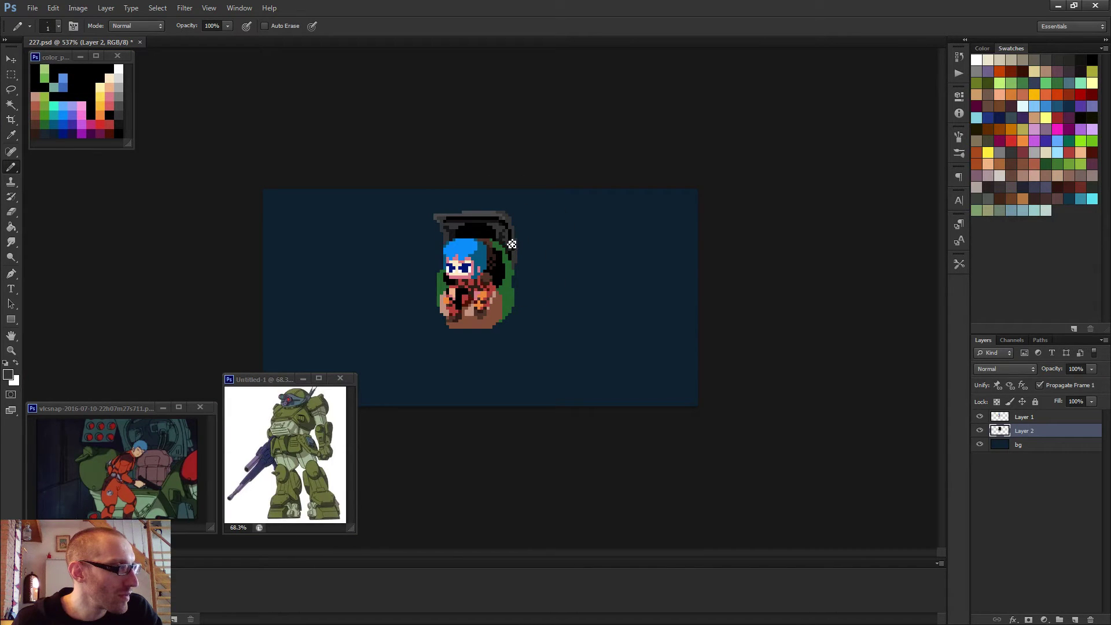
scroll(524, 245, down, 2)
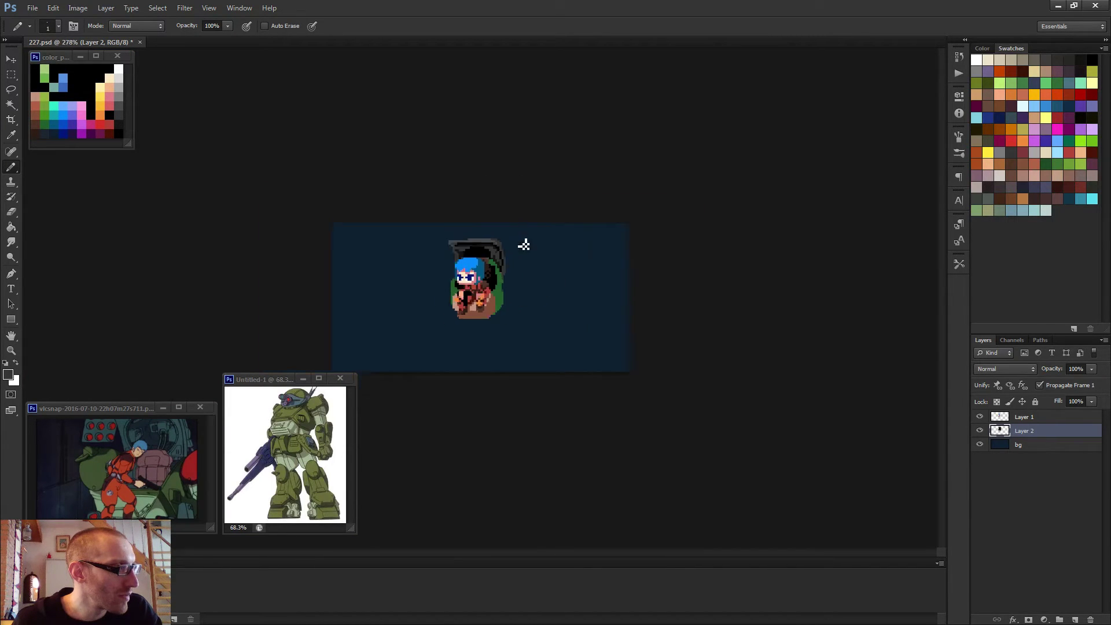
scroll(524, 245, down, 3)
scroll(518, 301, up, 4)
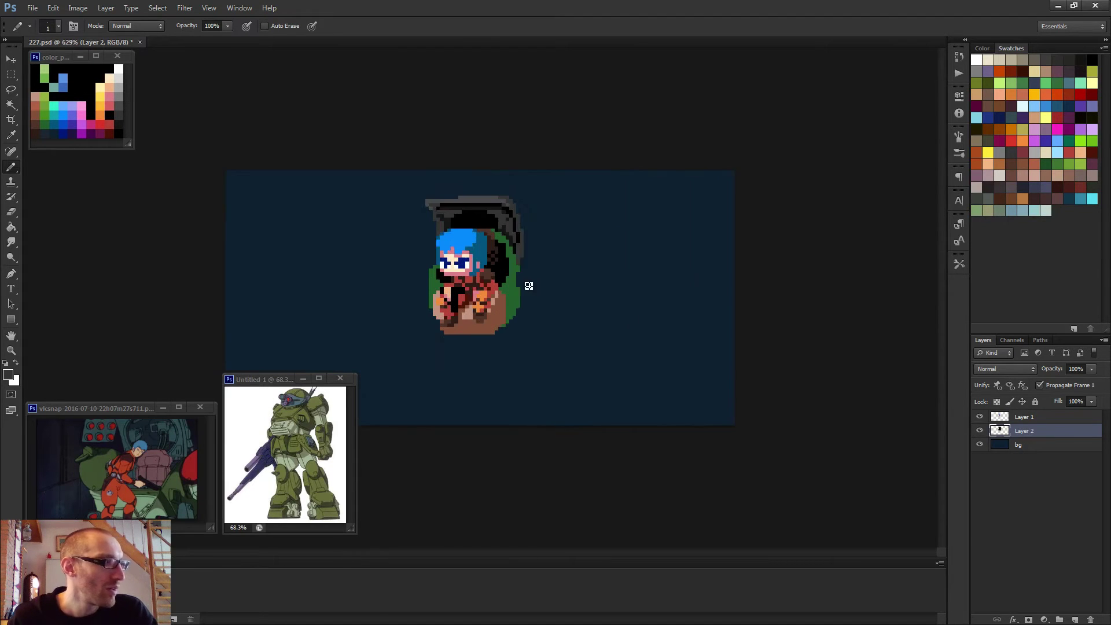
scroll(529, 285, up, 6)
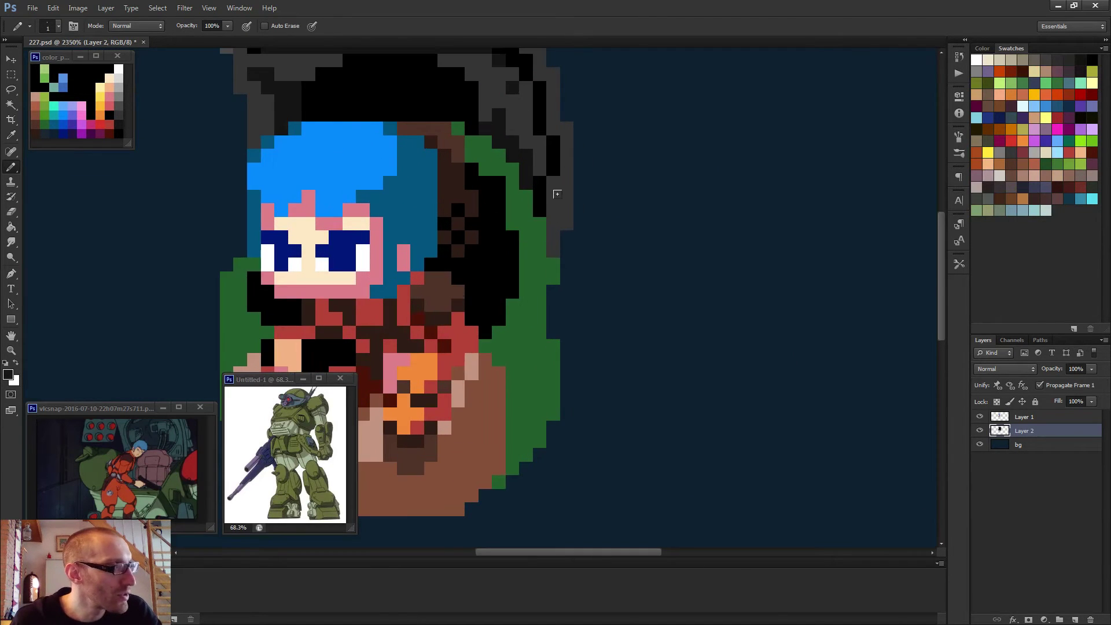
drag(567, 209, 567, 223)
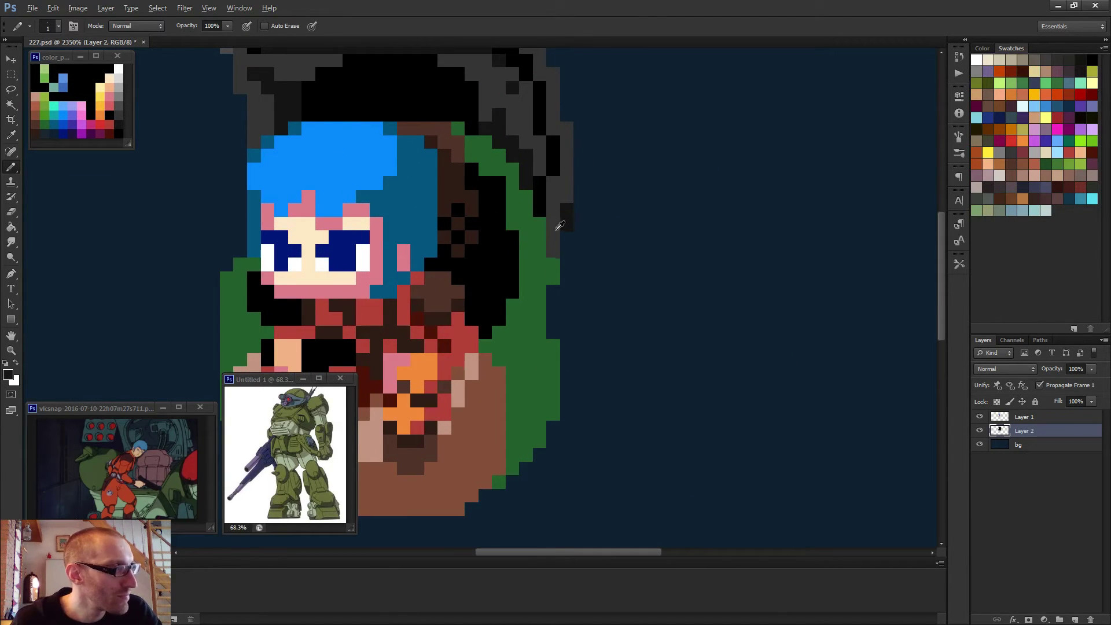
alt+click(542, 202)
alt+click(572, 216)
click(558, 249)
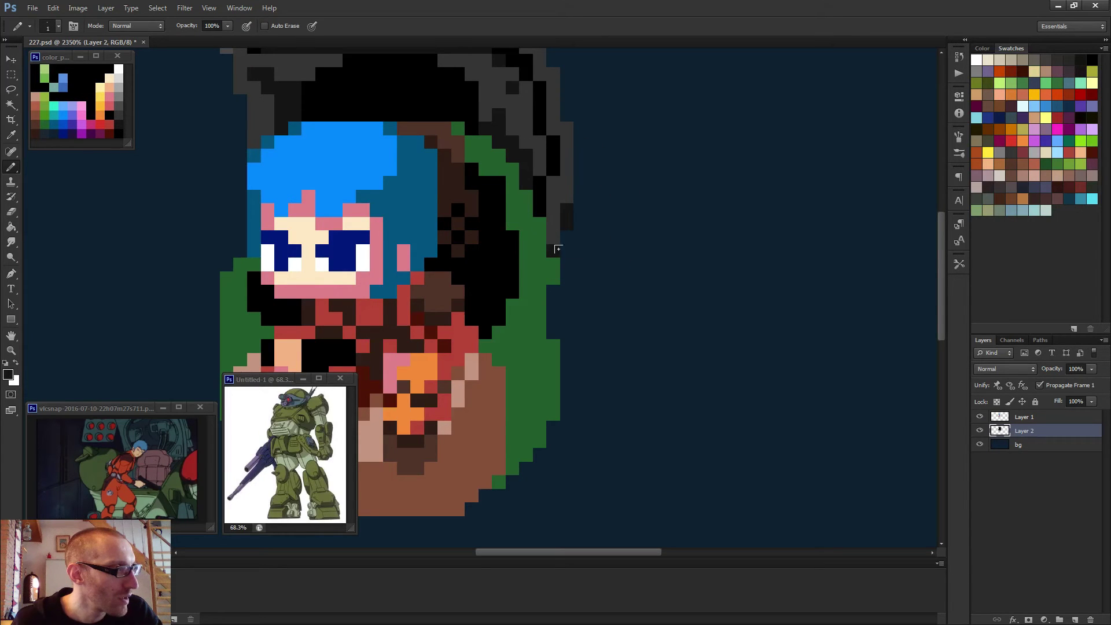
- Extend the hatch's near-black gray shadow over the upper edge of the green rim behind the seat
scroll(571, 189, down, 3)
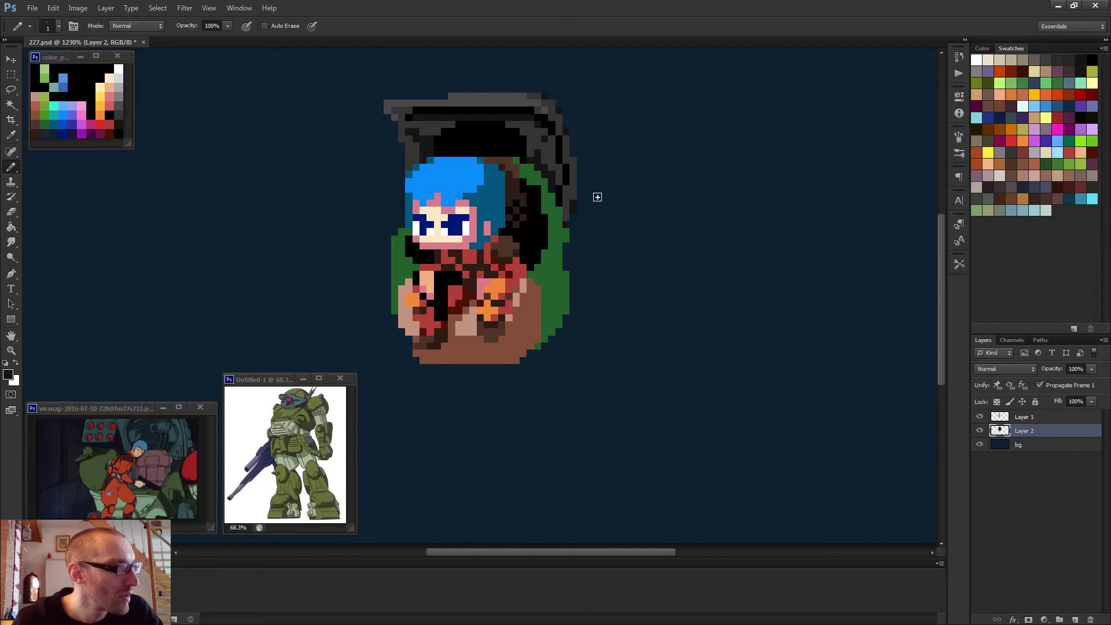
scroll(585, 231, down, 2)
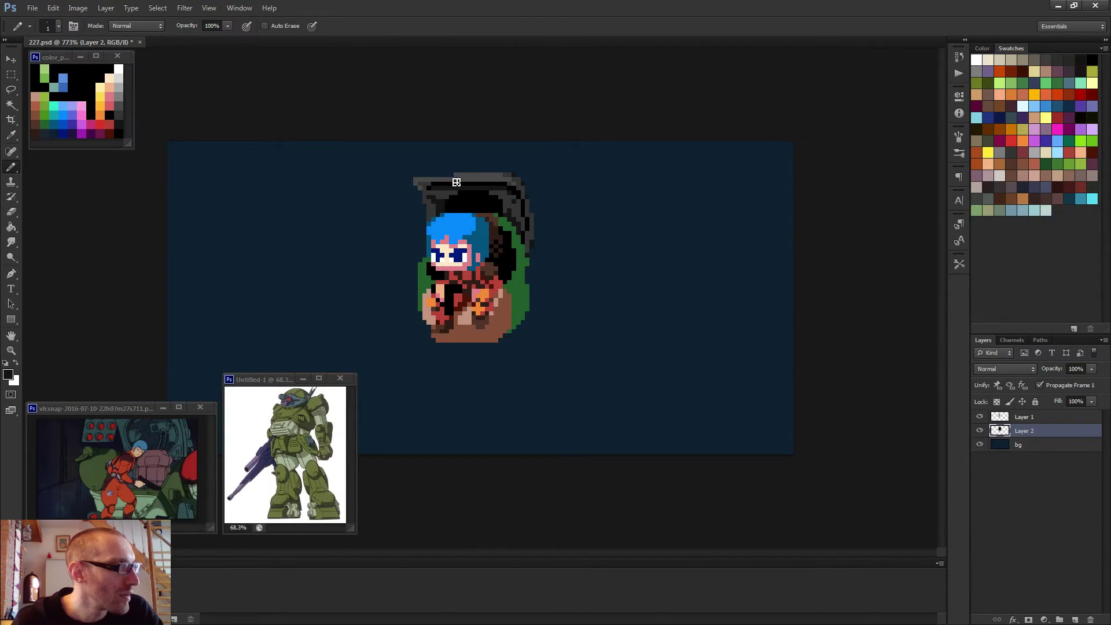
alt+click(508, 170)
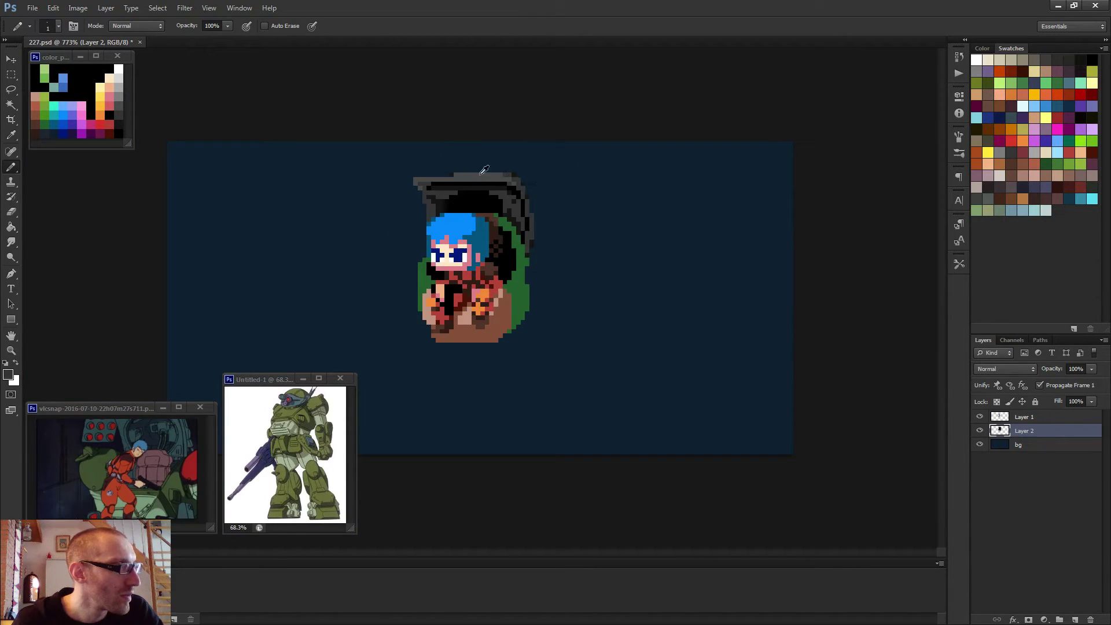
scroll(503, 232, down, 2)
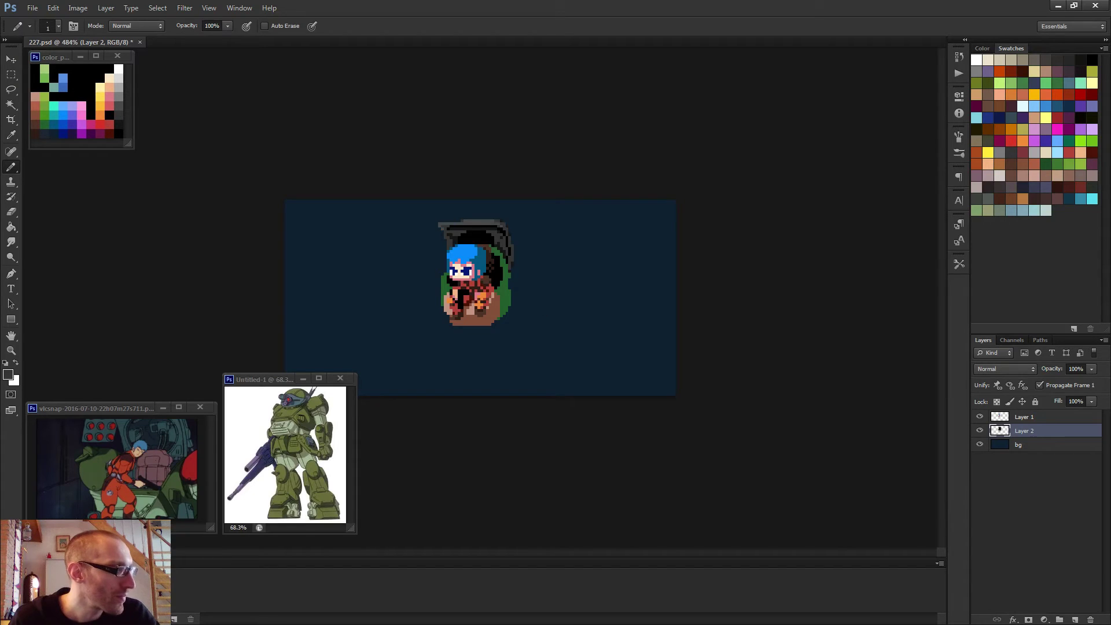
scroll(543, 312, up, 4)
scroll(559, 255, up, 1)
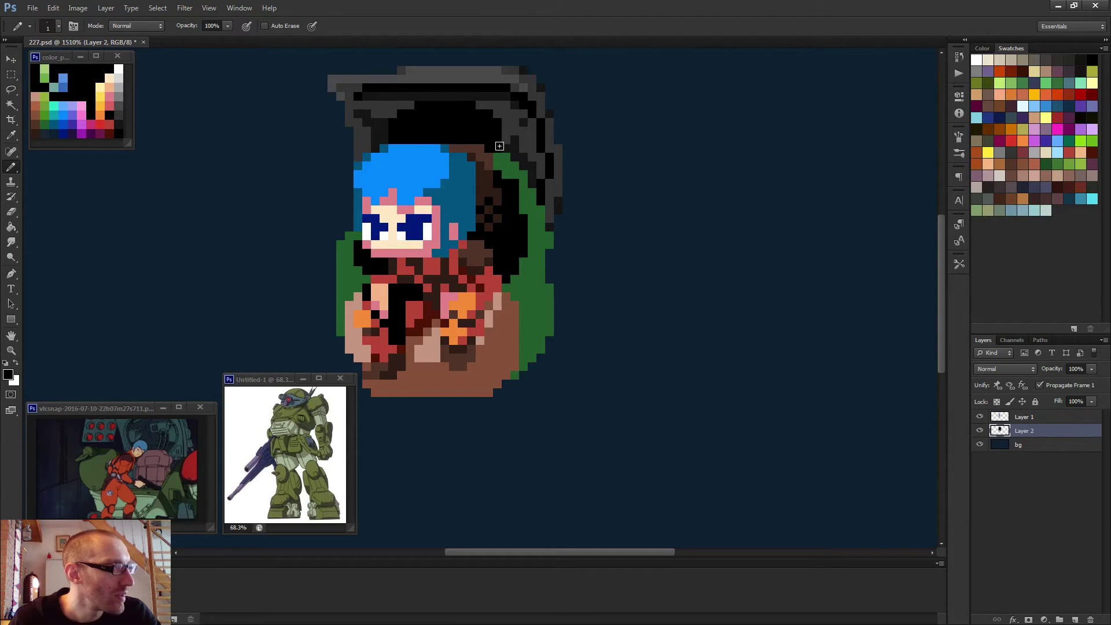
alt+click(517, 156)
drag(507, 157, 525, 180)
alt+click(520, 190)
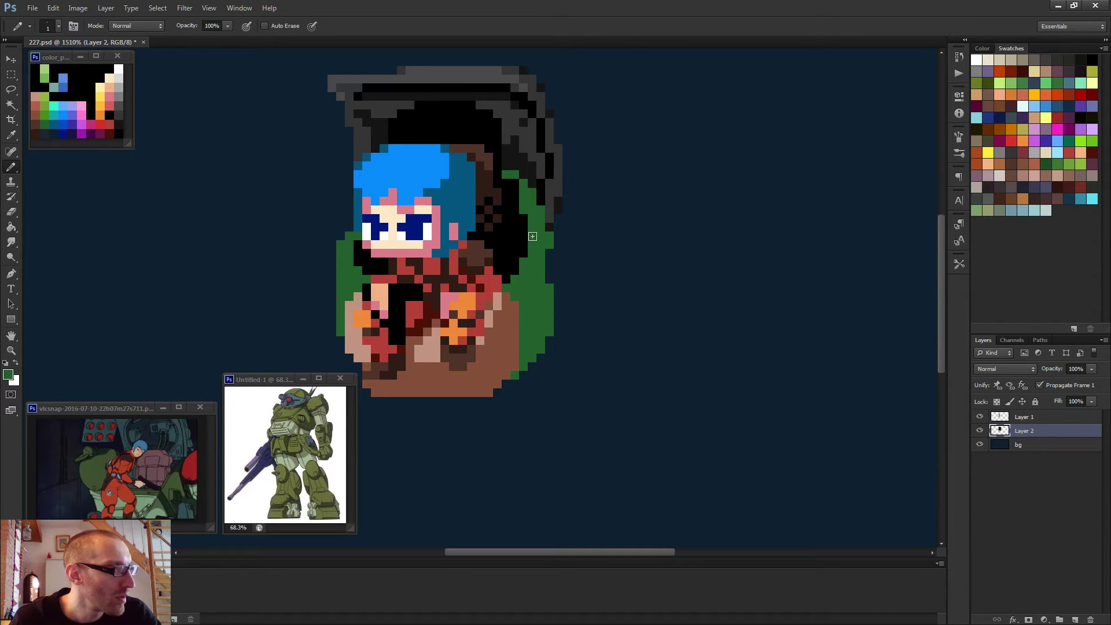
alt+click(51, 131)
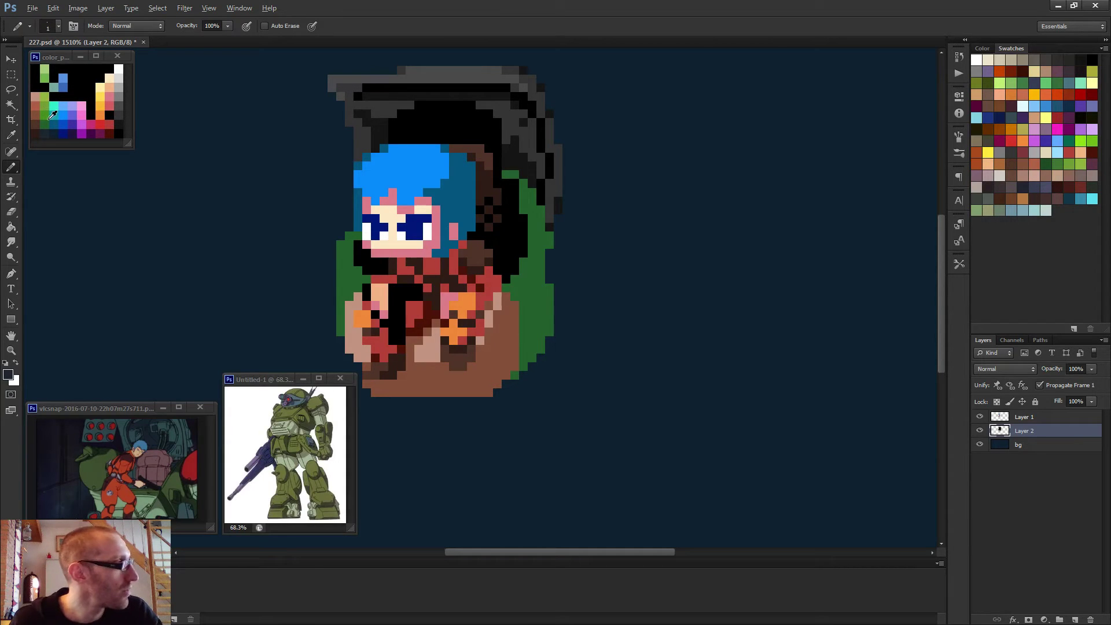
scroll(516, 188, up, 2)
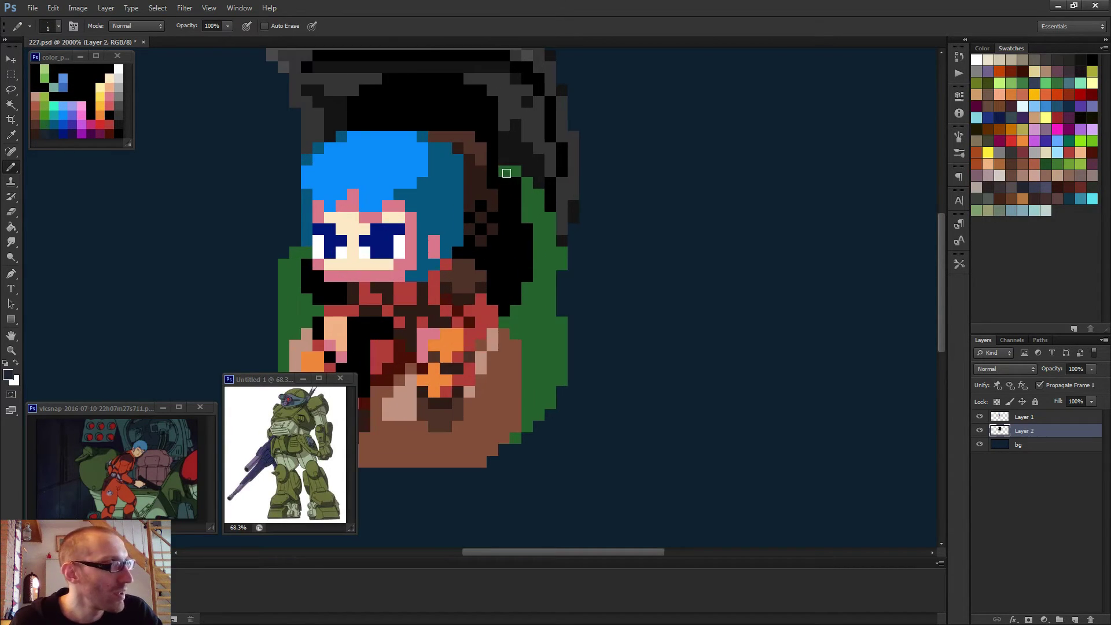
click(510, 171)
alt+click(533, 198)
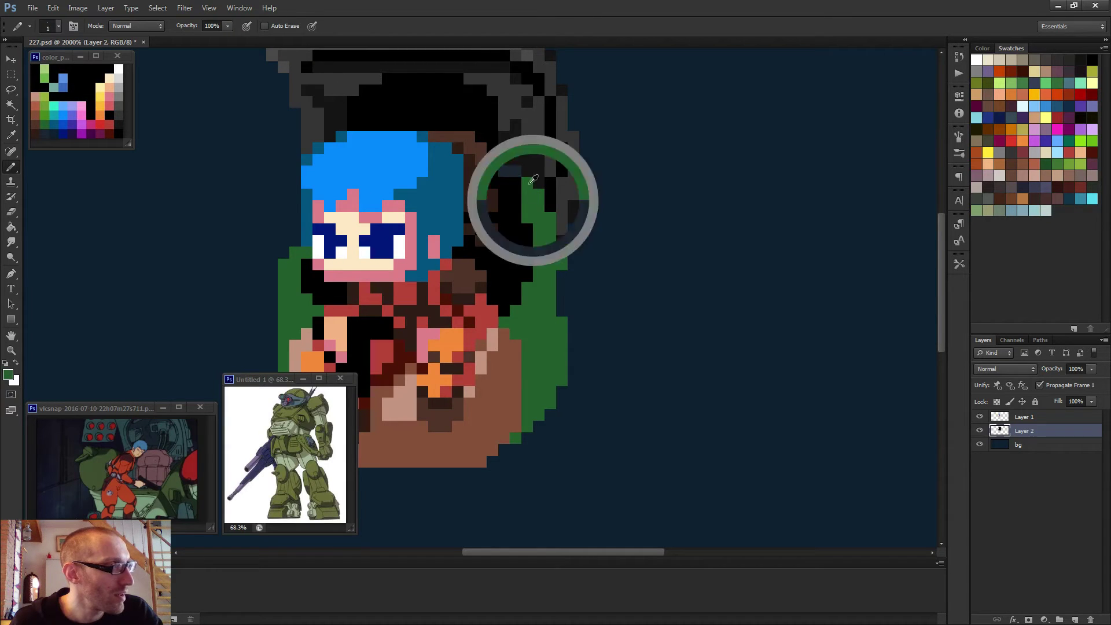
click(517, 172)
click(505, 172)
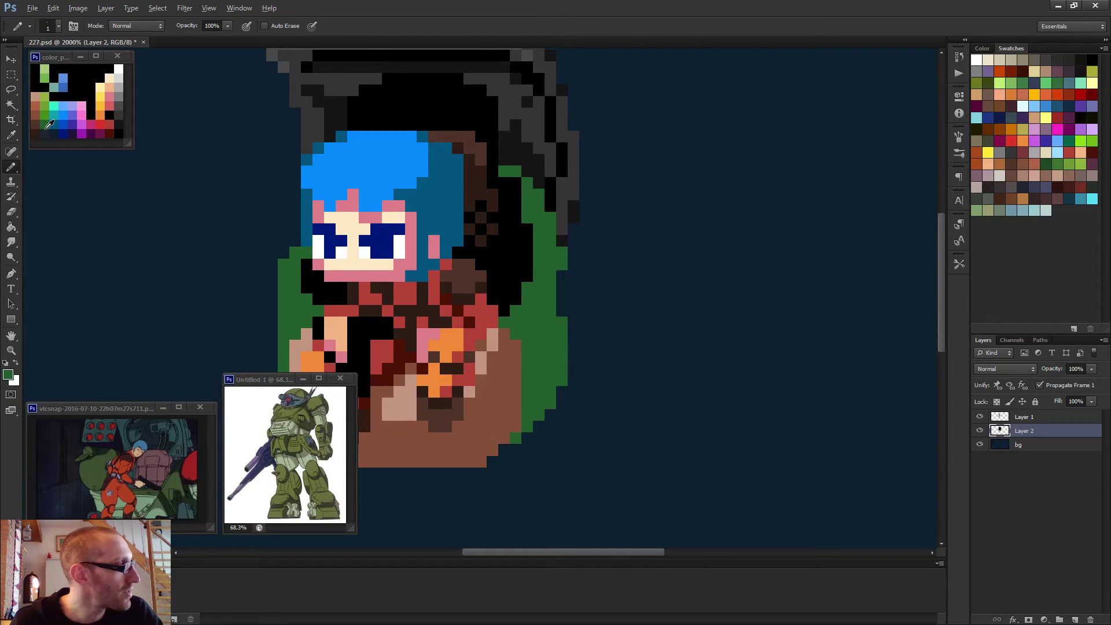
- Pick a dark blue-gray from the palette image and line the green body's inner edges along both sides of the black cockpit
alt+click(51, 132)
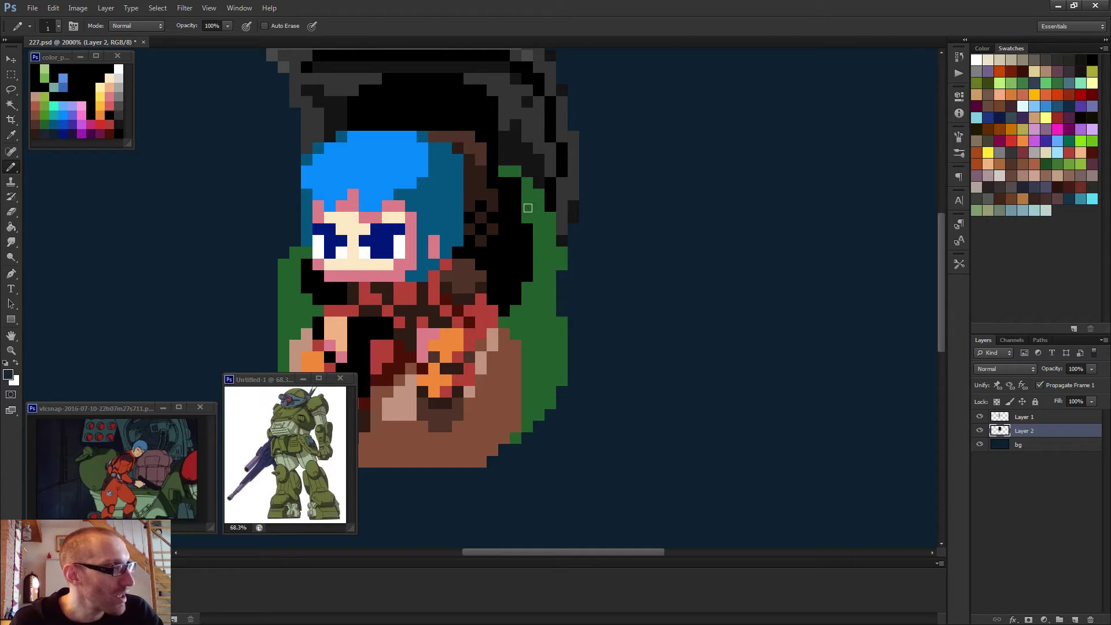
mouse_move(528, 207)
mouse_down()
mouse_move(538, 252)
mouse_move(522, 302)
mouse_move(503, 314)
mouse_up()
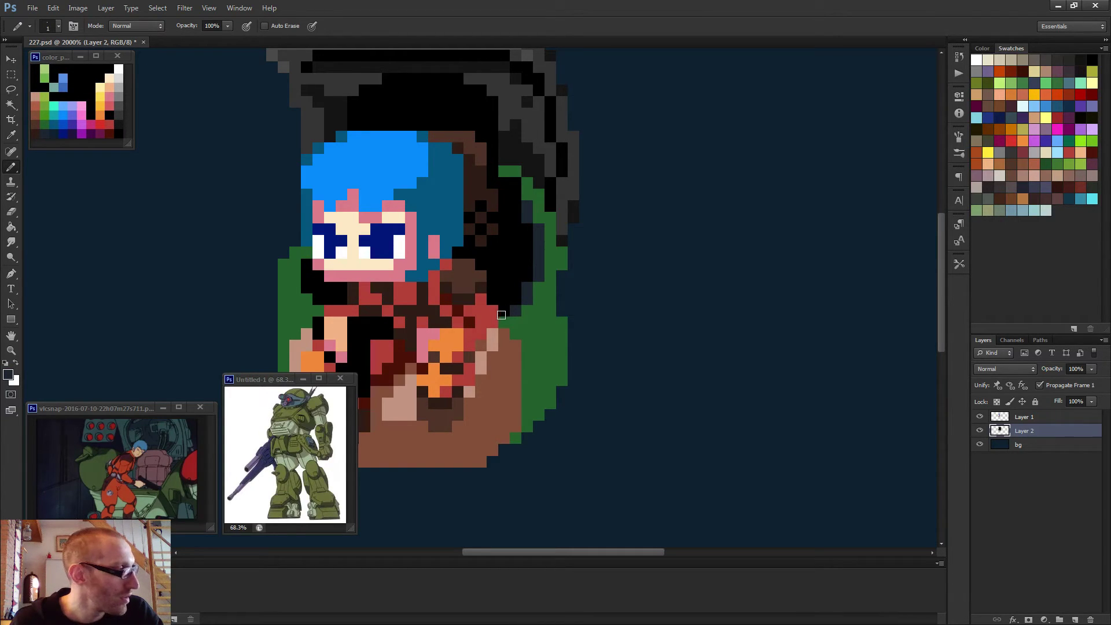
scroll(306, 261, down, 2)
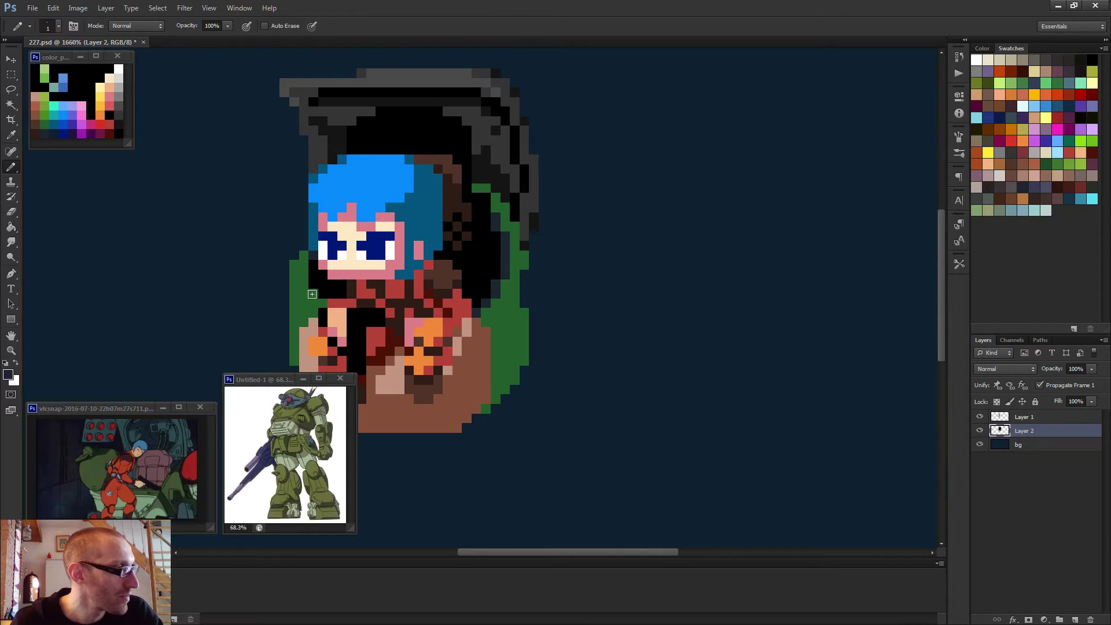
alt+click(312, 304)
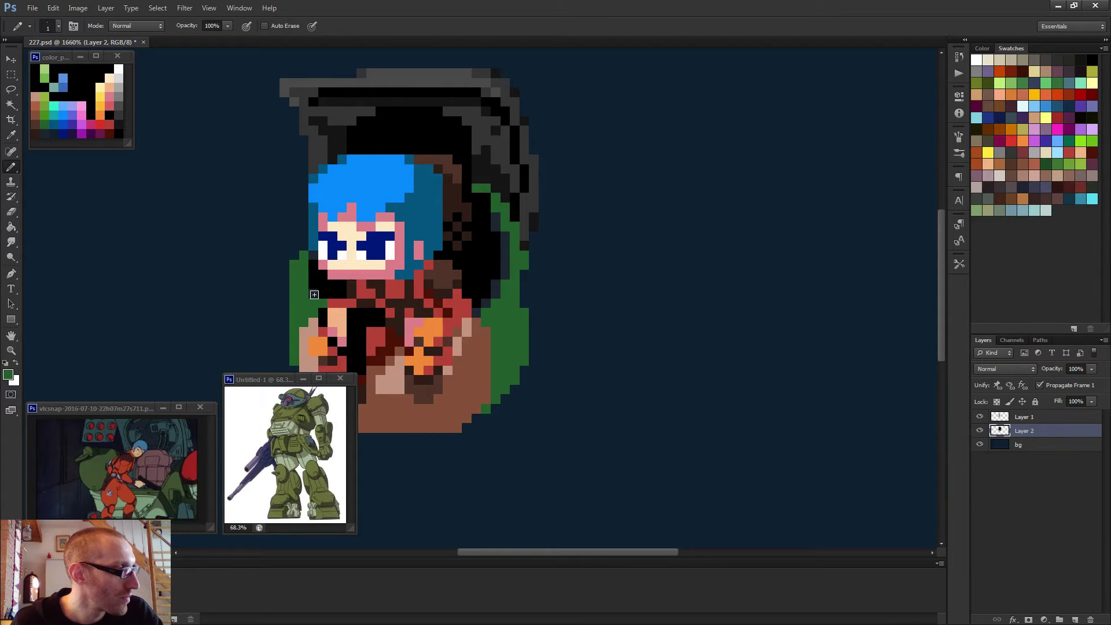
alt+click(318, 292)
scroll(431, 284, down, 4)
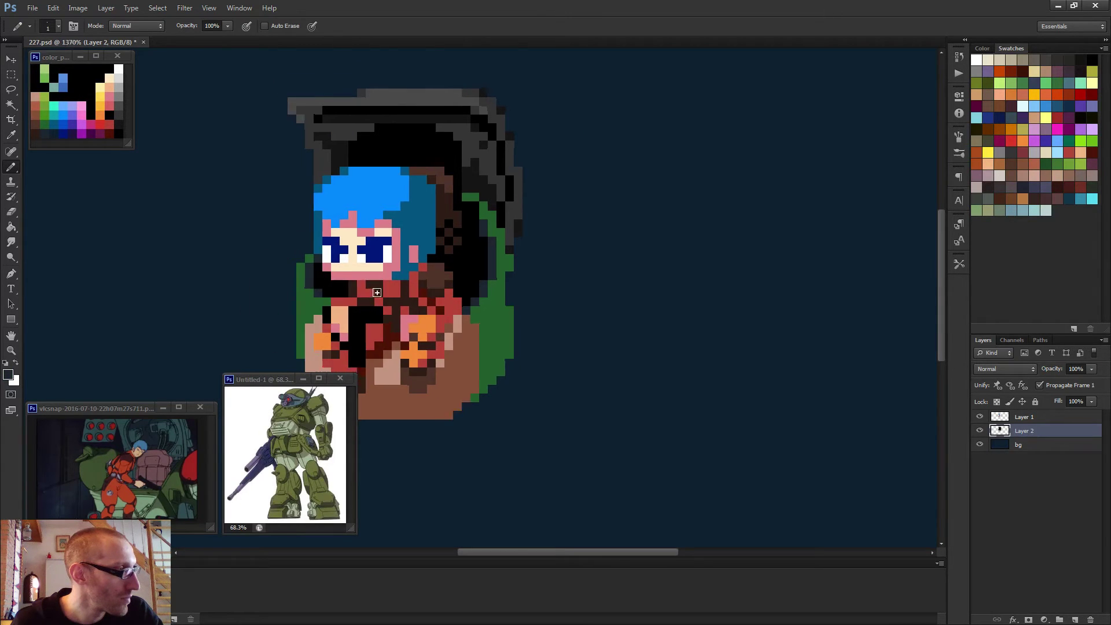
scroll(568, 300, down, 2)
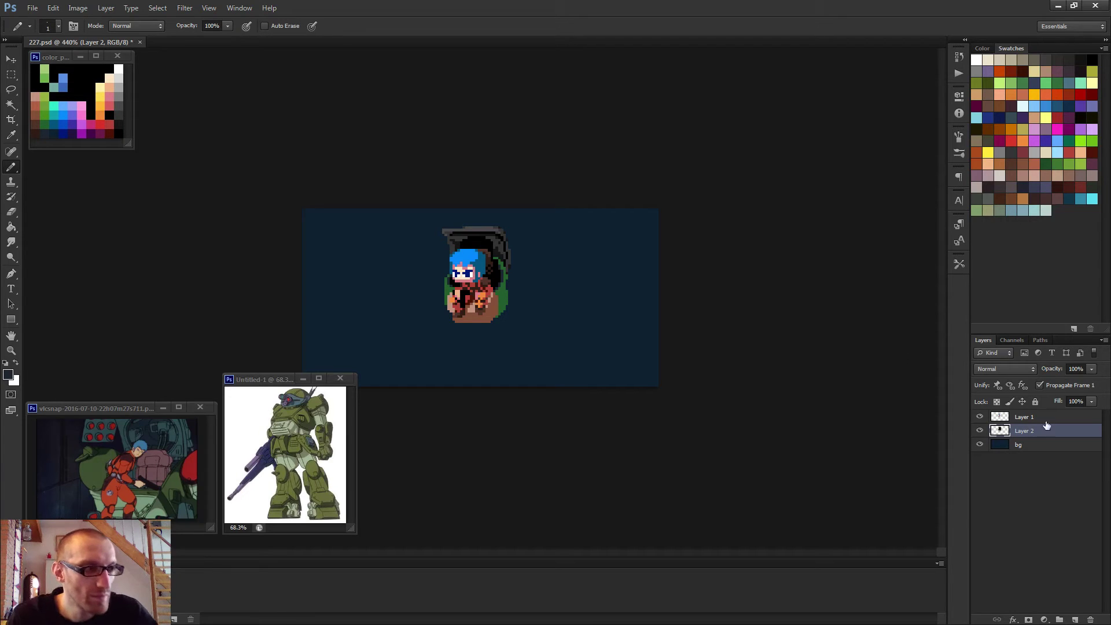
- Shade the green body's right outer edge and the notch between its rim and lower part in dark blue-gray, then sample the green
scroll(520, 311, up, 5)
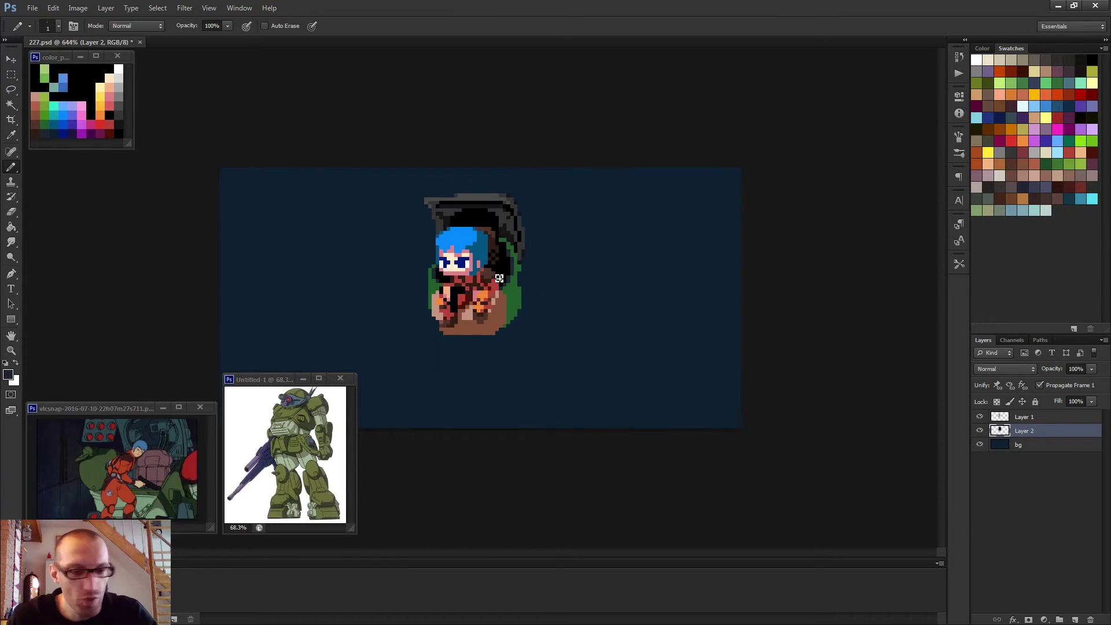
scroll(520, 310, up, 1)
alt+click(531, 285)
mouse_move(530, 285)
mouse_down()
mouse_move(520, 364)
mouse_move(518, 334)
mouse_move(493, 389)
mouse_move(562, 315)
mouse_move(556, 338)
mouse_move(567, 204)
mouse_up()
alt+click(548, 240)
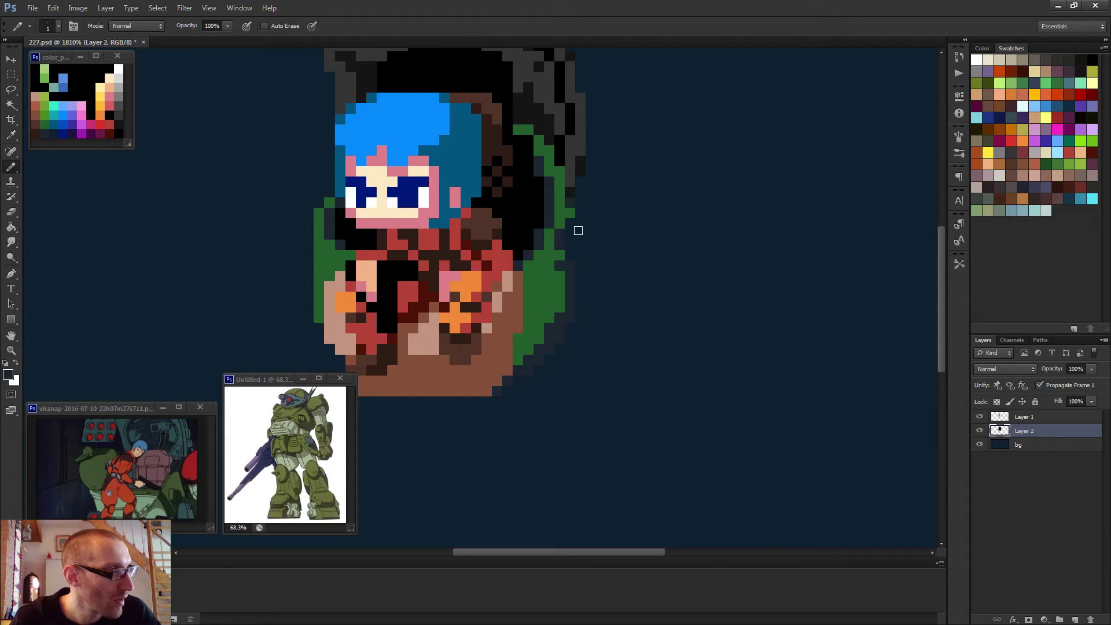
scroll(590, 258, down, 3)
alt+click(545, 250)
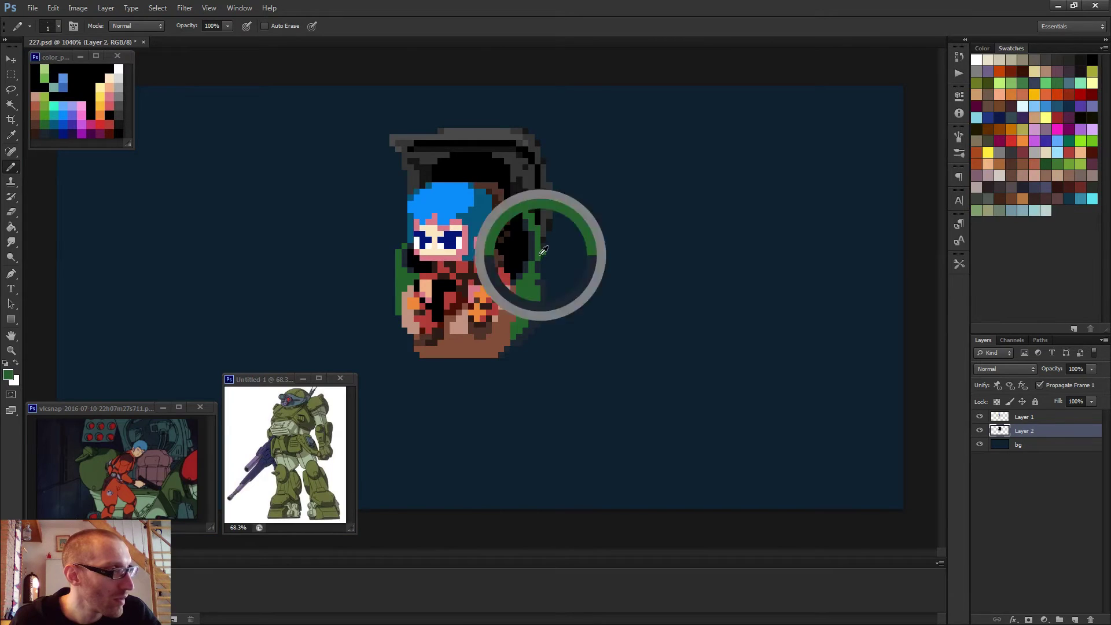
scroll(565, 268, down, 3)
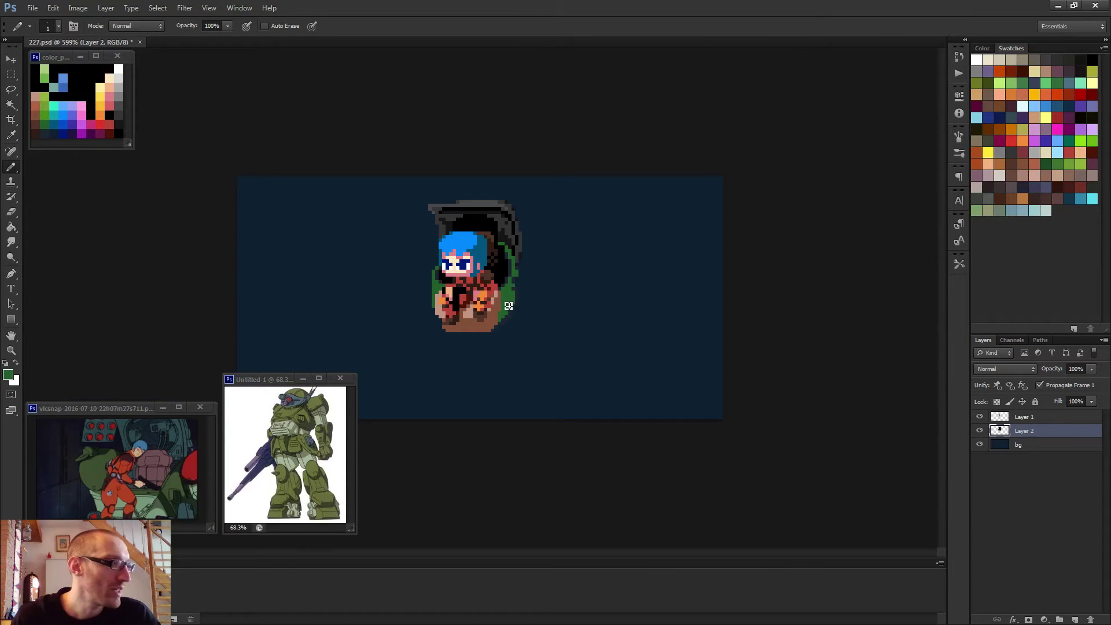
- Line the inner edge of the green body along the right side of the brown seat with dark blue-gray pixels
scroll(509, 306, up, 6)
alt+click(557, 348)
click(518, 344)
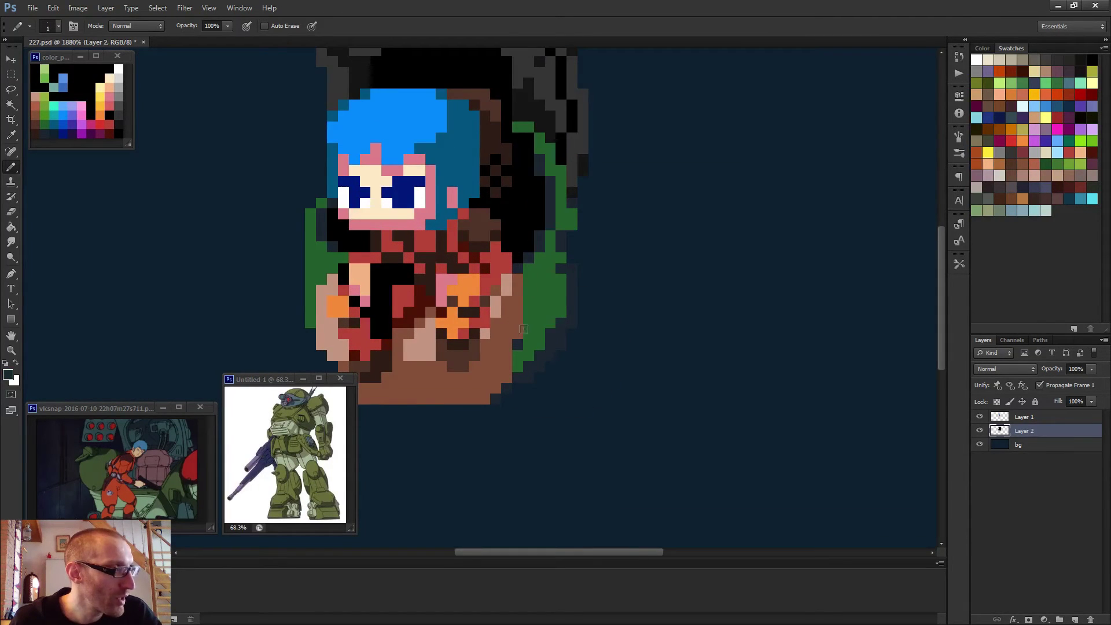
scroll(522, 337, down, 1)
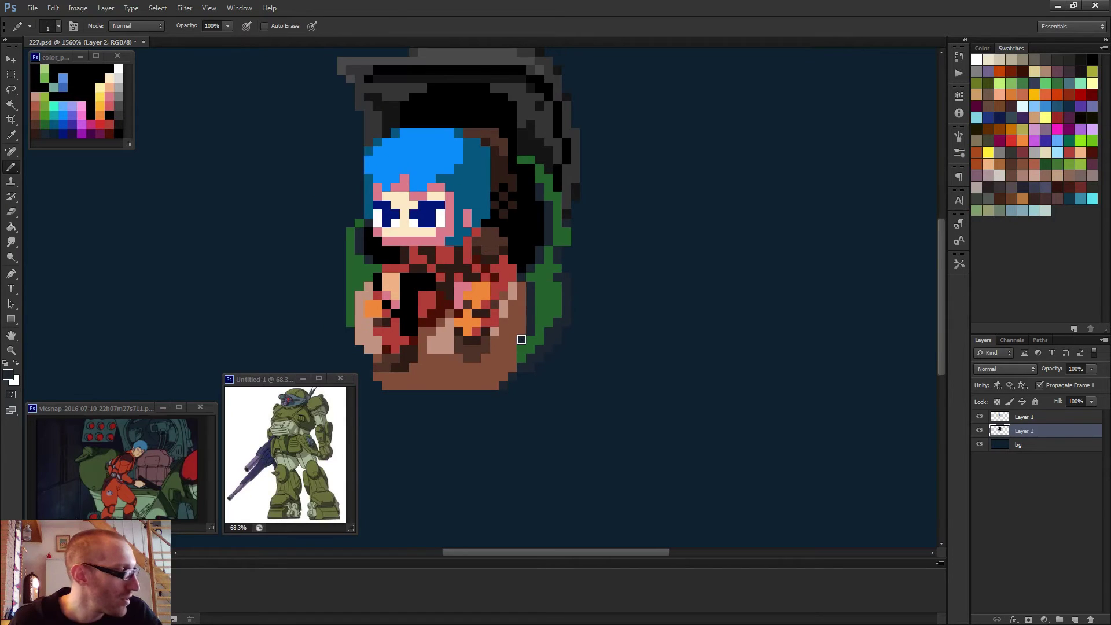
scroll(546, 339, down, 2)
scroll(450, 370, up, 3)
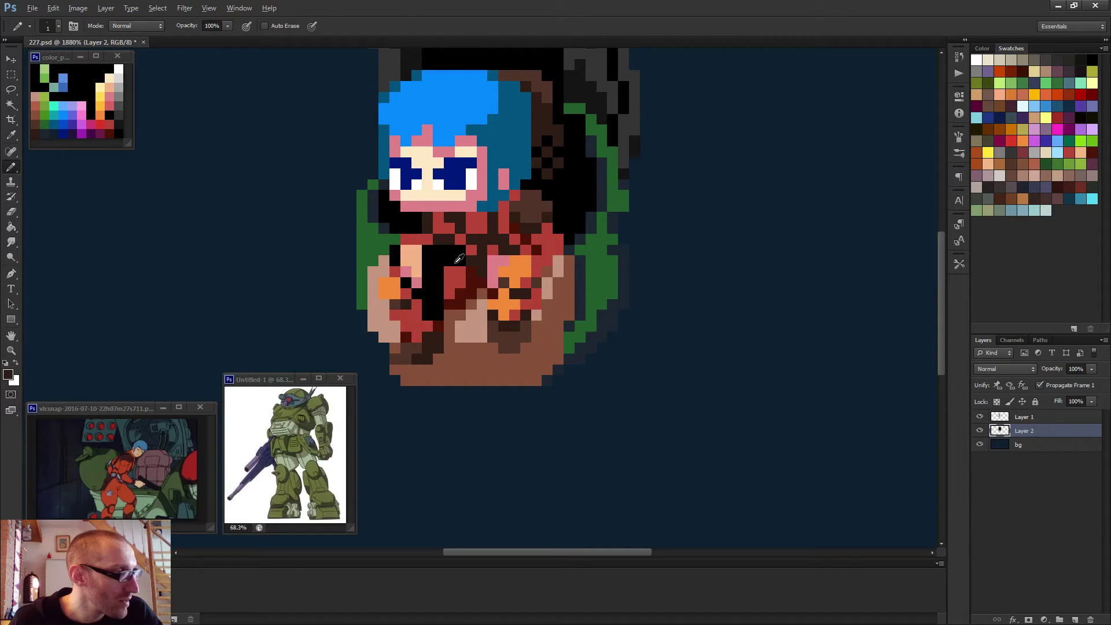
- Paint a light tan highlight strip along the front of the brown seat base and cap its right end in dark brown
key(alt)
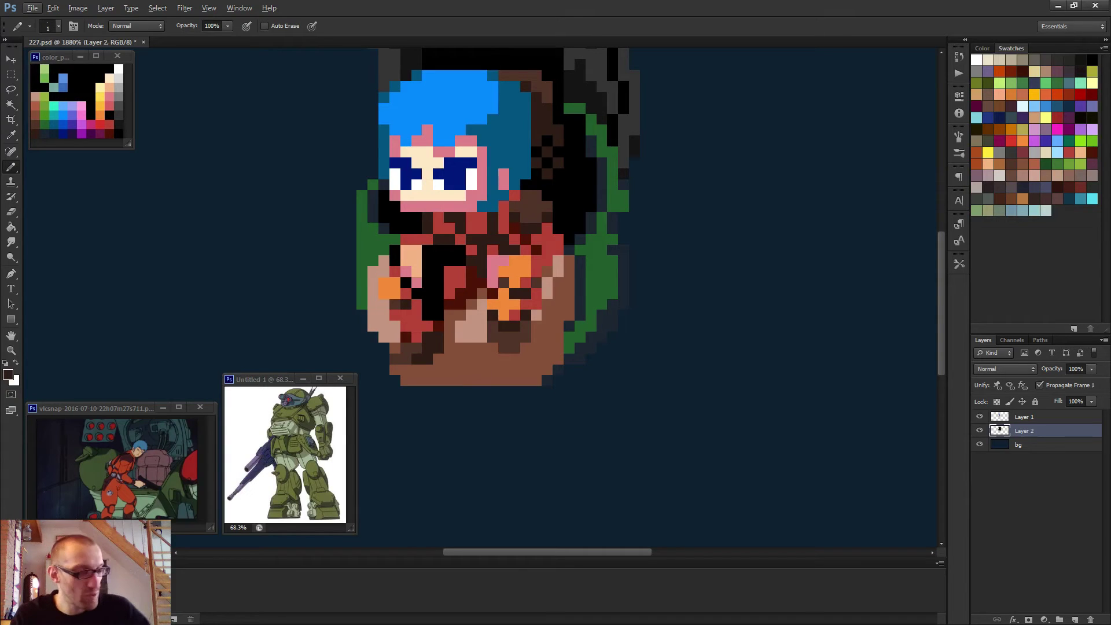
scroll(447, 337, up, 2)
alt+click(358, 312)
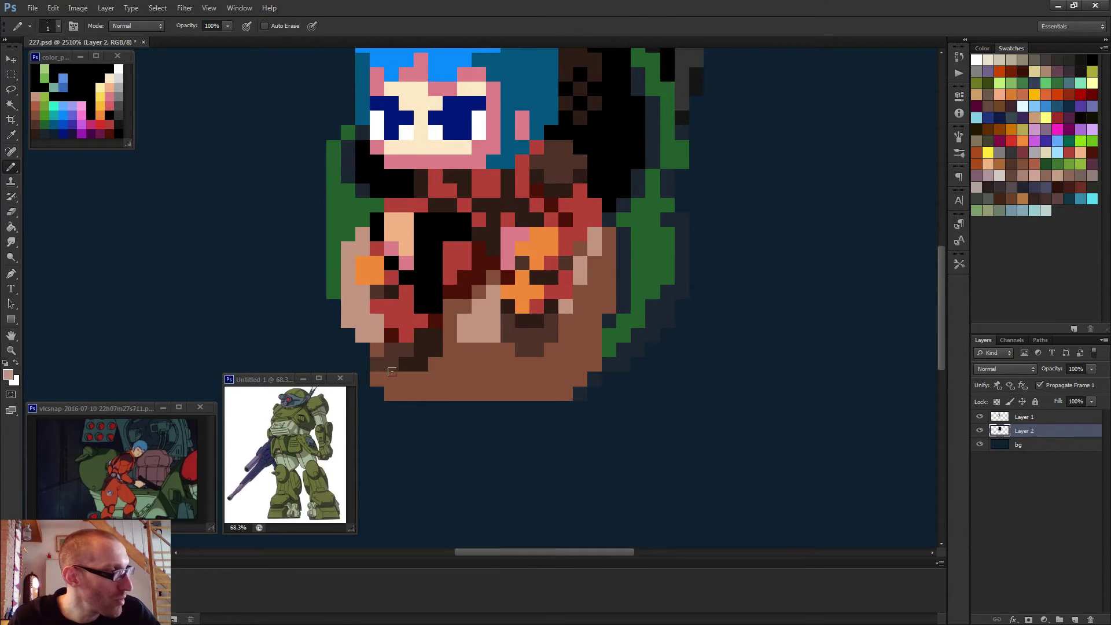
drag(386, 380, 485, 380)
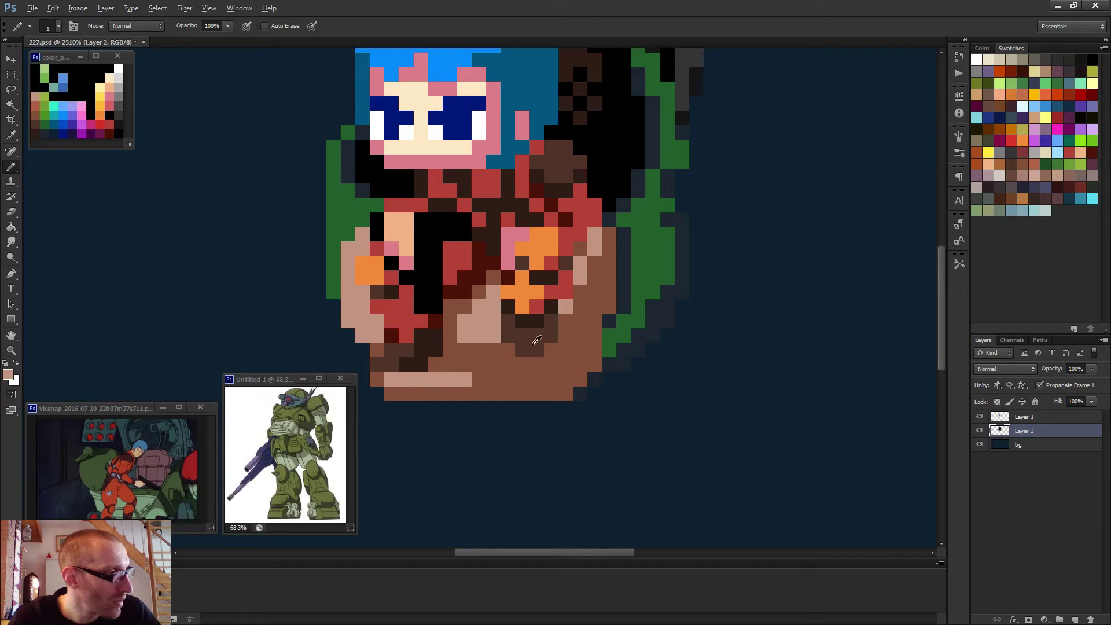
alt+click(536, 340)
click(479, 379)
- Extend the seat base downward by one brown pixel row and shade its underside dark brown beneath the tan strip
scroll(521, 382, down, 2)
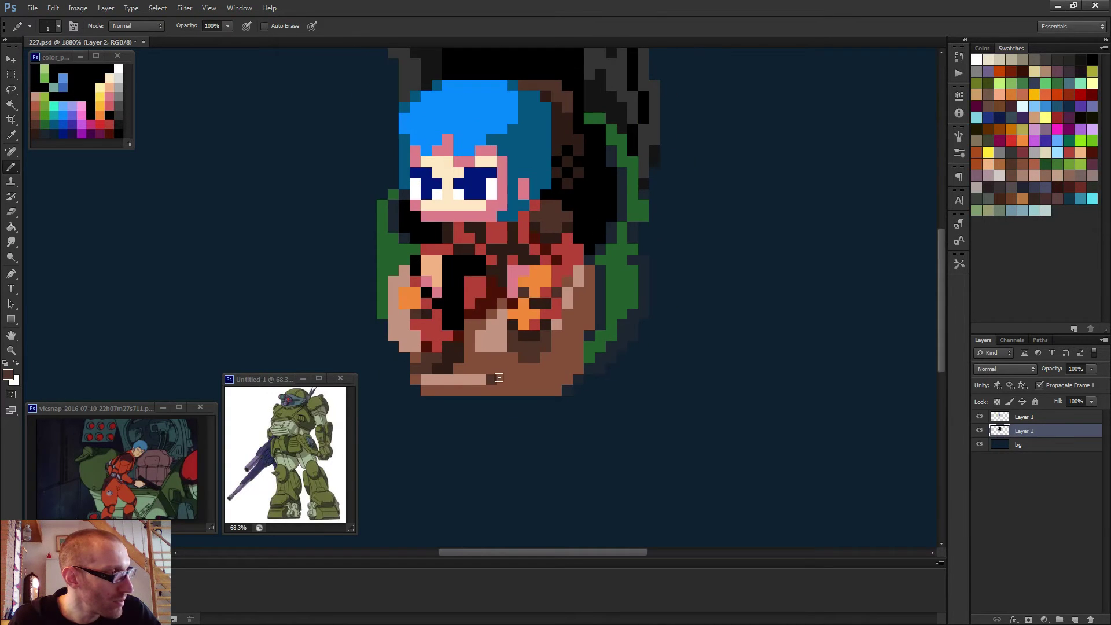
alt+click(480, 390)
drag(421, 400, 528, 400)
alt+click(496, 375)
drag(425, 400, 481, 401)
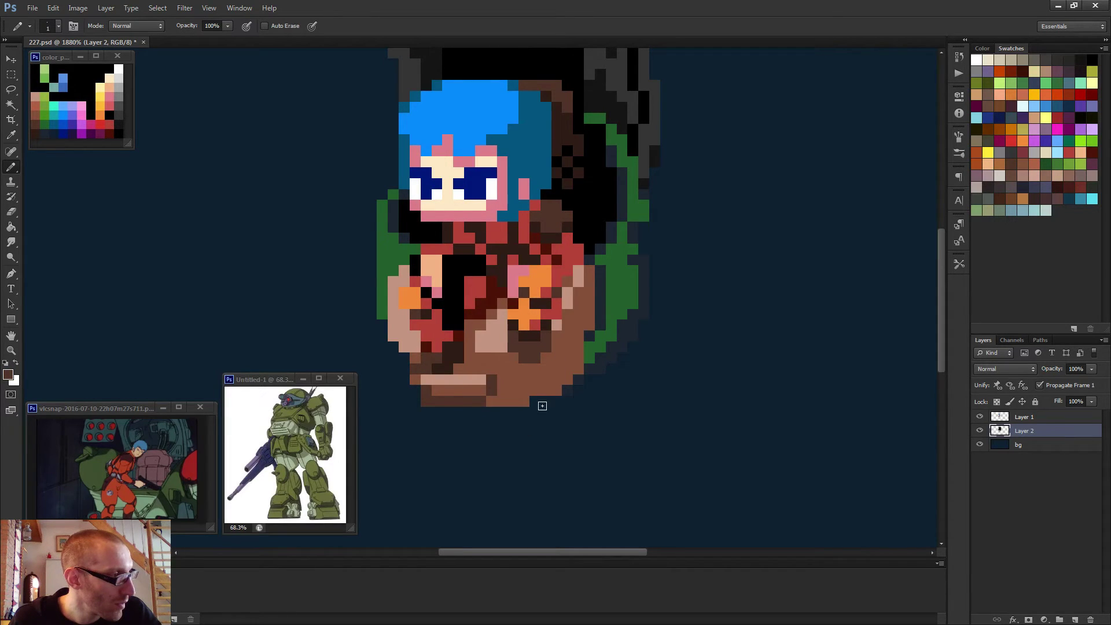
- Lengthen the tan strip and the dark brown underside of the seat base to the right, with a brown pixel edge at the end
scroll(540, 399, down, 3)
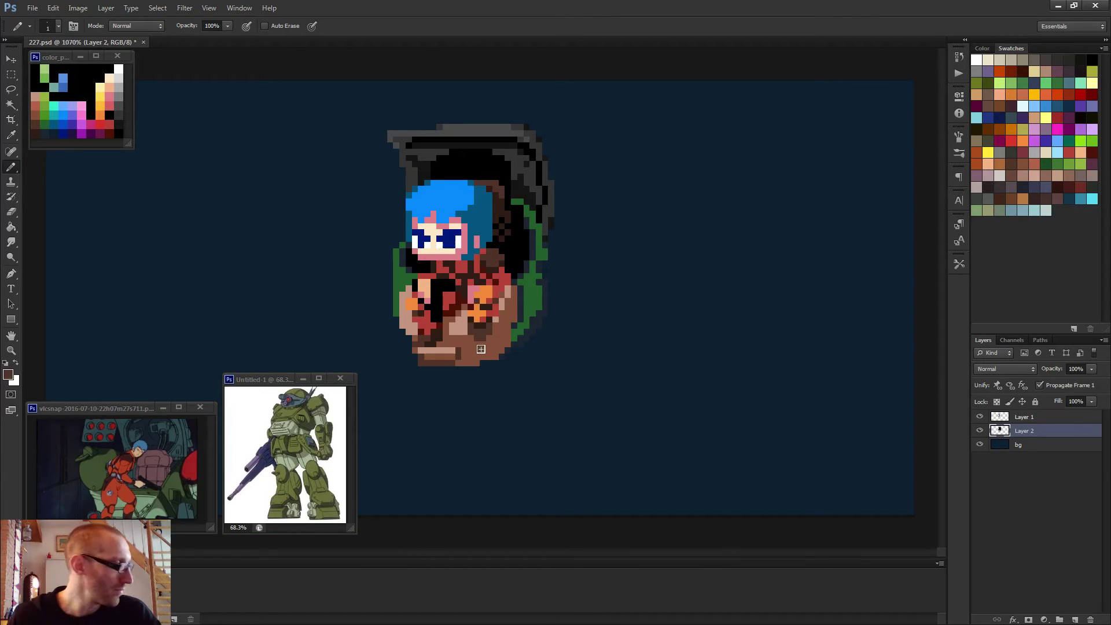
scroll(478, 347, up, 2)
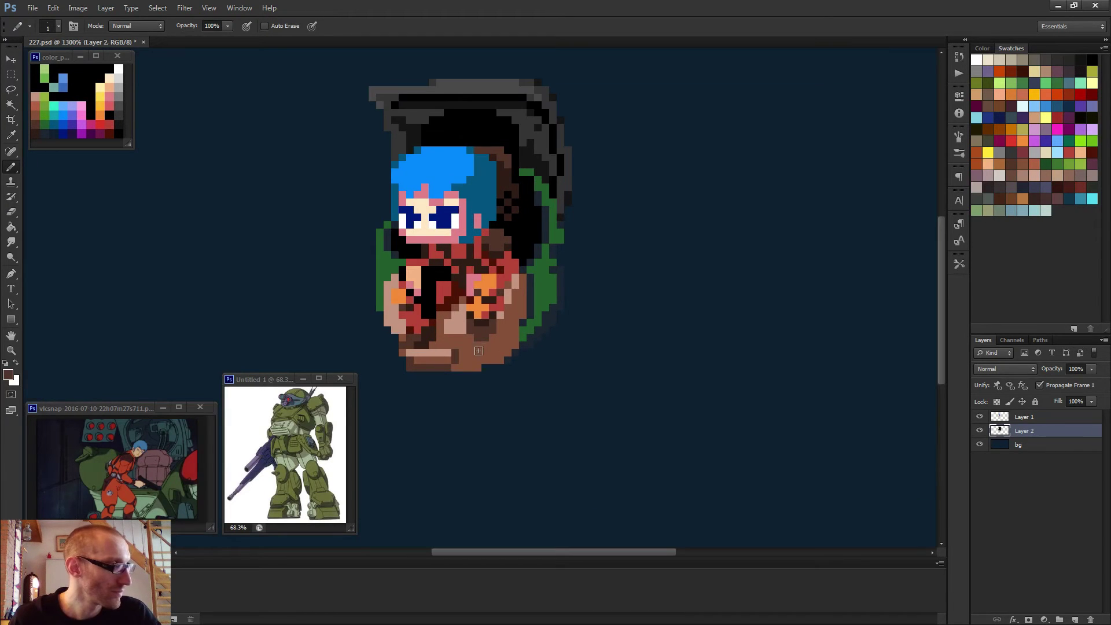
alt+click(455, 355)
mouse_move(454, 355)
mouse_down()
mouse_move(479, 356)
mouse_move(476, 366)
mouse_move(488, 351)
mouse_move(455, 368)
mouse_up()
alt+click(458, 363)
alt+click(466, 363)
click(456, 360)
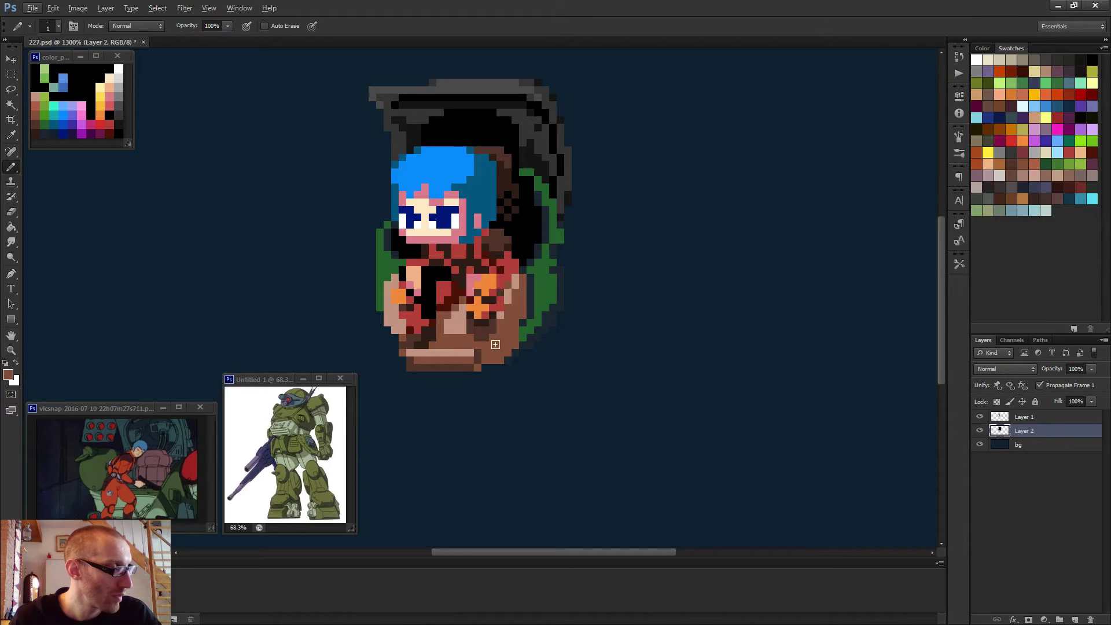
scroll(531, 334, down, 6)
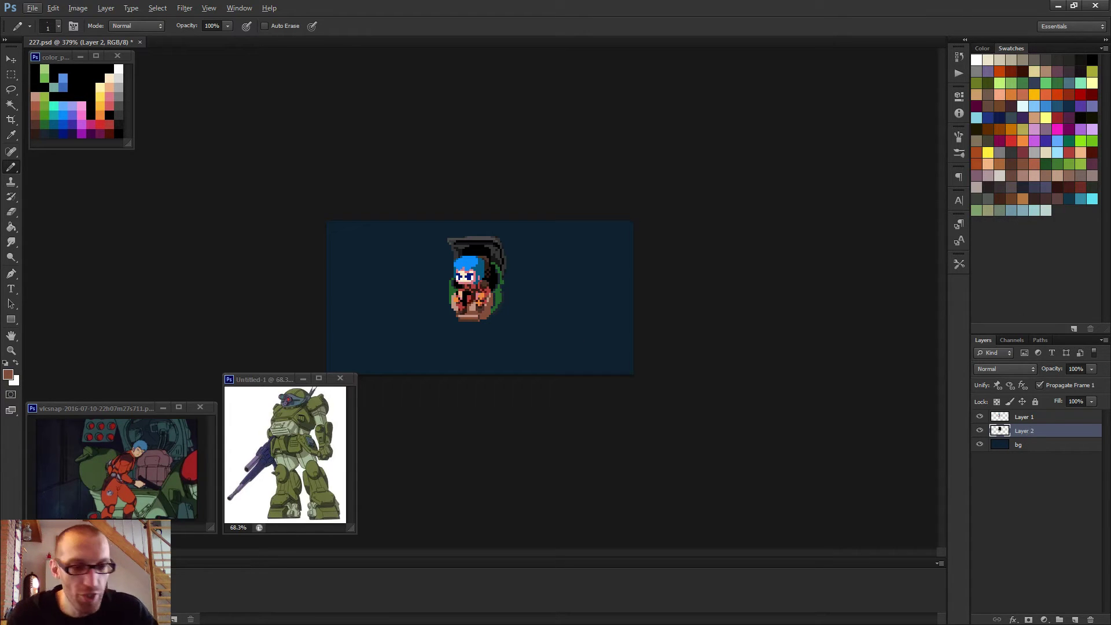
key(v)
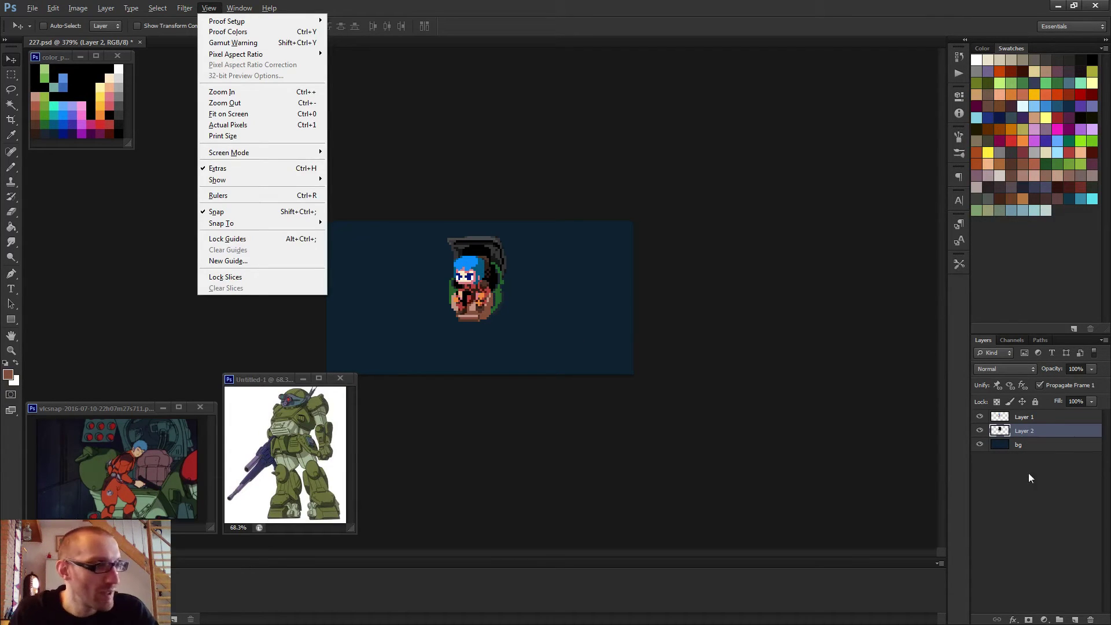
key(Escape)
key(h)
double_click(1039, 431)
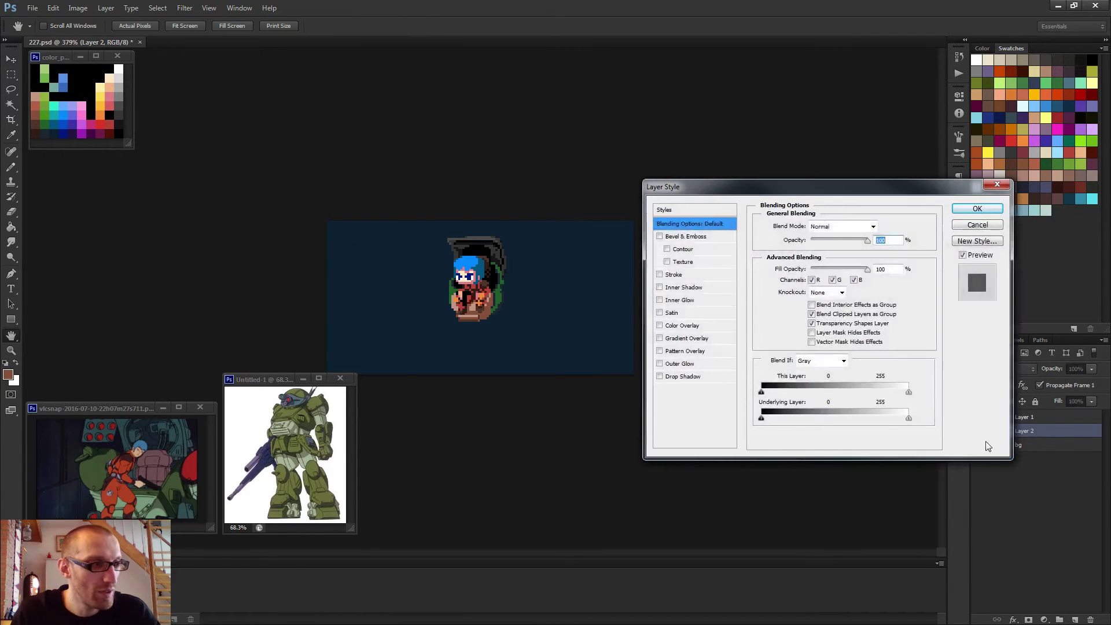
key(Escape)
key(b)
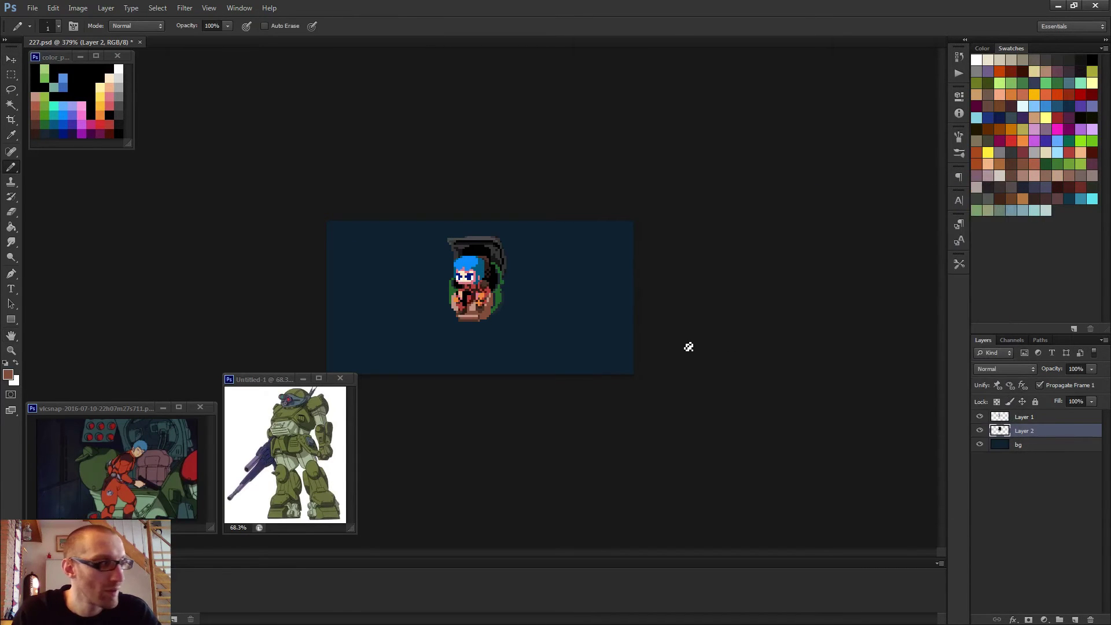
- Shift the cockpit artwork on Layer 2 three pixels to the right behind the pilot
key(v)
key(Right)
key(Right)
key(Right)
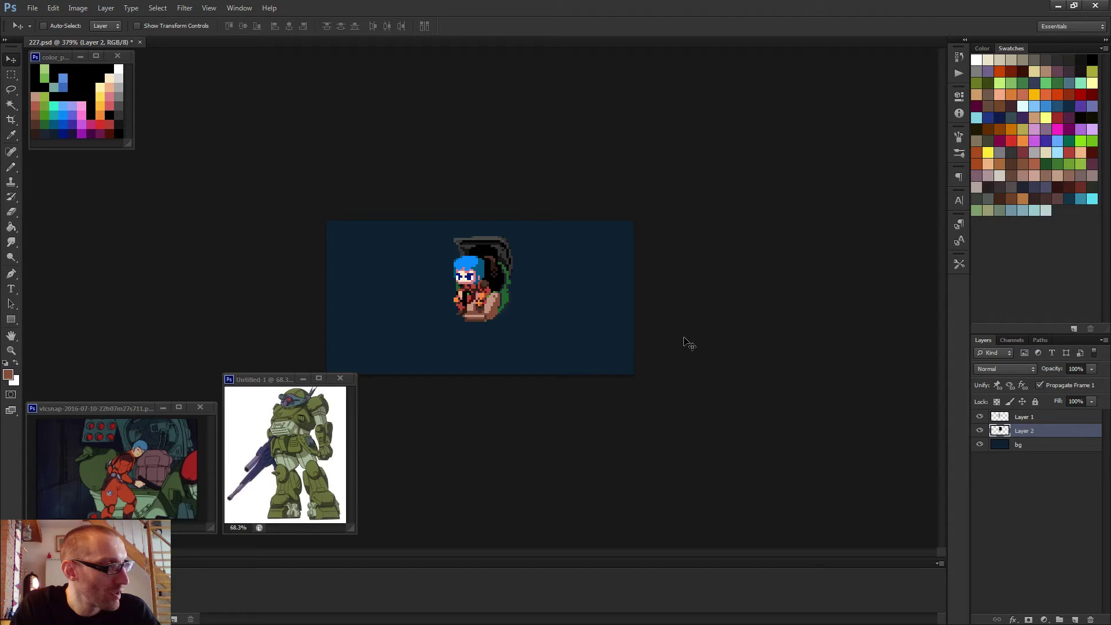
- Sample the headrest's dark brown and widen the headrest toward the pilot's head, ending in dithered pixels at its lower edge
key(b)
scroll(648, 394, up, 2)
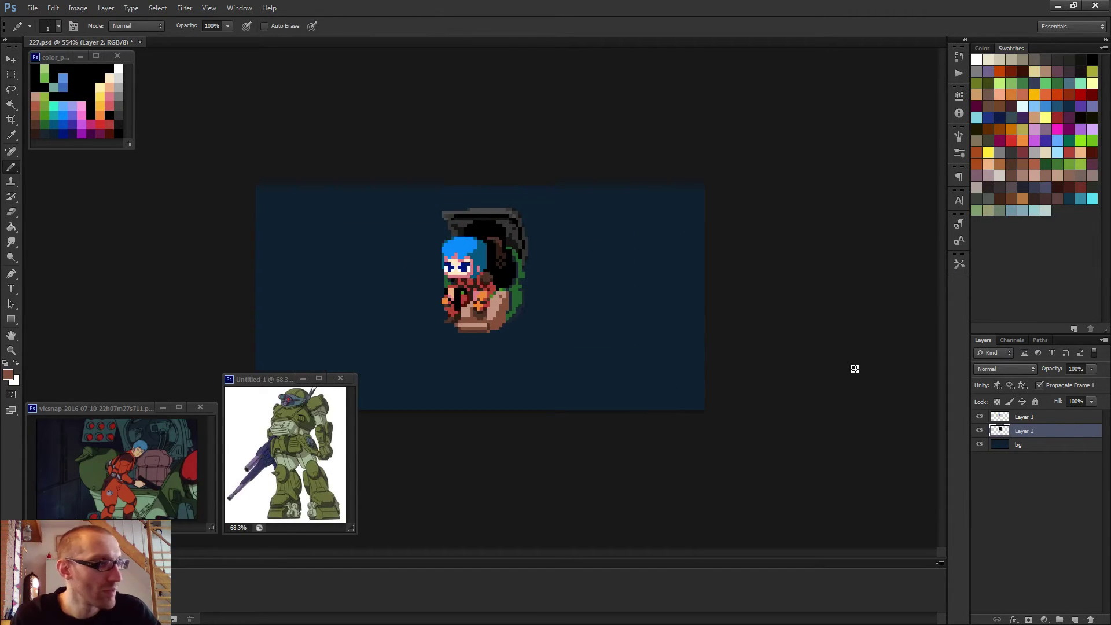
scroll(469, 283, up, 2)
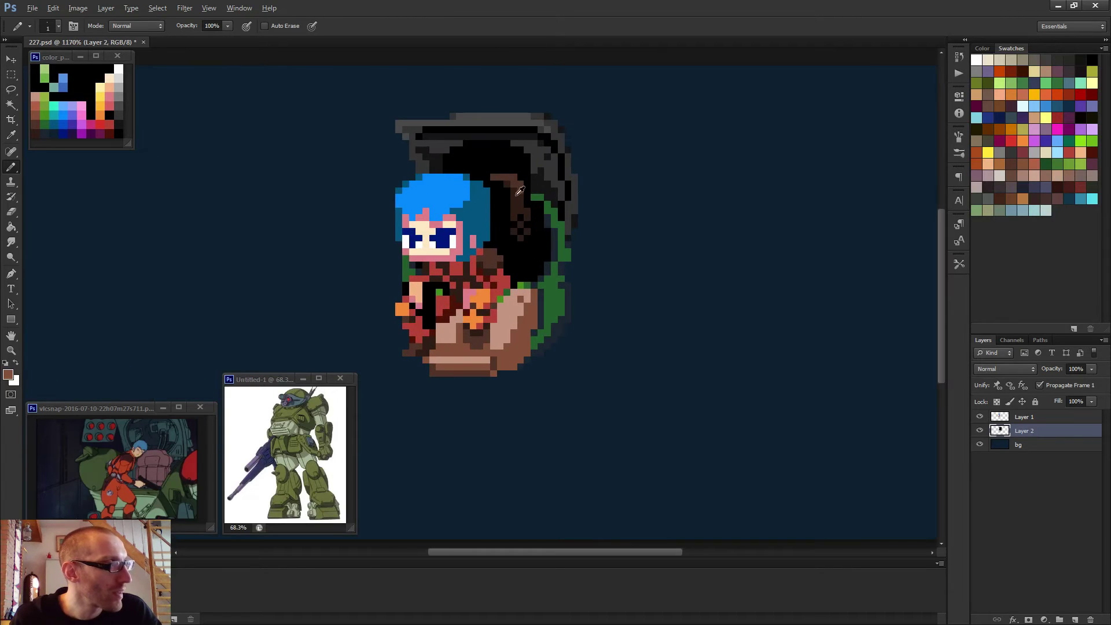
alt+click(517, 195)
scroll(509, 202, up, 2)
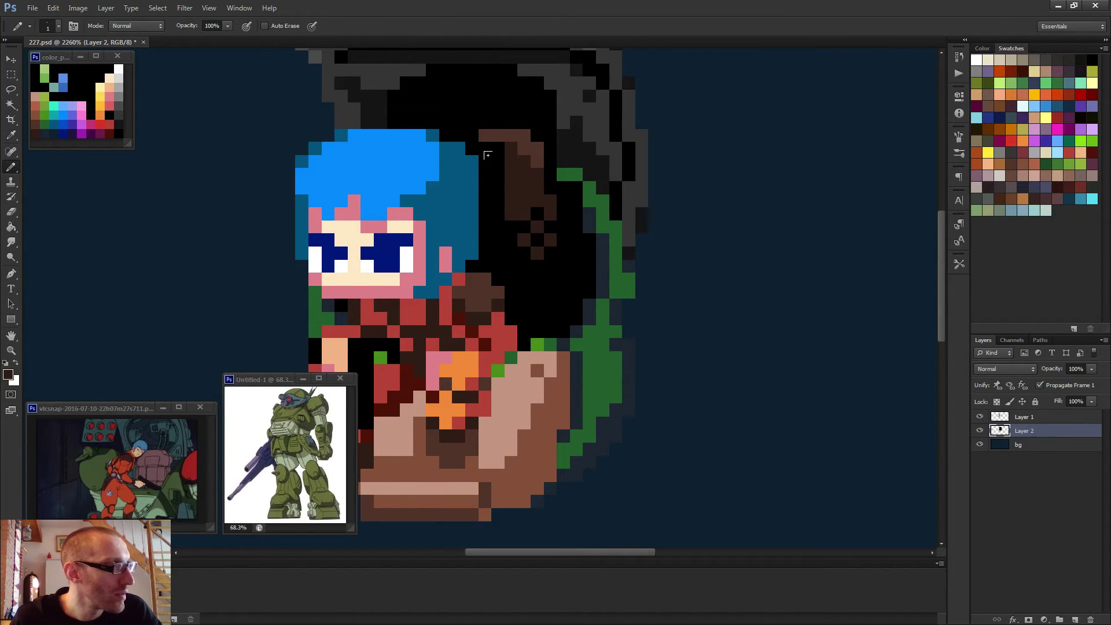
drag(490, 143, 496, 225)
click(497, 239)
click(503, 252)
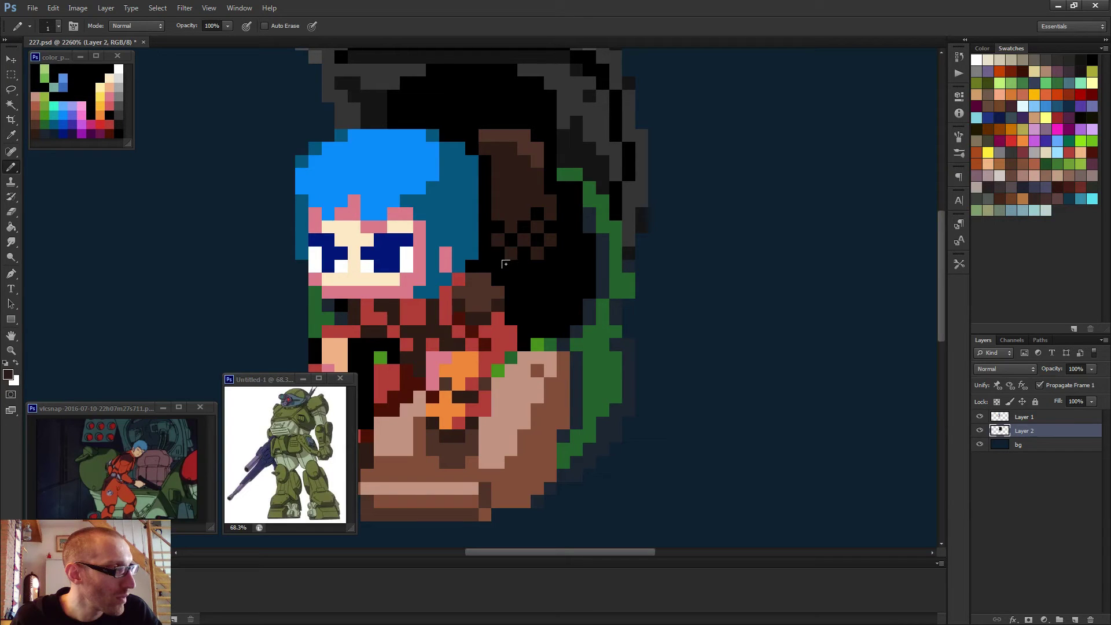
- Trim the lower right side of the brown headrest with black and cut short black notches into its left side
alt+click(533, 272)
click(539, 214)
drag(549, 191, 527, 251)
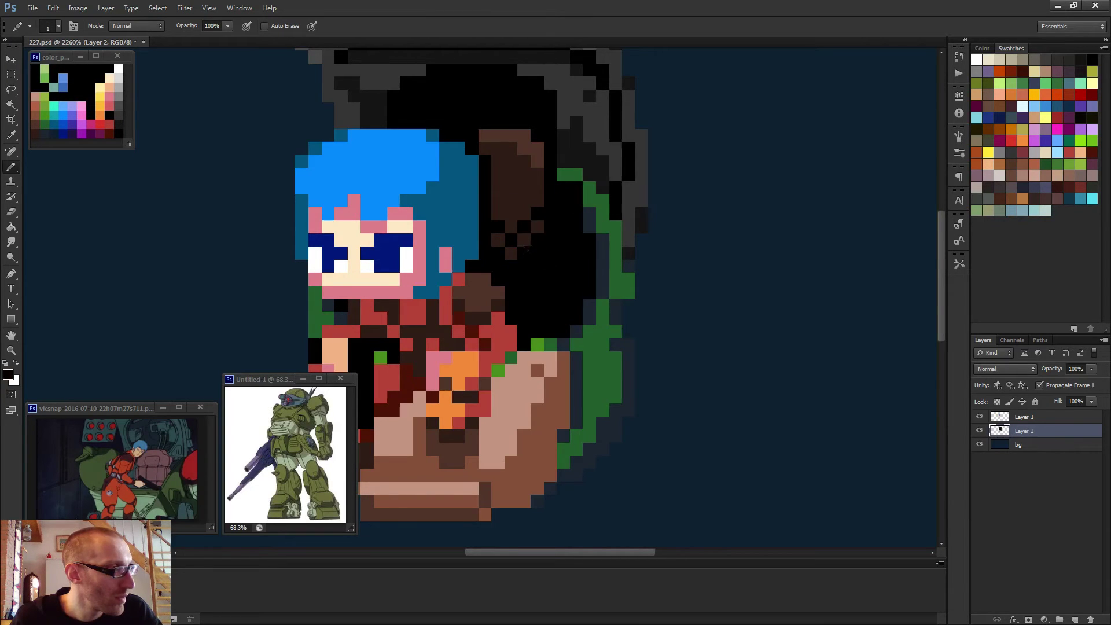
click(536, 226)
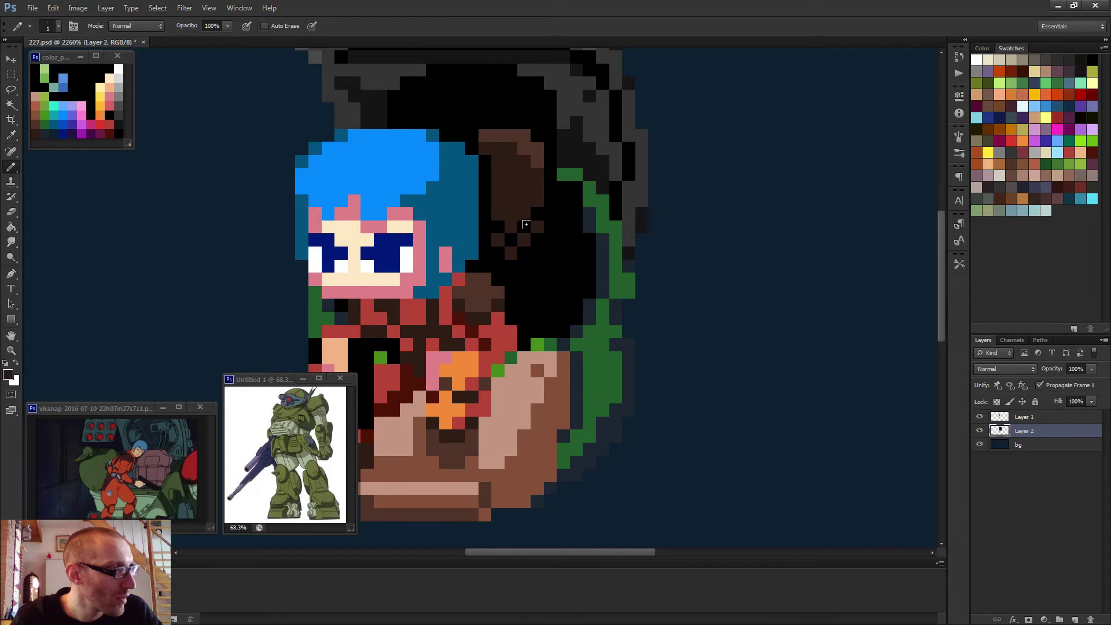
scroll(524, 227, down, 8)
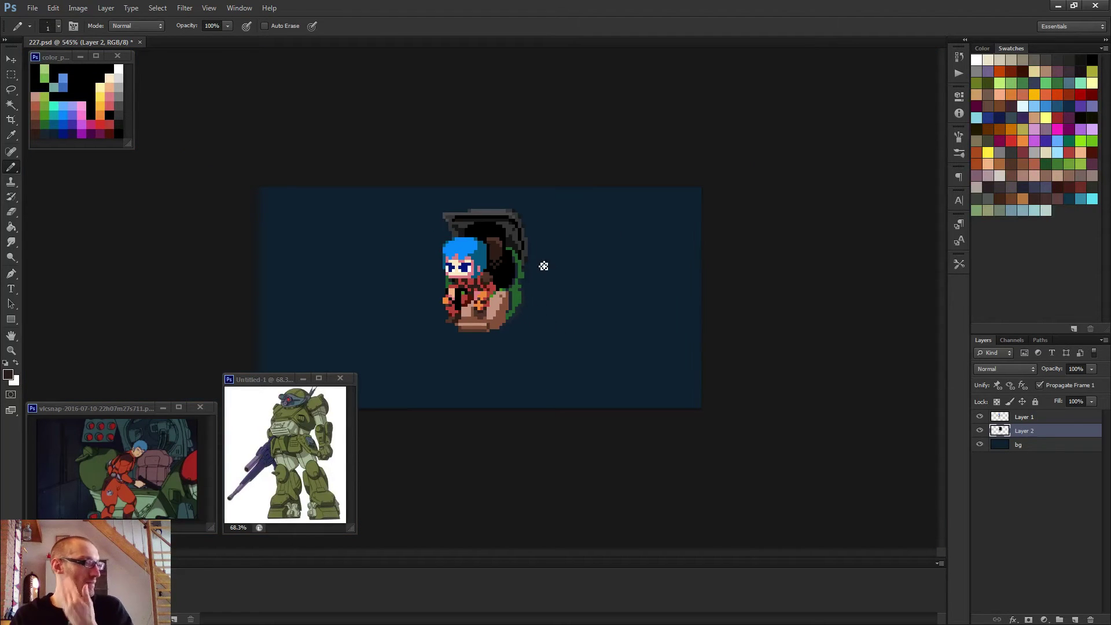
scroll(543, 265, up, 5)
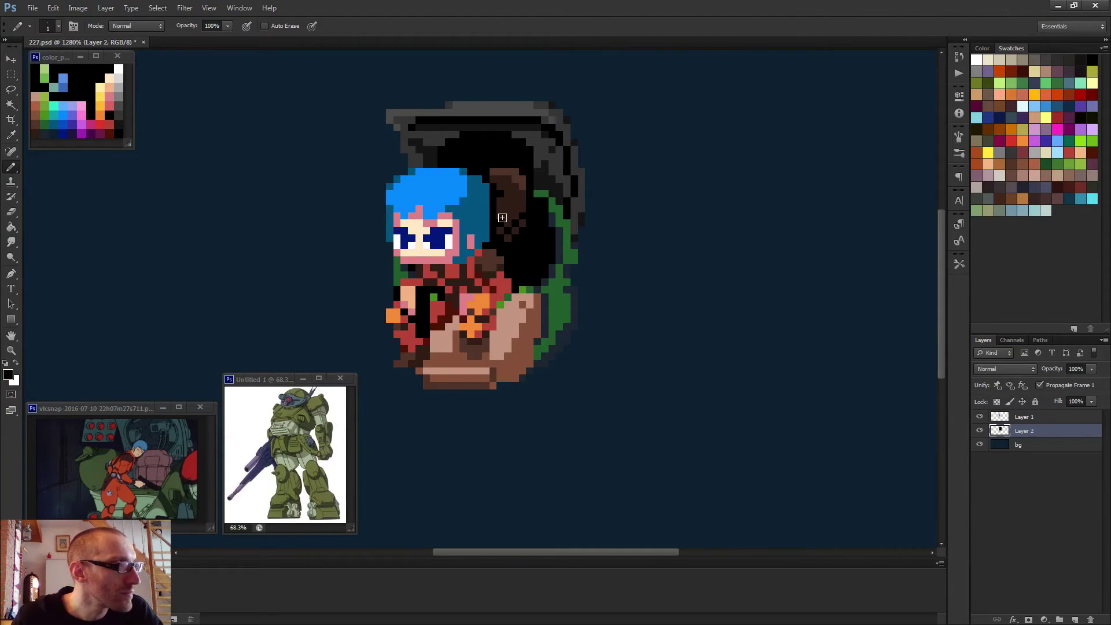
scroll(521, 304, down, 7)
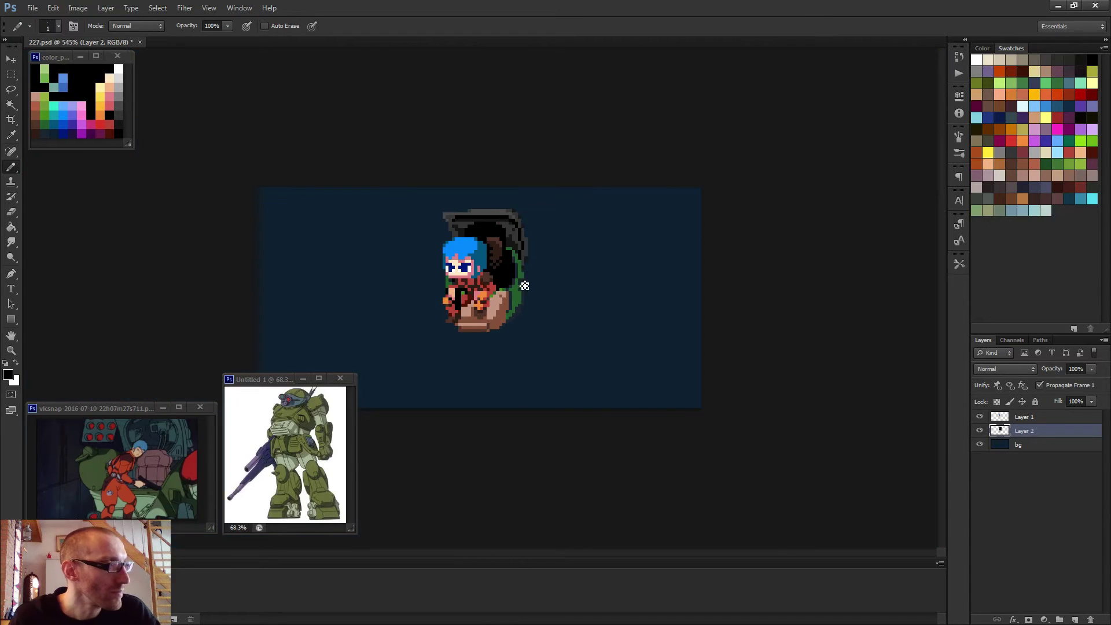
scroll(520, 304, up, 6)
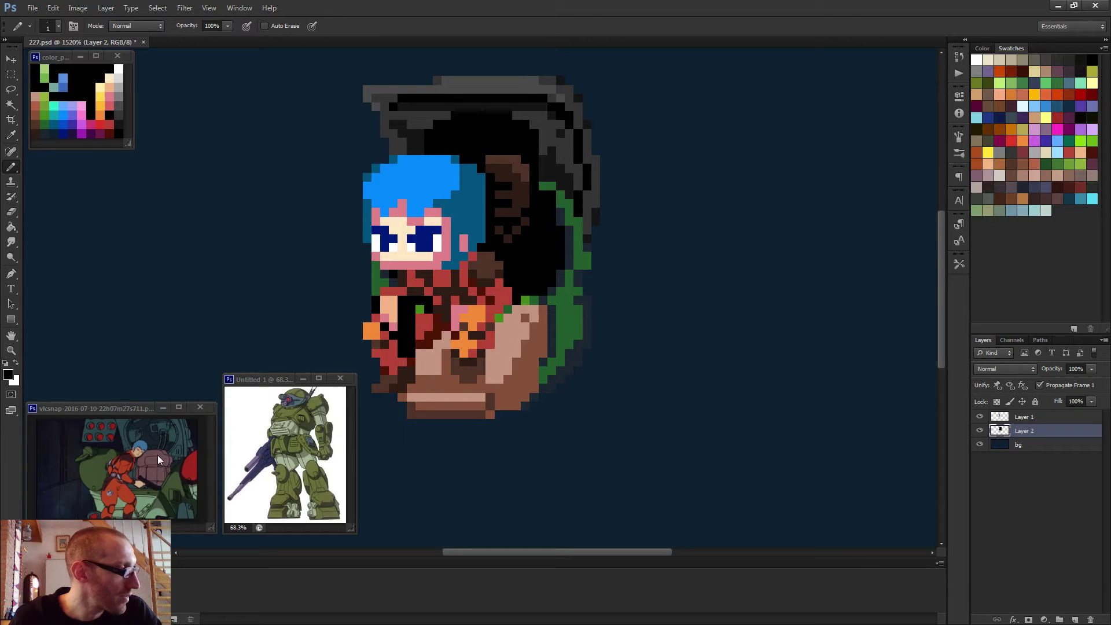
scroll(517, 303, down, 5)
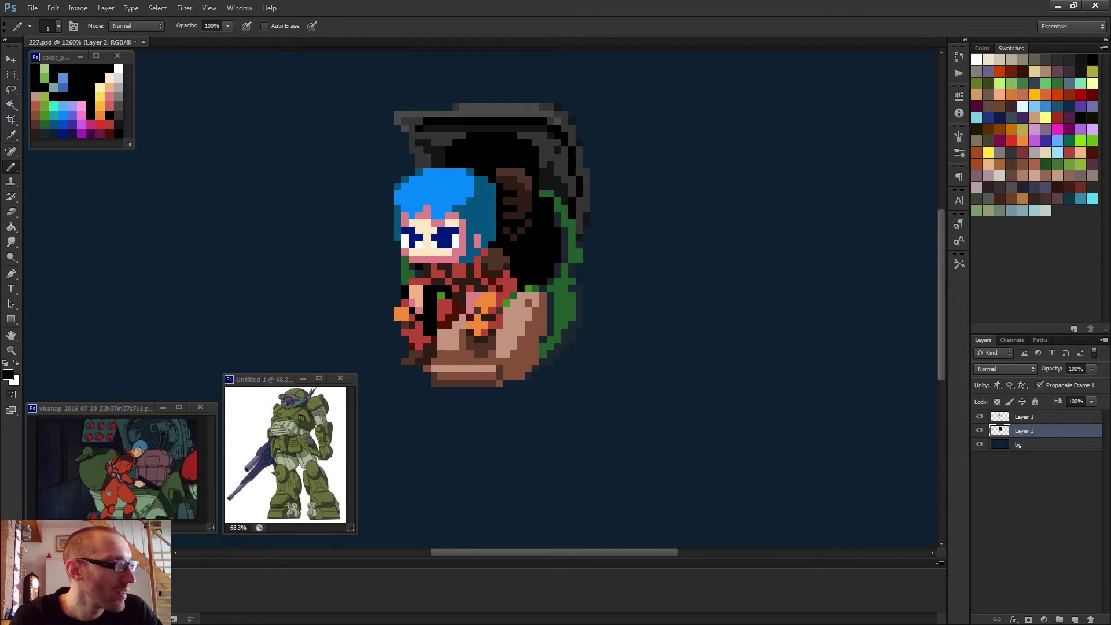
scroll(517, 303, down, 1)
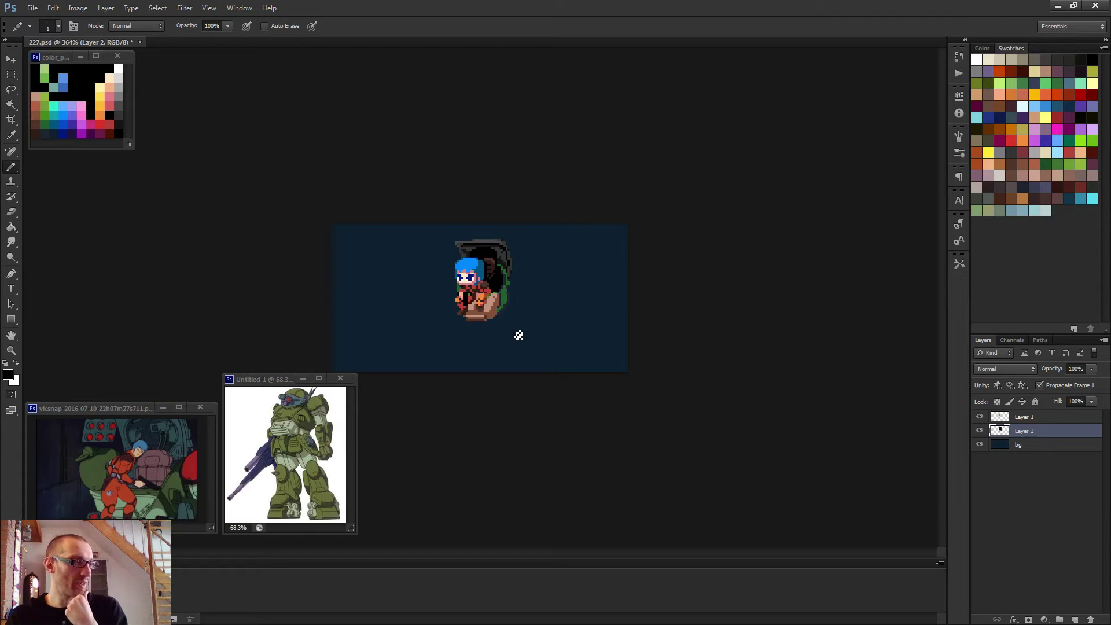
- Add a new layer above Layer 2 and stamp a round 15 px dot in the body's green at the mech's right shoulder
scroll(509, 332, up, 4)
alt+click(471, 451)
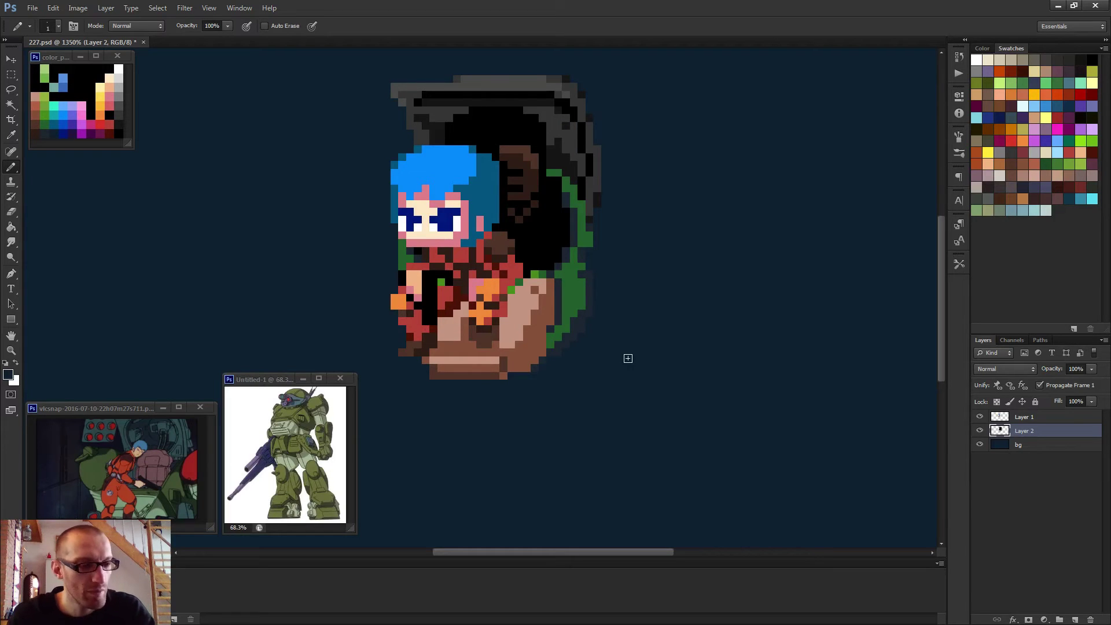
scroll(545, 334, down, 3)
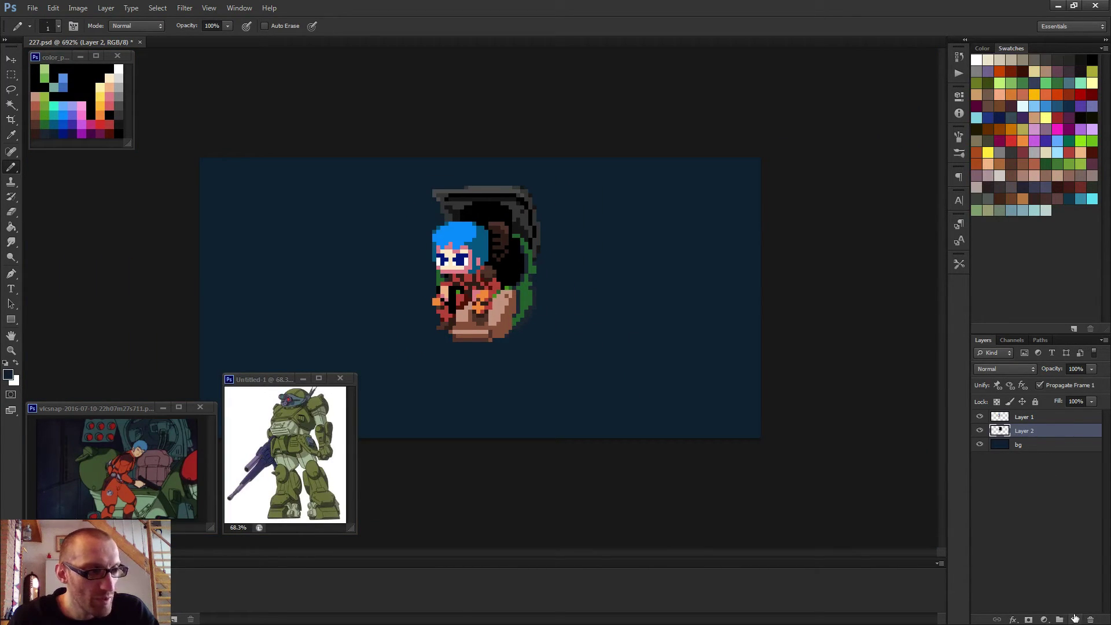
click(1075, 618)
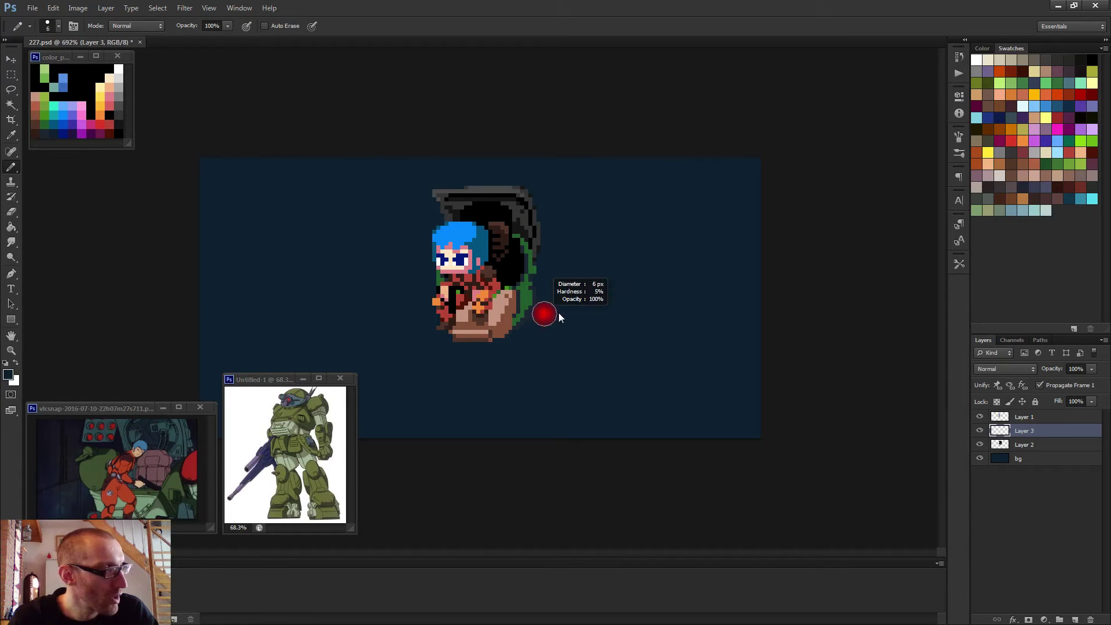
drag(567, 315, 575, 315)
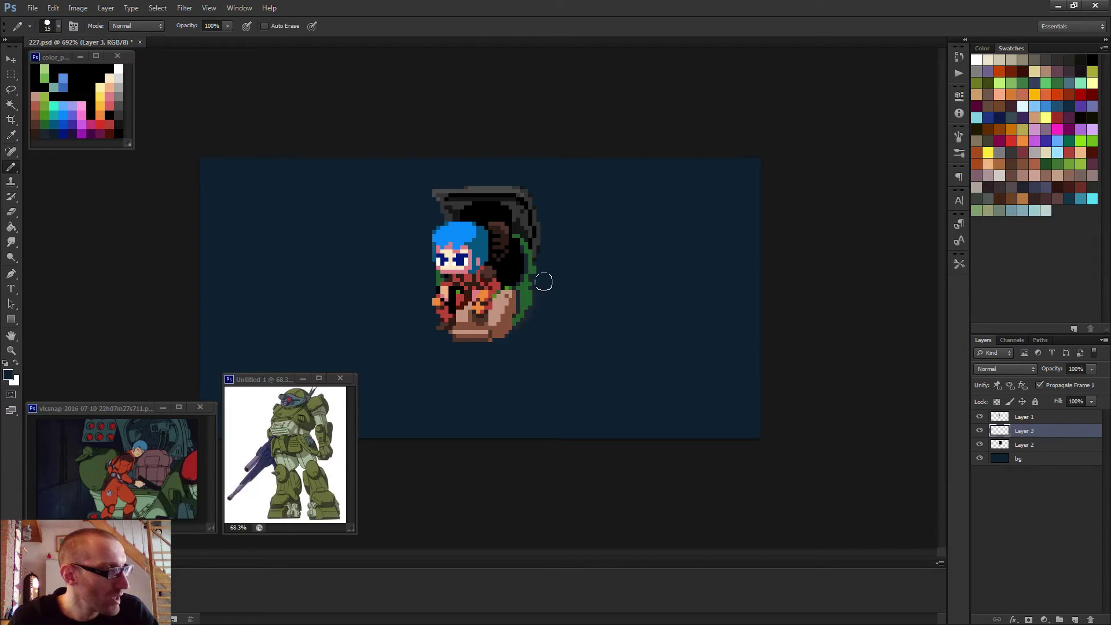
alt+click(523, 268)
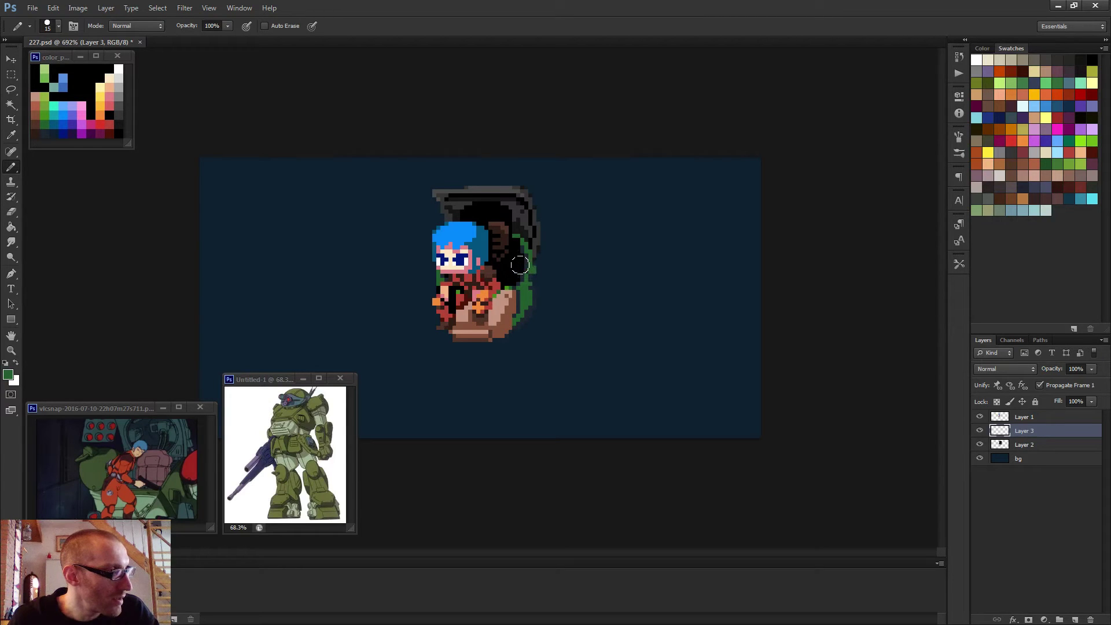
click(543, 287)
- Recolour the round green shoulder dot on Layer 3 with the mech's dark shadow colour
scroll(561, 304, up, 10)
key(bracketleft)
key(bracketleft)
key(bracketleft)
key(bracketleft)
key(bracketleft)
key(bracketleft)
key(bracketleft)
key(bracketleft)
key(bracketleft)
key(bracketleft)
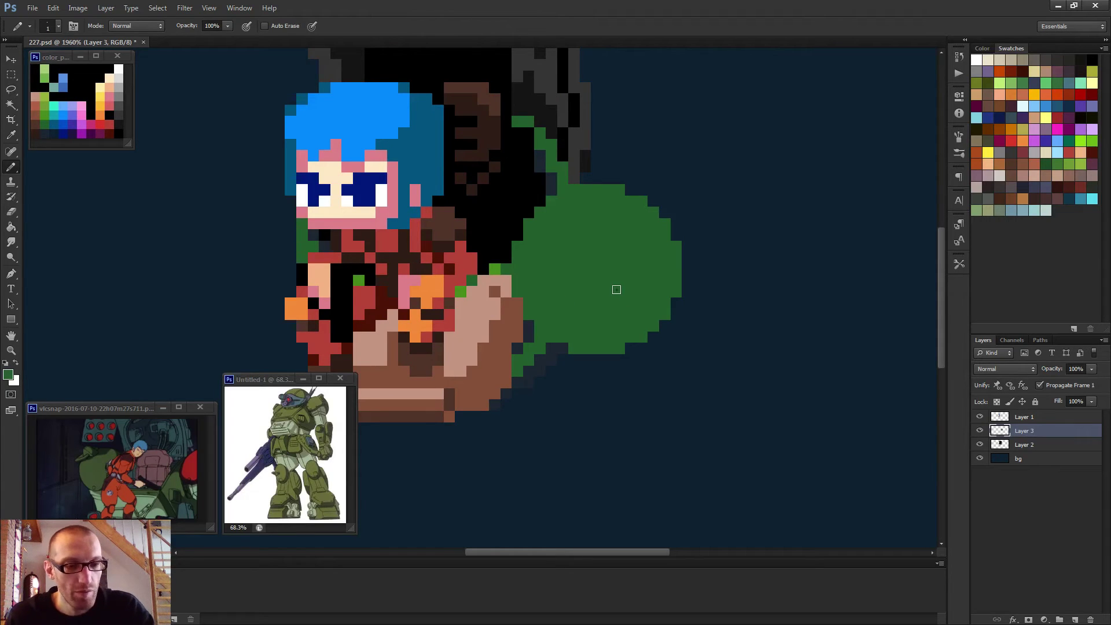
key(g)
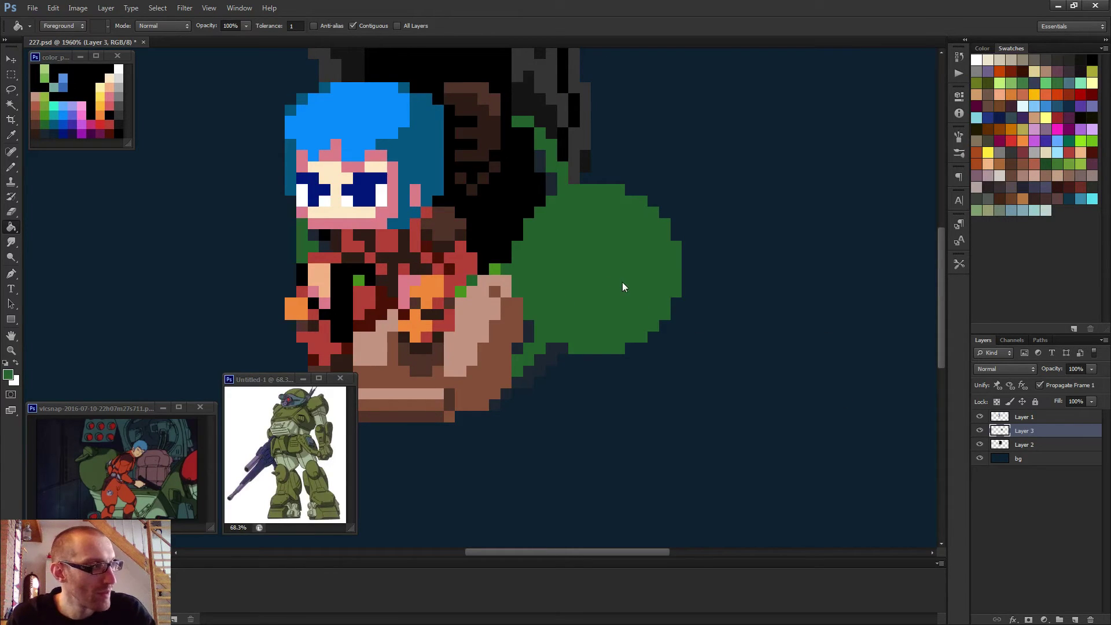
alt+click(582, 343)
click(608, 330)
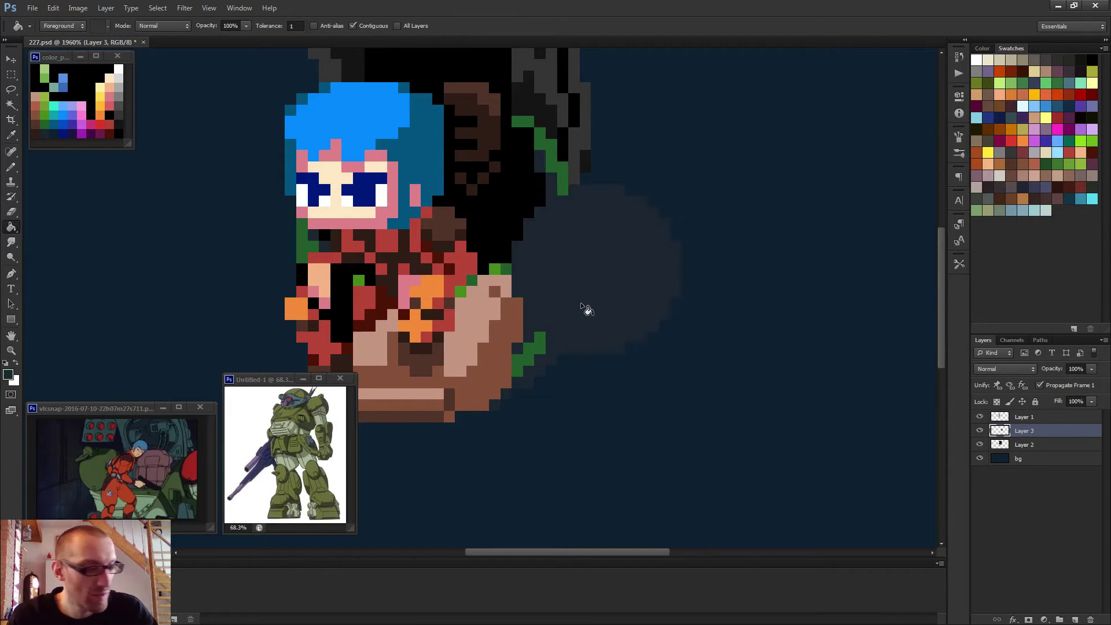
- Outline an oval in the upper part of the dark shoulder with the body's green and fill it
key(b)
alt+click(539, 342)
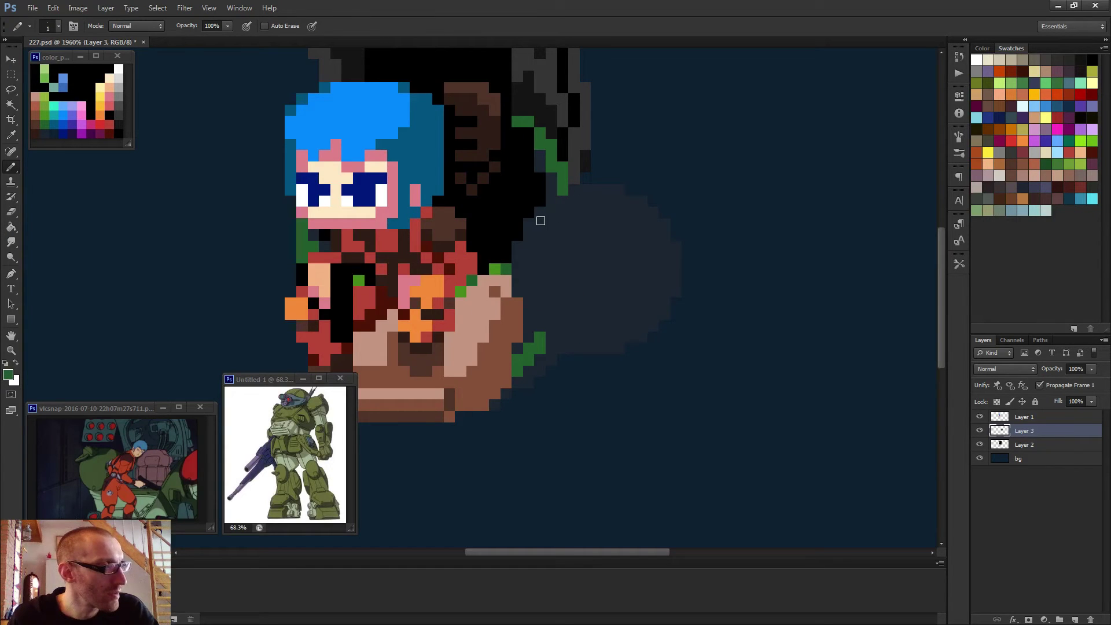
key(ctrl+z)
mouse_move(541, 234)
mouse_down()
mouse_move(581, 216)
mouse_move(579, 204)
mouse_move(617, 196)
mouse_move(638, 212)
mouse_move(649, 249)
mouse_move(635, 269)
mouse_move(568, 268)
mouse_move(528, 235)
mouse_up()
key(bracketright)
key(bracketright)
key([)
key([)
key(g)
click(614, 248)
key(b)
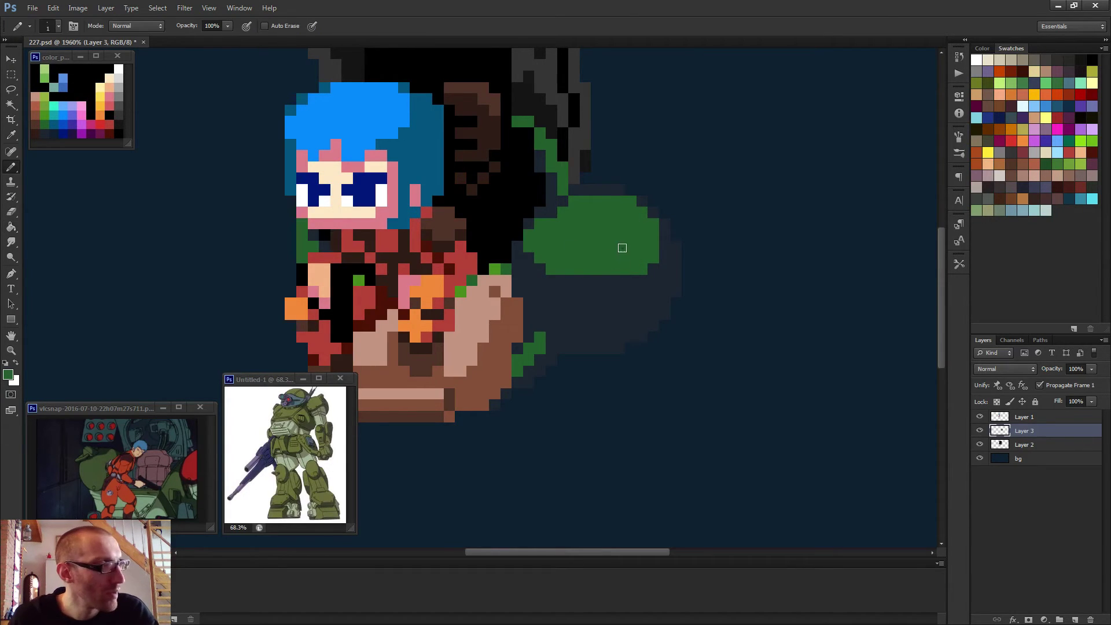
- Extend the green oval downward to a rounded lower edge, leaving a dark crescent along the shoulder's underside
scroll(603, 300, down, 5)
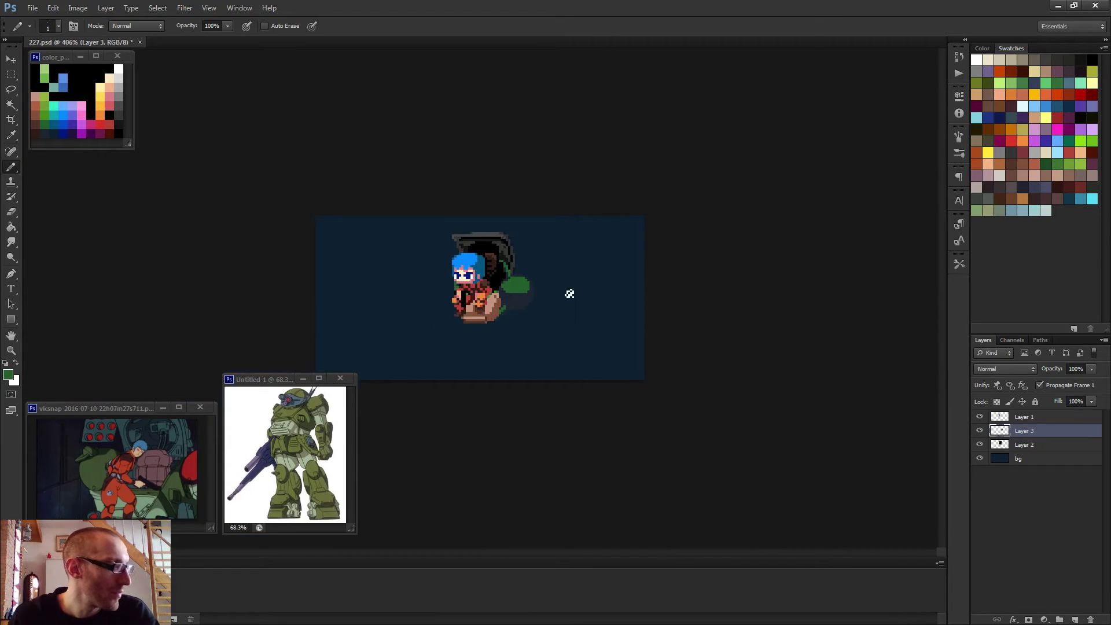
scroll(567, 298, up, 4)
scroll(591, 278, up, 3)
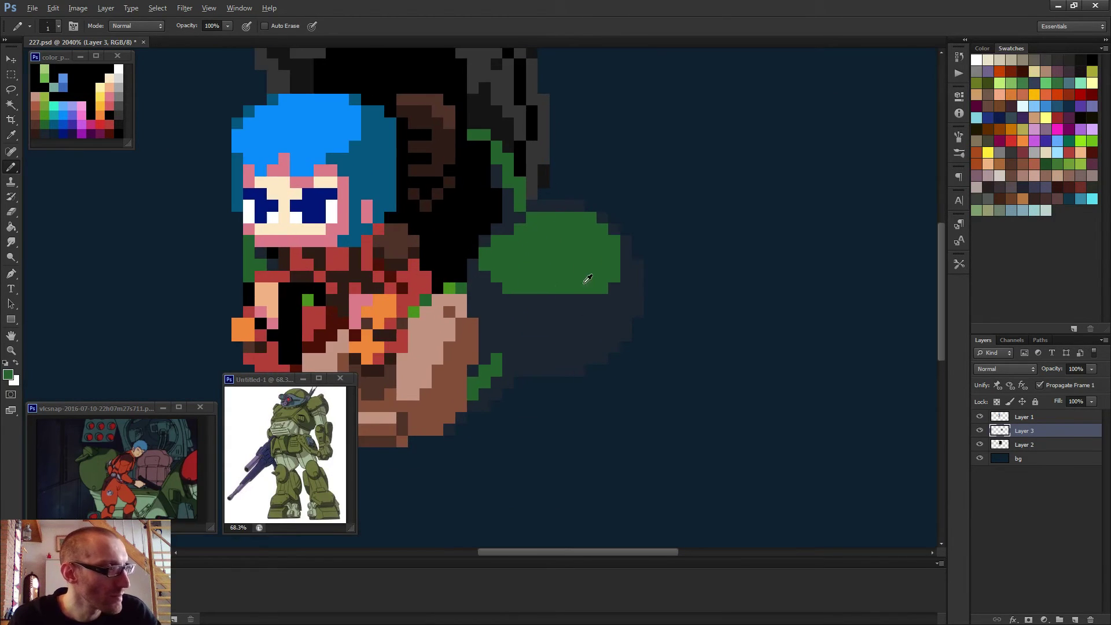
mouse_move(607, 283)
mouse_down()
mouse_move(561, 305)
mouse_move(557, 319)
mouse_move(572, 307)
mouse_move(546, 309)
mouse_move(573, 325)
mouse_move(527, 319)
mouse_move(495, 298)
mouse_move(484, 273)
mouse_move(531, 307)
mouse_up()
scroll(479, 293, down, 8)
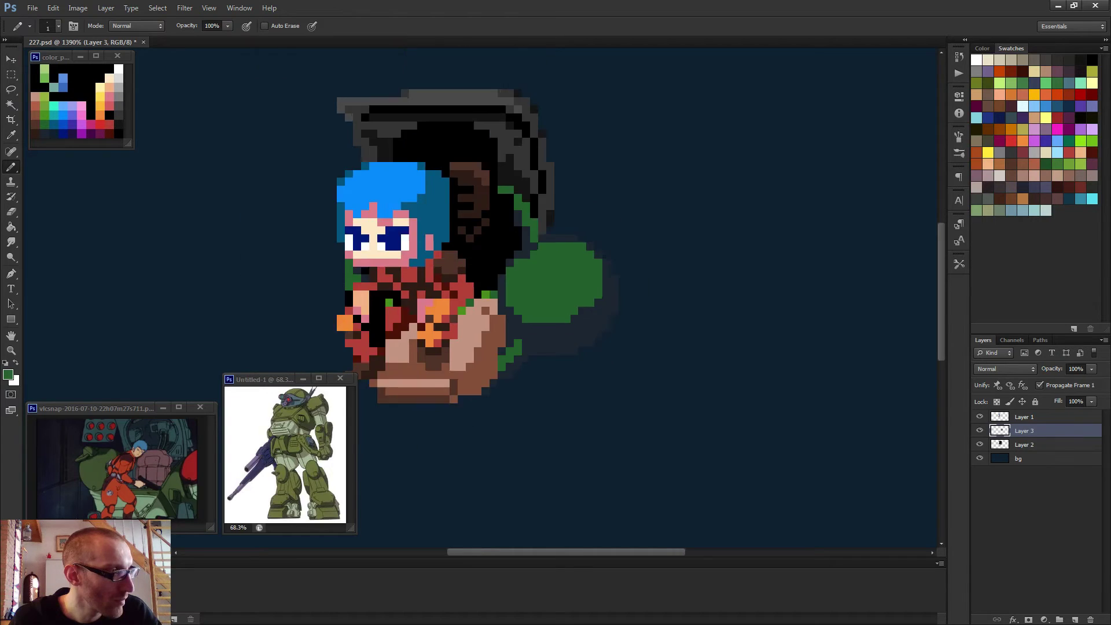
- Darken the lowest pixel of the green cockpit rim where it meets the shoulder, using the shadow colour
scroll(510, 342, up, 3)
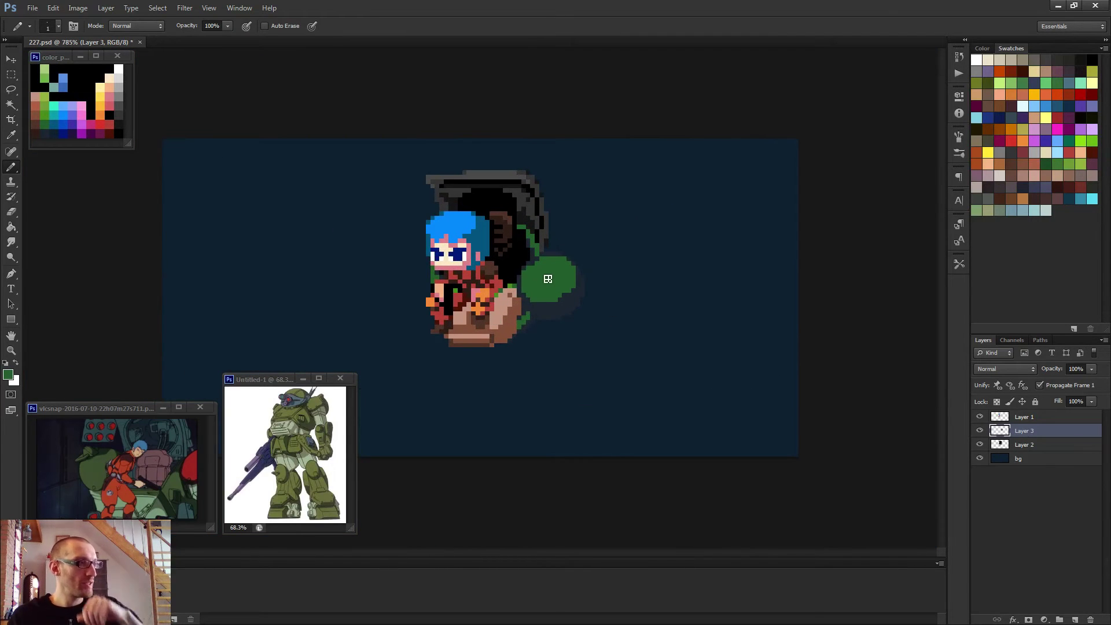
scroll(550, 269, up, 3)
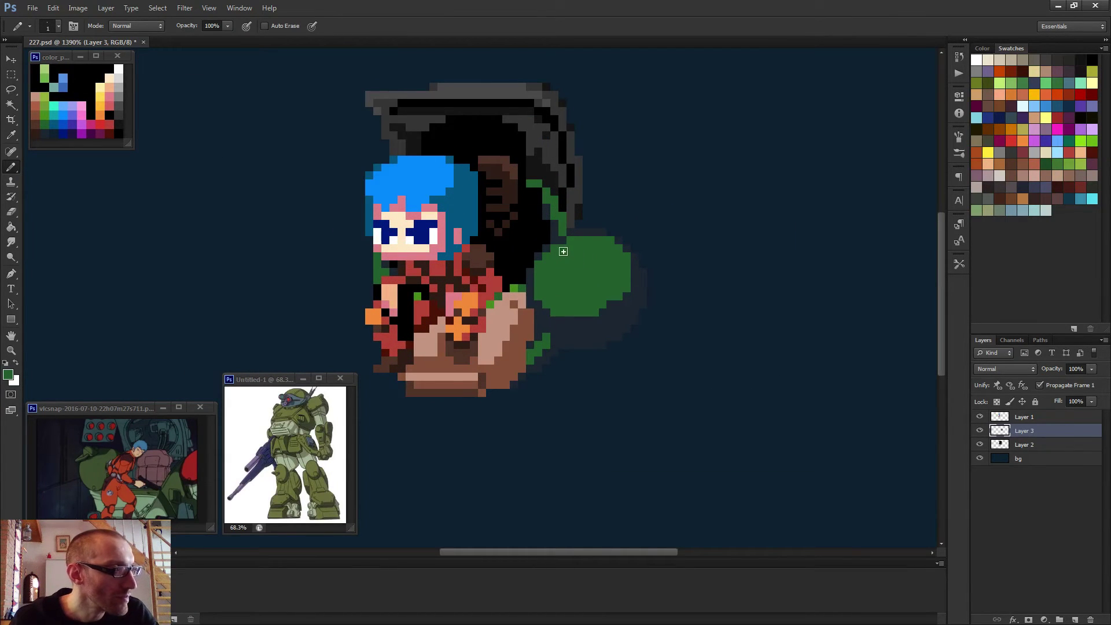
alt+click(569, 233)
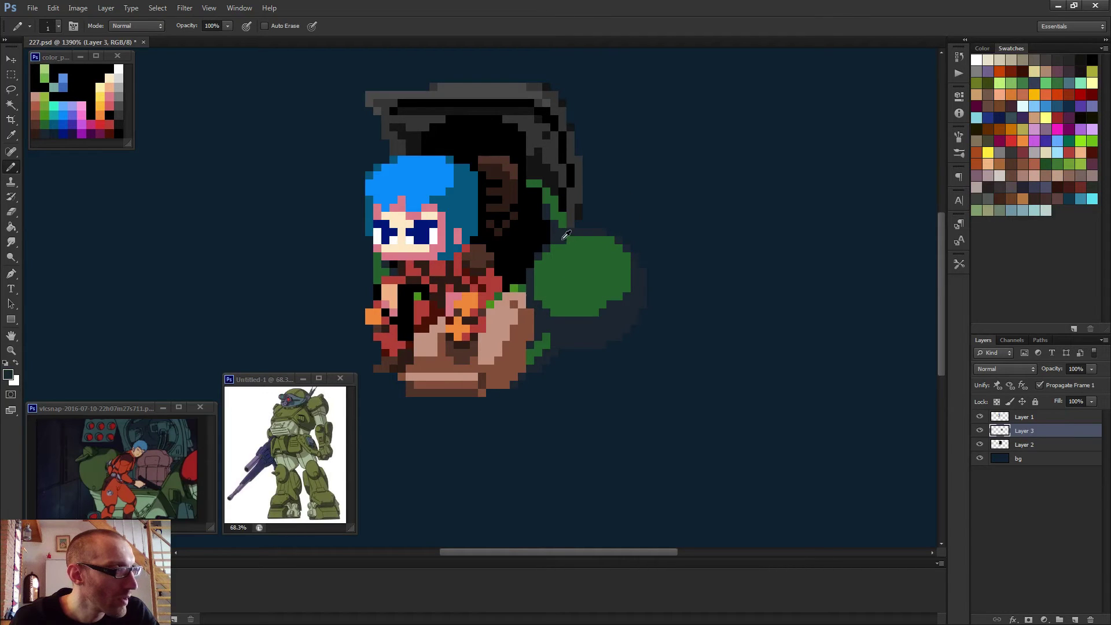
alt+click(579, 245)
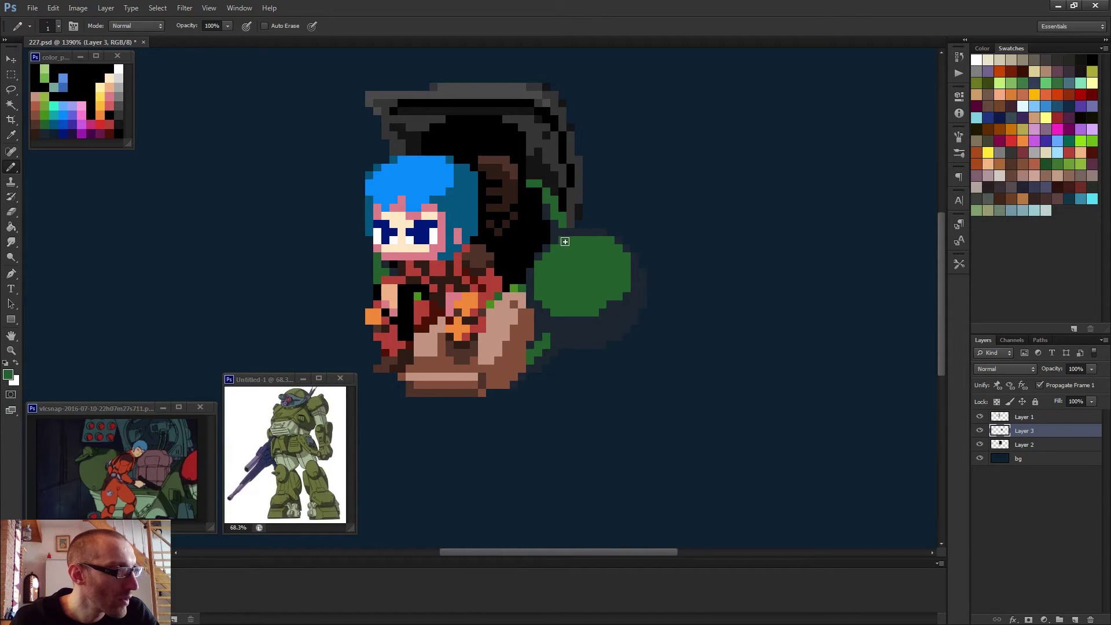
scroll(580, 249, down, 2)
scroll(585, 272, up, 2)
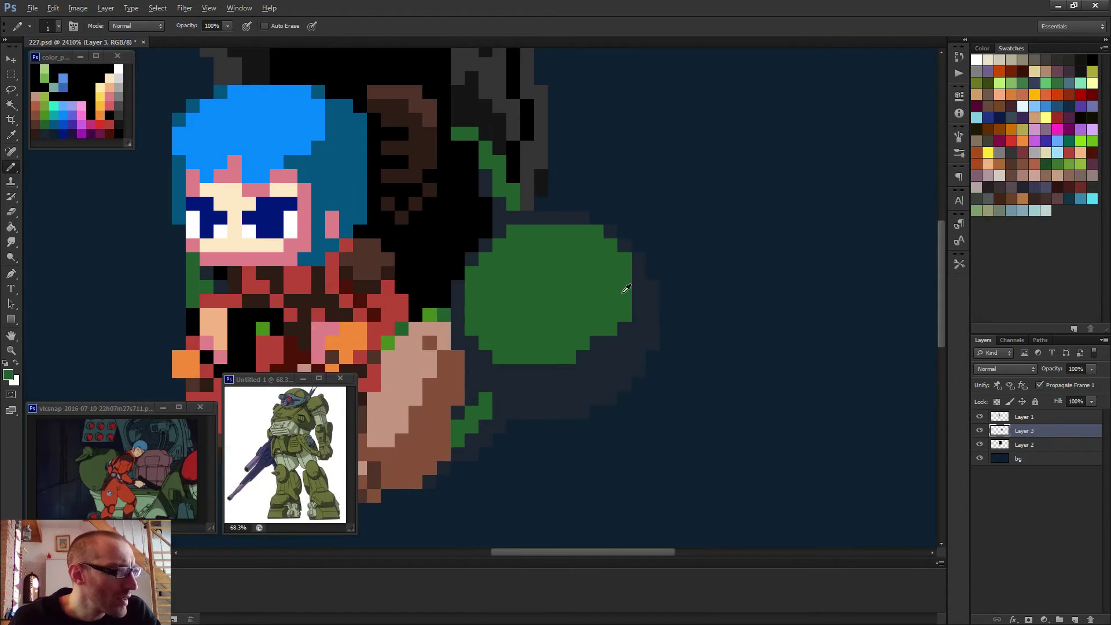
- Stamp a 3 px bright-green square on the shoulder's upper right edge and soften its outer corner with body green
alt+click(627, 286)
key(alt)
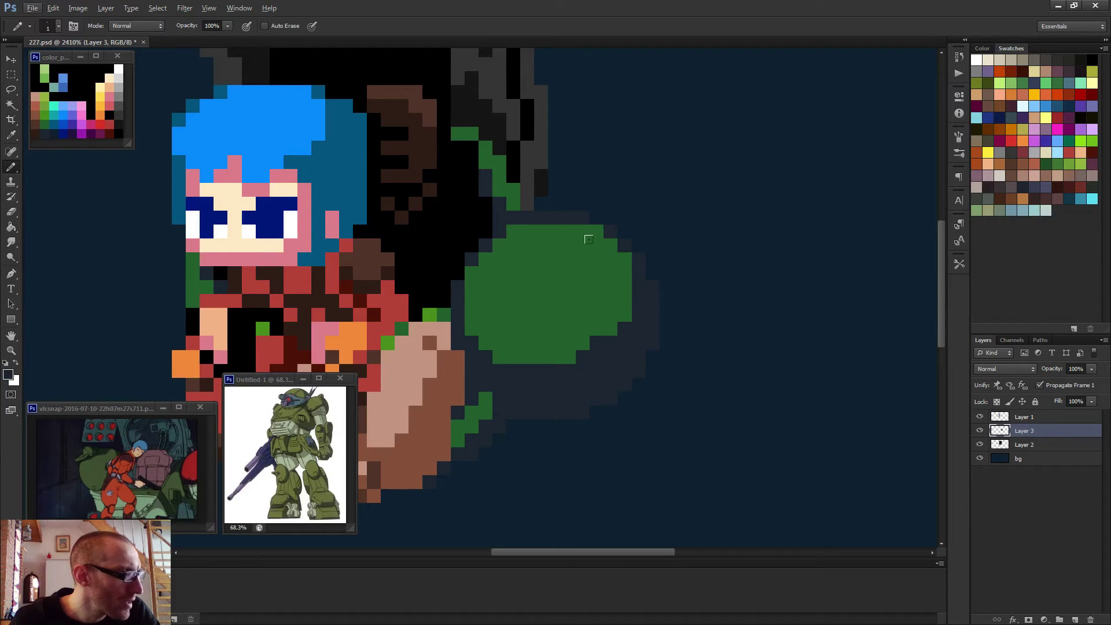
key(alt)
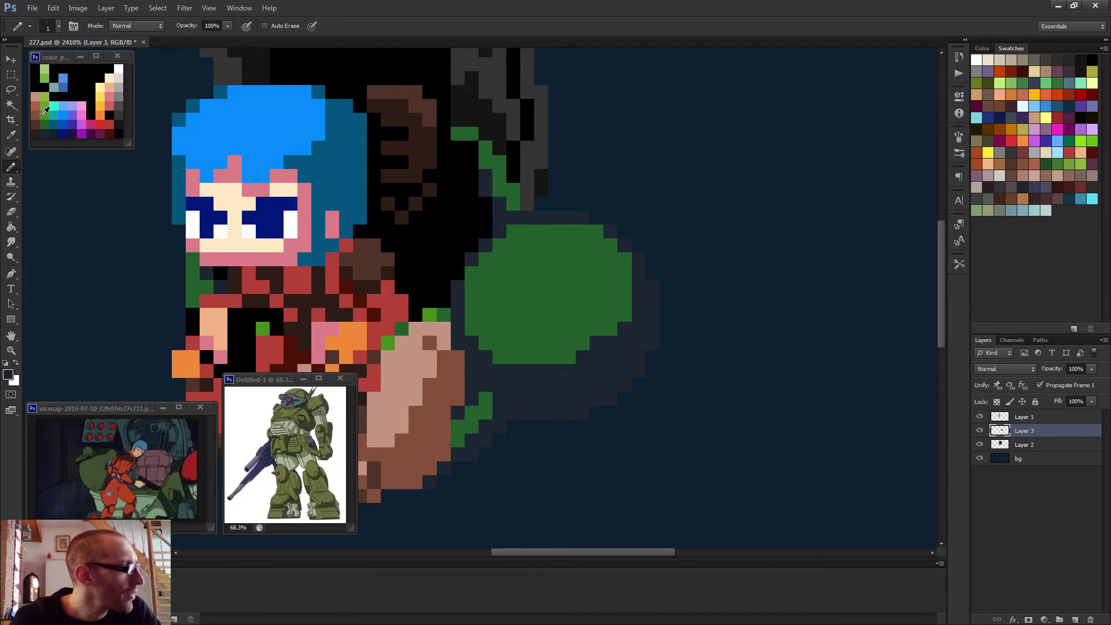
alt+click(47, 114)
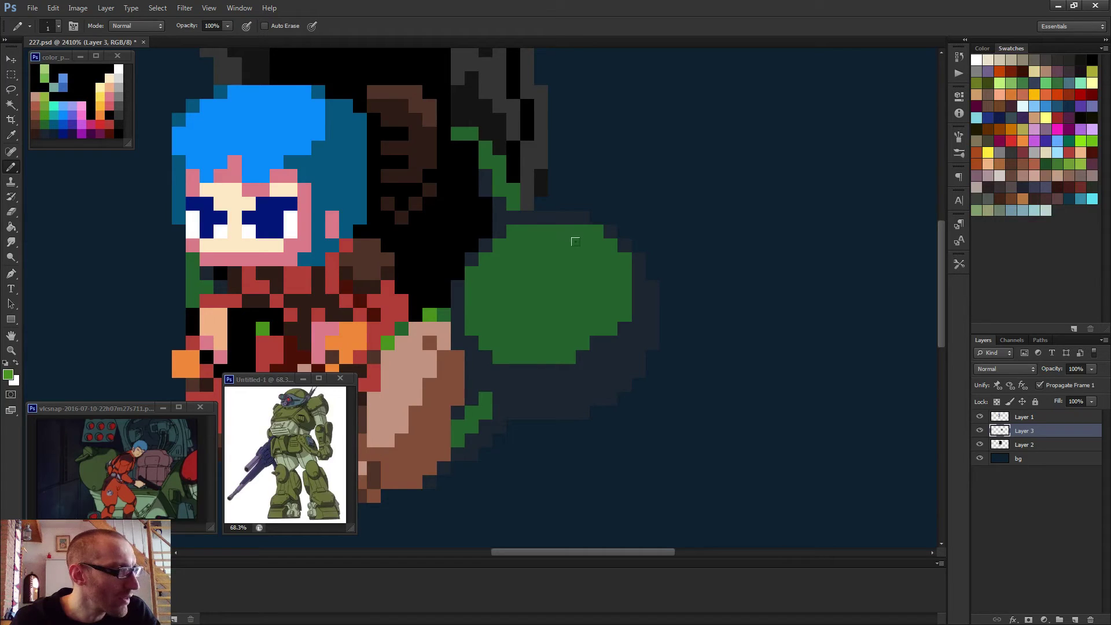
key(bracketright)
key(bracketright)
click(609, 246)
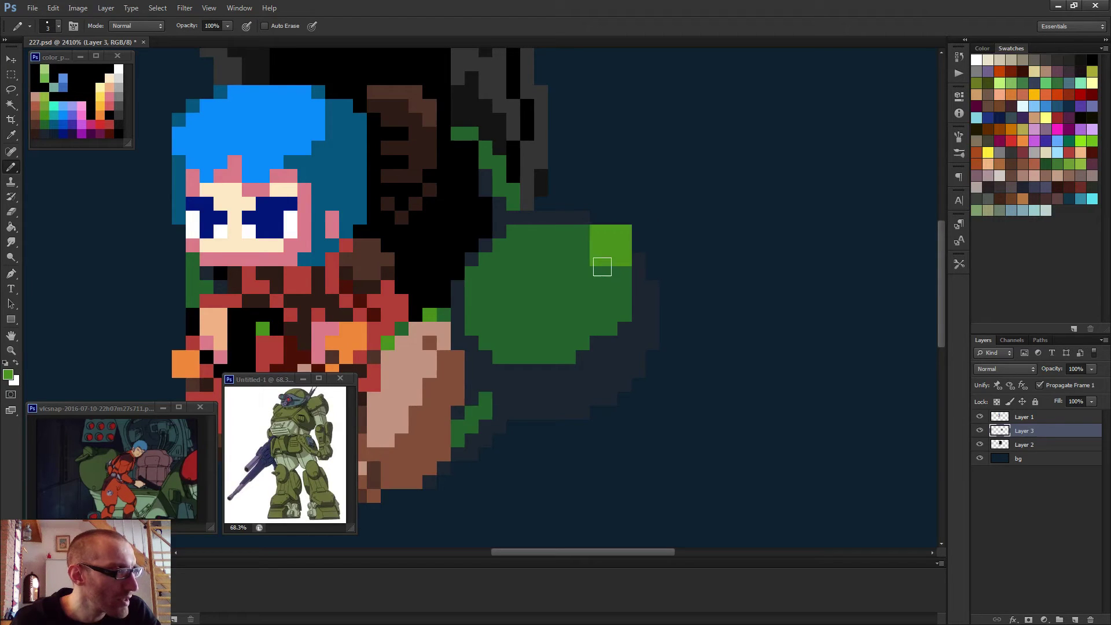
key(bracketleft)
key(bracketleft)
alt+click(635, 271)
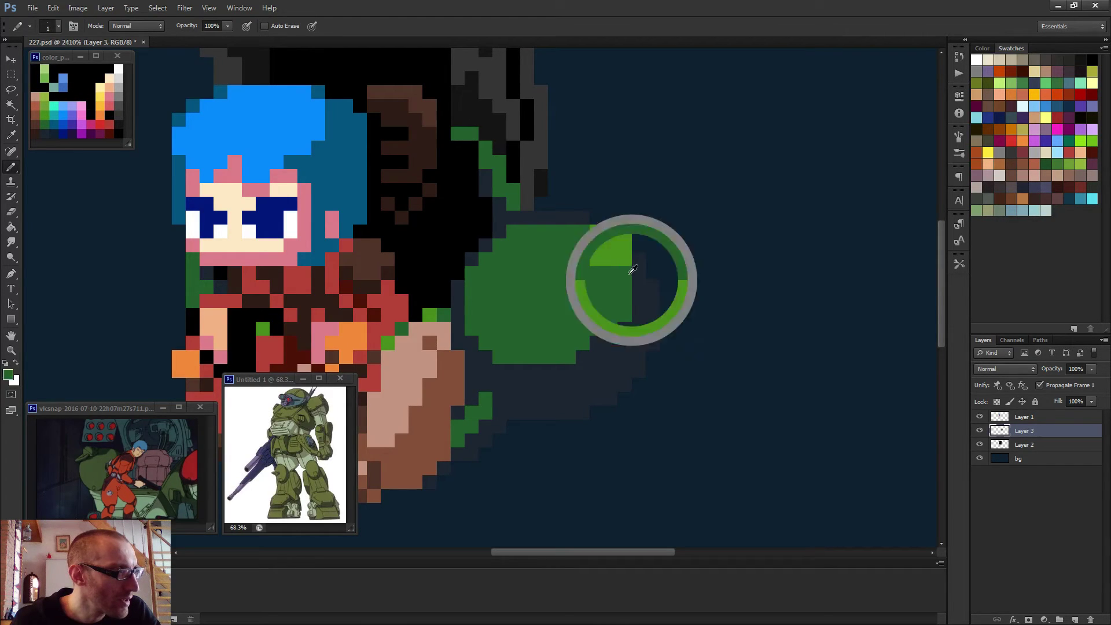
alt+click(625, 283)
click(625, 232)
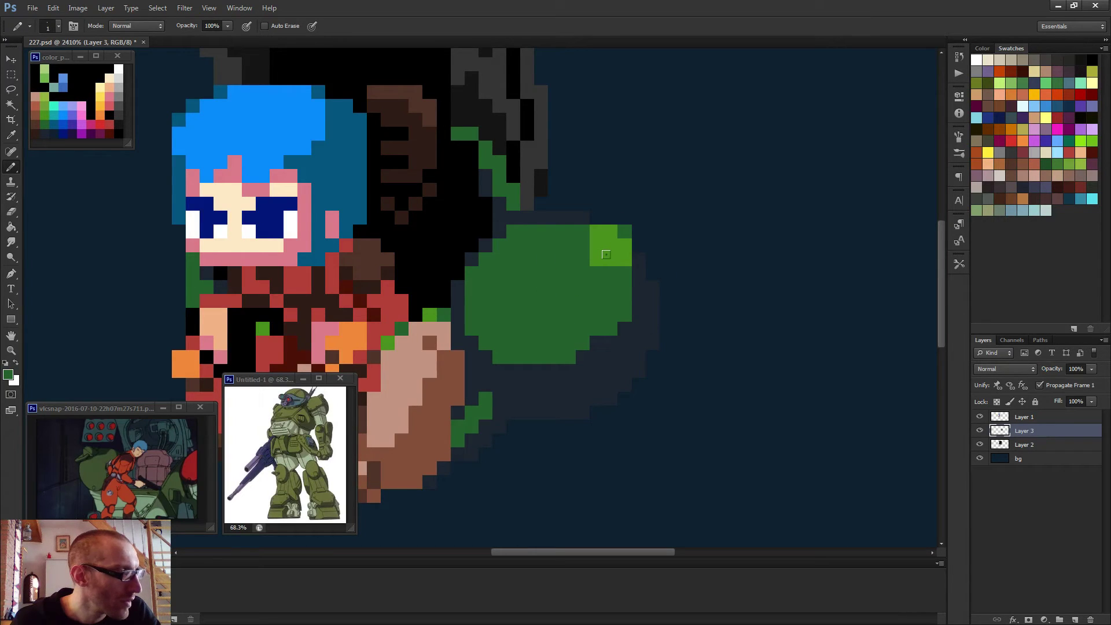
- Outline the bright-green patch along its left and lower sides with dark shadow pixels, keeping darker green along its lower edge
alt+click(645, 298)
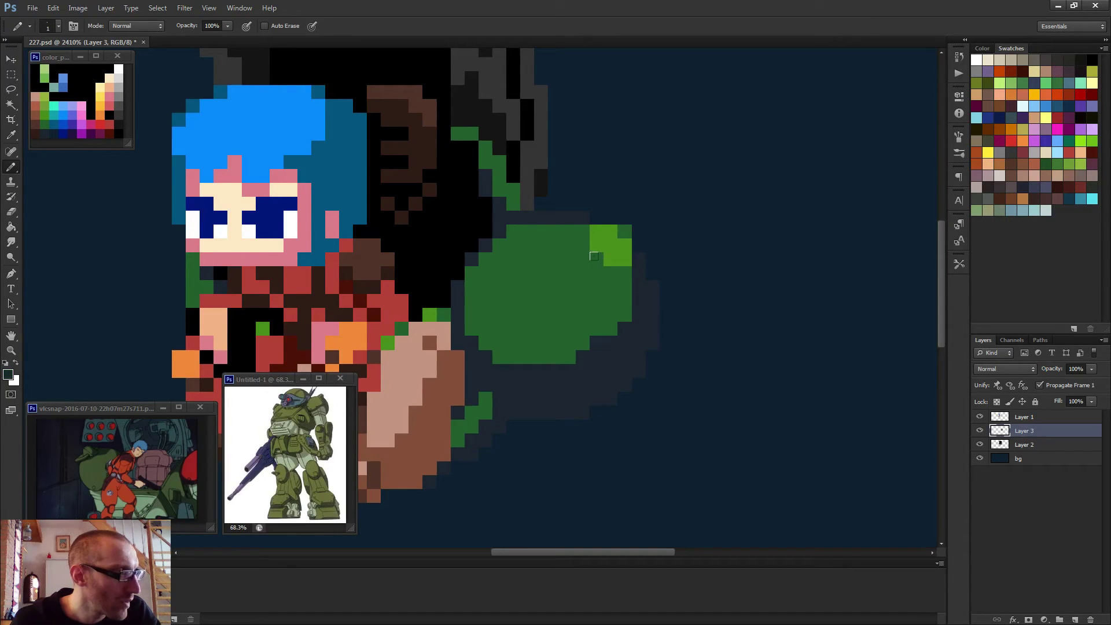
click(597, 258)
click(610, 287)
click(625, 287)
click(610, 273)
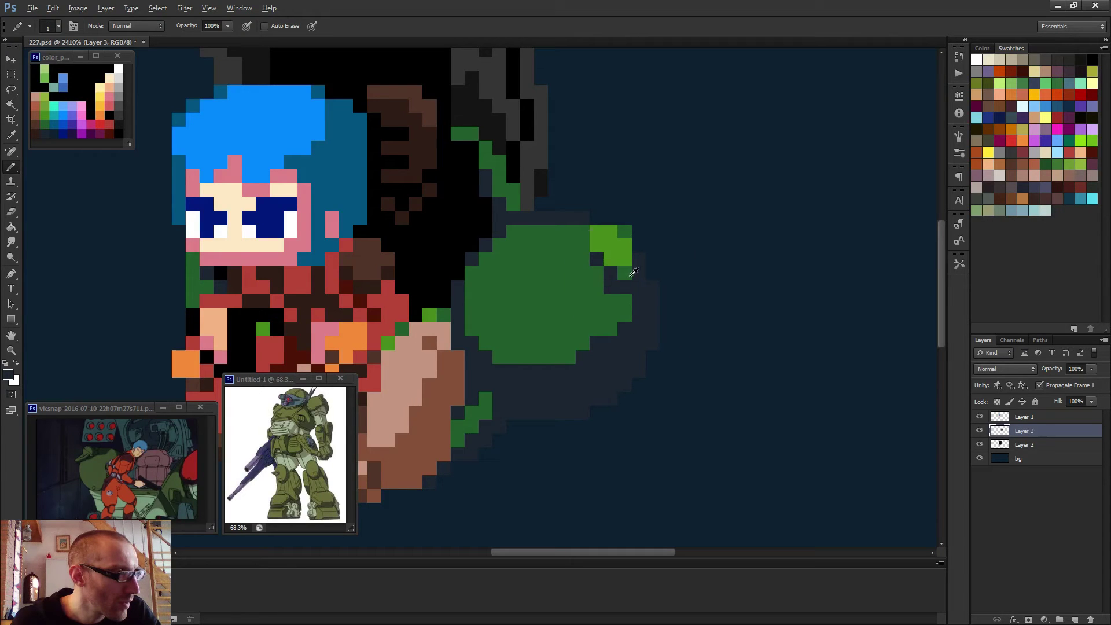
alt+click(630, 276)
click(610, 273)
alt+click(625, 288)
click(597, 273)
click(583, 259)
click(583, 246)
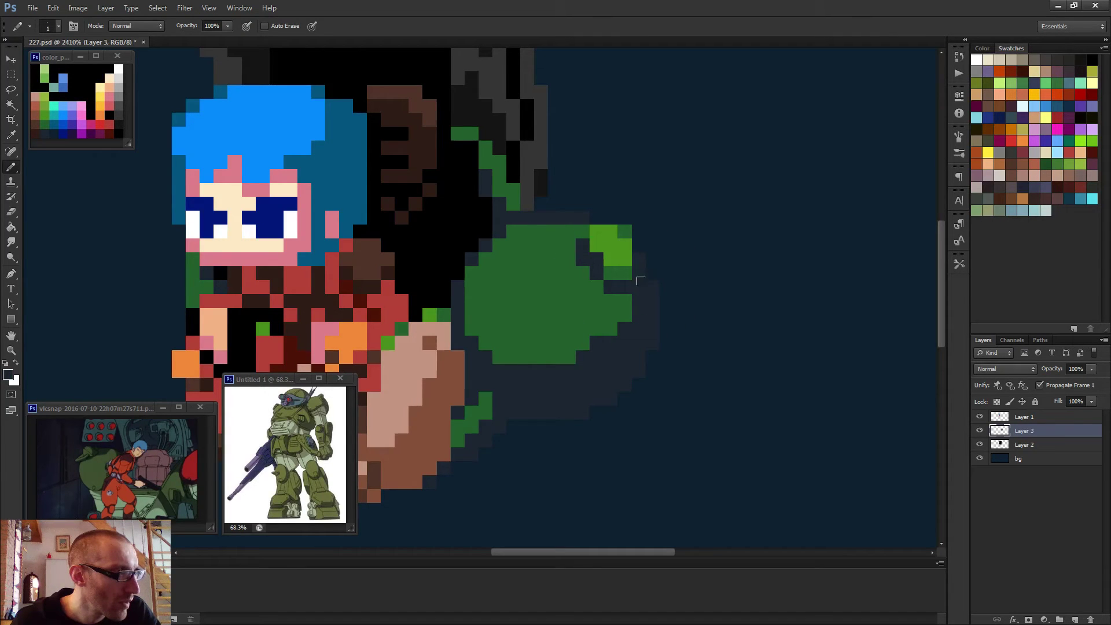
alt+click(622, 273)
- Draw a 1 px black contour along the underside of the green shoulder from its right edge to the seat
scroll(614, 289, down, 6)
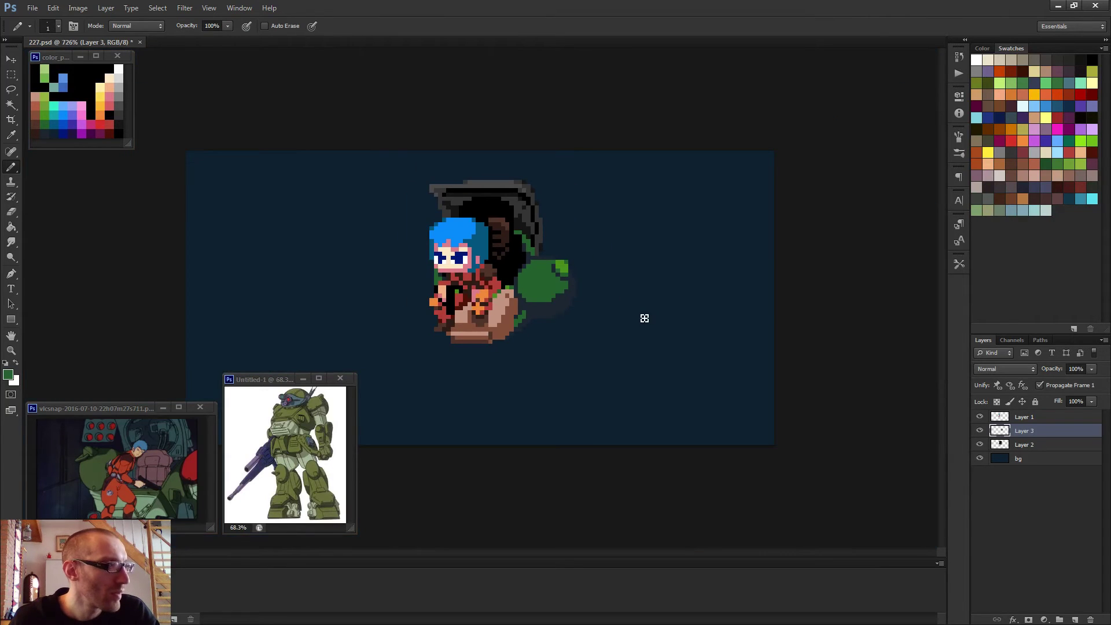
scroll(628, 297, up, 3)
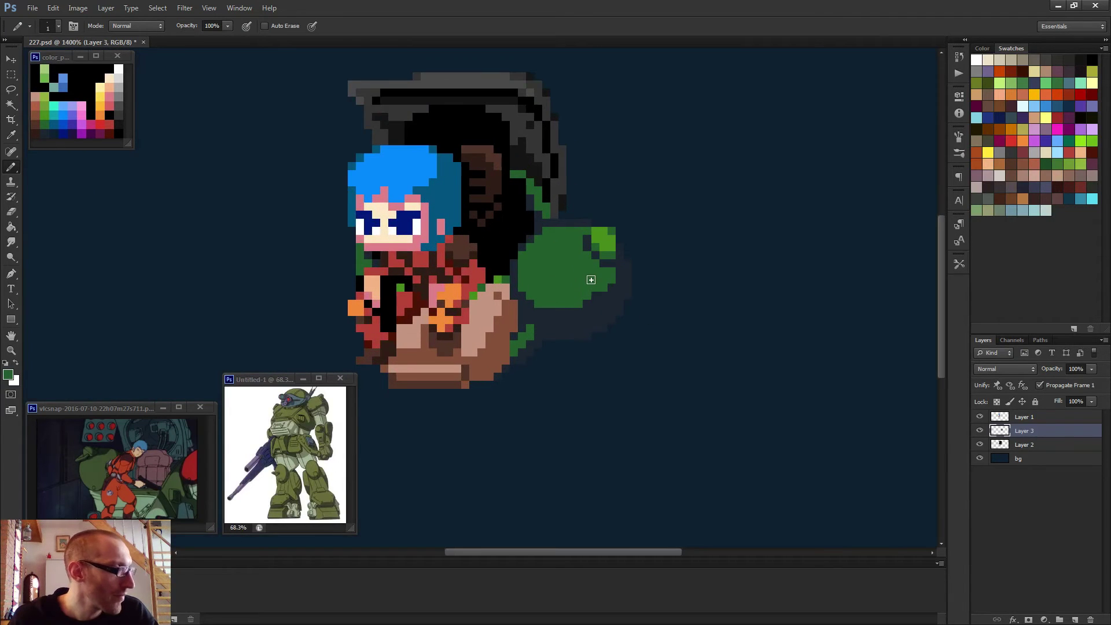
scroll(597, 280, up, 2)
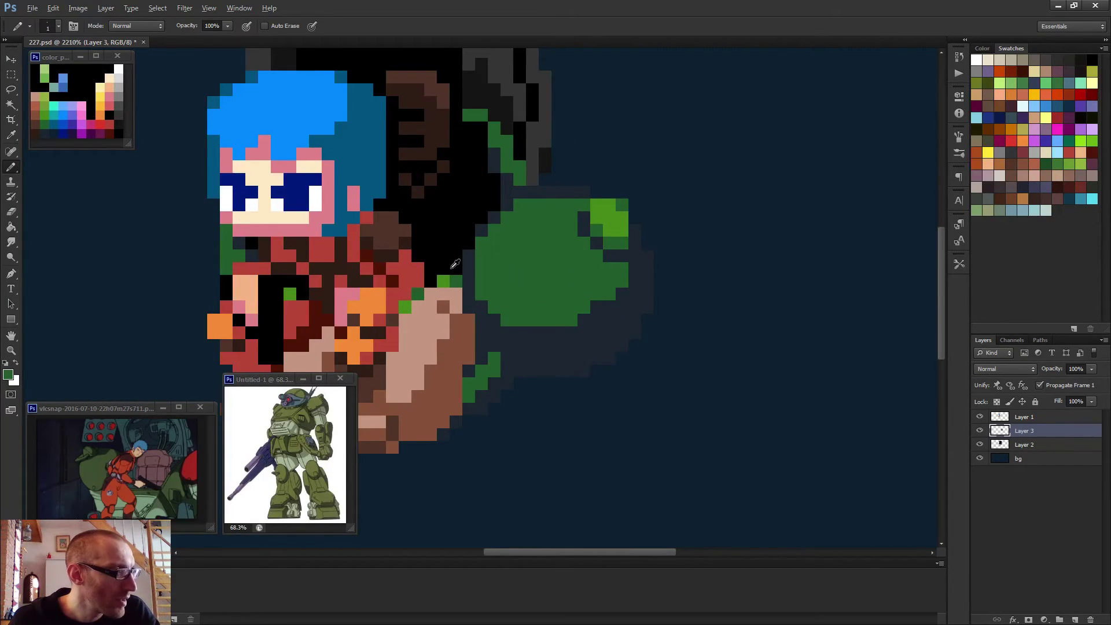
alt+click(582, 335)
mouse_move(584, 320)
mouse_down()
mouse_move(586, 307)
mouse_move(633, 285)
mouse_move(648, 307)
mouse_up()
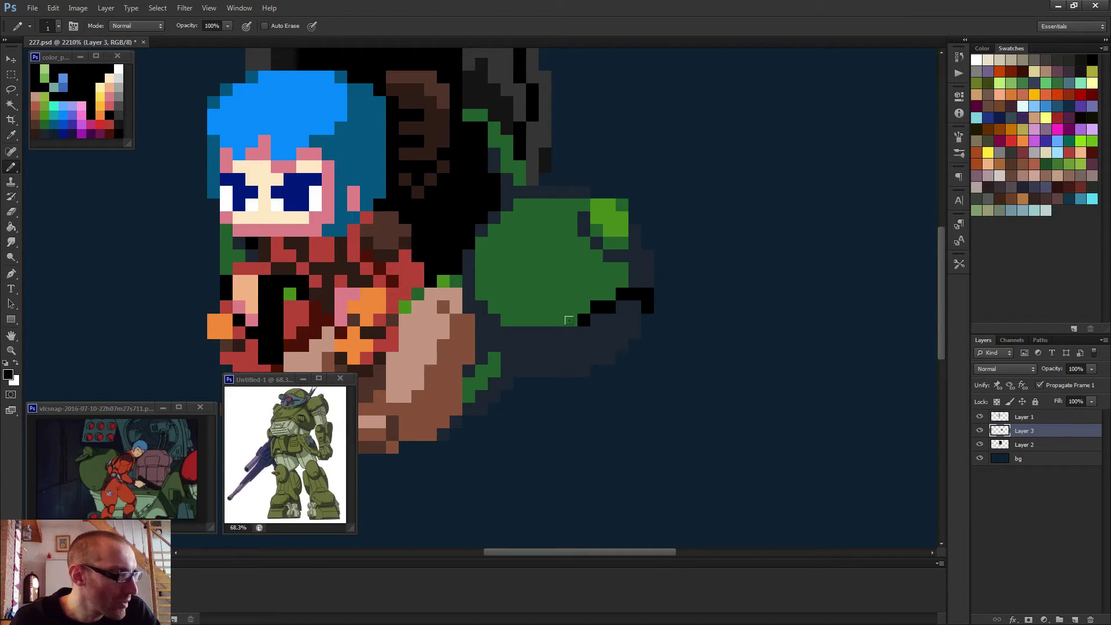
mouse_move(578, 332)
mouse_down()
mouse_move(501, 332)
mouse_move(473, 308)
mouse_move(470, 283)
mouse_up()
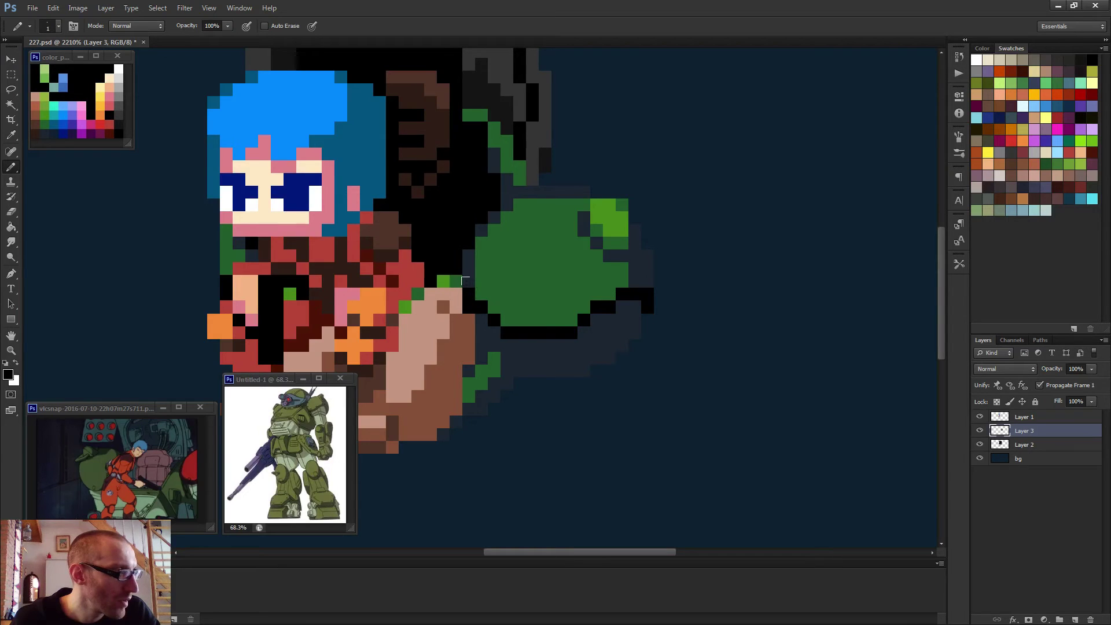
scroll(530, 321, down, 2)
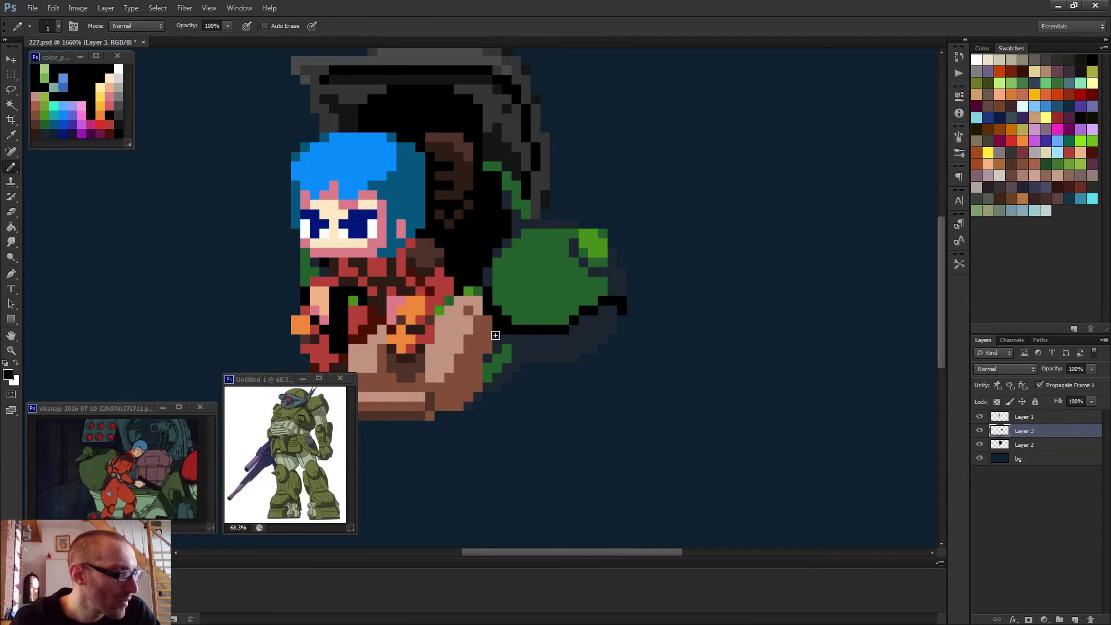
alt+click(524, 342)
scroll(595, 345, down, 3)
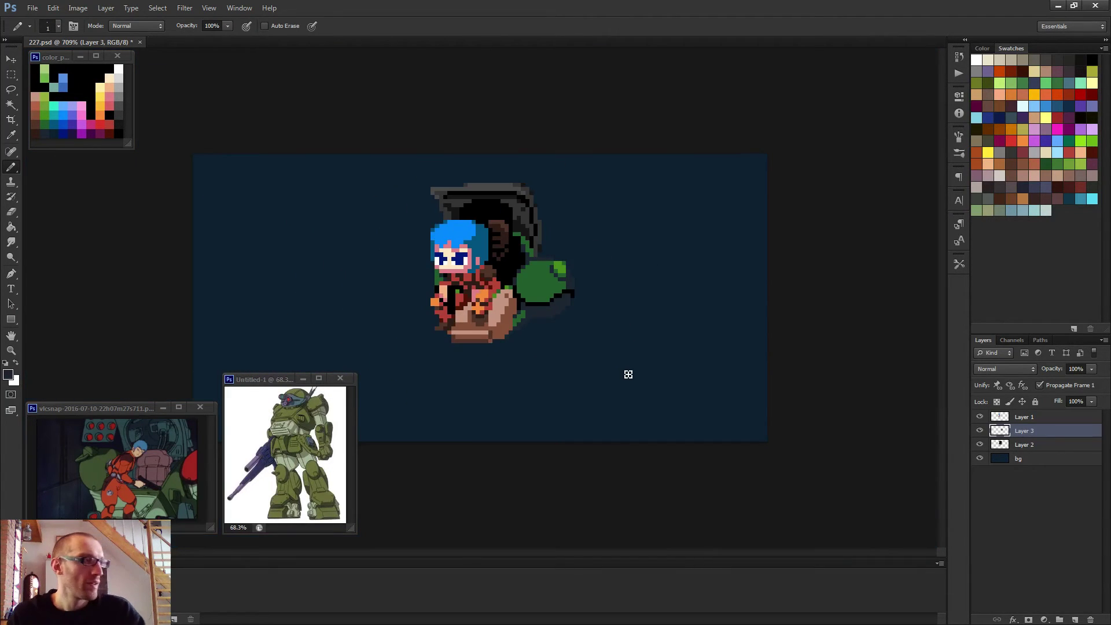
scroll(630, 373, down, 3)
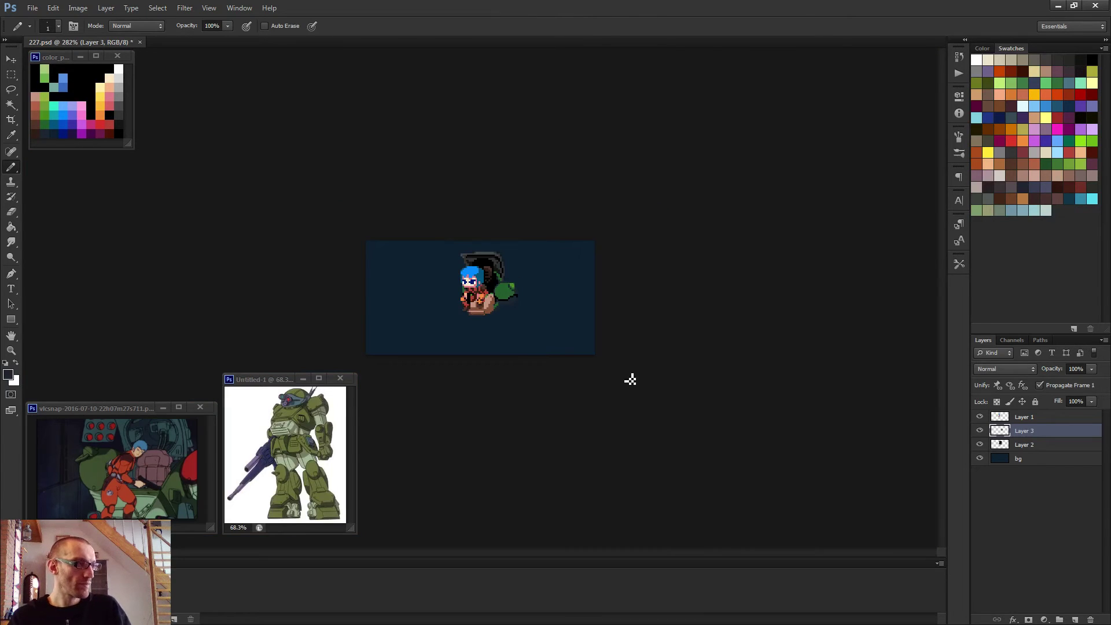
scroll(484, 292, up, 4)
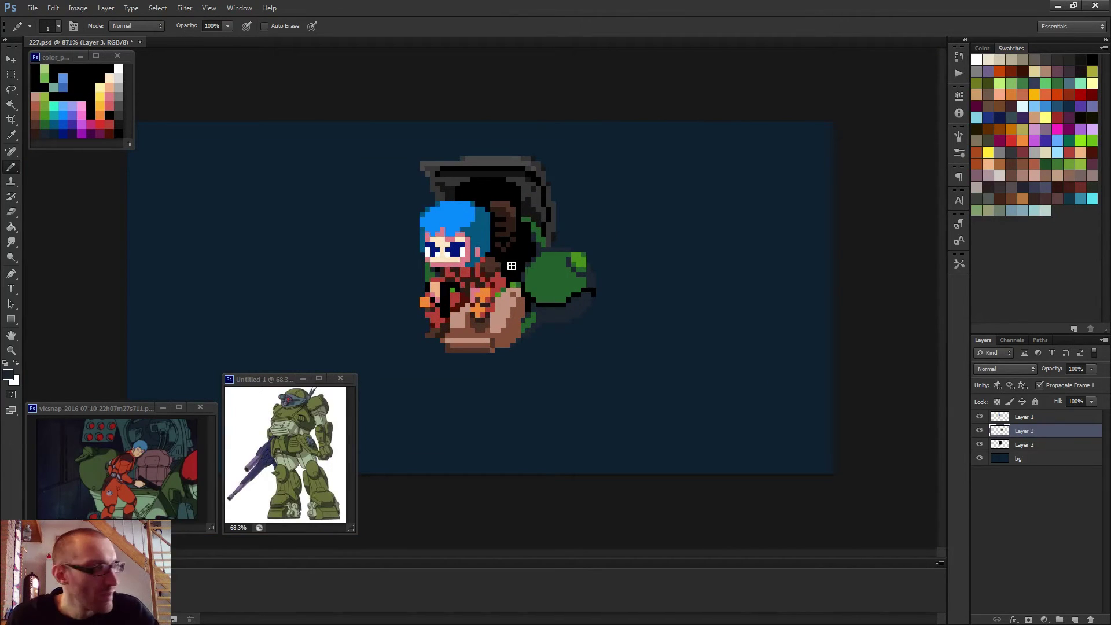
- Stamp a 2 px white highlight on the upper left of the green shoulder and resample the body's green
alt+click(119, 65)
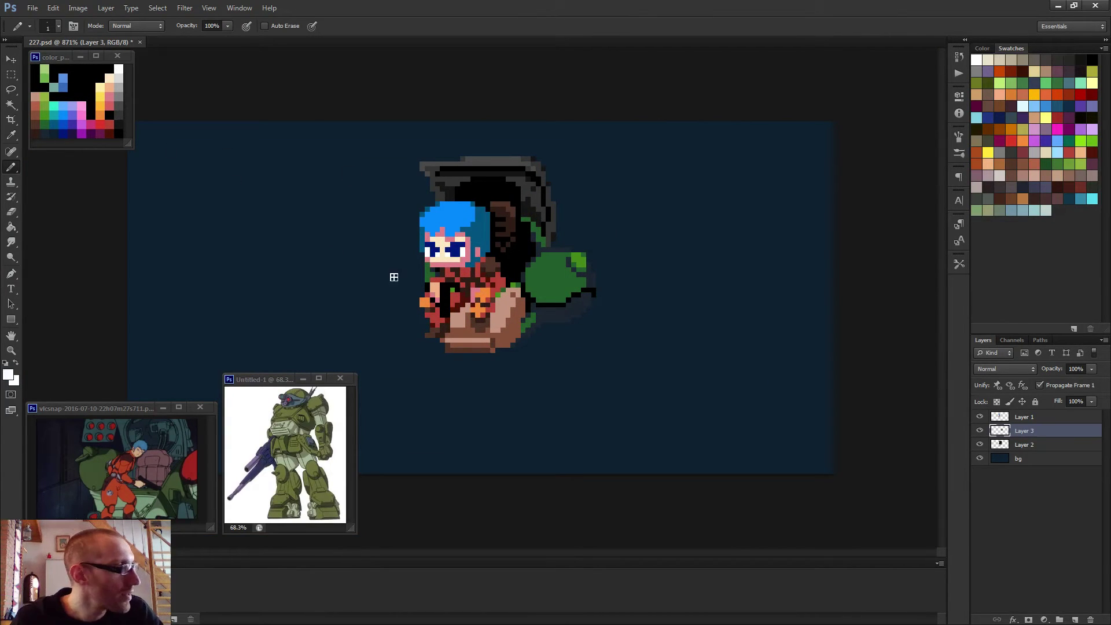
key(bracketright)
click(546, 271)
key(bracketleft)
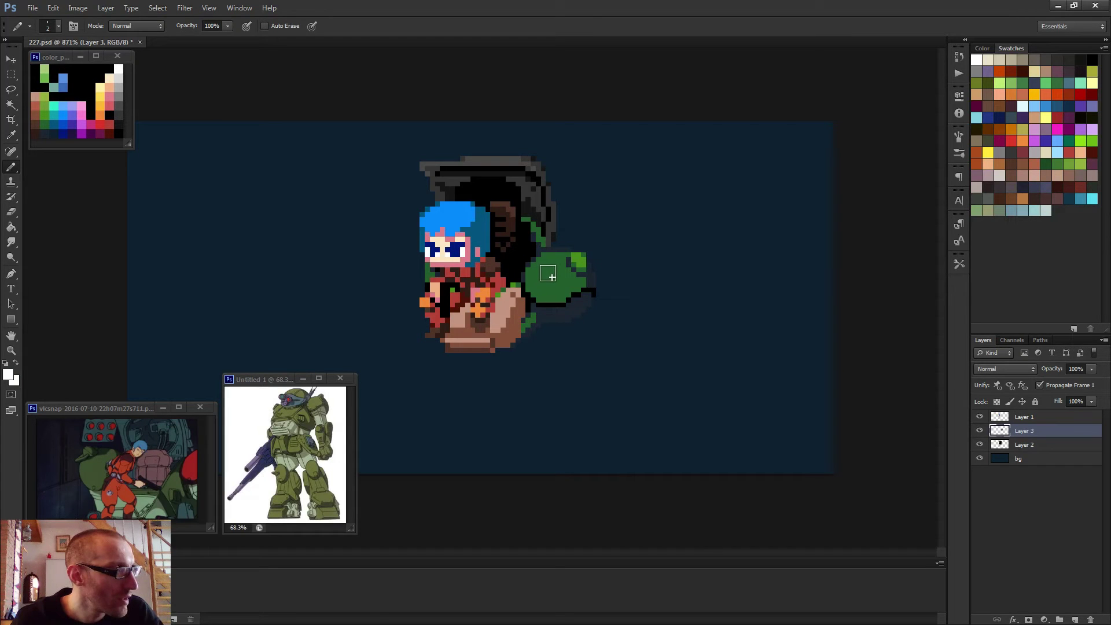
scroll(538, 334, down, 2)
scroll(538, 334, down, 1)
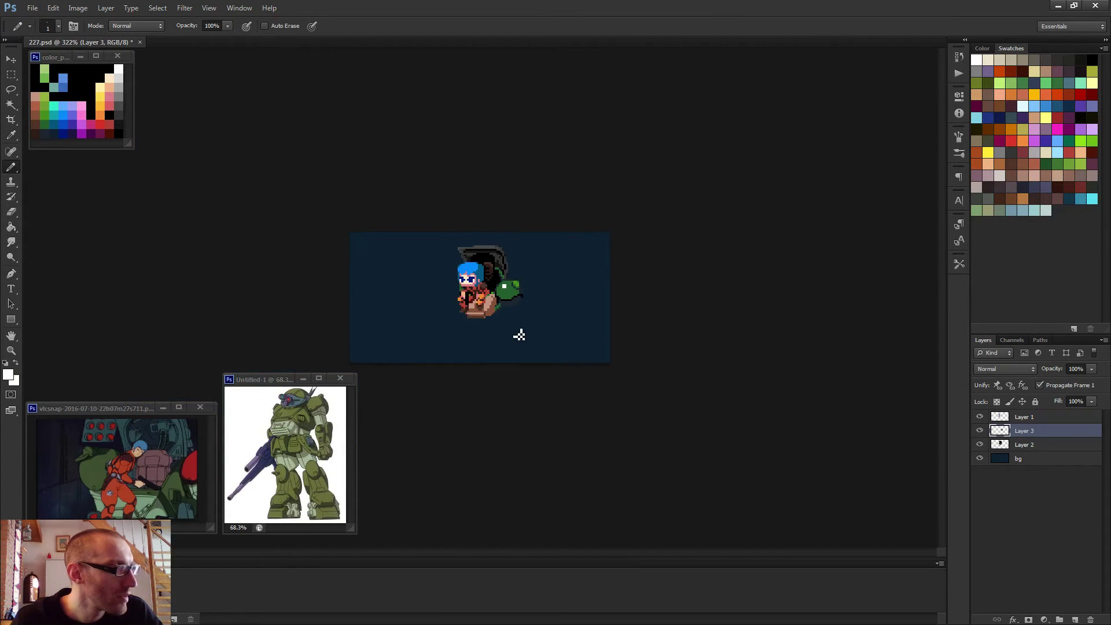
scroll(489, 297, up, 5)
alt+click(569, 272)
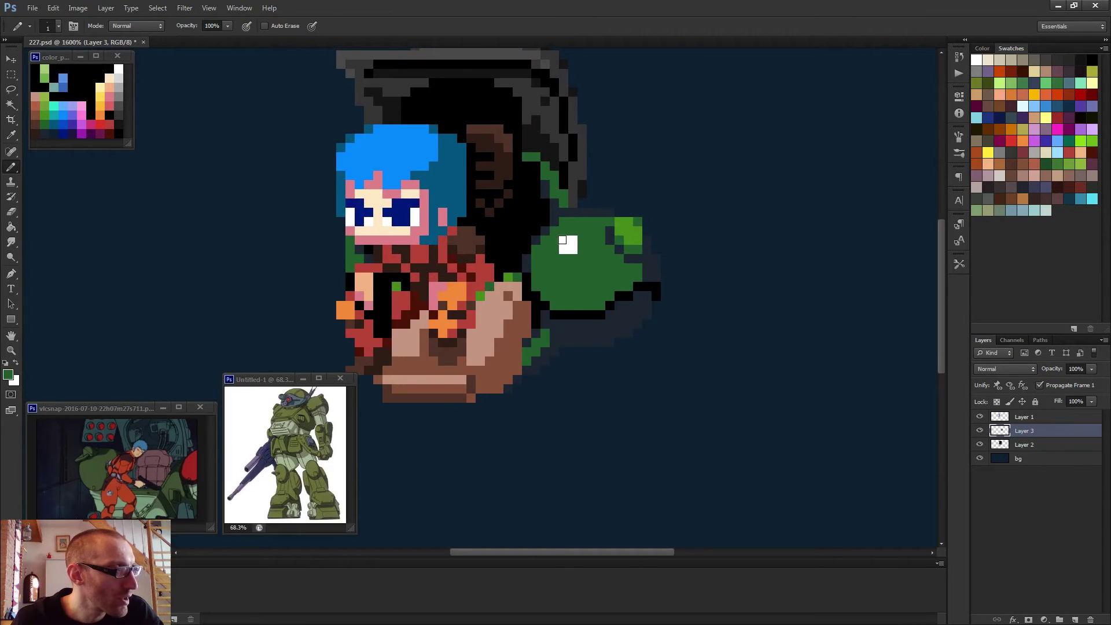
- Reduce the white highlight on the upper left of the green shoulder to a single pixel using body green and white
drag(563, 240, 569, 247)
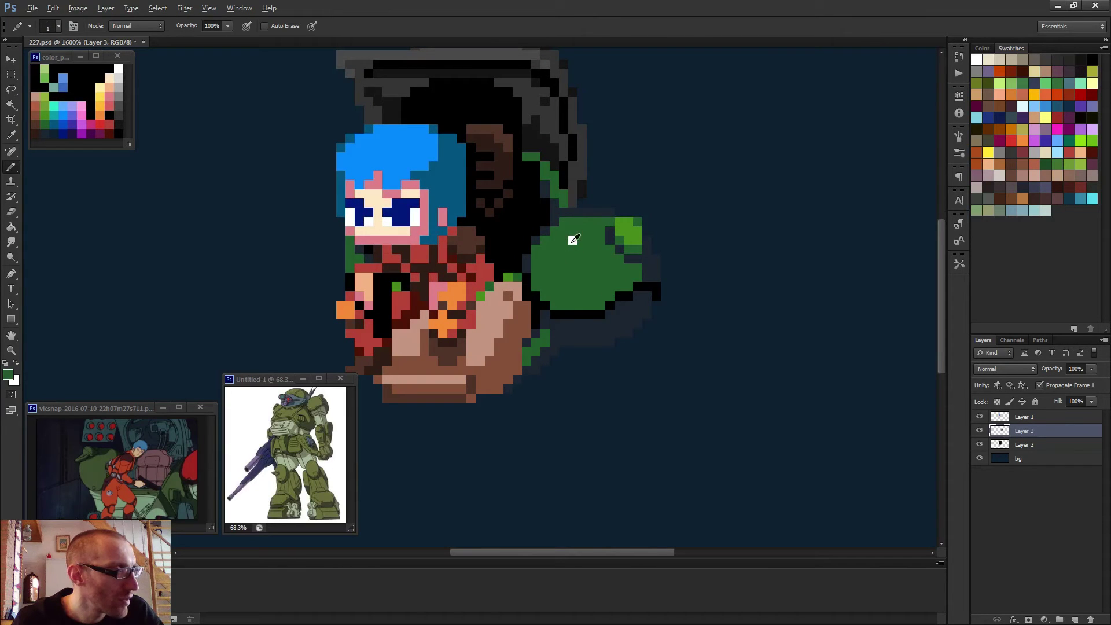
alt+click(572, 242)
click(562, 241)
alt+click(573, 261)
click(571, 242)
alt+click(568, 240)
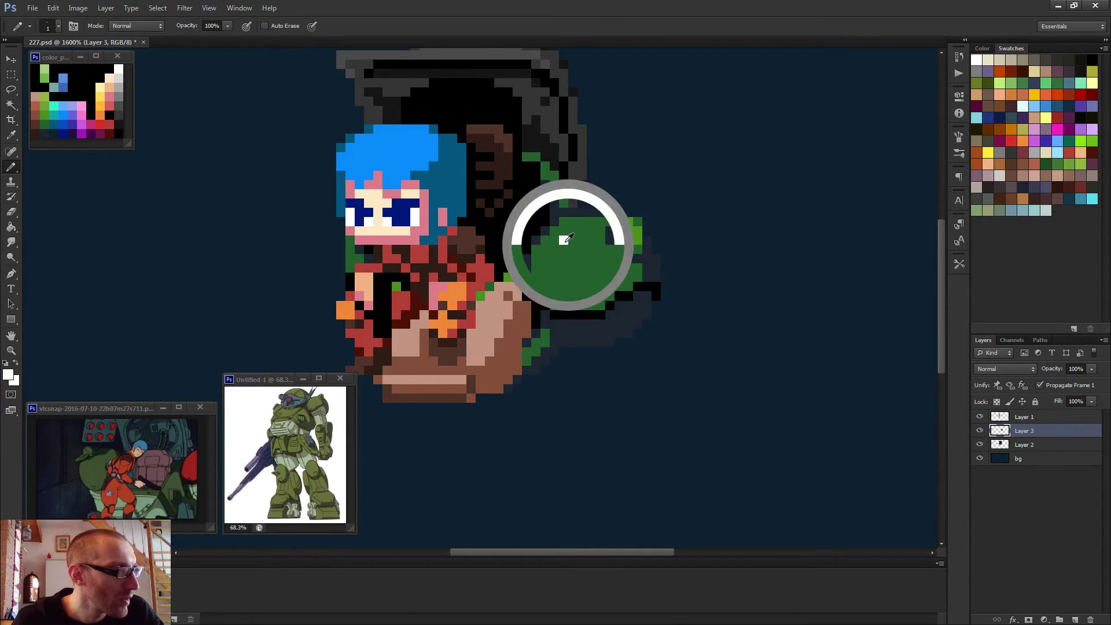
scroll(587, 273, down, 2)
- Reshape the bright-green patch into a 2 px square at the shoulder's upper right corner, filling its old dark outline with body green
alt+click(599, 254)
scroll(599, 255, up, 4)
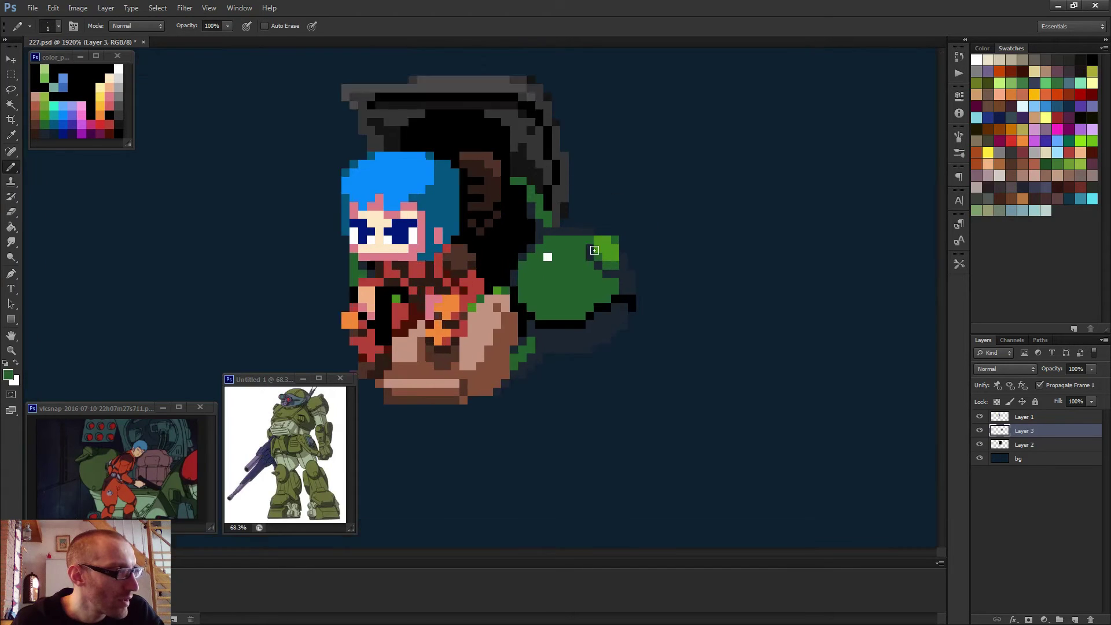
click(626, 261)
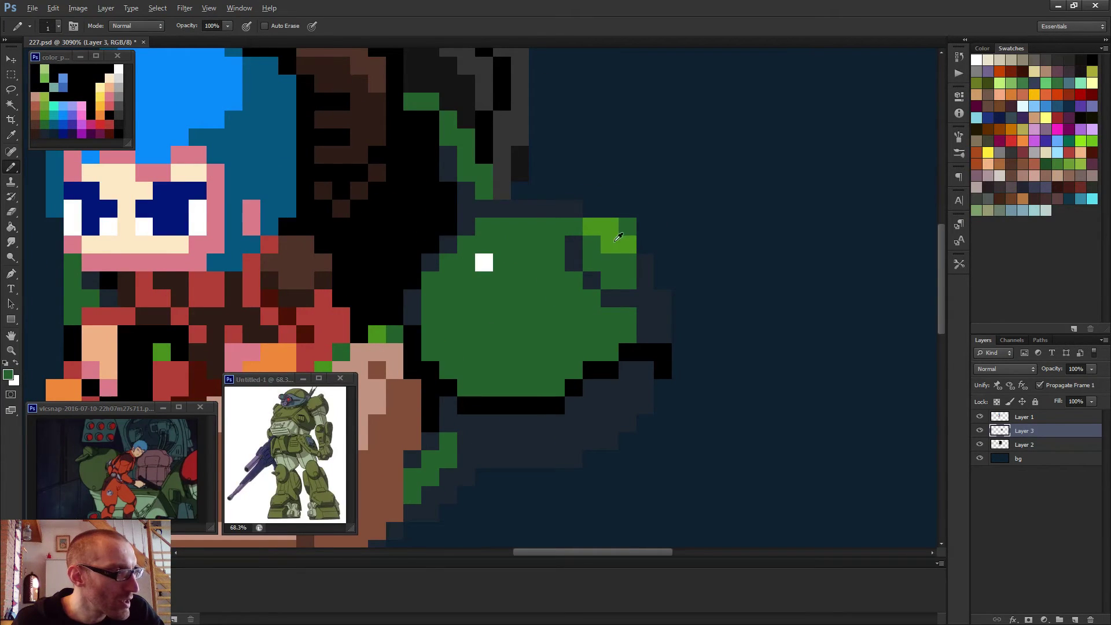
alt+click(619, 236)
click(627, 227)
alt+click(602, 252)
alt+click(595, 240)
mouse_move(591, 227)
mouse_down()
mouse_move(595, 277)
mouse_move(576, 260)
mouse_move(574, 226)
mouse_move(579, 249)
mouse_move(610, 254)
mouse_move(624, 307)
mouse_move(609, 284)
mouse_move(612, 323)
mouse_move(611, 290)
mouse_move(573, 271)
mouse_move(556, 235)
mouse_up()
alt+click(578, 256)
alt+click(623, 309)
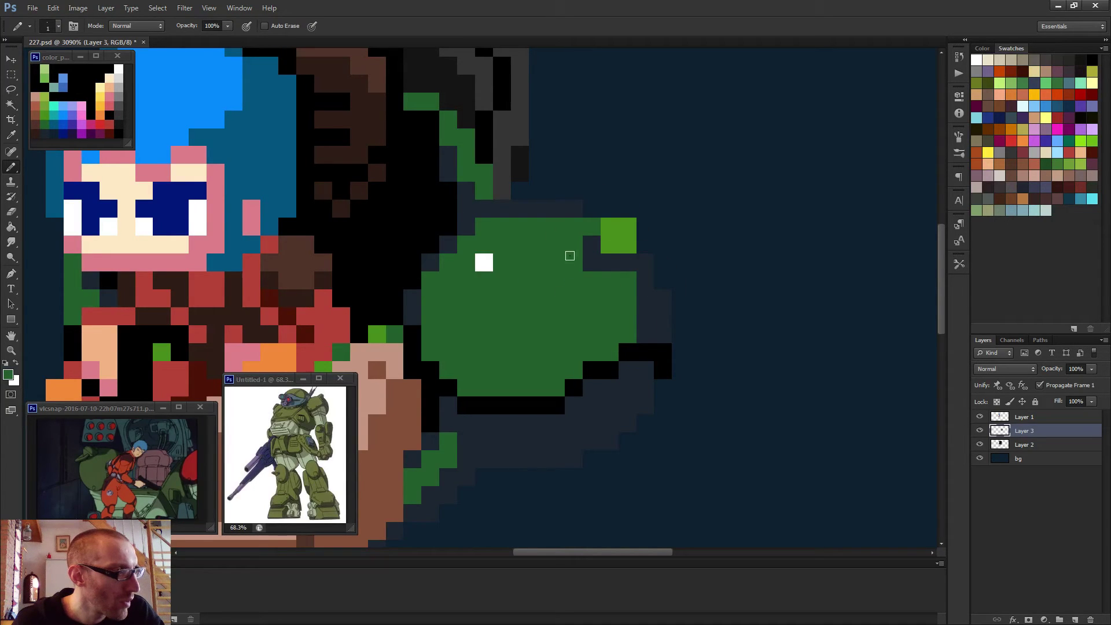
- Separate the bright-green square from the shoulder with dark shadow pixels on its left and lower right, and resample the body green
alt+click(597, 257)
click(628, 281)
click(588, 230)
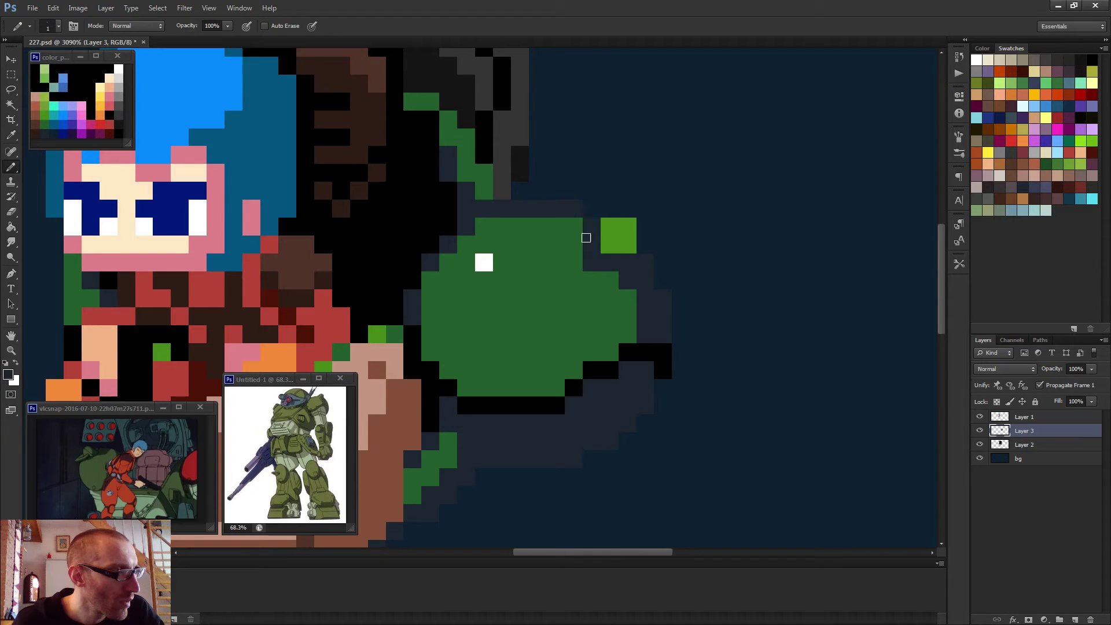
alt+click(582, 286)
- Check the whole sprite and sample the dark shadow colour beneath the green shoulder
scroll(596, 286, down, 5)
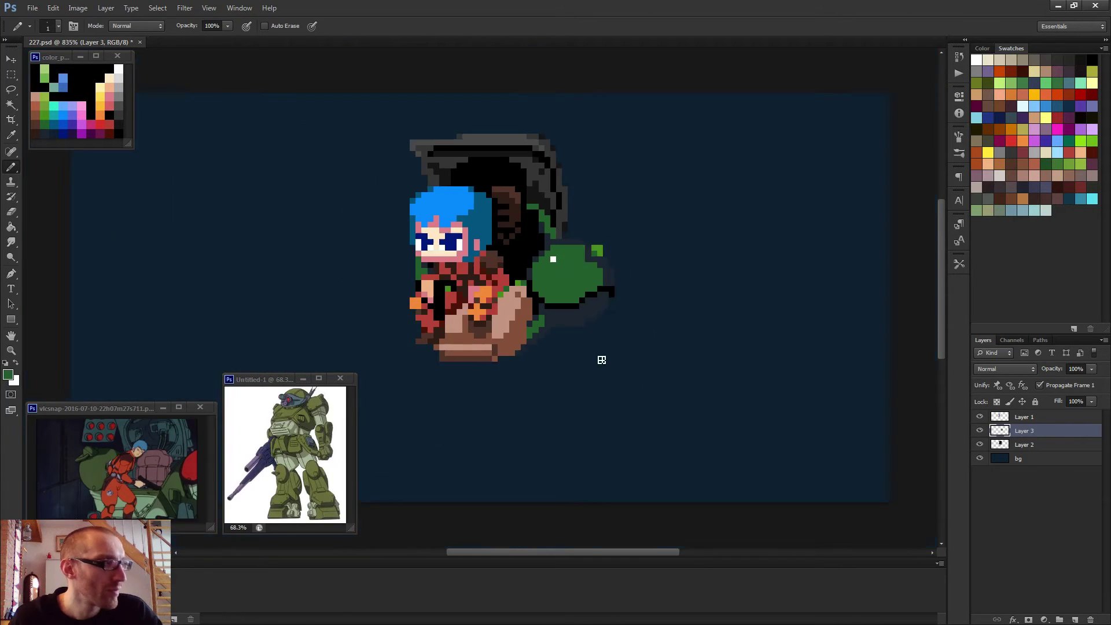
scroll(586, 337, up, 3)
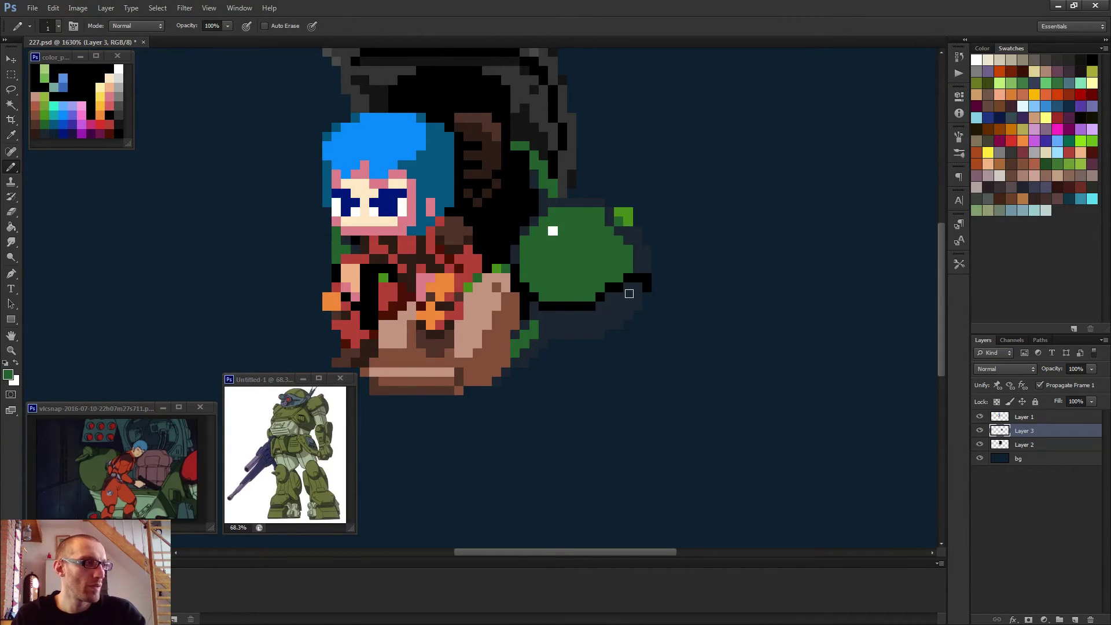
scroll(635, 302, down, 3)
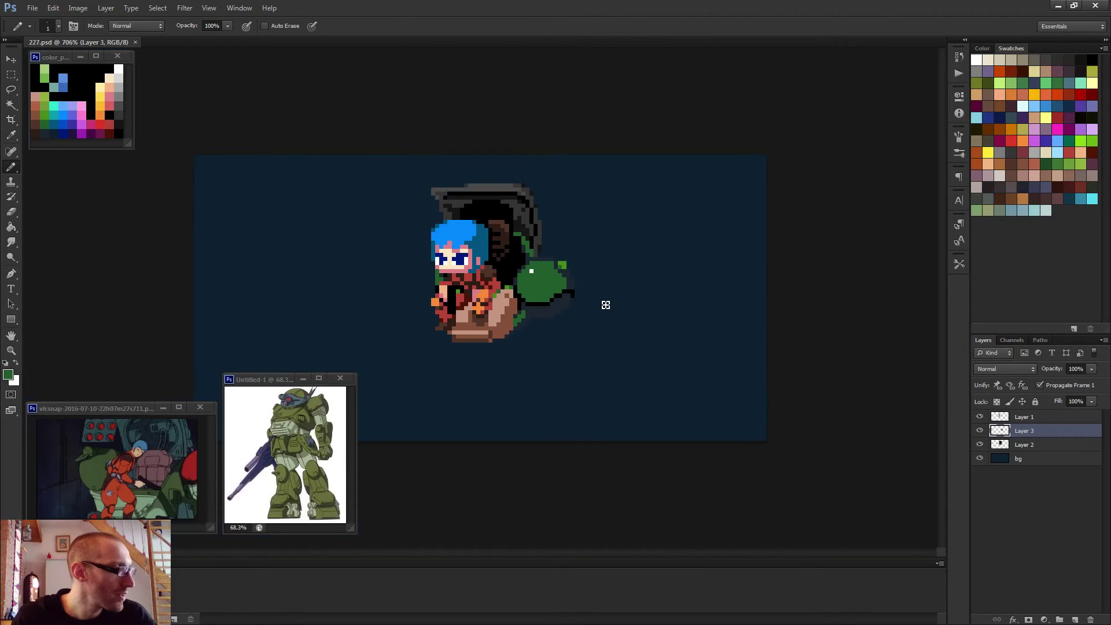
scroll(544, 311, up, 4)
alt+click(613, 331)
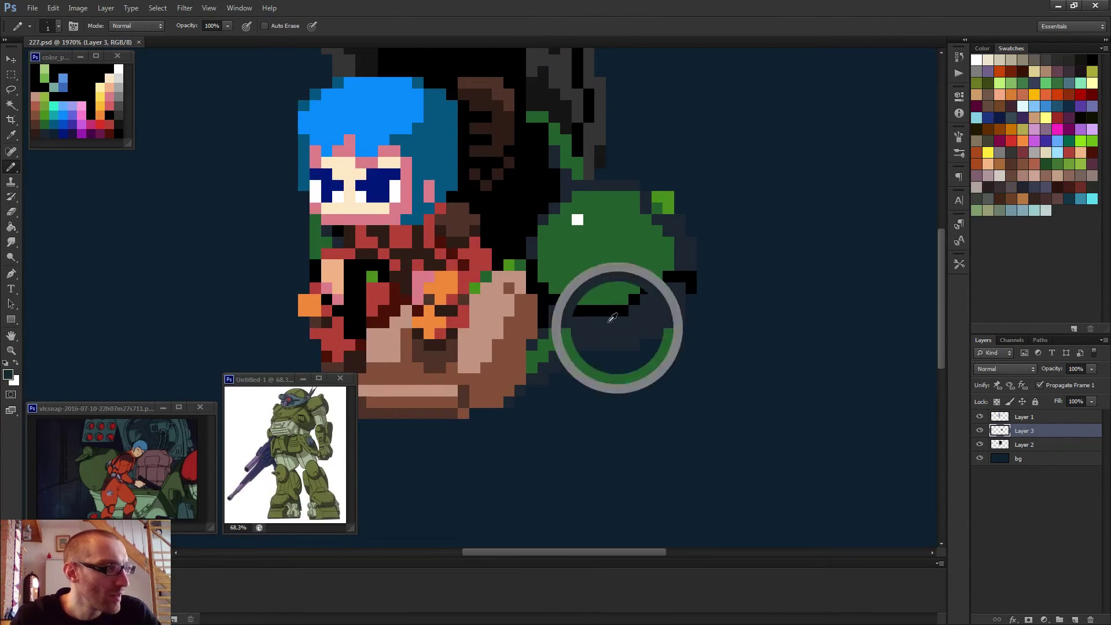
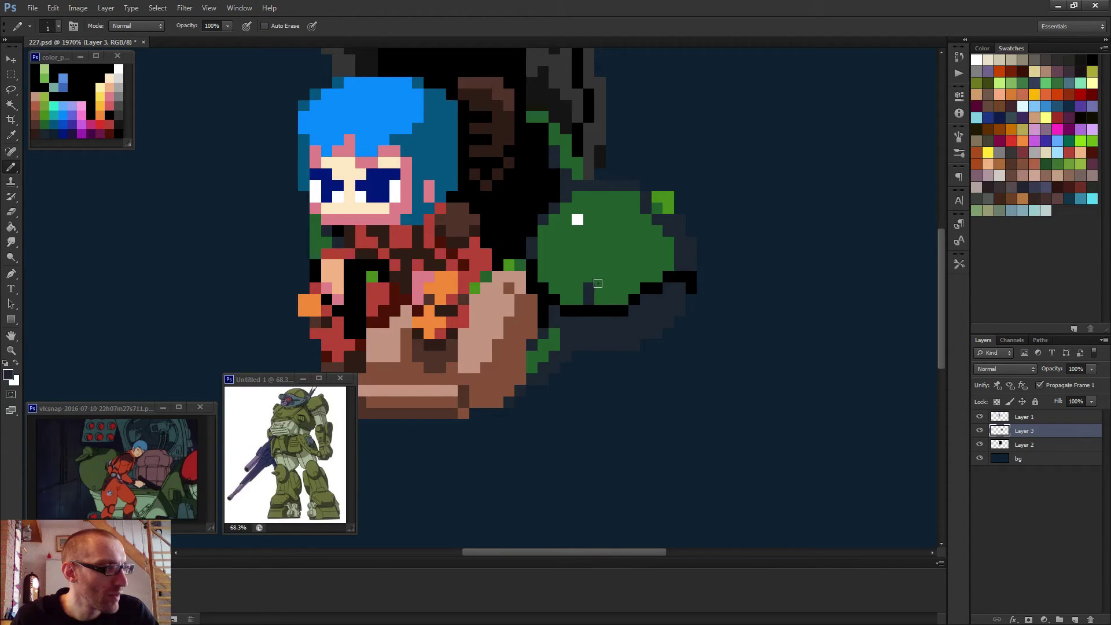
- Add a short dark shadow line inside the lower left edge of the green shoulder
click(573, 286)
click(564, 287)
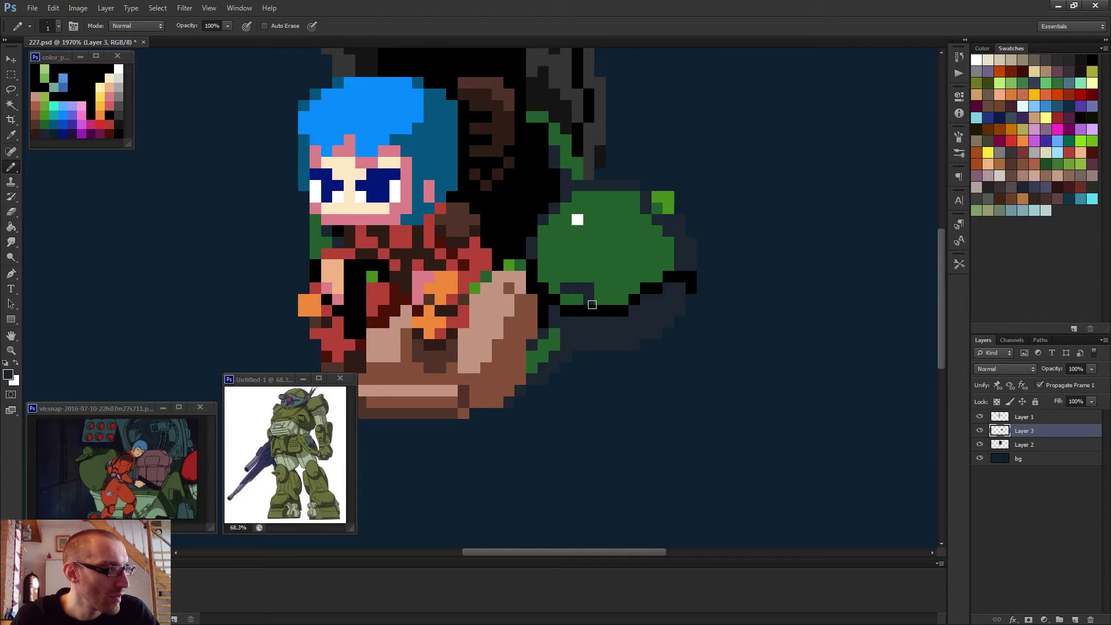
scroll(608, 342, down, 5)
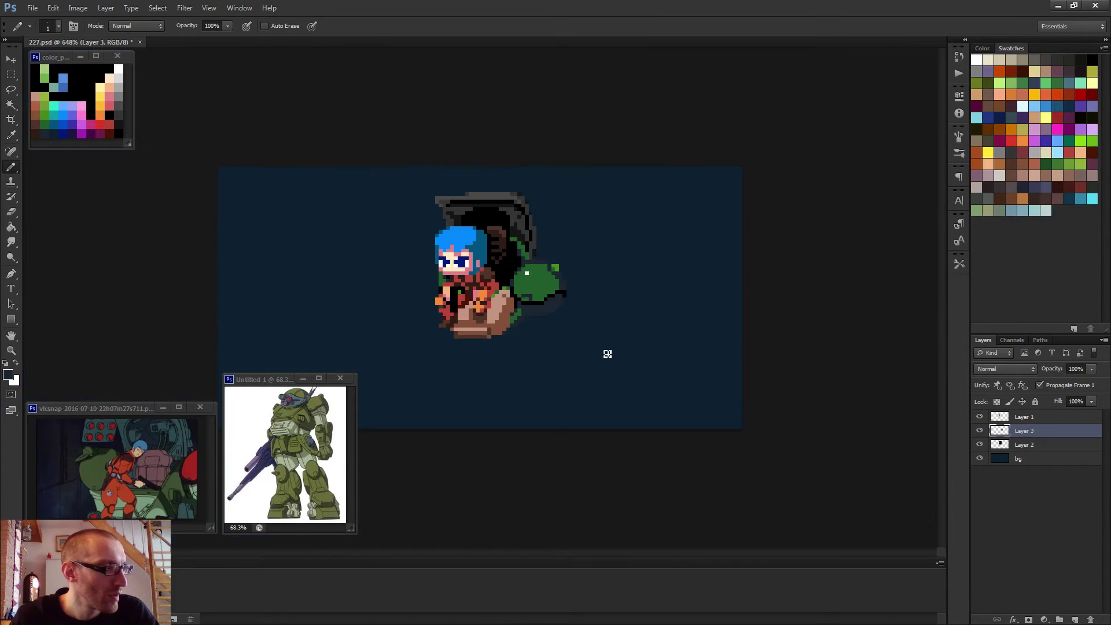
scroll(570, 346, up, 3)
scroll(579, 301, down, 1)
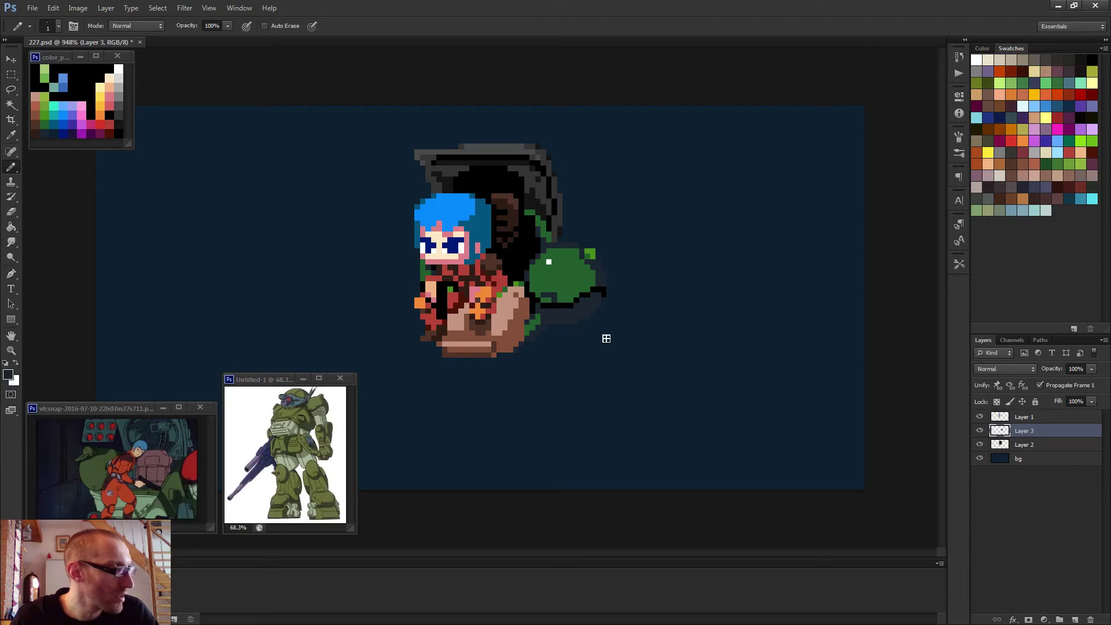
scroll(603, 331, up, 3)
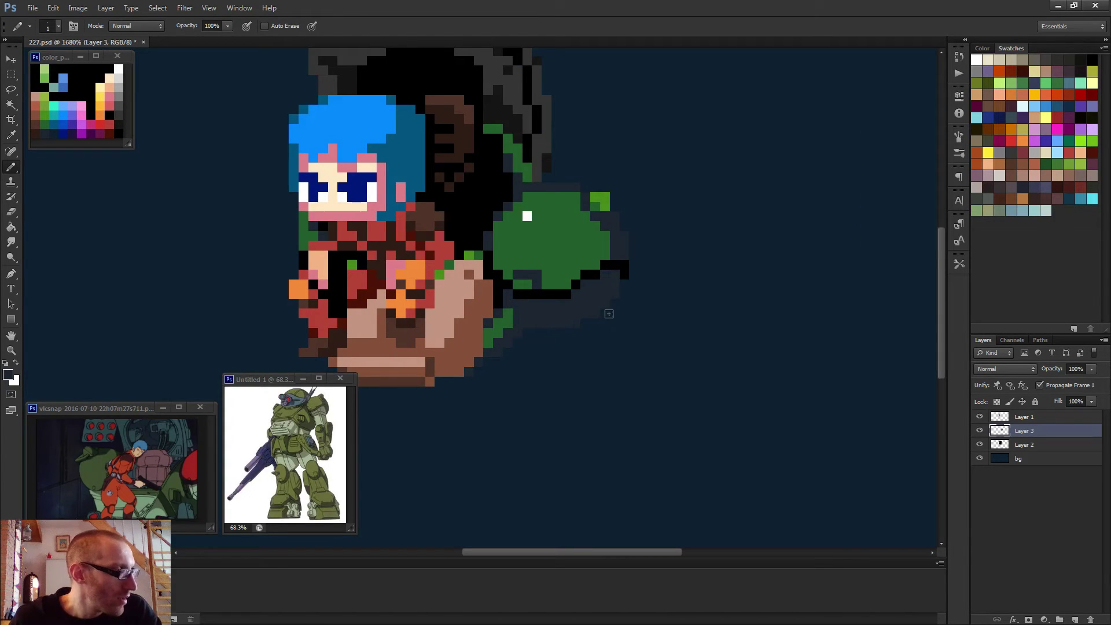
- Block in the upper arm below the shoulder with body green, using an enlarged pencil
alt+click(562, 261)
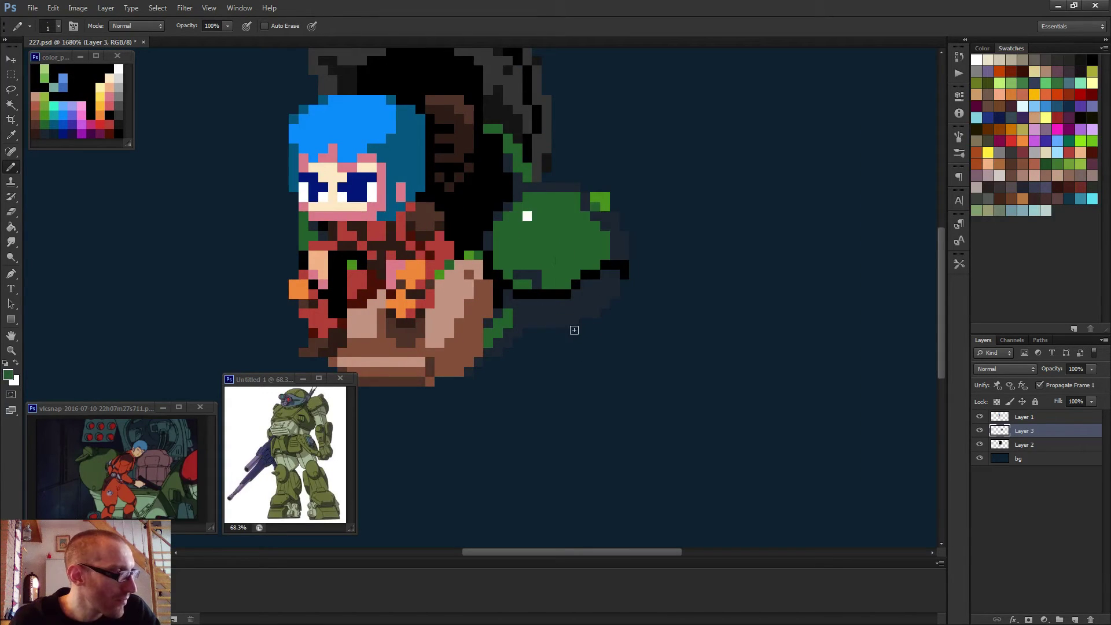
alt+right_click(562, 328)
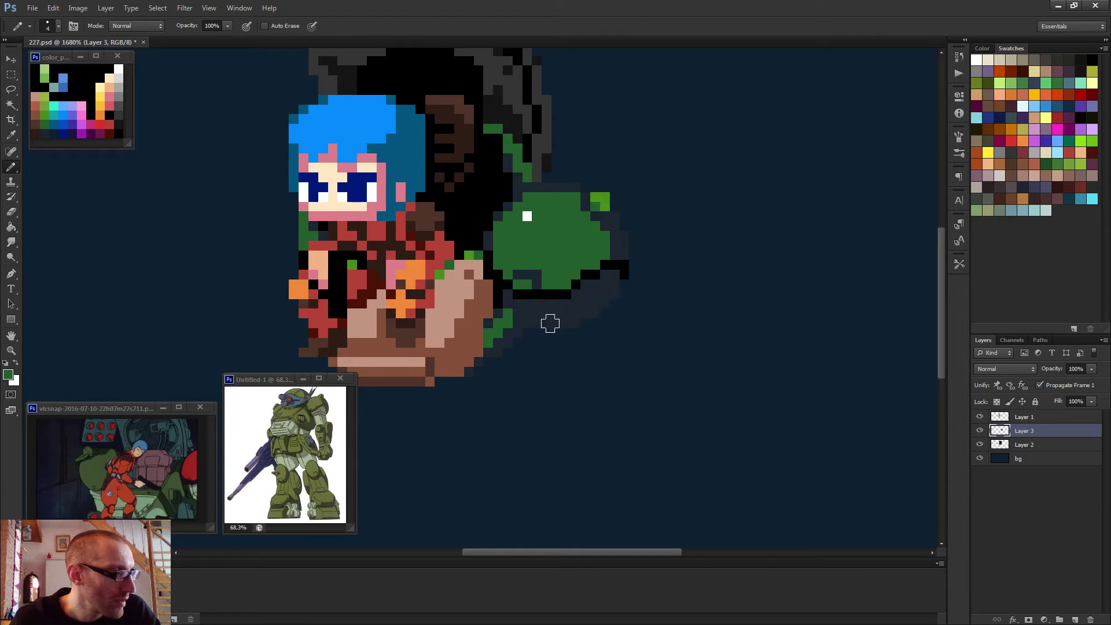
drag(551, 328, 546, 372)
mouse_move(591, 309)
mouse_down()
mouse_move(585, 356)
mouse_move(577, 323)
mouse_move(571, 370)
mouse_move(598, 392)
mouse_up()
scroll(594, 389, down, 3)
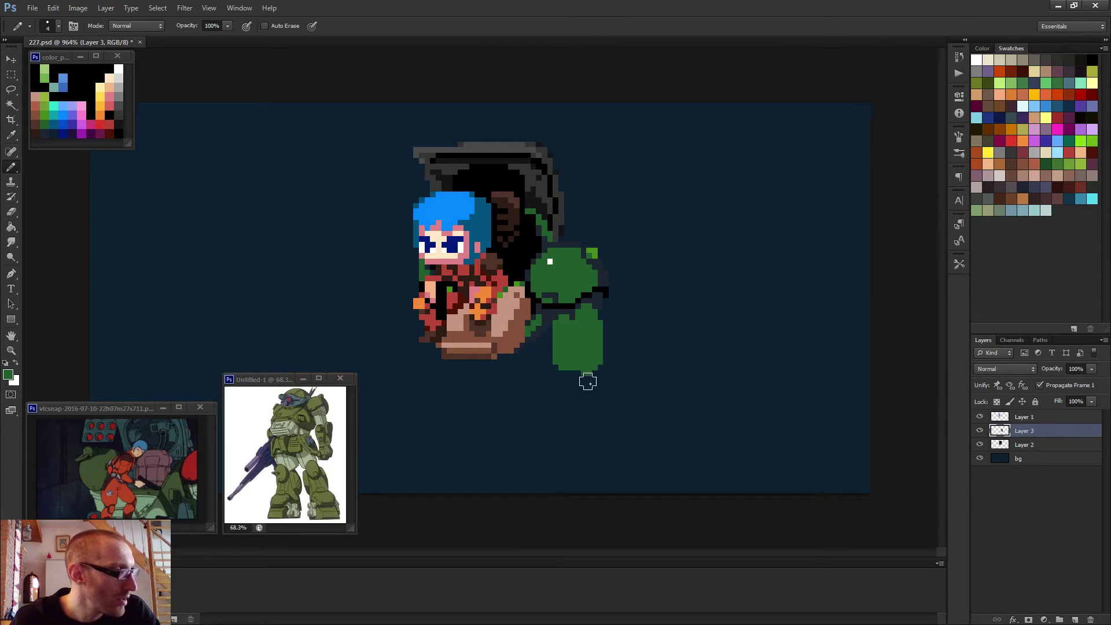
- Paint a rounded dark-shadow silhouette for the forearm and fist below the green upper arm, undoing the last stray stroke
alt+click(604, 295)
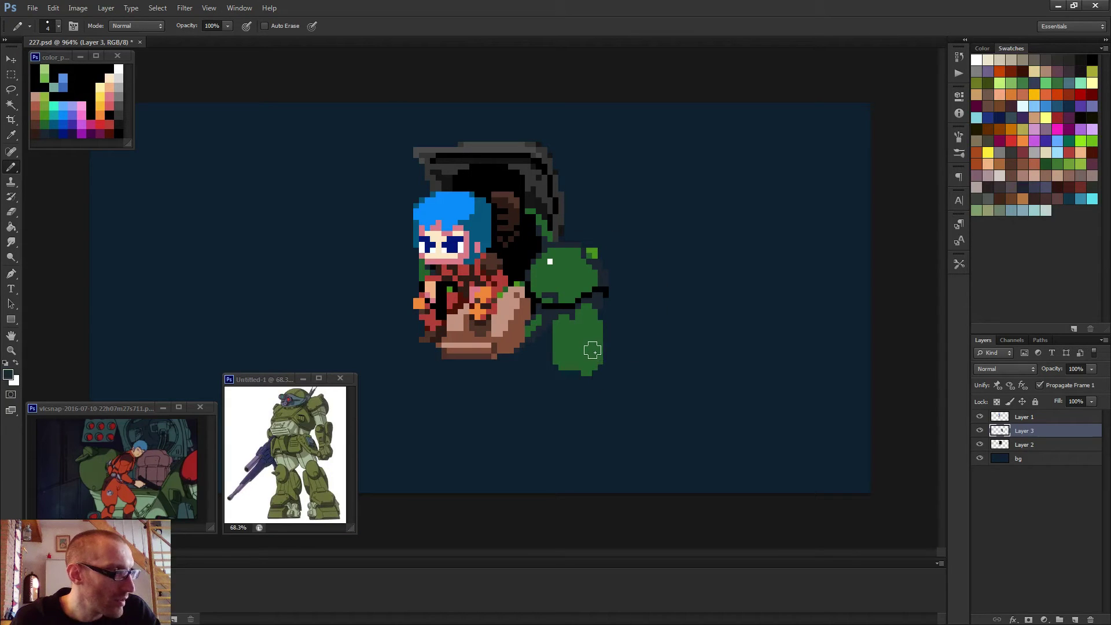
mouse_move(592, 349)
mouse_down()
mouse_move(574, 384)
mouse_move(602, 360)
mouse_up()
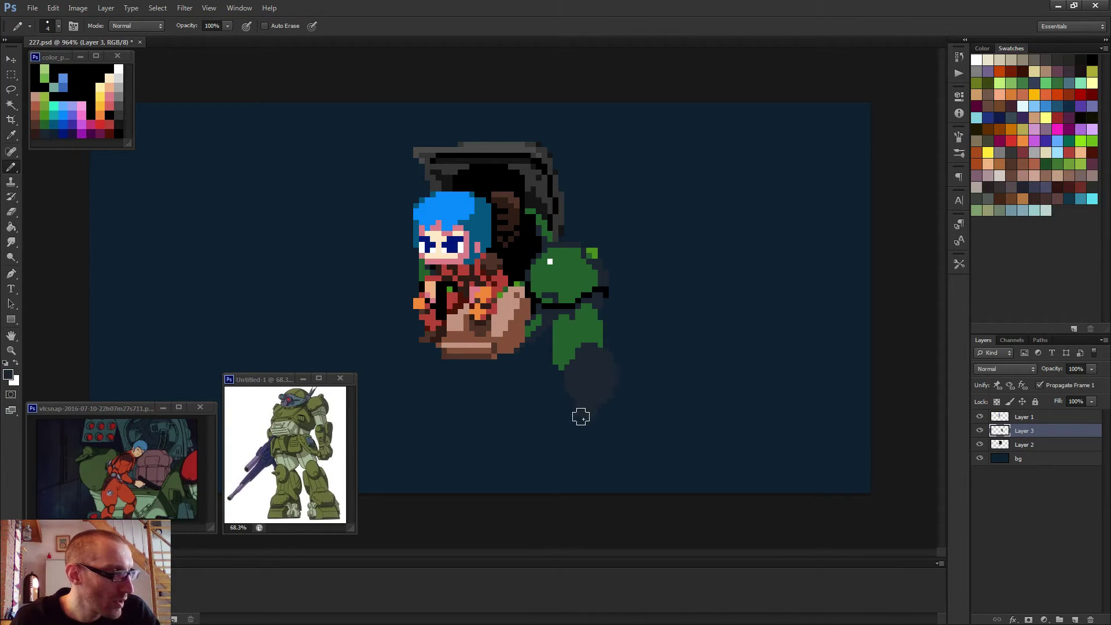
drag(570, 421, 609, 420)
mouse_move(598, 434)
mouse_down()
mouse_move(563, 425)
mouse_move(593, 419)
mouse_move(571, 426)
mouse_move(600, 430)
mouse_up()
key(ctrl+z)
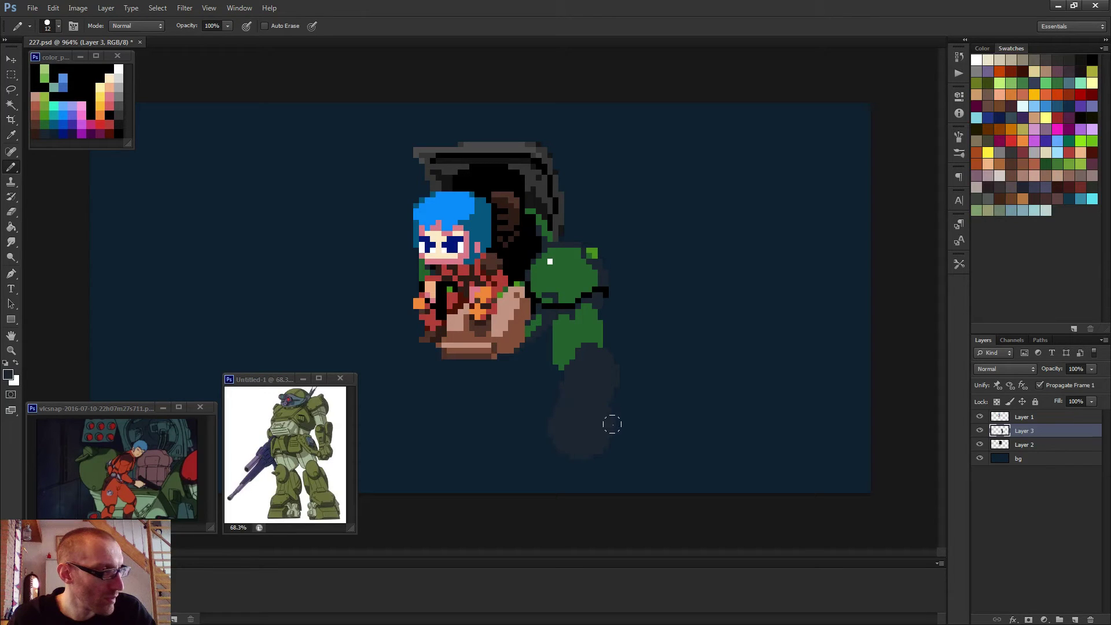
- Fill the forearm with body green using a 1 px pencil, leaving a dark border and narrow vertical dark slits
scroll(572, 392, up, 5)
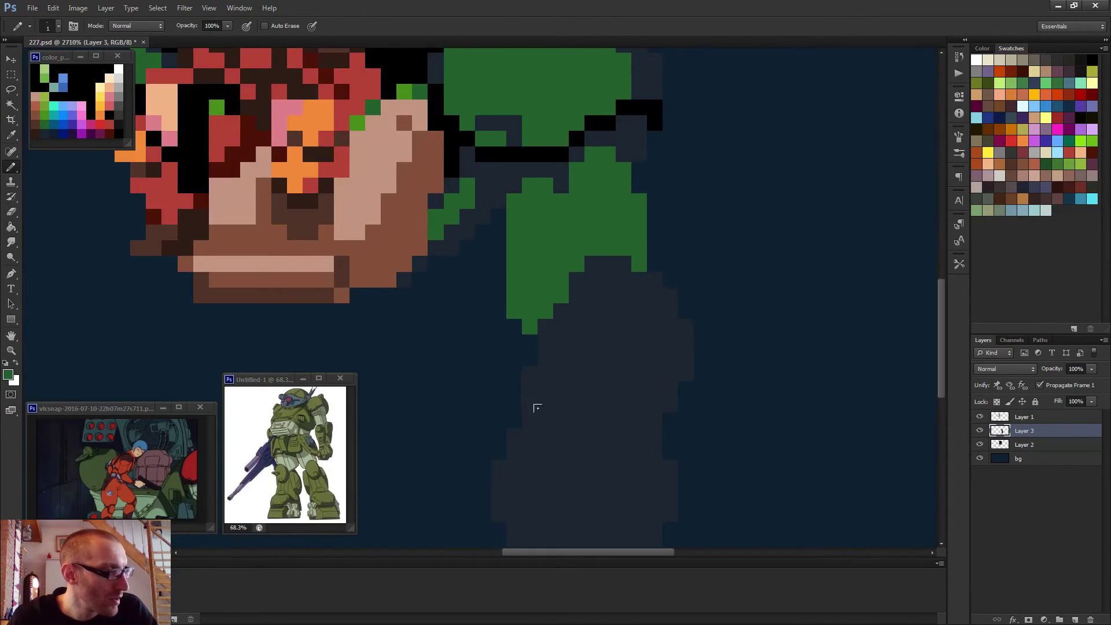
mouse_move(529, 426)
mouse_down()
mouse_move(592, 427)
mouse_move(534, 402)
mouse_move(550, 392)
mouse_move(551, 324)
mouse_move(593, 342)
mouse_move(577, 423)
mouse_move(602, 415)
mouse_move(639, 348)
mouse_up()
alt+click(602, 413)
alt+click(612, 439)
drag(633, 405, 635, 418)
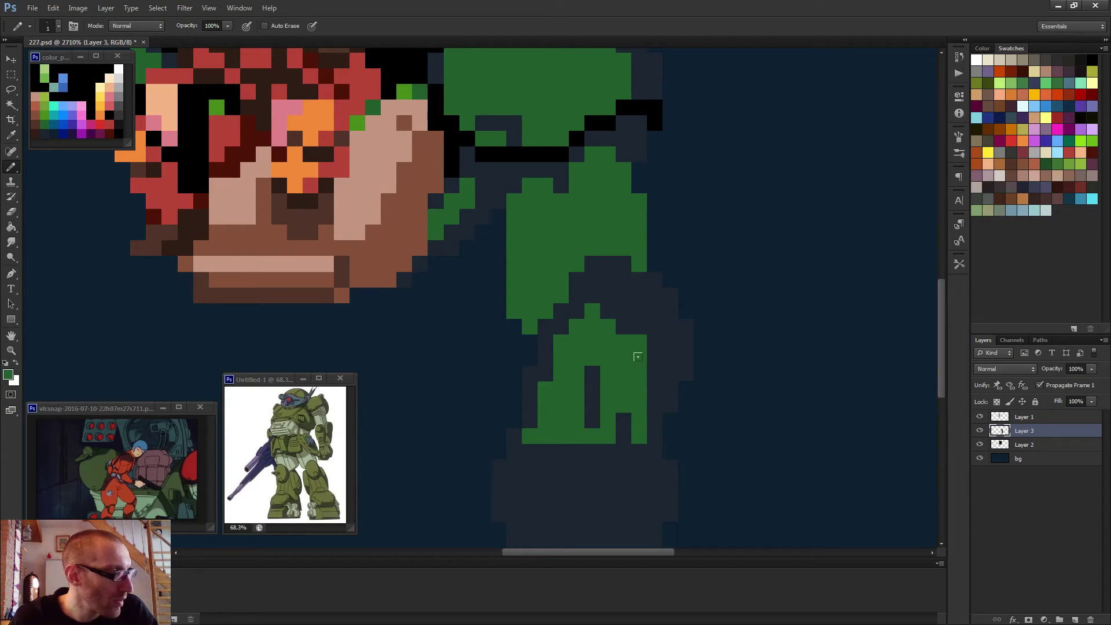
- Draw a green elbow guard curving down the outer right side of the forearm and extend the forearm's top edge
mouse_move(632, 288)
mouse_down()
mouse_move(661, 320)
mouse_move(654, 286)
mouse_move(686, 359)
mouse_up()
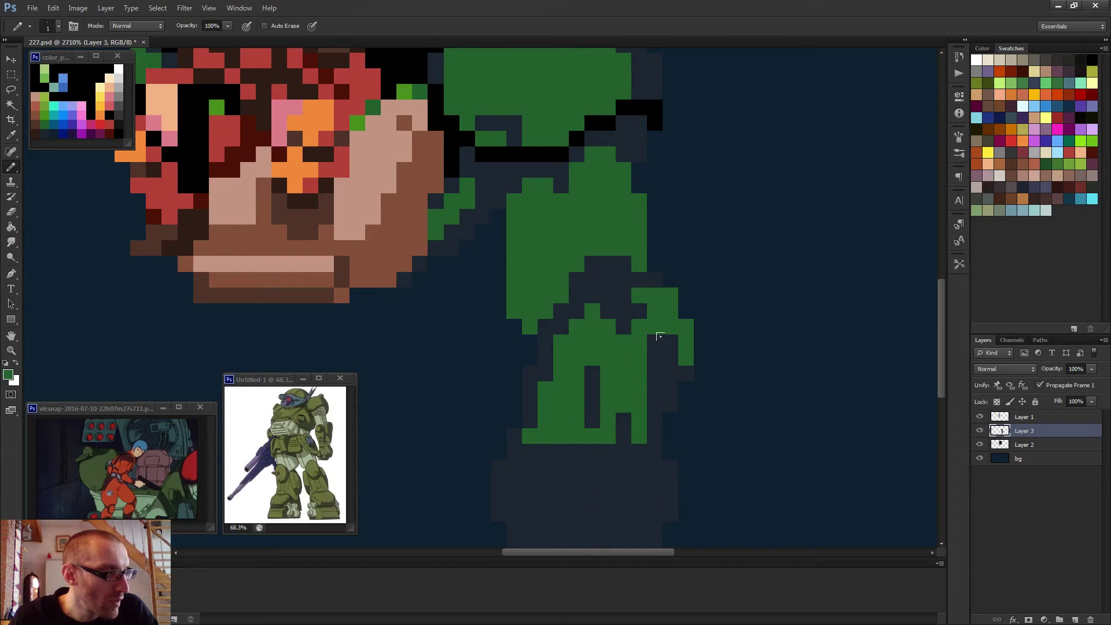
drag(614, 291, 609, 324)
scroll(631, 314, down, 3)
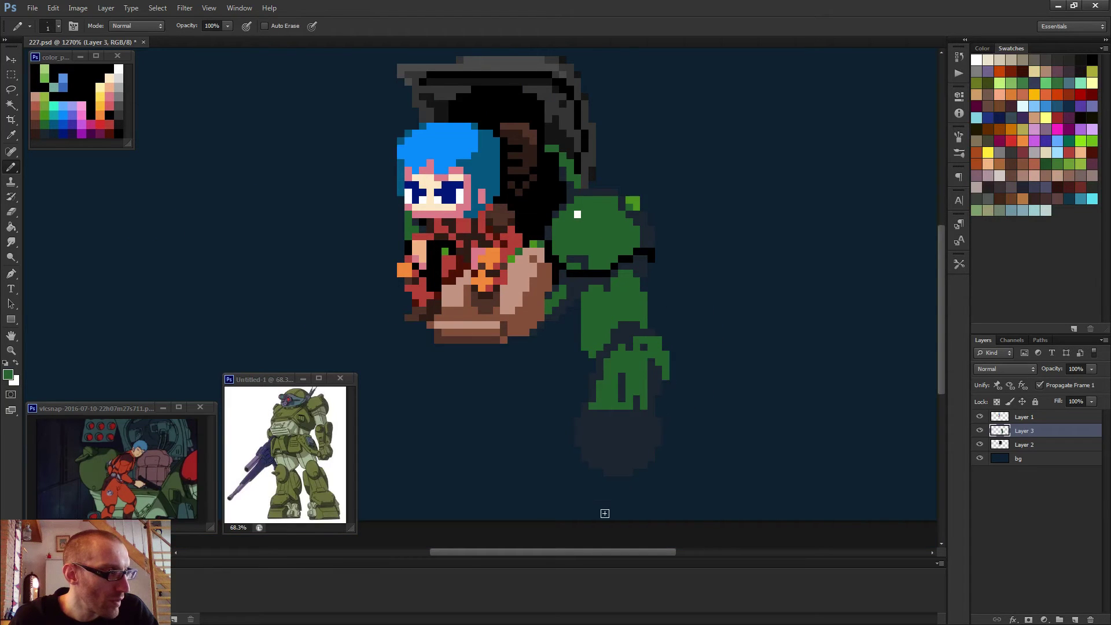
scroll(609, 480, down, 3)
scroll(579, 359, down, 1)
scroll(584, 356, down, 1)
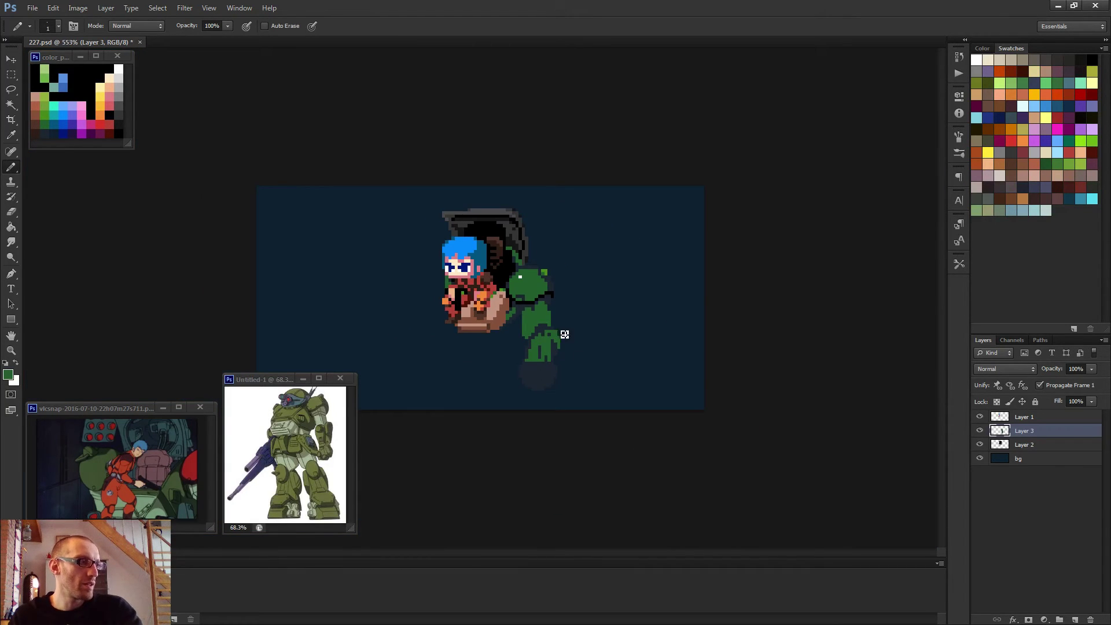
scroll(573, 342, up, 2)
scroll(586, 374, up, 2)
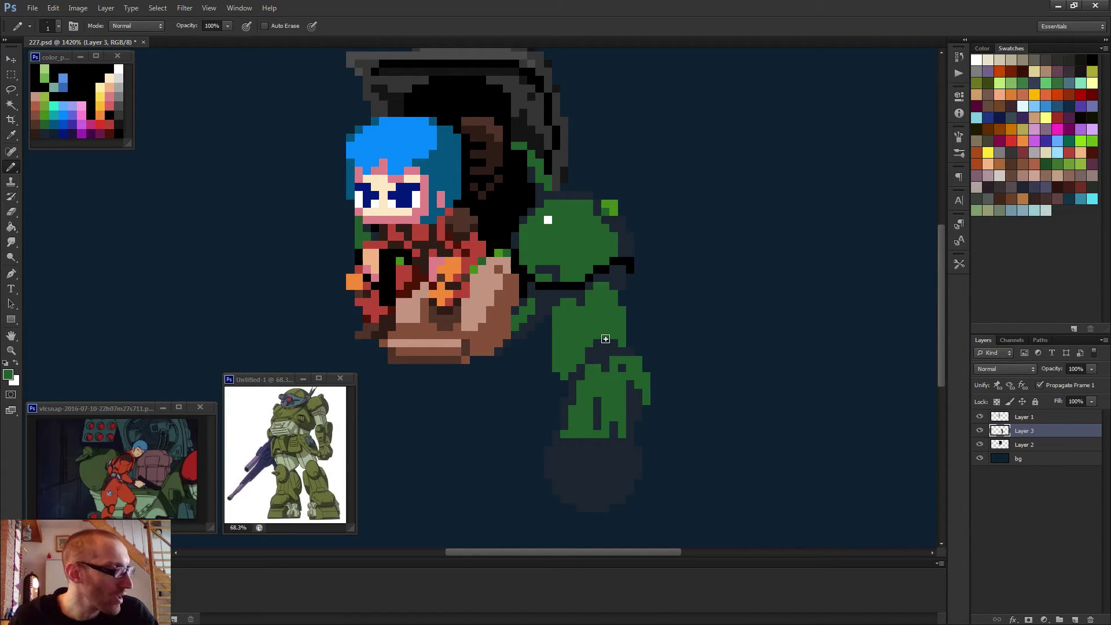
- Split the green upper arm into two plates with a dark shadow line and clean up its outline
key(d)
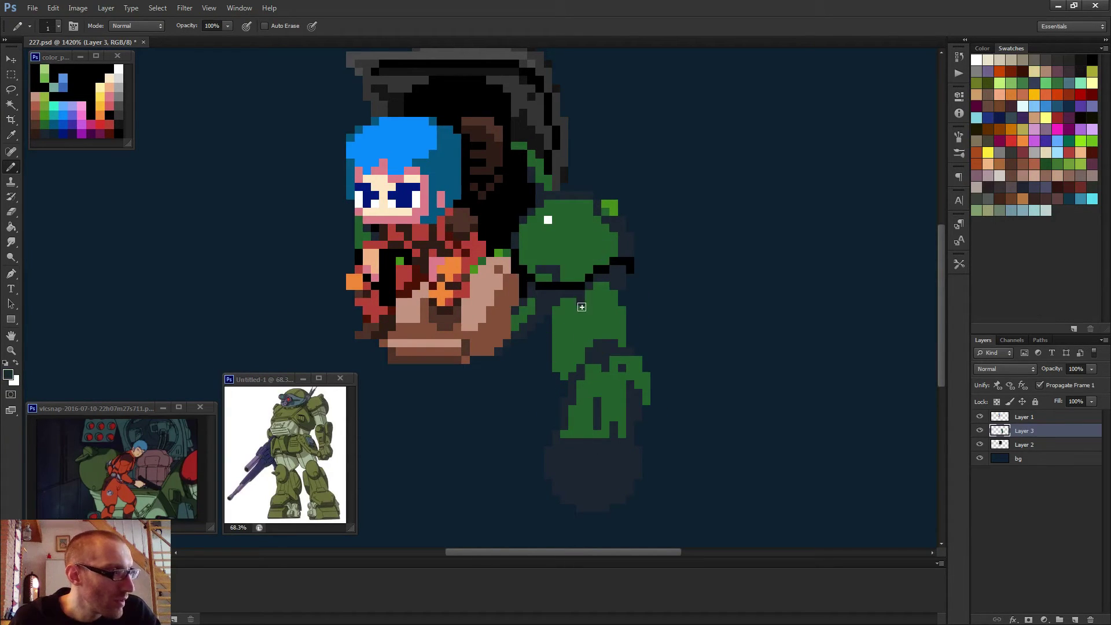
scroll(606, 354, down, 2)
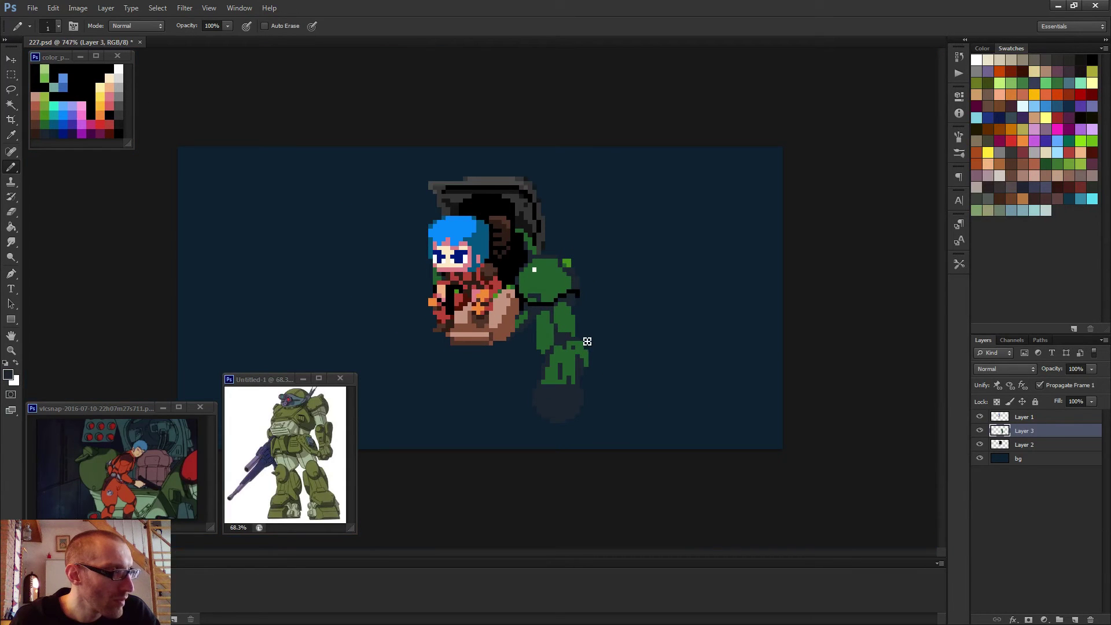
key(e)
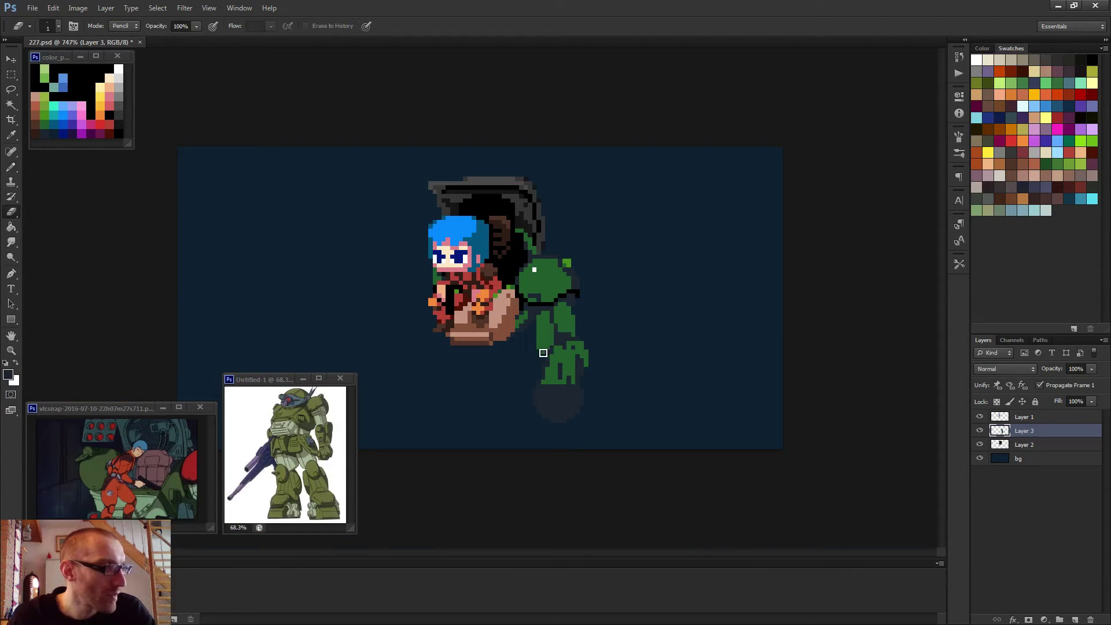
key(b)
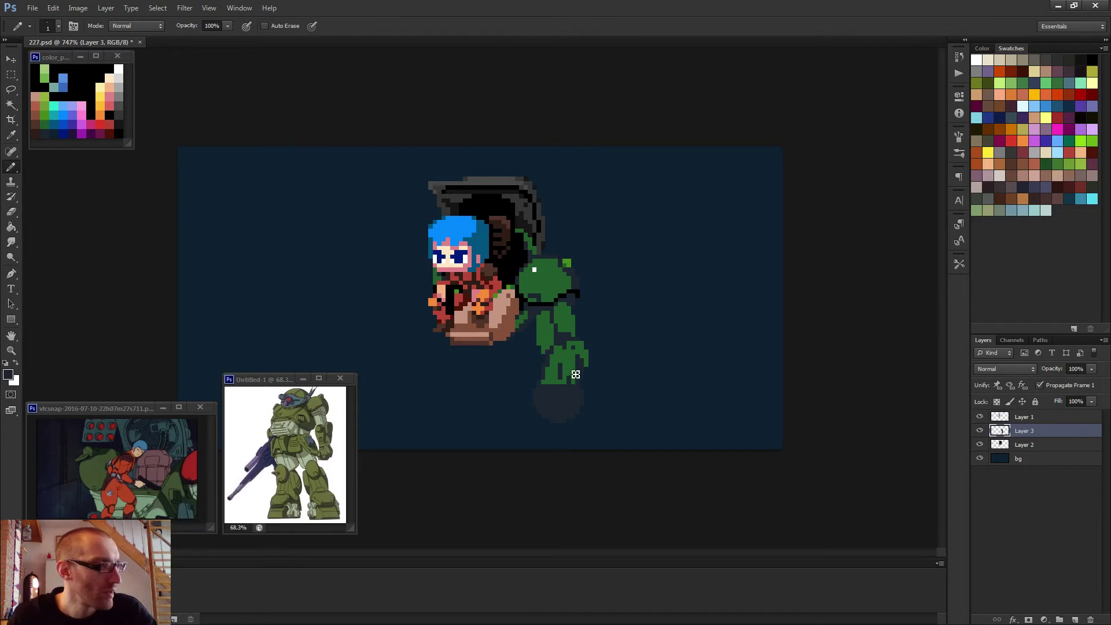
- Paint the fist in body green as two blocks split by a dark gap, with two short finger strips beneath
scroll(573, 371, up, 2)
alt+click(602, 420)
scroll(562, 463, up, 1)
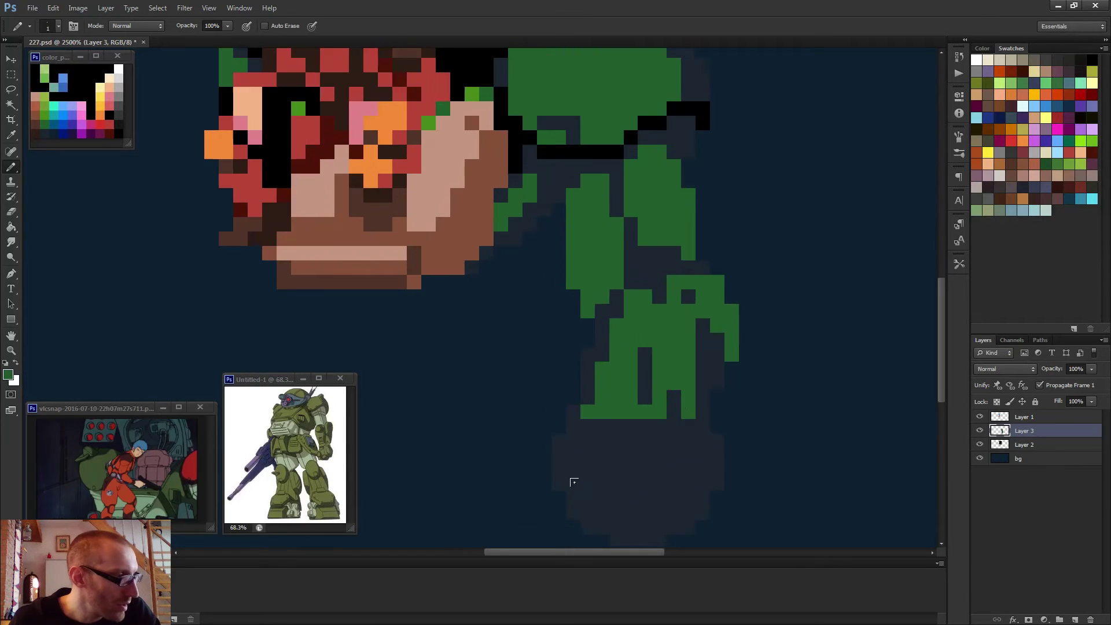
alt+click(558, 488)
drag(558, 489, 580, 378)
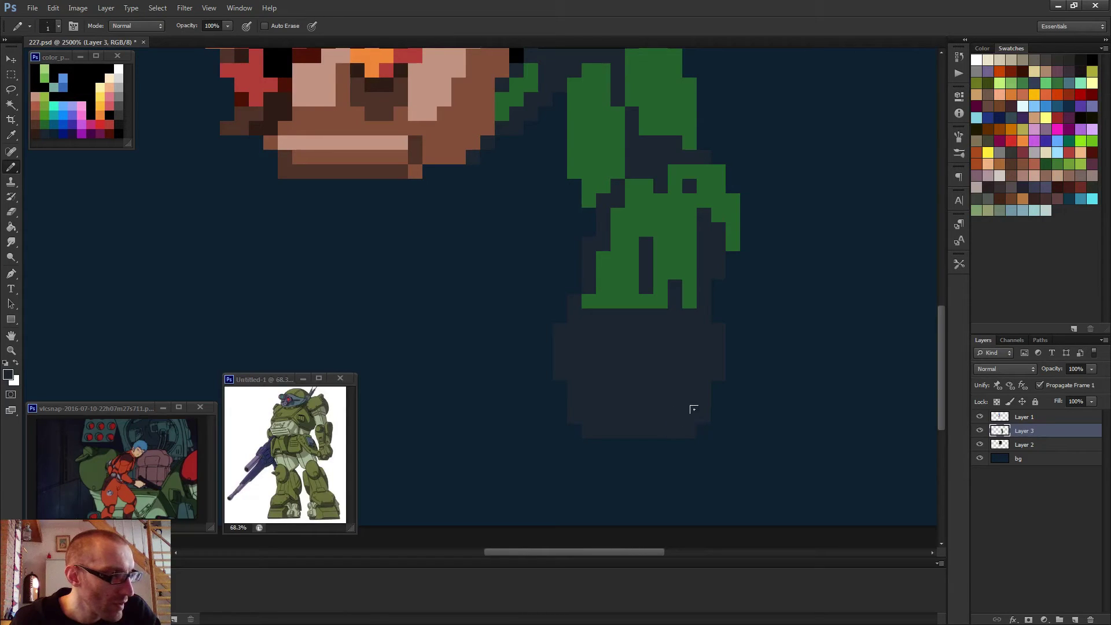
alt+click(631, 283)
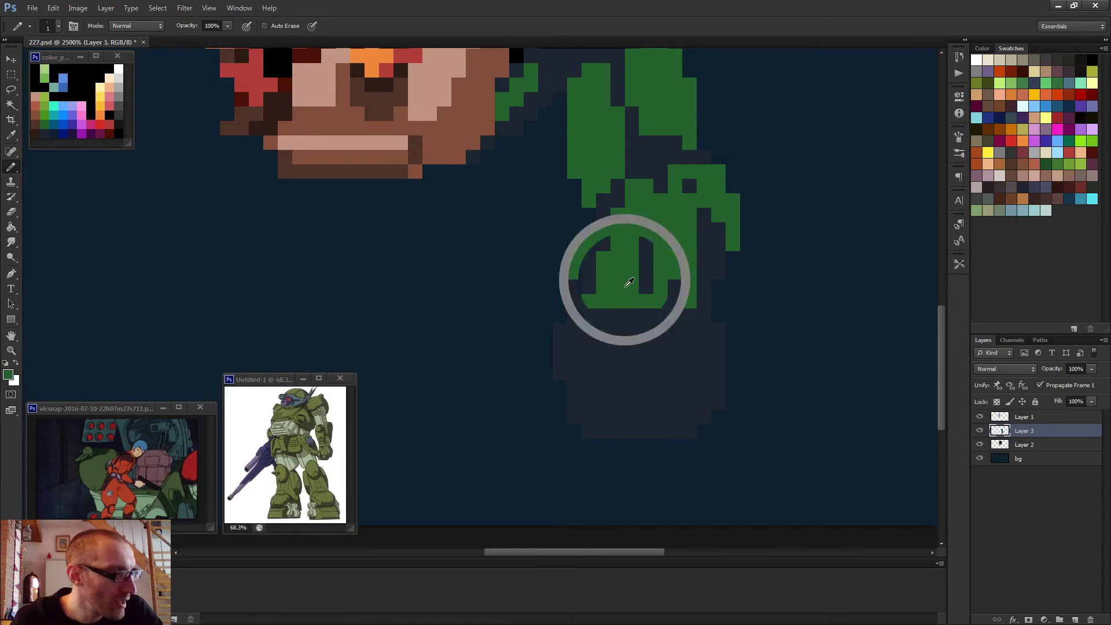
mouse_move(563, 341)
mouse_down()
mouse_move(573, 381)
mouse_move(582, 343)
mouse_move(592, 371)
mouse_move(636, 377)
mouse_move(628, 386)
mouse_move(637, 337)
mouse_move(628, 369)
mouse_move(672, 378)
mouse_move(685, 376)
mouse_move(690, 339)
mouse_move(685, 376)
mouse_move(658, 363)
mouse_move(659, 335)
mouse_move(605, 406)
mouse_move(639, 410)
mouse_up()
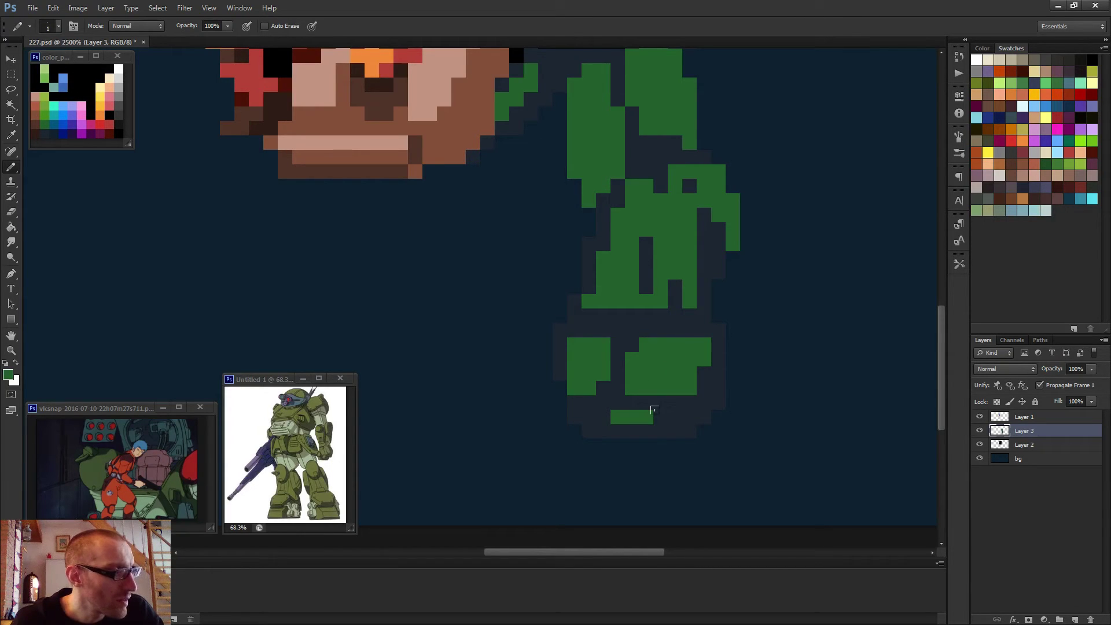
drag(673, 416, 690, 417)
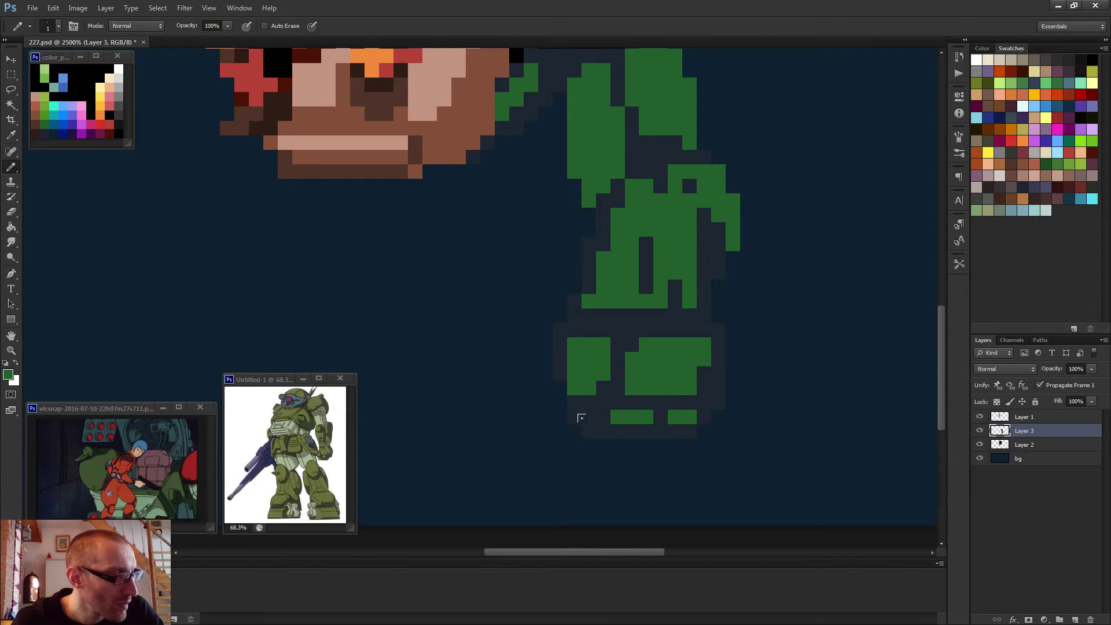
- Widen the fist's left green block and shift the dark gap to the right using body green and dark shadow
scroll(582, 418, down, 8)
scroll(579, 399, up, 2)
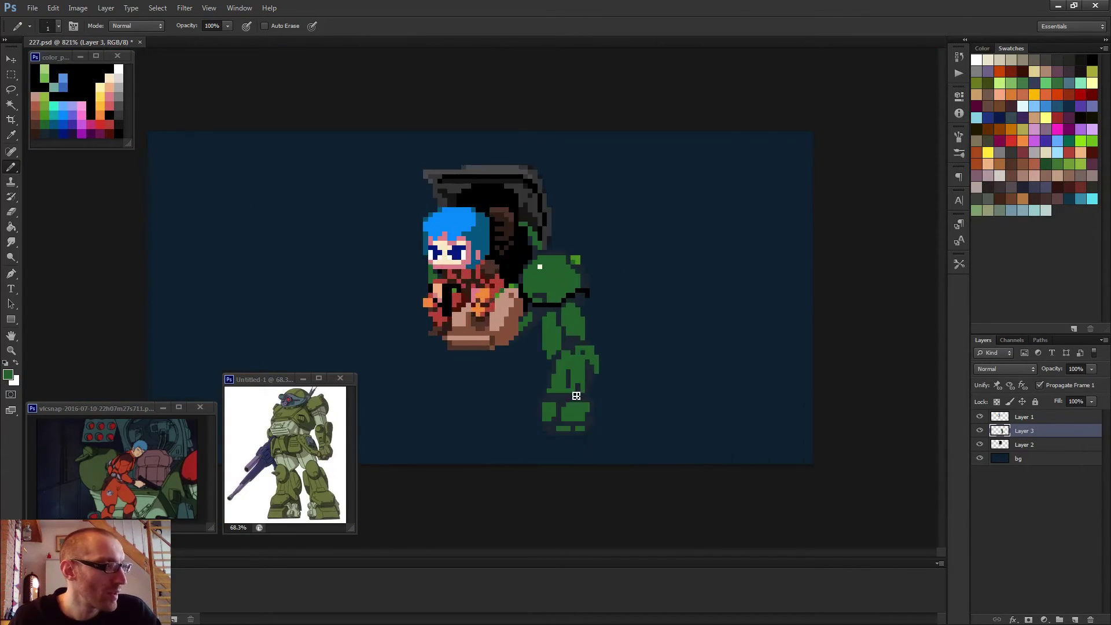
scroll(576, 406, up, 1)
scroll(585, 425, down, 3)
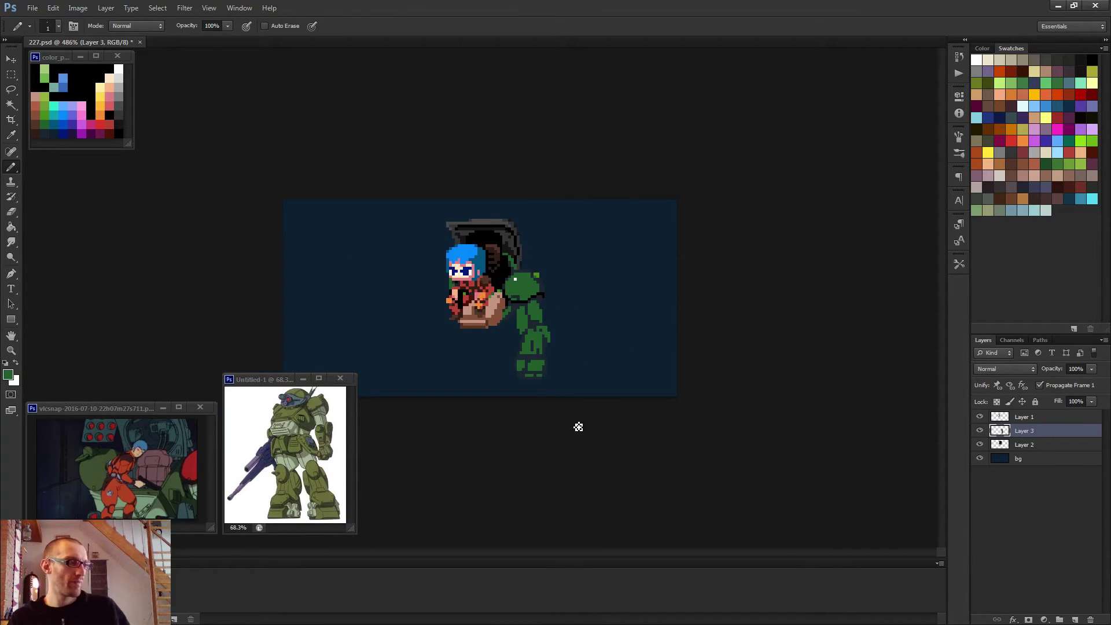
scroll(560, 397, up, 4)
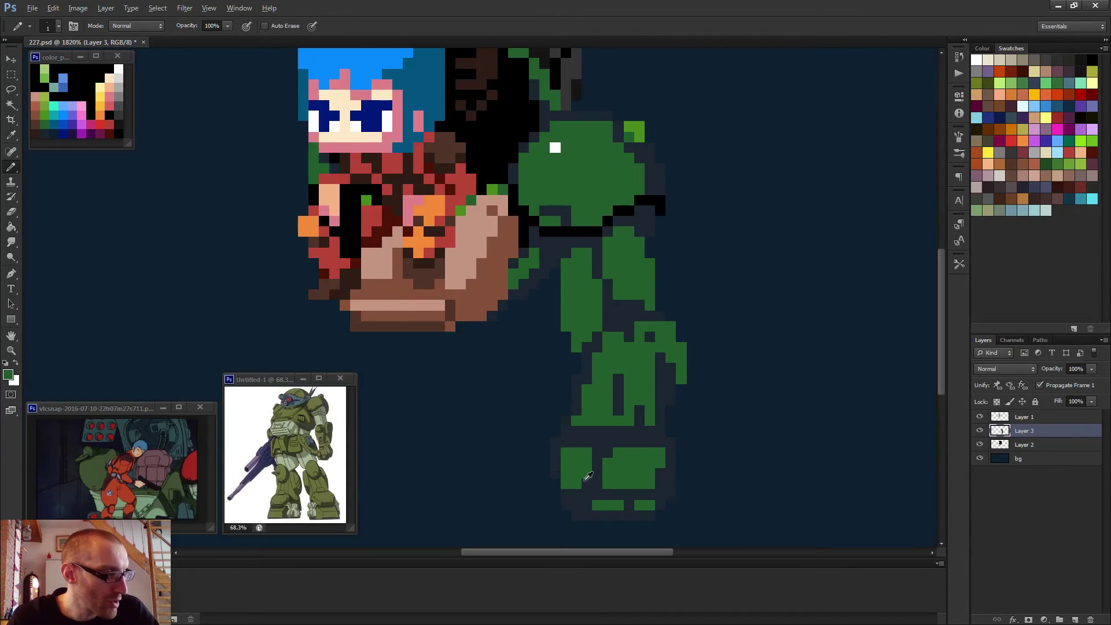
alt+click(583, 470)
mouse_move(596, 452)
mouse_down()
mouse_move(585, 486)
mouse_move(606, 482)
mouse_up()
alt+click(602, 487)
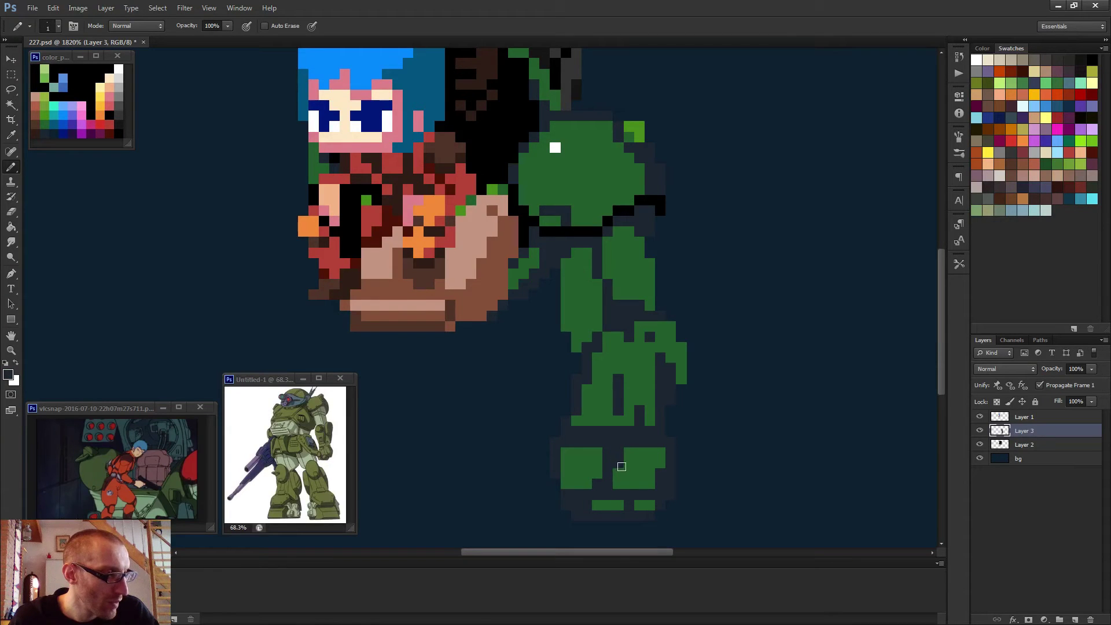
- Trim the dark outline on the left side of the fist and wrist, and resample the dark shadow colour
scroll(620, 457, down, 4)
scroll(623, 444, up, 5)
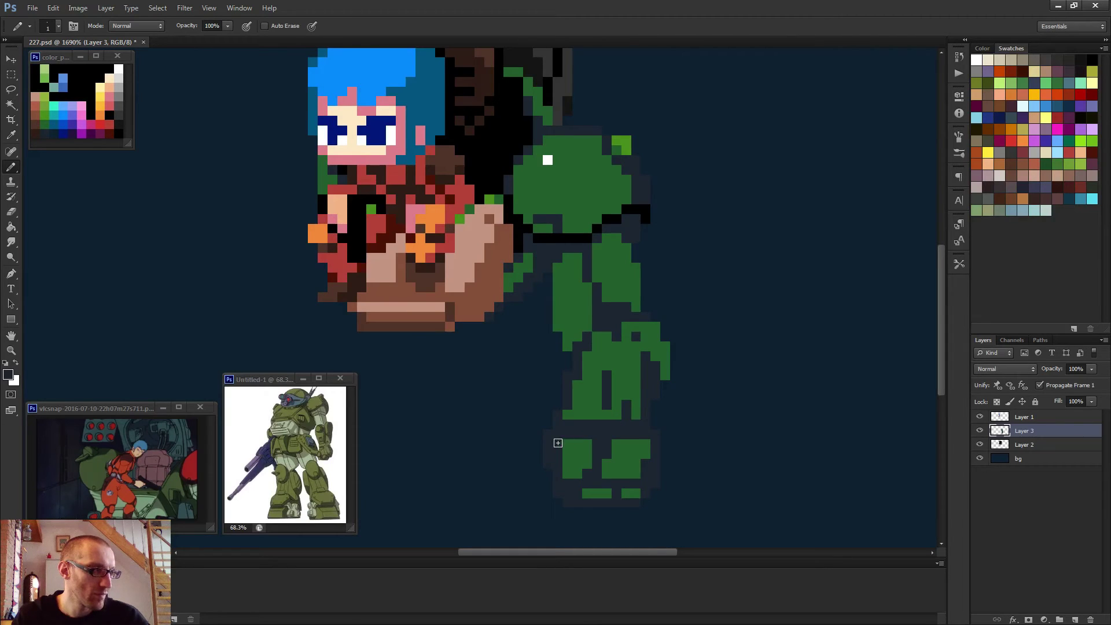
key(e)
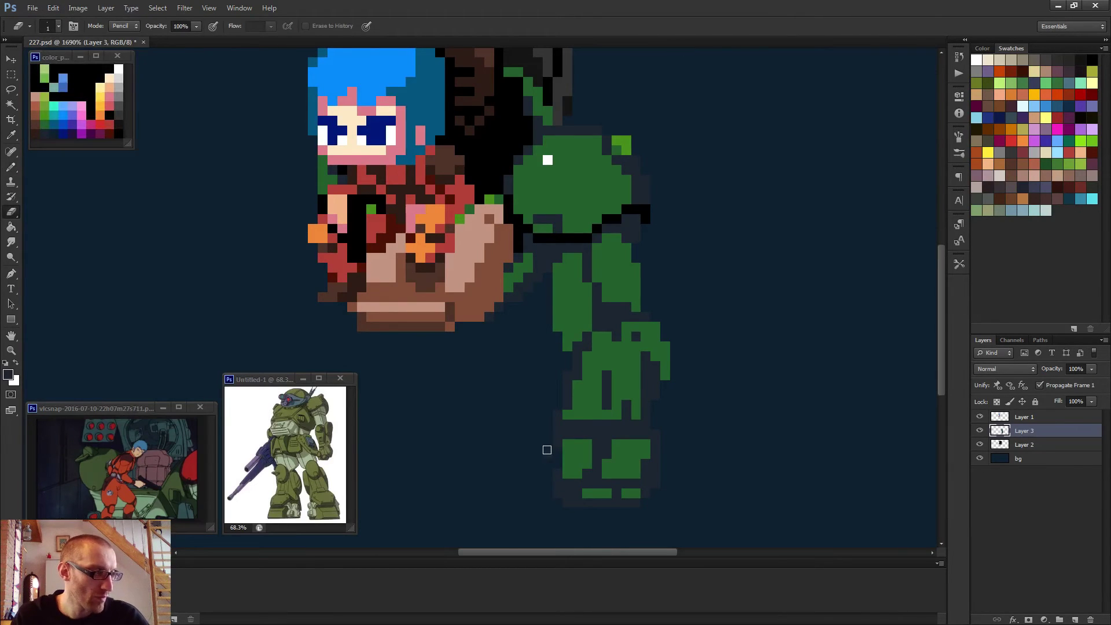
key(b)
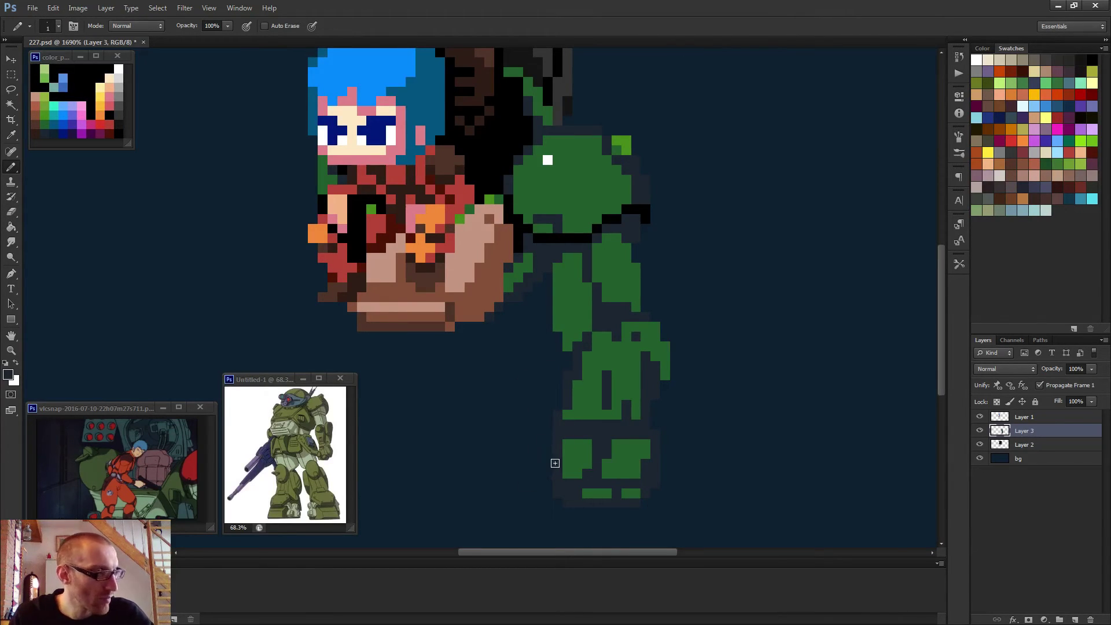
key(e)
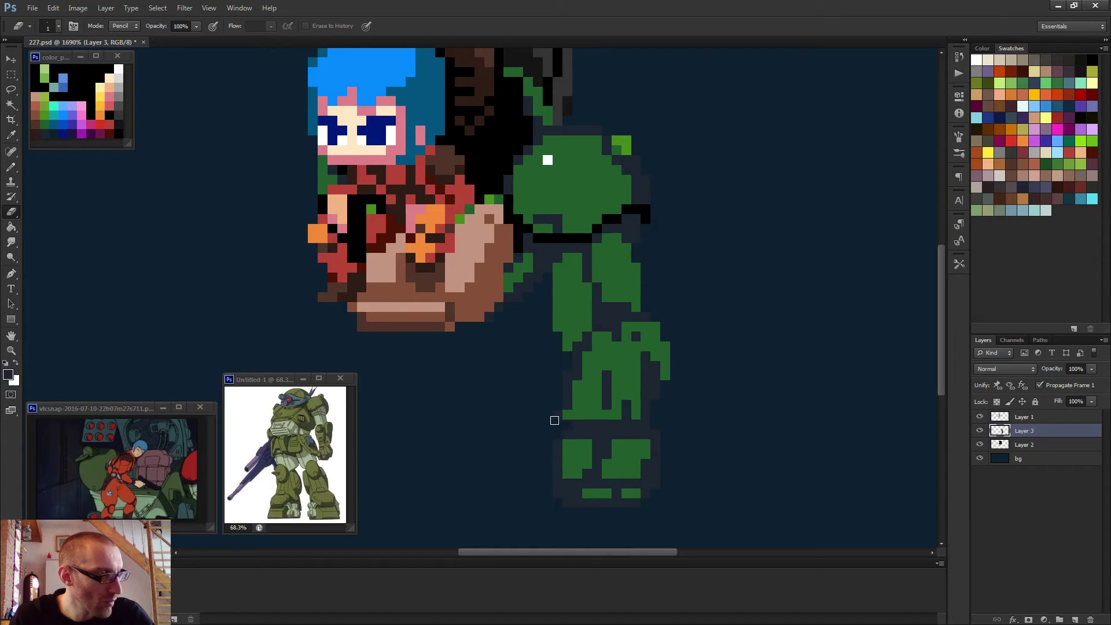
key(b)
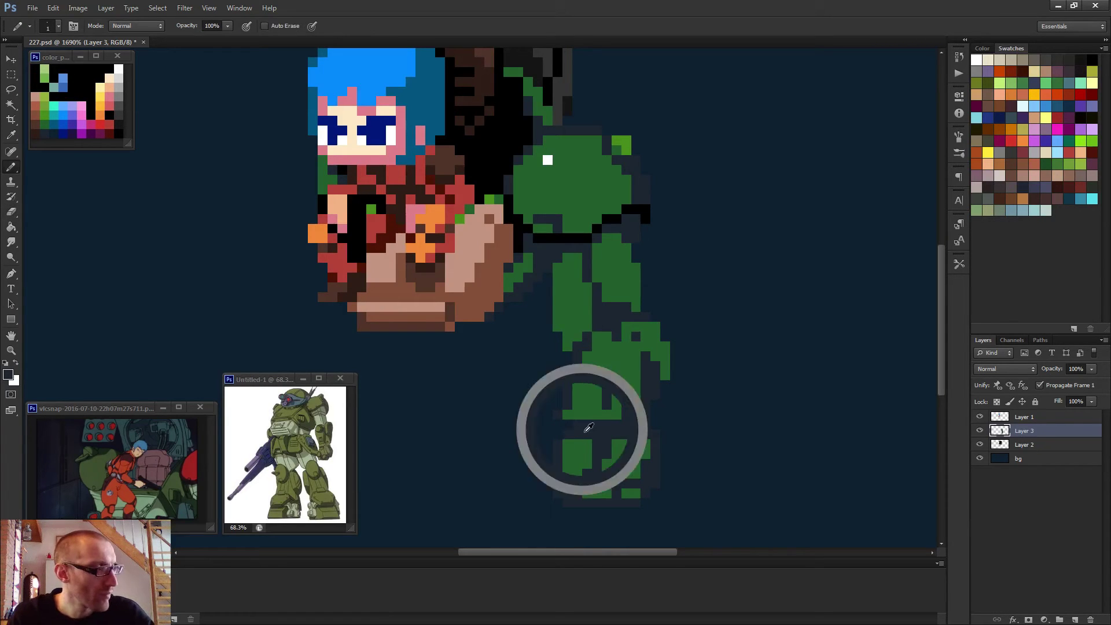
scroll(570, 440, down, 5)
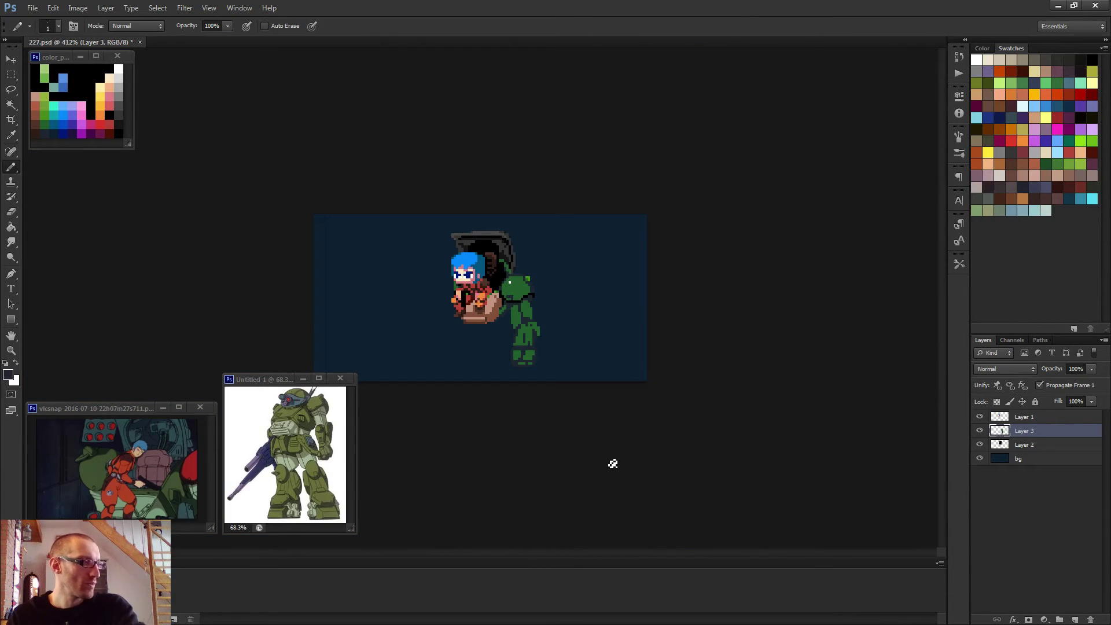
scroll(592, 455, down, 1)
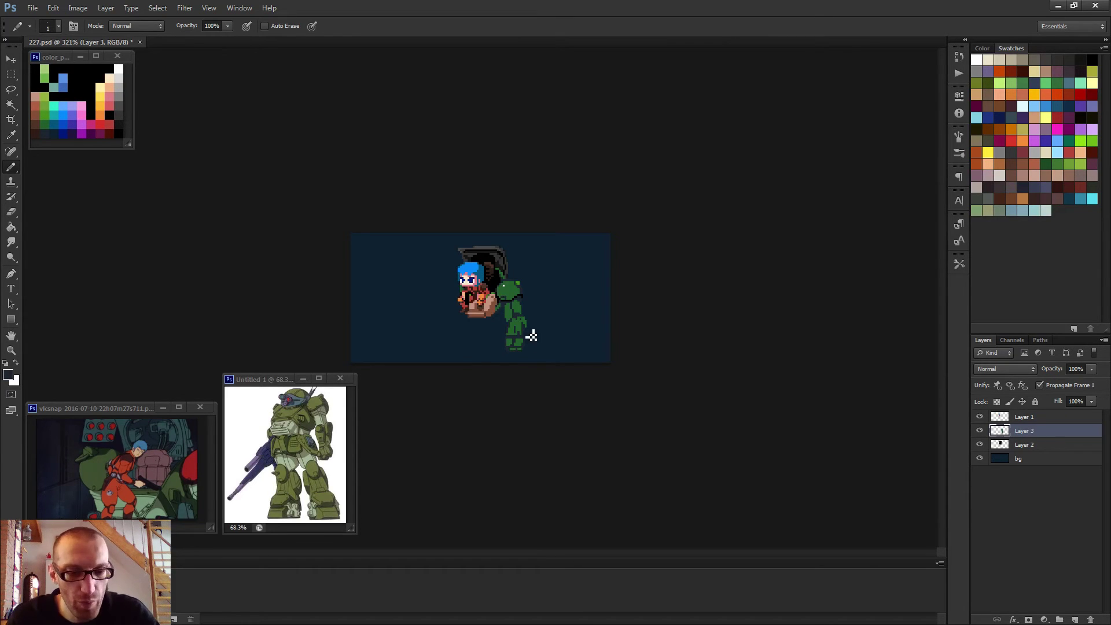
scroll(524, 342, up, 3)
scroll(535, 346, up, 1)
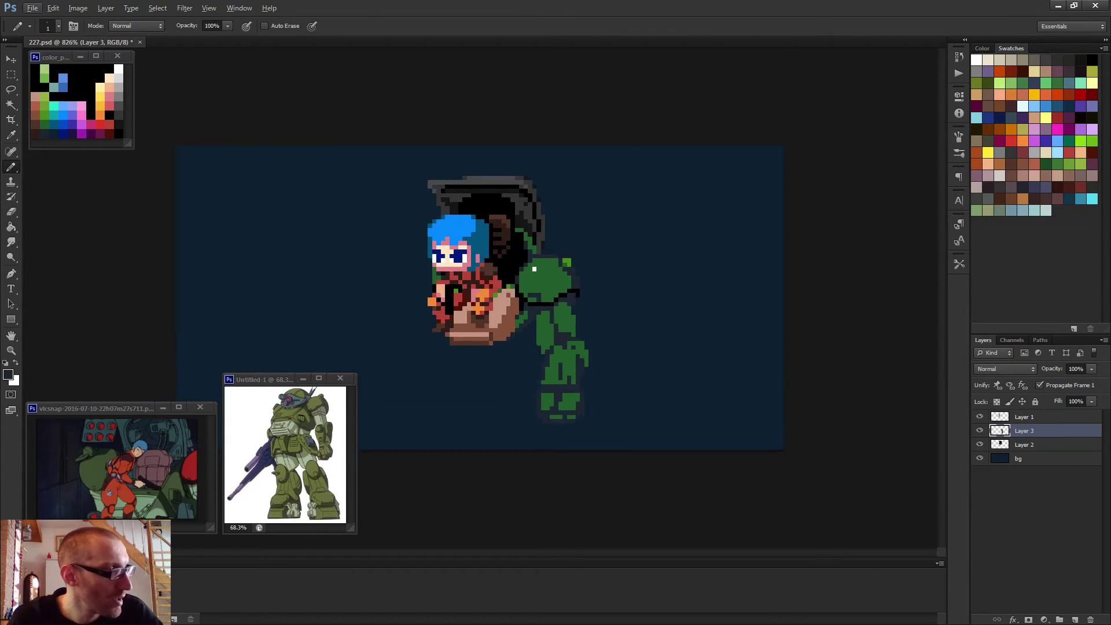
key(m)
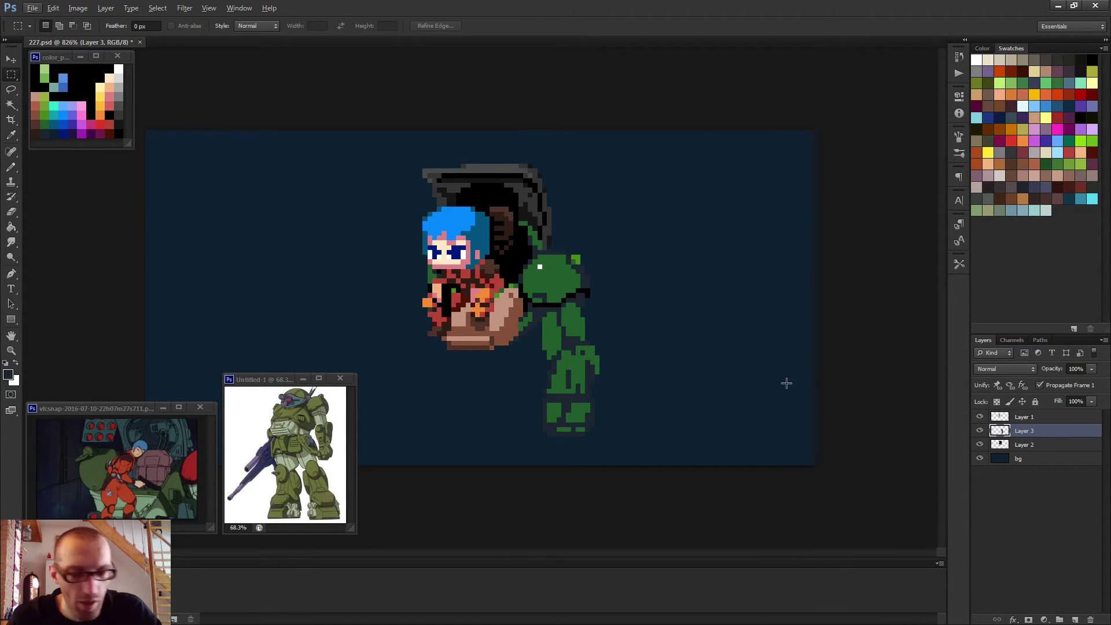
key(b)
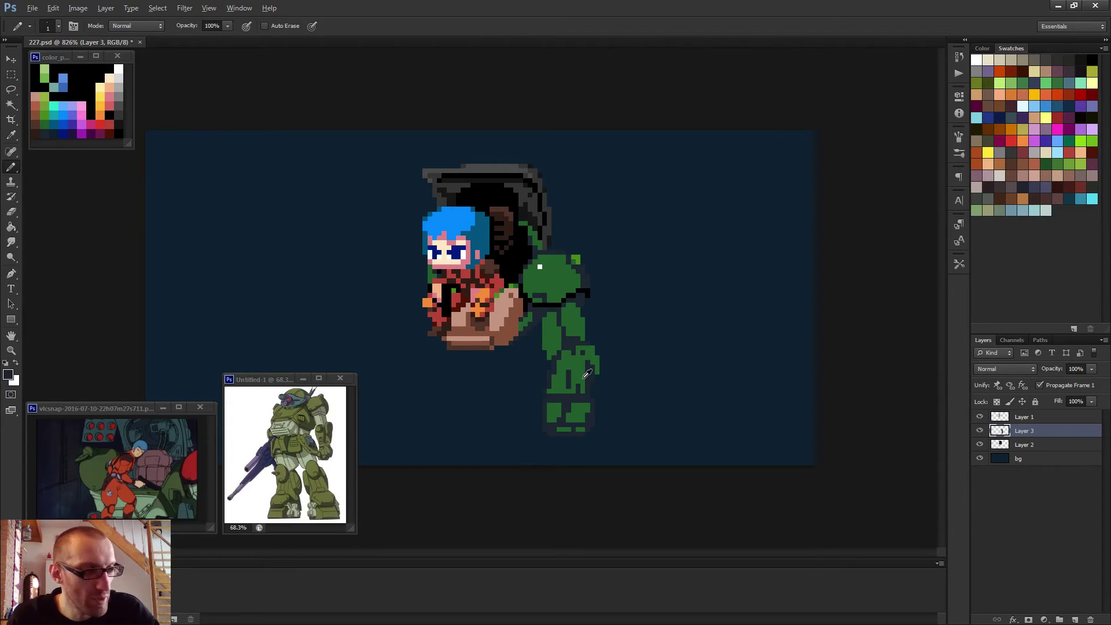
- Block in two separate legs beneath the tan seat with a larger pencil in the sampled body green
alt+click(582, 398)
scroll(587, 385, up, 5)
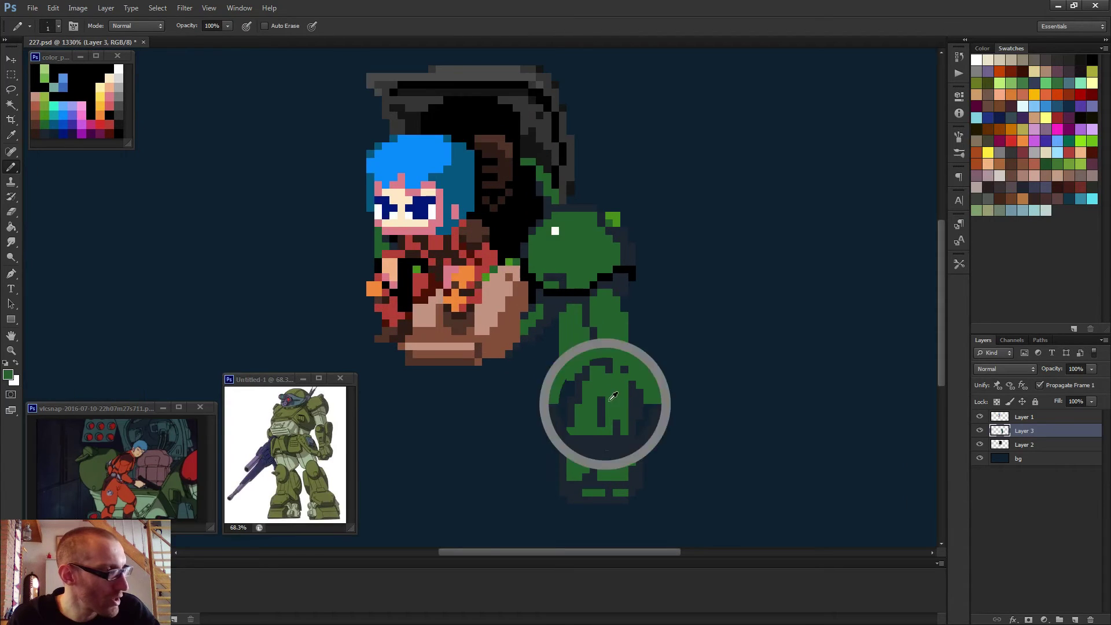
alt+click(605, 404)
mouse_move(434, 402)
mouse_down()
mouse_move(465, 403)
mouse_move(454, 403)
mouse_move(429, 473)
mouse_up()
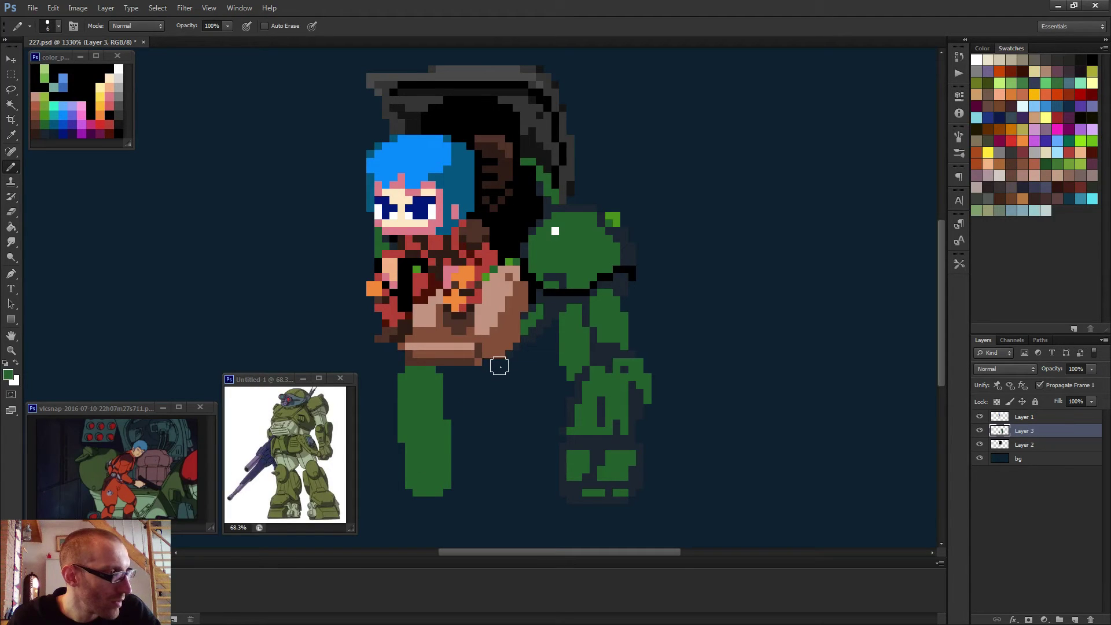
mouse_move(500, 366)
mouse_down()
mouse_move(509, 463)
mouse_move(525, 471)
mouse_up()
scroll(558, 444, down, 2)
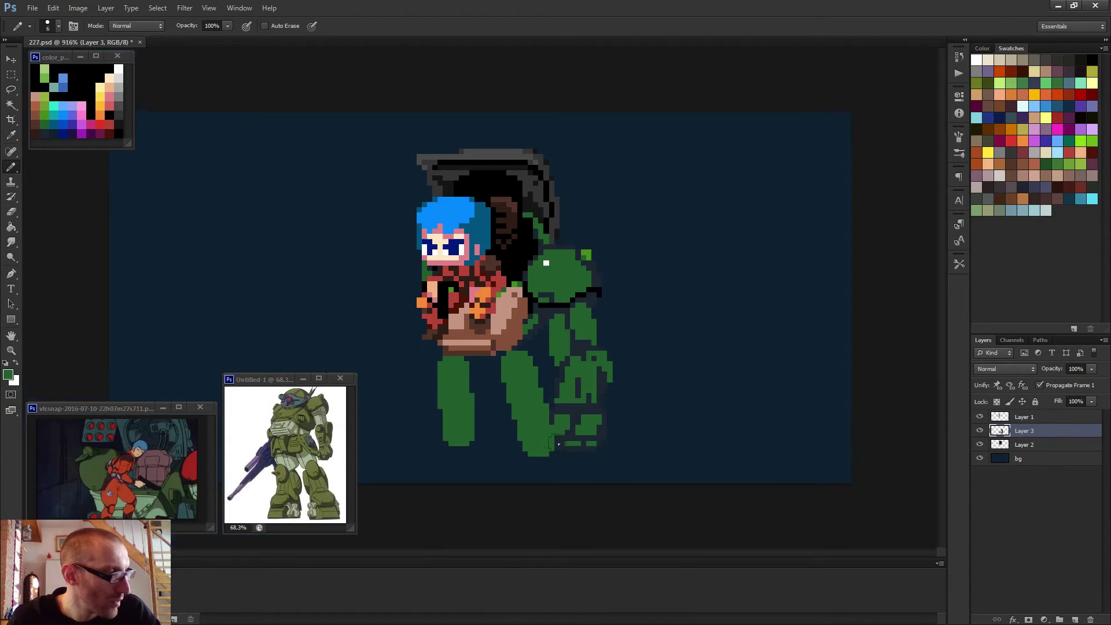
scroll(557, 436, down, 2)
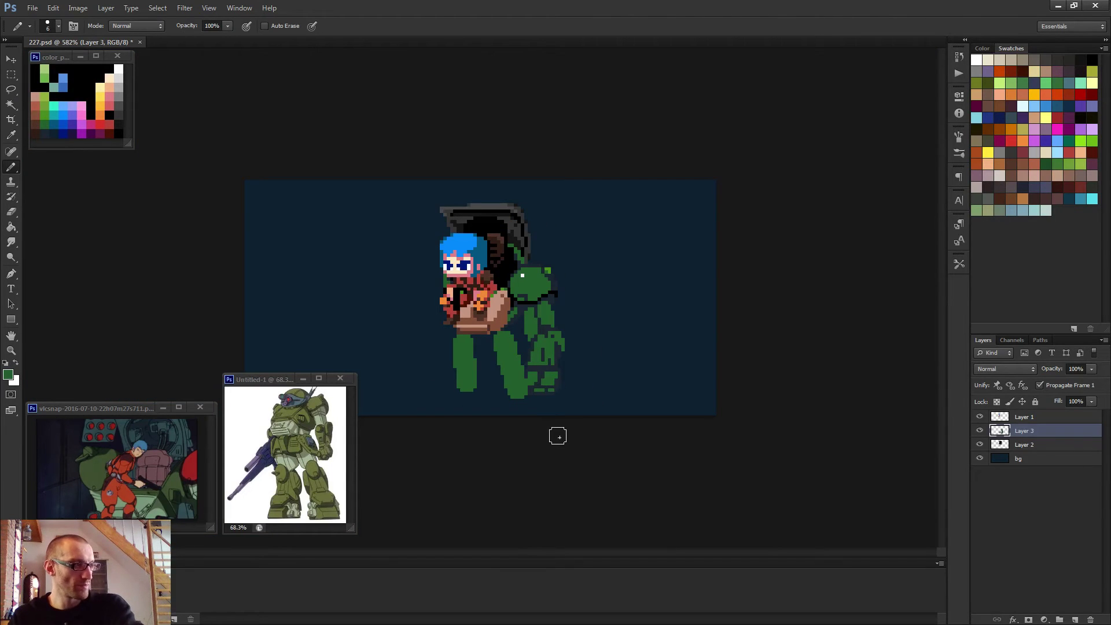
- Thicken both legs in body green and fill the space between the thighs to form one solid mass
scroll(558, 436, up, 2)
drag(493, 364, 525, 451)
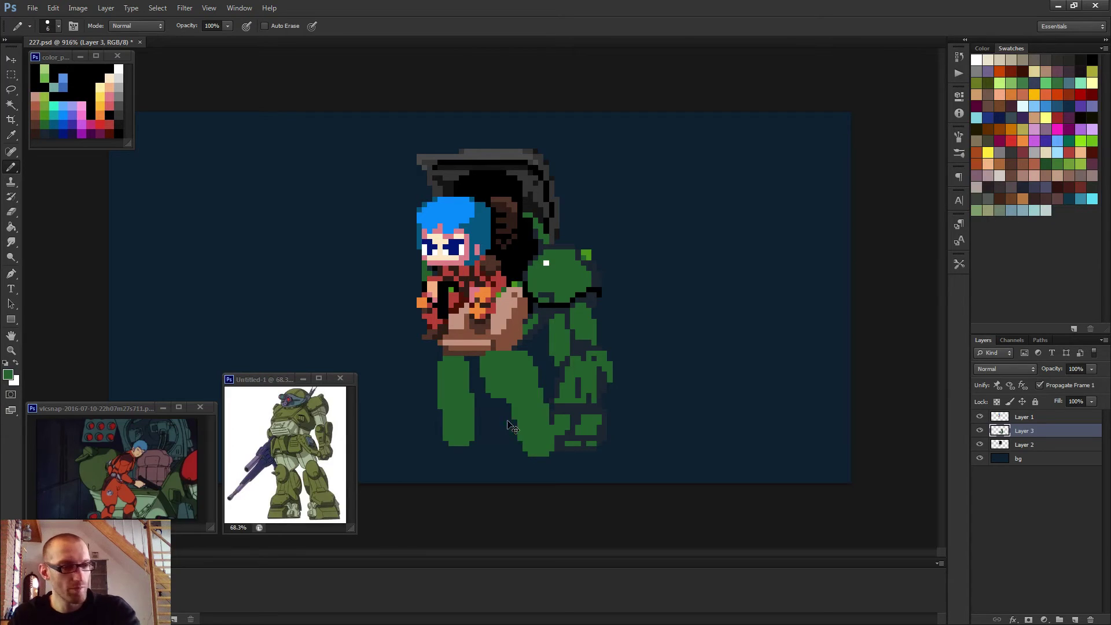
scroll(501, 429, up, 2)
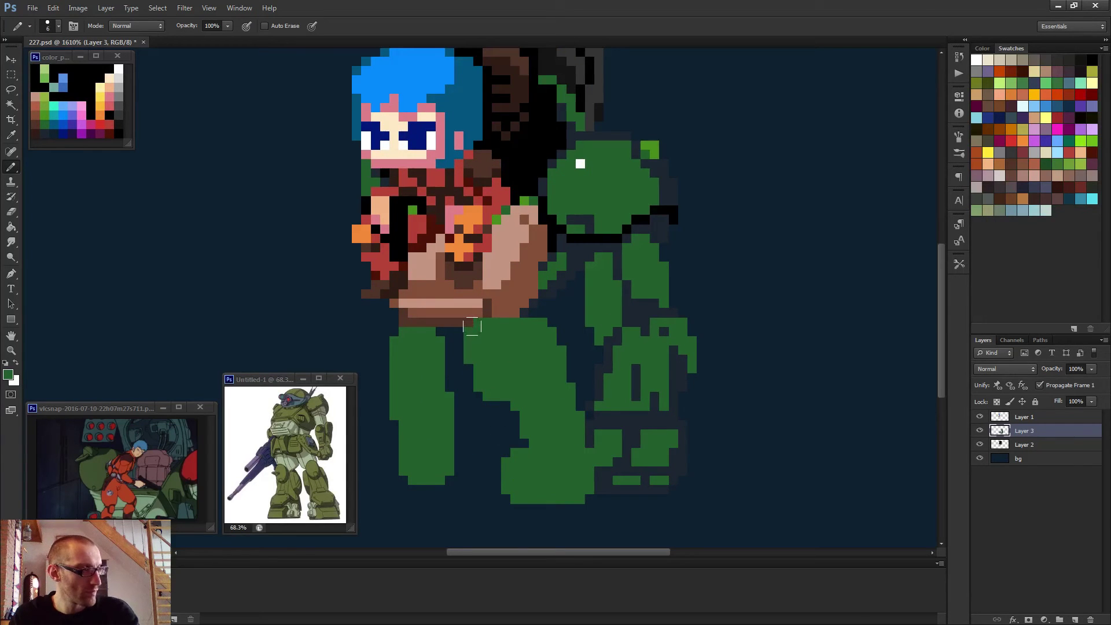
mouse_move(472, 326)
mouse_down()
mouse_move(470, 363)
mouse_move(412, 339)
mouse_move(430, 329)
mouse_move(434, 444)
mouse_move(494, 412)
mouse_up()
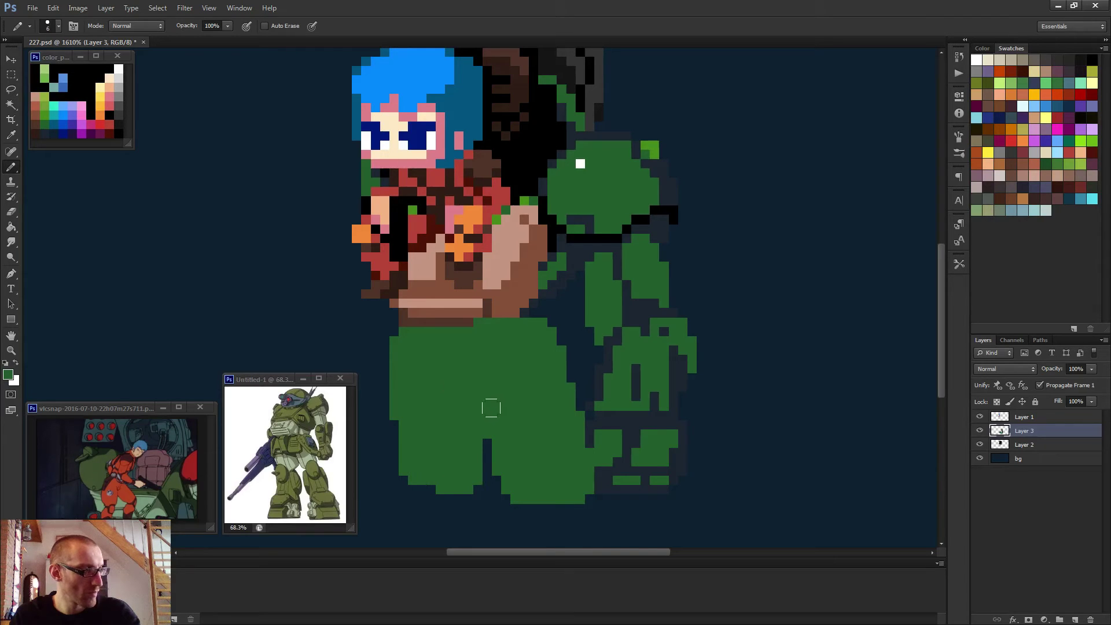
- Separate the legs with a stepped dark shadow gap and paint a dark foot block under each leg
scroll(491, 409, down, 5)
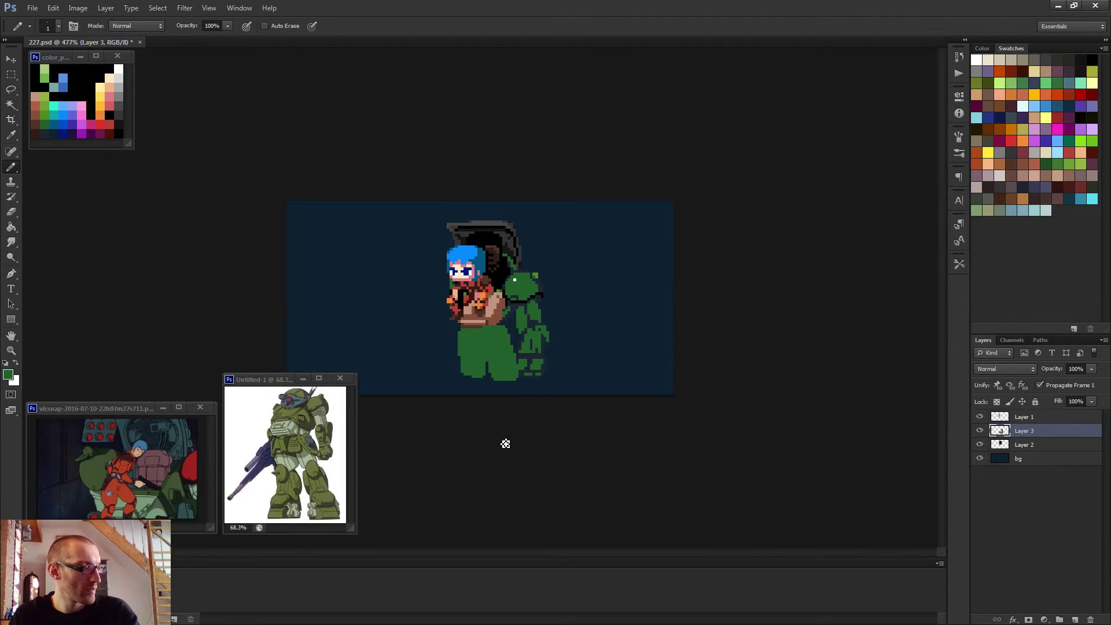
scroll(503, 443, up, 4)
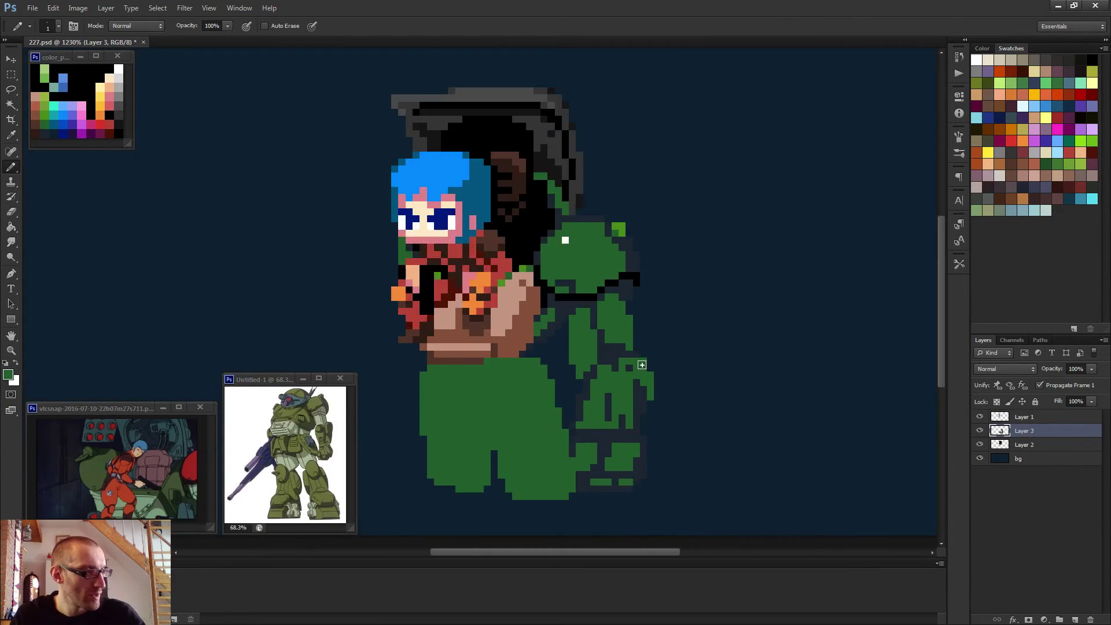
scroll(457, 385, up, 2)
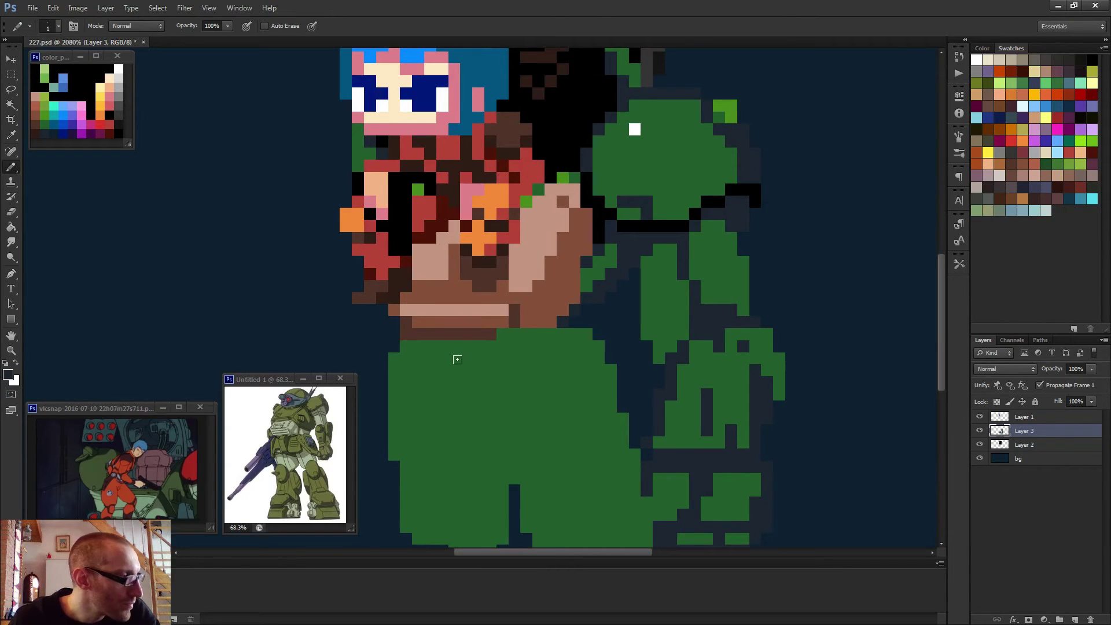
mouse_move(459, 358)
mouse_down()
mouse_move(495, 482)
mouse_move(476, 362)
mouse_up()
drag(478, 428, 490, 539)
mouse_move(491, 496)
mouse_down()
mouse_move(495, 354)
mouse_move(500, 416)
mouse_move(380, 413)
mouse_move(392, 400)
mouse_move(498, 403)
mouse_move(486, 394)
mouse_move(378, 396)
mouse_up()
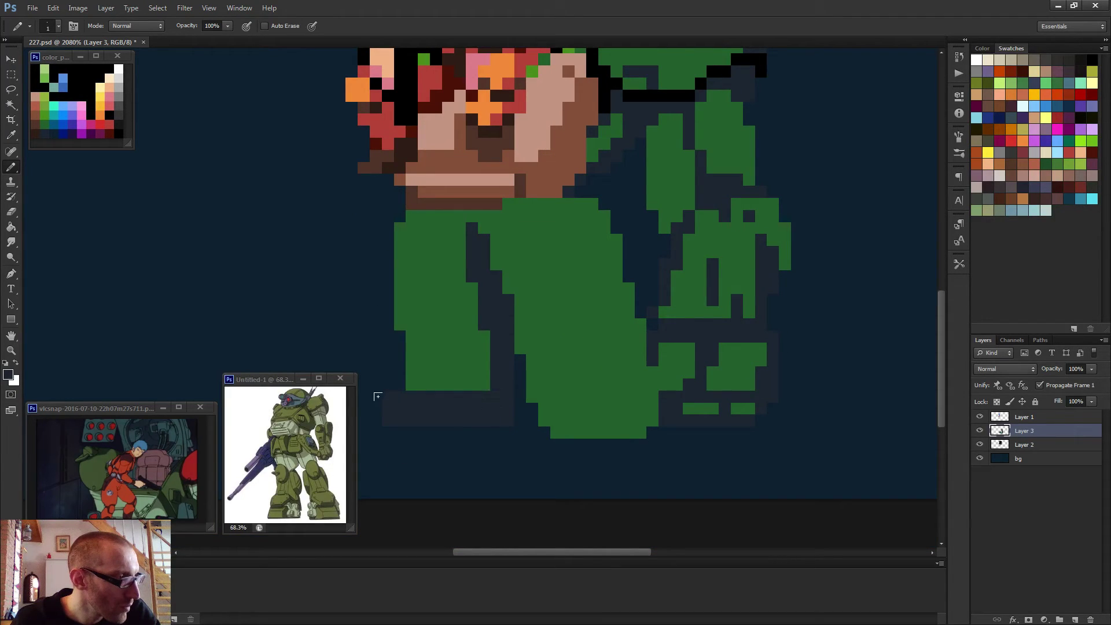
mouse_move(544, 409)
mouse_down()
mouse_move(636, 427)
mouse_move(652, 407)
mouse_move(644, 396)
mouse_move(560, 395)
mouse_move(565, 415)
mouse_move(610, 407)
mouse_move(627, 419)
mouse_move(556, 413)
mouse_move(617, 397)
mouse_up()
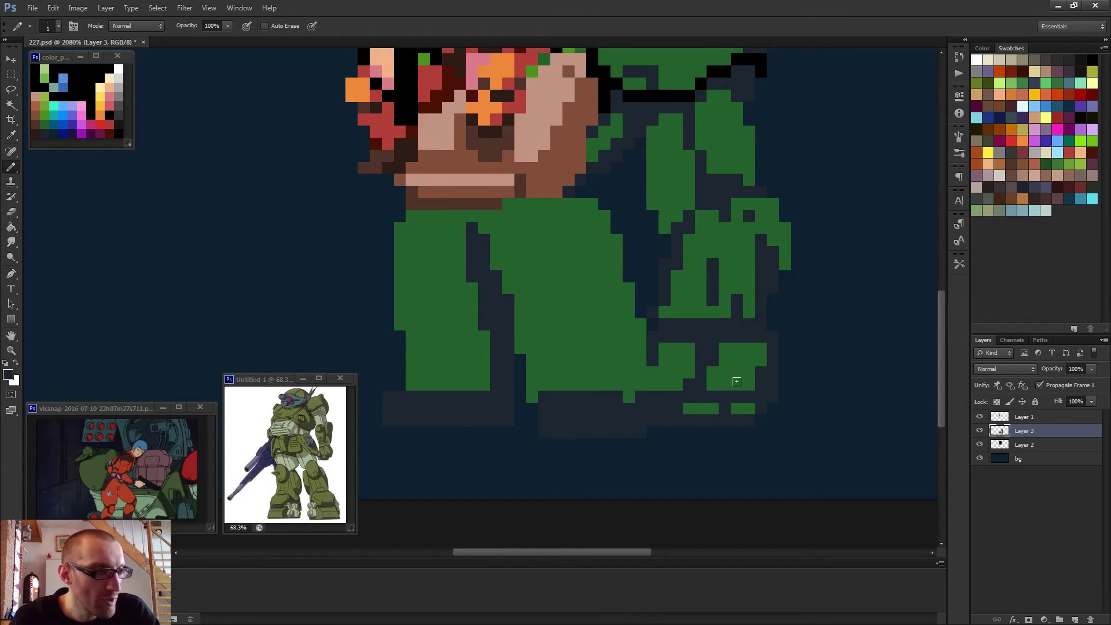
- Delete the mech's fist, forearm and the lower part of its upper arm, leaving the stubs under the shoulder
key(m)
mouse_move(828, 199)
mouse_down()
mouse_move(651, 483)
mouse_move(660, 475)
mouse_up()
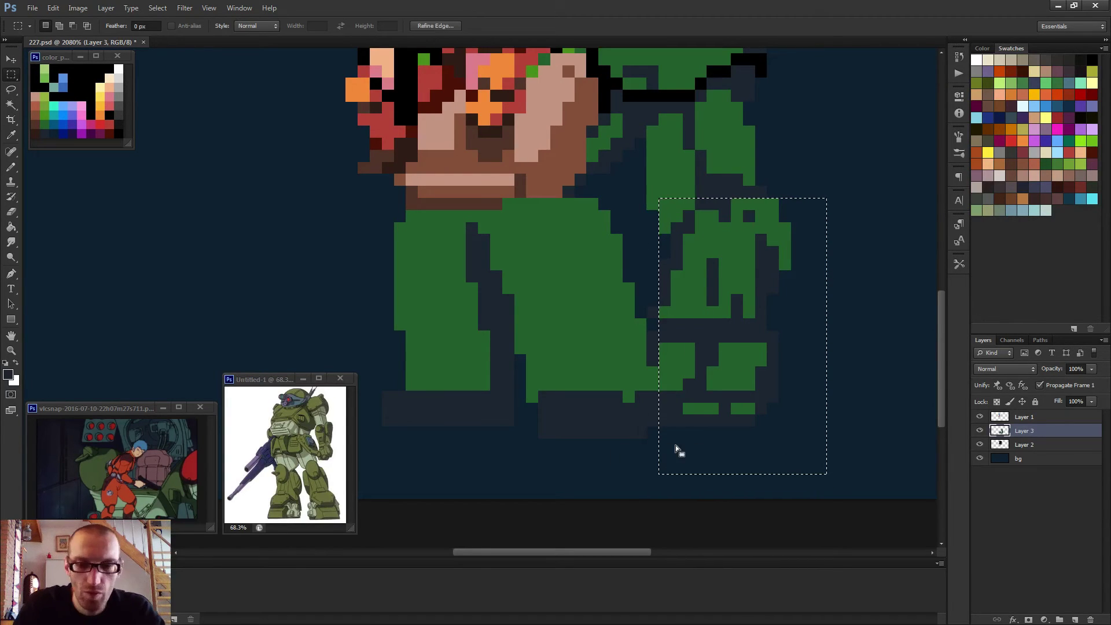
key(Delete)
mouse_move(647, 114)
mouse_down()
mouse_move(687, 179)
mouse_move(793, 200)
mouse_move(794, 213)
mouse_up()
click(633, 153)
drag(634, 153, 791, 209)
key(Delete)
key(ctrl+d)
key(b)
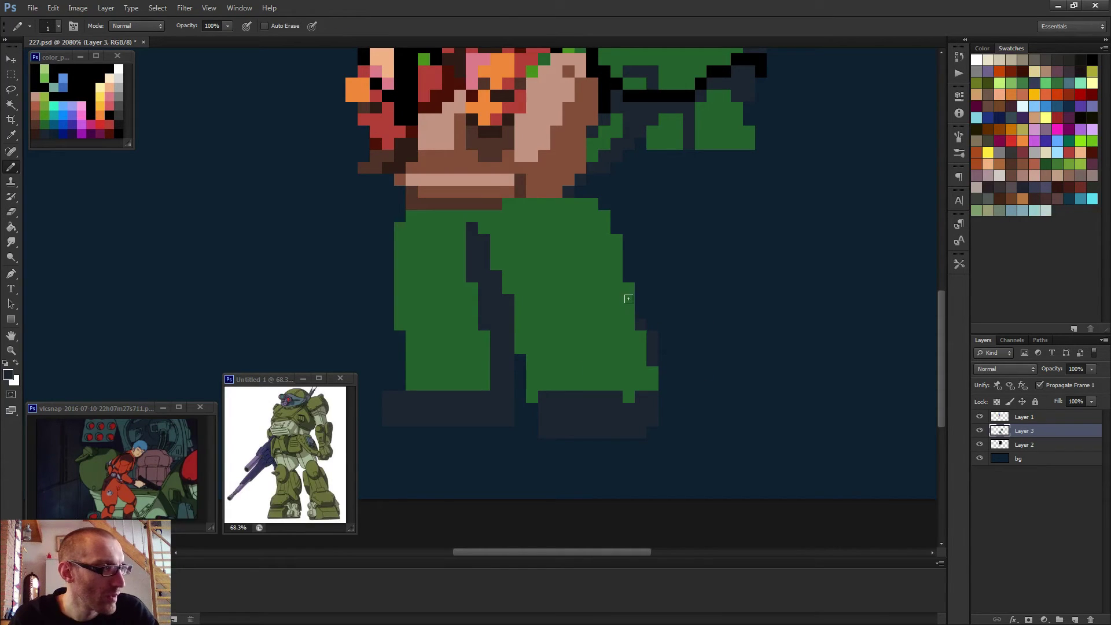
- Add dark shadow pixels along the right leg's outer edge, across the tops of both legs and above both feet
click(615, 239)
click(603, 215)
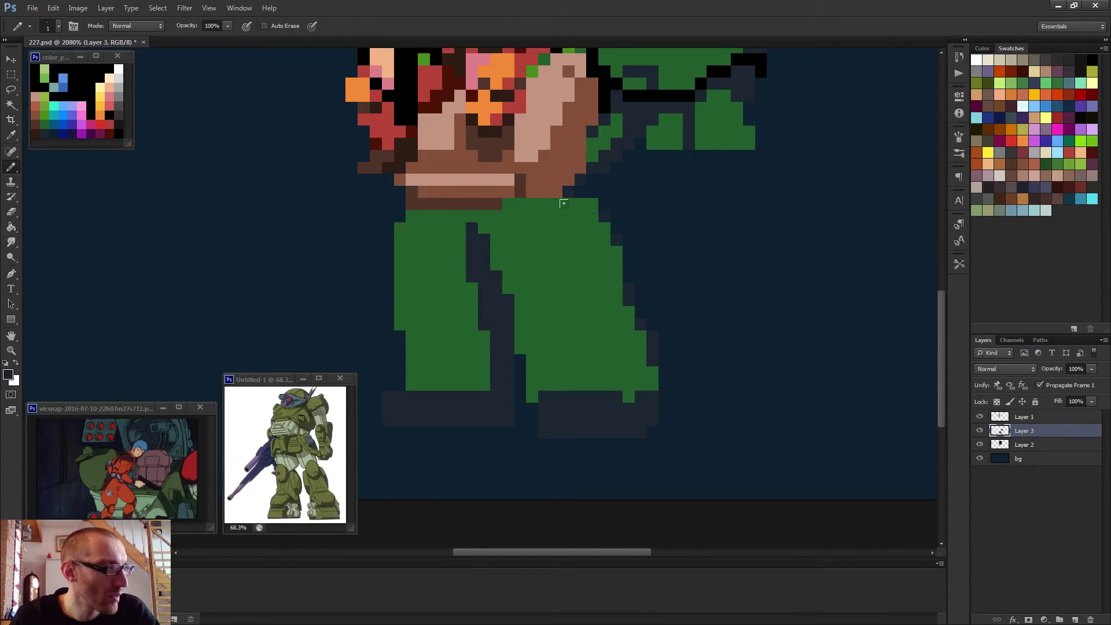
mouse_move(507, 201)
mouse_down()
mouse_move(542, 200)
mouse_move(520, 218)
mouse_move(409, 214)
mouse_move(456, 214)
mouse_move(457, 223)
mouse_move(504, 216)
mouse_move(490, 228)
mouse_move(587, 212)
mouse_up()
scroll(587, 211, down, 5)
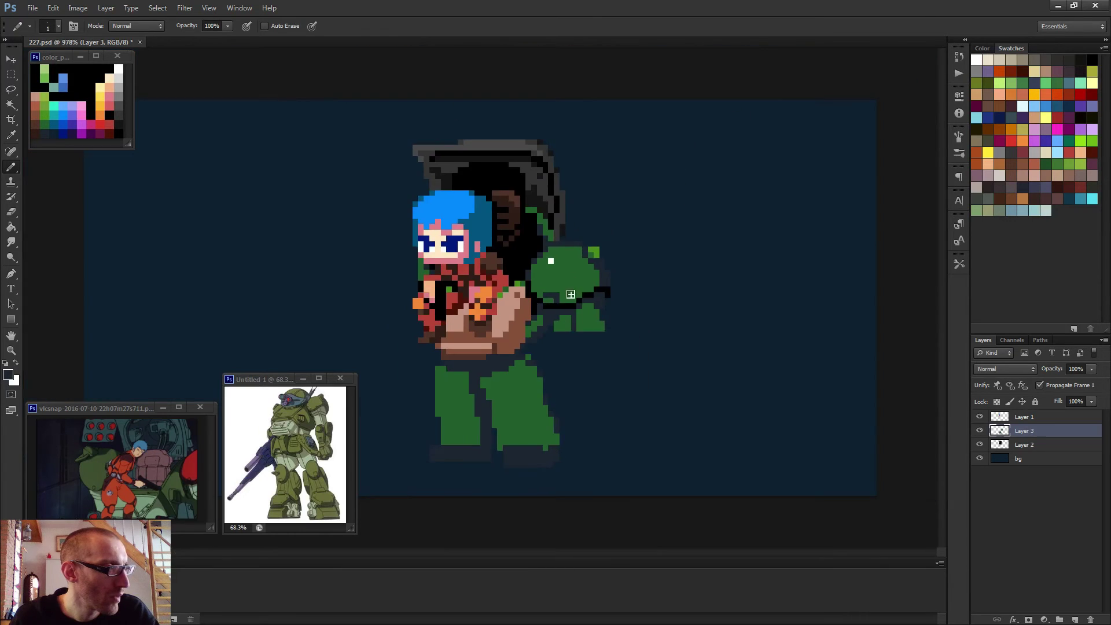
scroll(517, 392, up, 2)
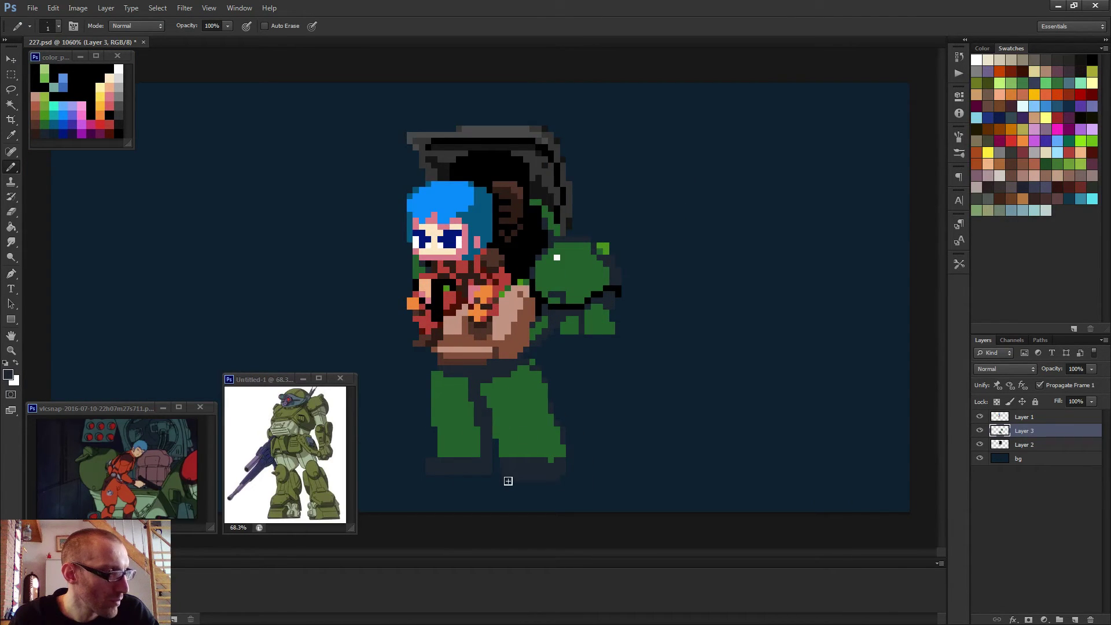
drag(514, 459, 549, 457)
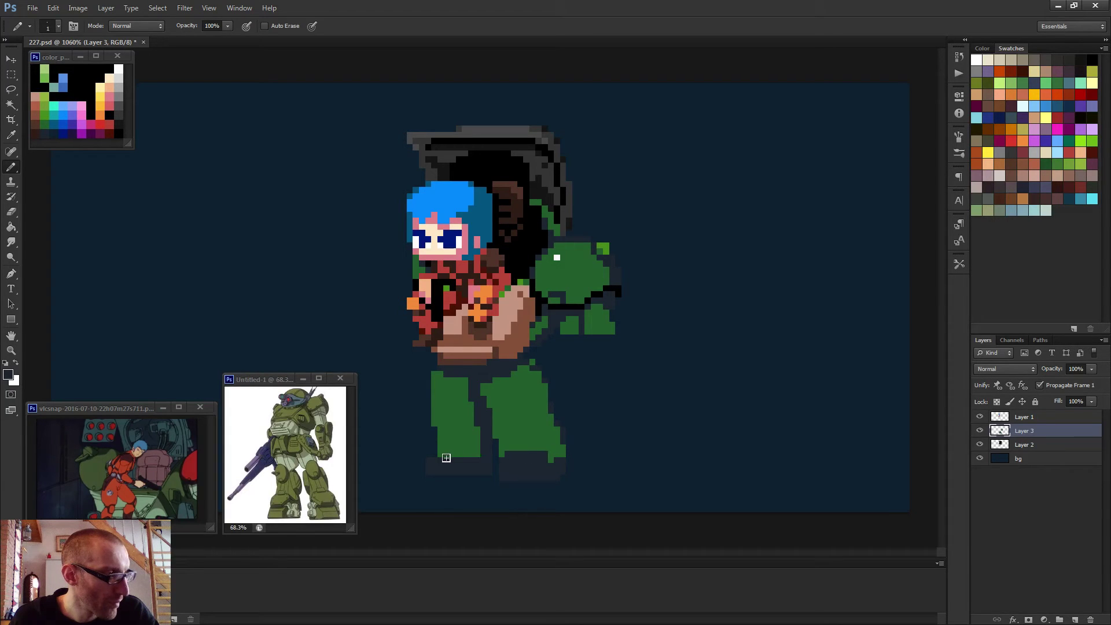
drag(432, 456, 473, 455)
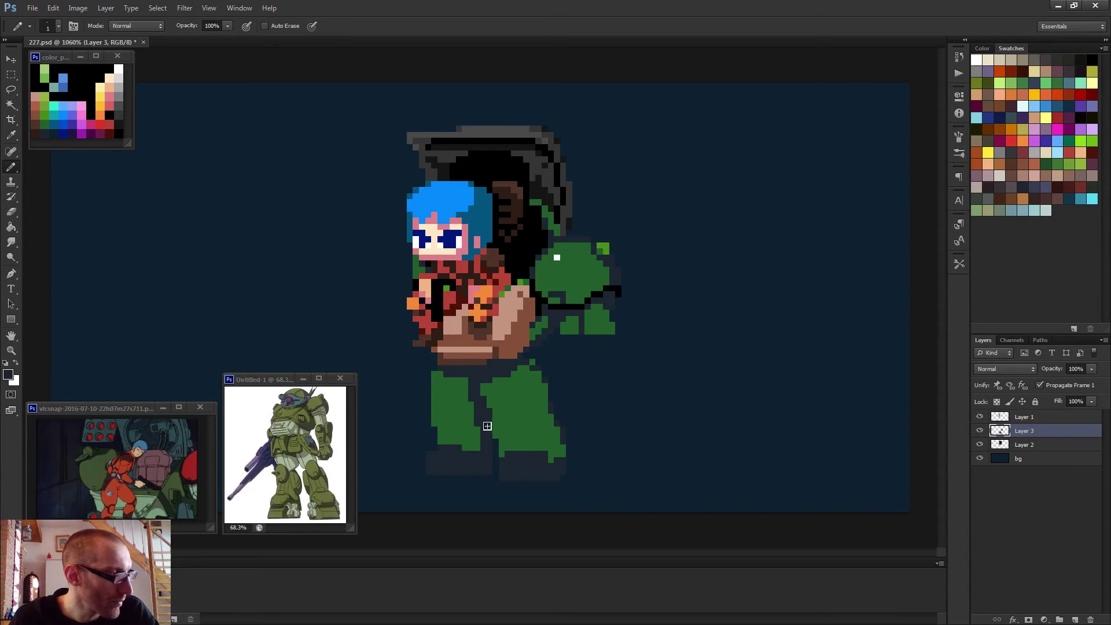
- Sample black and fill the hip area between the seat's right side and the right thigh's outer edge
key(ctrl+minus)
key(ctrl+plus)
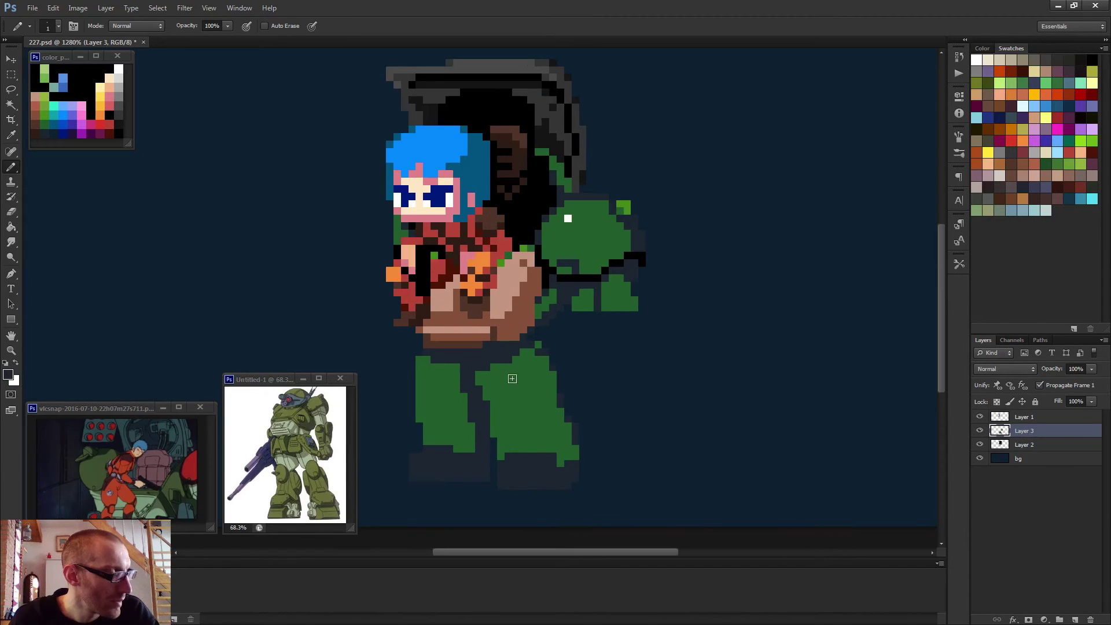
scroll(512, 378, down, 3)
scroll(543, 360, down, 4)
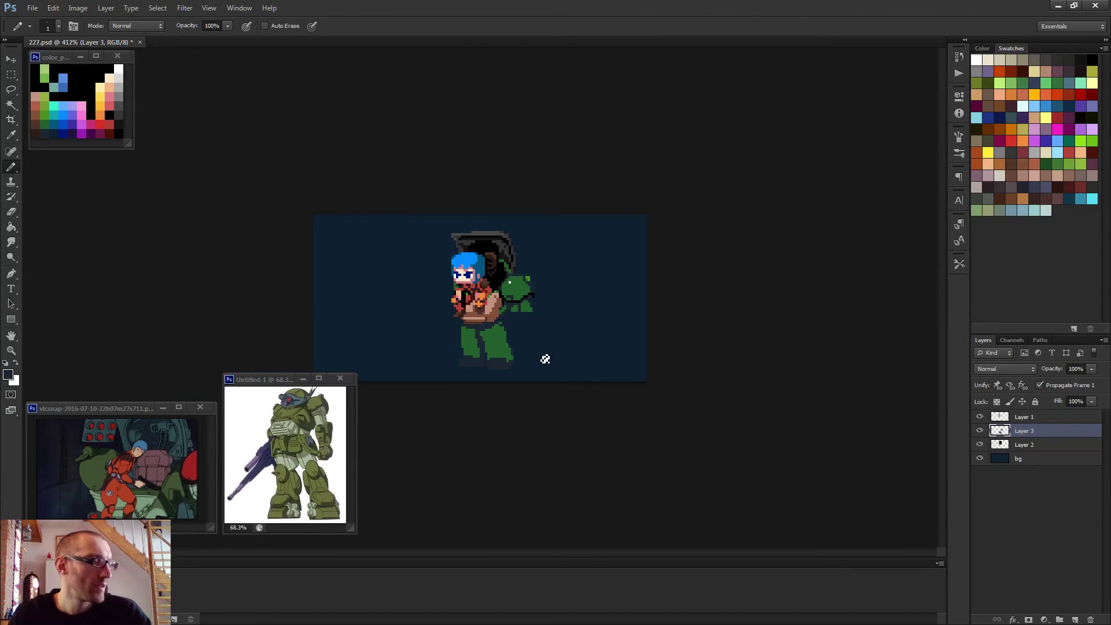
scroll(545, 362, up, 5)
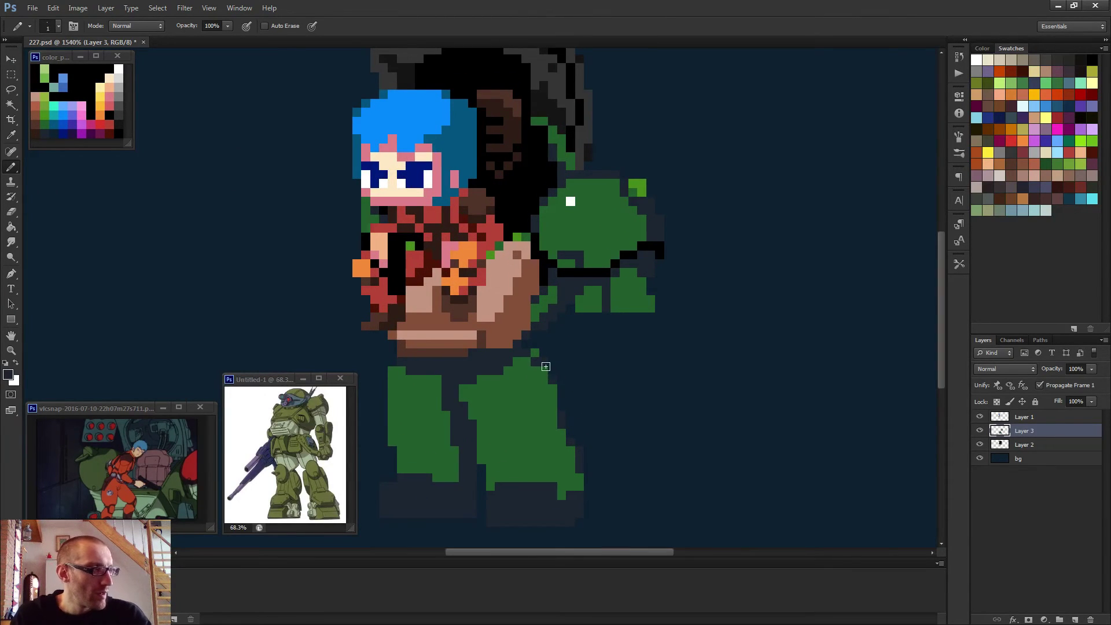
alt+click(582, 272)
scroll(582, 271, up, 2)
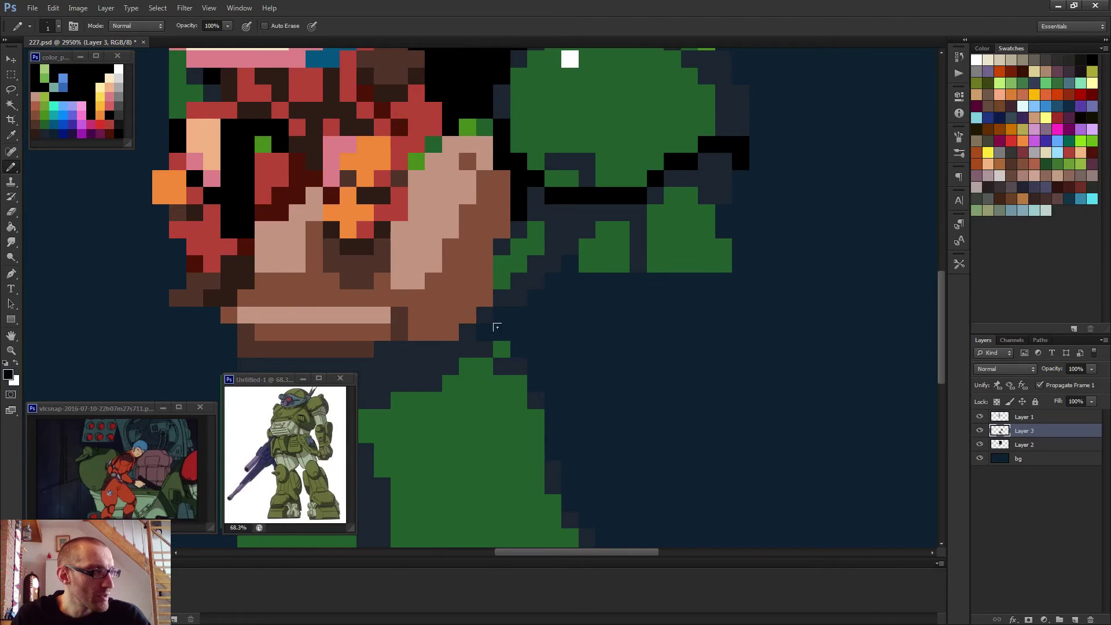
drag(484, 332, 530, 323)
mouse_move(553, 277)
mouse_down()
mouse_move(530, 344)
mouse_move(540, 414)
mouse_move(530, 354)
mouse_move(494, 312)
mouse_move(527, 292)
mouse_up()
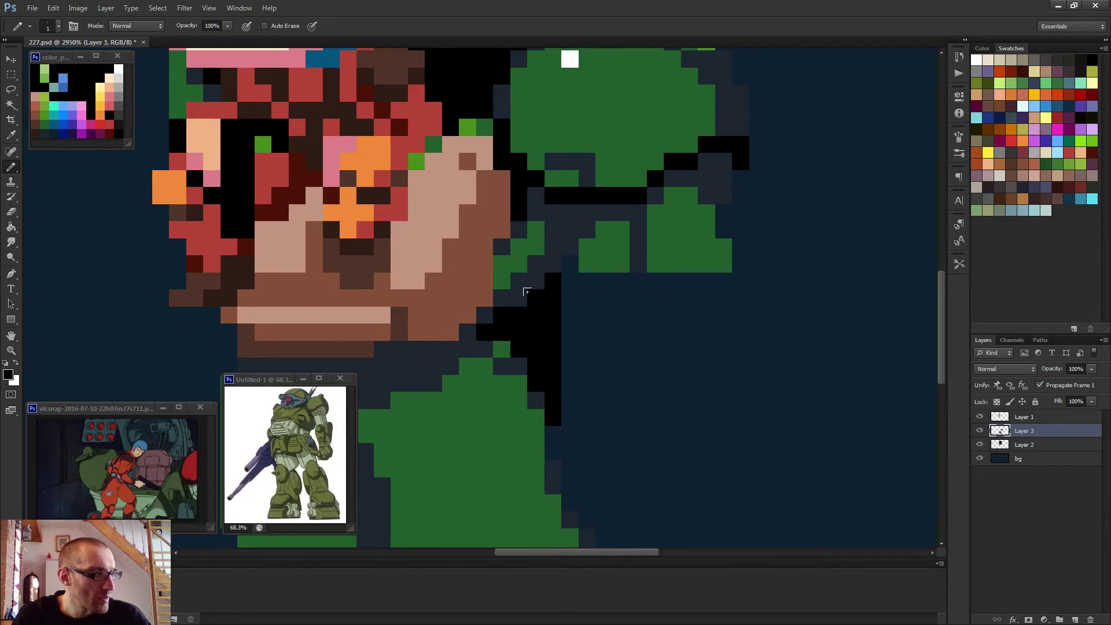
scroll(507, 349, down, 3)
scroll(474, 363, up, 3)
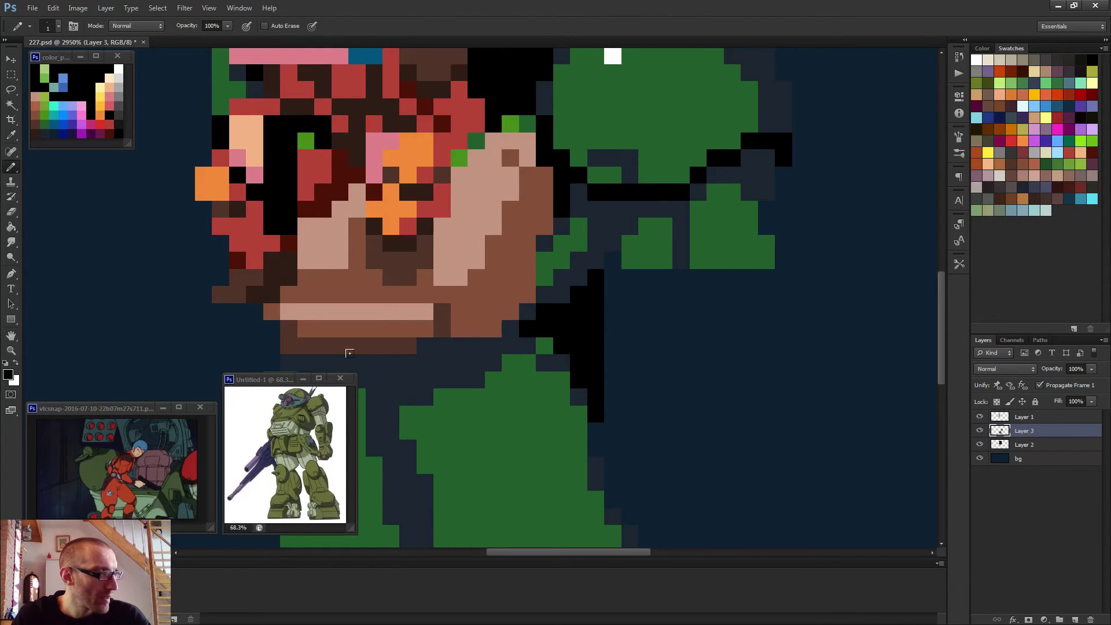
- Paint a stepped black shadow line along the underside of the seat, connecting it to the black hip area
drag(380, 362, 581, 340)
click(489, 341)
shift+click(609, 340)
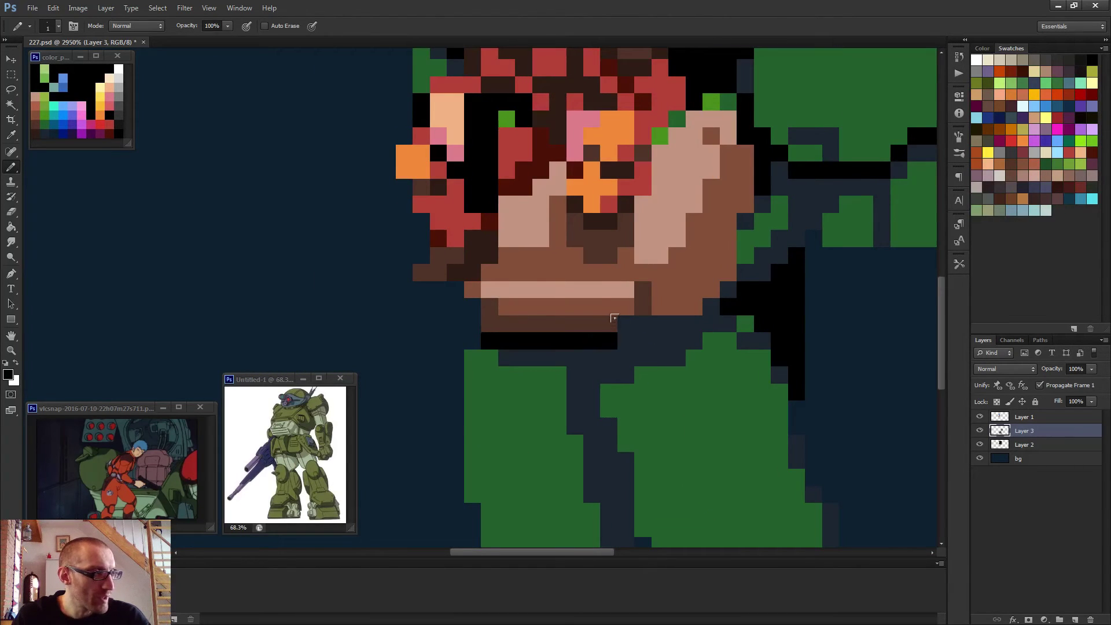
click(625, 324)
shift+click(728, 323)
click(710, 303)
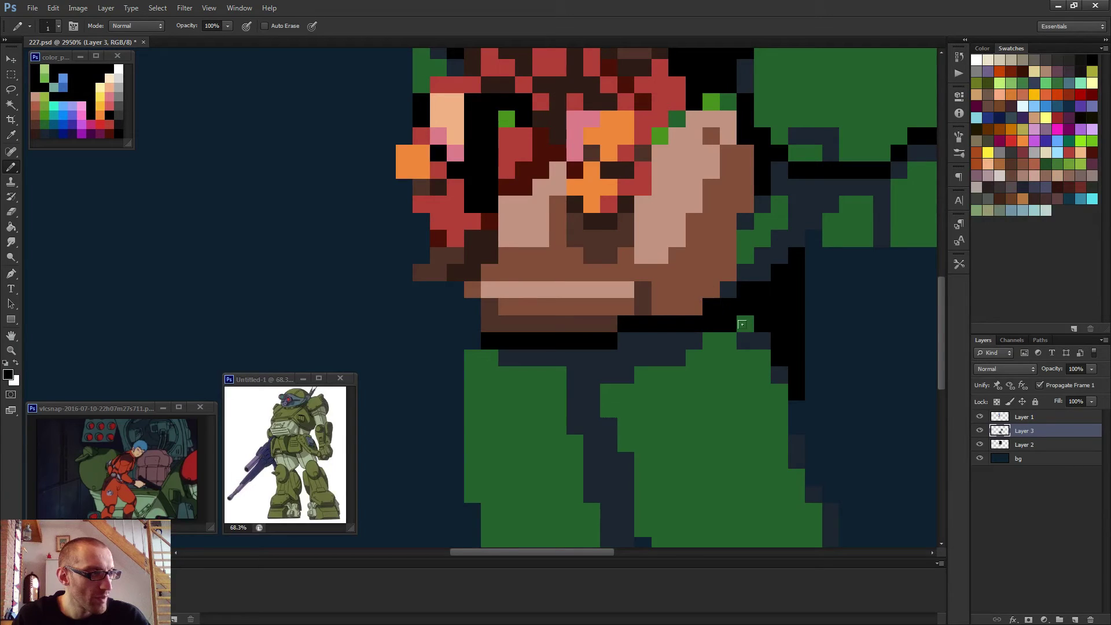
mouse_move(637, 328)
mouse_down()
mouse_move(576, 345)
mouse_move(613, 464)
mouse_move(608, 336)
mouse_up()
- Run a stepped black line down the gap between the two legs
mouse_move(636, 417)
mouse_down()
mouse_move(625, 441)
mouse_move(620, 382)
mouse_up()
click(620, 367)
click(603, 349)
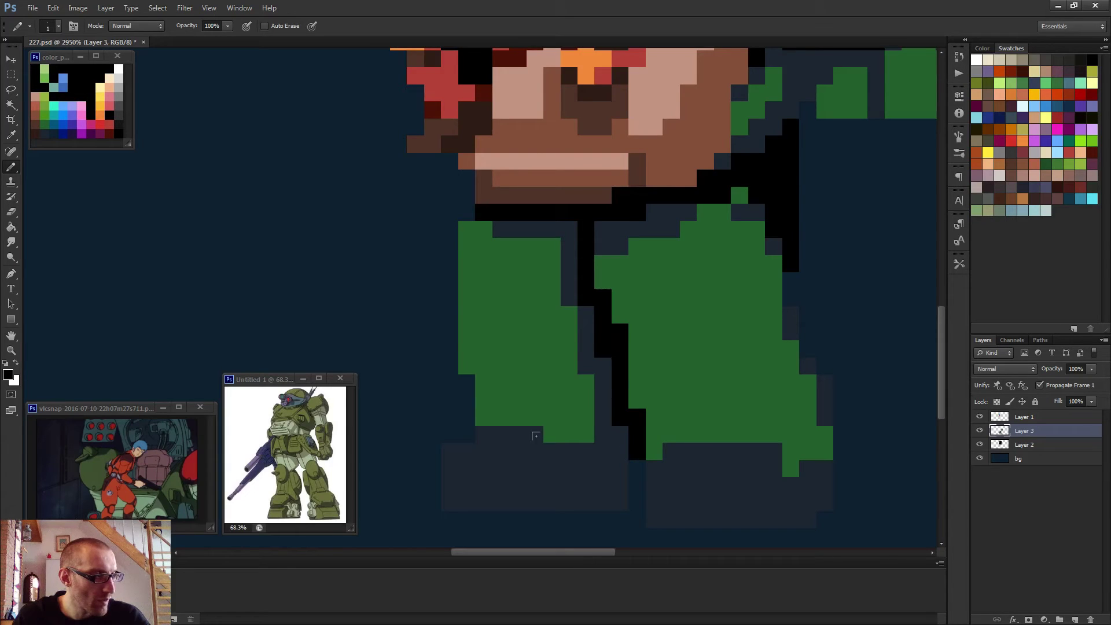
- Paint black shadow pixels under the left shin's lower right corner and along the right foot's outer edge and sole
mouse_move(547, 451)
mouse_down()
mouse_move(584, 452)
mouse_move(604, 434)
mouse_move(586, 469)
mouse_move(561, 454)
mouse_up()
drag(825, 468, 825, 504)
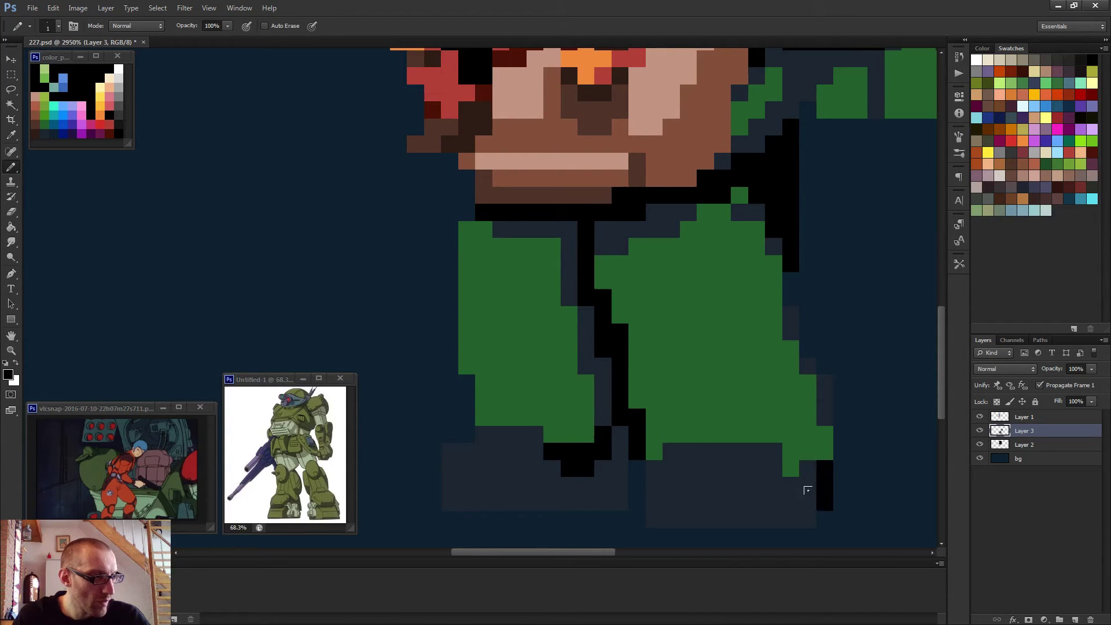
click(807, 520)
shift+click(654, 519)
click(807, 502)
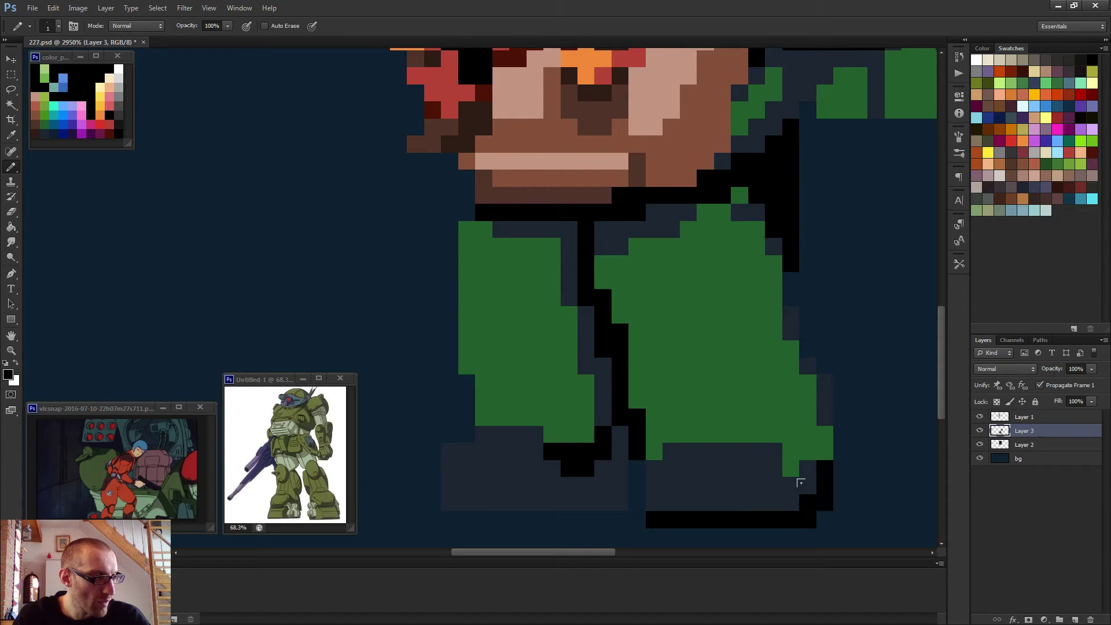
drag(808, 468, 808, 486)
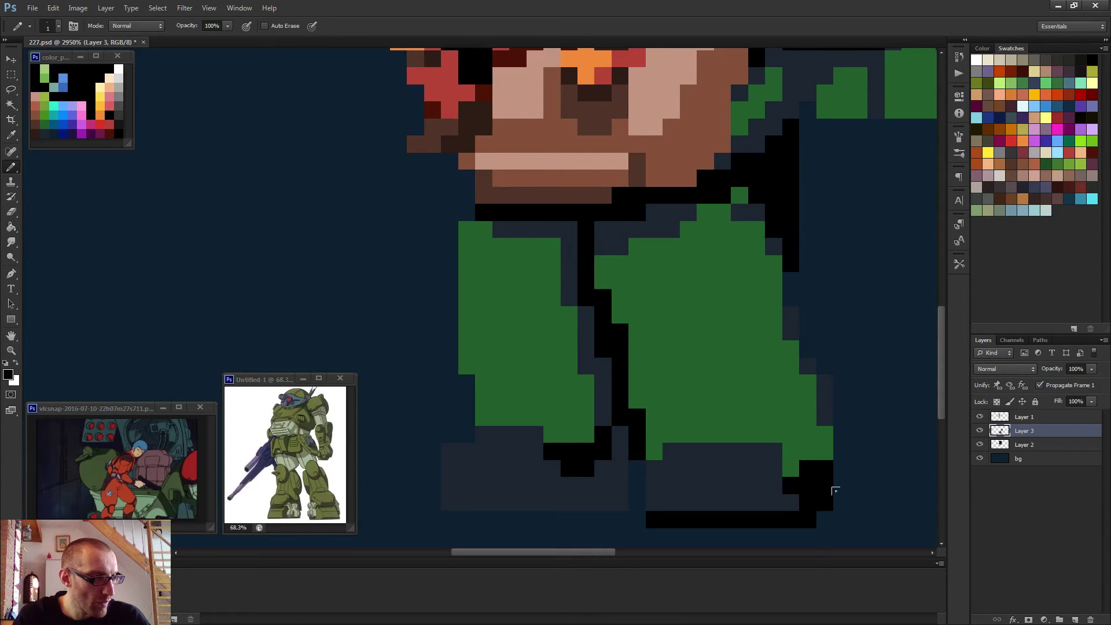
scroll(831, 489, down, 5)
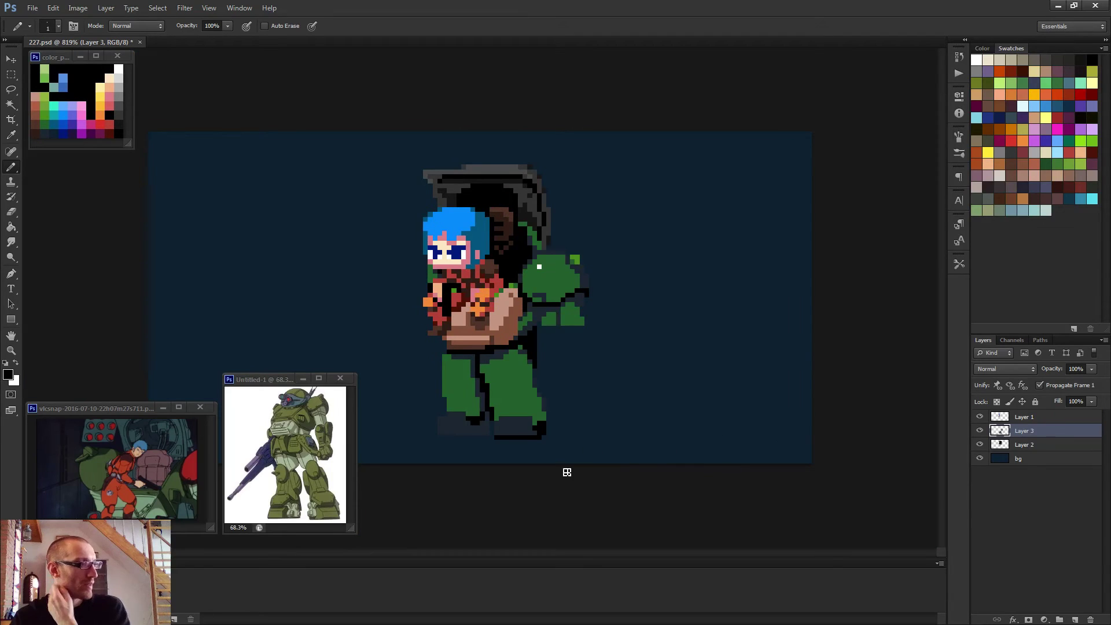
- Cover the right foot's black sole line with dark navy and trim the black shadow at the heel
scroll(565, 469, up, 2)
drag(498, 487, 560, 489)
alt+click(568, 481)
click(558, 486)
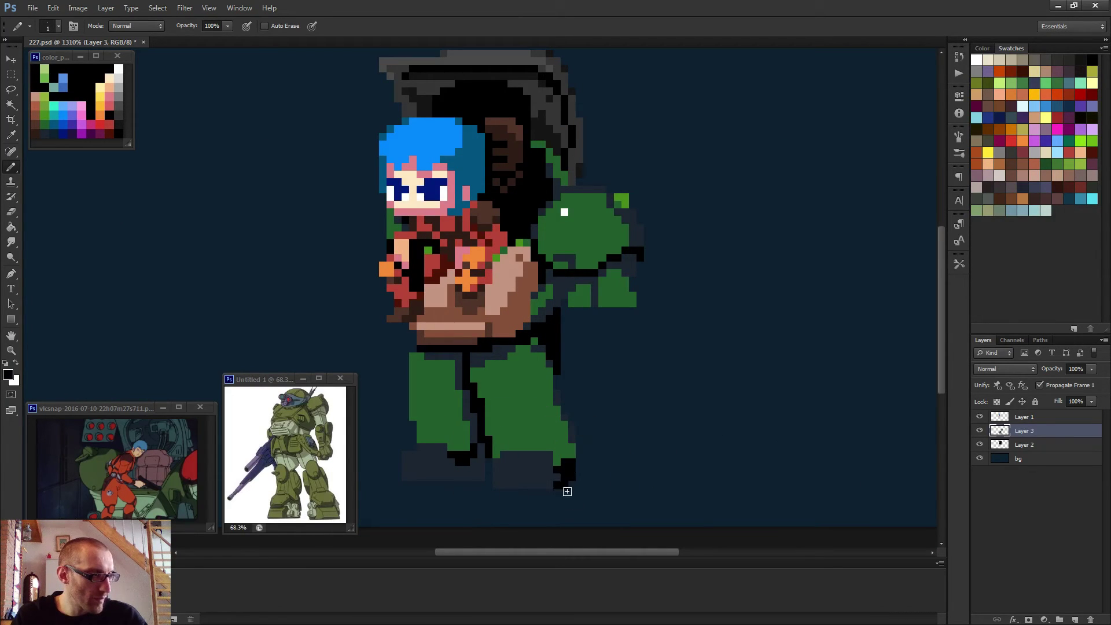
alt+click(547, 479)
click(560, 485)
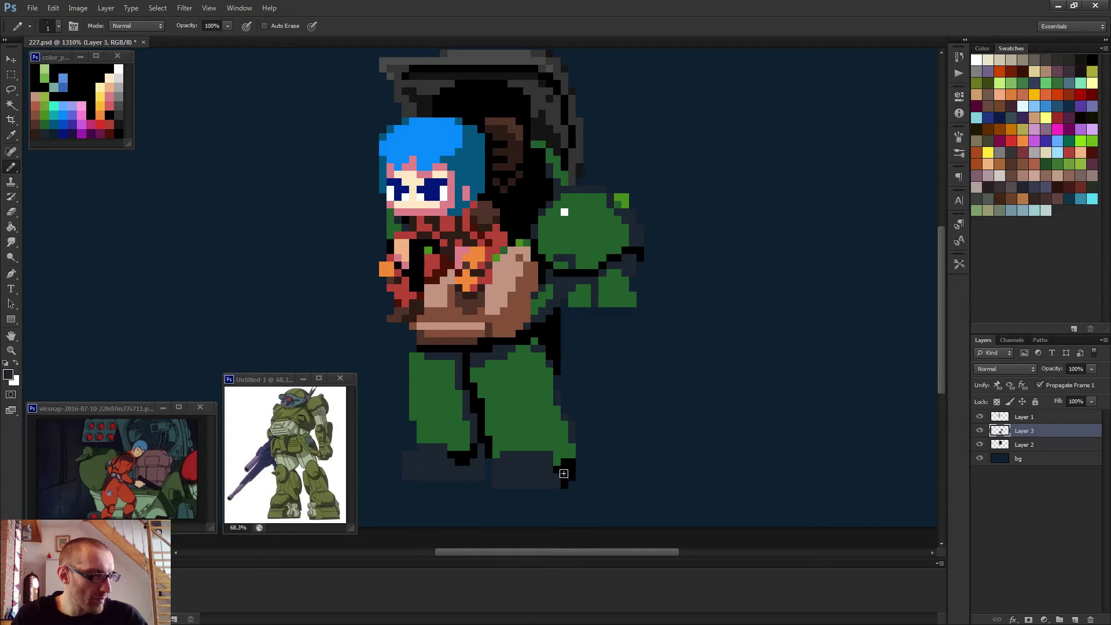
alt+click(555, 449)
scroll(575, 461, down, 2)
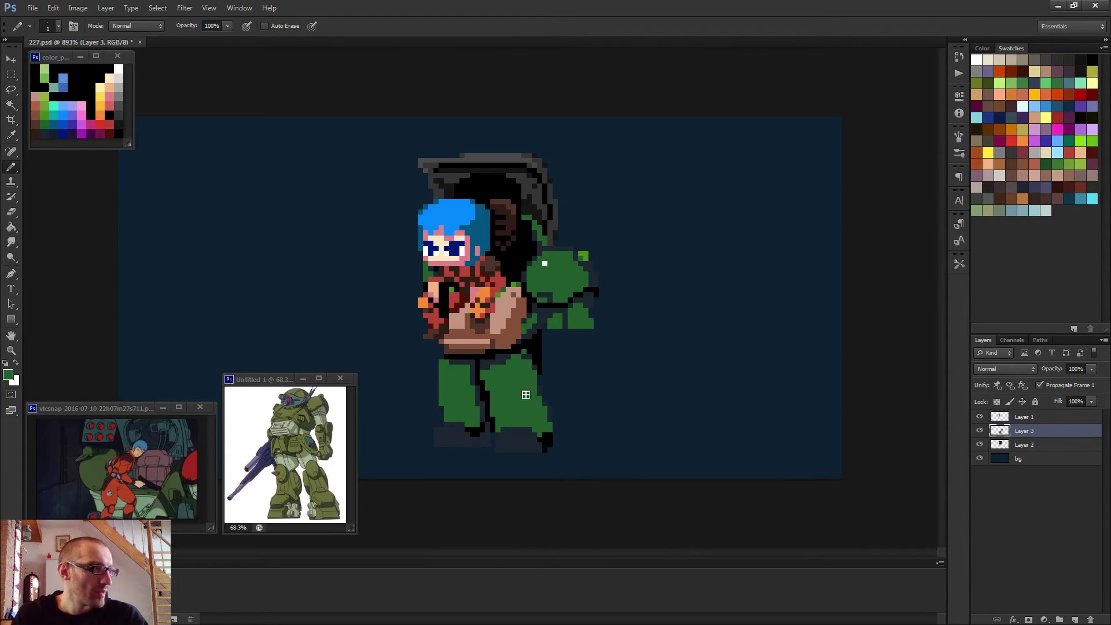
- Add a stepped dark navy shadow down the right leg's inner edge, beside the black gap between the legs
scroll(498, 385, up, 3)
alt+click(458, 426)
mouse_move(464, 367)
mouse_down()
mouse_move(496, 485)
mouse_move(494, 476)
mouse_up()
alt+click(513, 481)
alt+click(596, 506)
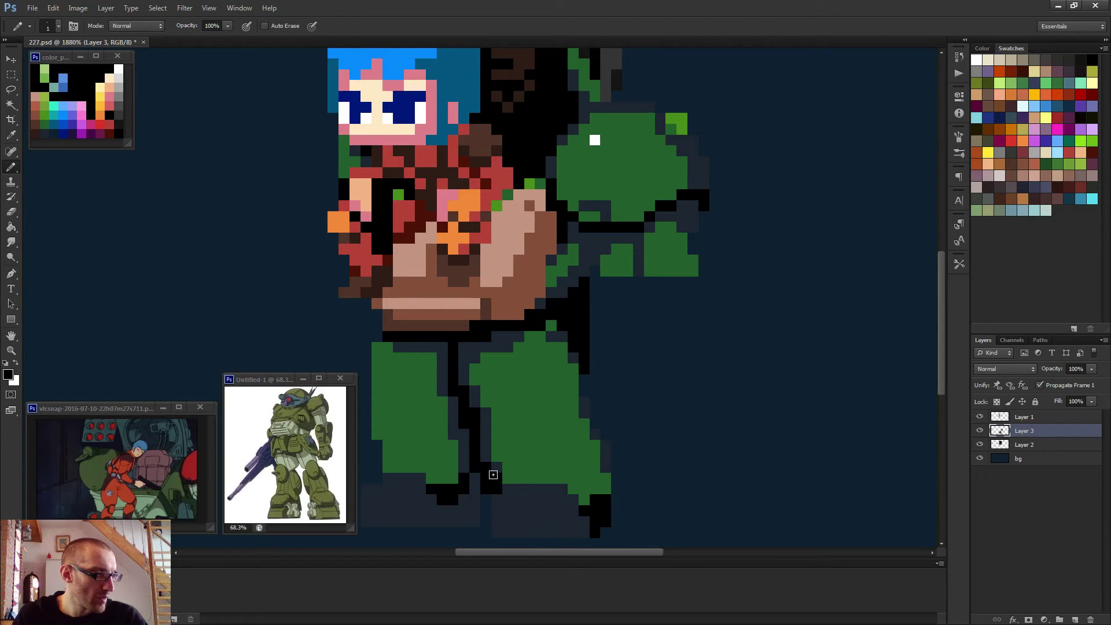
scroll(491, 472, down, 2)
alt+click(518, 430)
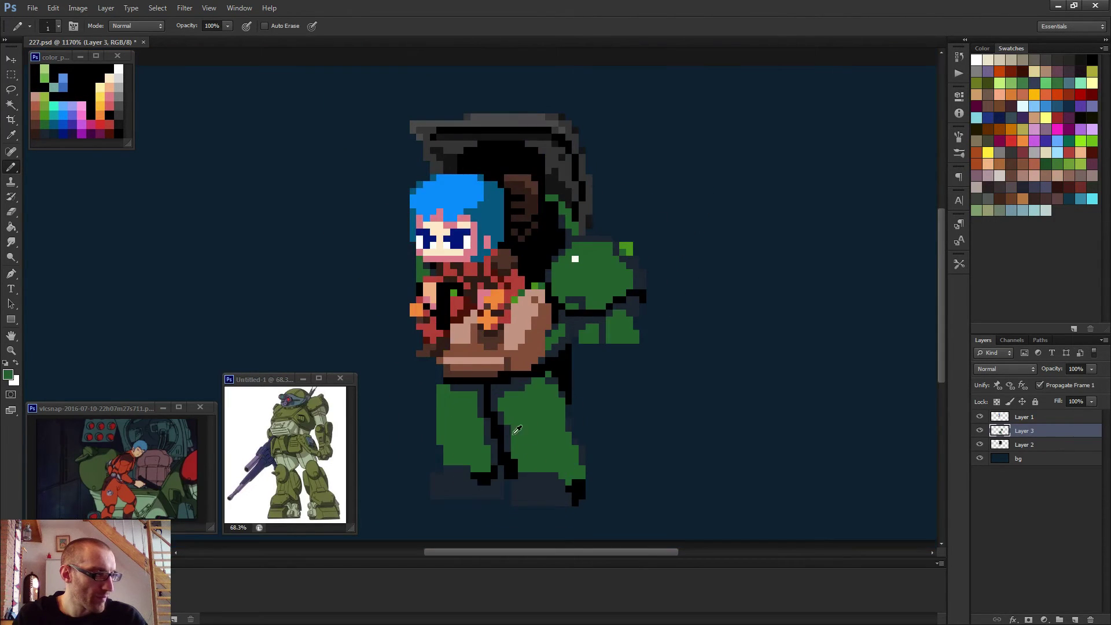
scroll(552, 452, down, 2)
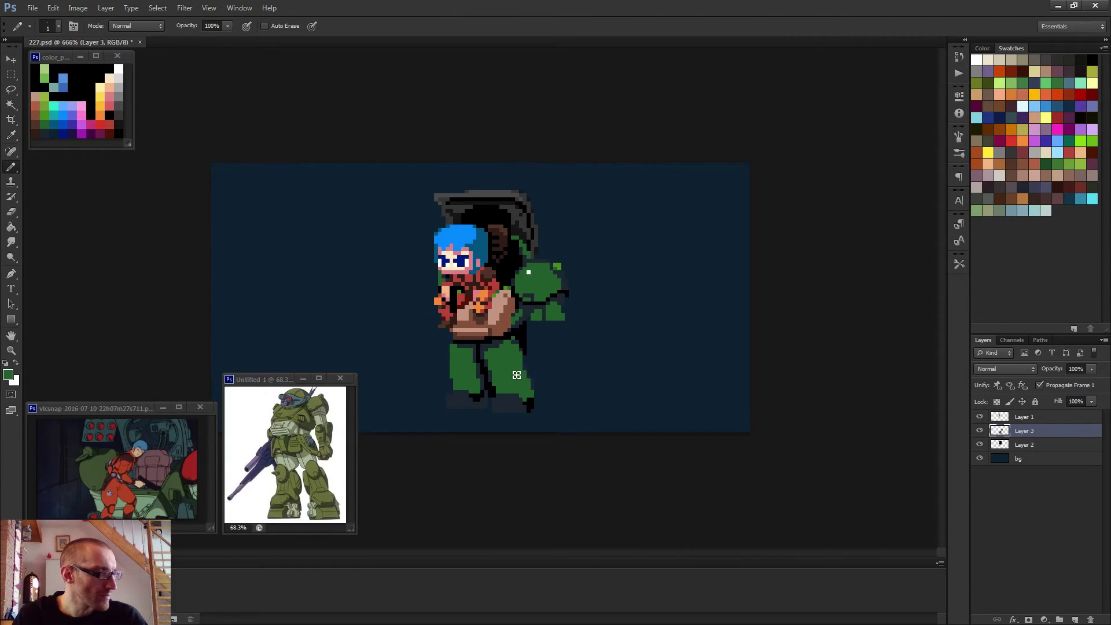
- Sample the light green of the shoulder highlight and merge Layer 3 down into Layer 2
scroll(517, 375, up, 3)
alt+click(650, 184)
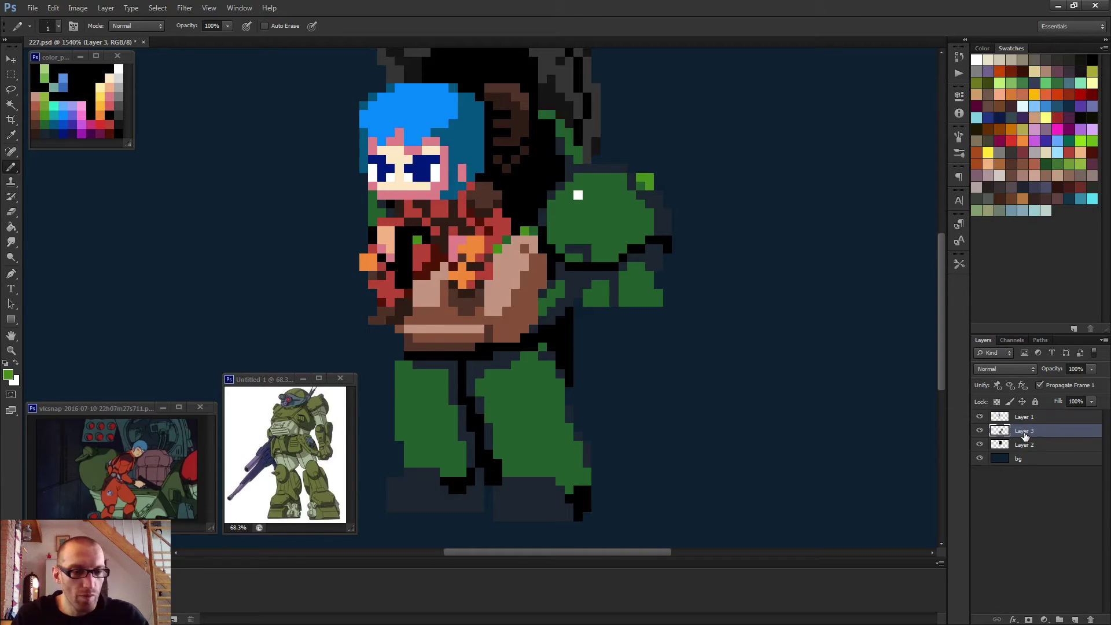
key(ctrl+e)
click(980, 431)
click(980, 431)
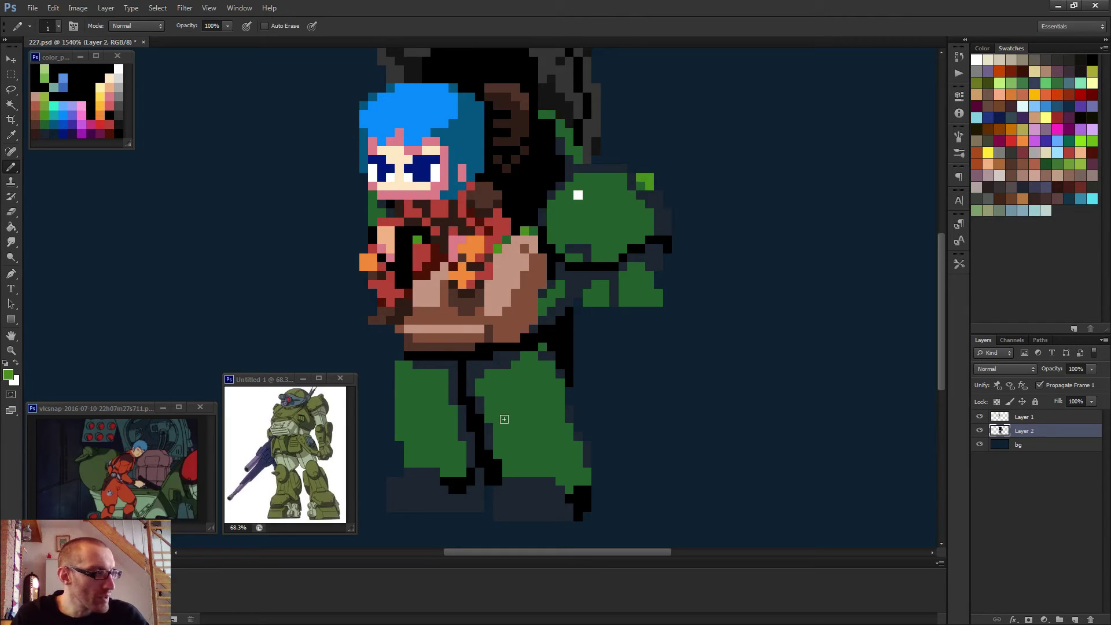
- Try painting round light green highlights on both knees with a larger pencil tip
alt+drag(508, 421, 536, 424)
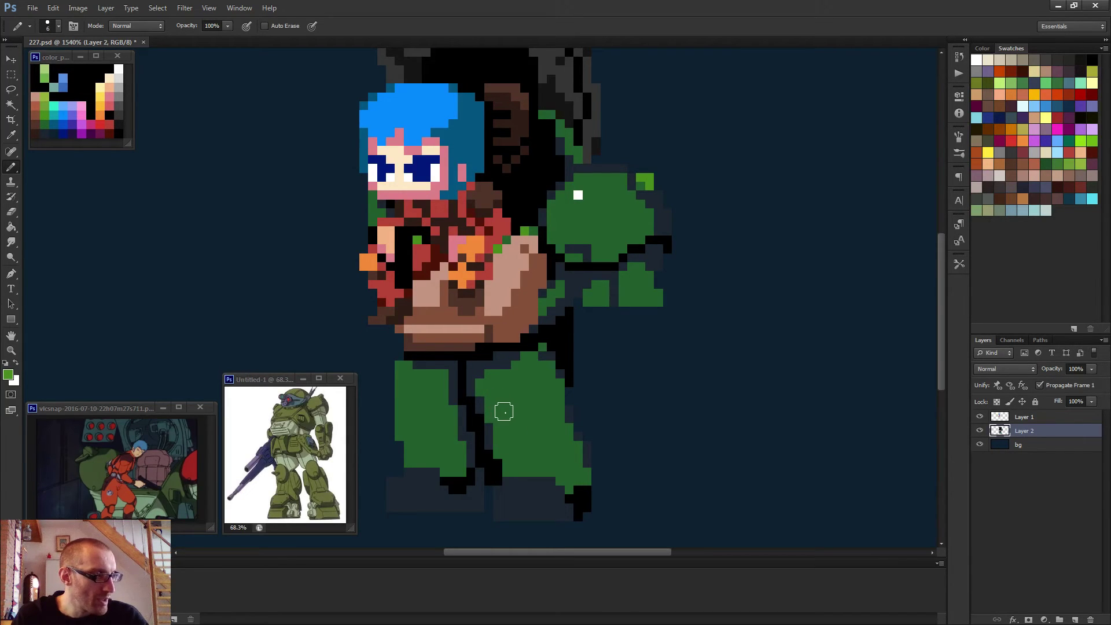
click(507, 428)
click(403, 404)
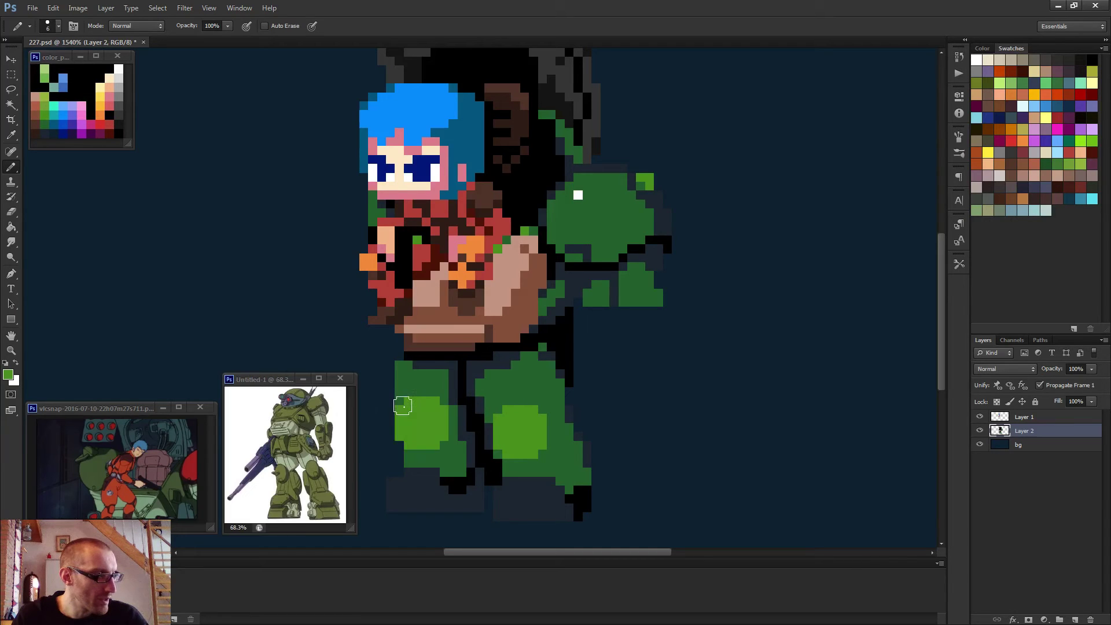
alt+drag(530, 424, 509, 424)
scroll(563, 437, down, 3)
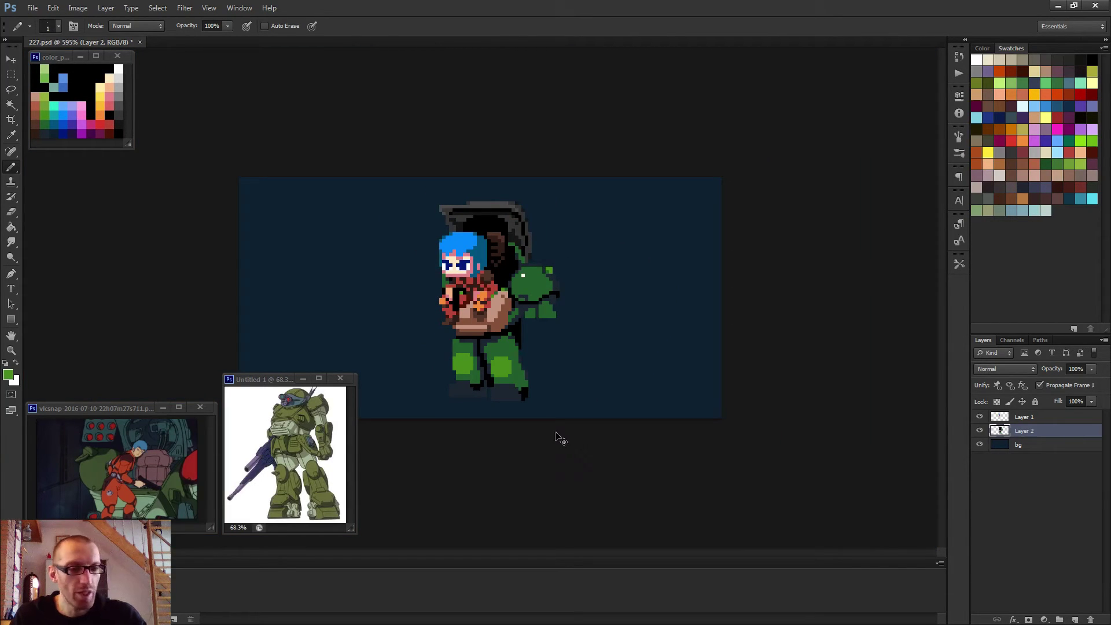
scroll(530, 402, up, 4)
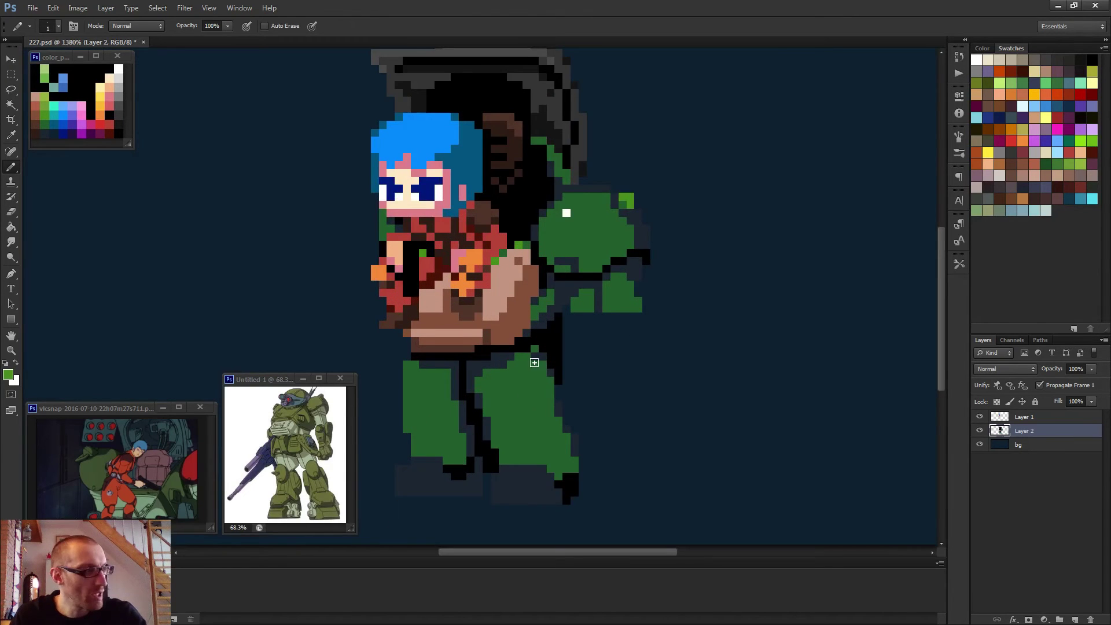
scroll(530, 388, down, 2)
- Replace the left foot's lower black shadow with dark navy, then draw a black vertical line and a short base line on the foot
scroll(482, 457, up, 3)
alt+click(461, 466)
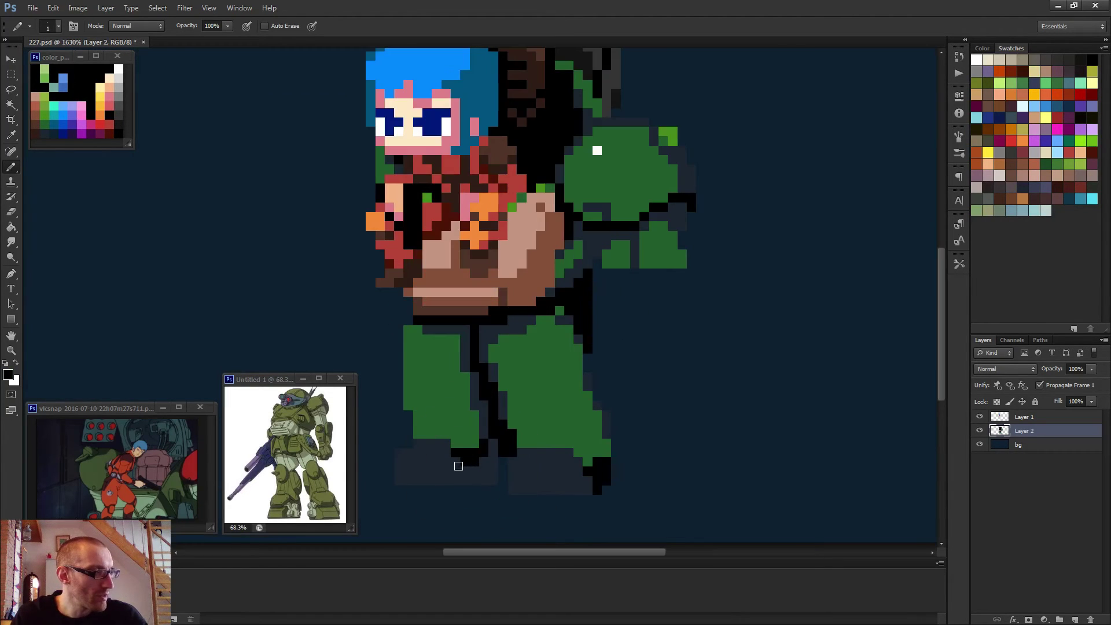
click(455, 470)
alt+click(479, 476)
drag(456, 465, 476, 462)
click(453, 468)
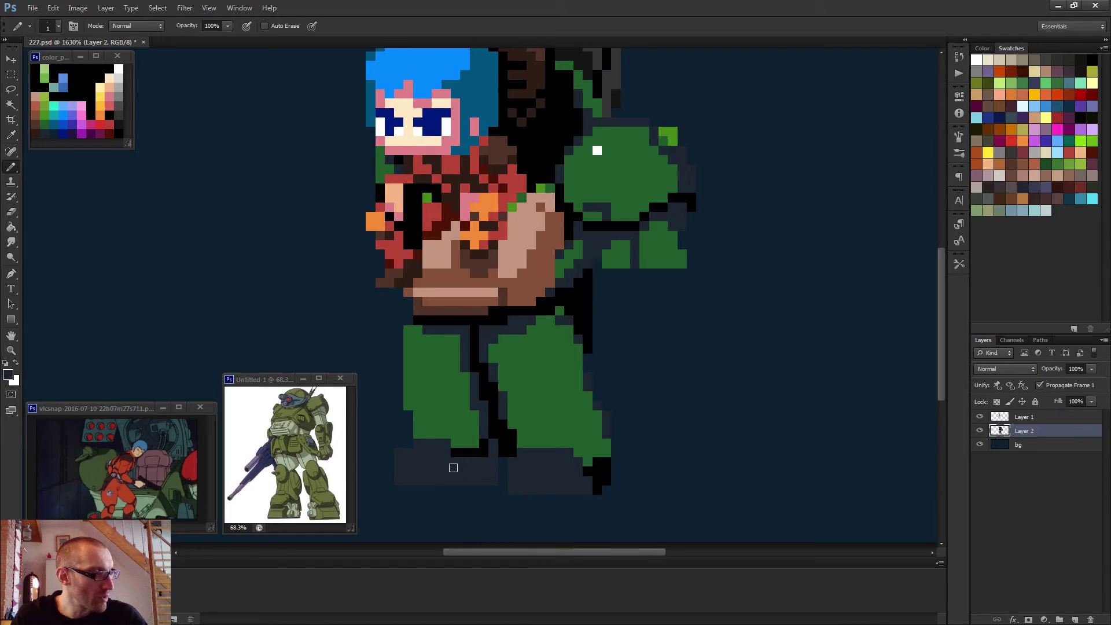
alt+click(488, 450)
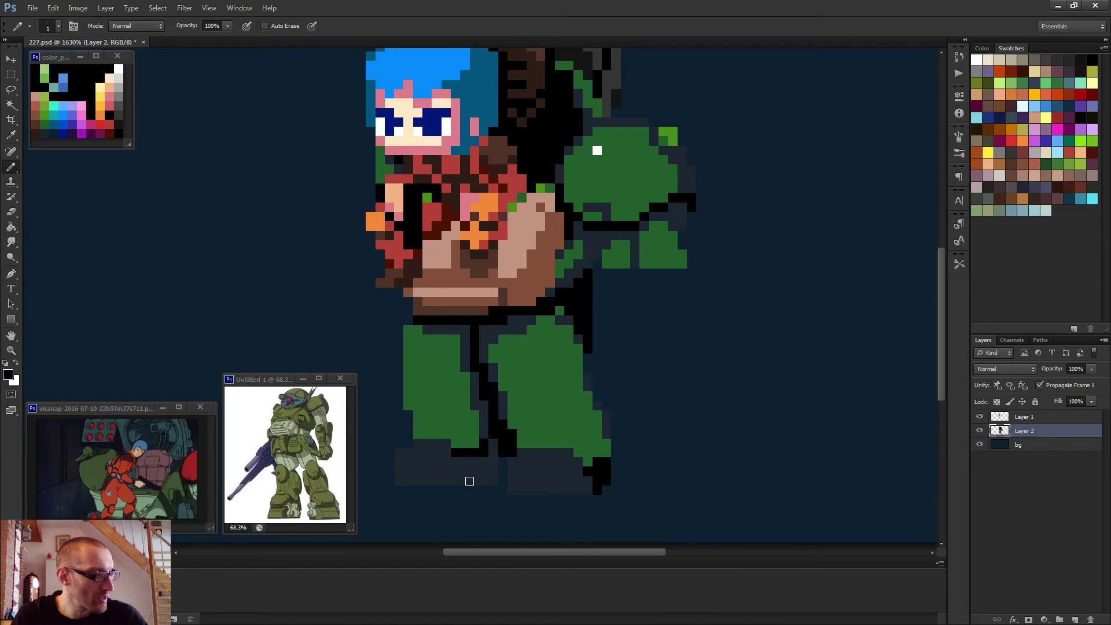
mouse_move(470, 482)
mouse_down()
mouse_move(481, 479)
mouse_move(474, 462)
mouse_up()
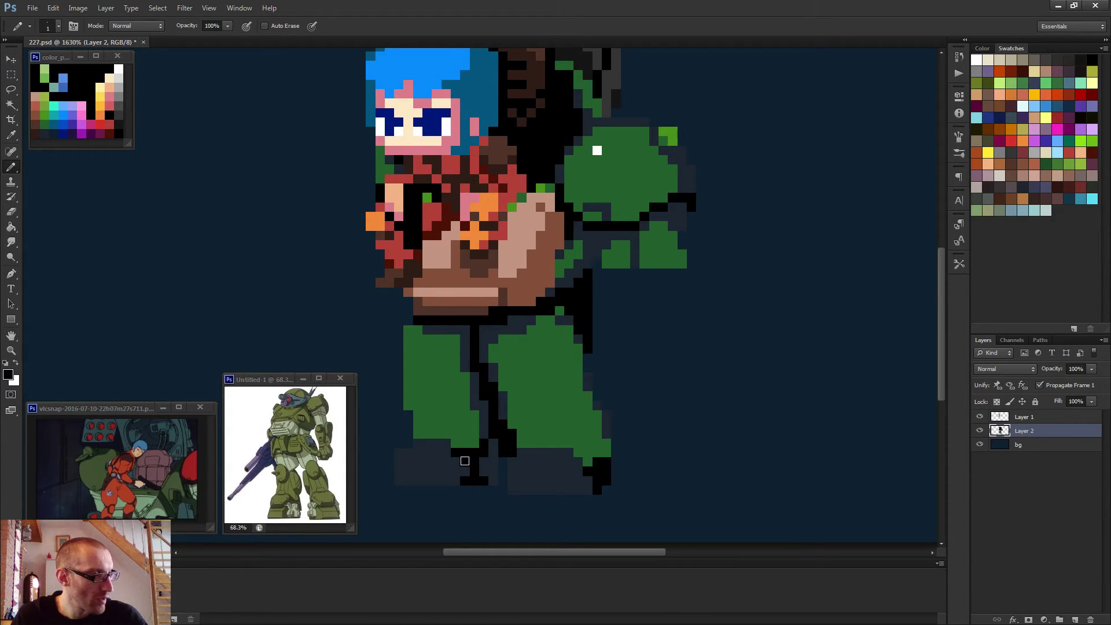
scroll(483, 468, down, 6)
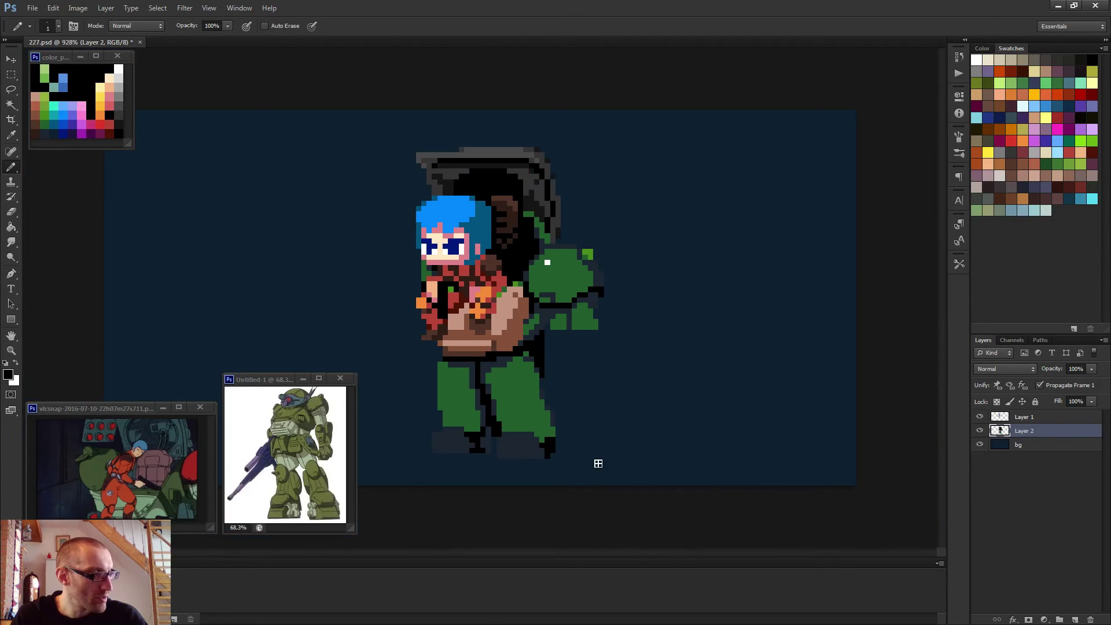
- Reshape the right foot's heel shadow with dark navy and black pixels into a narrow black line with a short base
scroll(579, 472, up, 7)
alt+click(552, 495)
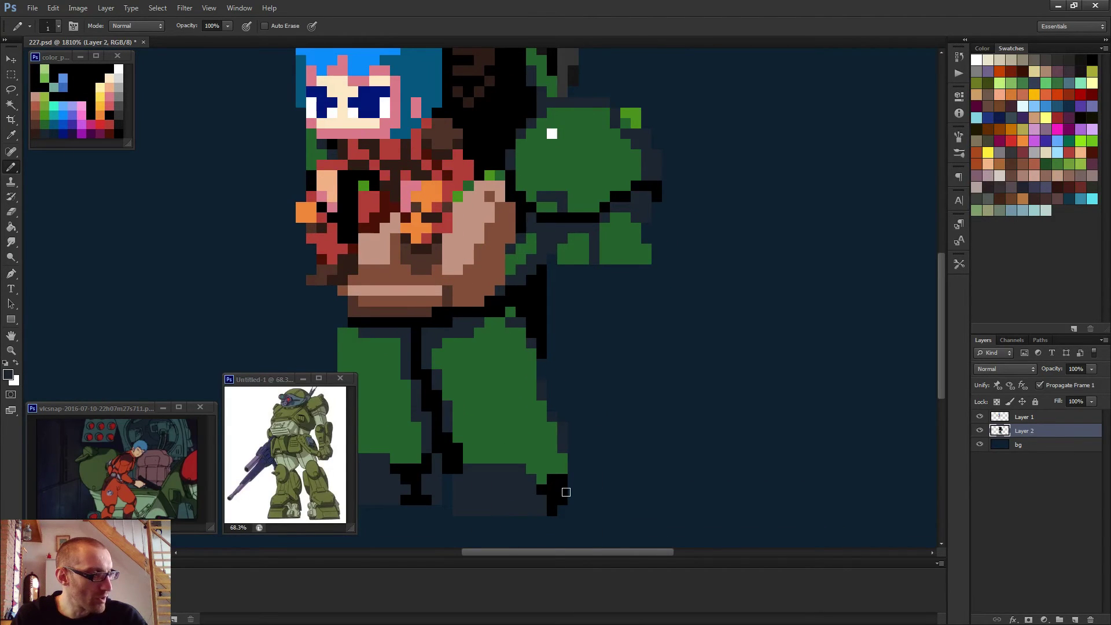
alt+click(554, 494)
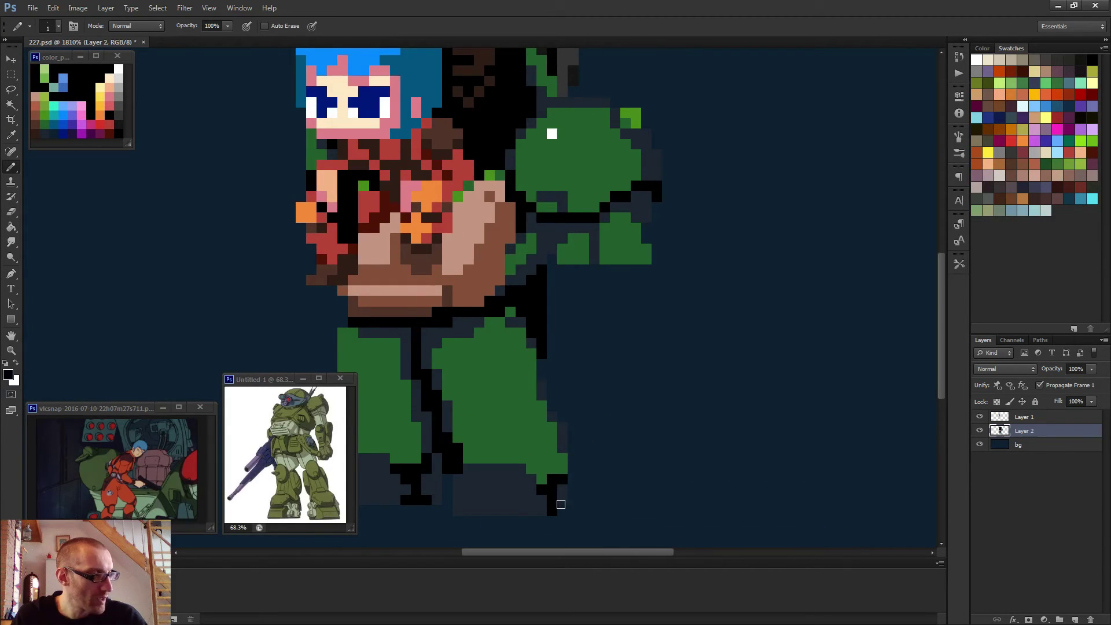
click(565, 500)
alt+click(560, 490)
click(562, 479)
alt+click(555, 490)
scroll(566, 476, down, 5)
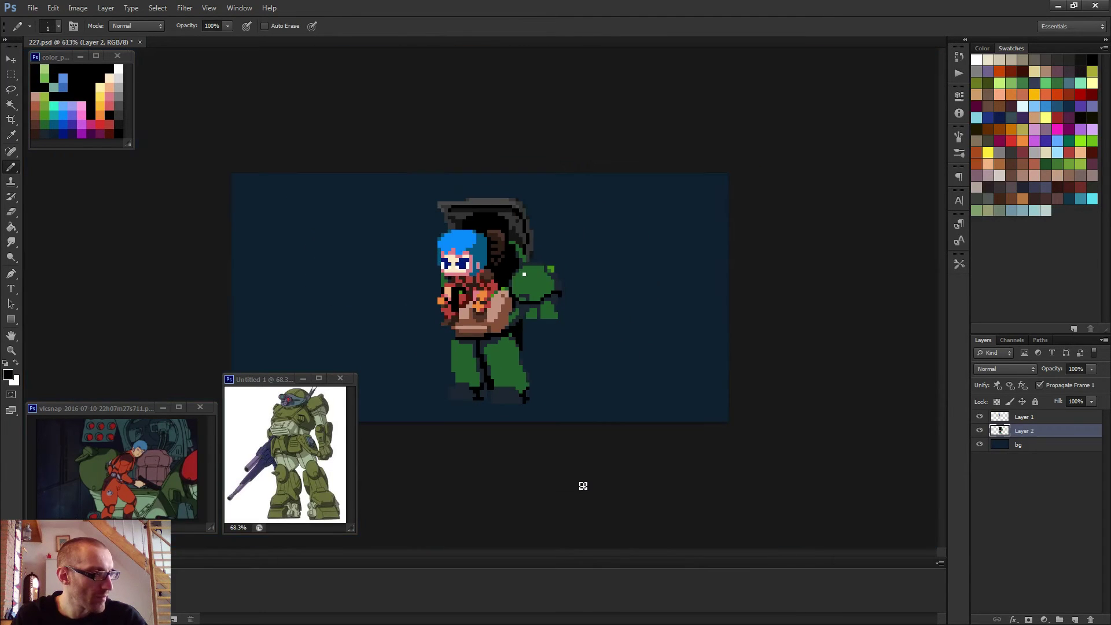
- Carve a black notch into the right leg's outer edge behind the knee and shade its inside with dark navy
scroll(495, 327, up, 5)
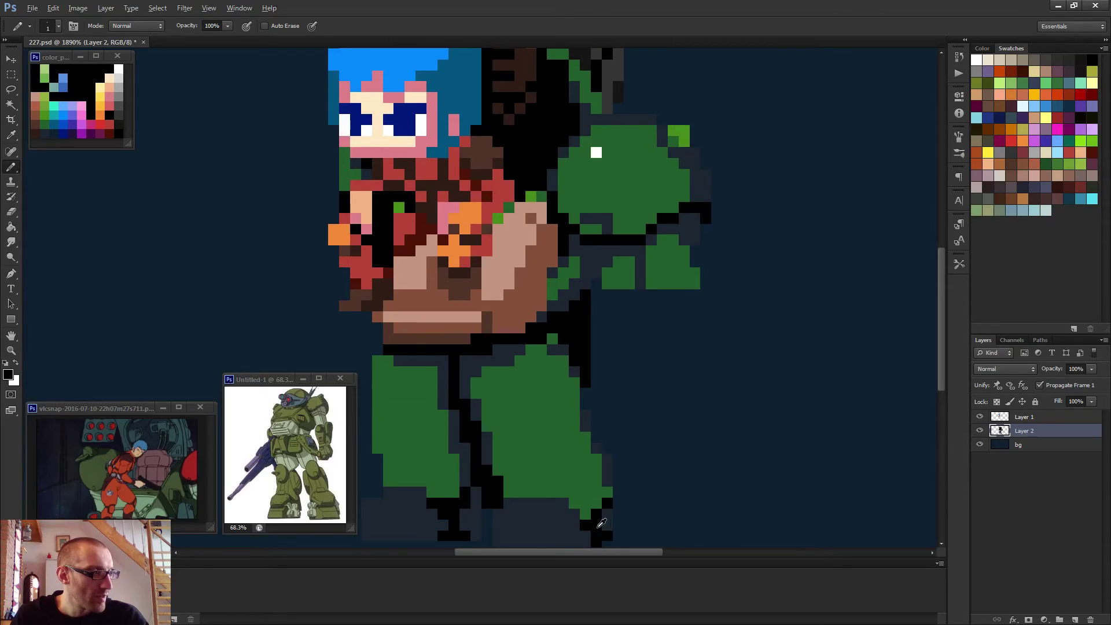
mouse_move(569, 405)
mouse_down()
mouse_move(557, 433)
mouse_move(549, 420)
mouse_move(582, 438)
mouse_up()
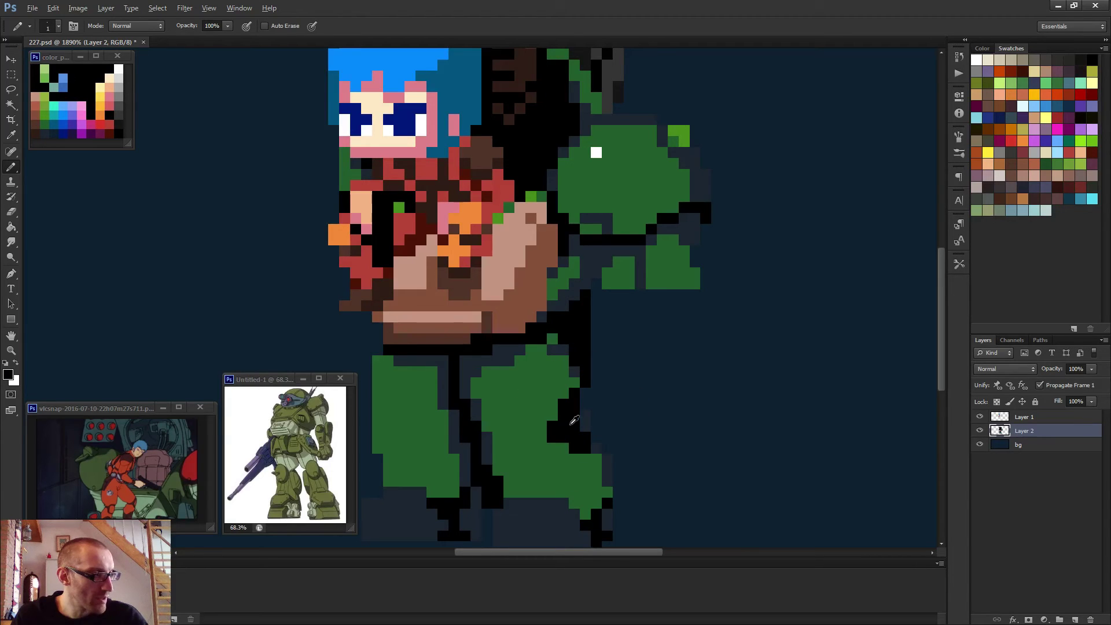
alt+click(586, 417)
drag(576, 411, 565, 427)
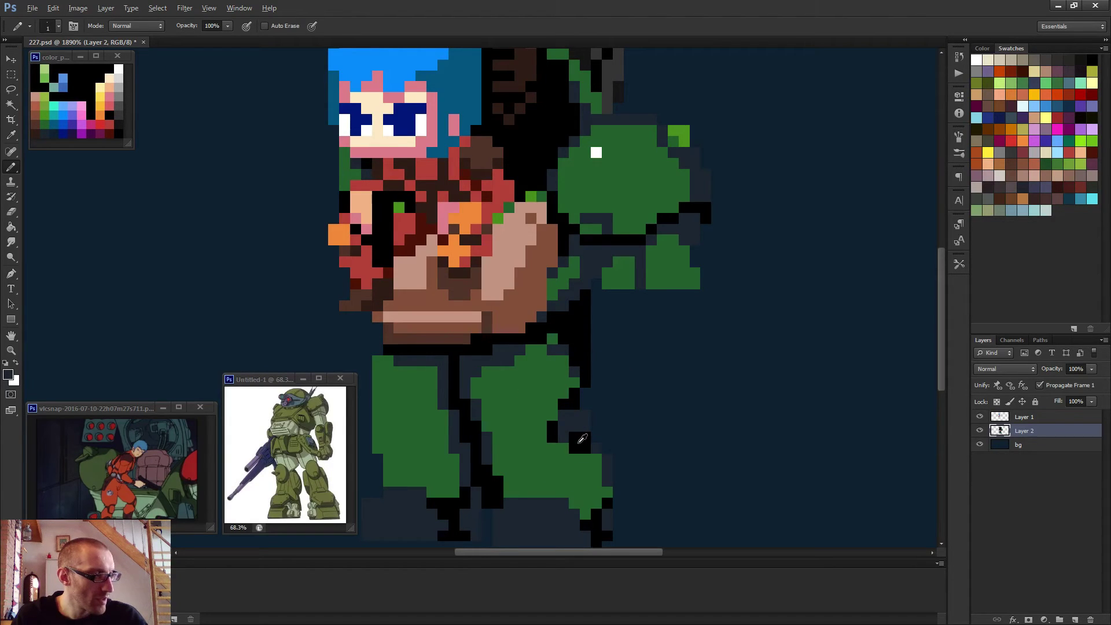
alt+click(568, 422)
click(573, 430)
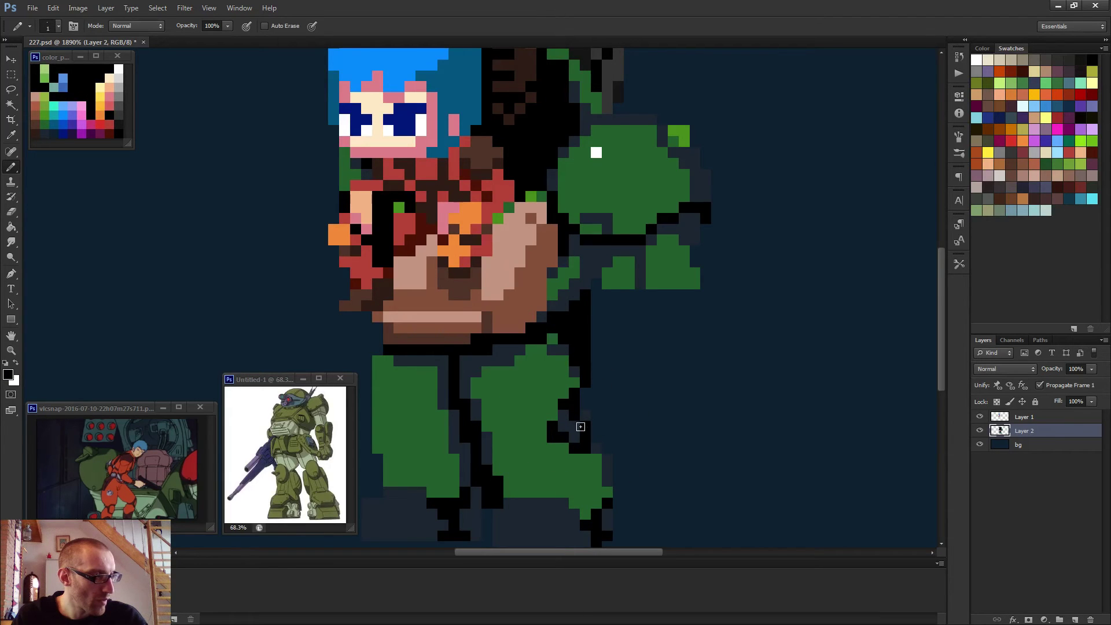
scroll(586, 415, down, 3)
scroll(492, 414, up, 4)
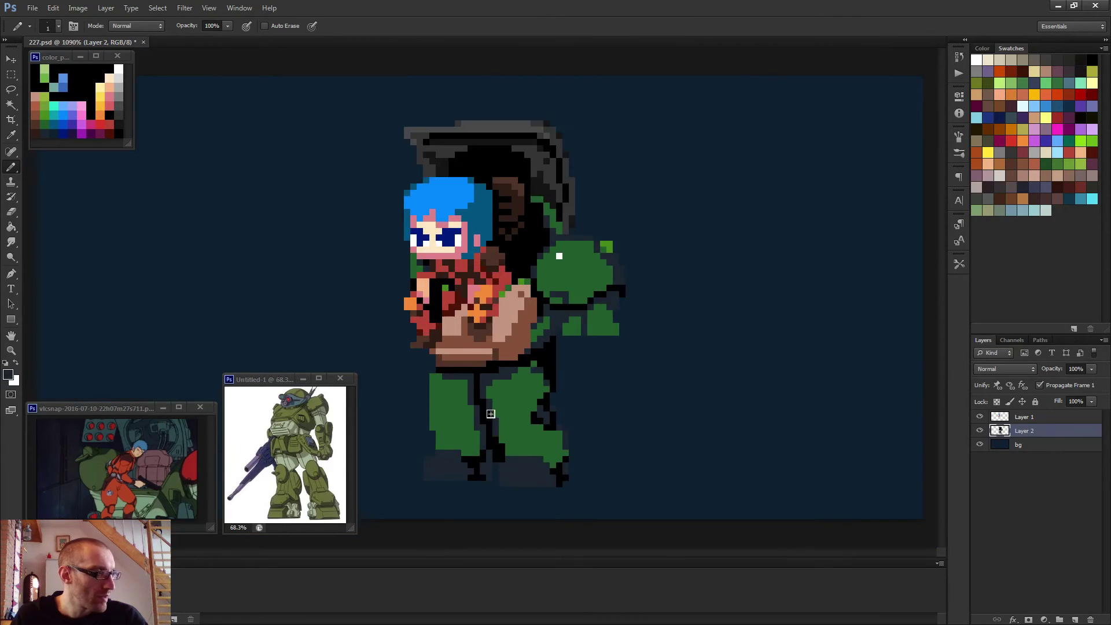
- Draw a curved dark navy line under the right knee to separate it from the shin, cleaning it up with green
scroll(554, 438, up, 1)
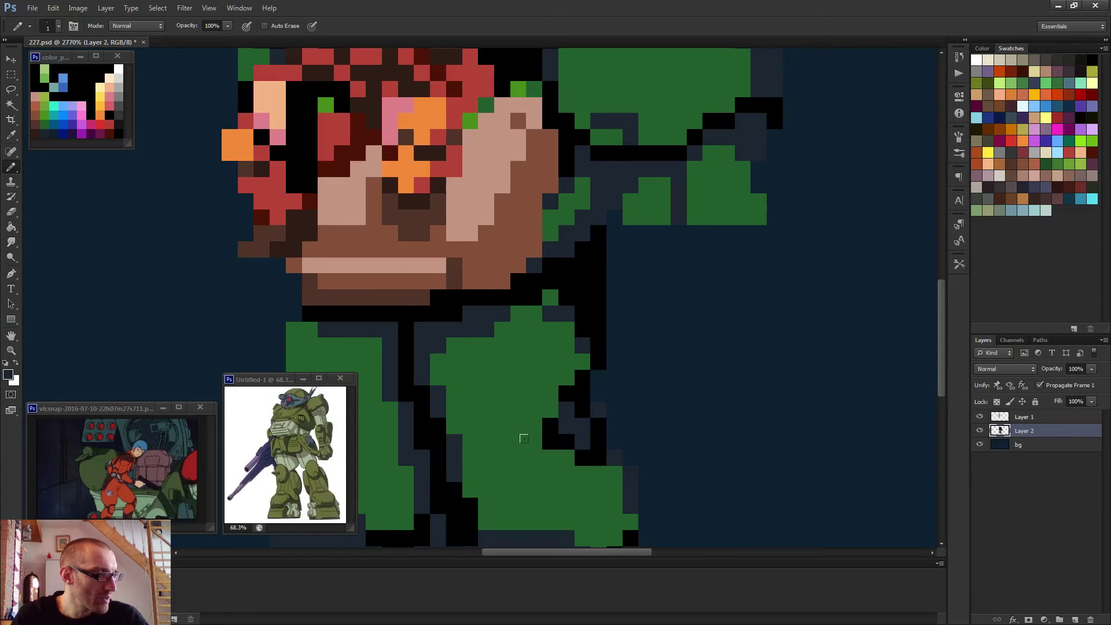
mouse_move(534, 441)
mouse_down()
mouse_move(508, 457)
mouse_move(470, 458)
mouse_up()
alt+click(513, 457)
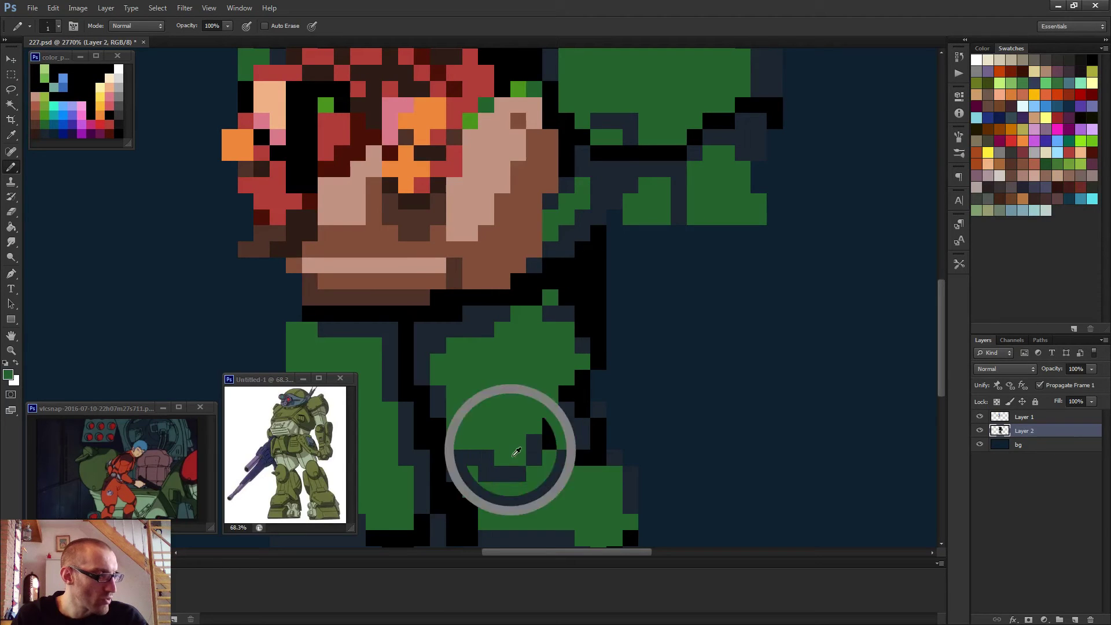
scroll(517, 451, down, 8)
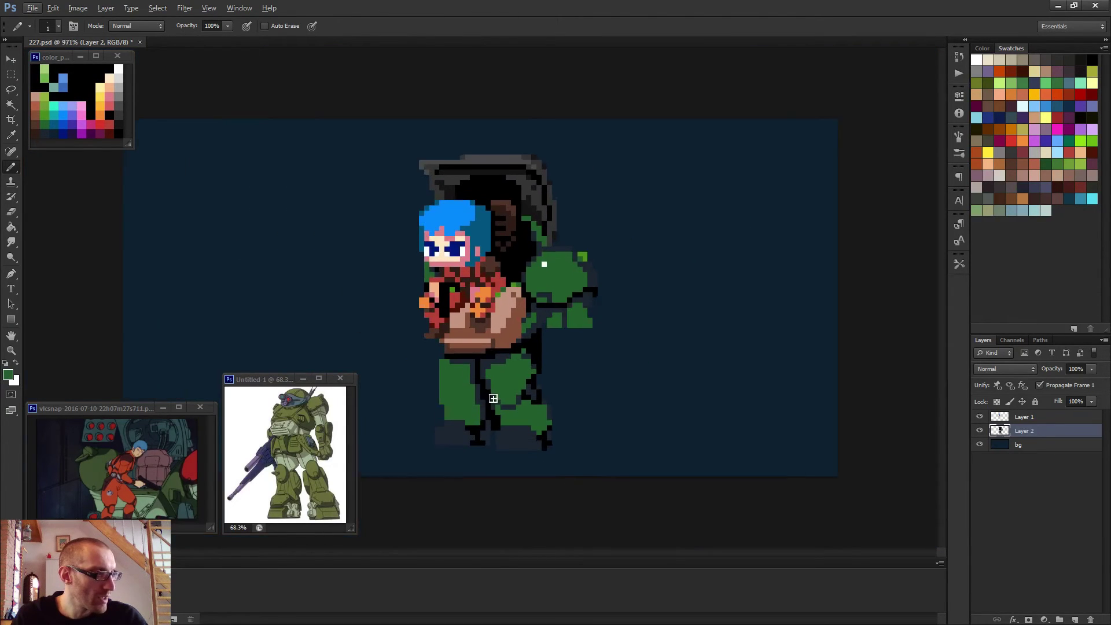
- Draw a stepped dark navy line down the right leg from the thigh's top to the knee, dividing off its inner side
scroll(532, 412, up, 4)
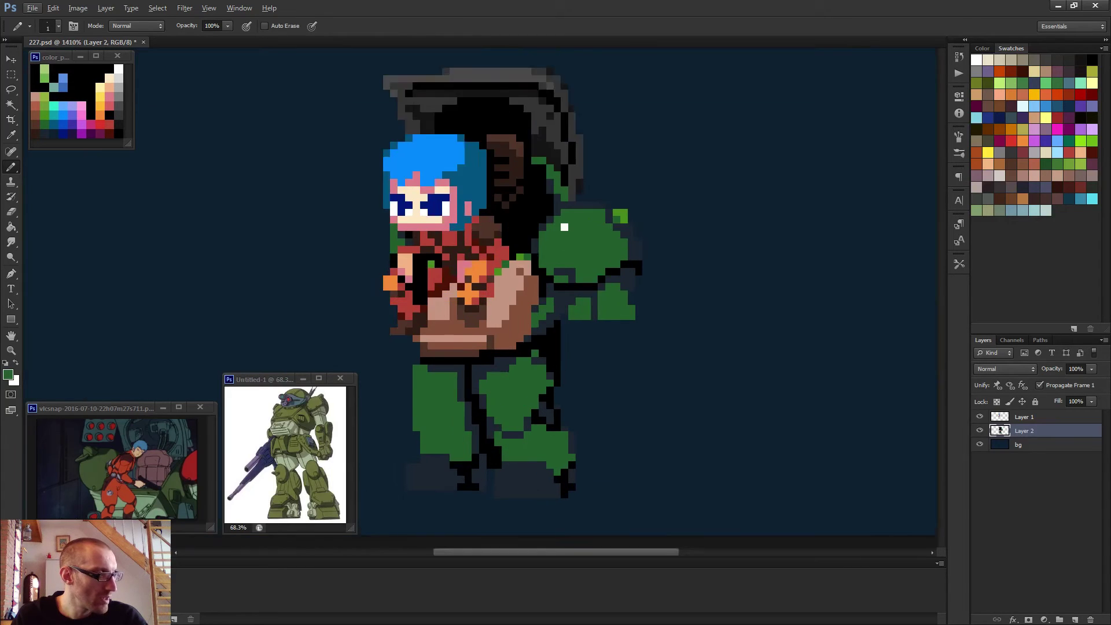
scroll(509, 444, up, 6)
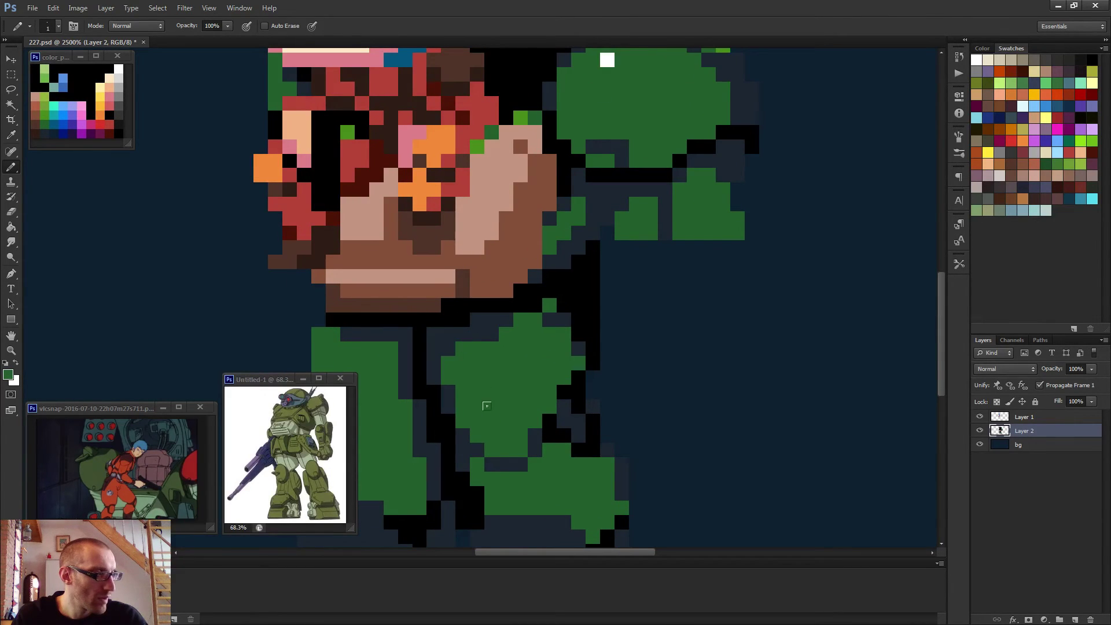
alt+click(479, 334)
click(470, 342)
shift+click(485, 426)
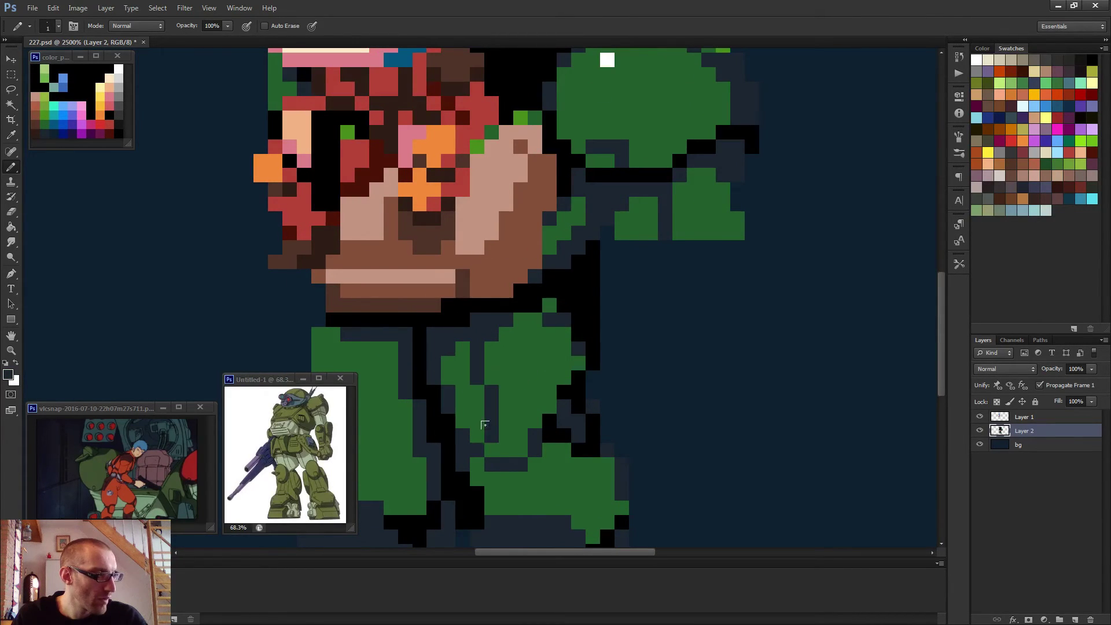
- Remove the dark navy dividing line inside the right thigh, making the thigh one solid green shape
click(517, 414)
shift+click(508, 325)
scroll(578, 409, down, 6)
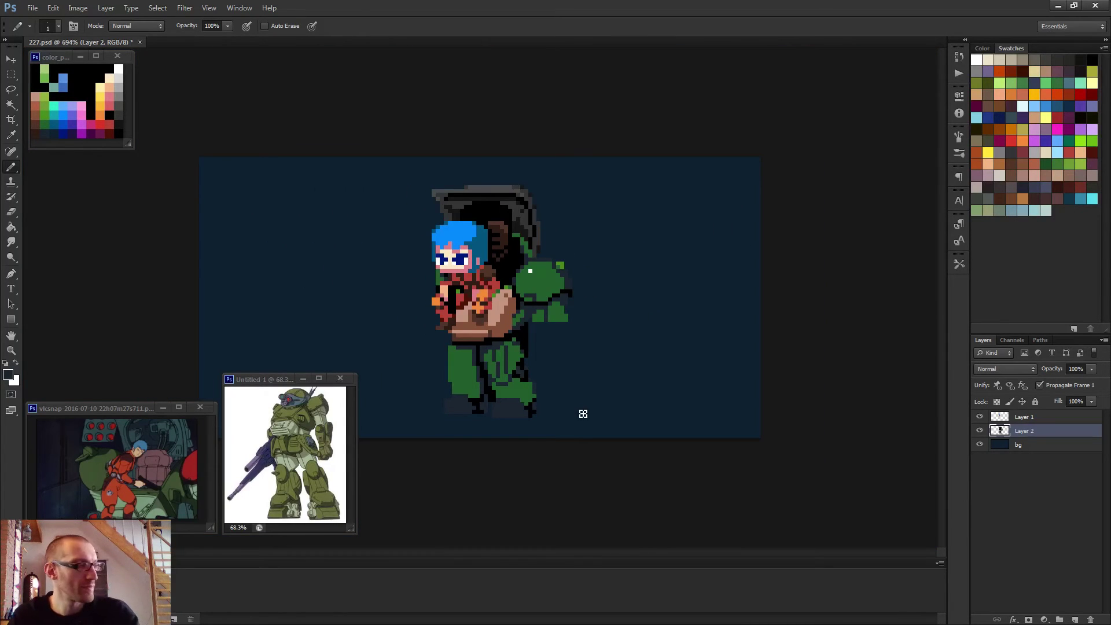
scroll(578, 414, up, 4)
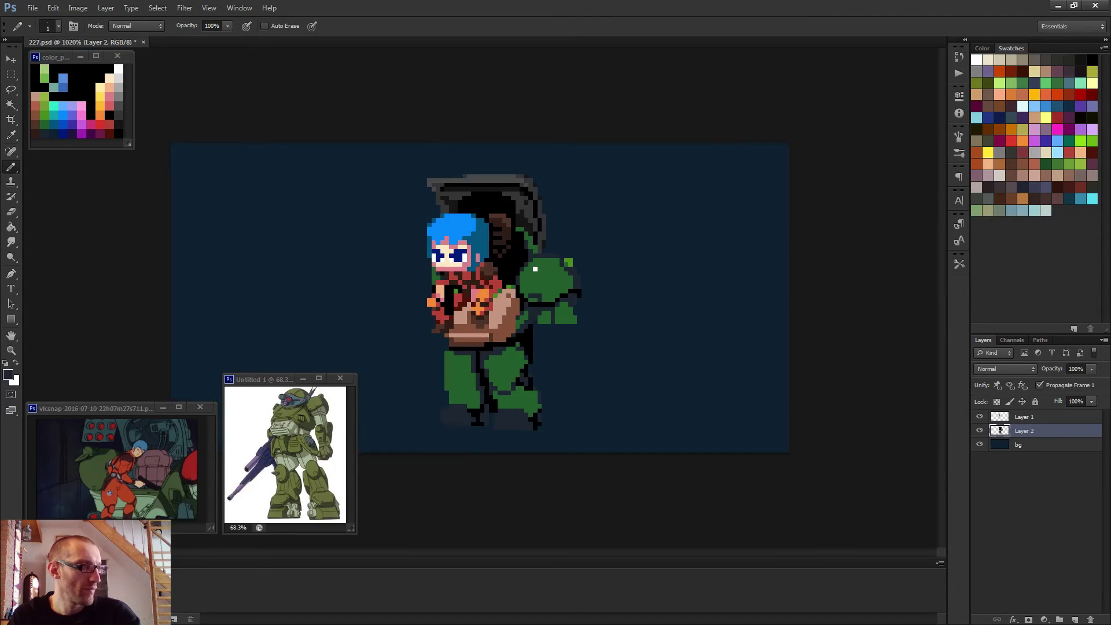
- Separate the left knee from the shin with a dark navy line and add black pixels behind the knee
mouse_move(405, 436)
mouse_down()
mouse_move(543, 422)
mouse_move(537, 444)
mouse_move(504, 433)
mouse_move(558, 439)
mouse_move(568, 402)
mouse_move(583, 413)
mouse_move(558, 411)
mouse_up()
click(574, 404)
alt+click(599, 407)
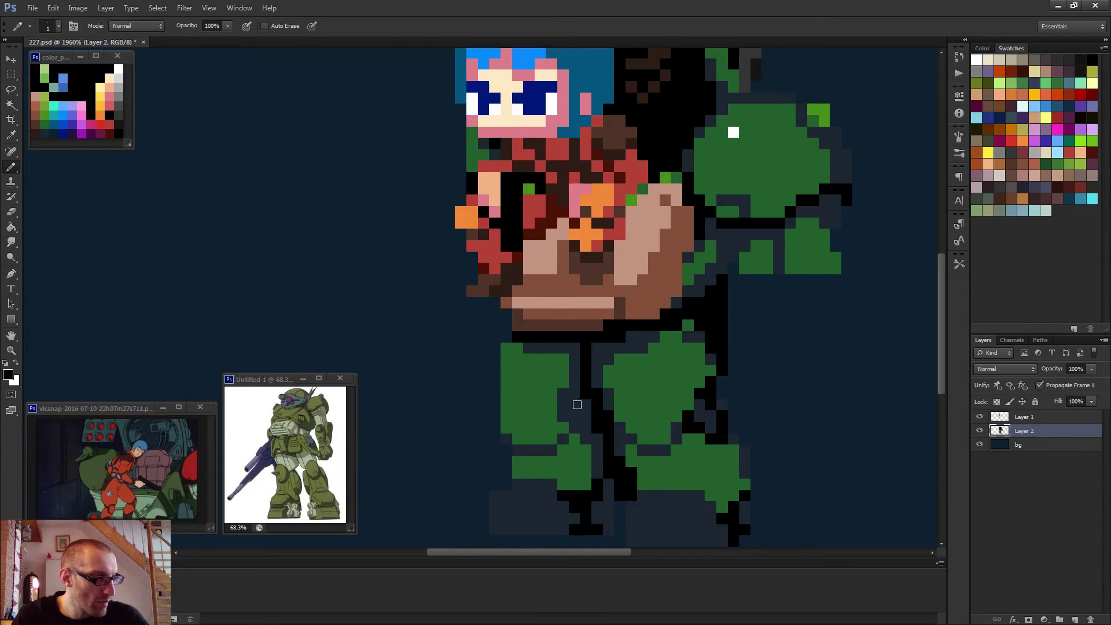
click(572, 413)
click(572, 404)
- Using the shoulder's bright green, begin a highlight on the left knee and paint a diagonal one on the right thigh
scroll(607, 420, down, 4)
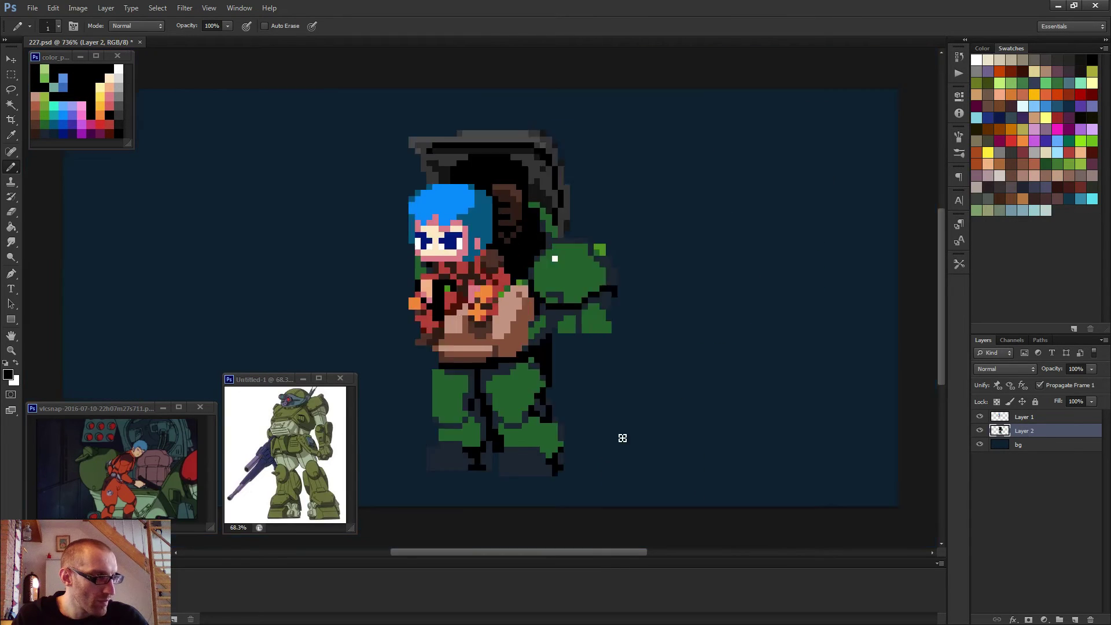
scroll(618, 433, down, 1)
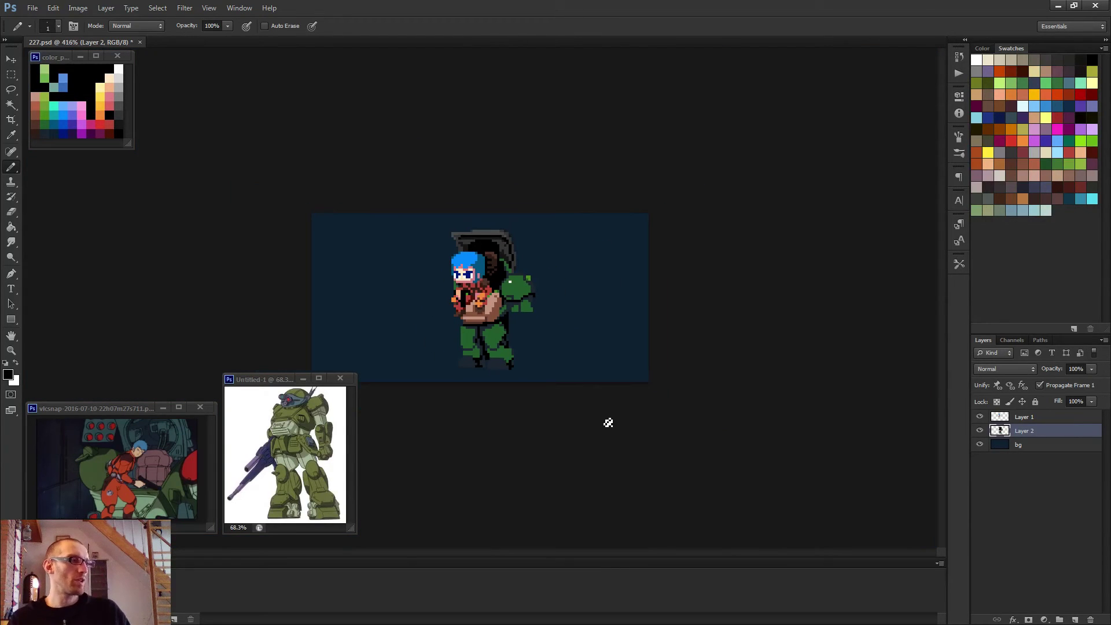
scroll(542, 315, up, 5)
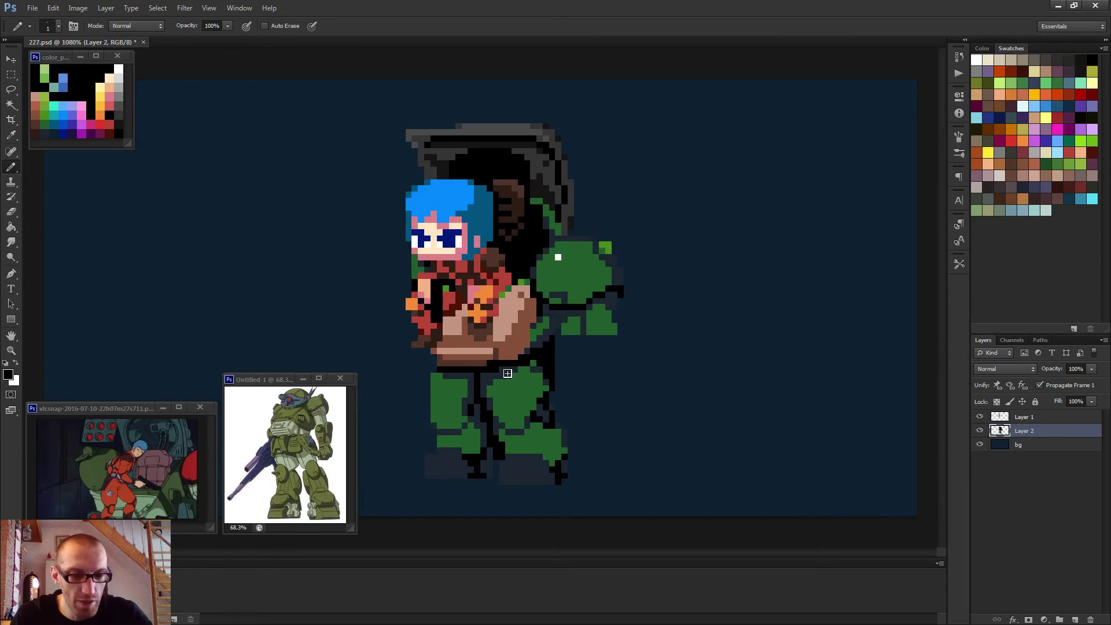
alt+click(660, 195)
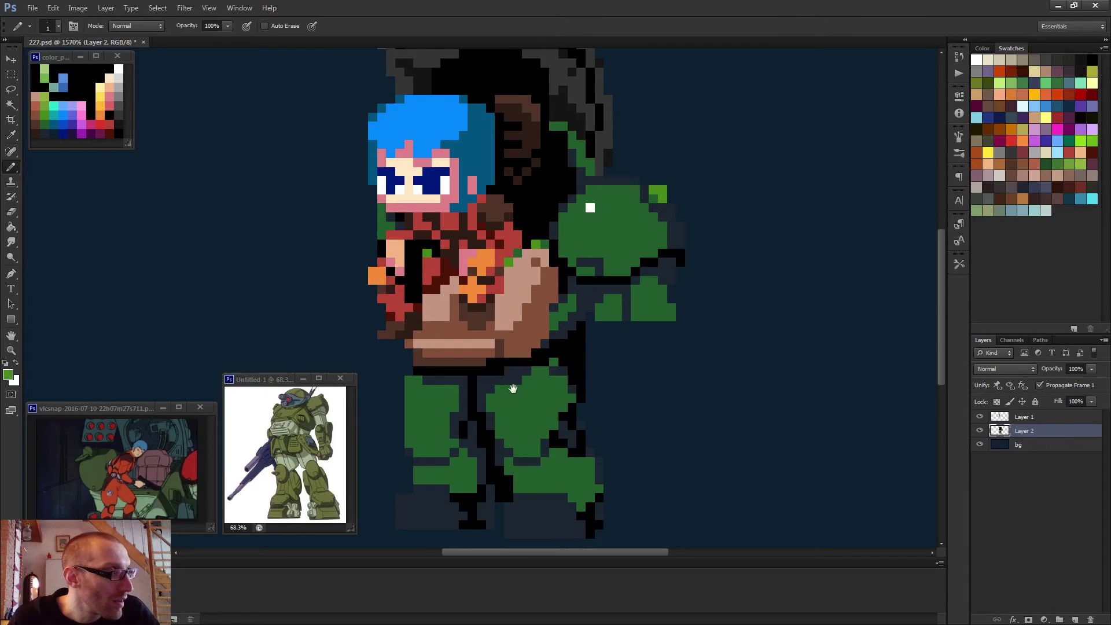
drag(493, 372, 600, 344)
drag(521, 404, 543, 398)
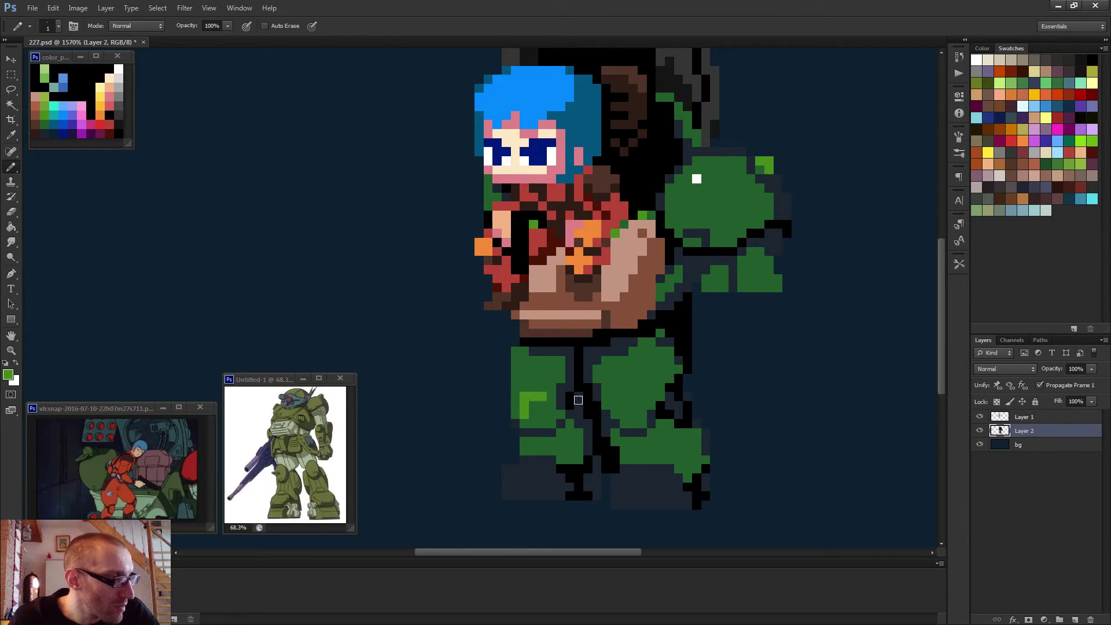
mouse_move(621, 396)
mouse_down()
mouse_move(634, 374)
mouse_move(621, 393)
mouse_move(616, 375)
mouse_move(631, 387)
mouse_move(649, 359)
mouse_up()
click(623, 388)
click(633, 370)
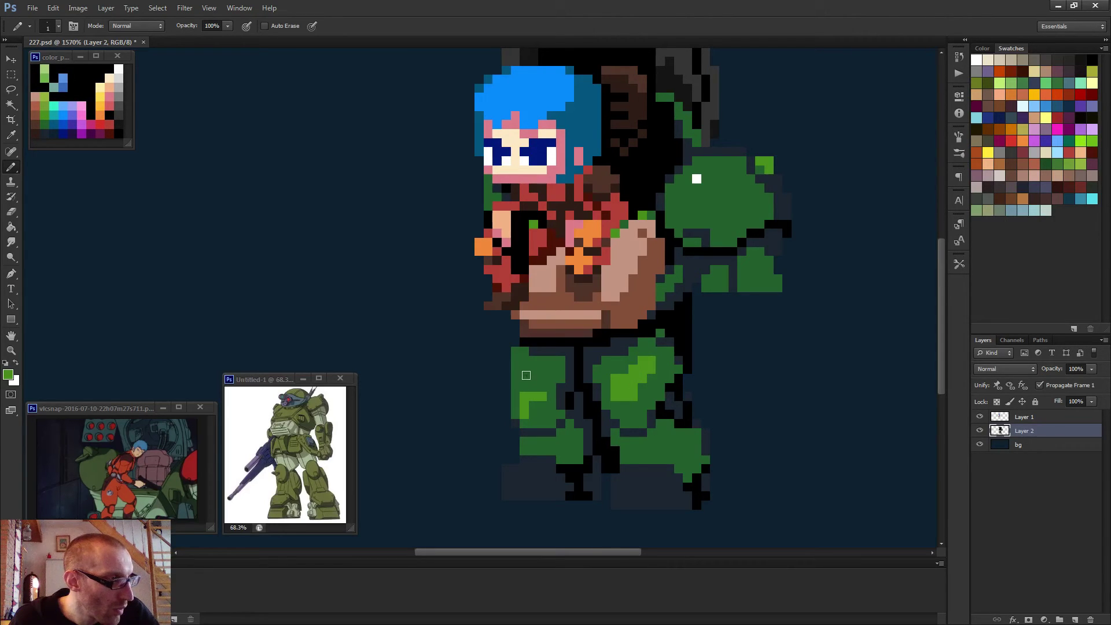
- Fill the left leg's bright green highlight into an upright block and trim its corner with the darker green
mouse_move(526, 376)
mouse_down()
mouse_move(542, 394)
mouse_move(537, 415)
mouse_up()
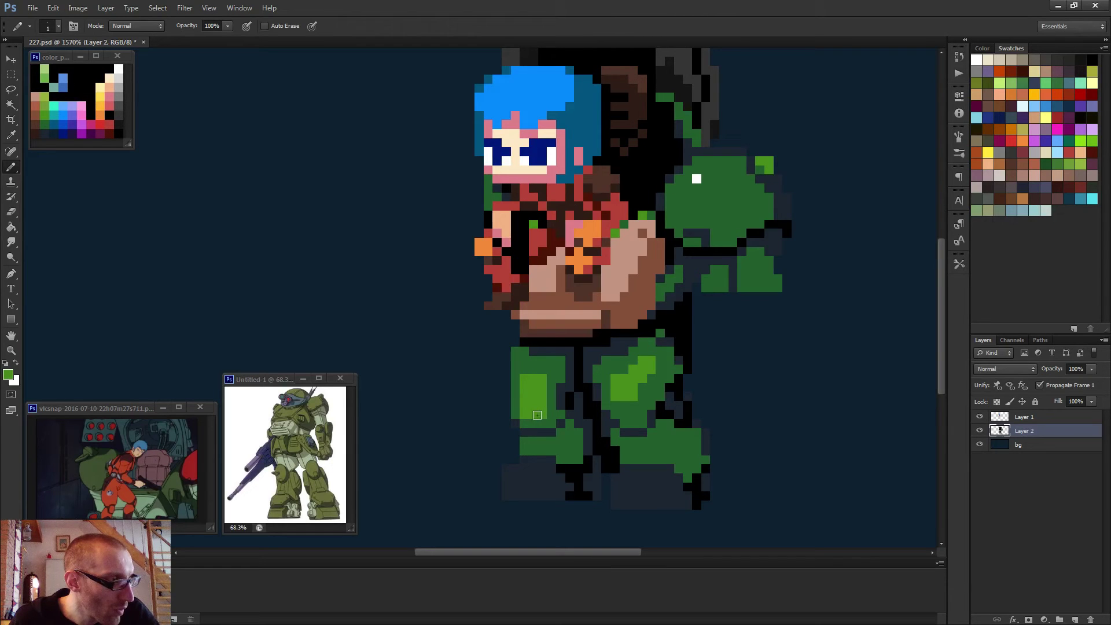
alt+click(552, 413)
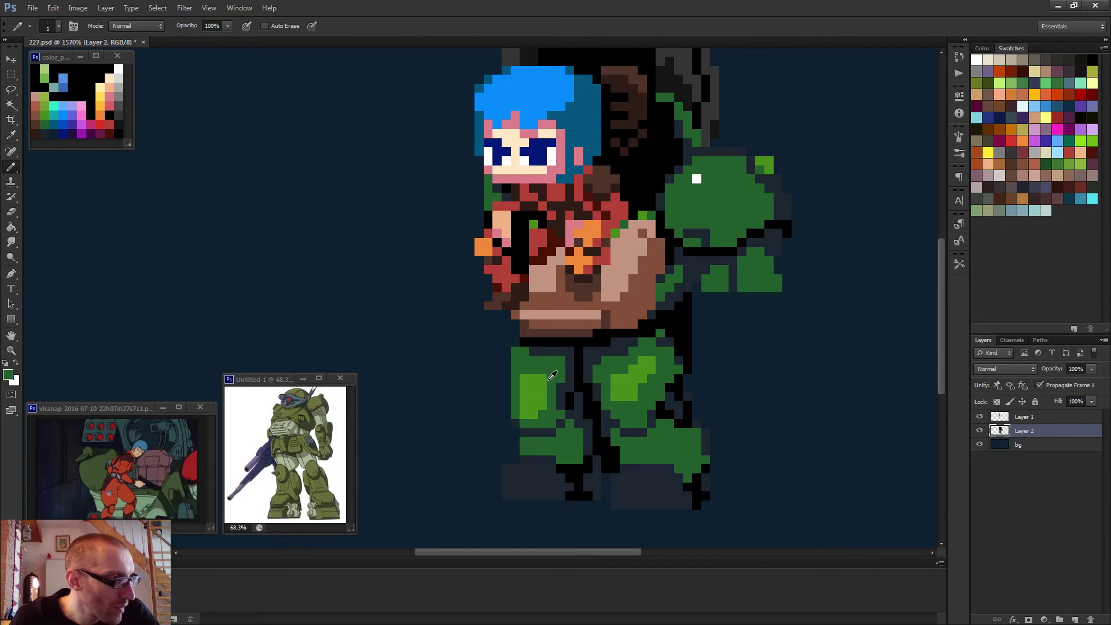
alt+click(542, 389)
scroll(606, 441, down, 6)
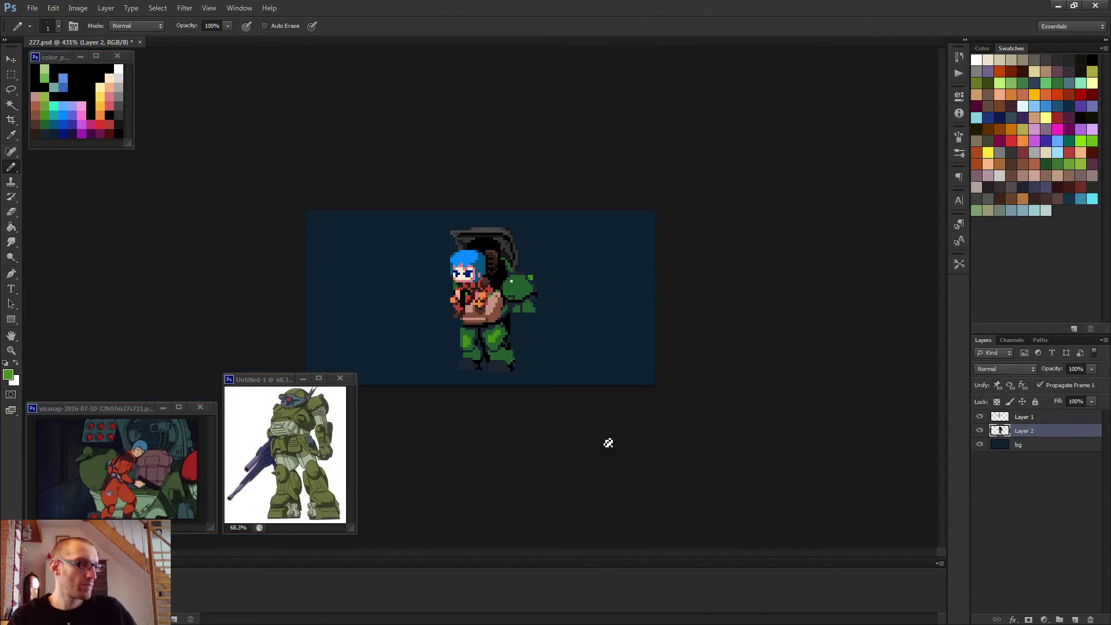
scroll(609, 443, down, 1)
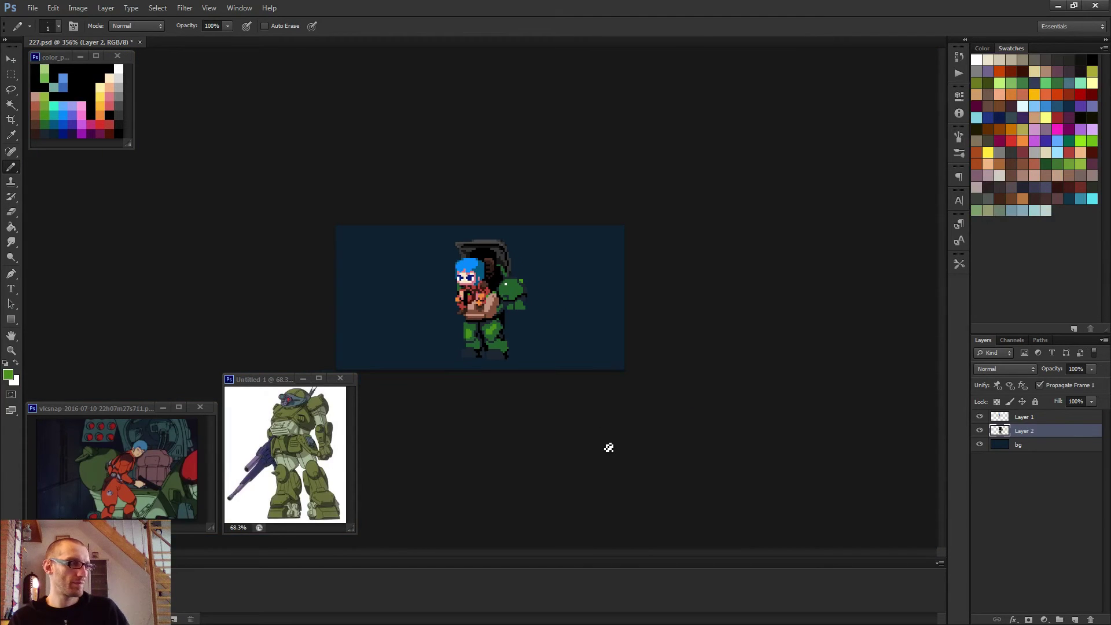
scroll(513, 362, up, 6)
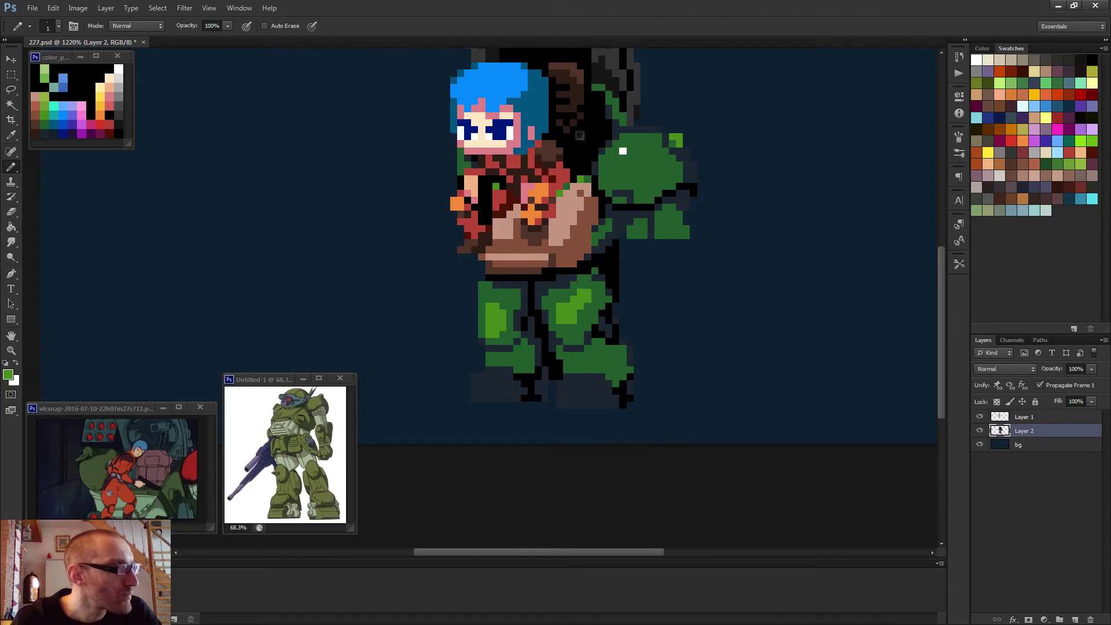
- Paint the left foot's upper surface with gray sampled from the hatch and trim its edge with dark navy
key(alt)
drag(587, 76, 596, 121)
alt+click(591, 137)
drag(529, 354, 538, 137)
drag(555, 312, 555, 278)
scroll(551, 301, up, 5)
mouse_move(556, 229)
mouse_down()
mouse_move(495, 236)
mouse_move(547, 235)
mouse_move(564, 252)
mouse_move(500, 247)
mouse_move(506, 257)
mouse_move(566, 252)
mouse_move(496, 251)
mouse_up()
alt+click(525, 261)
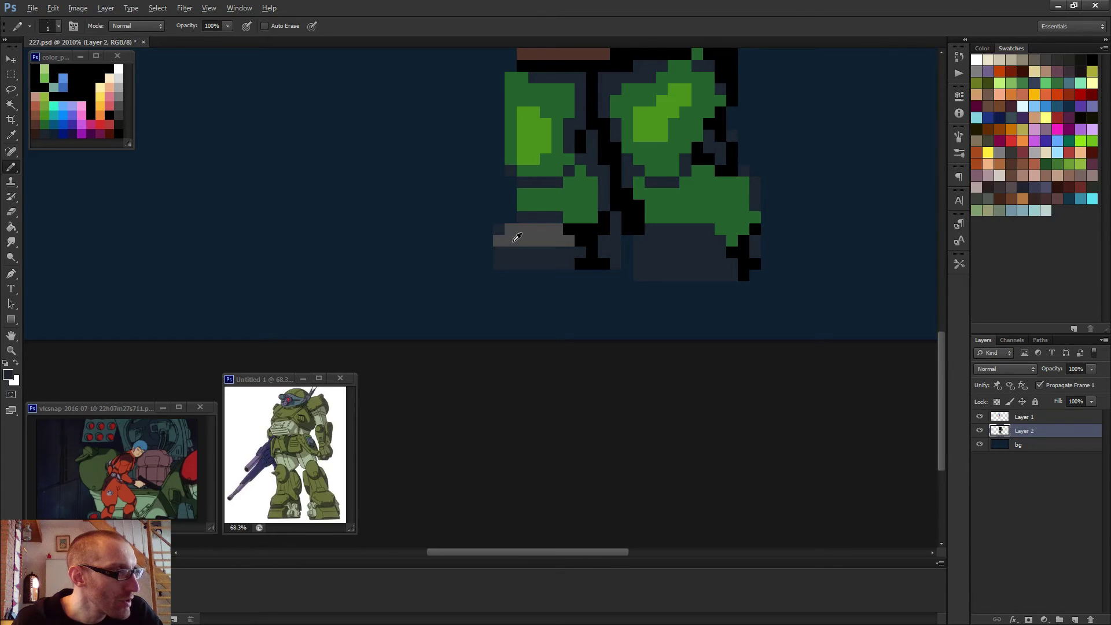
alt+click(517, 237)
scroll(517, 237, down, 4)
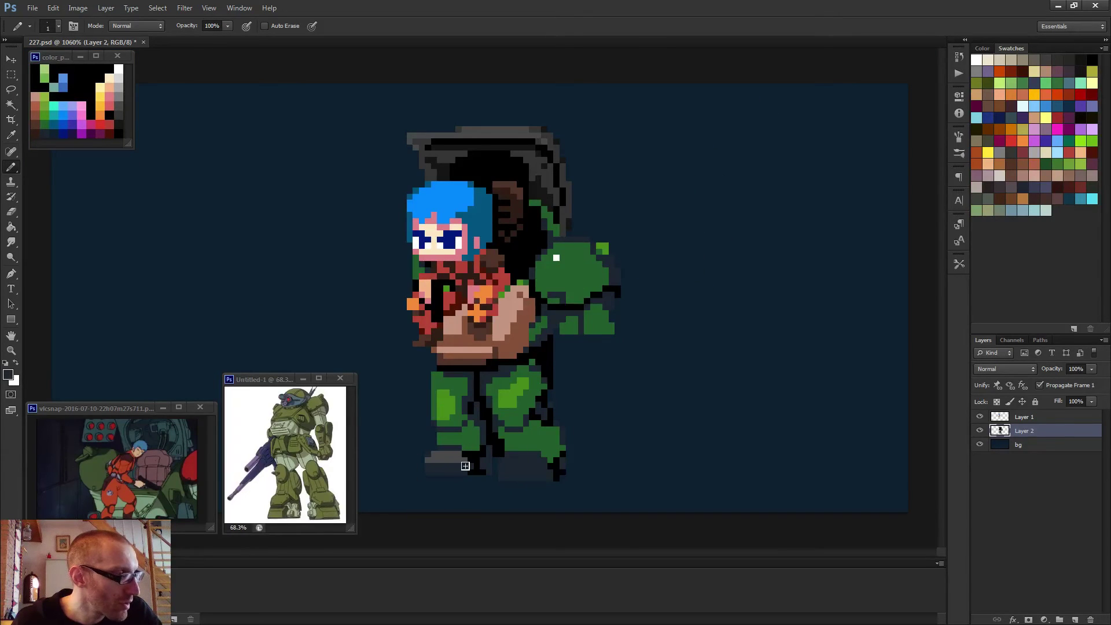
alt+click(455, 453)
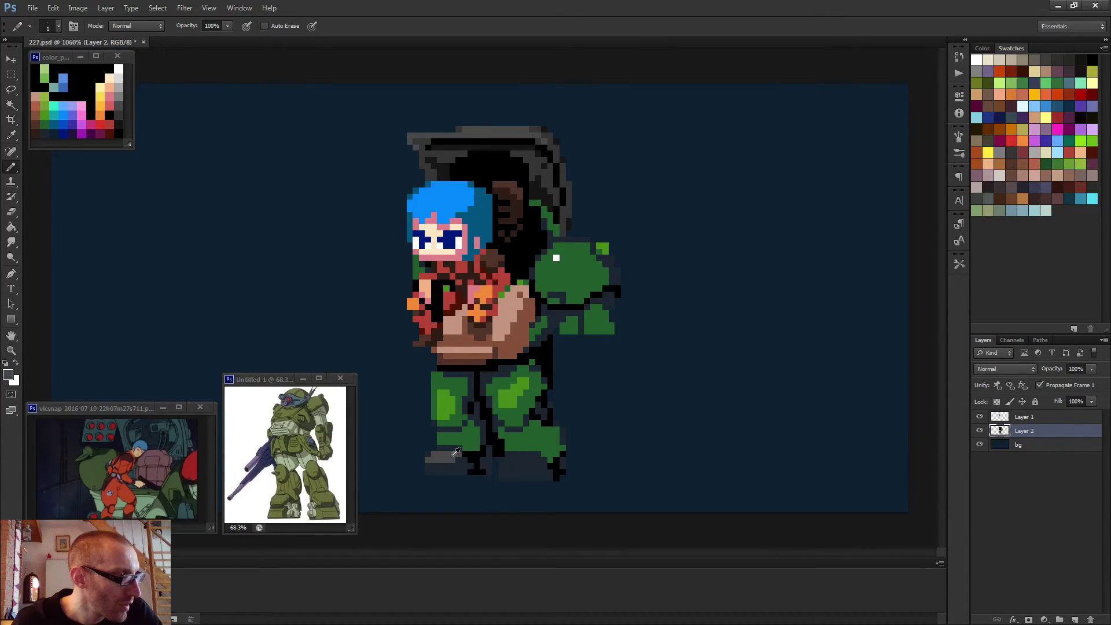
- Paint the right foot's surface gray and trim its front and heel corners with dark navy
scroll(499, 464, down, 1)
scroll(533, 415, up, 2)
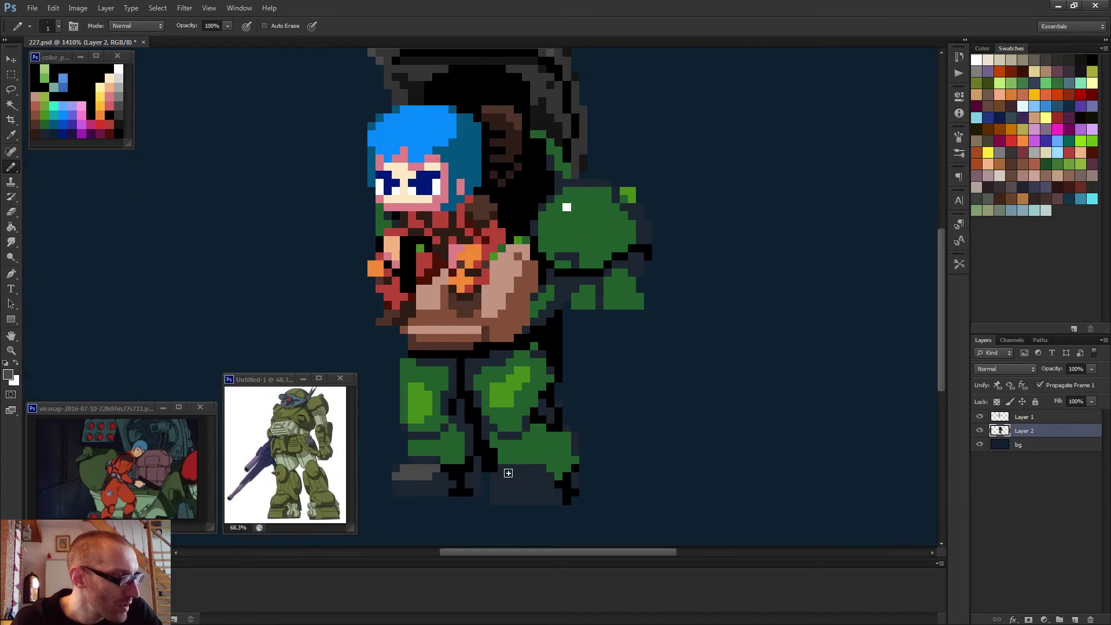
mouse_move(501, 475)
mouse_down()
mouse_move(551, 480)
mouse_move(497, 484)
mouse_up()
alt+click(530, 477)
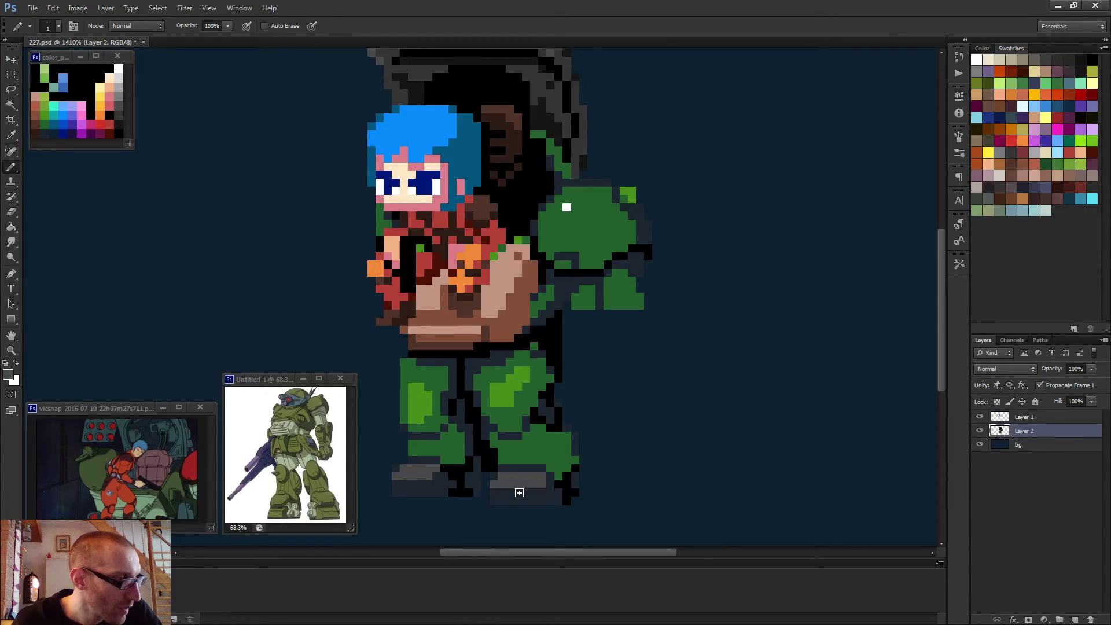
alt+click(516, 492)
alt+click(518, 481)
drag(502, 493, 538, 494)
alt+click(548, 485)
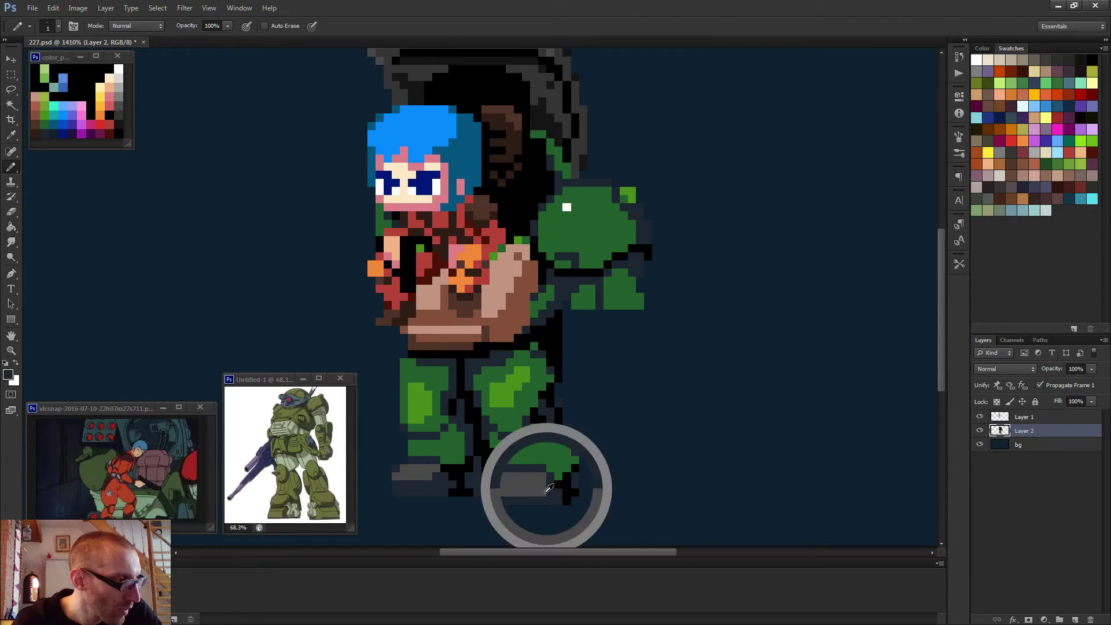
click(544, 493)
scroll(583, 472, down, 5)
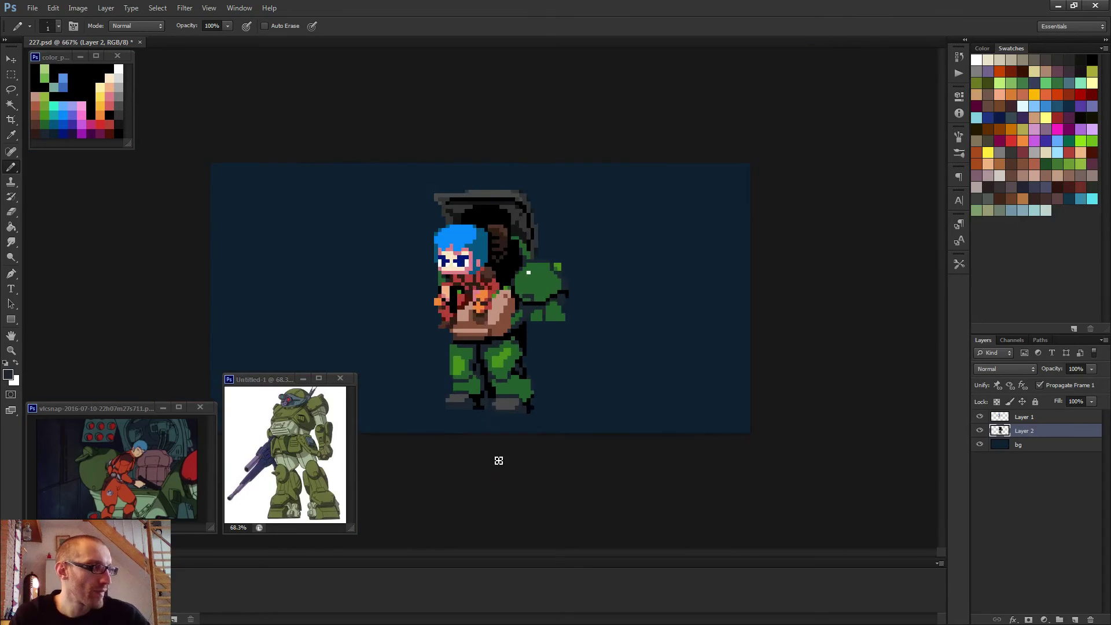
- Extend the left foot's gray surface down by another row of pixels
scroll(498, 459, up, 3)
click(437, 422)
drag(418, 434, 449, 435)
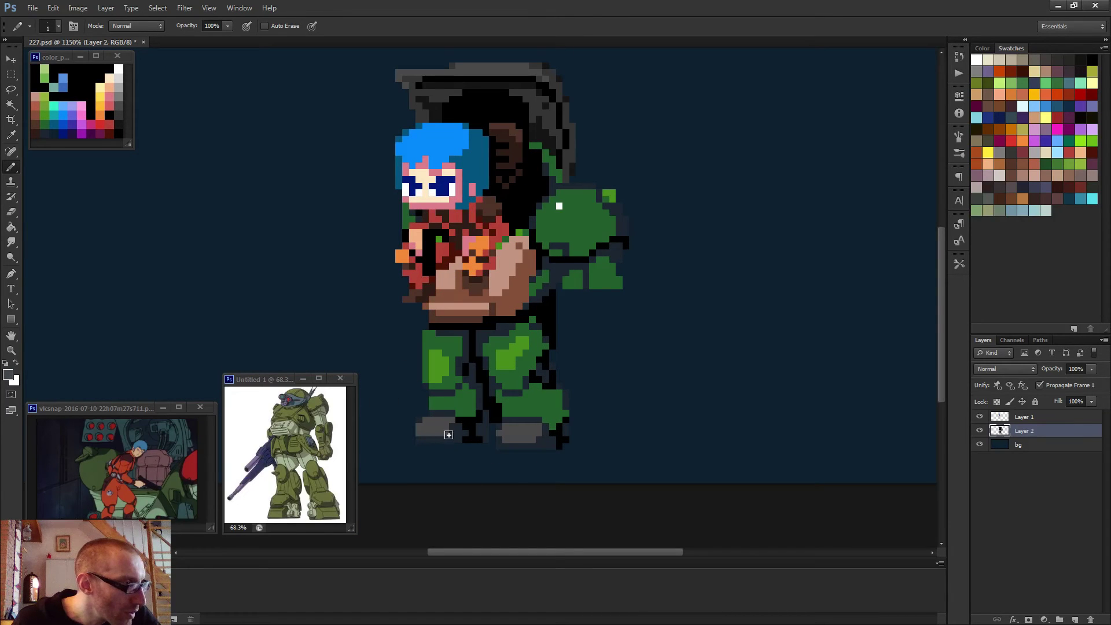
scroll(588, 381, down, 4)
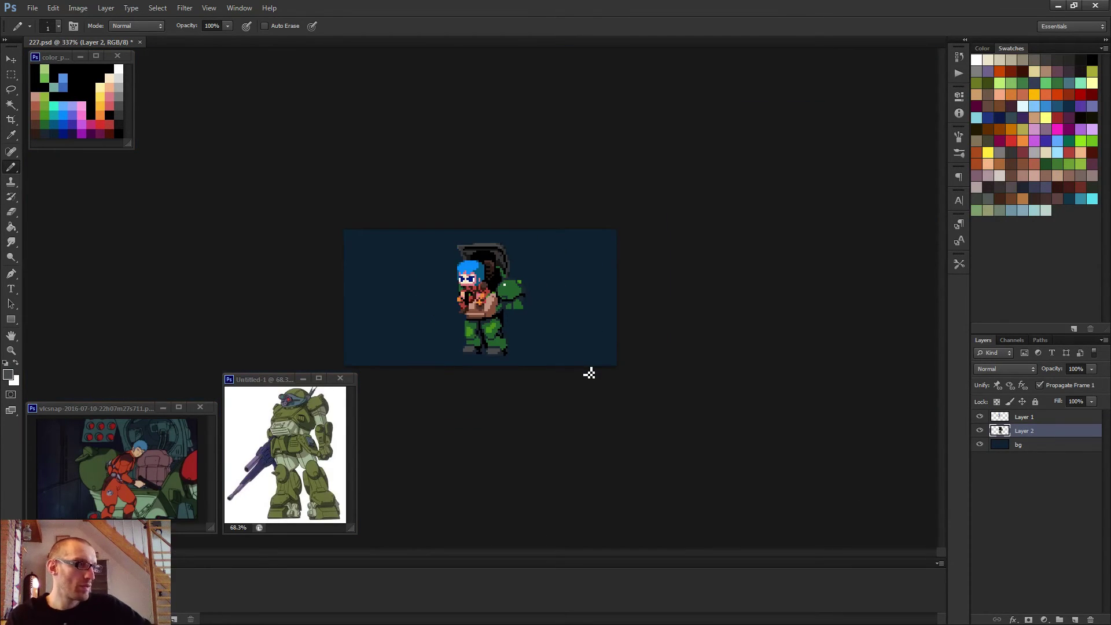
scroll(464, 427, up, 4)
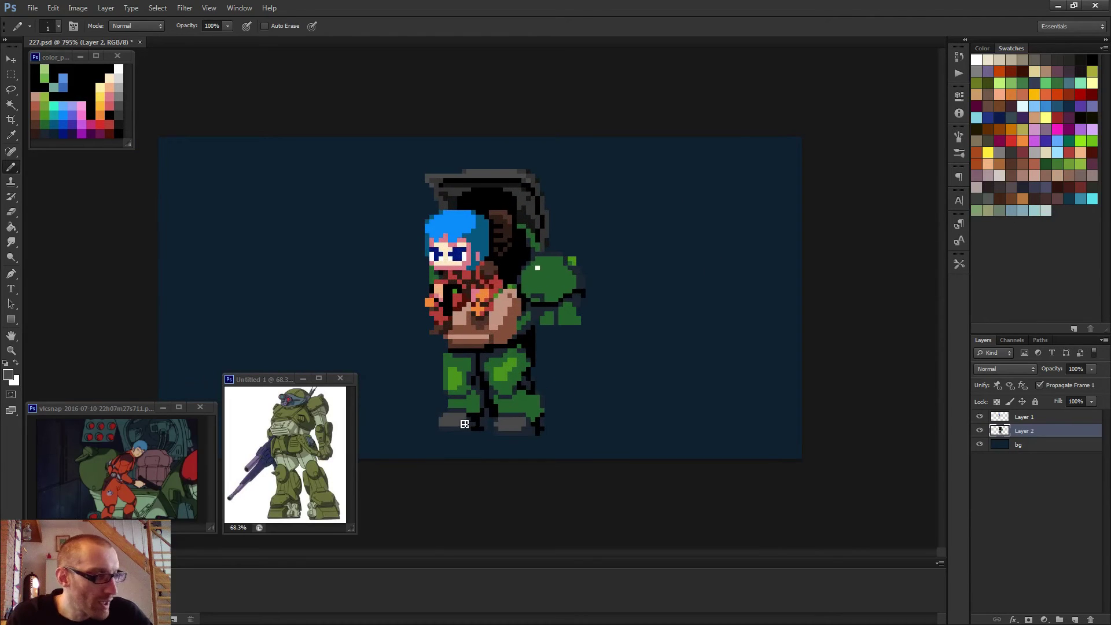
scroll(464, 427, up, 2)
- Select the front part of the left foot and shift it 3 pixels forward to lengthen the foot
key(m)
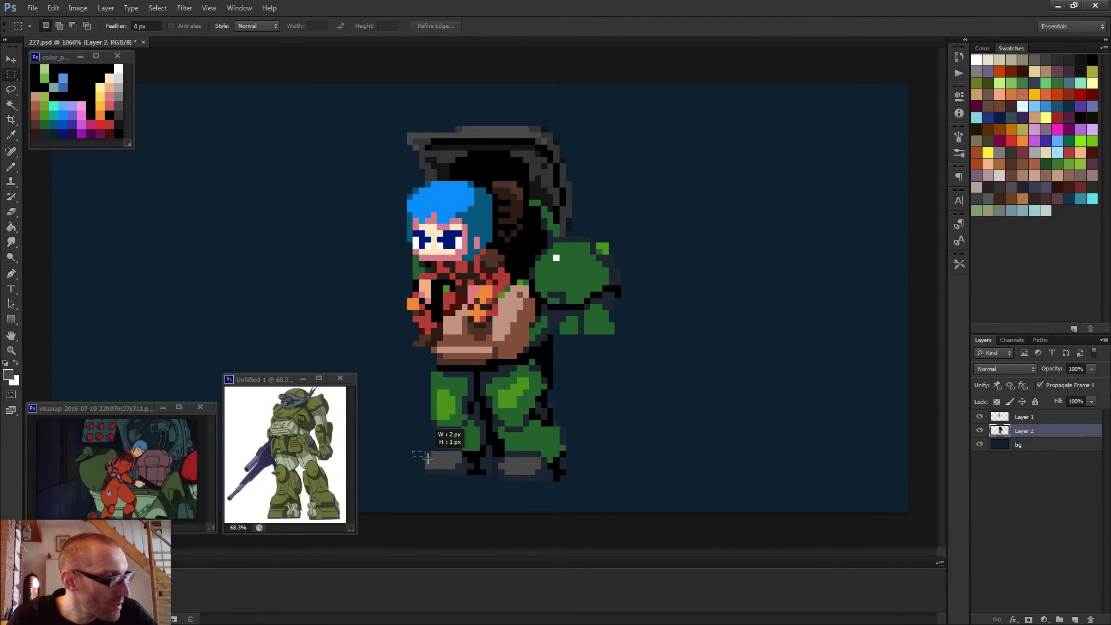
drag(413, 452, 443, 476)
click(411, 456)
key(v)
key(Left)
key(Left)
key(Left)
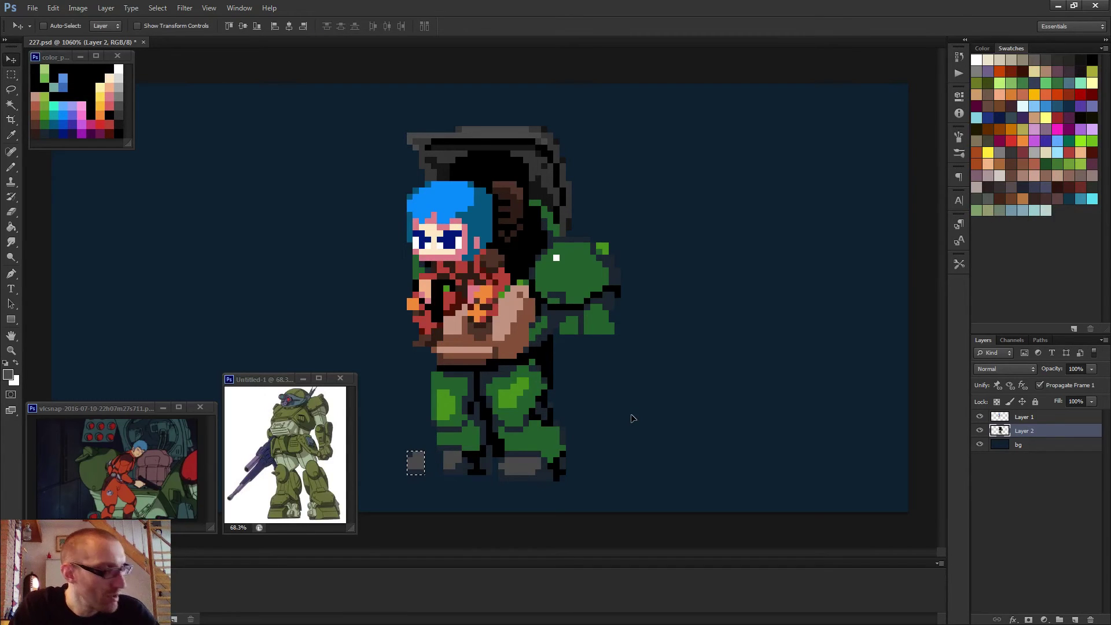
key(ctrl+d)
- Fill the gap in the lengthened left foot with gray and complete its dark navy edges
key(b)
scroll(536, 432, up, 5)
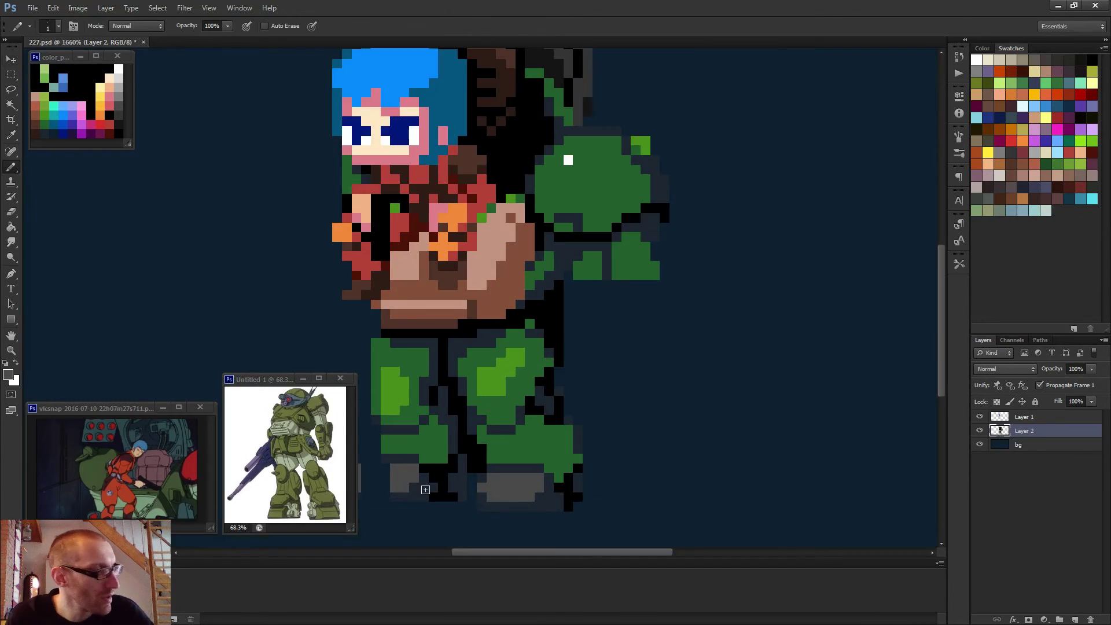
mouse_move(436, 469)
mouse_down()
mouse_move(628, 398)
mouse_move(647, 407)
mouse_up()
mouse_move(570, 407)
mouse_down()
mouse_move(605, 408)
mouse_move(574, 422)
mouse_move(586, 427)
mouse_up()
scroll(666, 440, down, 3)
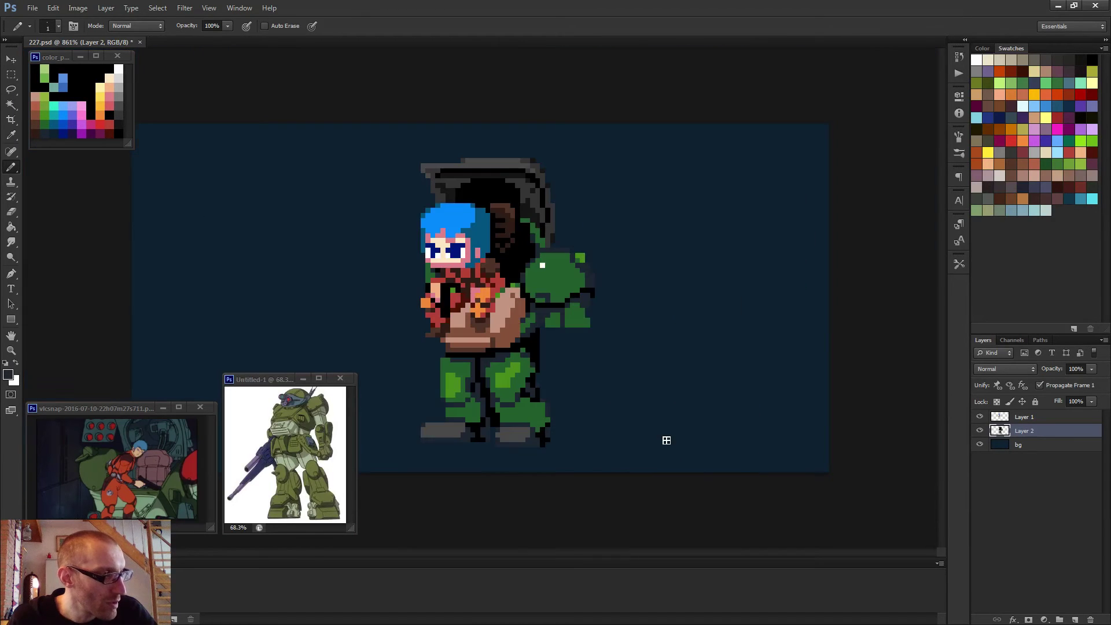
scroll(559, 449, down, 1)
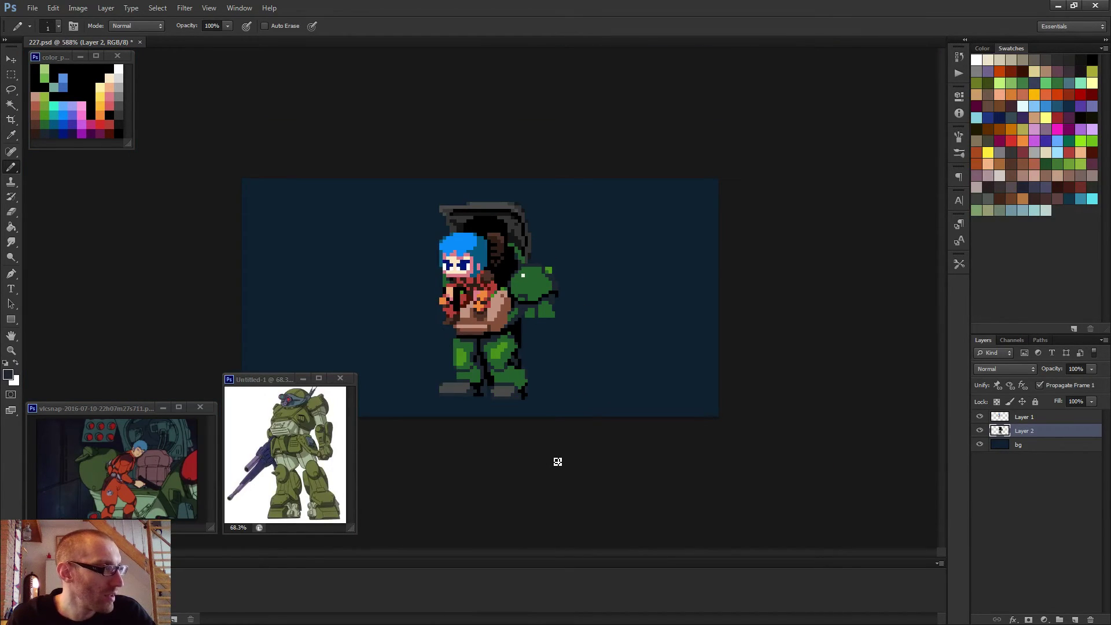
scroll(558, 462, up, 1)
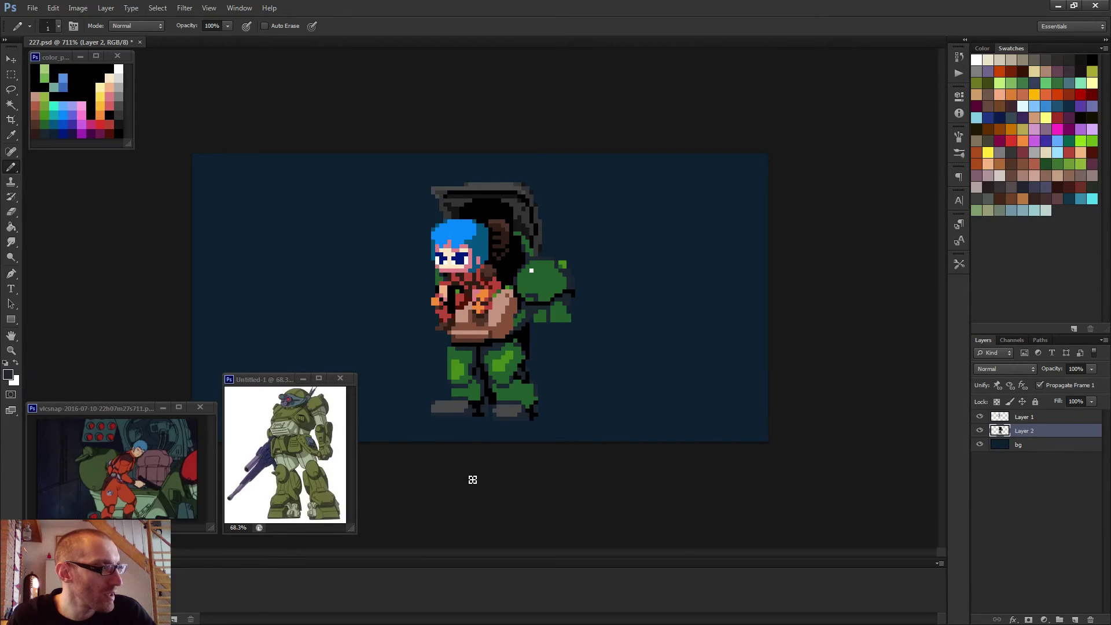
- Select the front part of the right foot and shift it 2 pixels forward
scroll(473, 480, up, 4)
alt+click(520, 426)
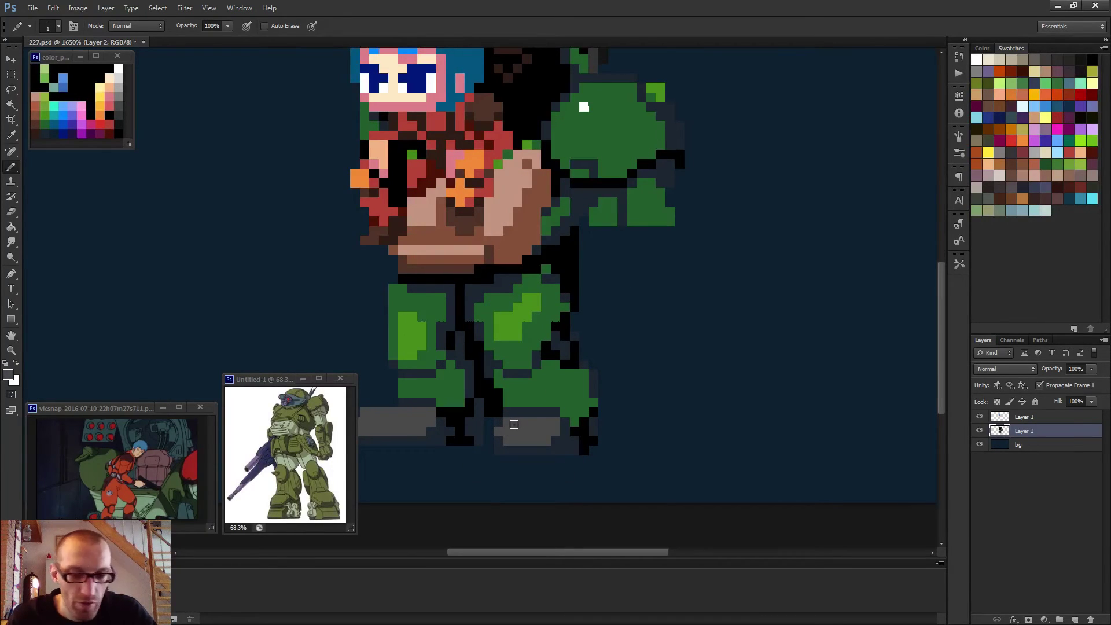
key(m)
drag(493, 417, 531, 454)
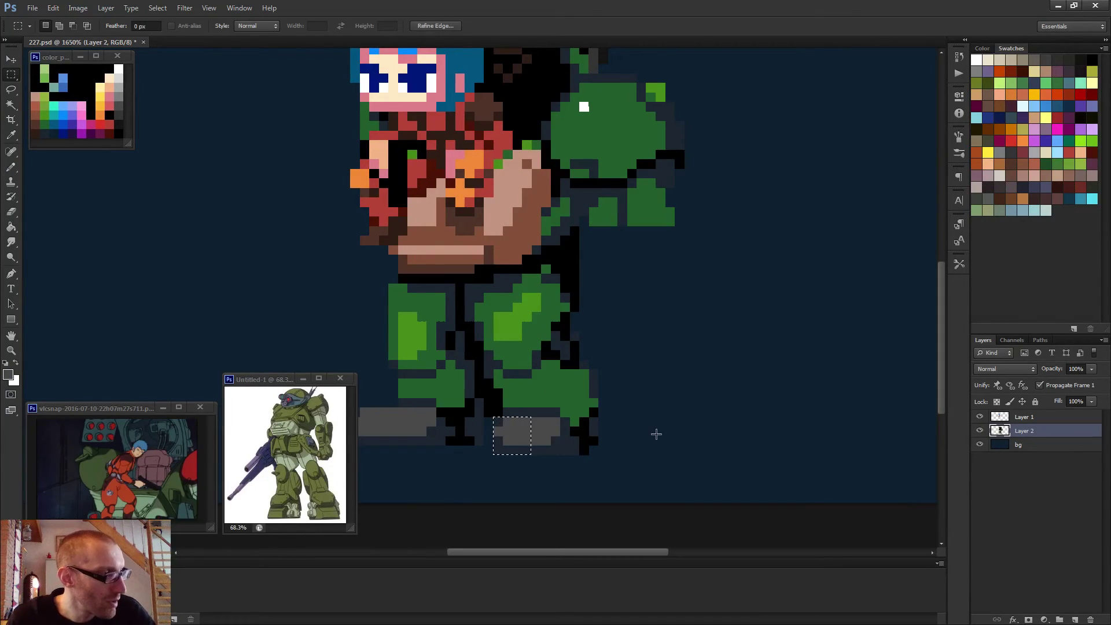
key(v)
key(Left)
key(Left)
key(ctrl+d)
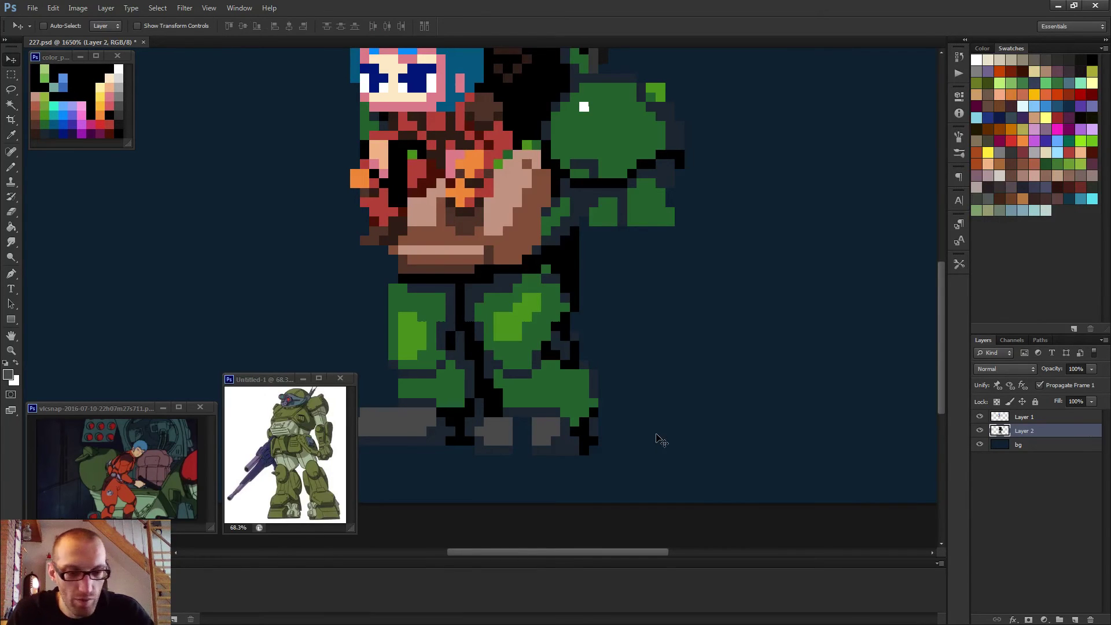
- Fill the gap in the lengthened right foot with gray and complete its dark navy lower edge
key(b)
mouse_move(511, 422)
mouse_down()
mouse_move(533, 435)
mouse_move(514, 436)
mouse_move(530, 433)
mouse_up()
alt+click(544, 454)
- Draw a jagged, mostly flat black ground shadow beneath both feet, extending it well beyond them on each side
alt+click(585, 443)
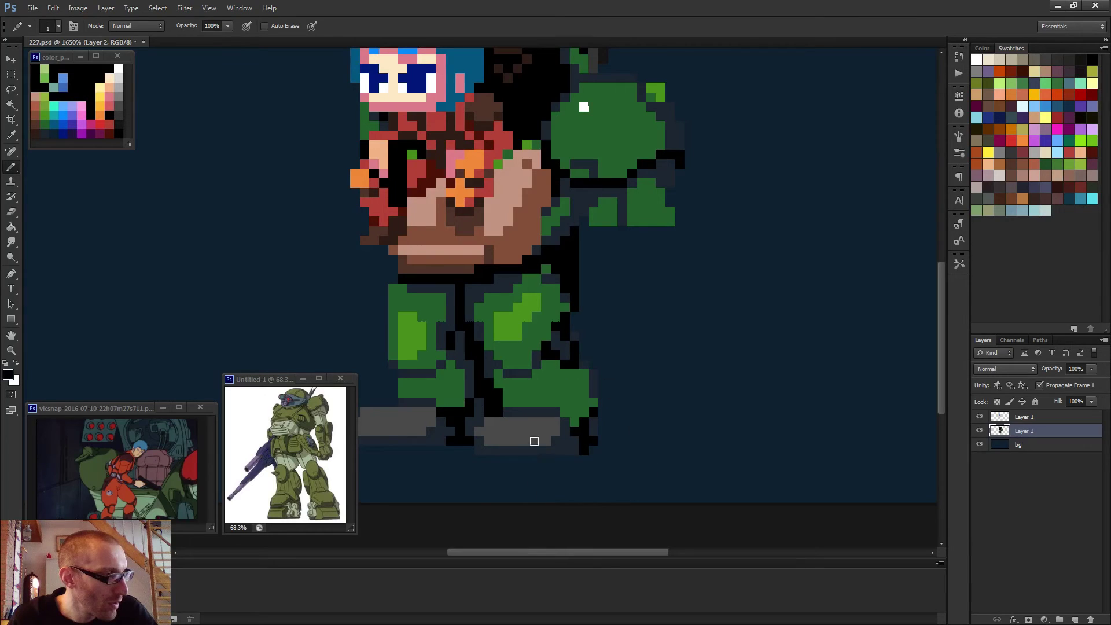
mouse_move(433, 454)
mouse_down()
mouse_move(665, 435)
mouse_move(562, 436)
mouse_up()
scroll(677, 402, down, 1)
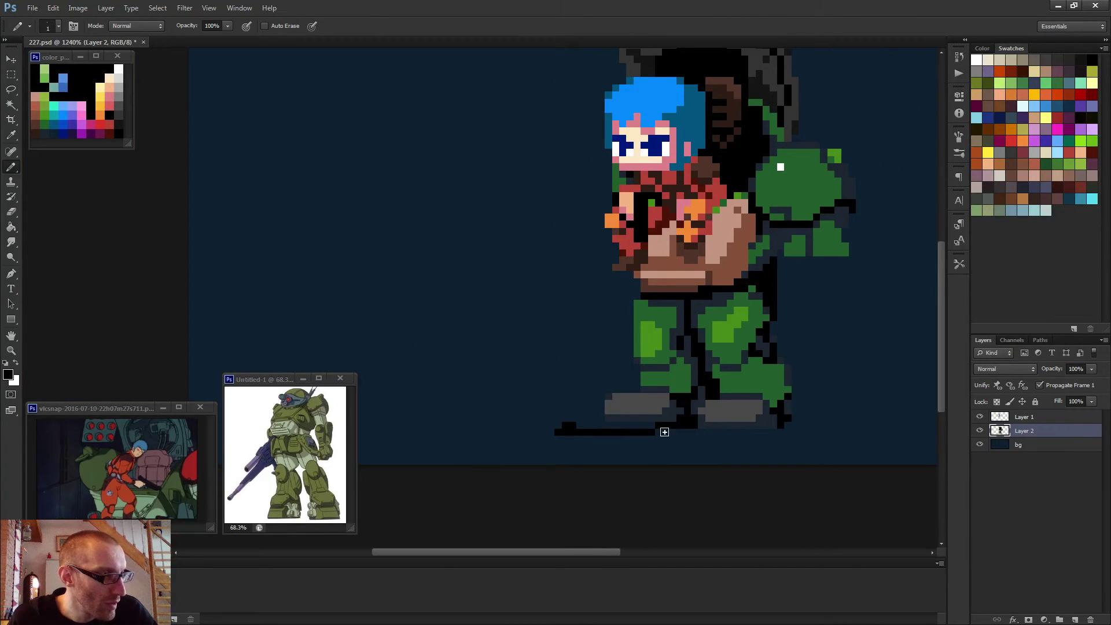
mouse_move(663, 430)
mouse_down()
mouse_move(515, 427)
mouse_move(580, 431)
mouse_move(530, 425)
mouse_move(589, 421)
mouse_up()
key(e)
key(b)
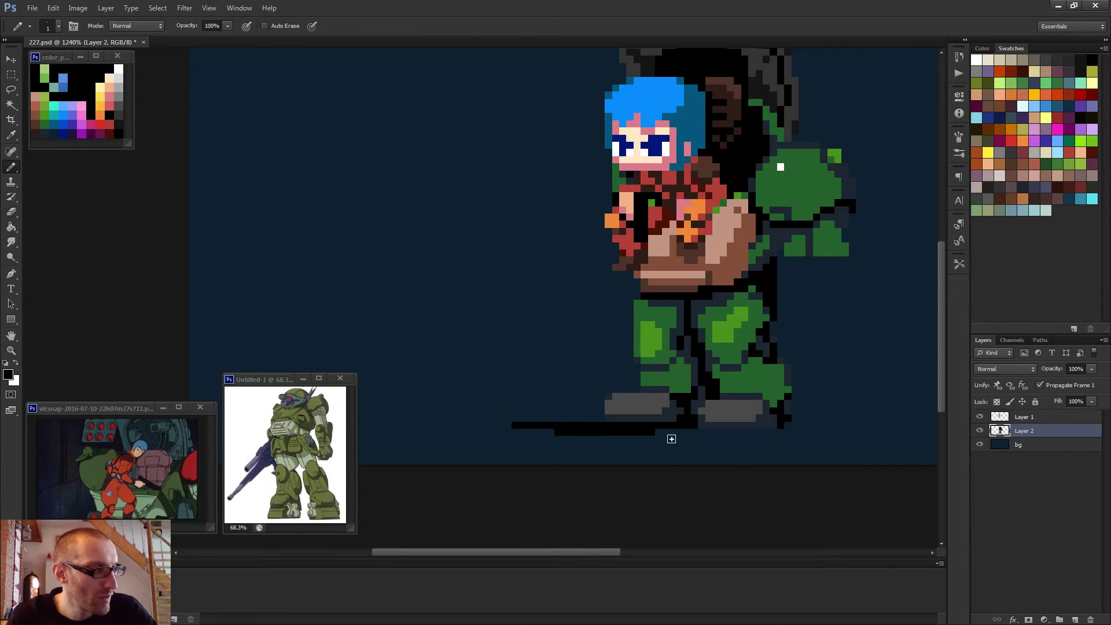
mouse_move(700, 437)
mouse_down()
mouse_move(863, 426)
mouse_move(818, 418)
mouse_up()
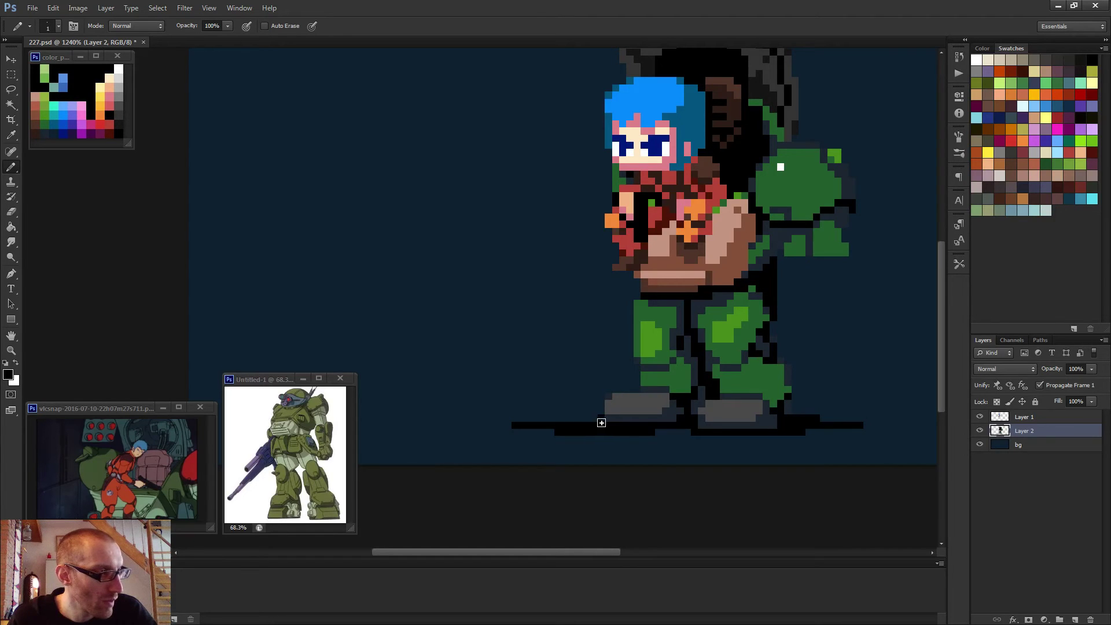
scroll(615, 435, down, 2)
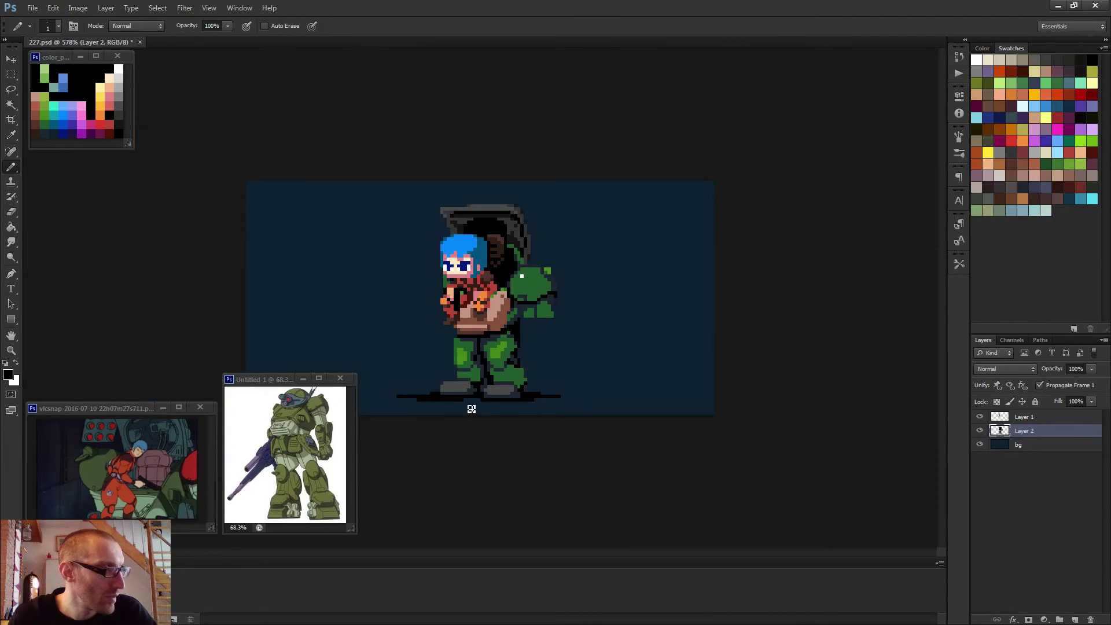
scroll(496, 417, up, 2)
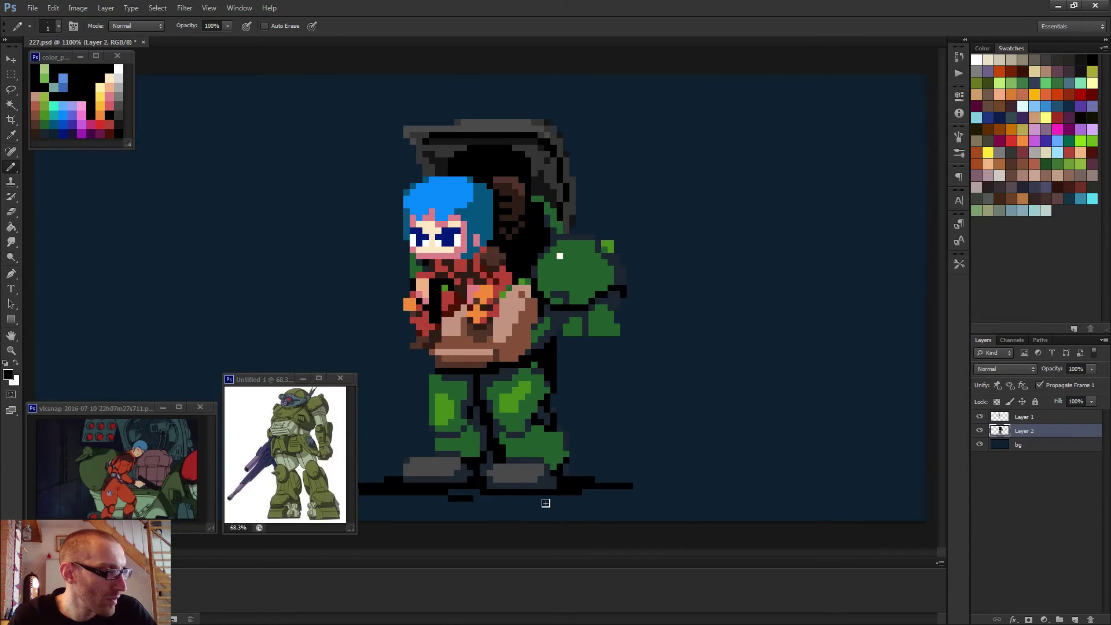
scroll(492, 502, down, 3)
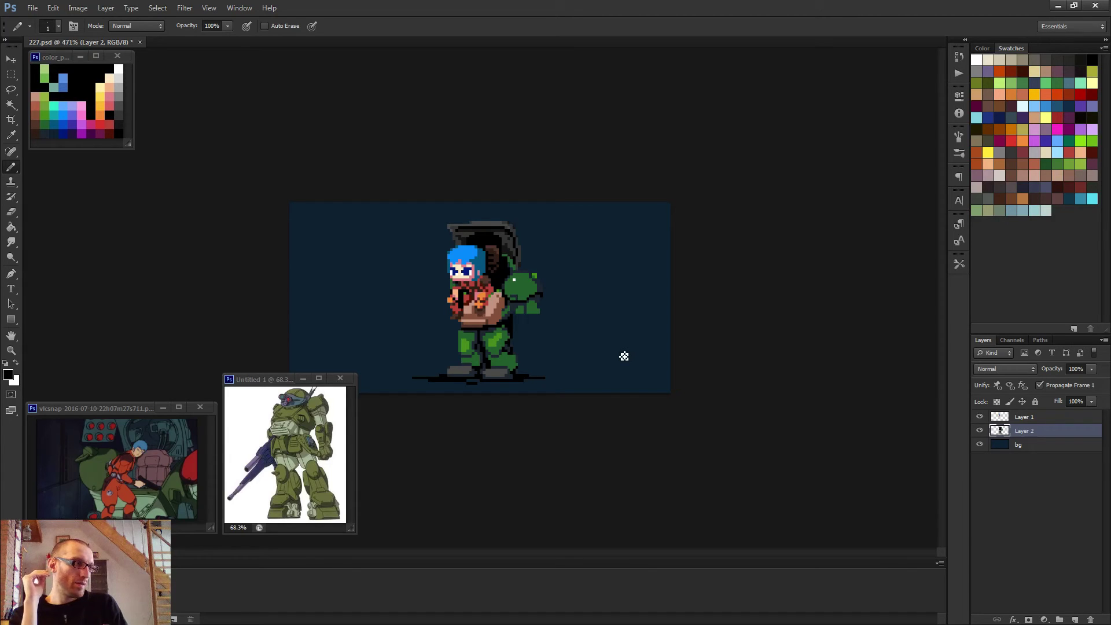
- Select the empty area around the figure, paint a black patch beside the hip below the pilot's sleeve, and clear the selection
scroll(447, 301, up, 3)
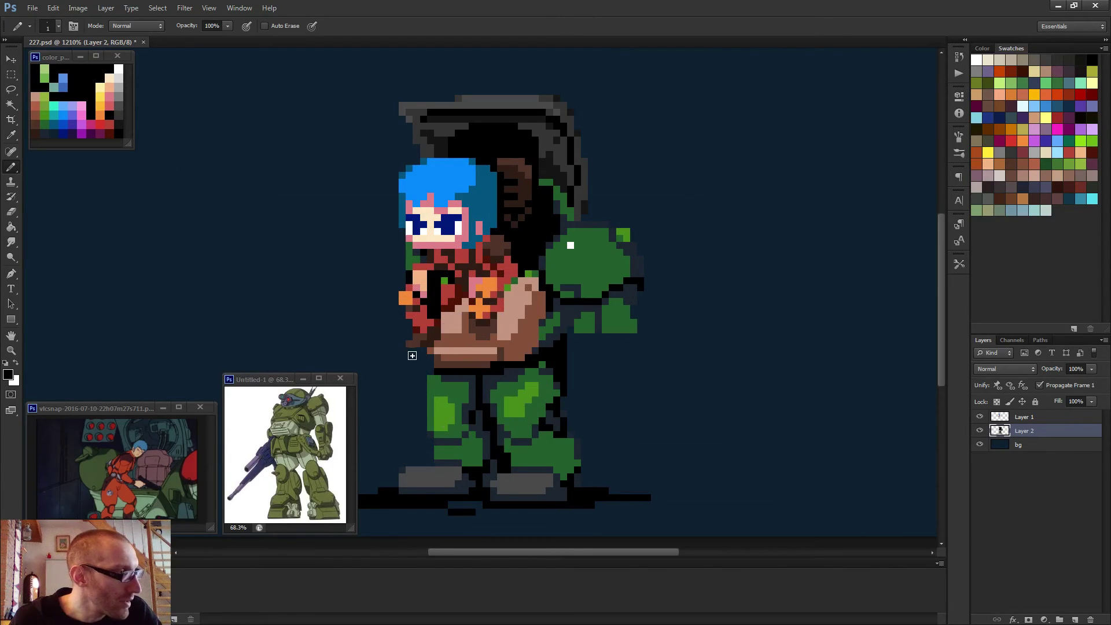
key(w)
click(412, 382)
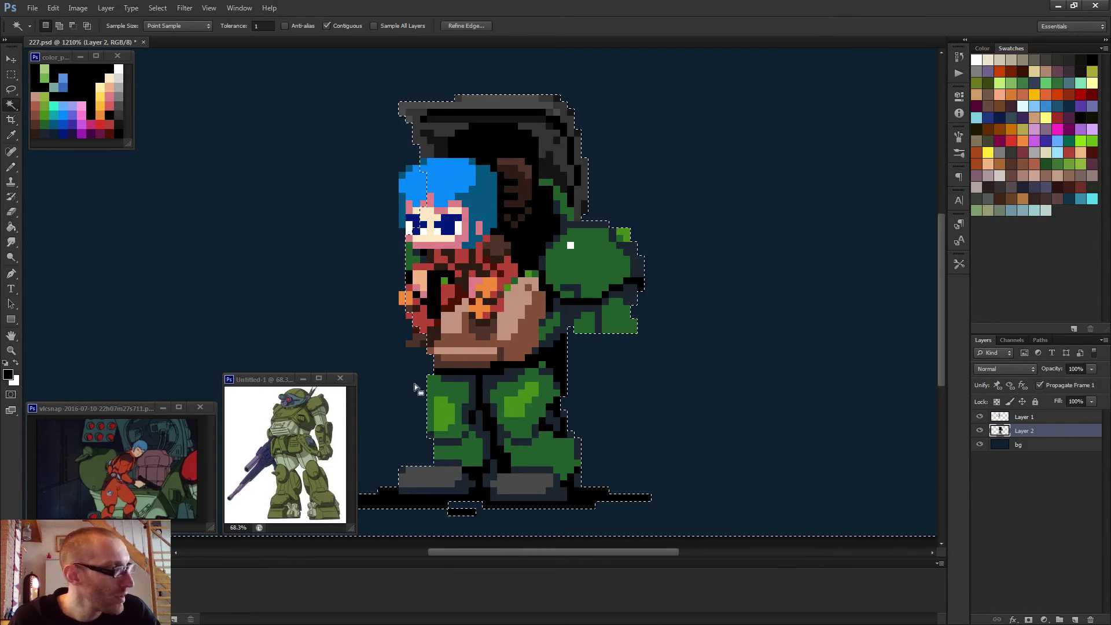
key(b)
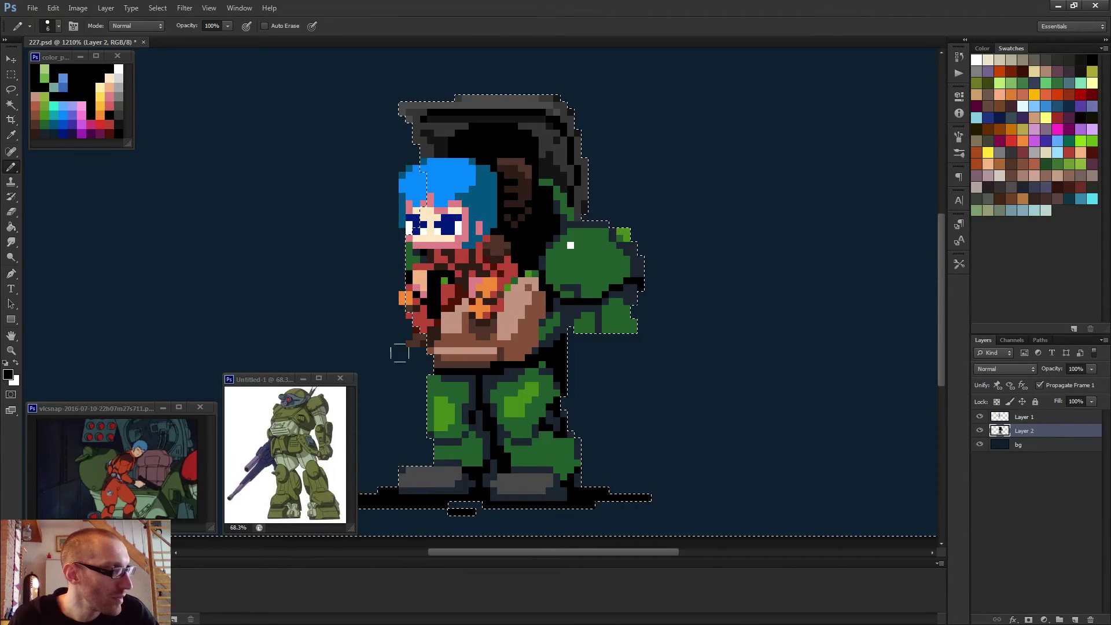
drag(405, 349, 411, 354)
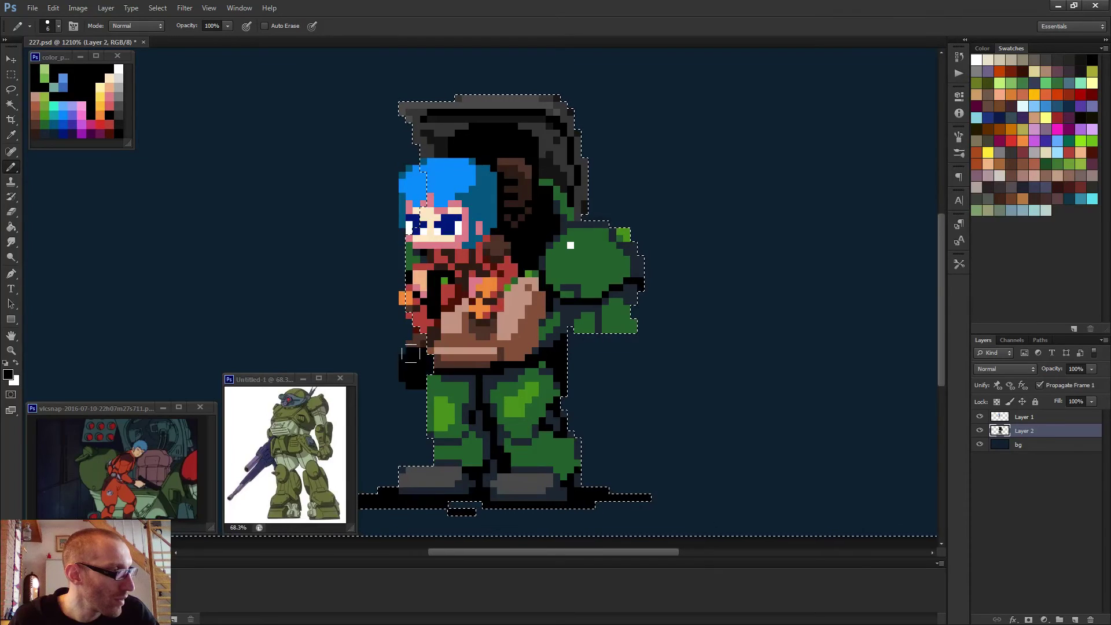
key(bracketleft)
key(bracketleft)
key(bracketleft)
key(bracketleft)
key(bracketleft)
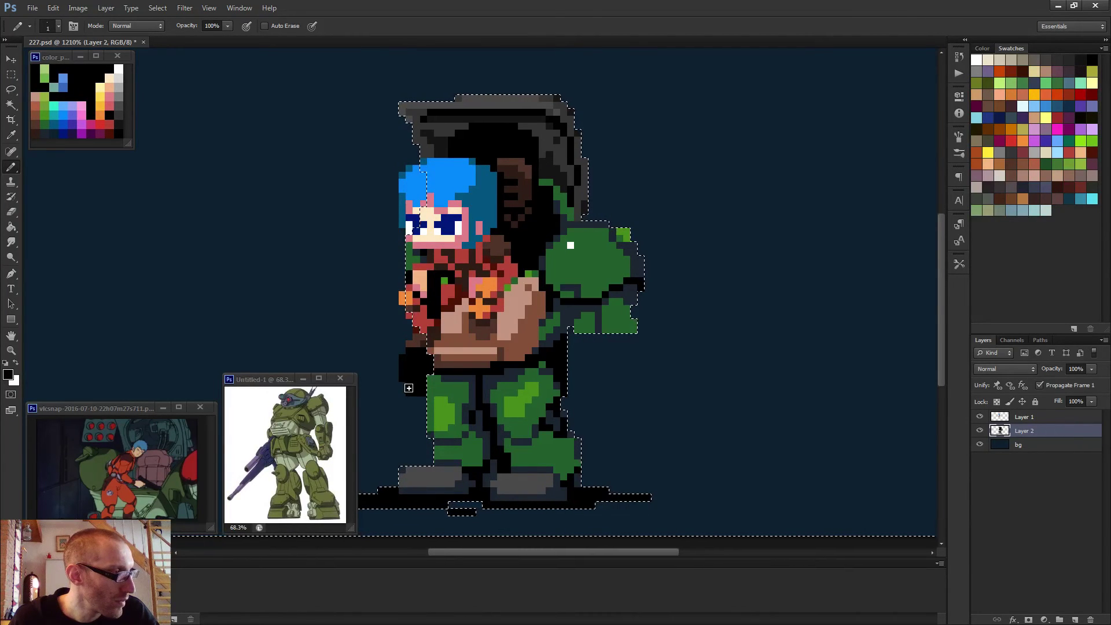
scroll(451, 399, down, 2)
scroll(463, 405, down, 3)
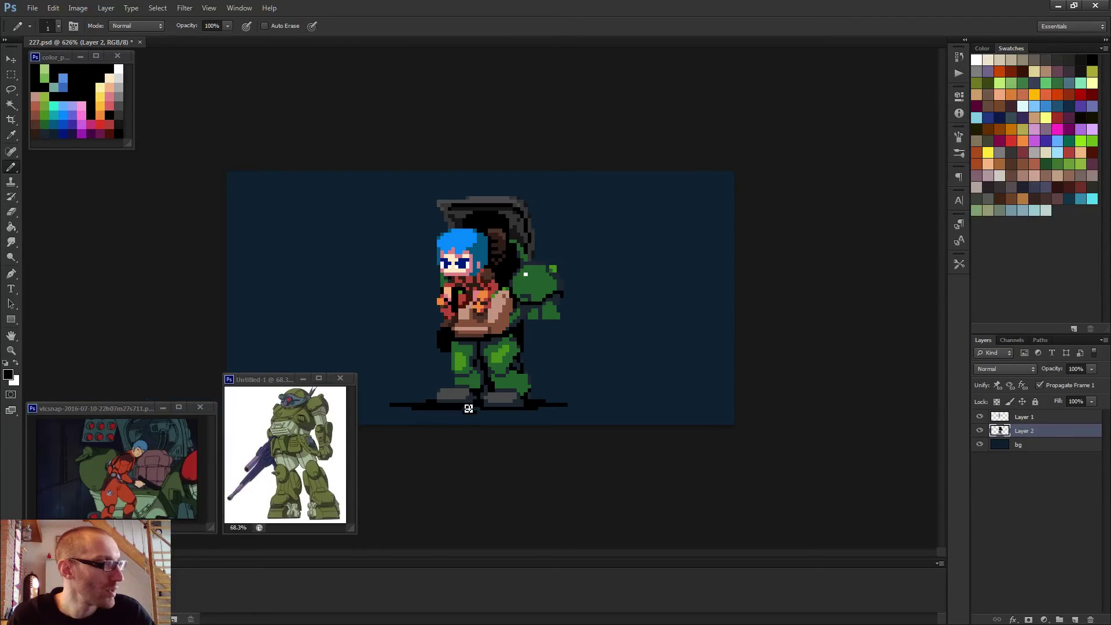
key(ctrl+d)
- Block in a dark navy, roughly square fist below the mech's forearm, beside the thigh
scroll(472, 393, up, 4)
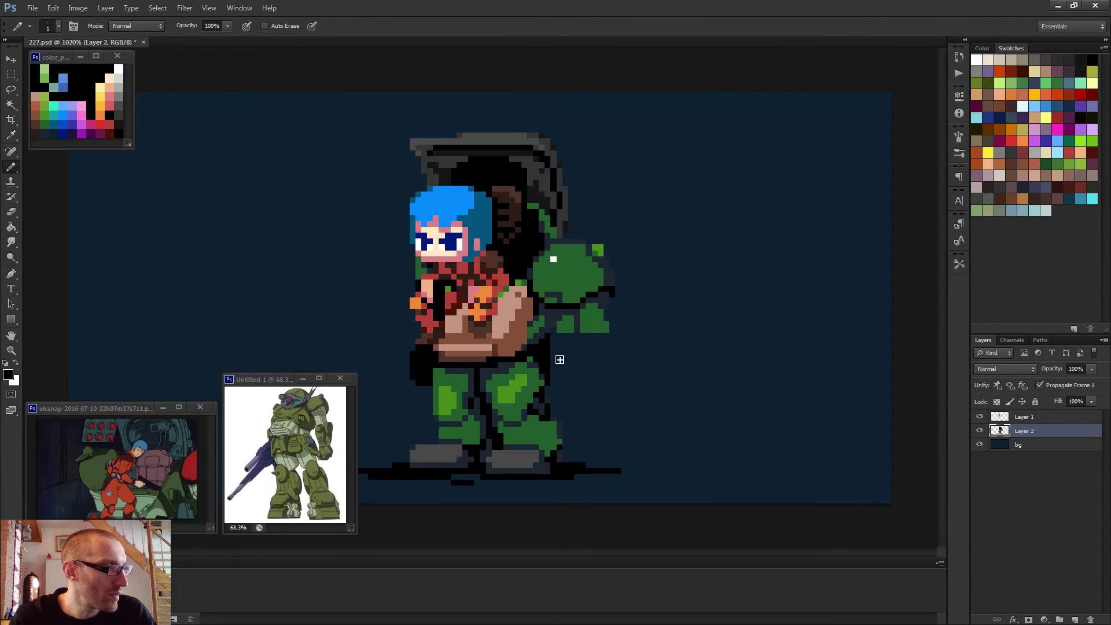
alt+click(581, 307)
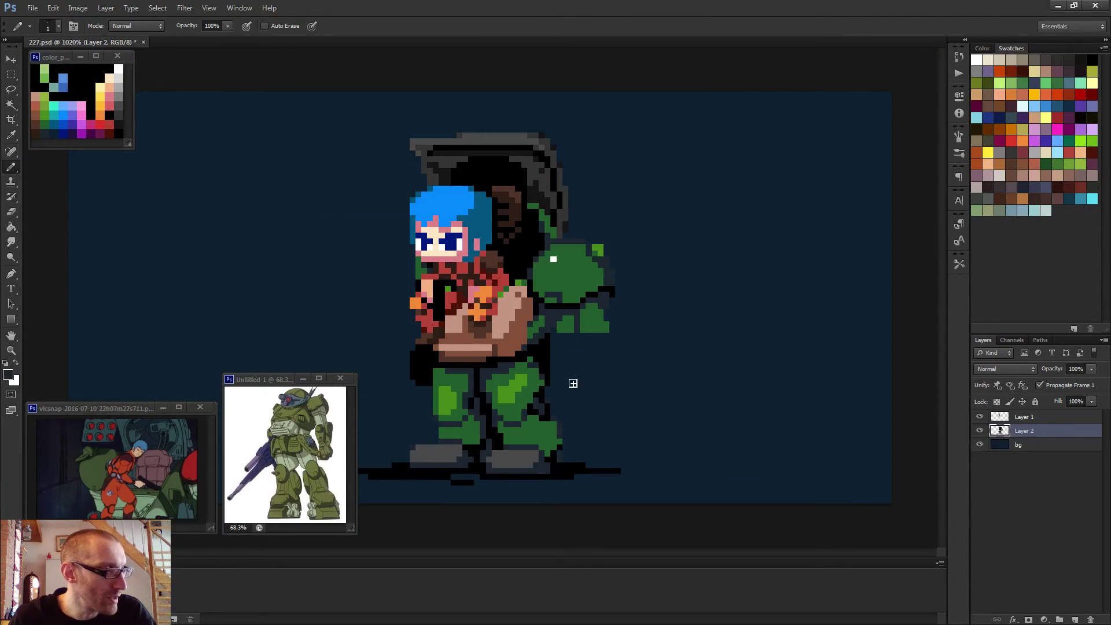
mouse_move(564, 375)
alt+mouse_down()
mouse_move(588, 375)
mouse_move(542, 384)
alt+mouse_up()
scroll(568, 352, up, 2)
alt+click(629, 295)
alt+click(554, 456)
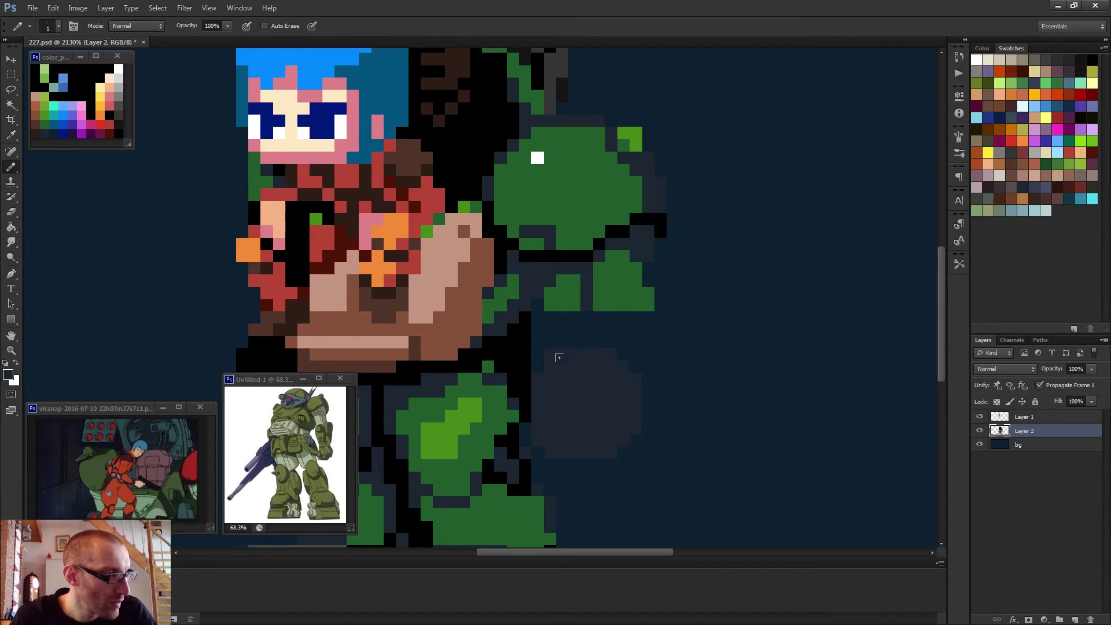
- Fill the centre of the mech's fist with the forearm green, leaving a dark navy outline around it
alt+click(616, 295)
mouse_move(560, 362)
mouse_down()
mouse_move(617, 362)
mouse_move(617, 416)
mouse_move(555, 418)
mouse_move(551, 373)
mouse_move(598, 377)
mouse_move(606, 399)
mouse_move(576, 409)
mouse_move(570, 383)
mouse_move(597, 408)
mouse_up()
alt+click(605, 447)
click(619, 430)
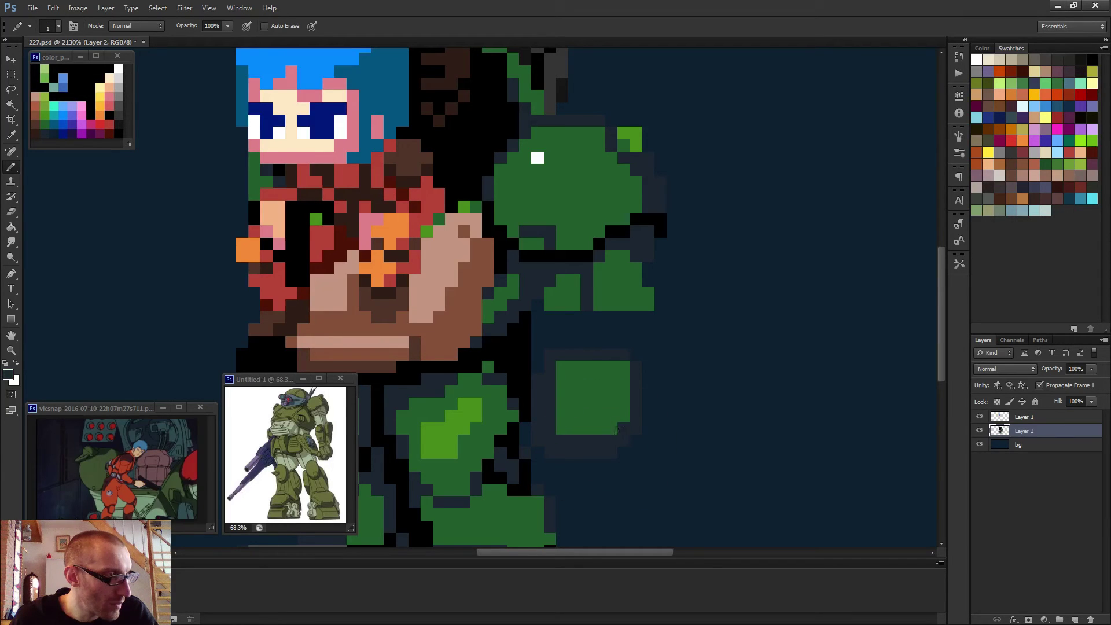
- Shape a thumb on the fist with a short green strip separated from the main block by a dark navy column
alt+click(569, 446)
click(561, 428)
alt+click(573, 415)
click(562, 425)
drag(531, 394, 525, 419)
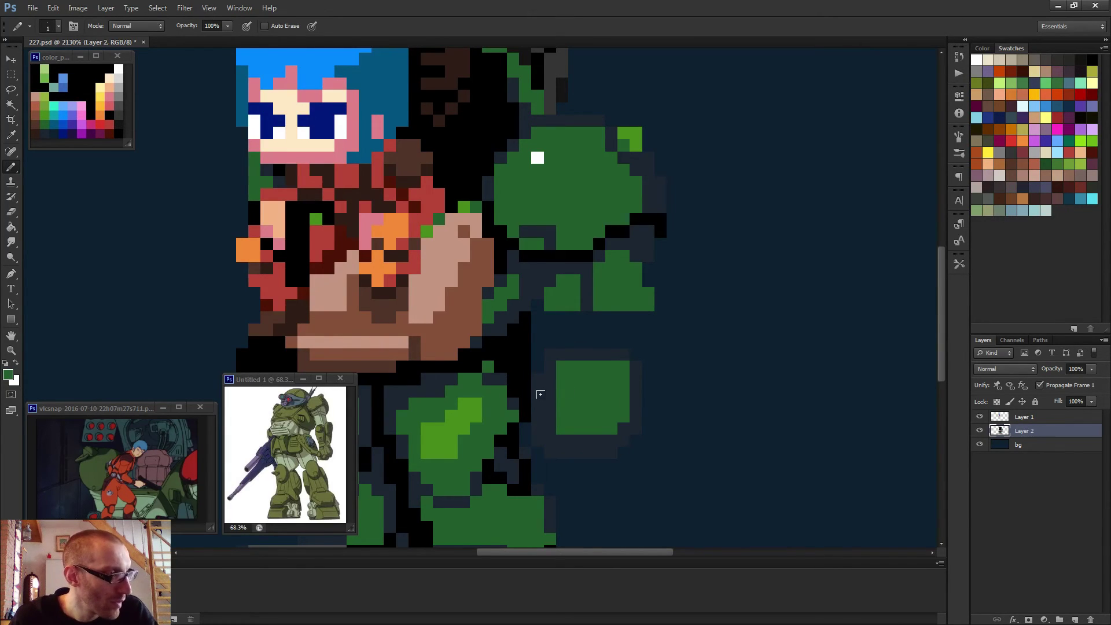
mouse_move(549, 404)
mouse_down()
mouse_move(551, 435)
mouse_move(561, 427)
mouse_move(561, 362)
mouse_up()
click(549, 428)
alt+click(560, 436)
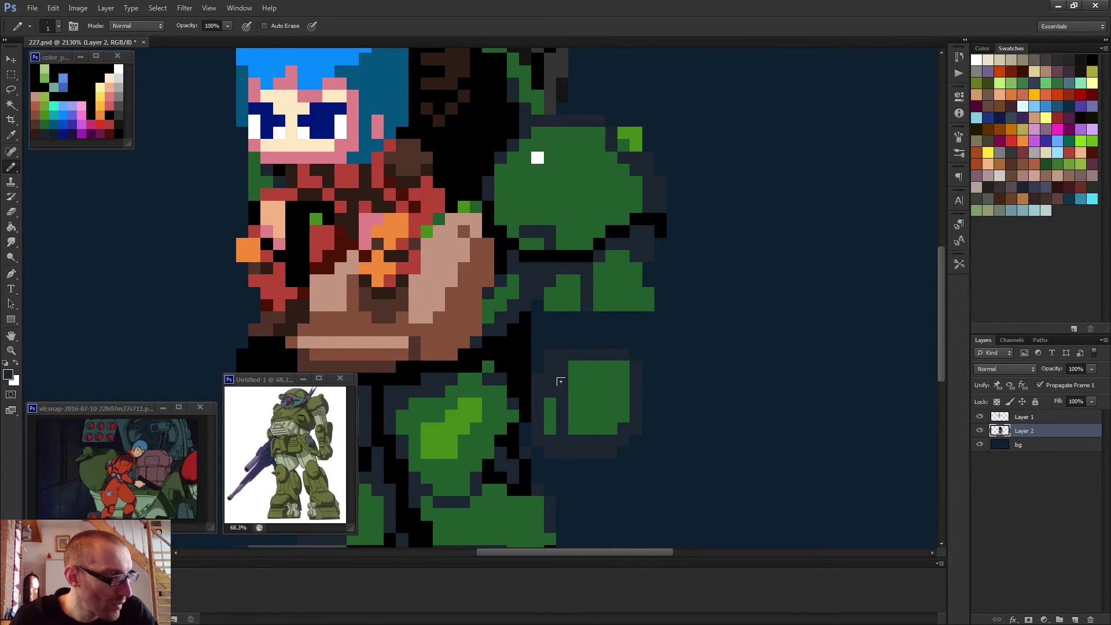
- Trim the top green row of the fist with dark navy and extend its upper outline
scroll(595, 398, down, 1)
alt+click(596, 397)
scroll(602, 422, down, 8)
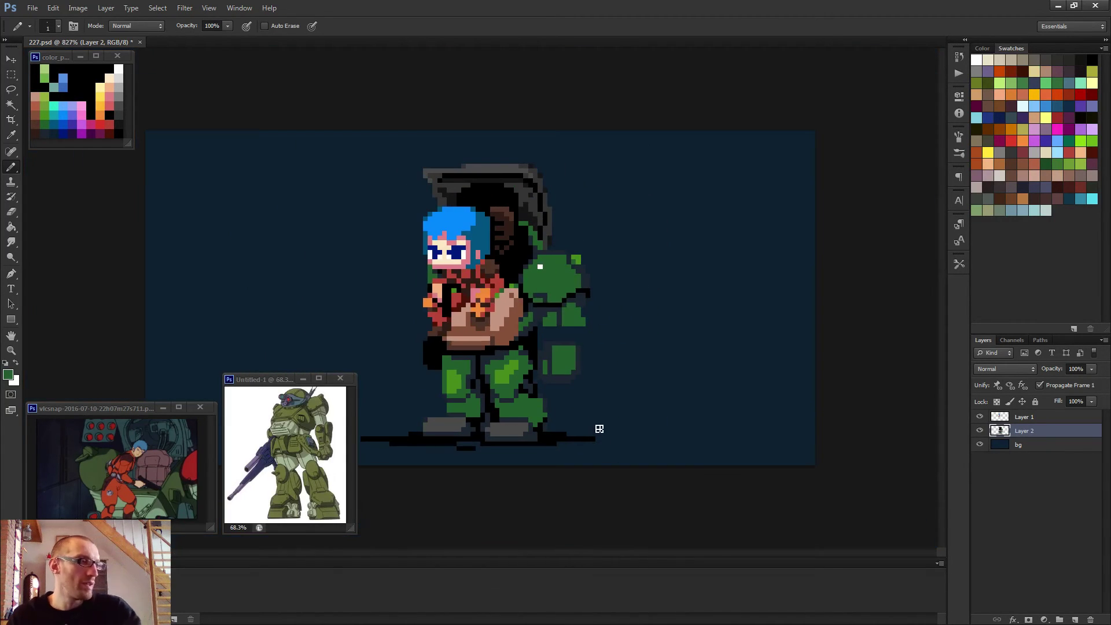
scroll(600, 429, up, 5)
key(d)
drag(576, 356, 624, 346)
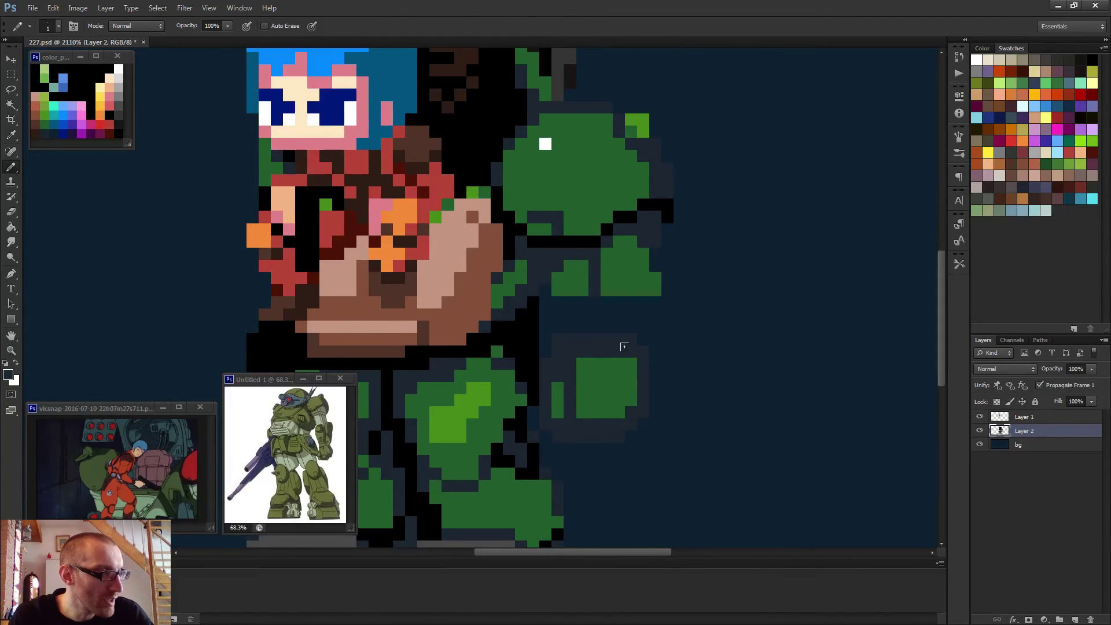
- Extend both green forearm sections downward and draw a black edge between the forearm and the fist
scroll(631, 406, down, 5)
scroll(611, 427, up, 5)
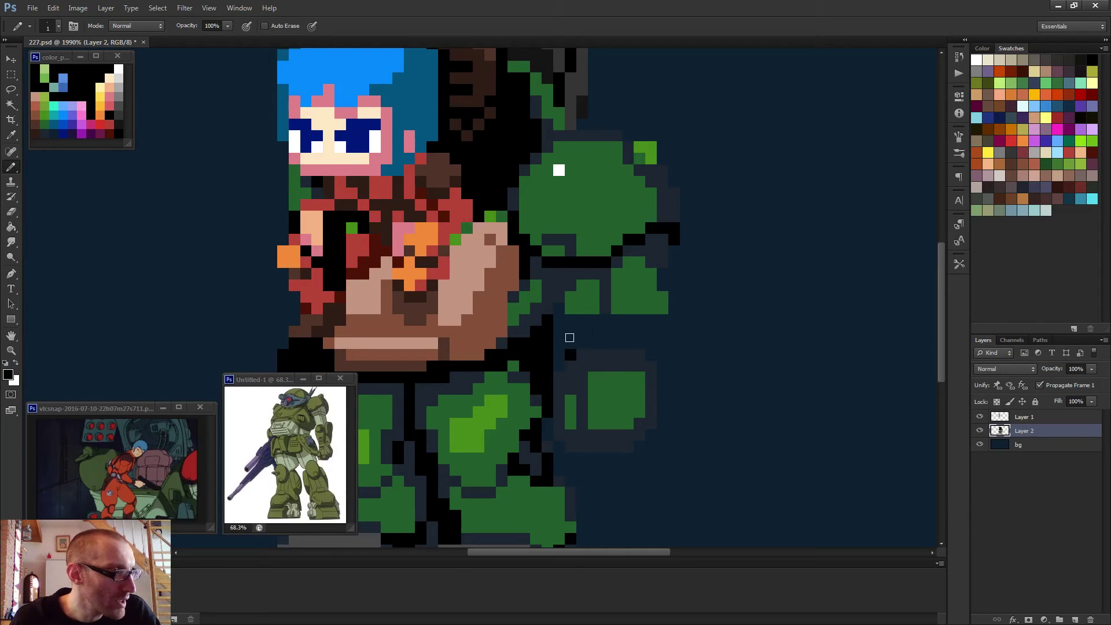
mouse_move(570, 338)
mouse_down()
mouse_move(644, 347)
mouse_move(655, 316)
mouse_move(572, 320)
mouse_move(634, 320)
mouse_move(587, 326)
mouse_move(569, 314)
mouse_move(590, 323)
mouse_move(579, 325)
mouse_move(617, 310)
mouse_move(637, 327)
mouse_up()
alt+click(583, 307)
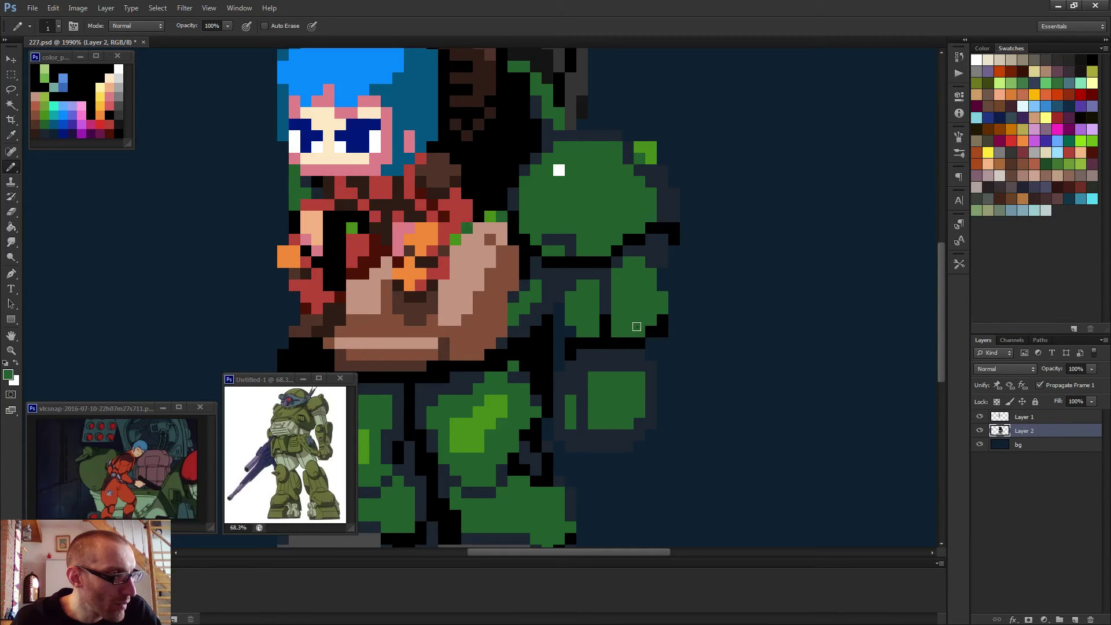
- Outline the rear side of the forearm and the small area beneath the shoulder's back edge in black
alt+click(658, 326)
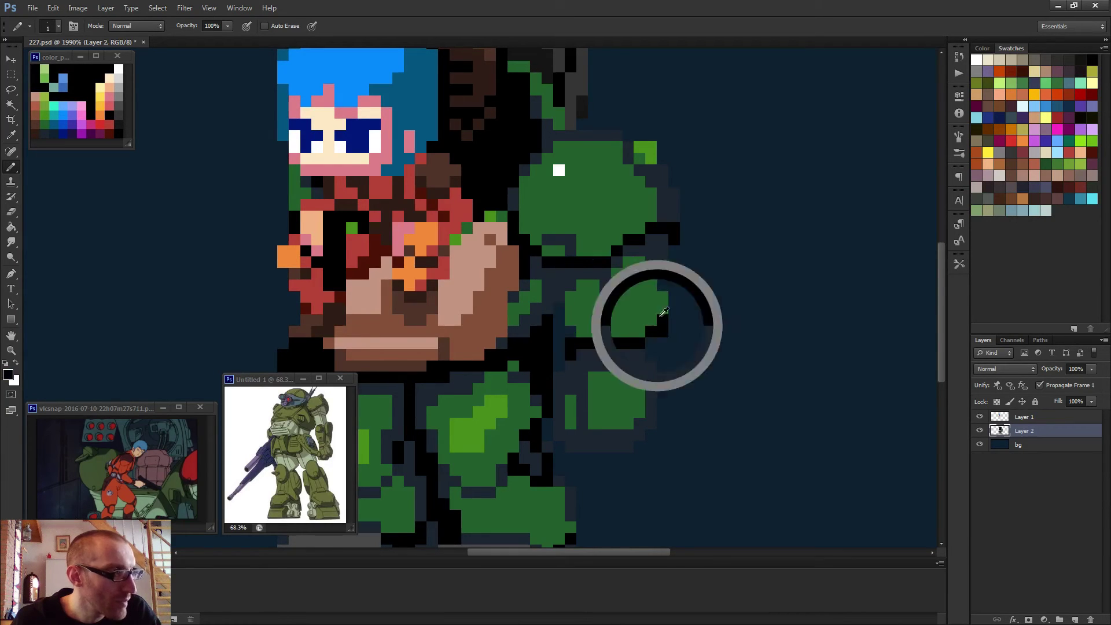
mouse_move(659, 274)
mouse_down()
mouse_move(685, 251)
mouse_move(684, 231)
mouse_up()
click(685, 226)
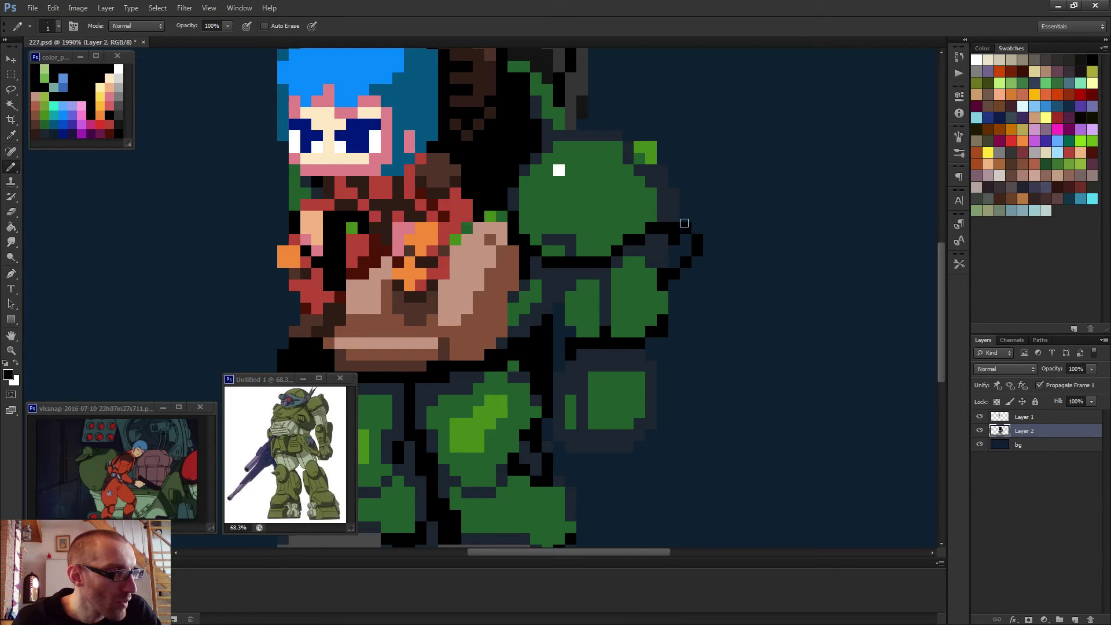
scroll(728, 298, down, 5)
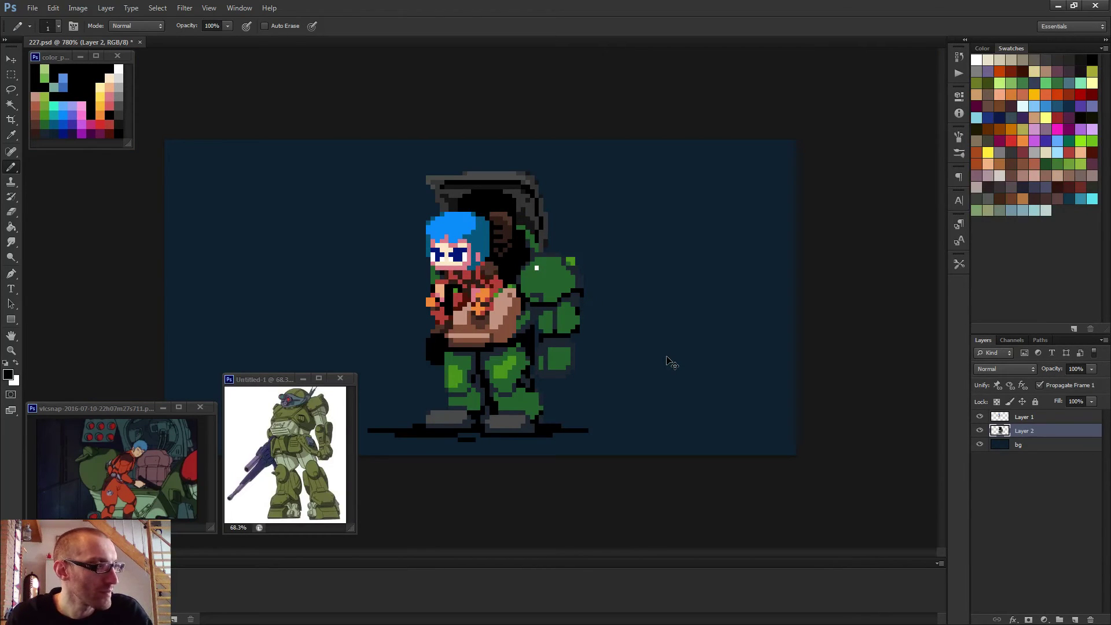
scroll(654, 324, up, 5)
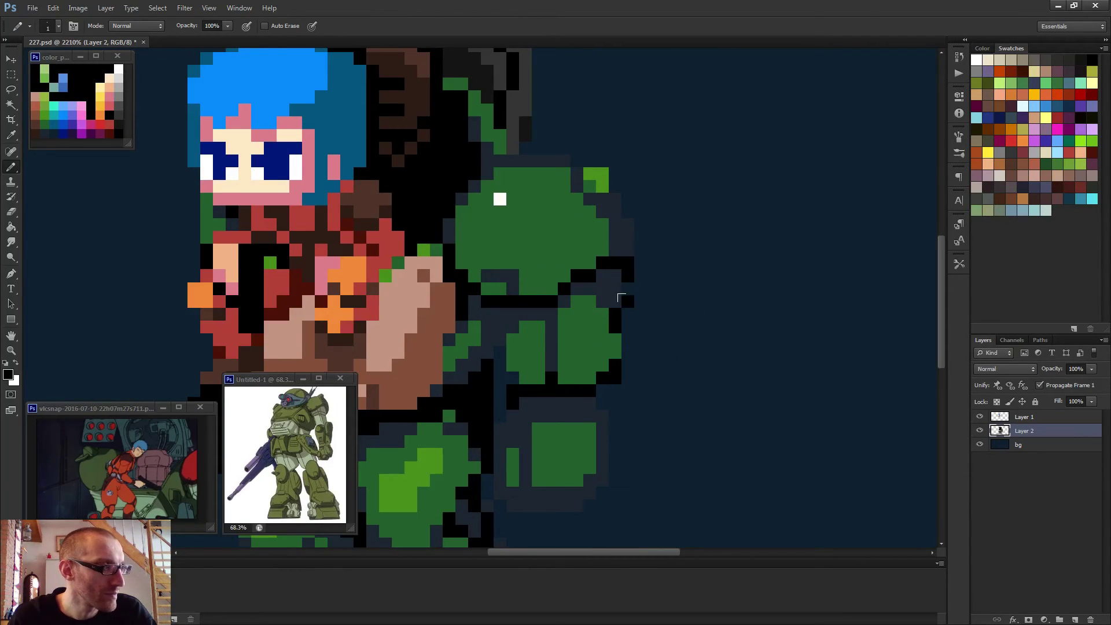
scroll(642, 312, down, 3)
scroll(607, 318, down, 1)
- Add green pixels inside the black-outlined area between the shoulder's back edge and the forearm
alt+click(608, 317)
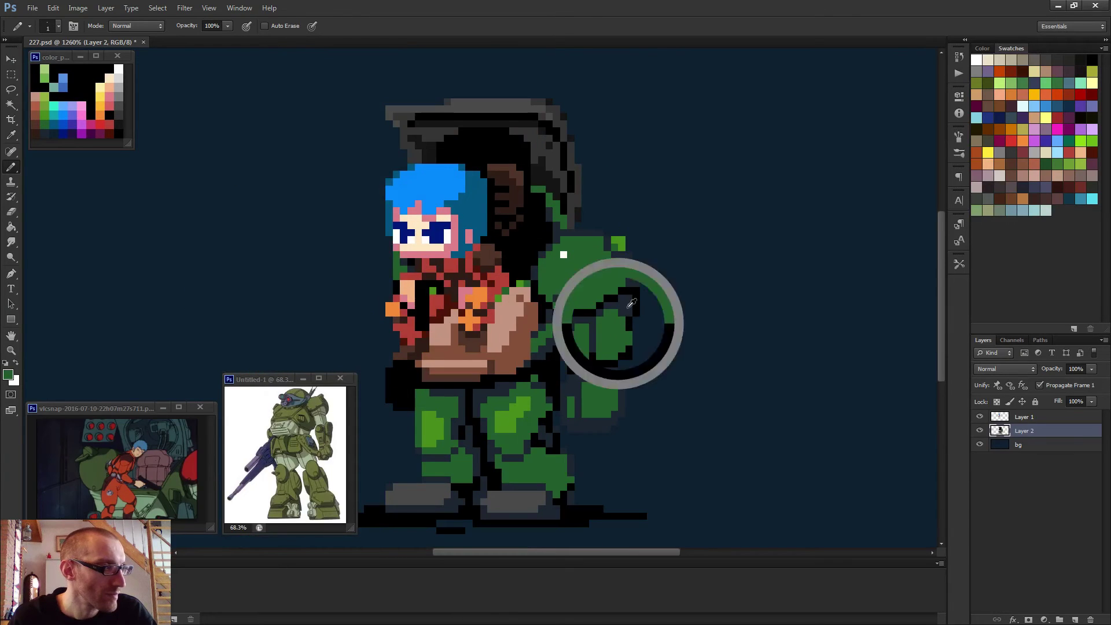
scroll(633, 309, down, 7)
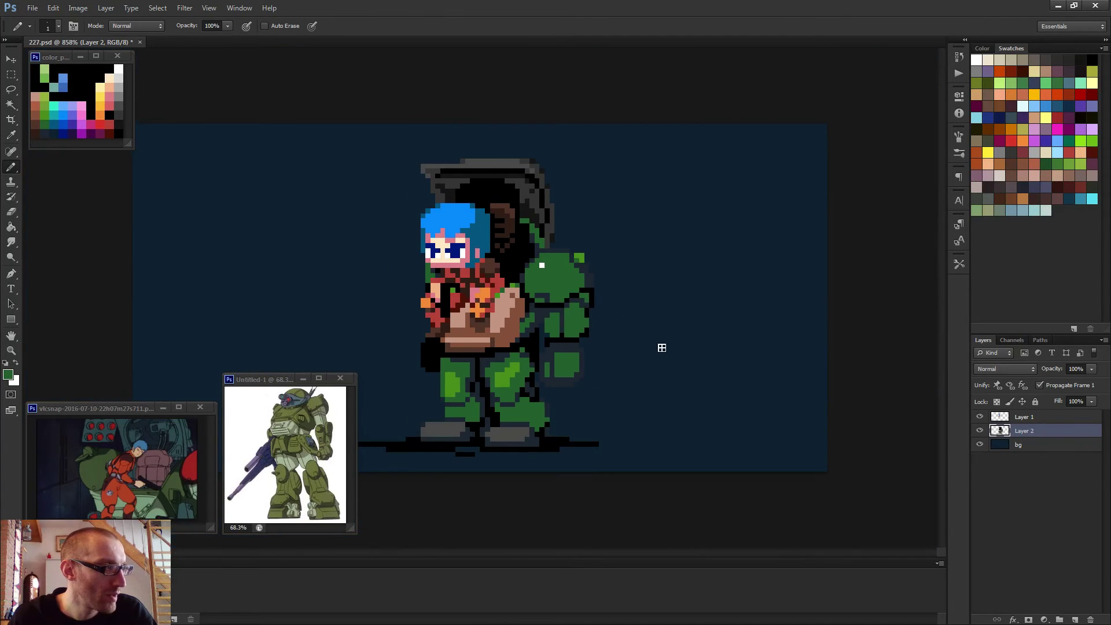
scroll(624, 411, down, 1)
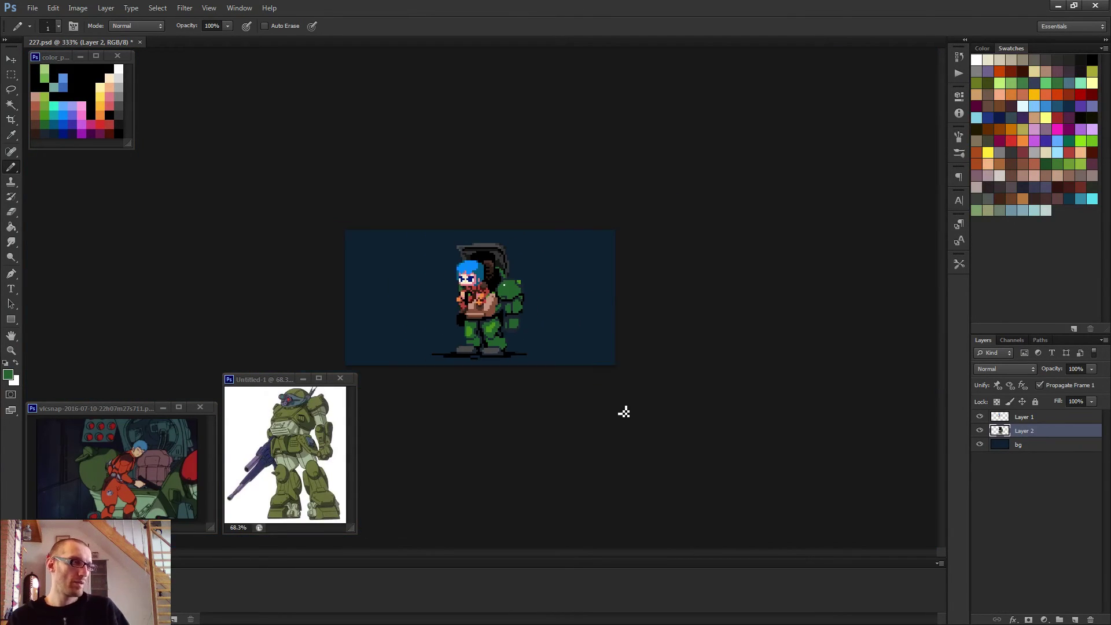
scroll(518, 376, up, 6)
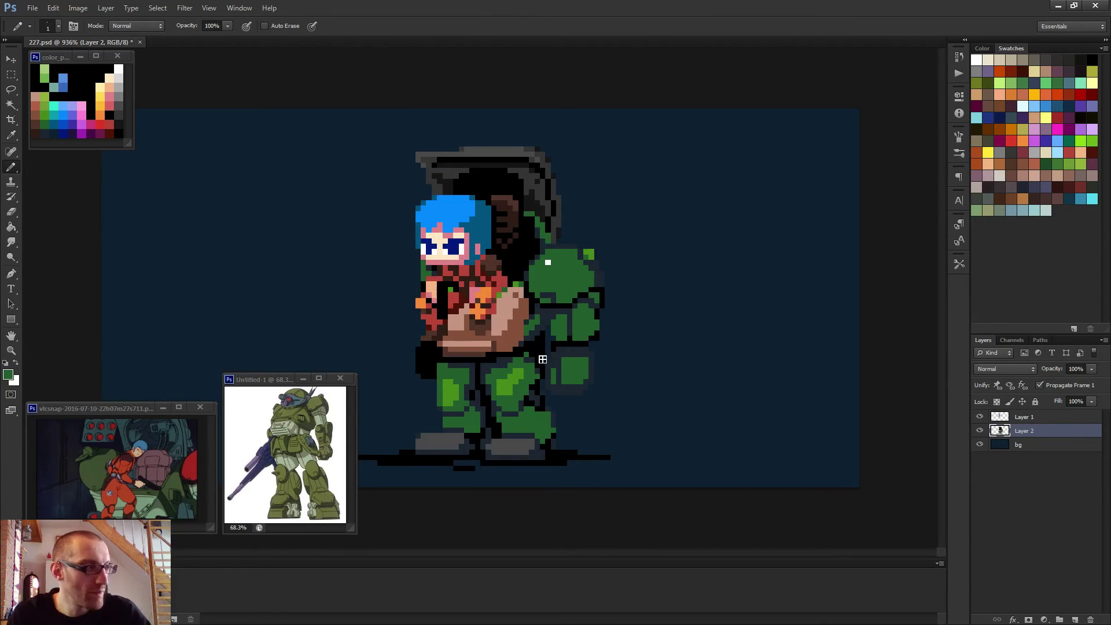
- Draw black pixels along the underside of the shoulder and down the inner arm to separate it from the torso
scroll(598, 338, up, 3)
alt+click(538, 346)
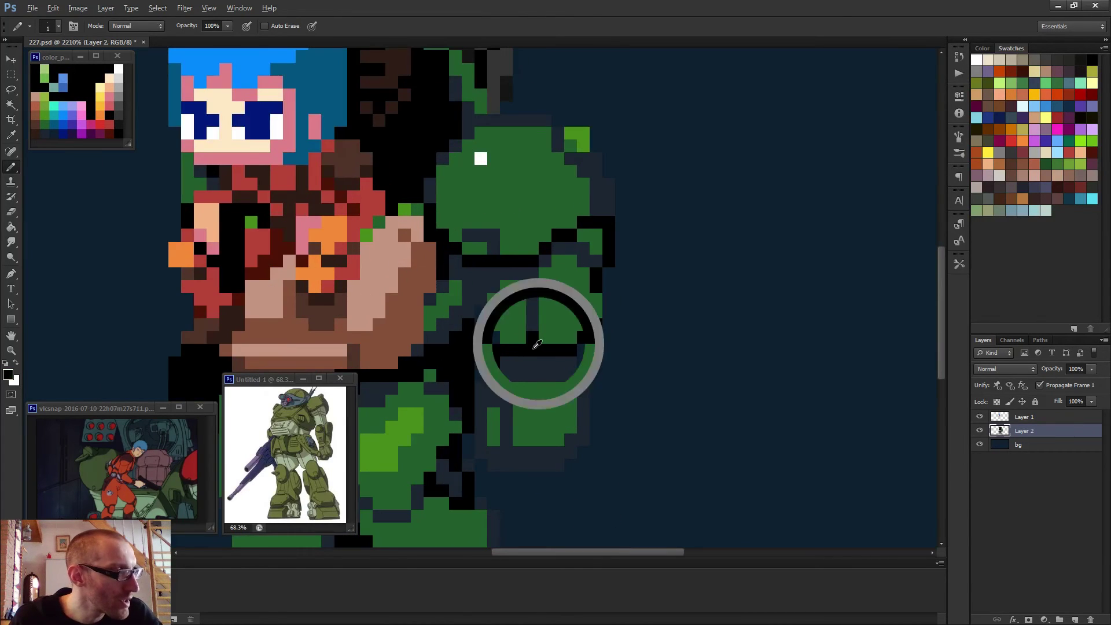
drag(470, 266, 457, 282)
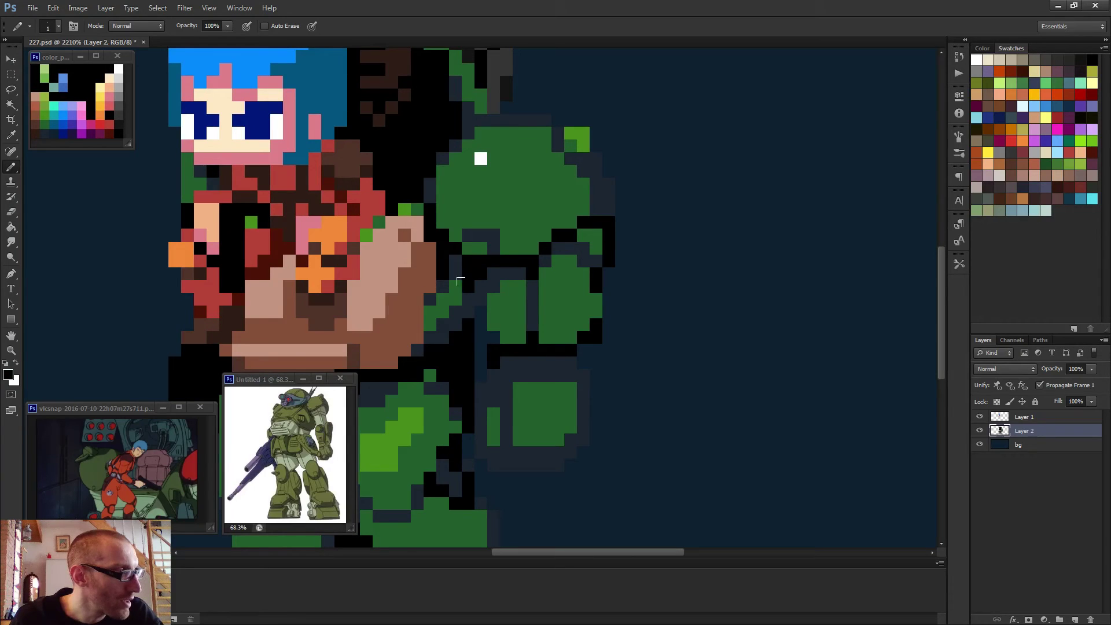
scroll(474, 288, down, 4)
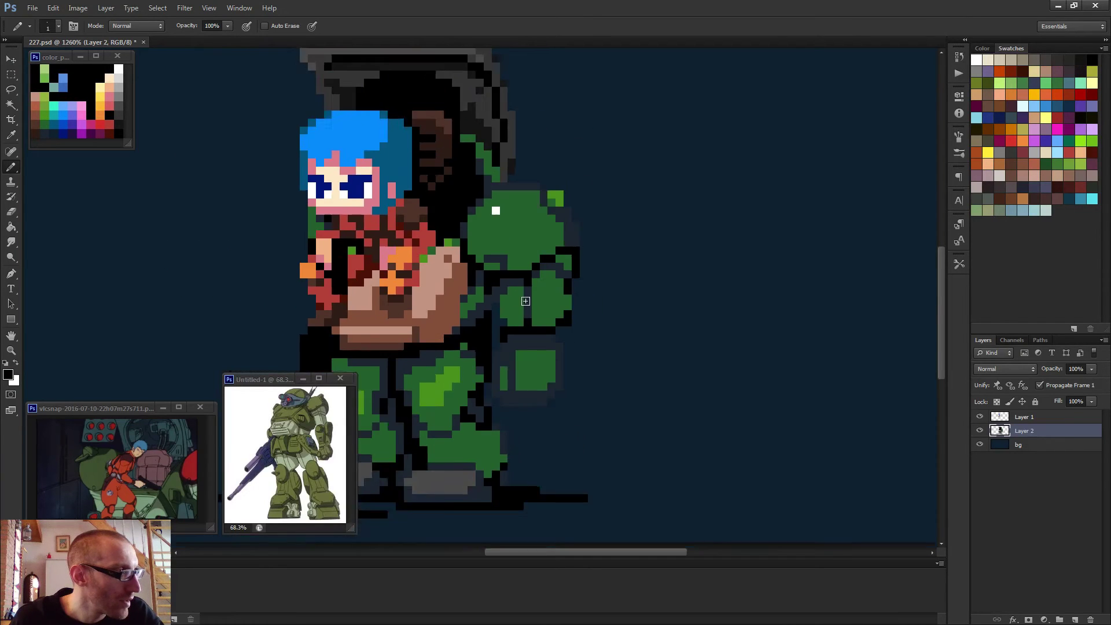
- Draw a small dark mark on the lower part of the green shoulder using the sampled outline color
scroll(561, 299, up, 2)
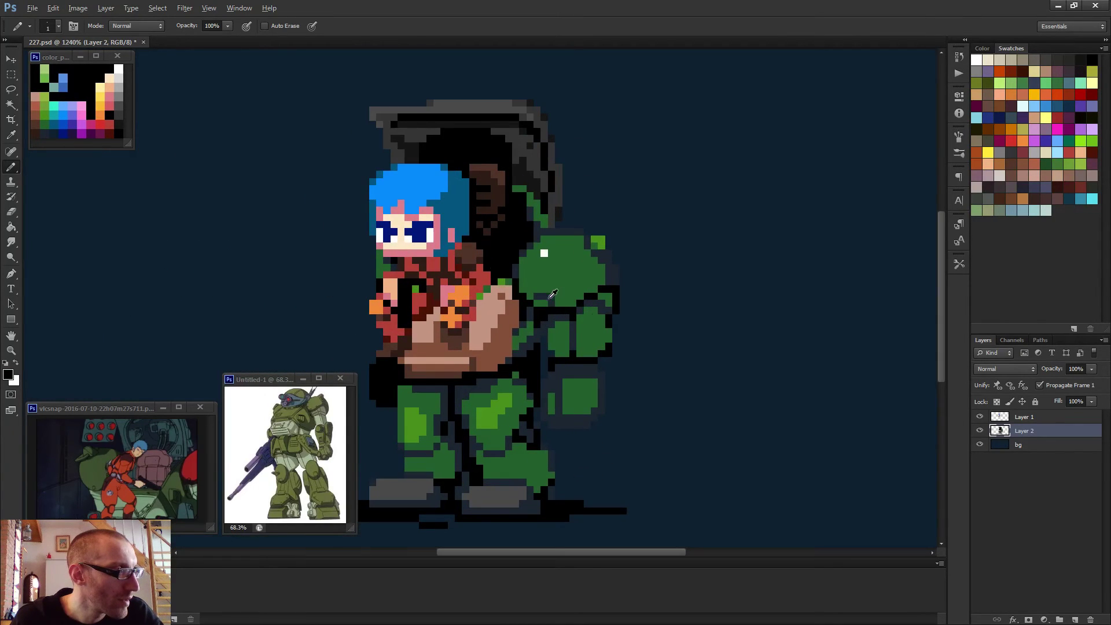
alt+click(553, 294)
click(573, 275)
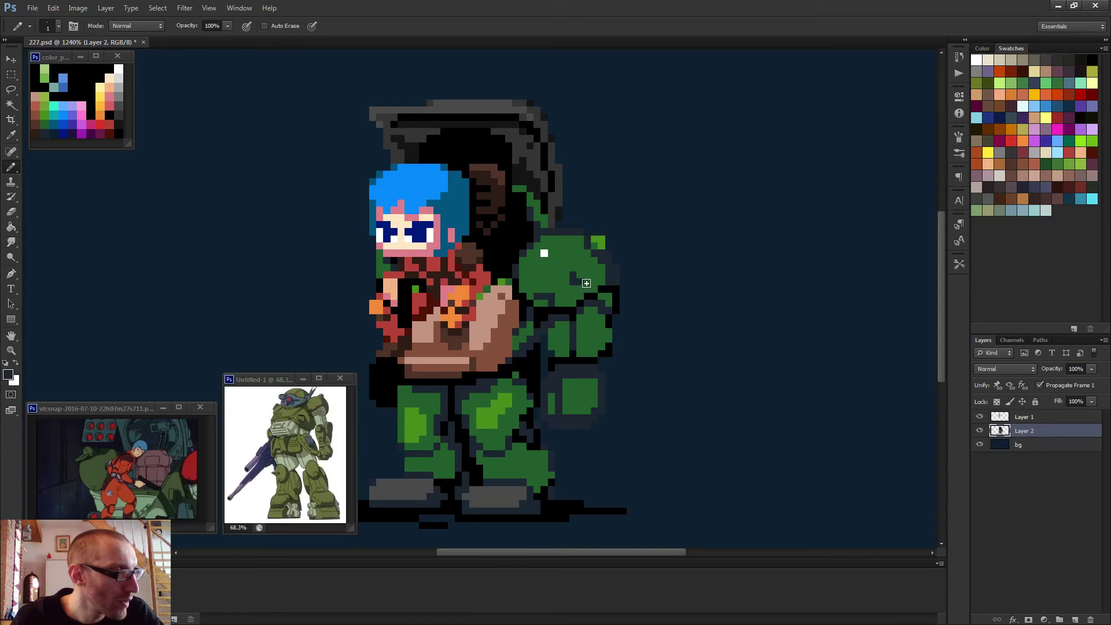
scroll(601, 290, down, 5)
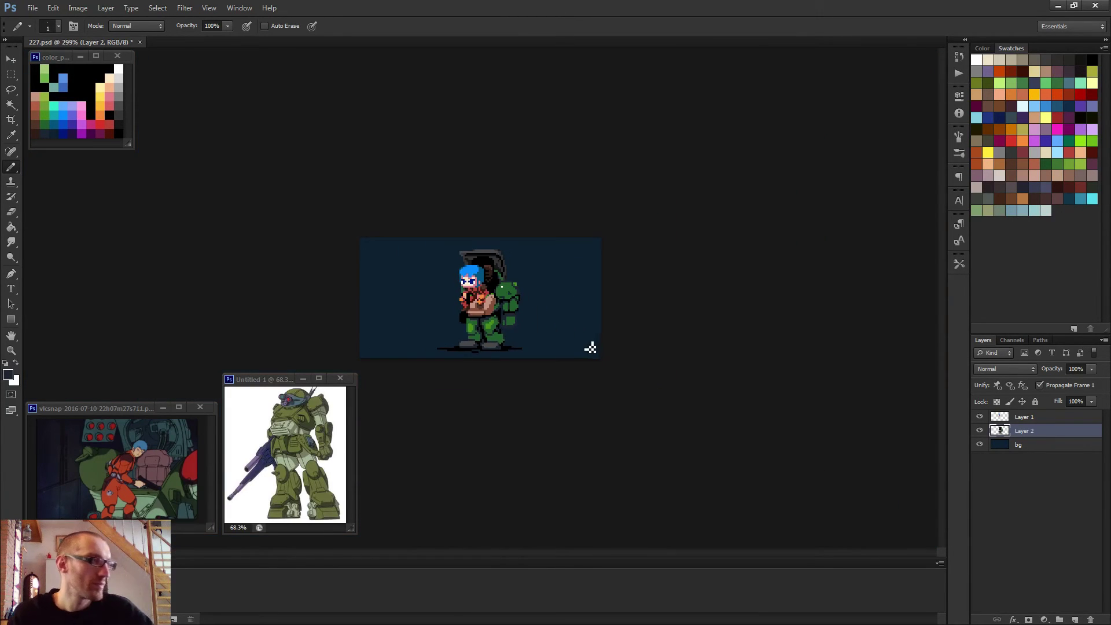
- Shift the dark divider between the two green forearm sections one pixel rearward and fill its former column with green
scroll(591, 350, up, 6)
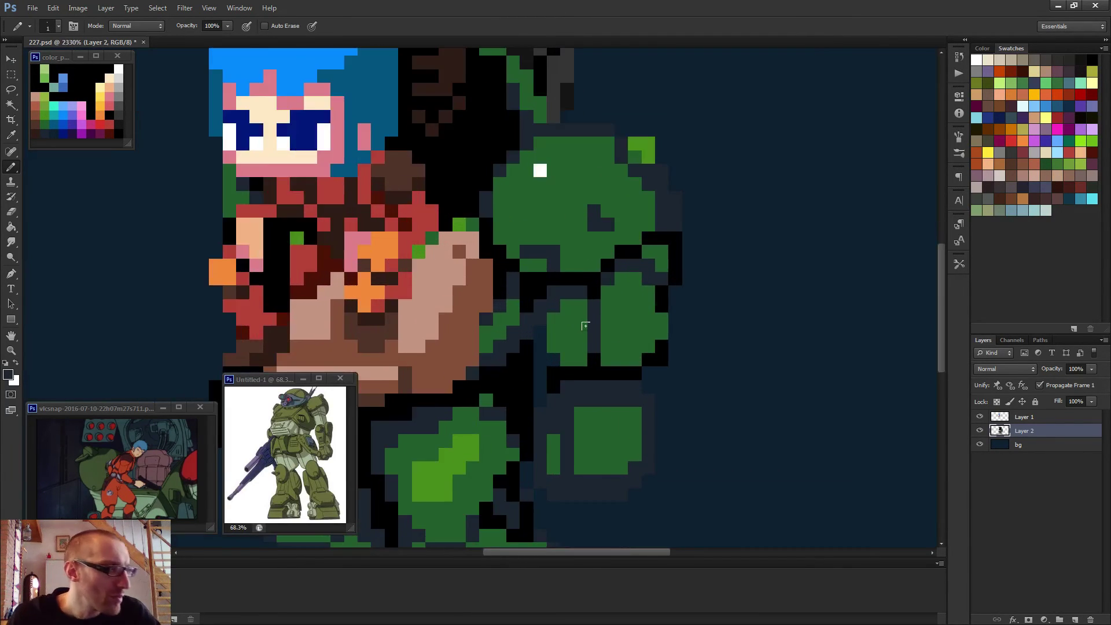
drag(599, 285, 598, 353)
alt+click(585, 323)
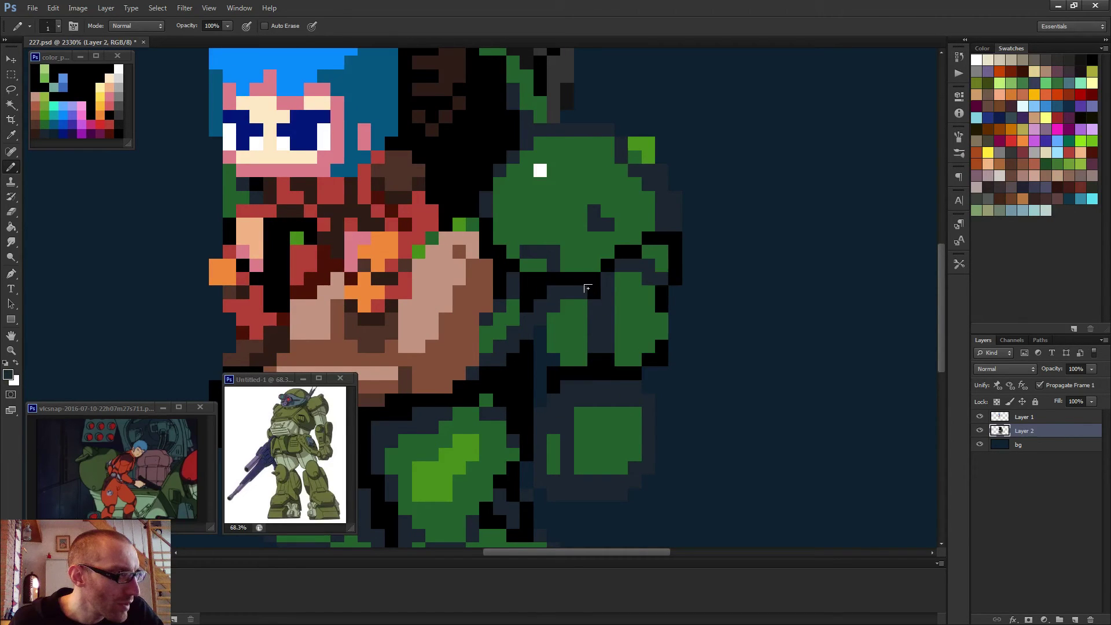
click(587, 288)
click(594, 356)
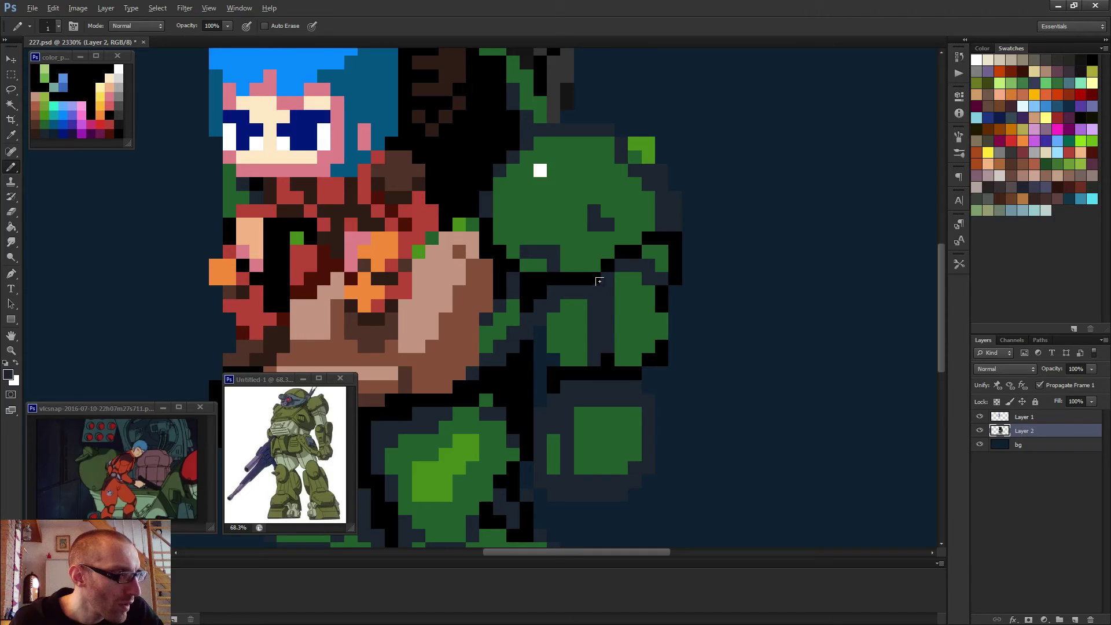
alt+click(598, 280)
mouse_move(607, 279)
mouse_down()
mouse_move(587, 326)
mouse_move(591, 359)
mouse_up()
alt+click(578, 322)
scroll(621, 346, down, 5)
scroll(510, 303, up, 5)
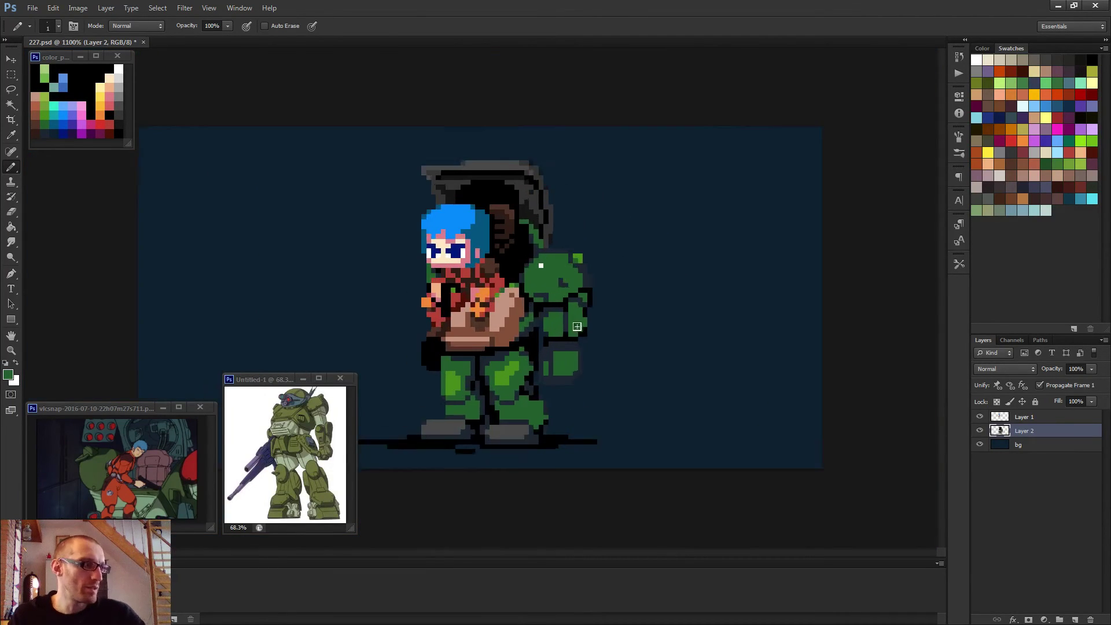
alt+click(614, 283)
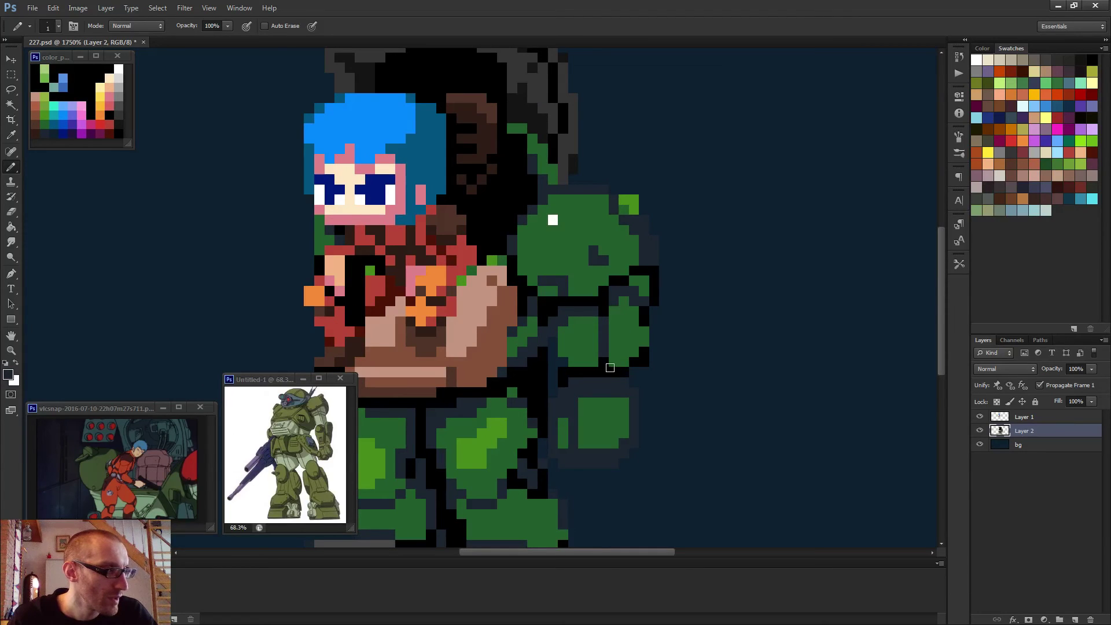
scroll(629, 366, down, 6)
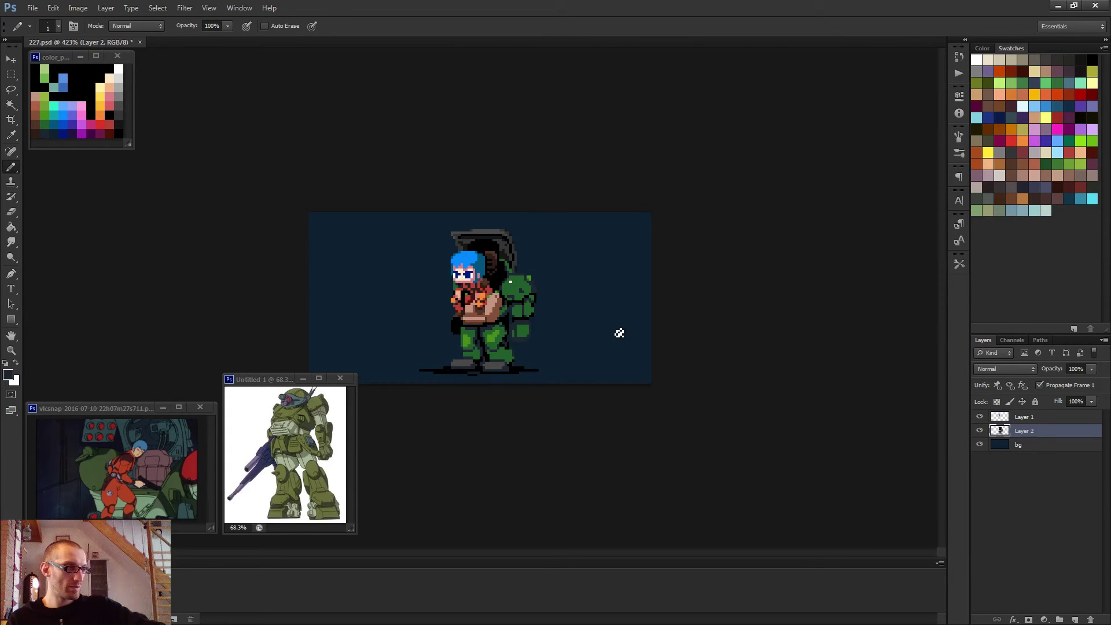
scroll(467, 413, up, 6)
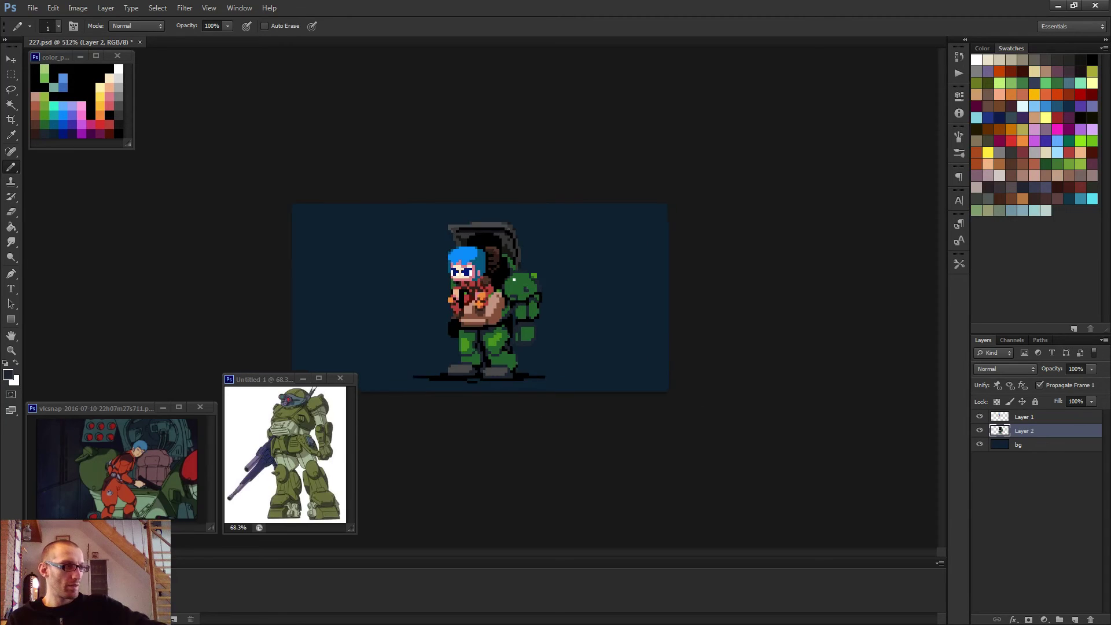
- Select the lower knee bands of both legs, move them up two pixels, and deselect
key(m)
scroll(440, 419, up, 2)
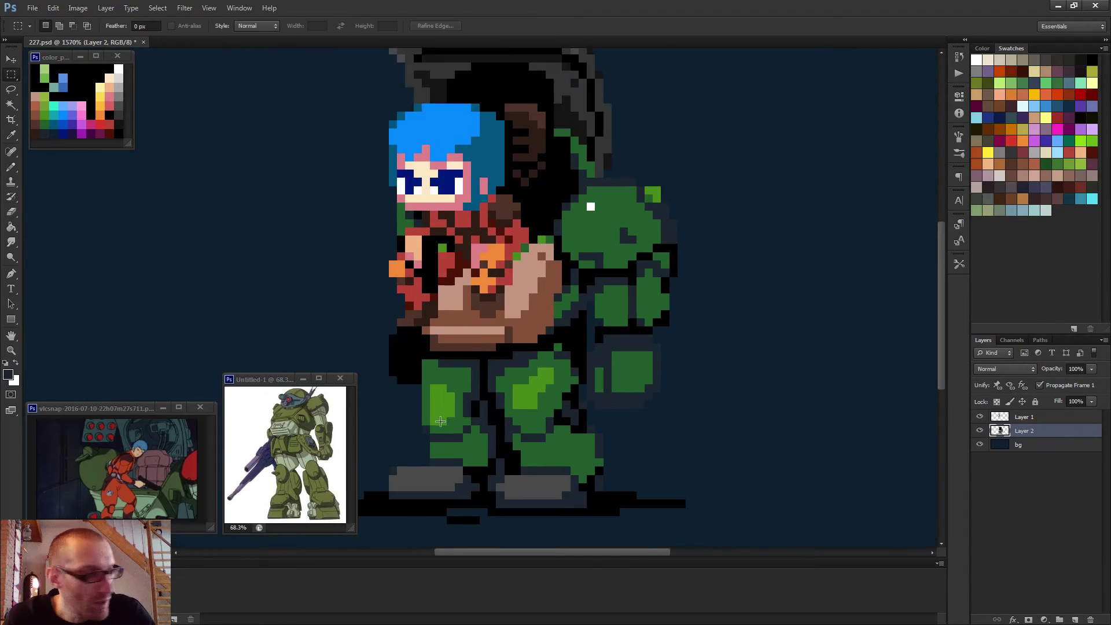
drag(421, 429, 485, 449)
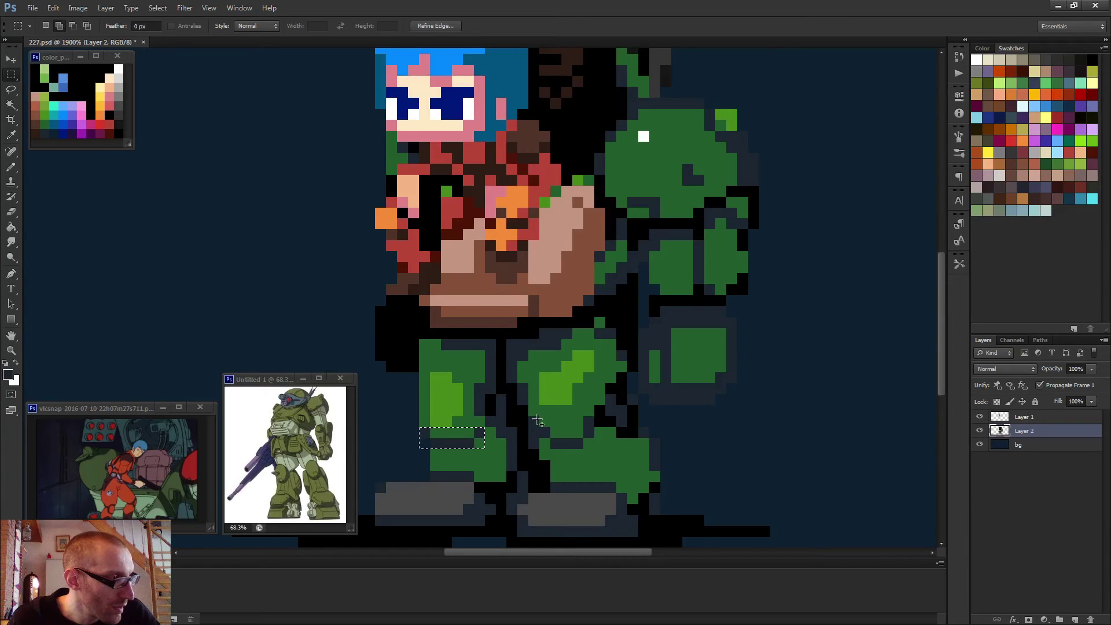
drag(528, 416, 535, 443)
key(v)
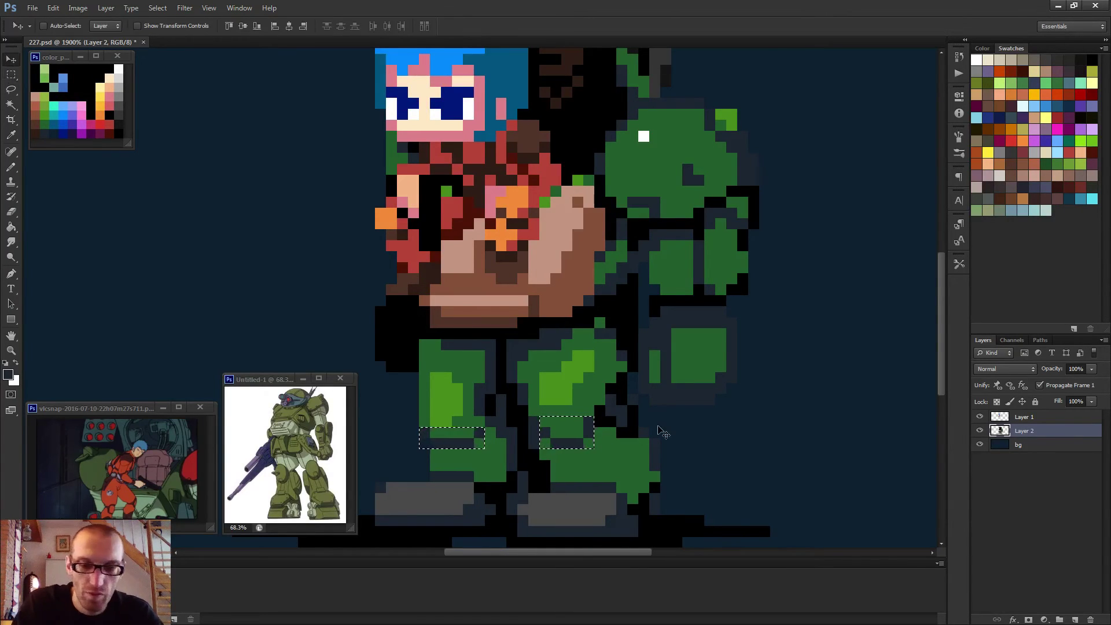
key(Up)
key(Up)
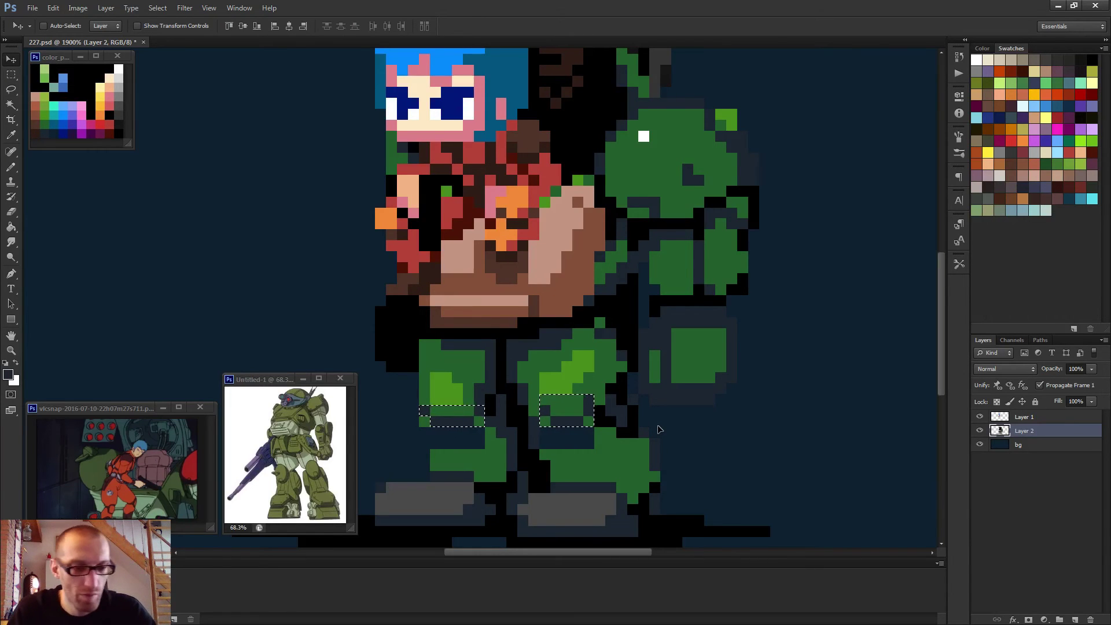
key(ctrl+d)
- Fill the empty gaps beneath both raised knee bands with the sampled green and touch up the knee edges
key(b)
scroll(580, 452, up, 5)
alt+click(641, 442)
key(g)
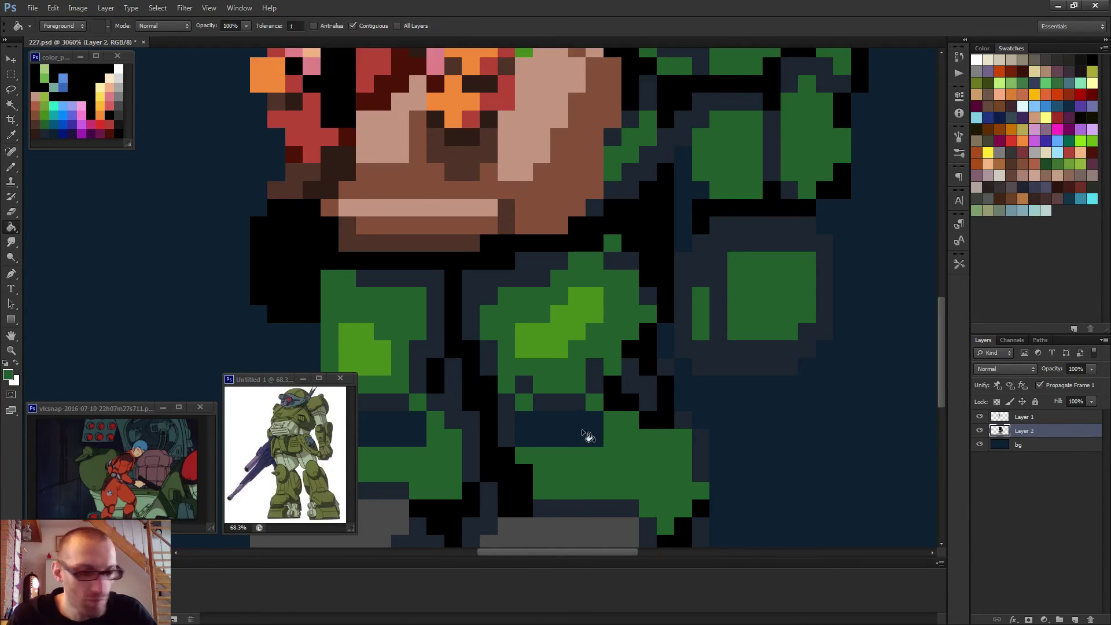
click(586, 435)
key(b)
drag(400, 452, 505, 431)
click(450, 397)
mouse_move(441, 393)
mouse_down()
mouse_move(510, 397)
mouse_move(434, 384)
mouse_up()
scroll(434, 384, down, 2)
scroll(510, 431, down, 2)
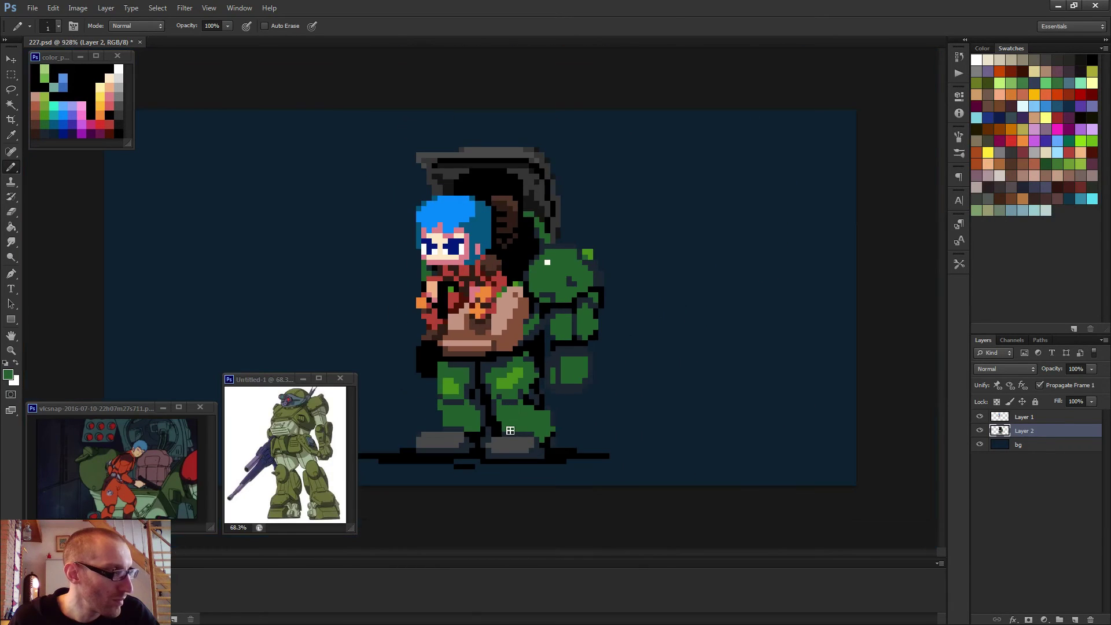
scroll(511, 431, down, 1)
- Trim the back edge of the rear calf with the dark outline color and add black pixels along it
scroll(478, 310, up, 2)
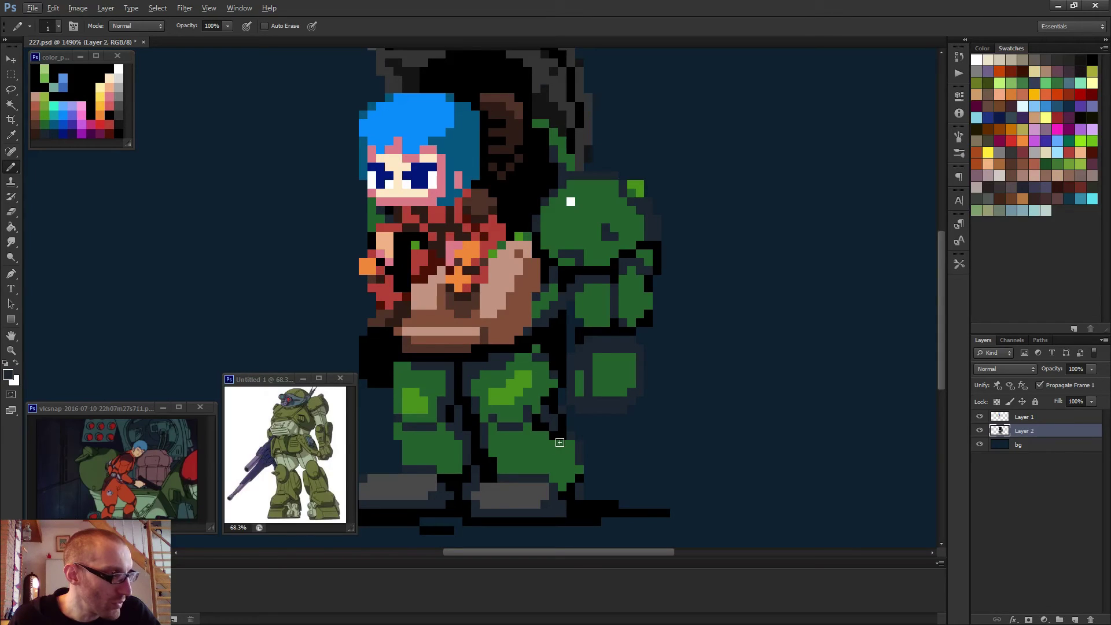
drag(560, 442, 578, 470)
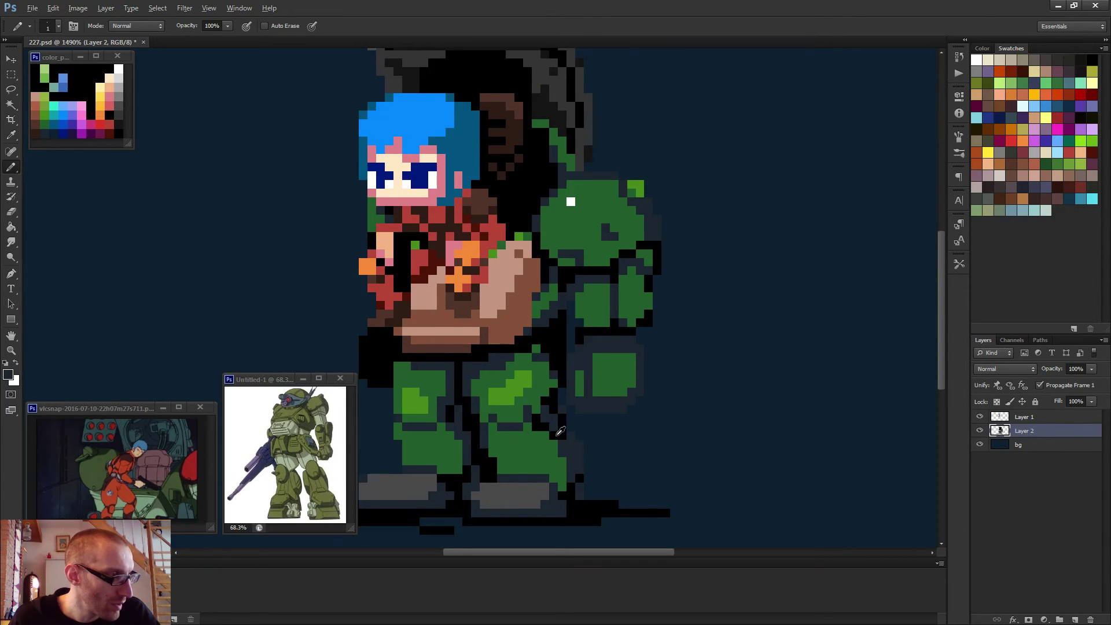
alt+click(557, 435)
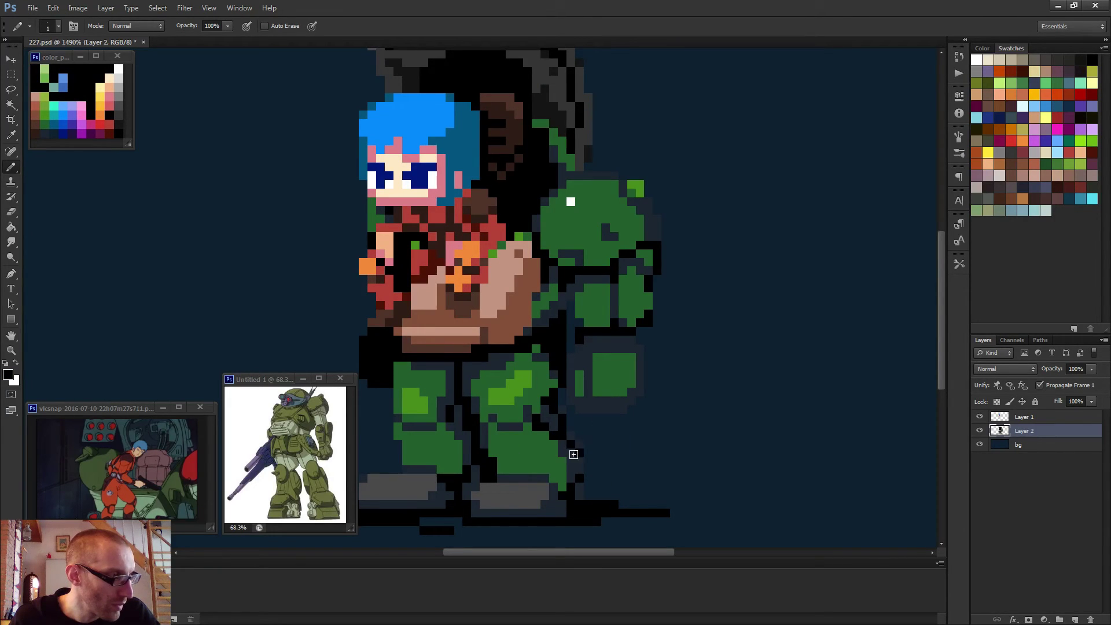
scroll(576, 463, down, 3)
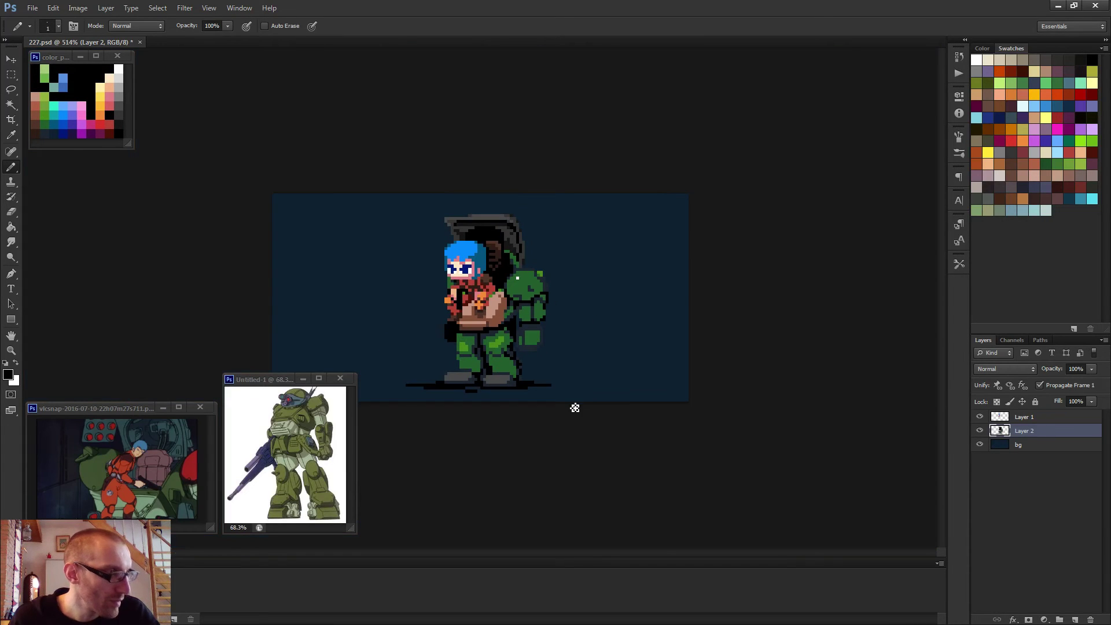
- Add a bright green highlight pixel at the back of the front calf and draw dark bands across both lower legs
scroll(490, 426, up, 3)
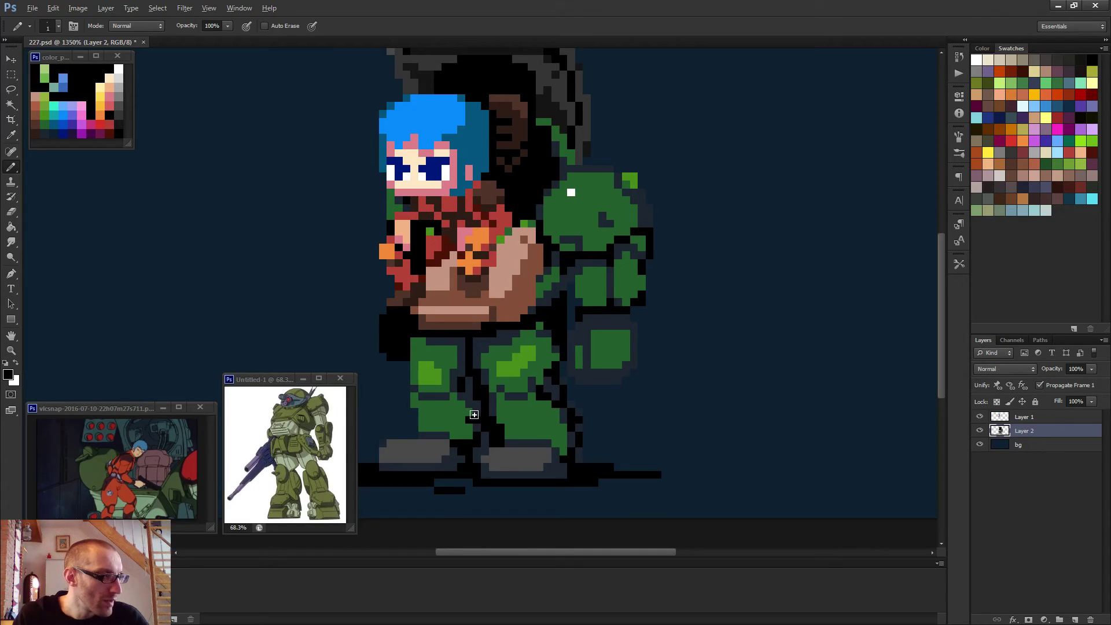
alt+click(442, 373)
click(475, 430)
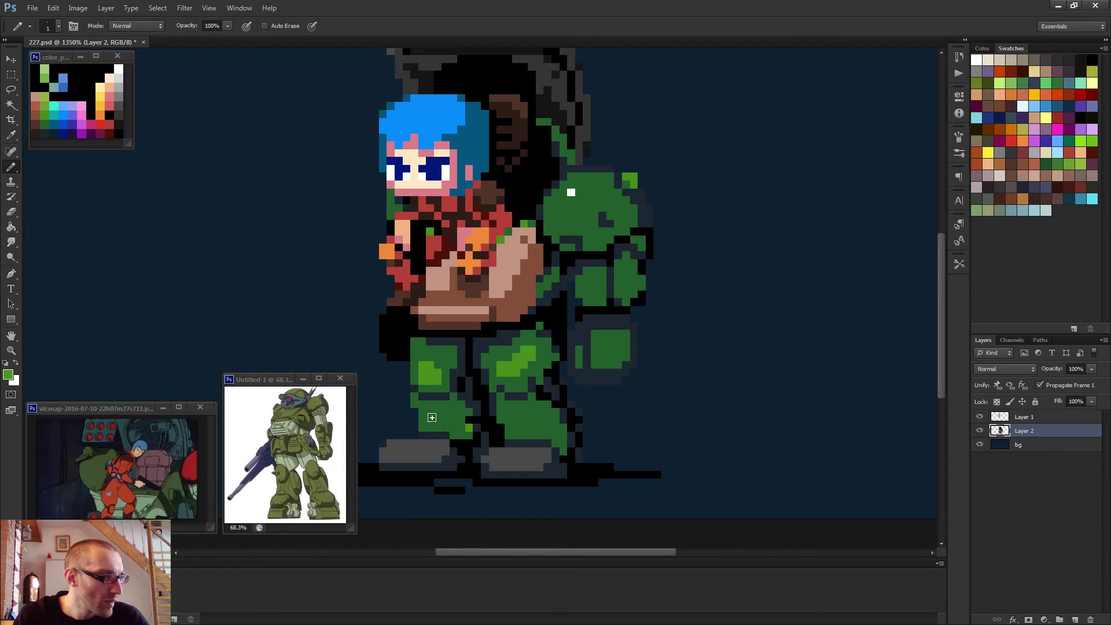
alt+click(472, 407)
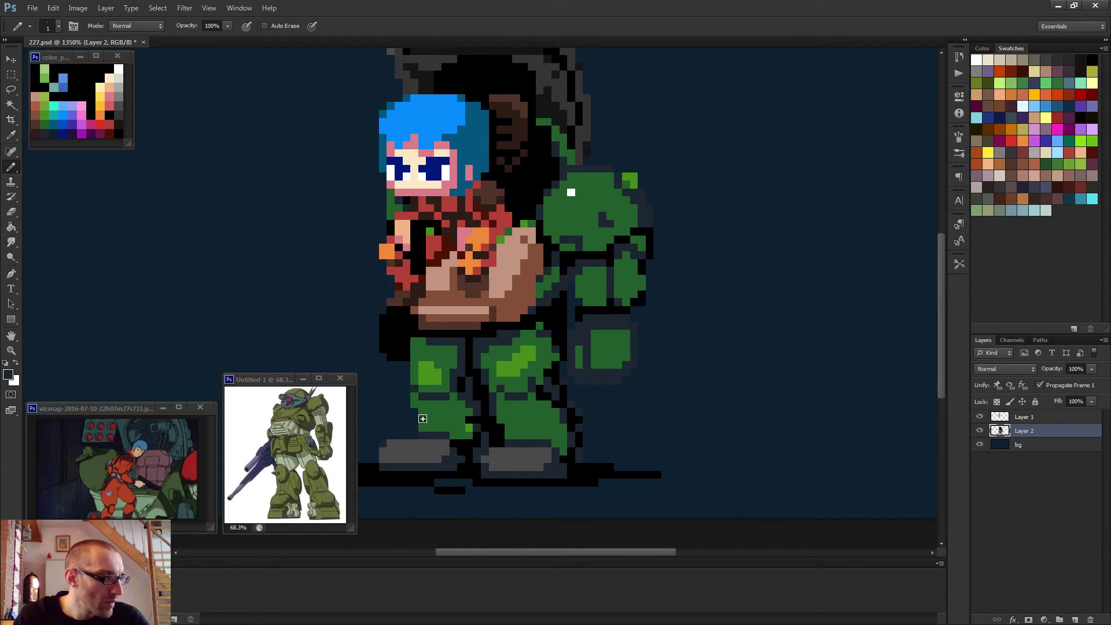
drag(422, 418, 439, 429)
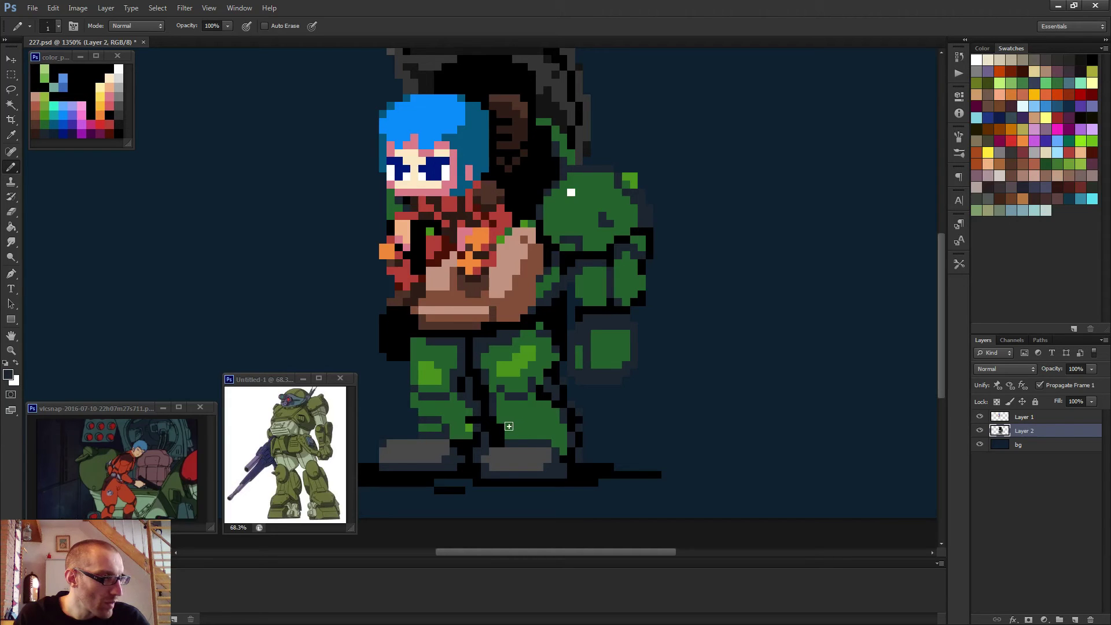
drag(508, 428, 539, 435)
scroll(581, 460, down, 8)
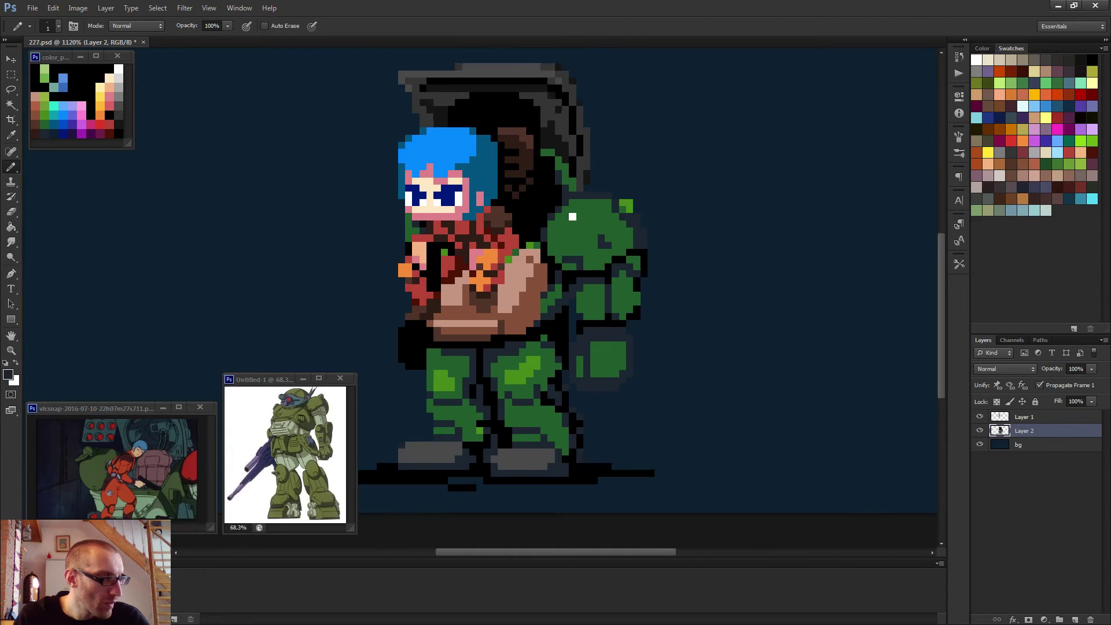
- Refine the ends of the lower-leg bands and the ankle edges with dark outline and green pixels
scroll(586, 454, up, 5)
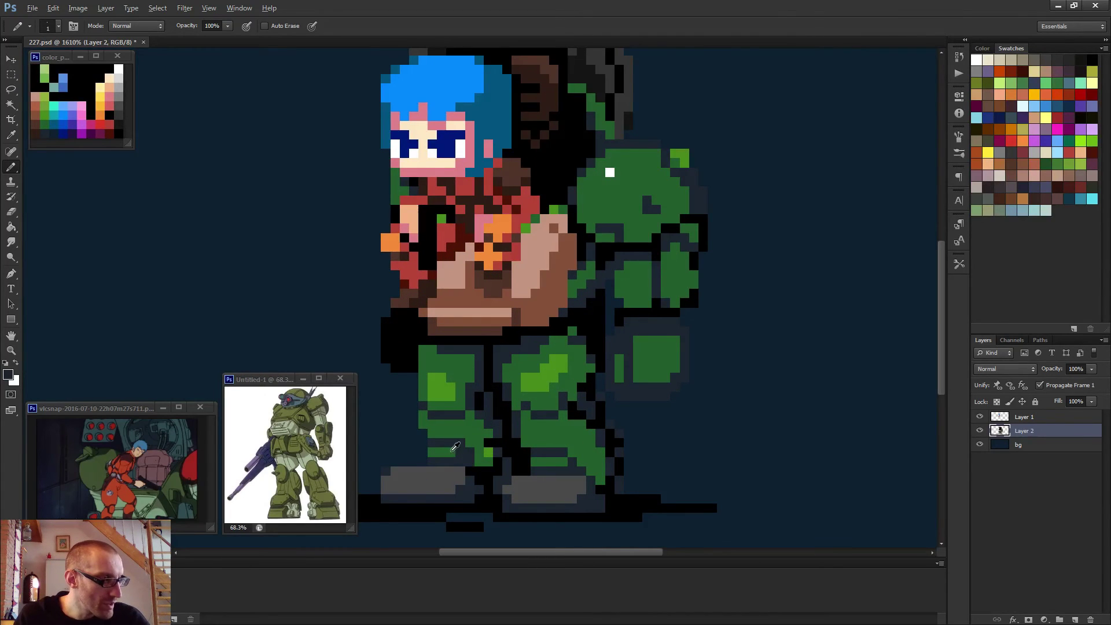
alt+click(452, 451)
alt+click(485, 478)
alt+click(606, 489)
alt+click(561, 463)
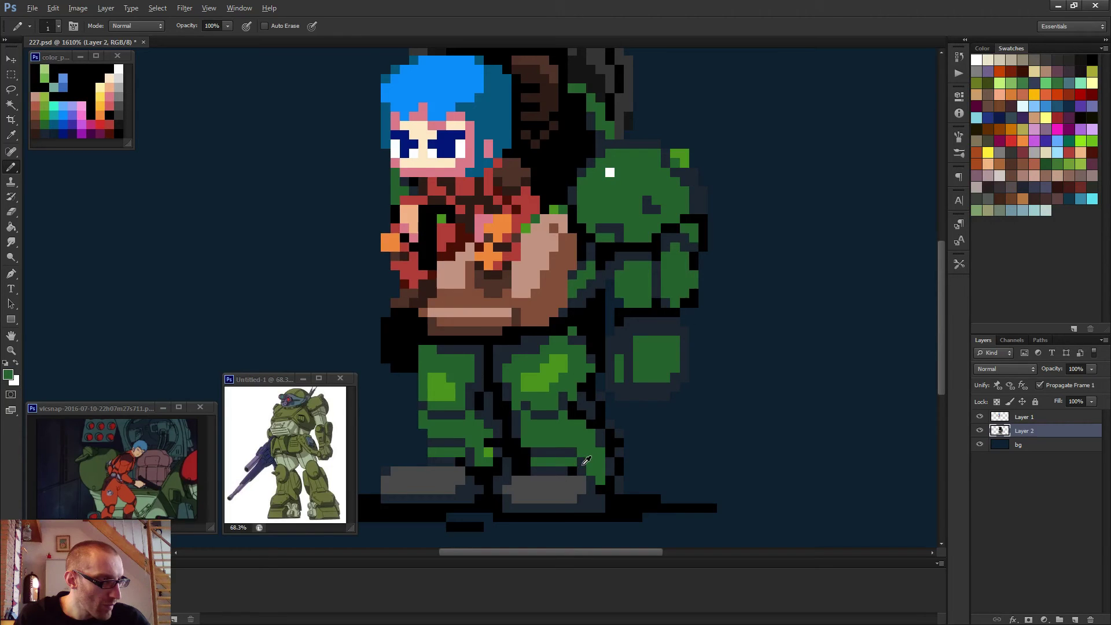
scroll(586, 460, down, 6)
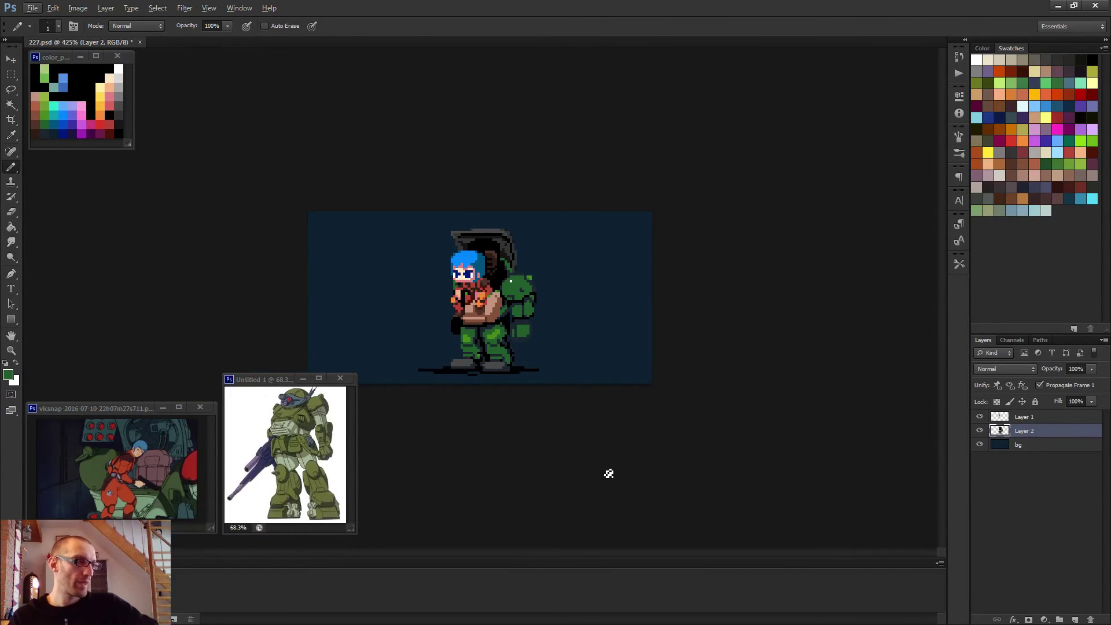
scroll(608, 471, down, 1)
- Reshape the lower edge of the rear leg's knee with green pixels and a cleaner dark line
scroll(573, 458, up, 7)
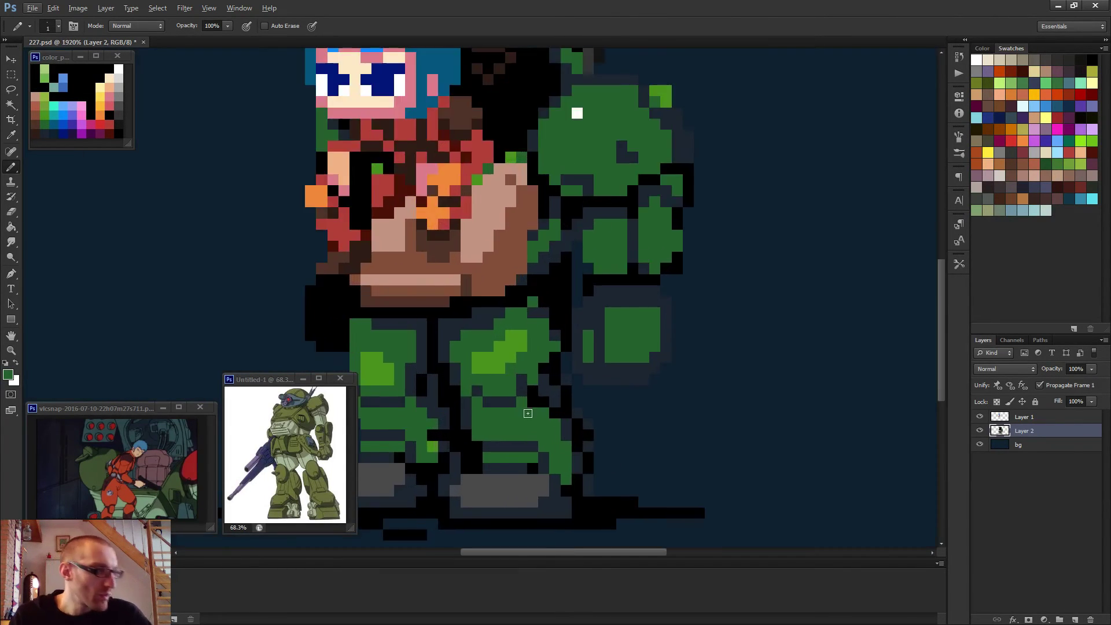
alt+click(494, 397)
click(477, 402)
alt+click(494, 386)
click(475, 391)
alt+click(487, 403)
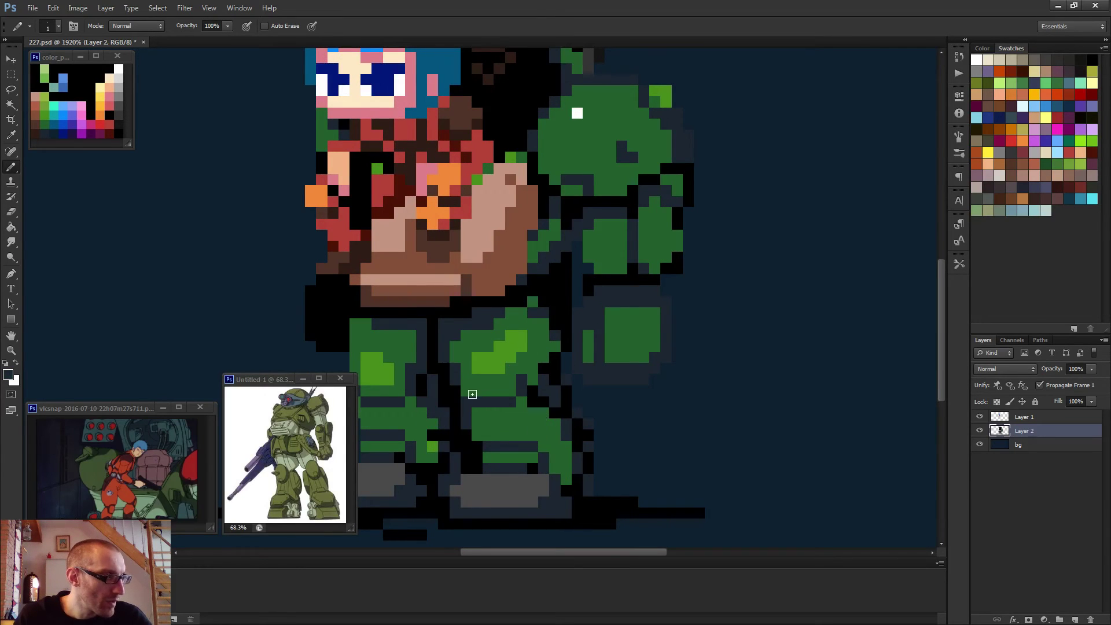
scroll(473, 394, down, 4)
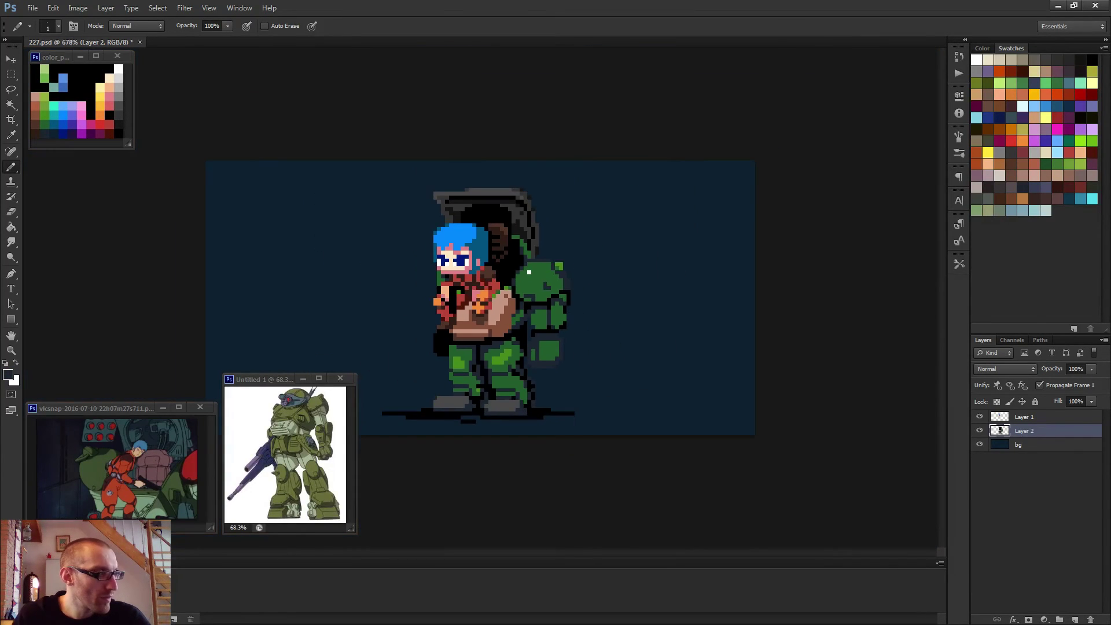
scroll(466, 340, up, 4)
- Extend the front edge of the front leg's knee with green pixels and narrow the thigh above it with black
scroll(434, 428, down, 3)
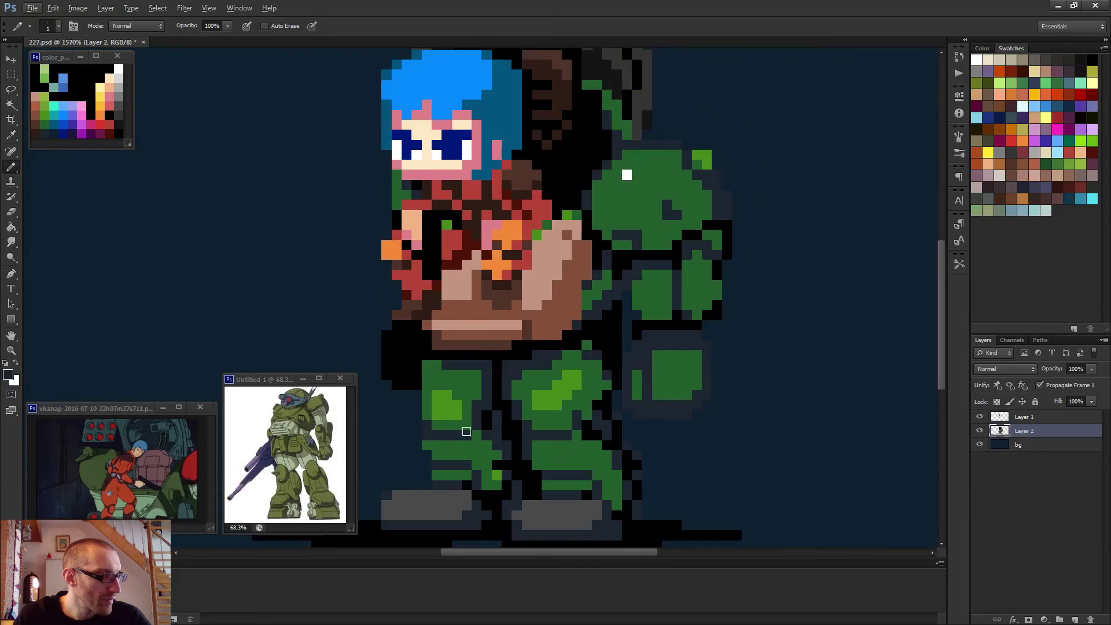
alt+click(437, 403)
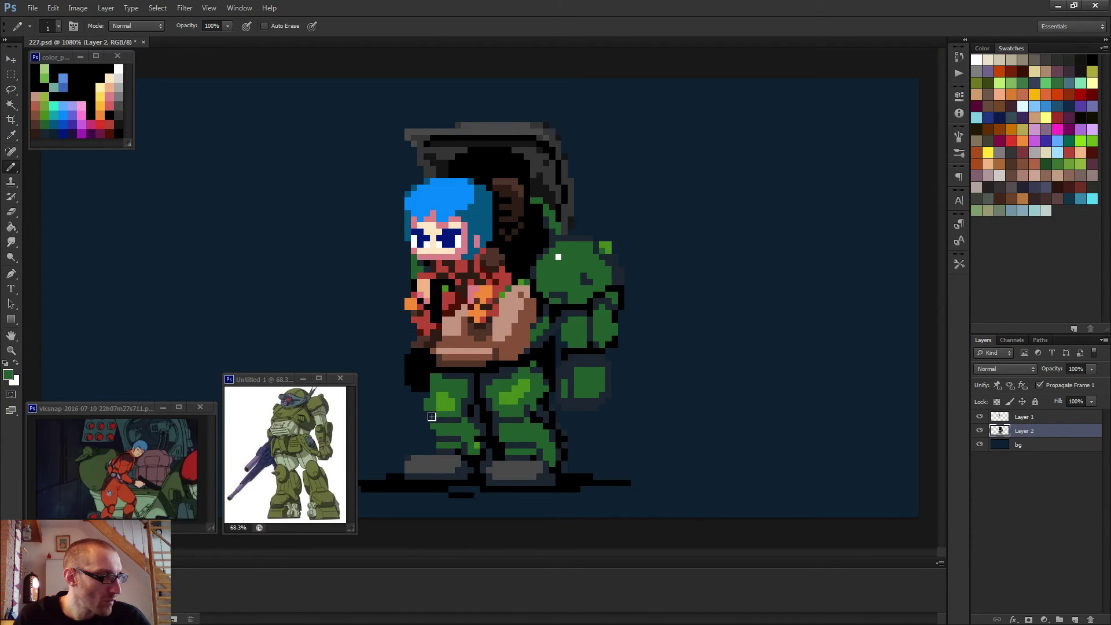
scroll(514, 429, down, 3)
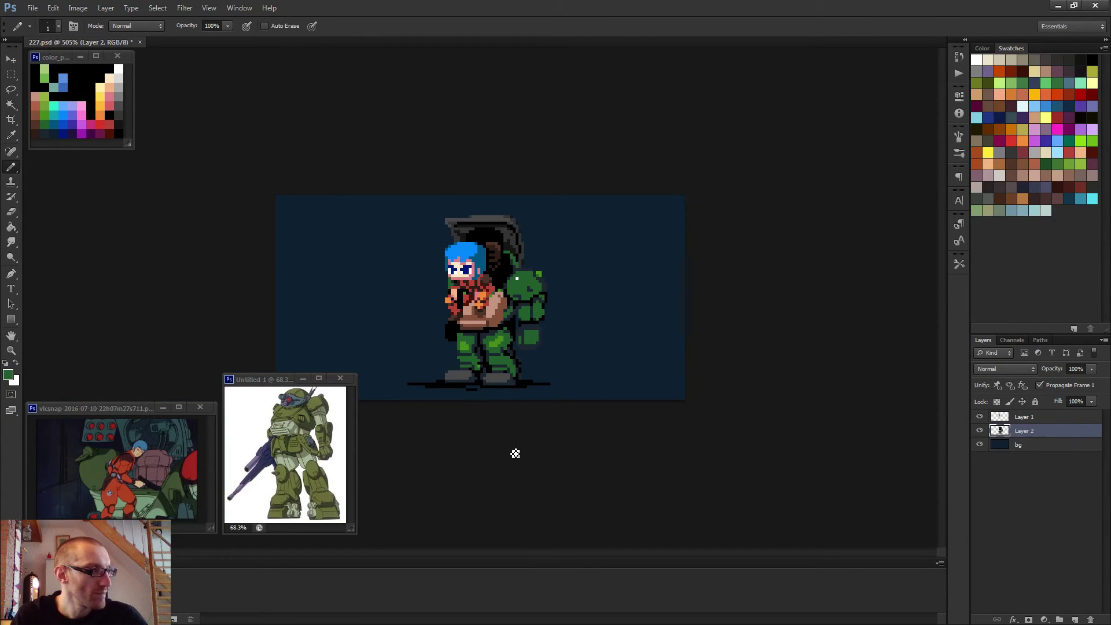
scroll(516, 454, up, 5)
alt+click(426, 368)
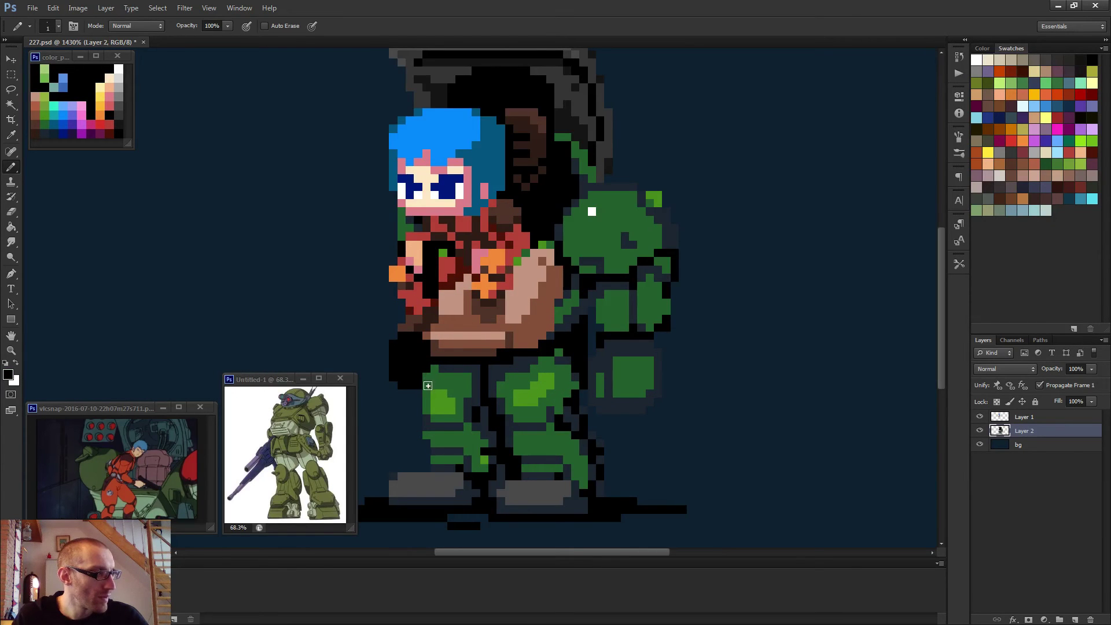
- Hide Layer 1 and fill the light tan areas of the mech's torso and its lower stripe with white
scroll(467, 417, down, 6)
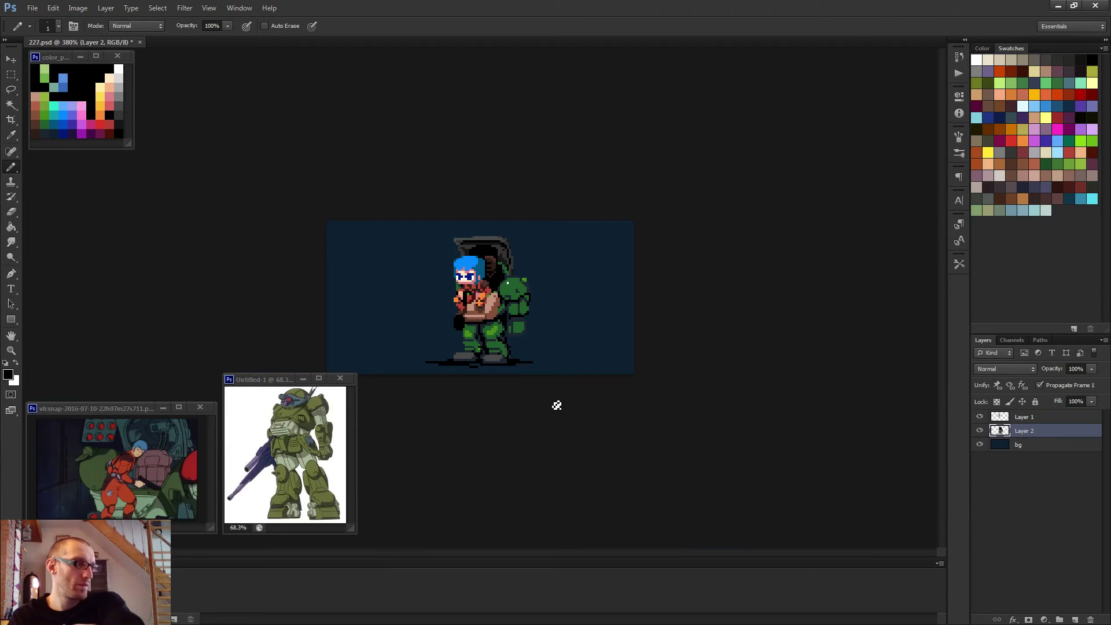
scroll(519, 333, up, 2)
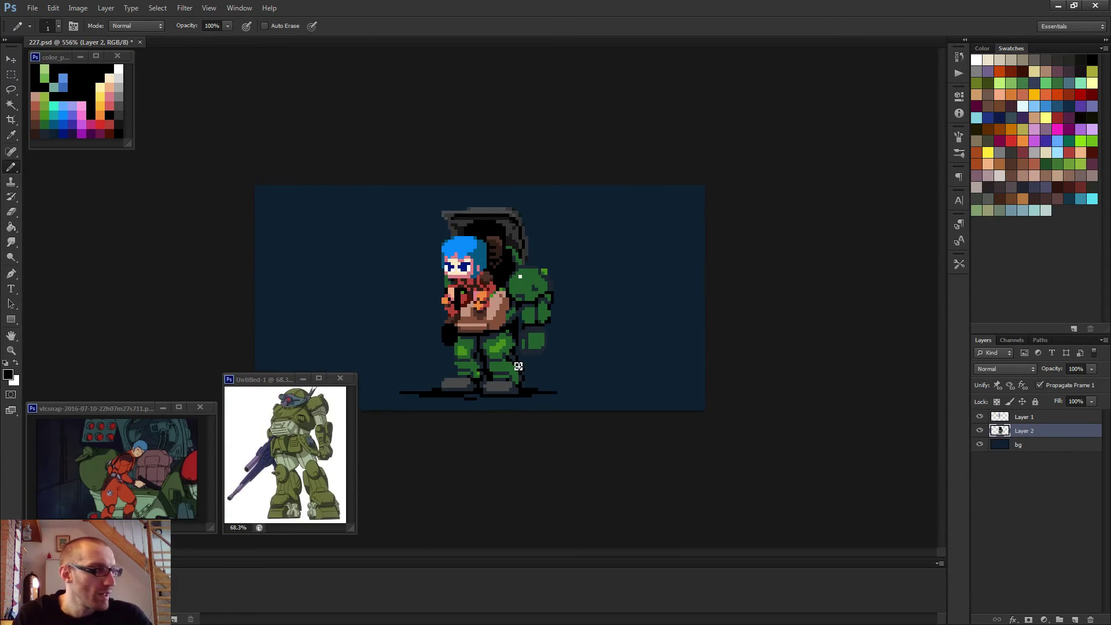
scroll(498, 402, up, 2)
scroll(489, 341, up, 1)
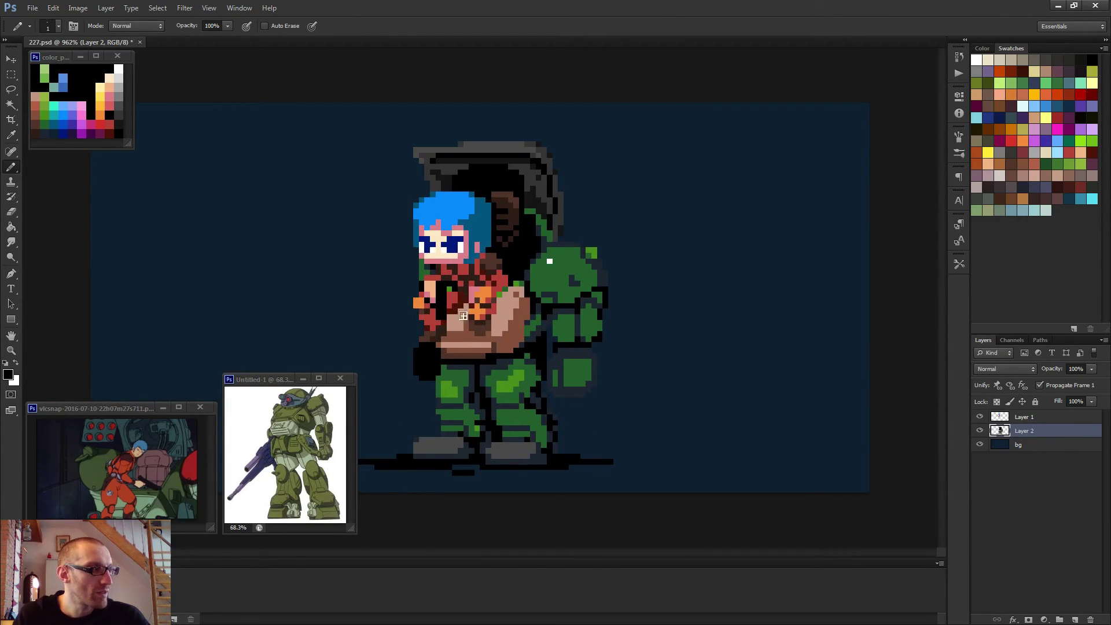
click(980, 418)
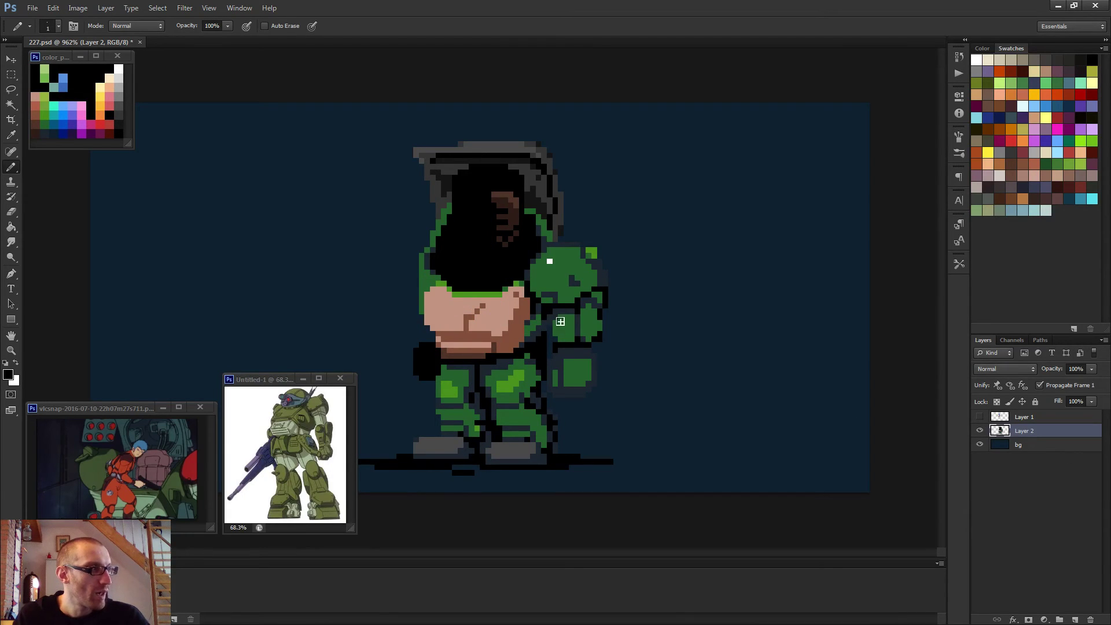
key(g)
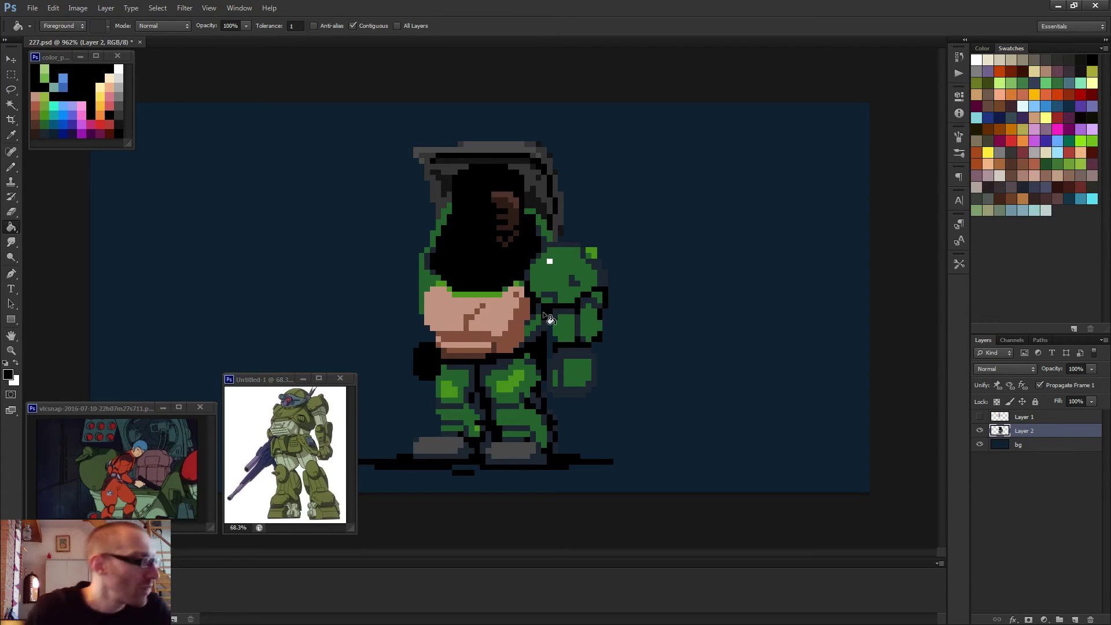
click(980, 418)
click(981, 418)
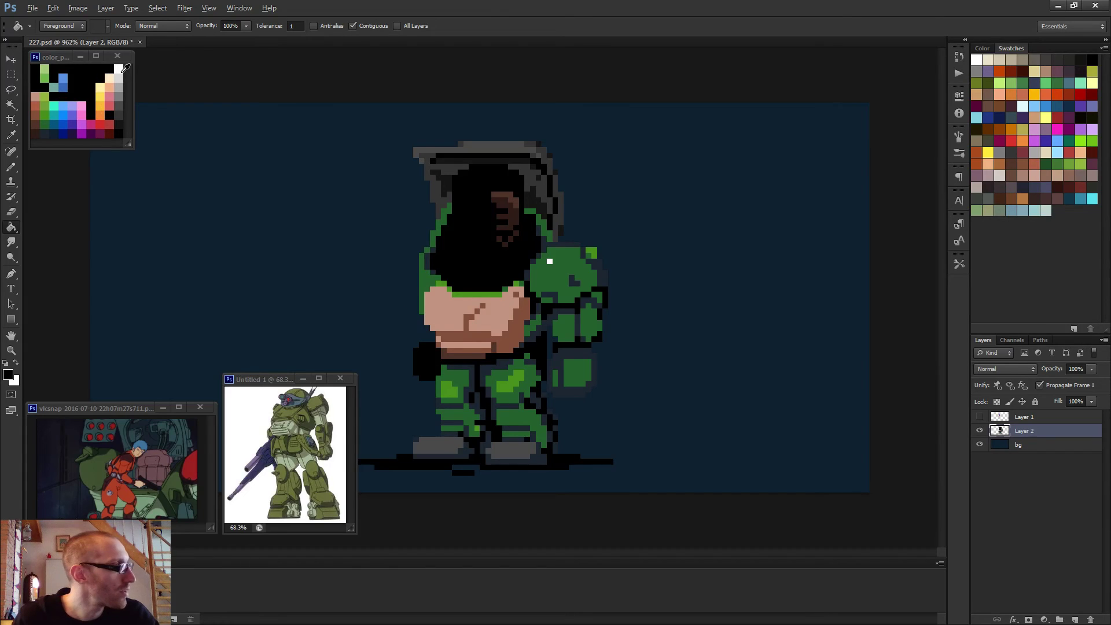
scroll(427, 316, up, 3)
click(428, 316)
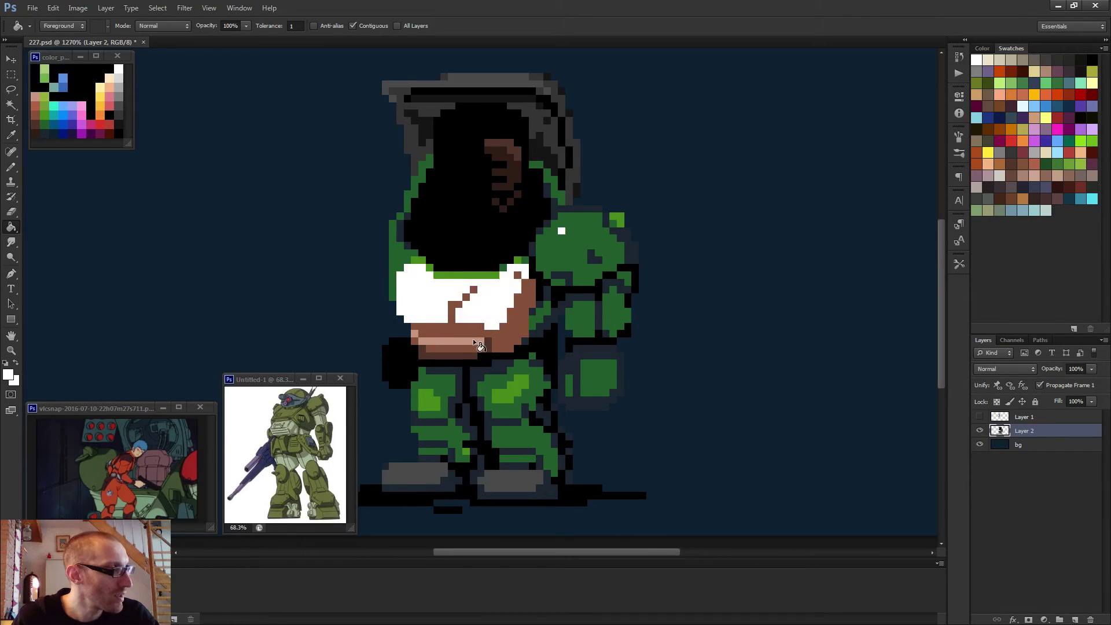
click(415, 336)
click(517, 295)
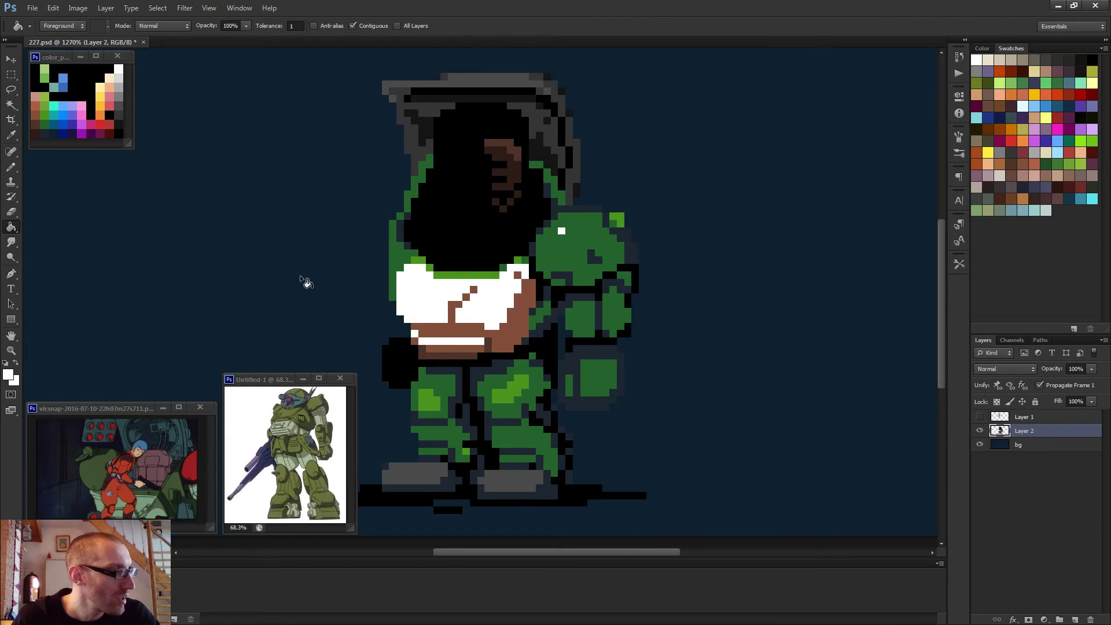
- Try light blue shading on the torso with a stronger blue for its darkest lower edge, and compare it with Layer 1 shown
alt+click(65, 104)
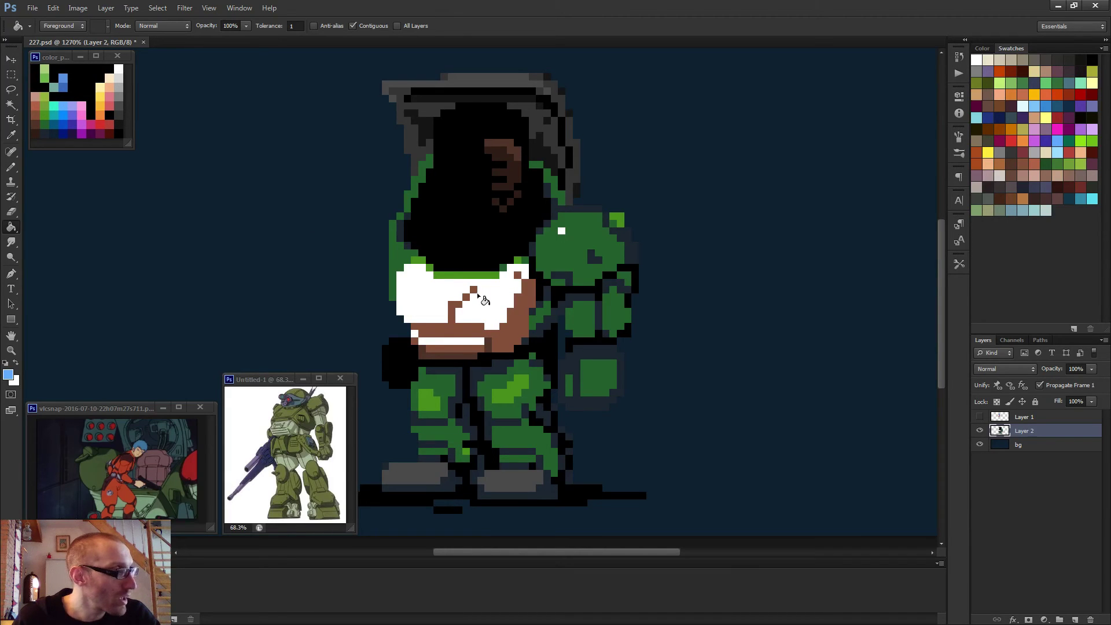
click(460, 334)
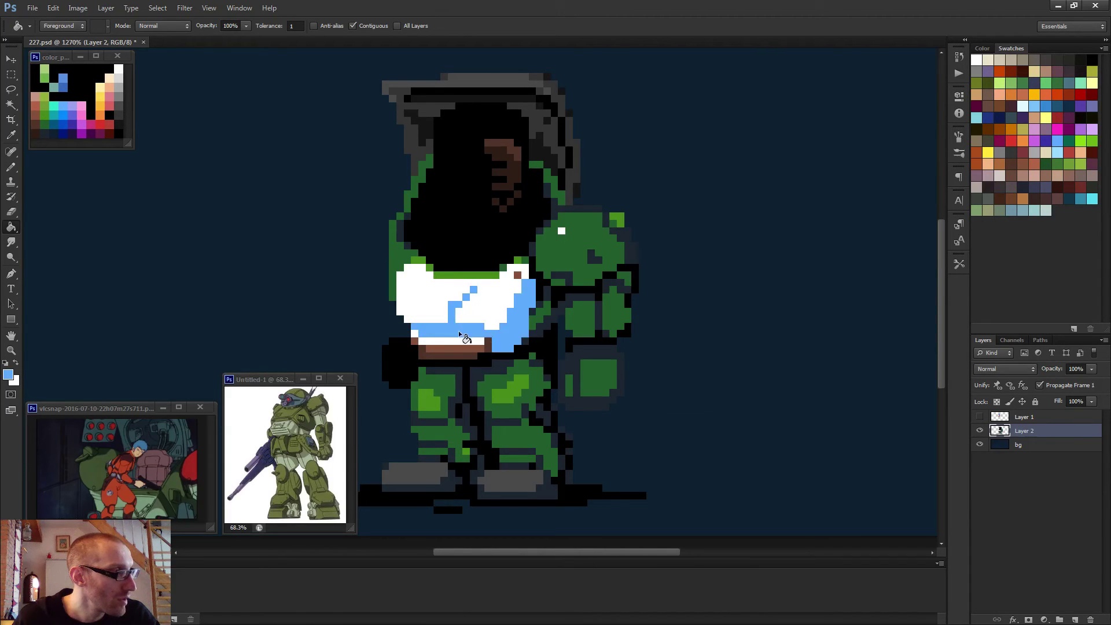
click(518, 276)
click(416, 341)
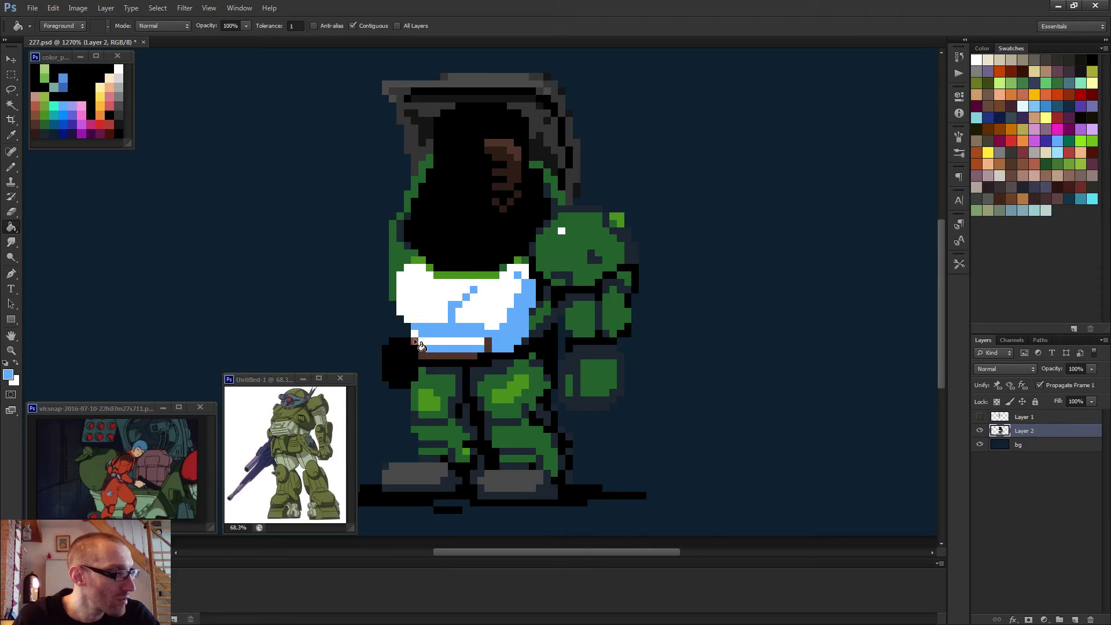
alt+click(66, 122)
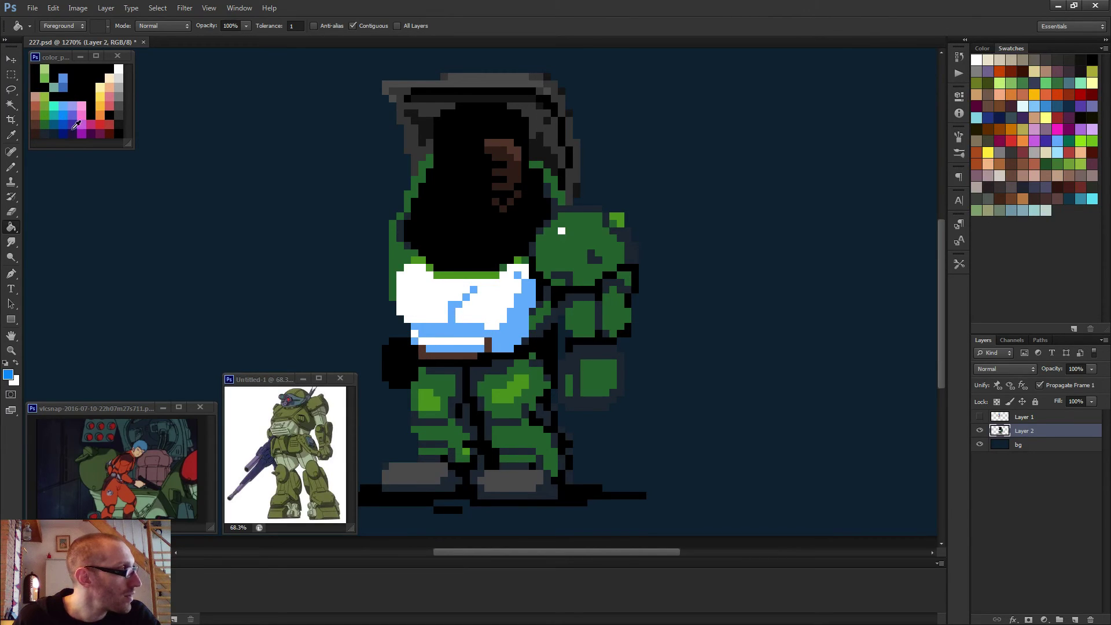
click(447, 353)
click(489, 350)
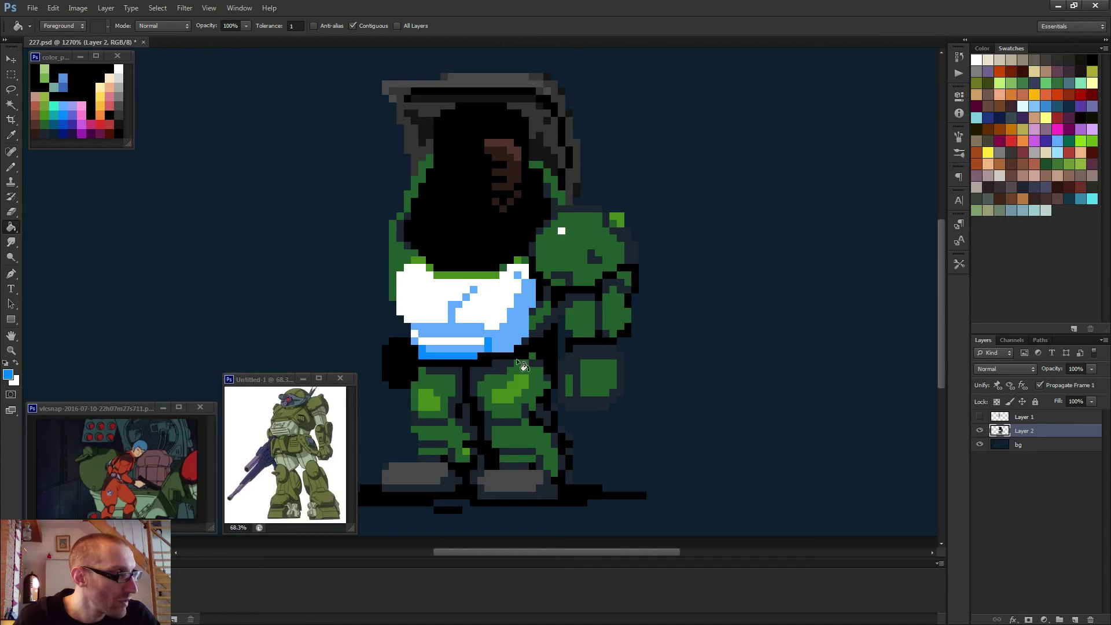
click(981, 418)
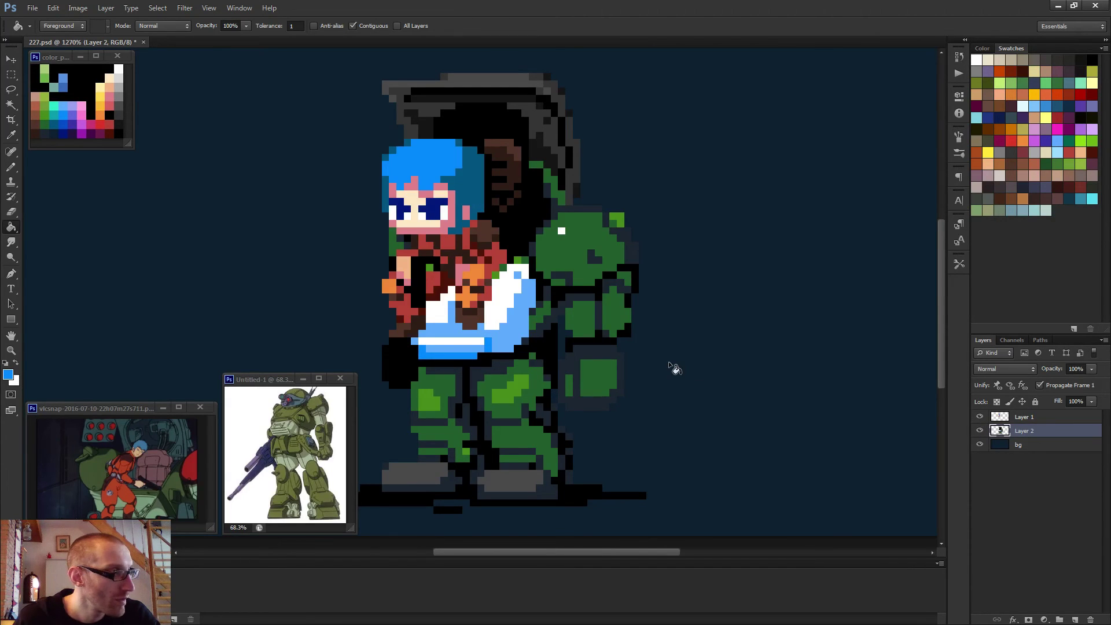
scroll(668, 368, down, 6)
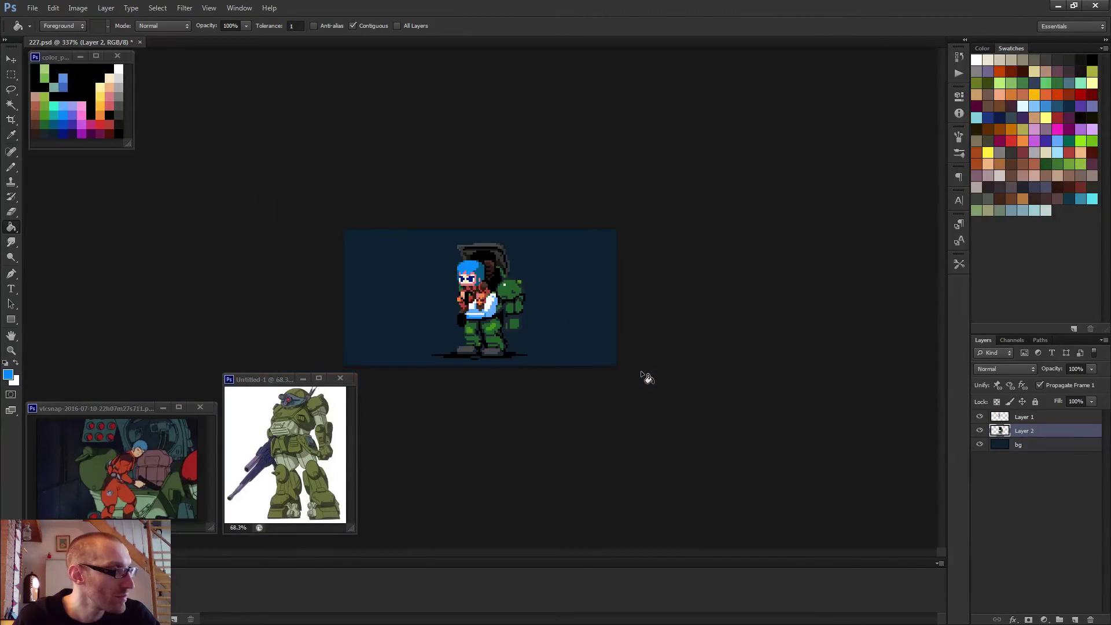
- Fill the torso's mid shading with light tan and its darkest lower edge with brown, and check it with Layer 1 shown
click(980, 418)
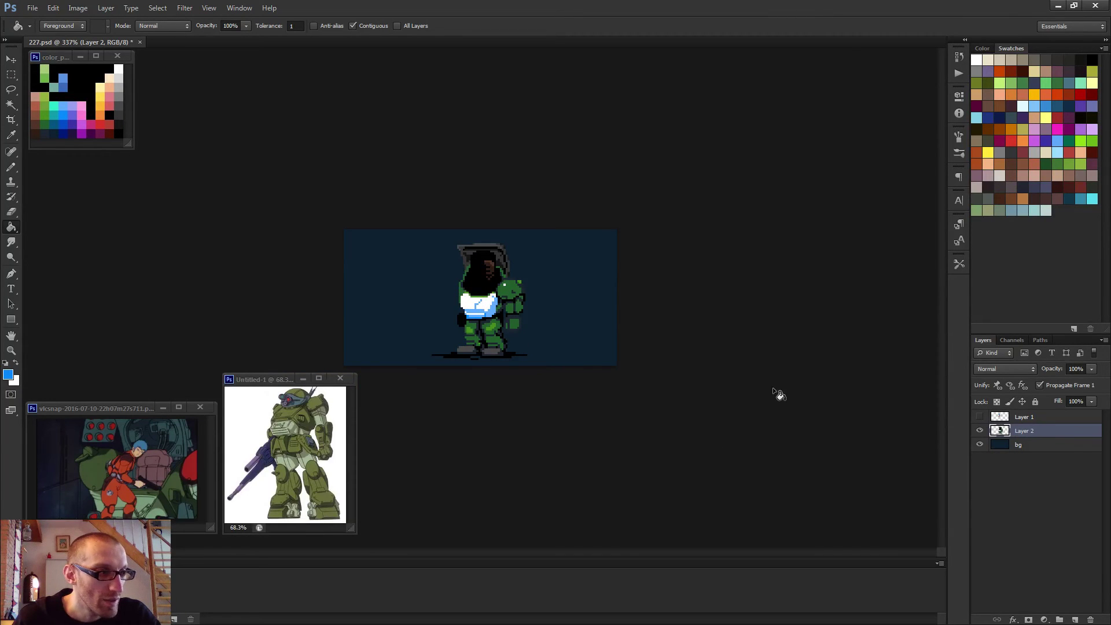
scroll(488, 307, up, 6)
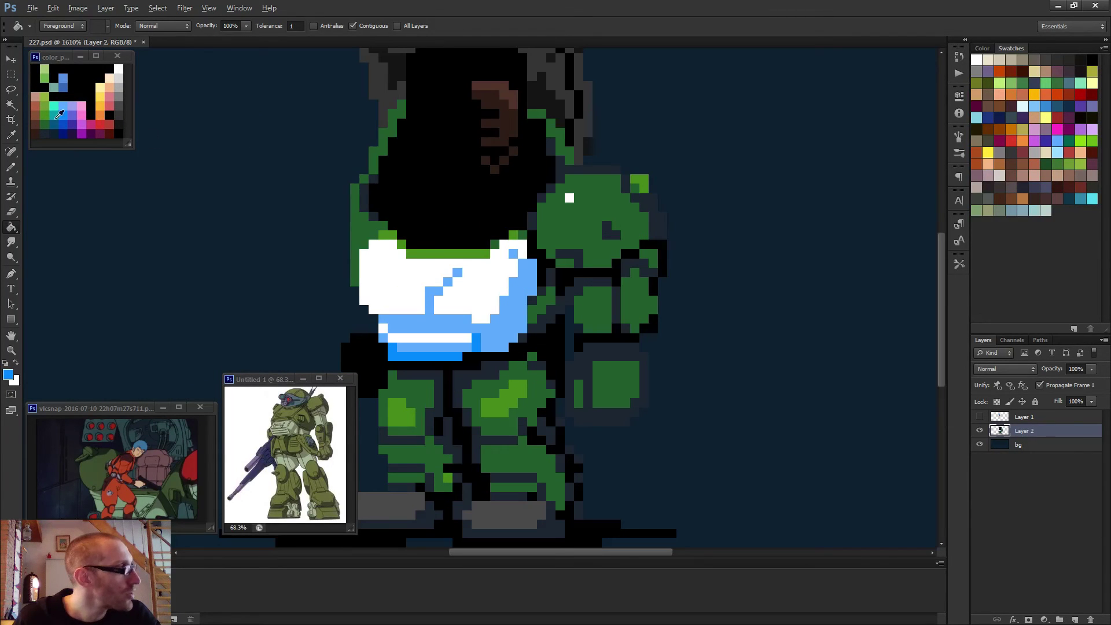
click(37, 95)
click(532, 296)
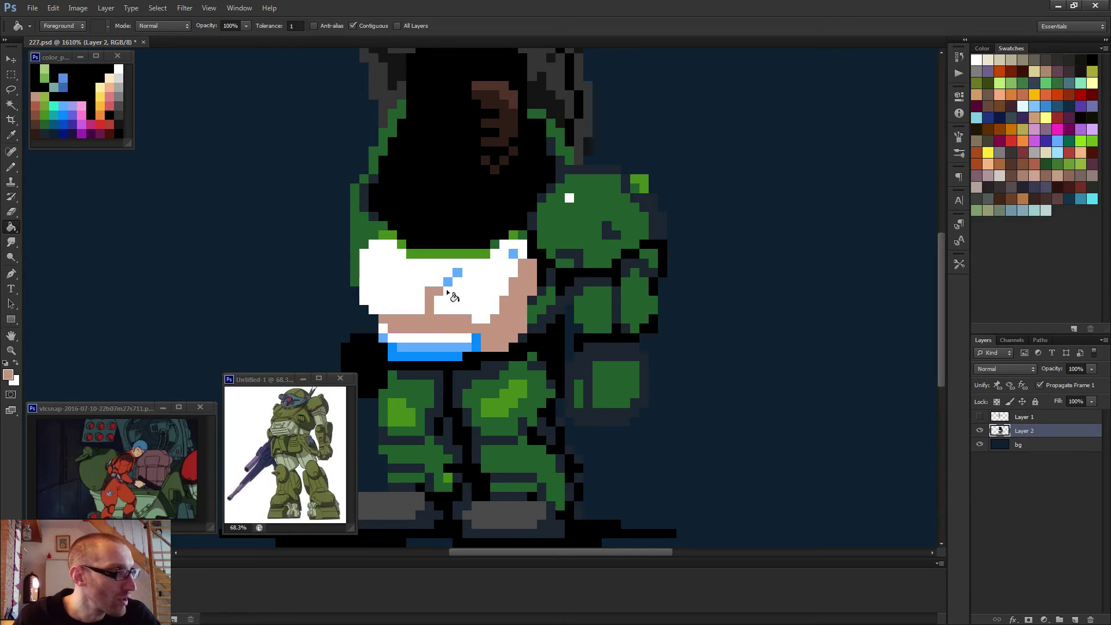
click(440, 348)
click(383, 337)
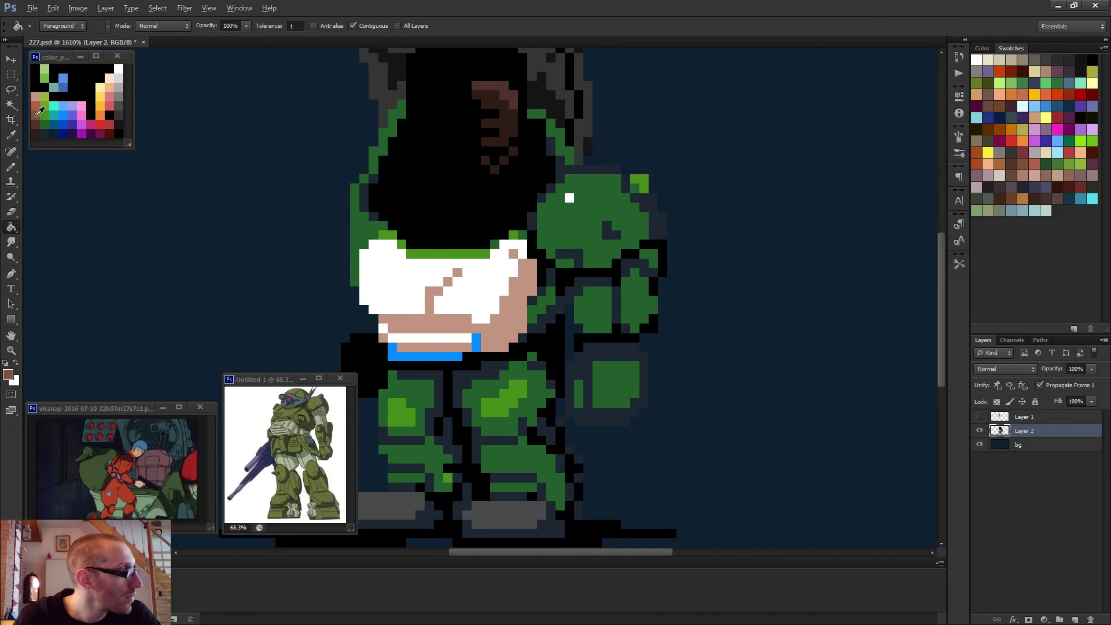
click(406, 353)
click(476, 346)
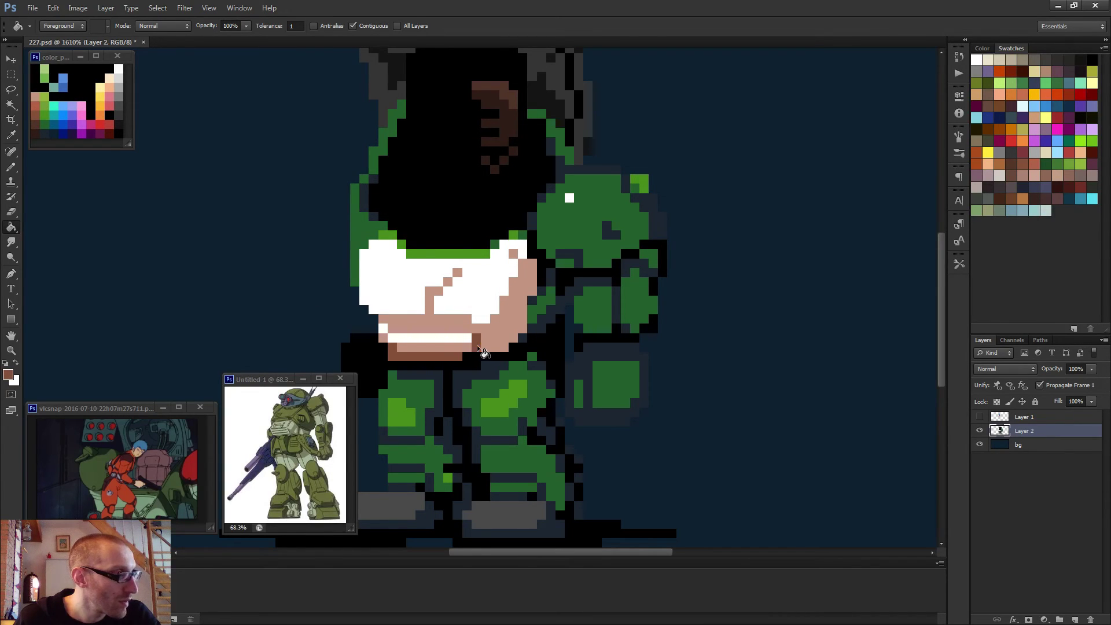
click(980, 417)
scroll(680, 289, down, 5)
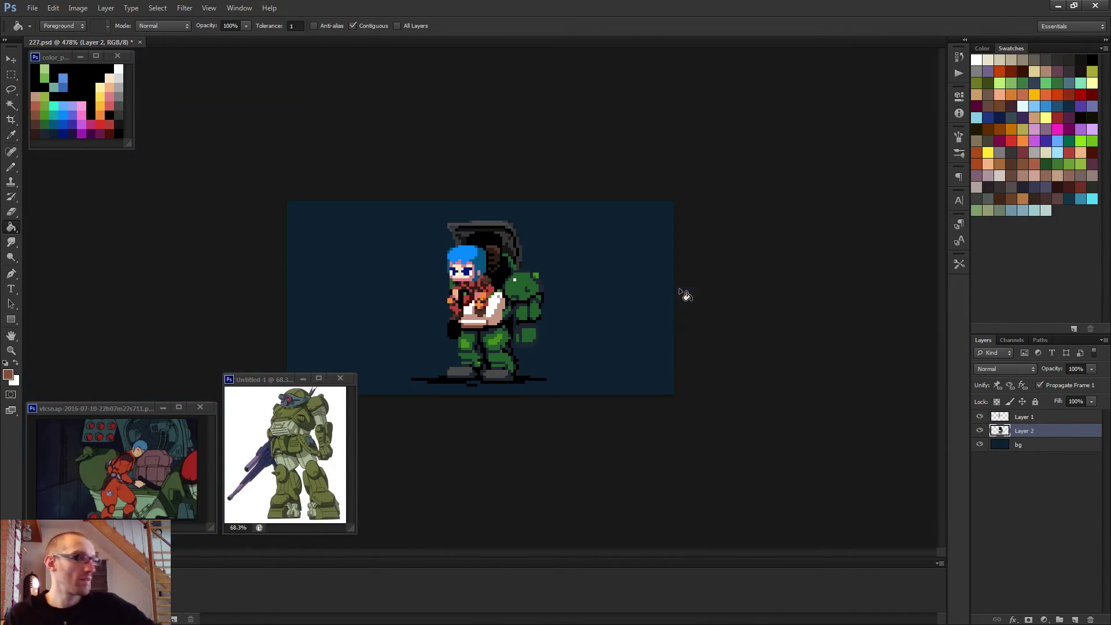
scroll(682, 299, down, 1)
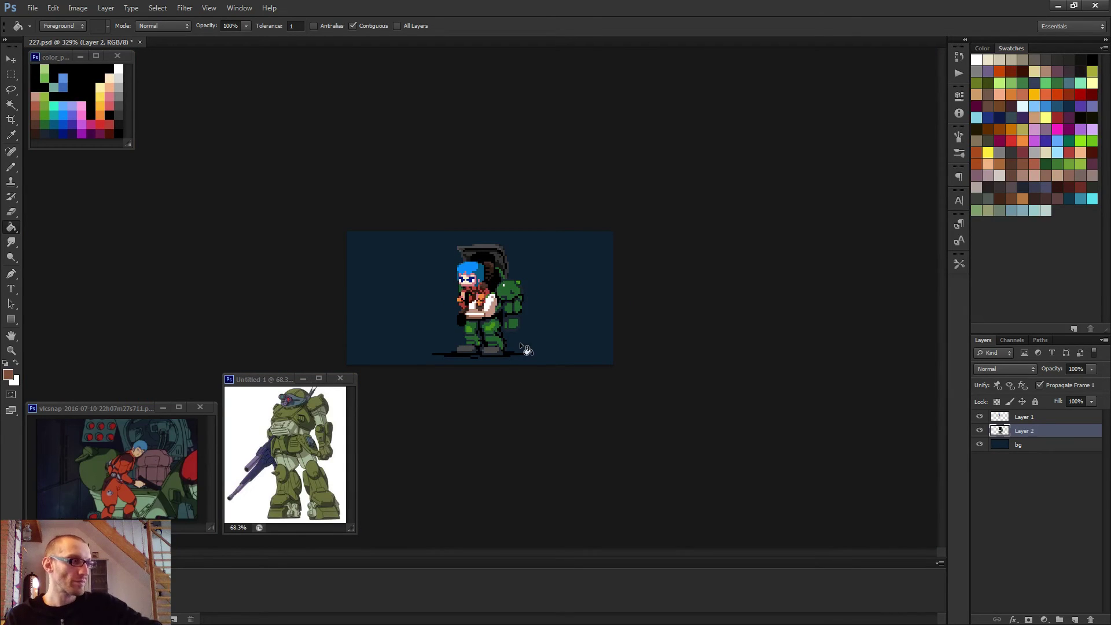
scroll(523, 349, up, 2)
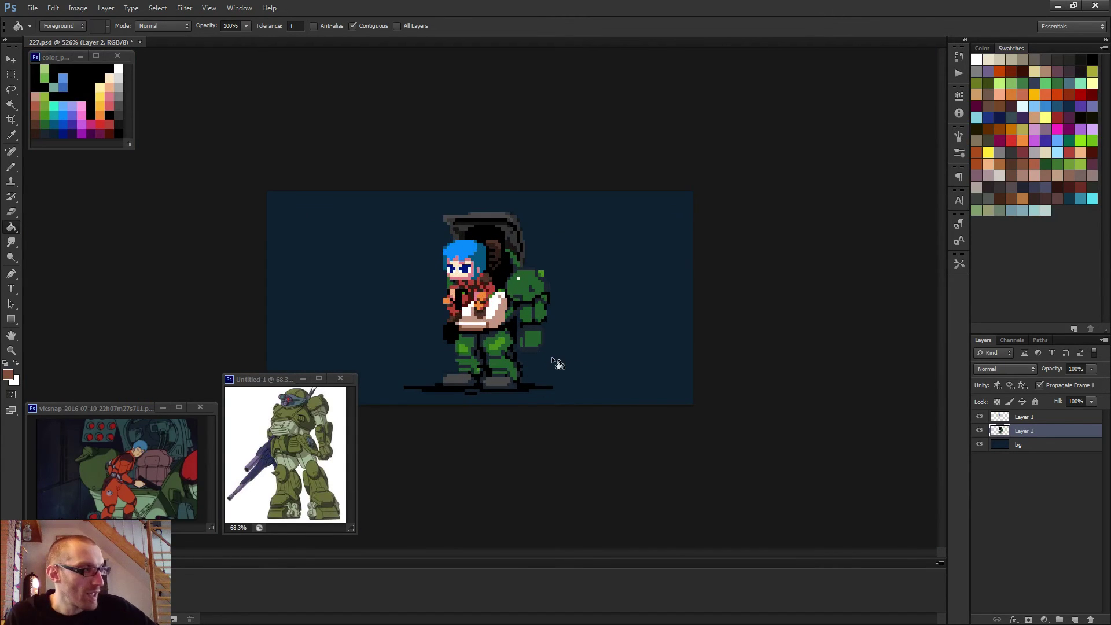
scroll(555, 364, up, 1)
- With Layer 1 hidden, shift the mech's right-hand leg, foot and adjoining ground shadow two pixels to the right
click(978, 417)
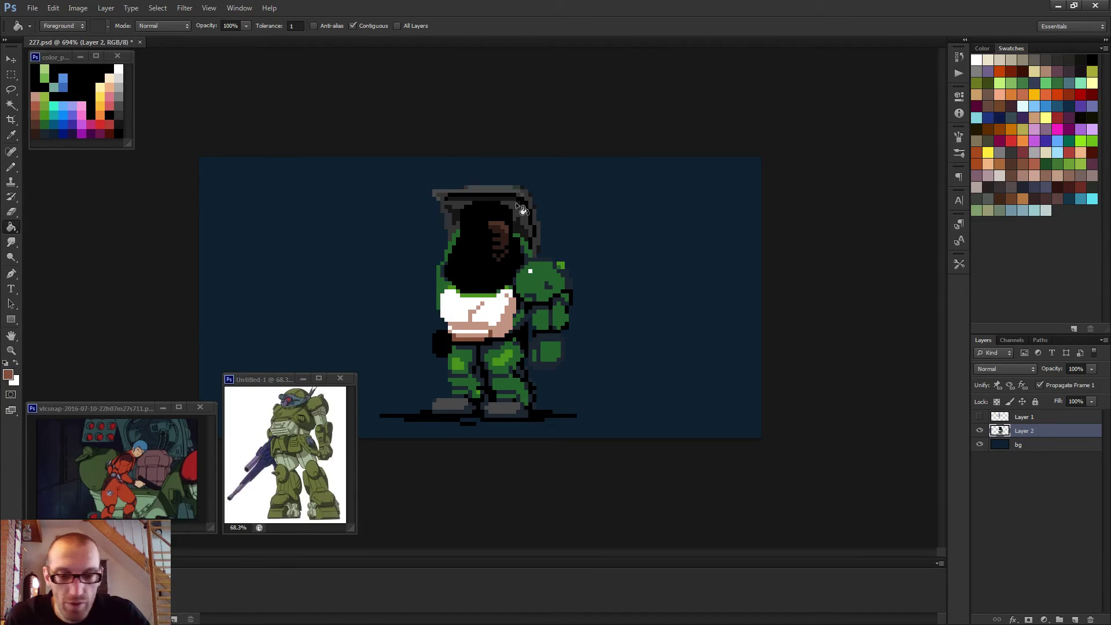
key(m)
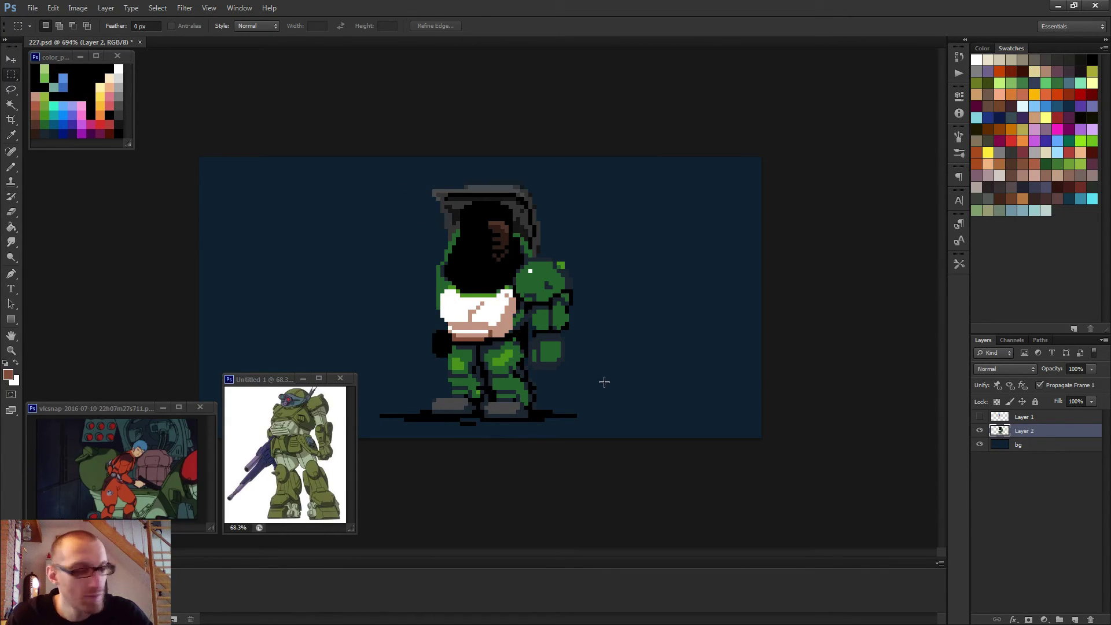
scroll(566, 337, down, 2)
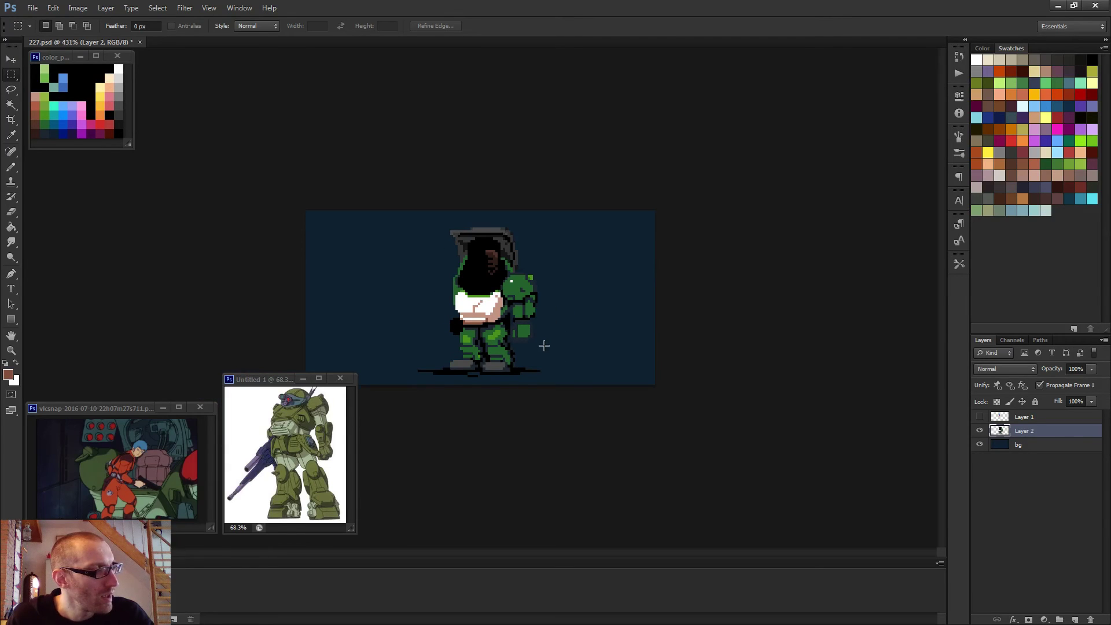
scroll(478, 369, up, 1)
scroll(494, 367, down, 1)
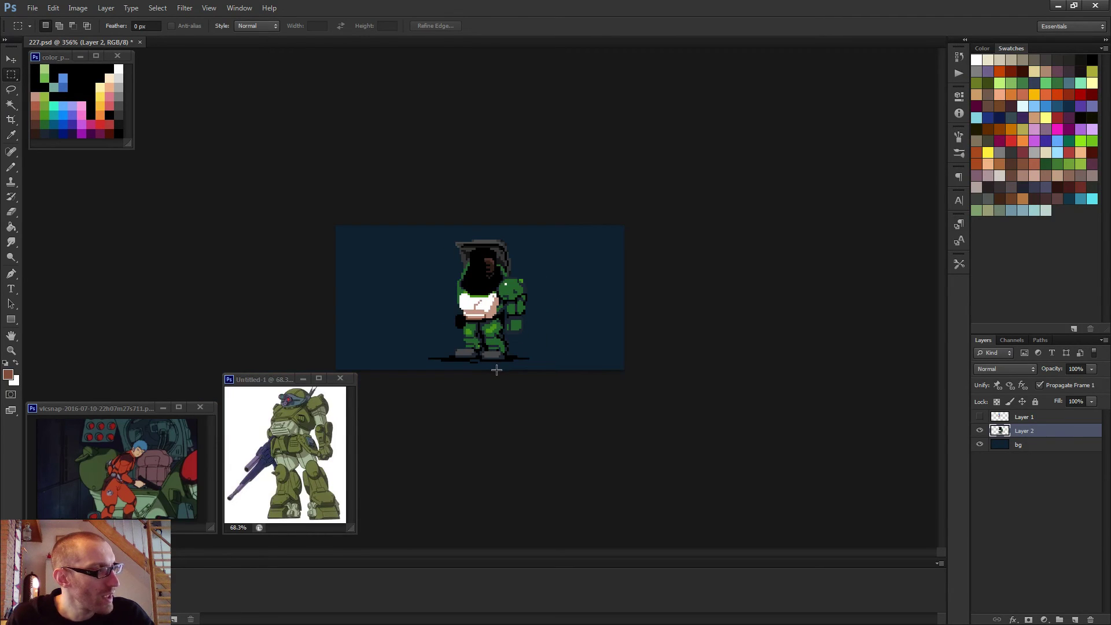
scroll(497, 370, up, 5)
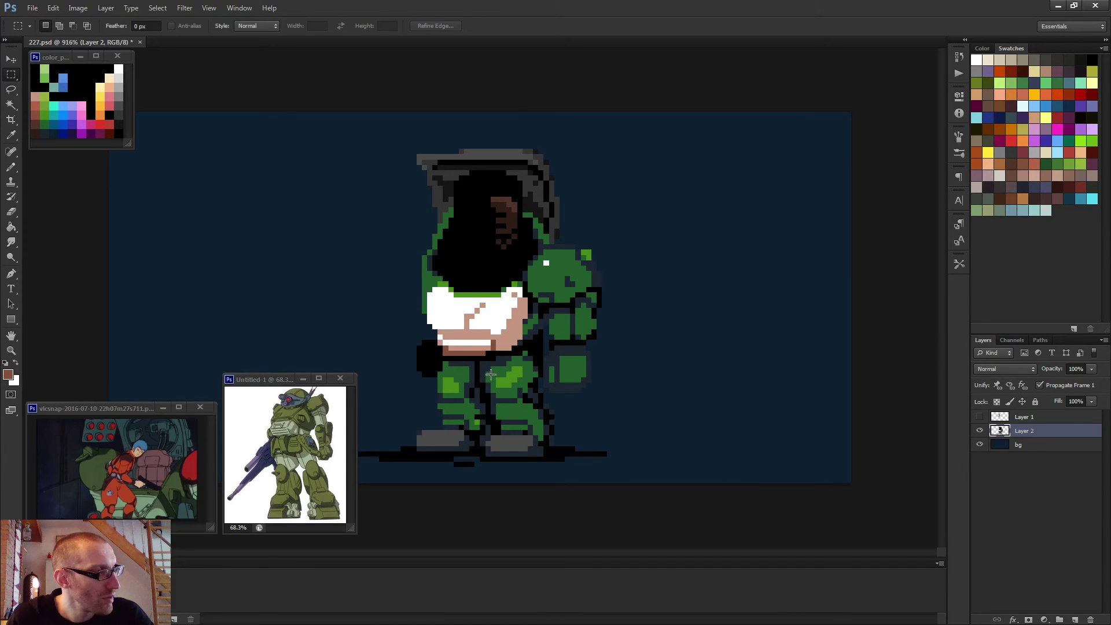
drag(482, 362, 543, 462)
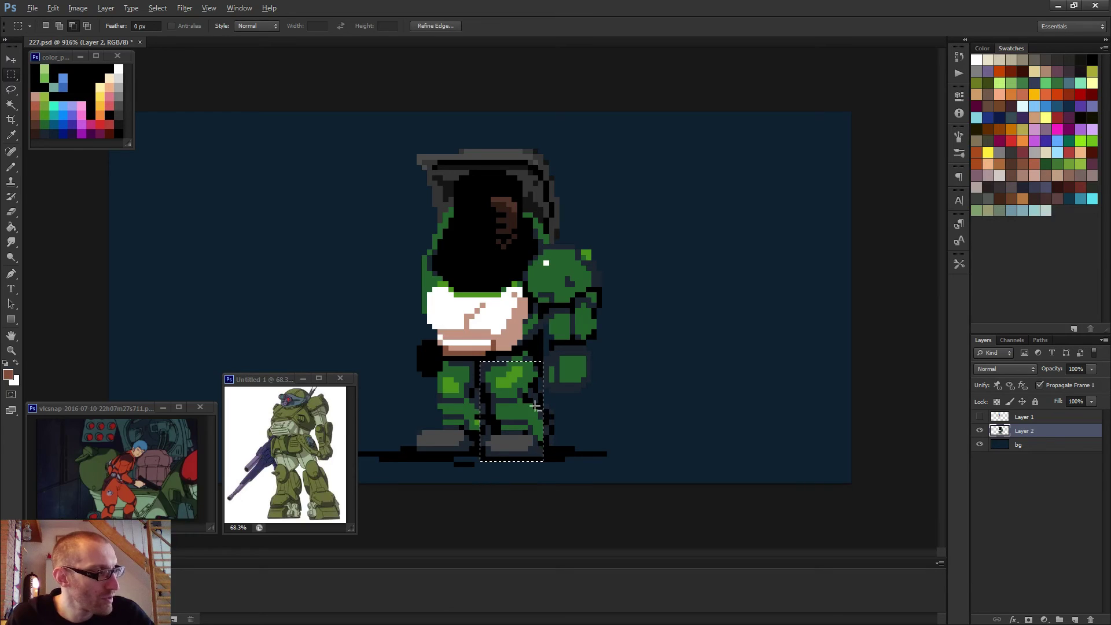
drag(534, 403, 557, 456)
drag(525, 403, 617, 477)
scroll(660, 442, down, 2)
key(v)
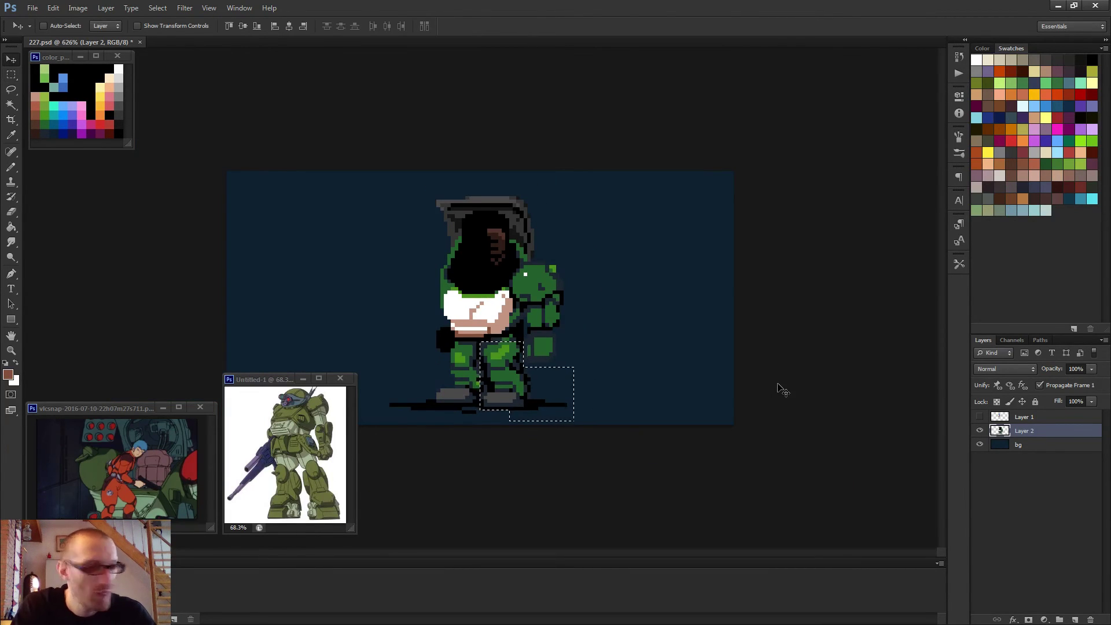
key(Right)
key(Right)
key(ctrl+d)
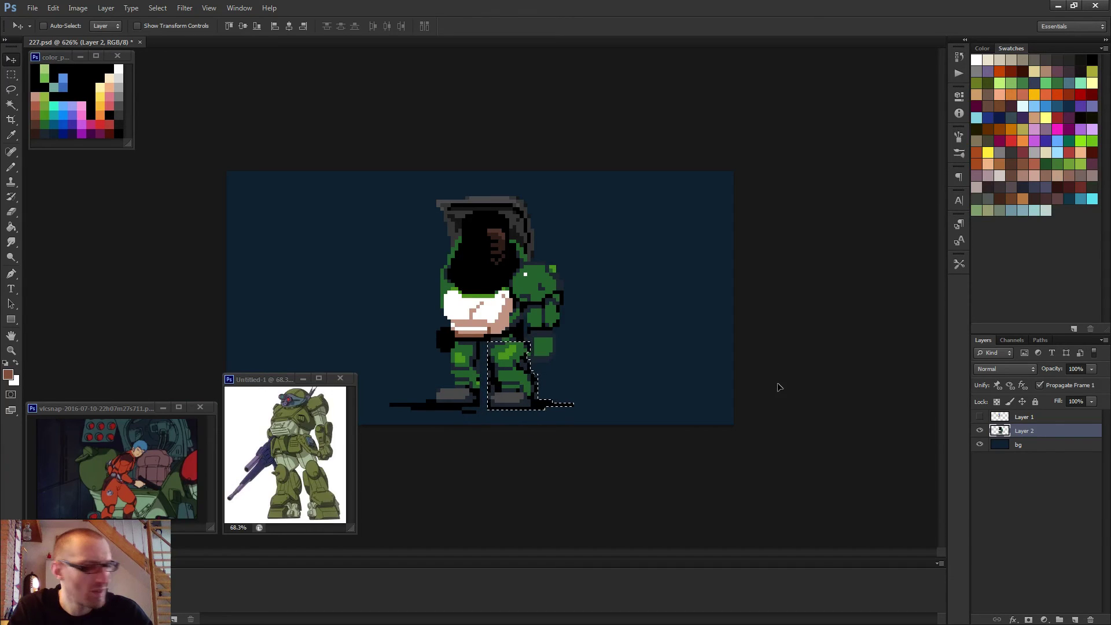
- Fill the upper part of the gap between the thighs with dark outline and black pixels
key(b)
scroll(501, 399, up, 2)
scroll(501, 399, up, 3)
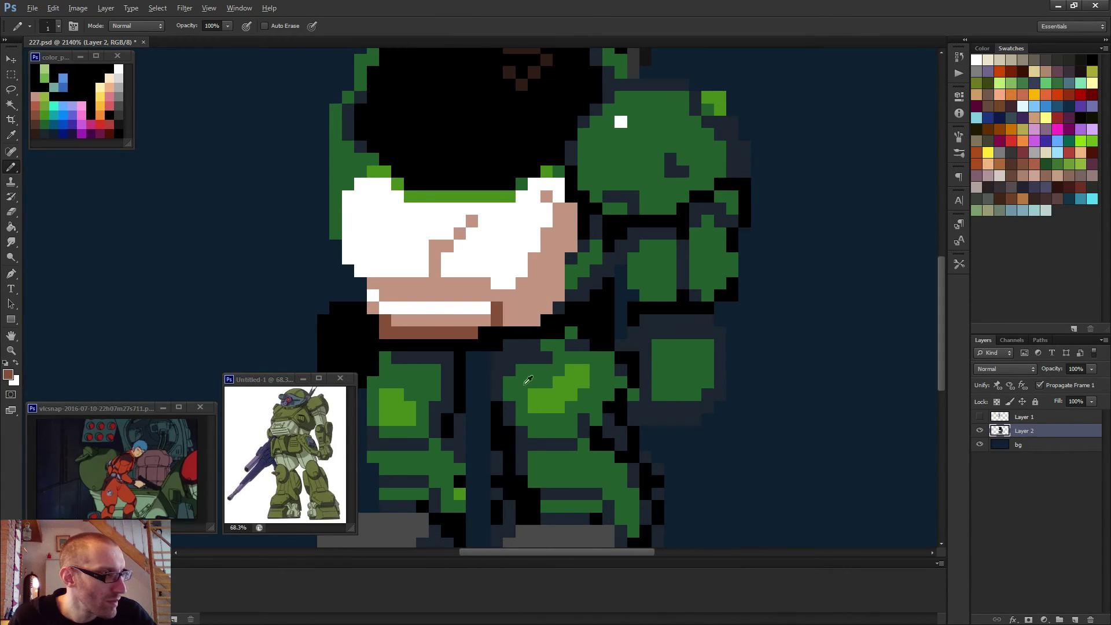
alt+click(486, 373)
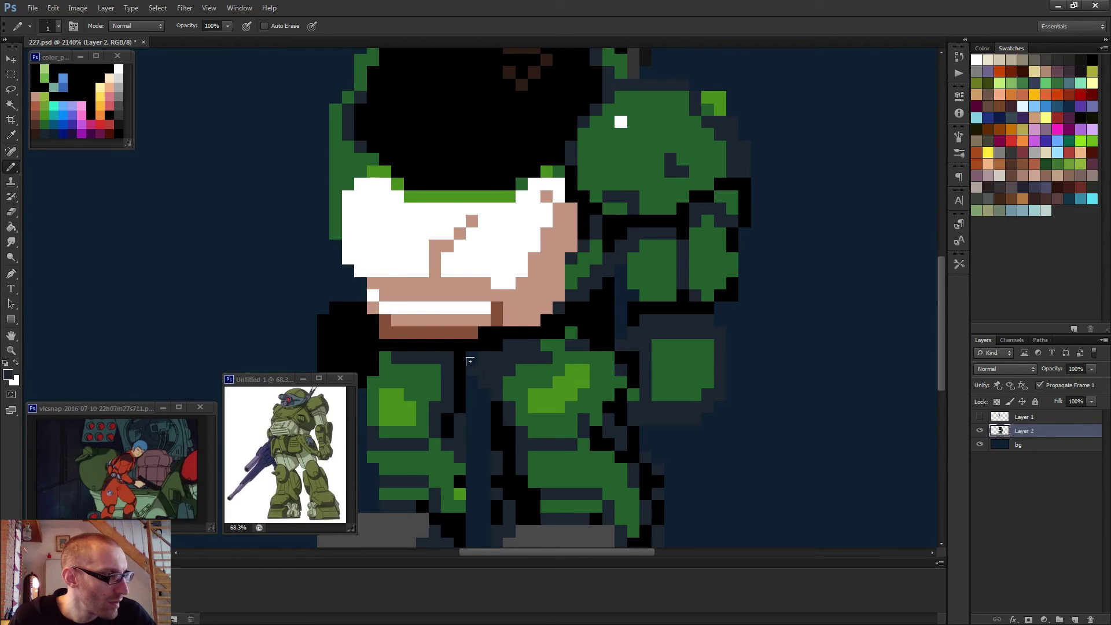
alt+click(465, 364)
mouse_move(471, 358)
mouse_down()
mouse_move(477, 415)
mouse_move(492, 378)
mouse_move(484, 406)
mouse_move(484, 385)
mouse_move(474, 411)
mouse_up()
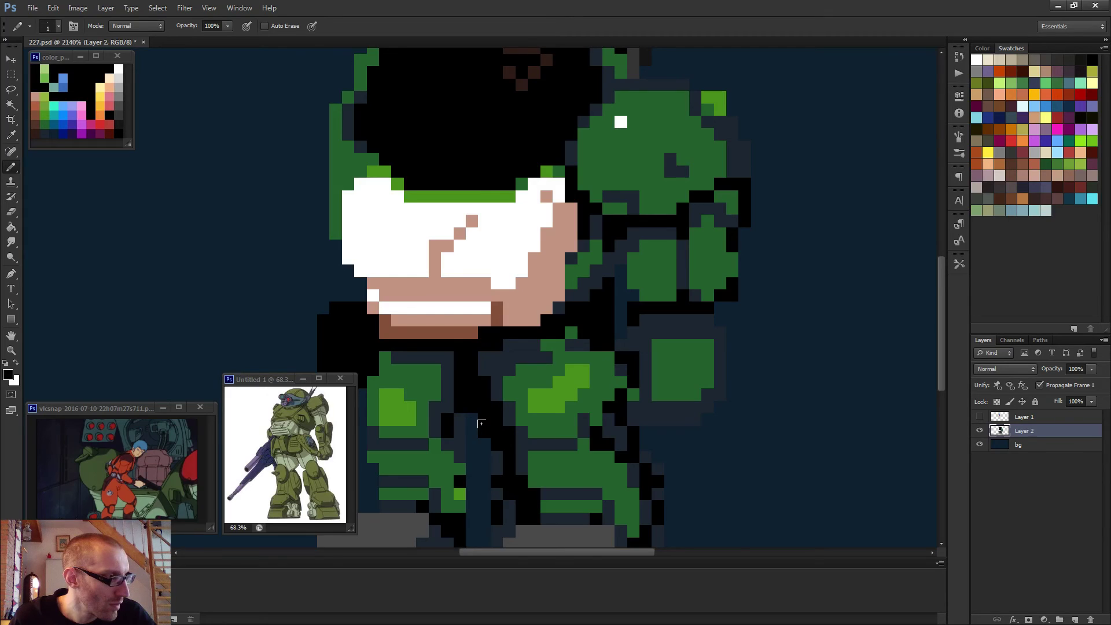
scroll(481, 424, down, 5)
scroll(496, 365, up, 1)
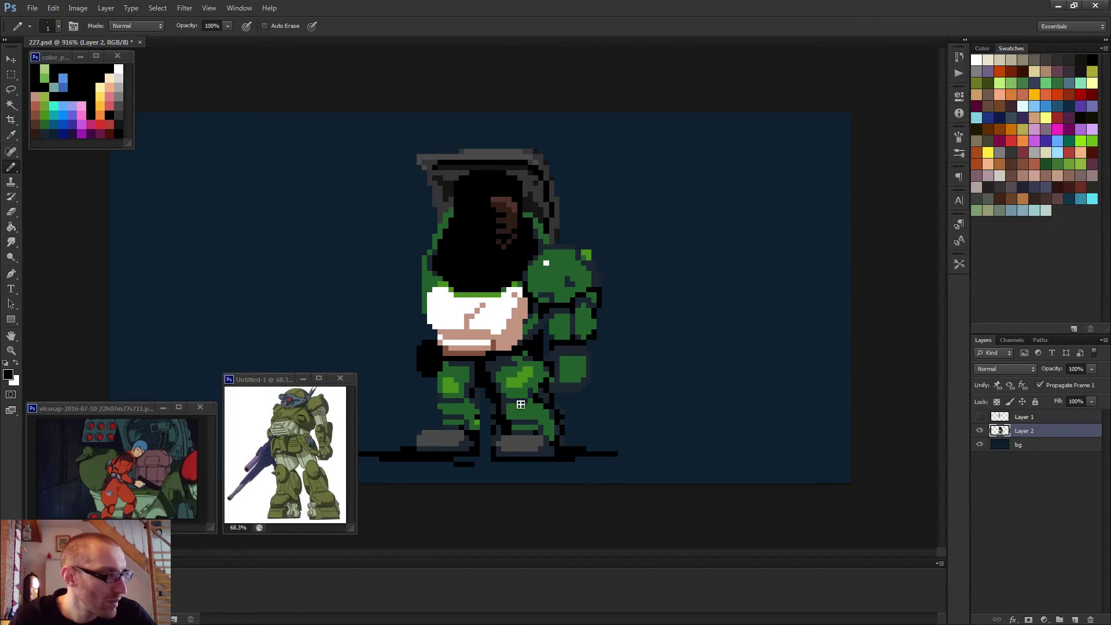
- Extend the mech's lower hand block toward the adjacent thigh with dark outline and green pixels, and blacken its upper inner corner
alt+click(490, 371)
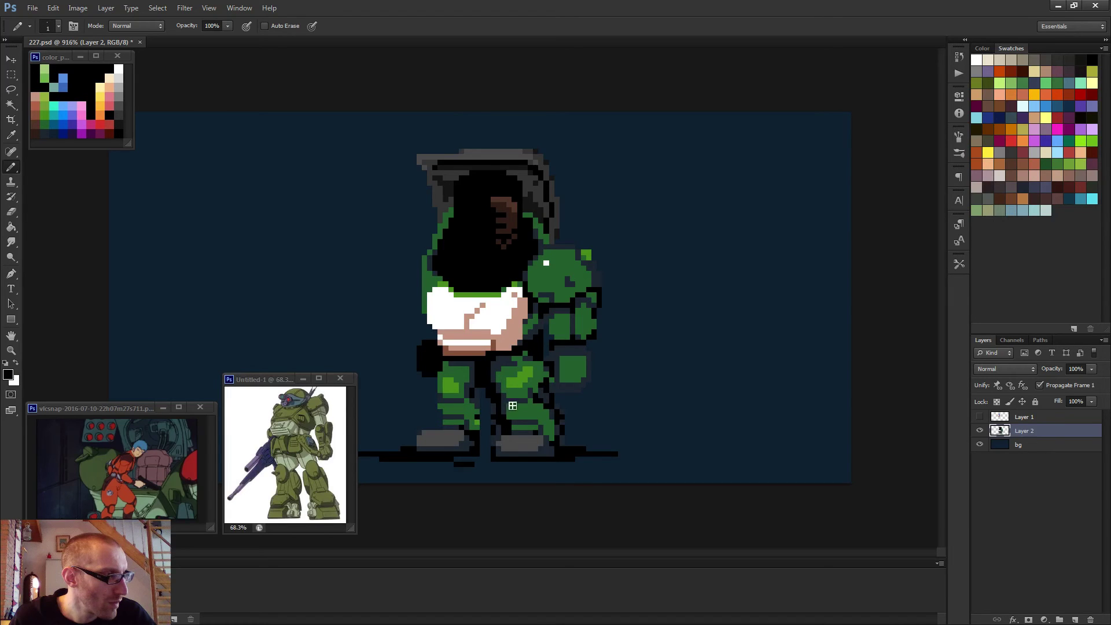
scroll(521, 403, down, 2)
scroll(563, 367, up, 4)
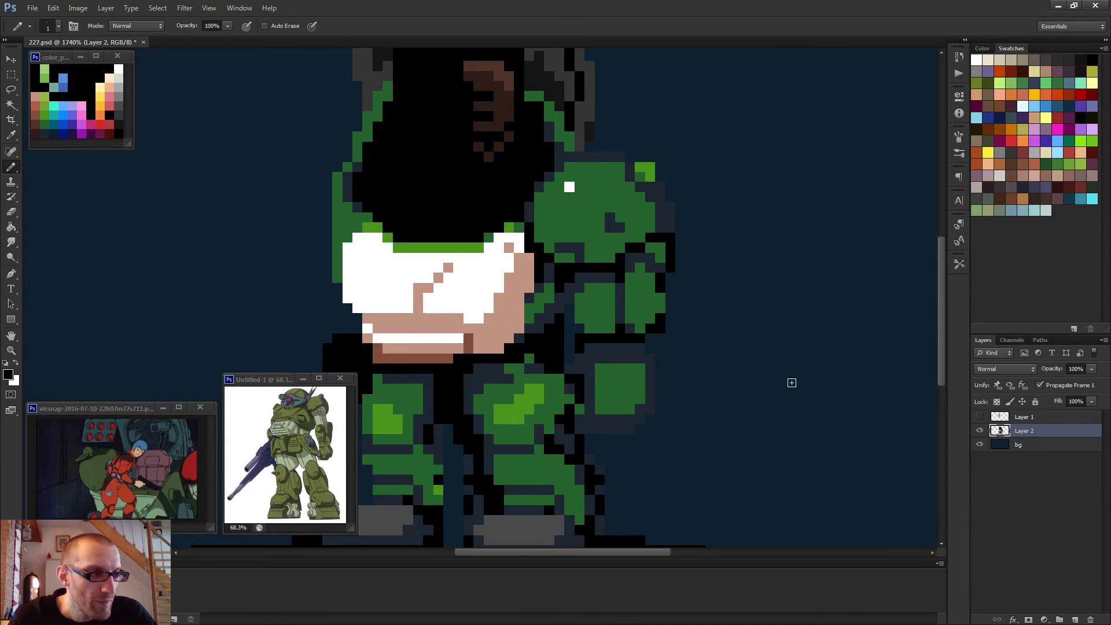
scroll(585, 369, up, 1)
alt+click(586, 367)
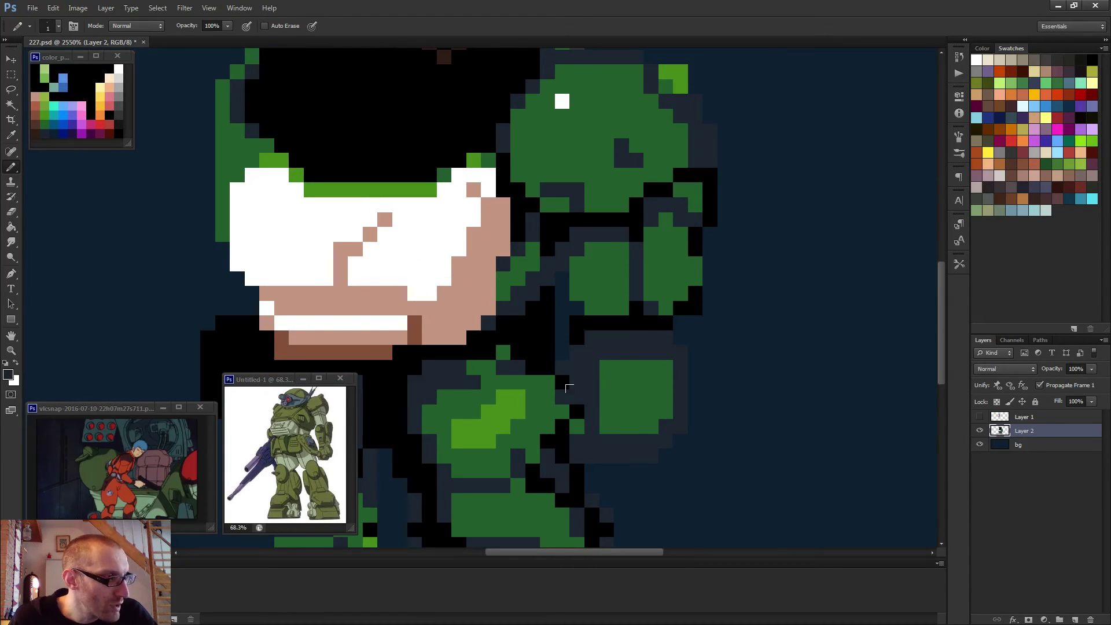
click(577, 413)
alt+click(566, 369)
click(563, 396)
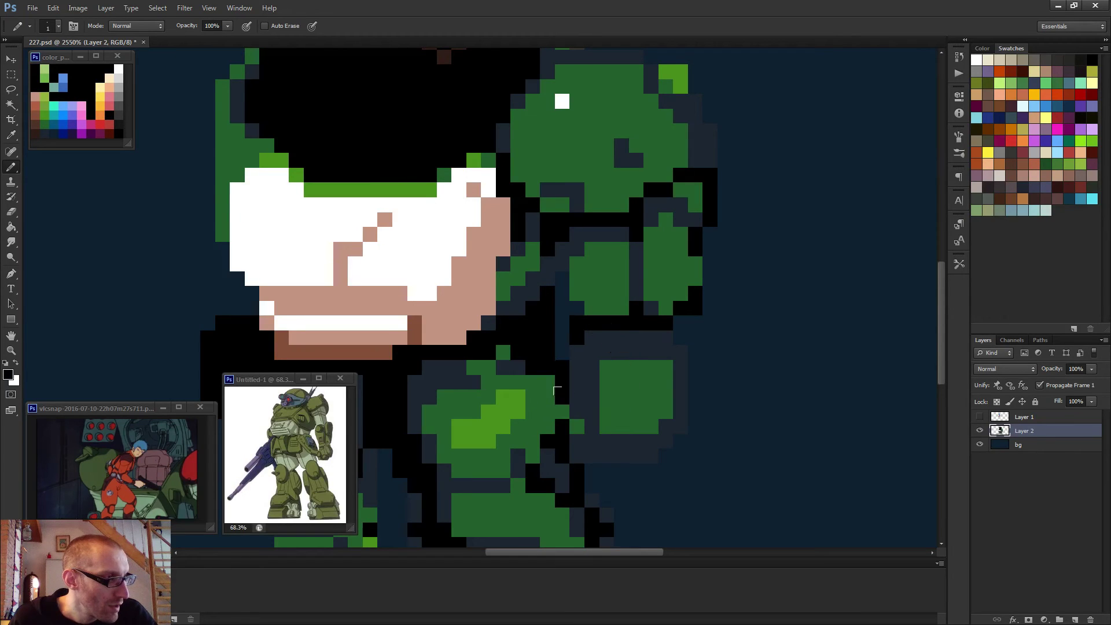
click(577, 368)
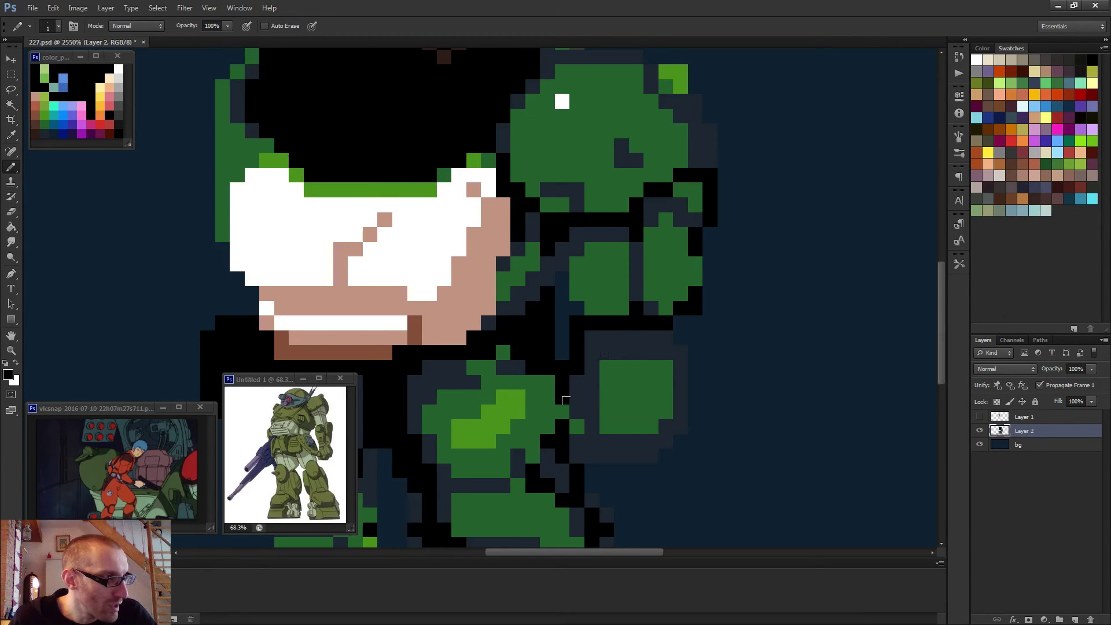
alt+click(581, 422)
mouse_move(576, 399)
mouse_down()
mouse_move(552, 376)
mouse_move(550, 416)
mouse_move(539, 395)
mouse_move(549, 385)
mouse_move(533, 372)
mouse_move(547, 426)
mouse_up()
alt+click(591, 399)
- Draw a vertical black pixel line along the thigh's outer edge to separate it from the hand, and check the whole figure
alt+click(542, 364)
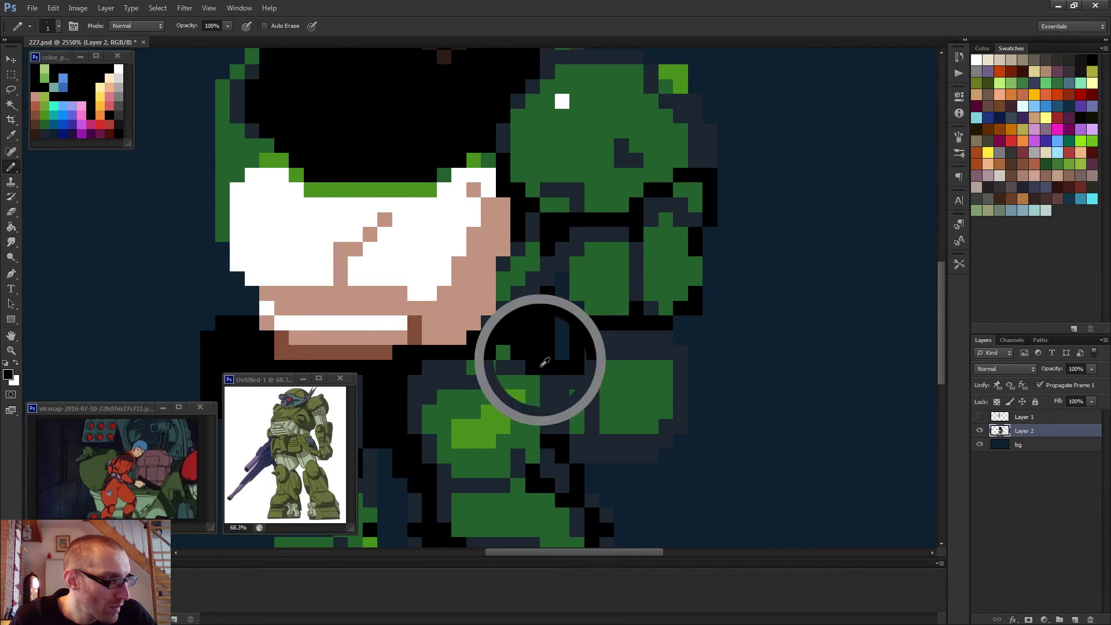
drag(547, 382, 547, 426)
click(547, 428)
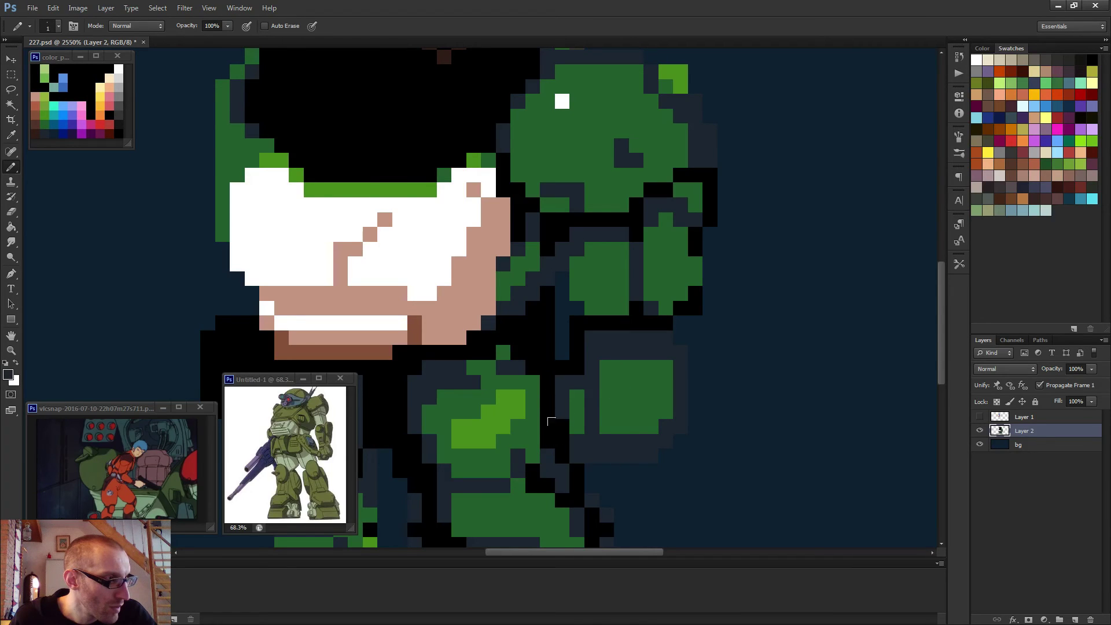
scroll(618, 424, down, 2)
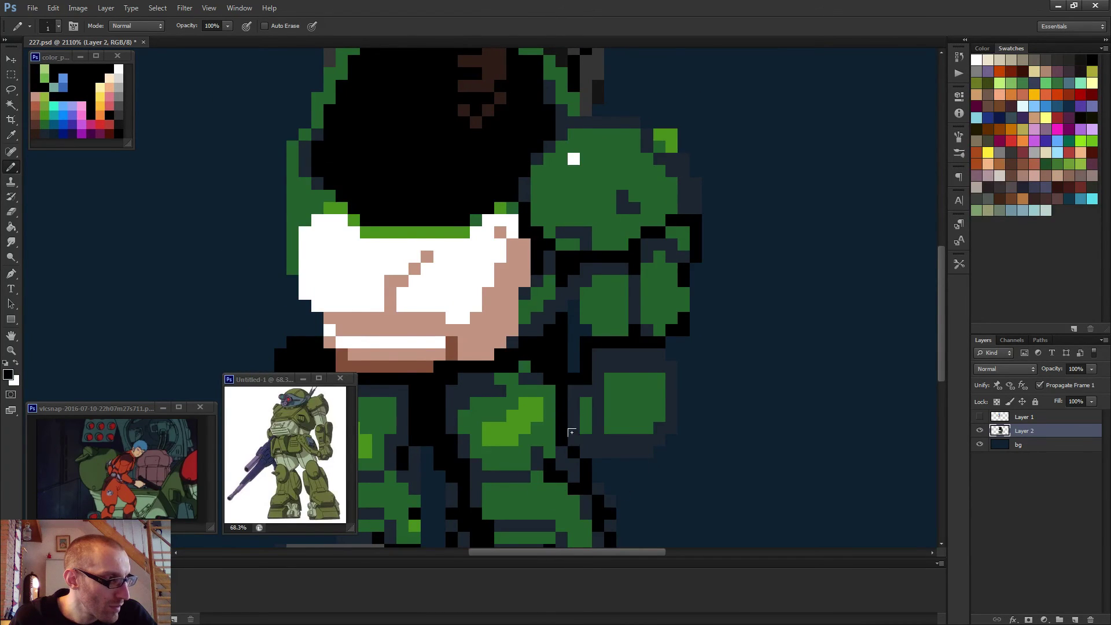
scroll(583, 438, down, 5)
scroll(655, 425, down, 1)
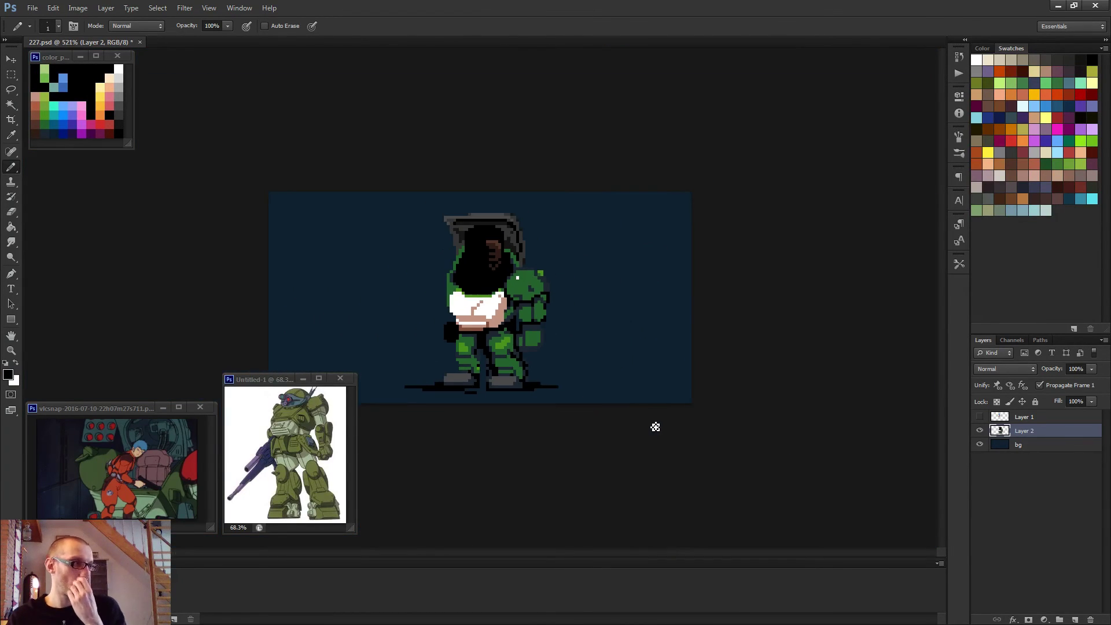
scroll(495, 341, up, 6)
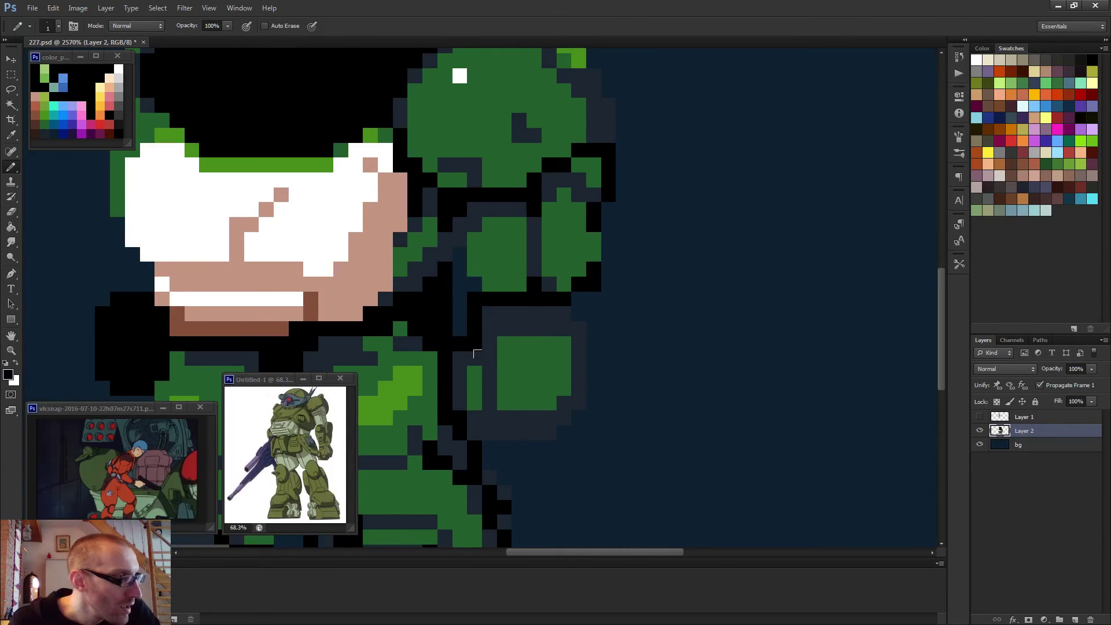
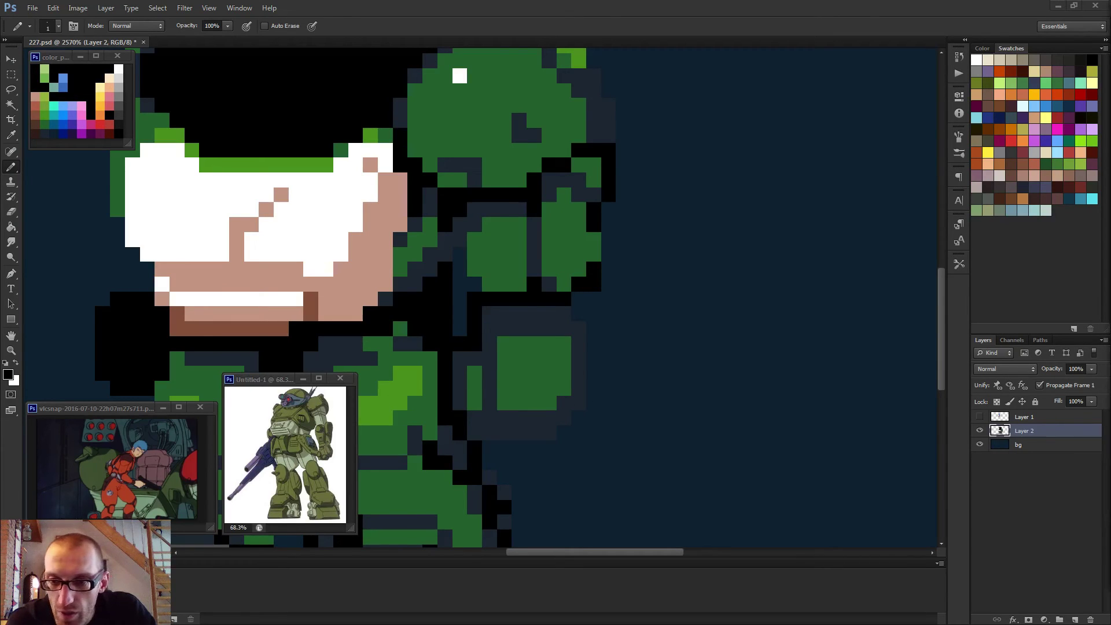
- Draw black outline pixels along the underside and lower outer corner of the mech's hand block
click(444, 14)
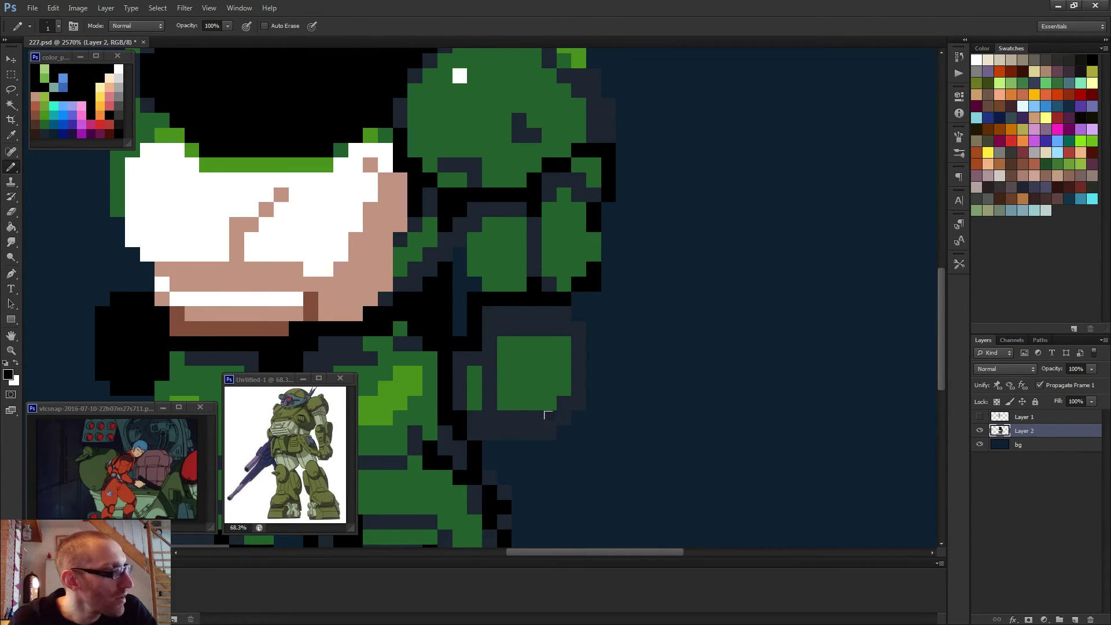
drag(553, 425, 568, 411)
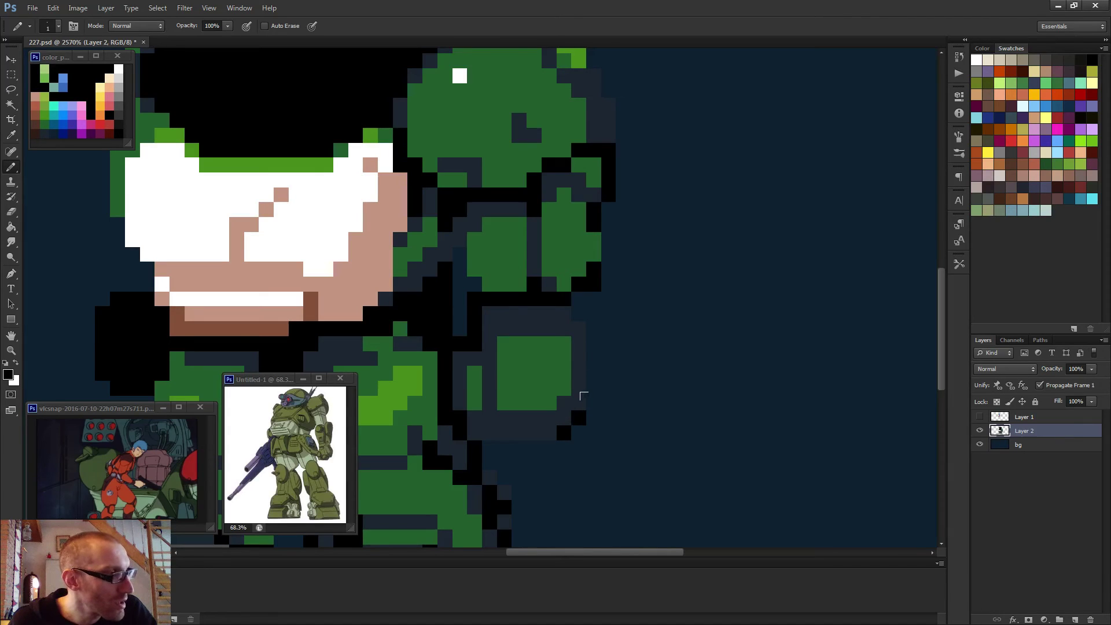
mouse_move(548, 448)
mouse_down()
mouse_move(514, 455)
mouse_move(560, 452)
mouse_up()
scroll(573, 476, down, 4)
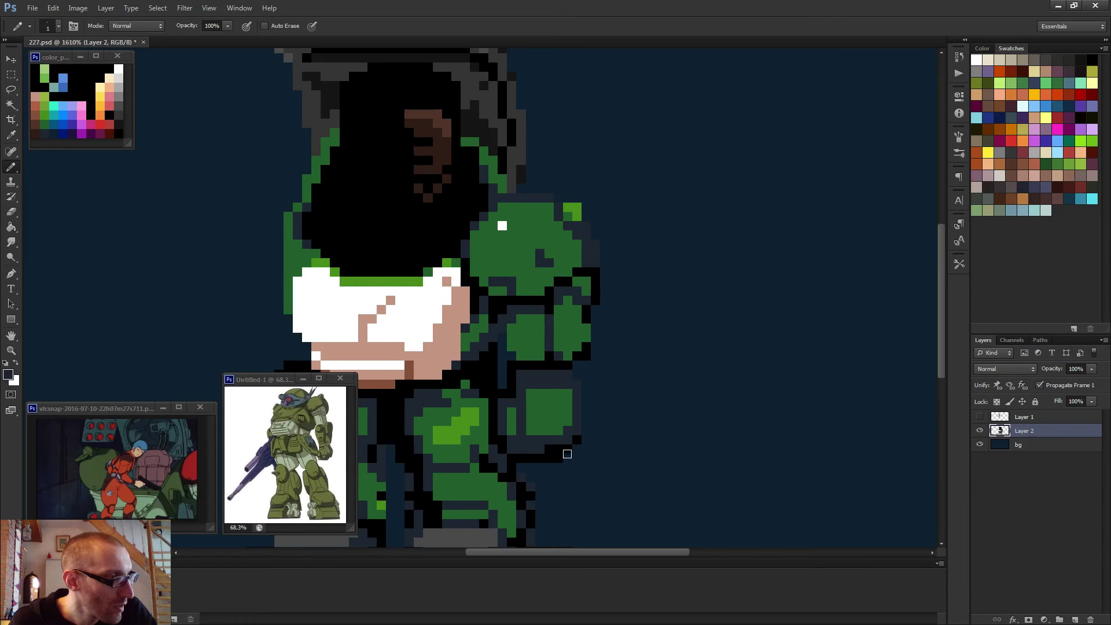
scroll(585, 458, down, 5)
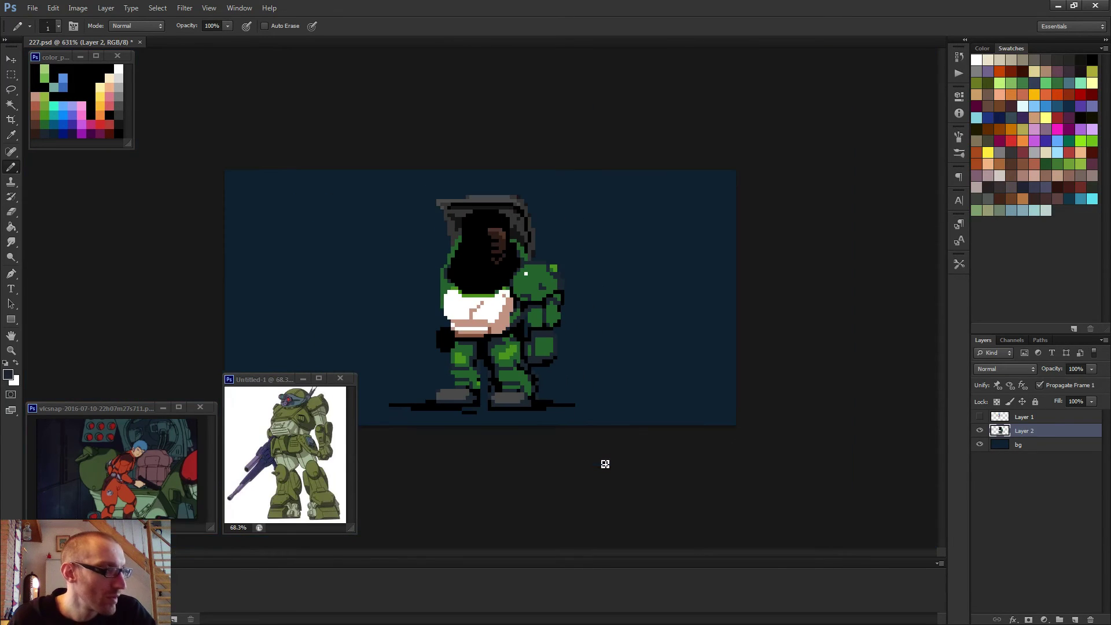
scroll(573, 391, up, 5)
- Reshape the hand block's green area with green and dark outline pixels, rounding its corners
alt+click(591, 392)
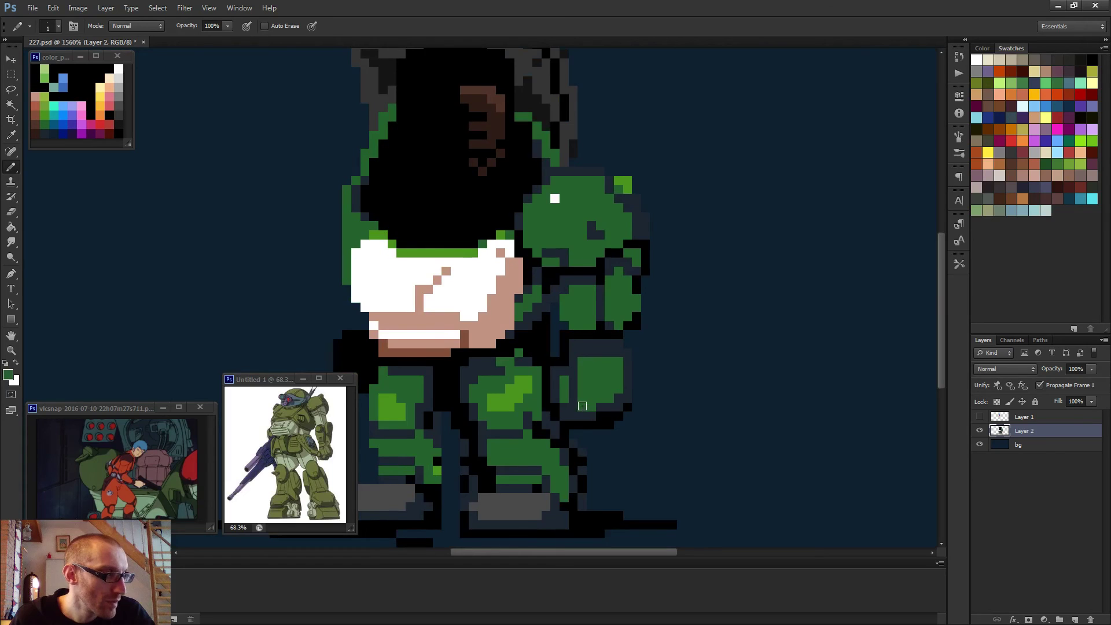
scroll(576, 400, down, 1)
alt+click(579, 397)
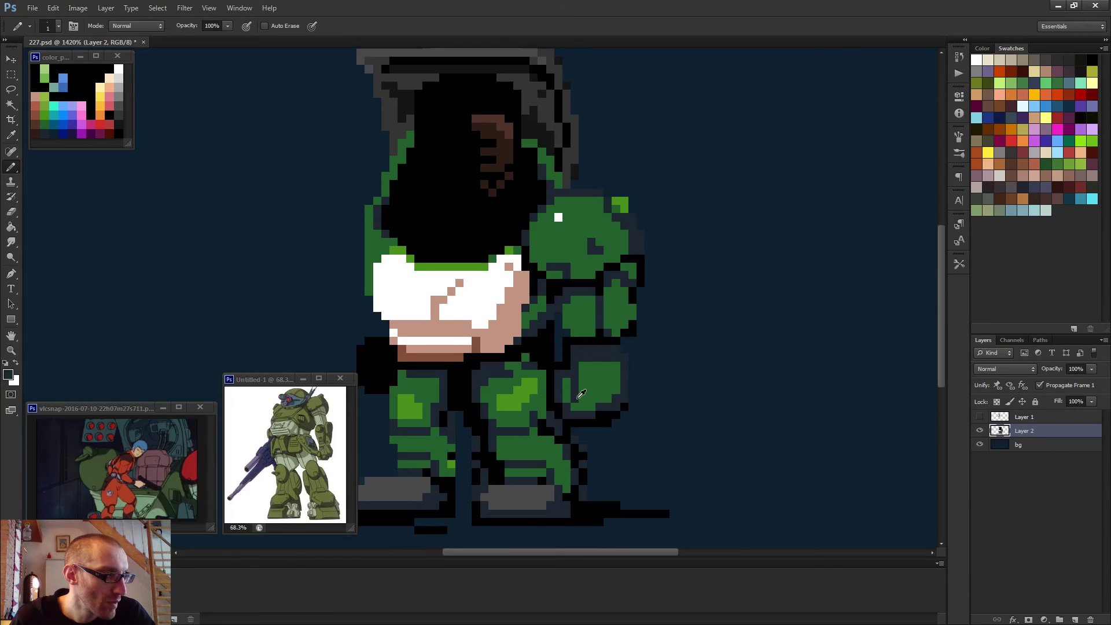
scroll(645, 414, down, 8)
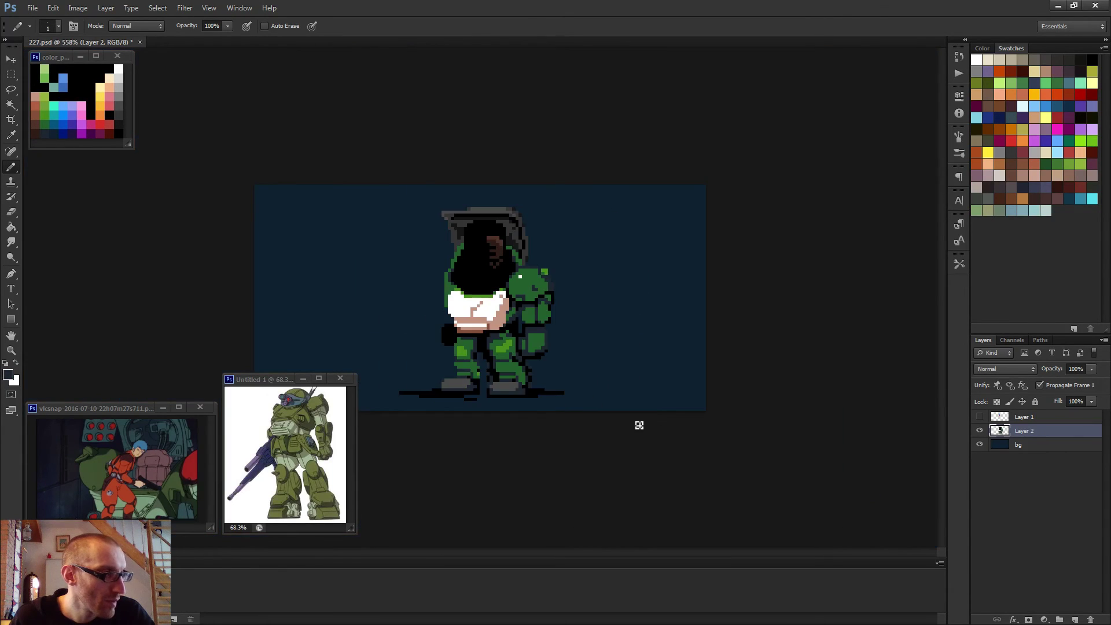
scroll(556, 397, up, 10)
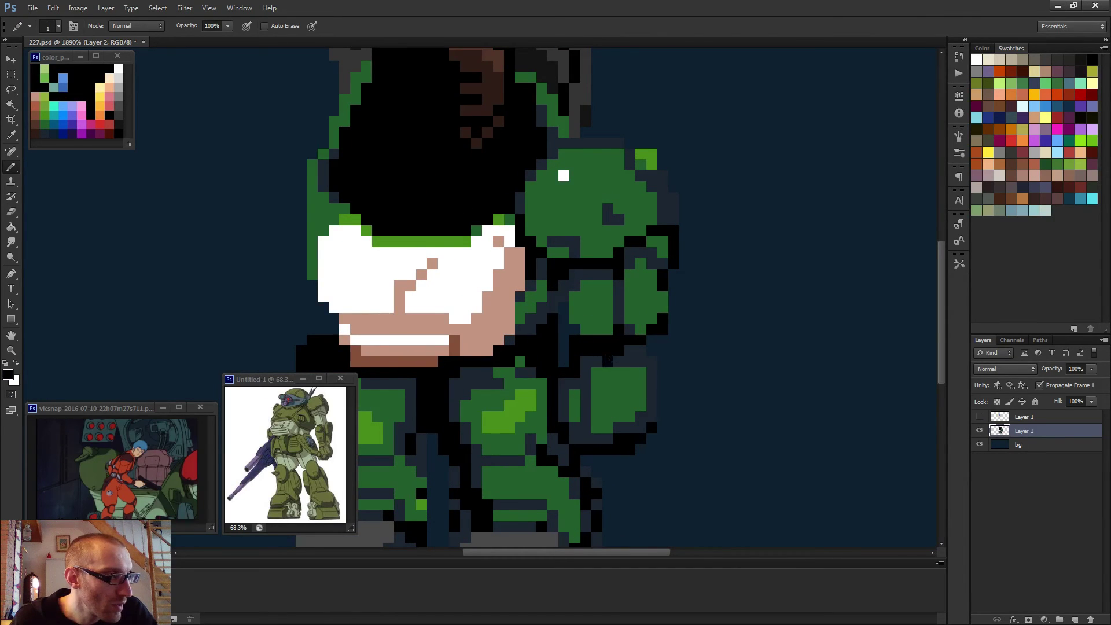
scroll(636, 370, down, 4)
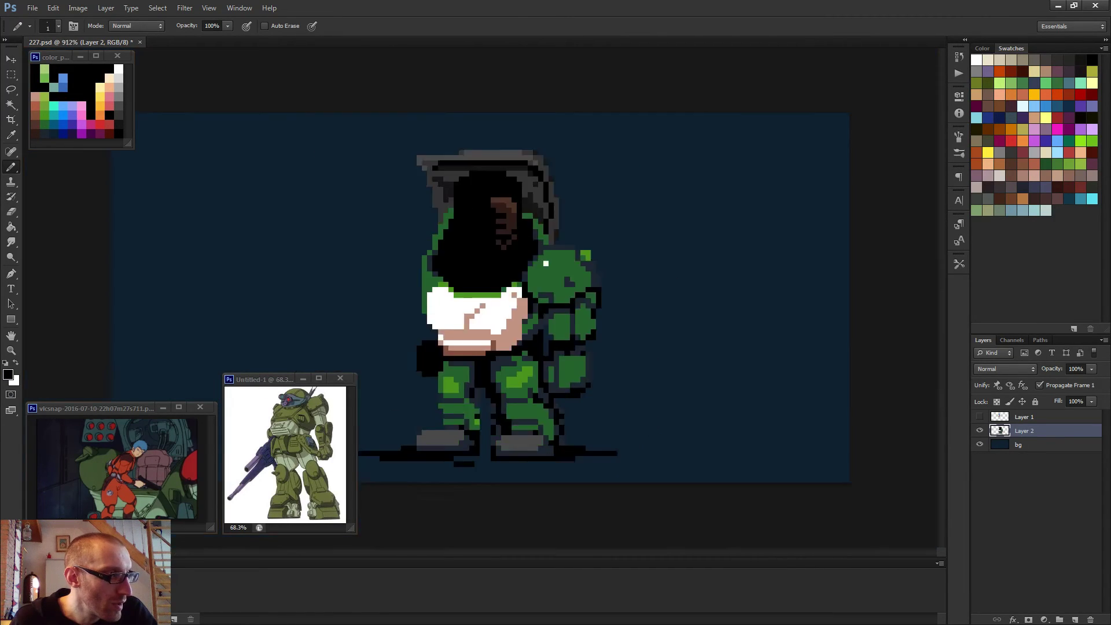
scroll(624, 389, up, 2)
alt+click(607, 390)
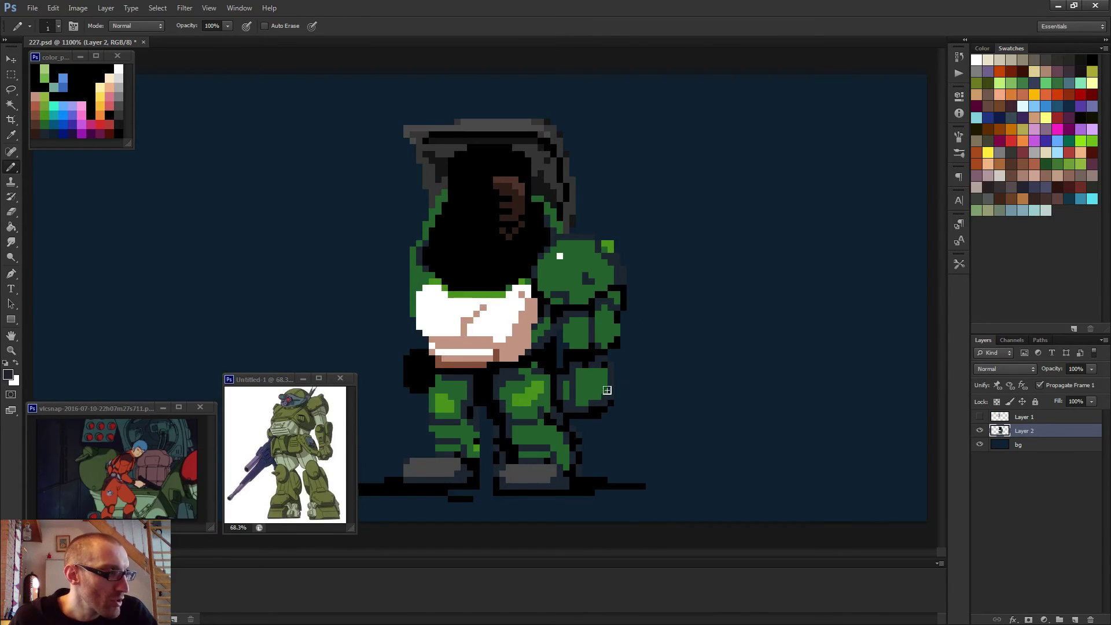
scroll(600, 388, up, 2)
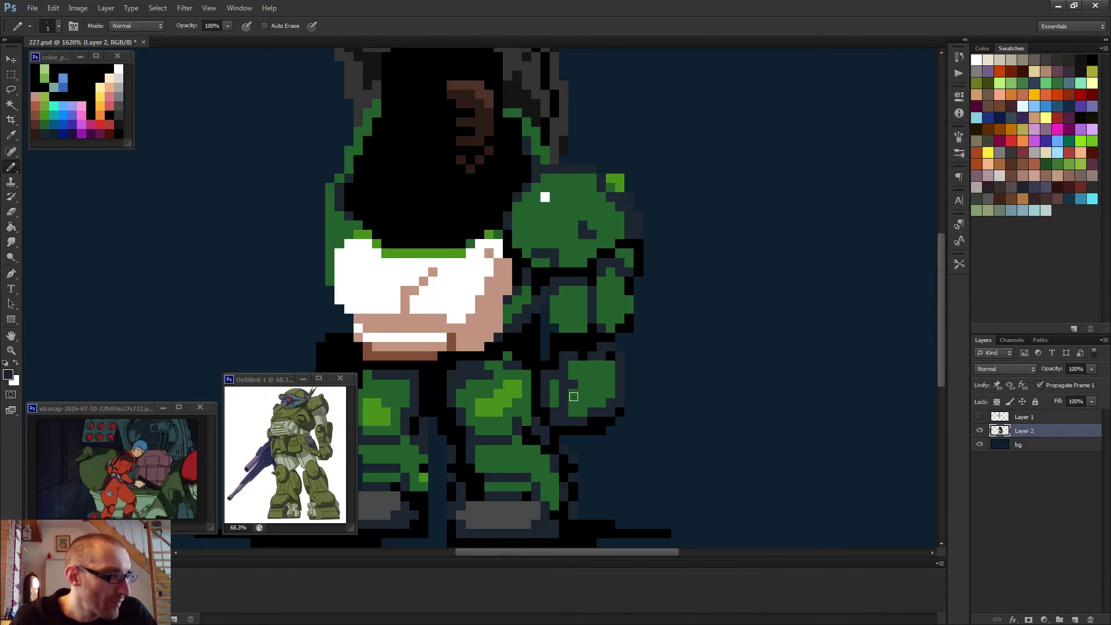
scroll(599, 367, down, 3)
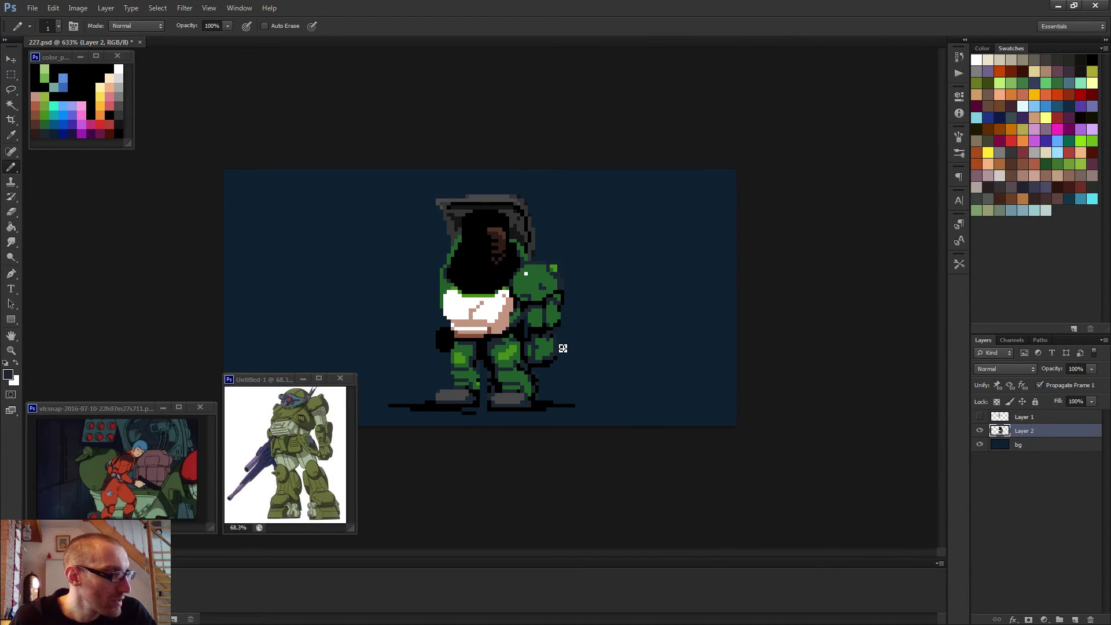
- Show Layer 1 again, make it active, and check the pilot together with the mech
click(980, 417)
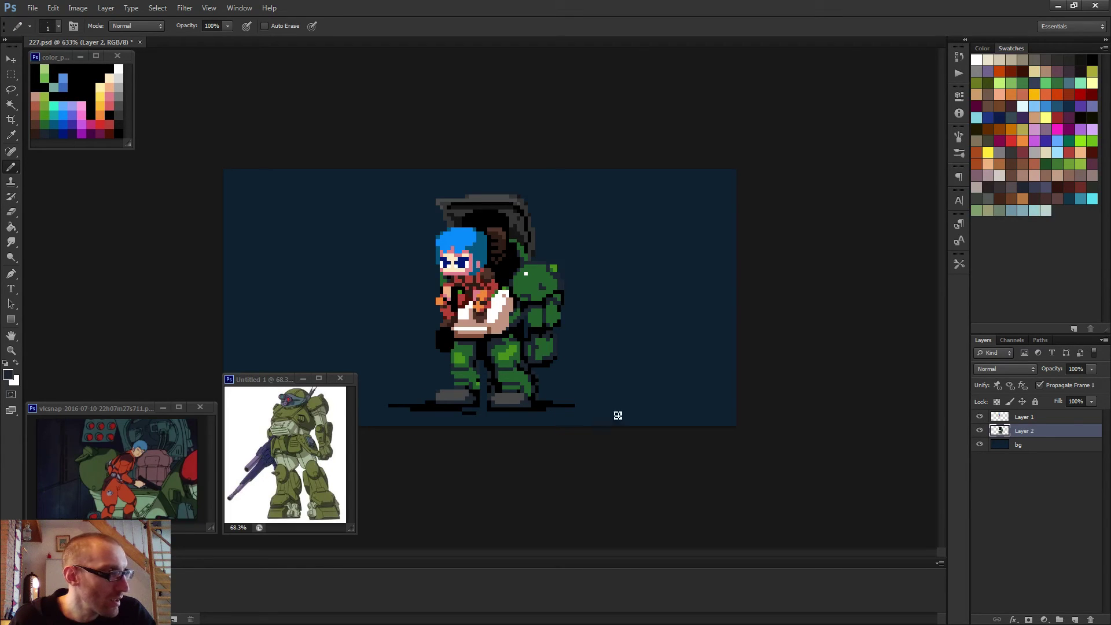
click(1040, 420)
scroll(552, 317, up, 8)
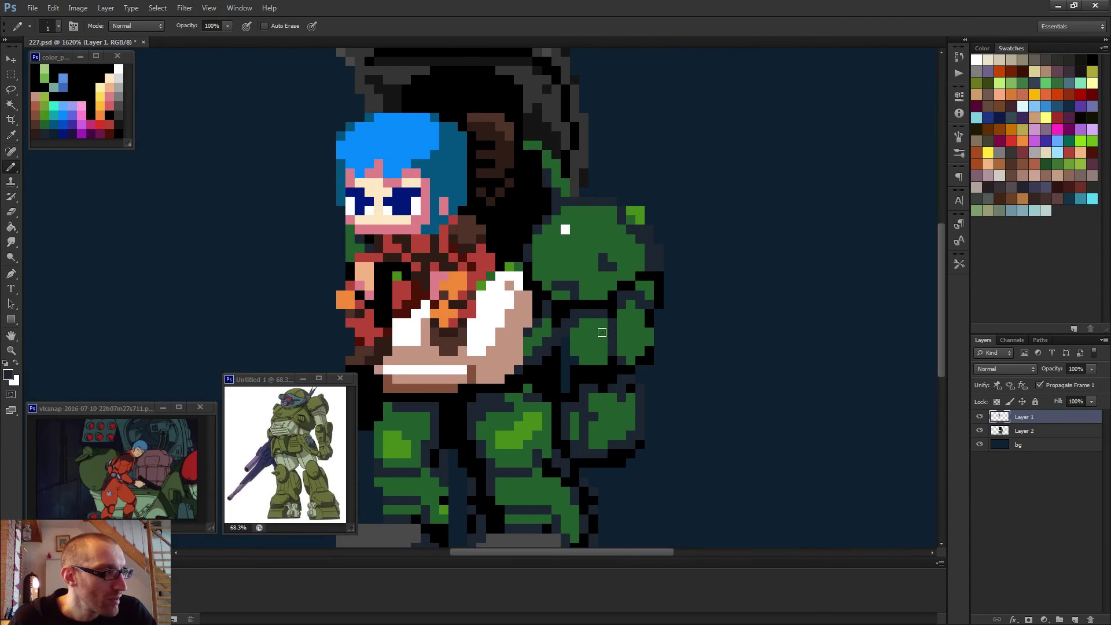
scroll(580, 339, down, 2)
scroll(573, 341, down, 2)
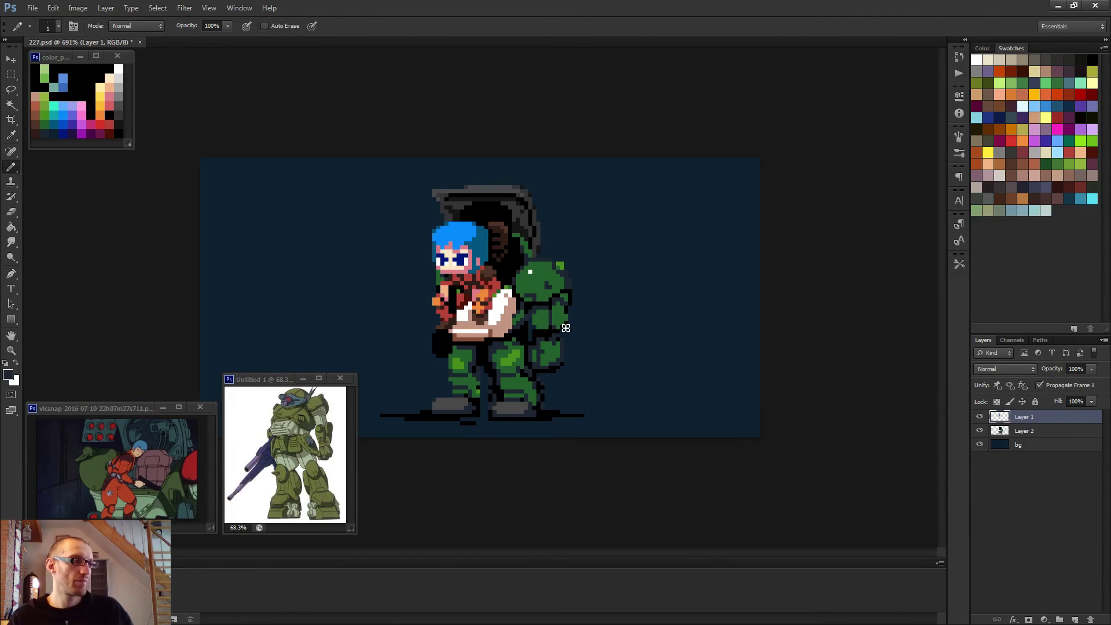
key(g)
scroll(558, 327, up, 2)
scroll(596, 329, up, 2)
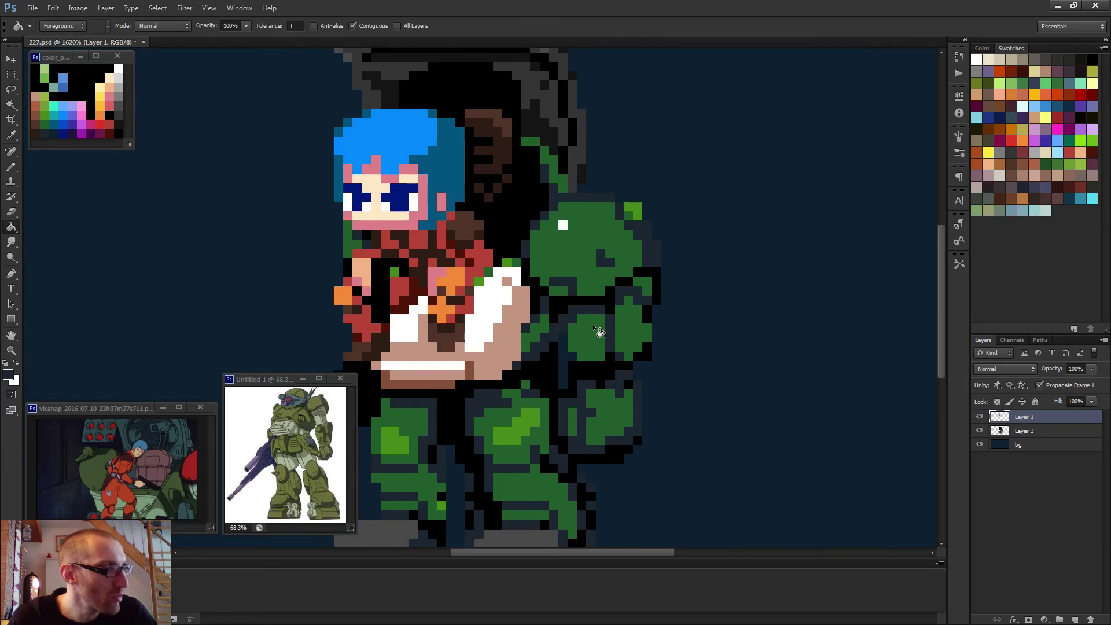
alt+click(495, 333)
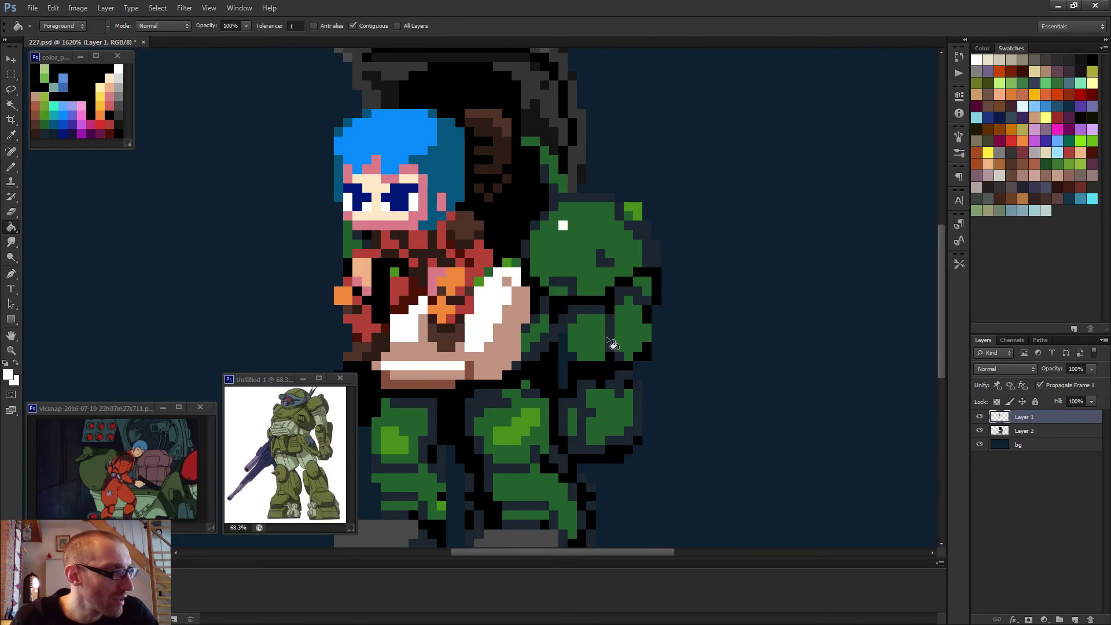
click(633, 336)
key(ctrl+z)
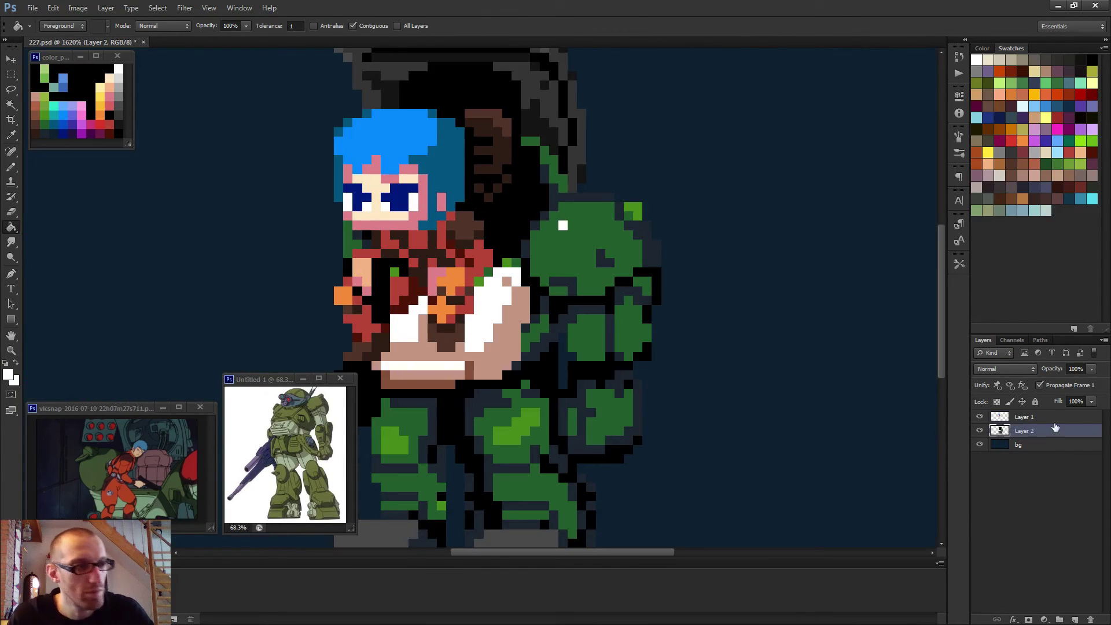
- Make Layer 2 active and toggle its visibility off and on to verify it holds the mech
click(1028, 433)
click(979, 432)
click(979, 433)
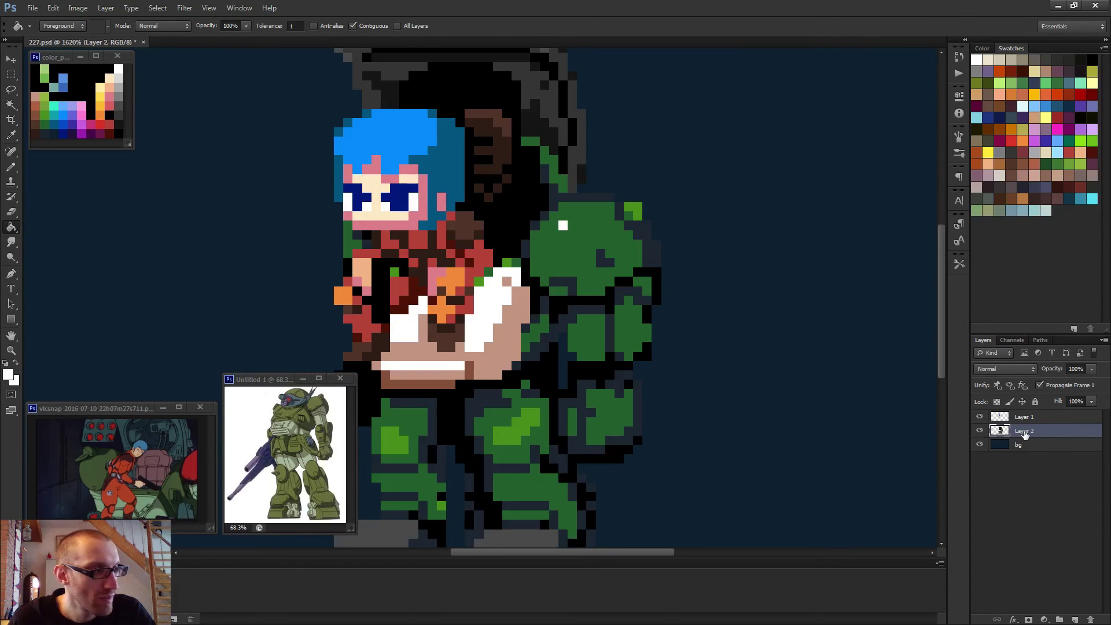
- Try filling the mech's two forearm segments white and shading their edges with the torso's tan
click(585, 353)
click(635, 346)
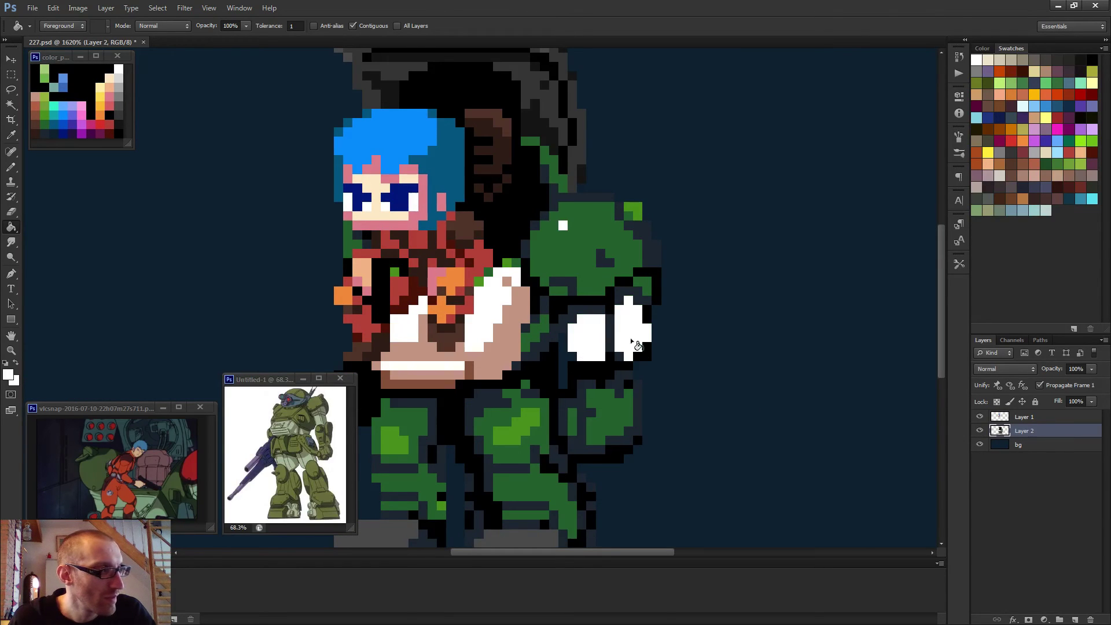
alt+click(502, 341)
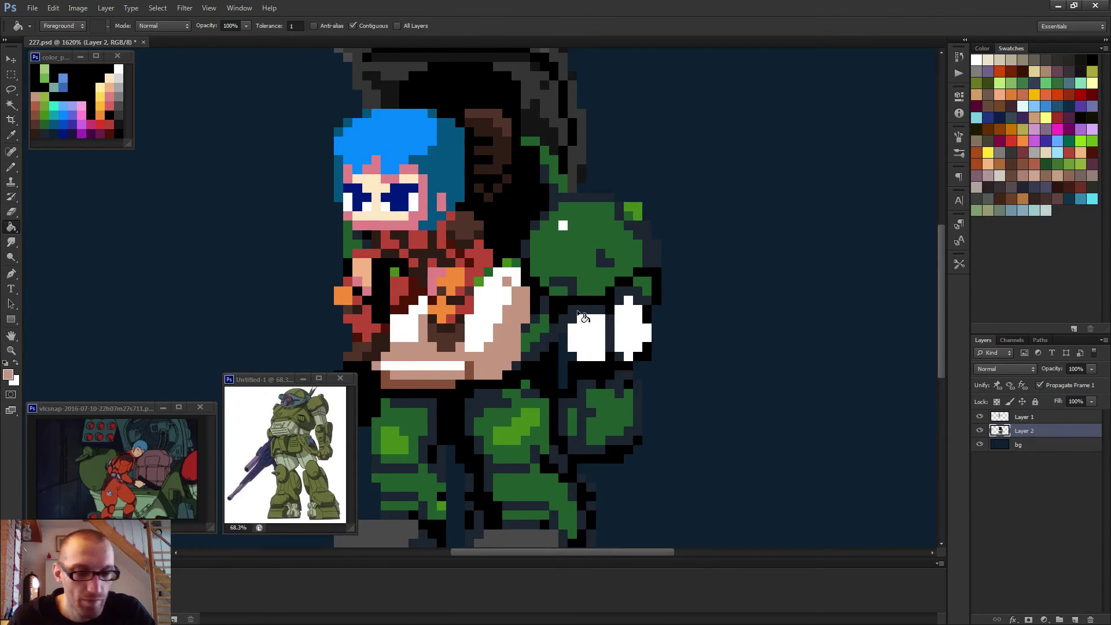
key(b)
scroll(583, 317, up, 3)
mouse_move(563, 324)
mouse_down()
mouse_move(565, 337)
mouse_move(596, 304)
mouse_move(632, 305)
mouse_move(632, 358)
mouse_move(663, 386)
mouse_up()
mouse_move(712, 288)
mouse_down()
mouse_move(667, 258)
mouse_move(663, 287)
mouse_up()
scroll(698, 326, down, 3)
scroll(697, 326, down, 3)
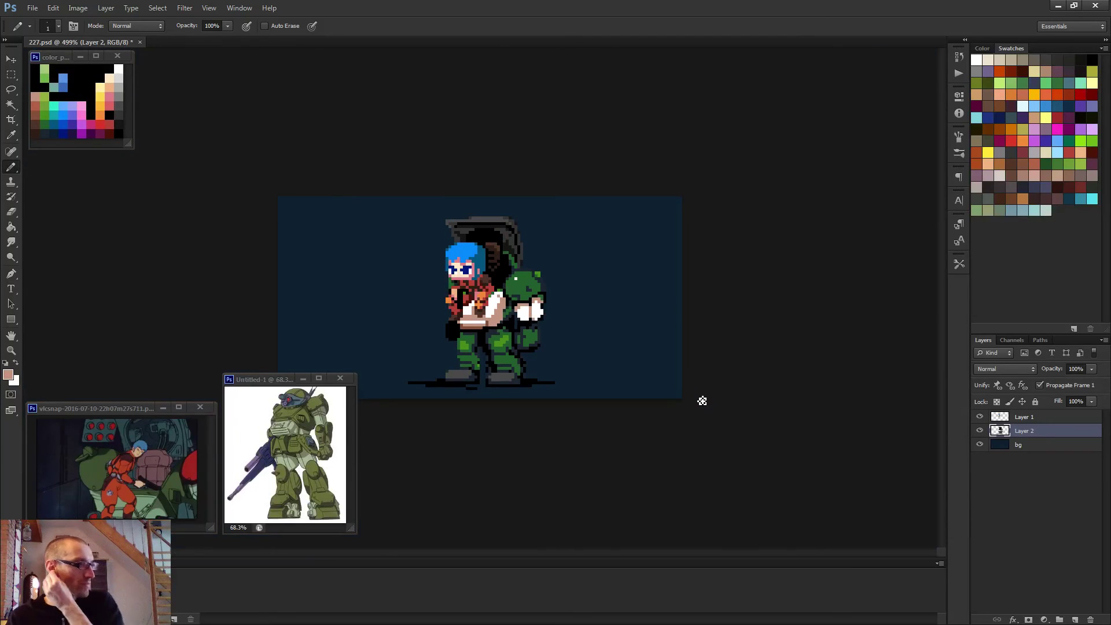
scroll(702, 400, down, 2)
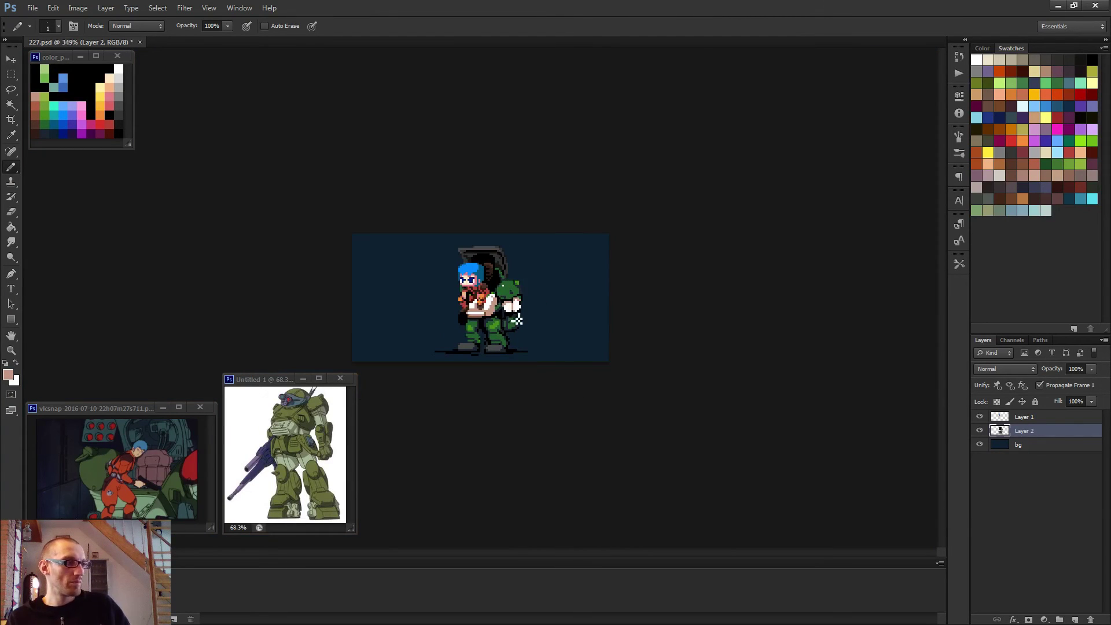
scroll(545, 334, up, 3)
- Undo the tan shading and the white fills on the forearm segments
key(ctrl+alt+z)
key(ctrl+alt+z)
key(ctrl+alt+z)
key(ctrl+alt+z)
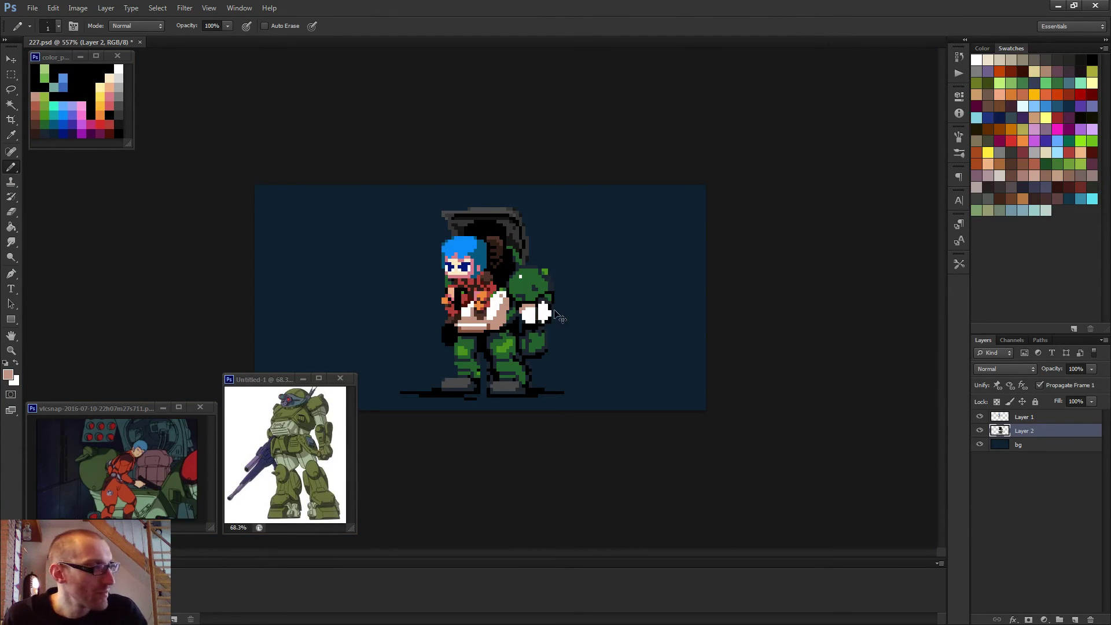
- Fill both forearm segments with the torso's tan shadow color
key(g)
scroll(549, 328, up, 3)
scroll(548, 329, up, 1)
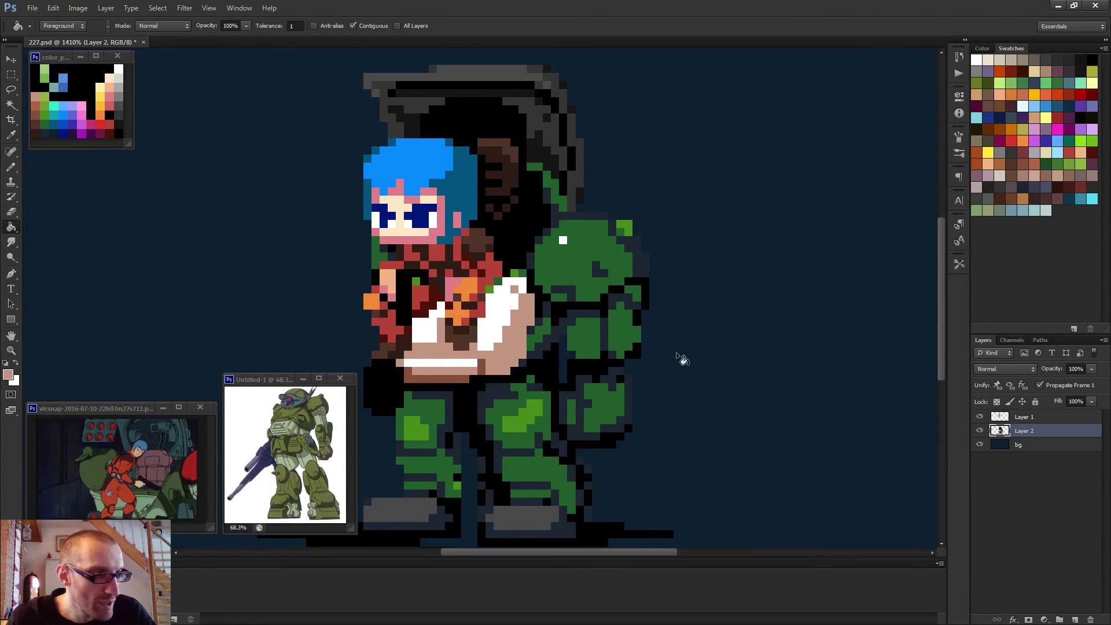
click(628, 336)
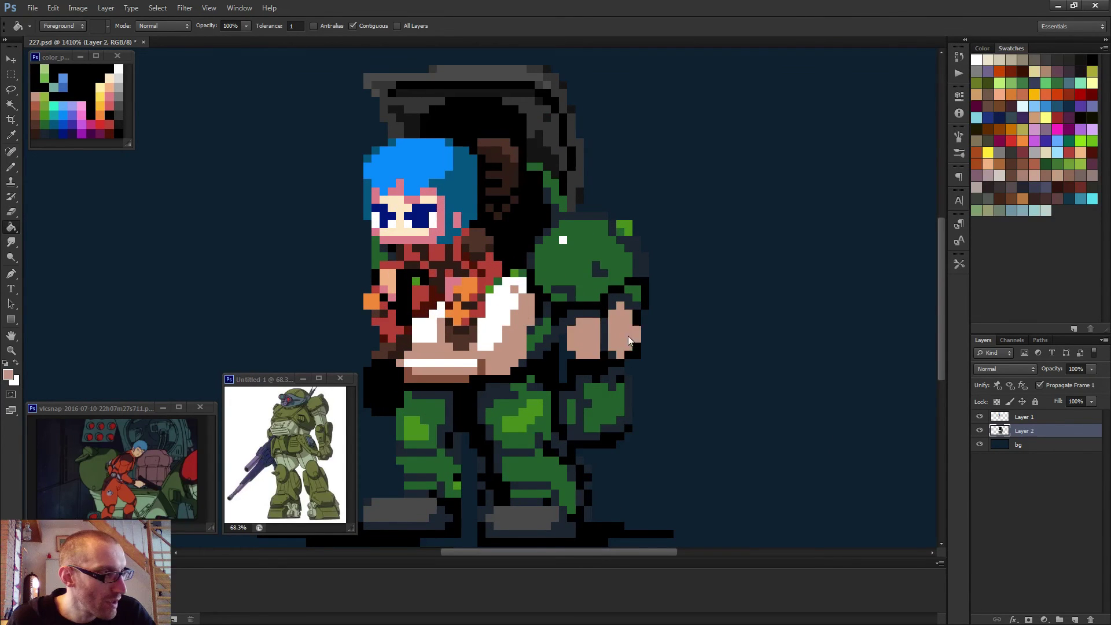
- Outline the tops of the forearm segments and the gap between them with the torso's dark brown
alt+click(483, 366)
key(b)
scroll(571, 317, up, 3)
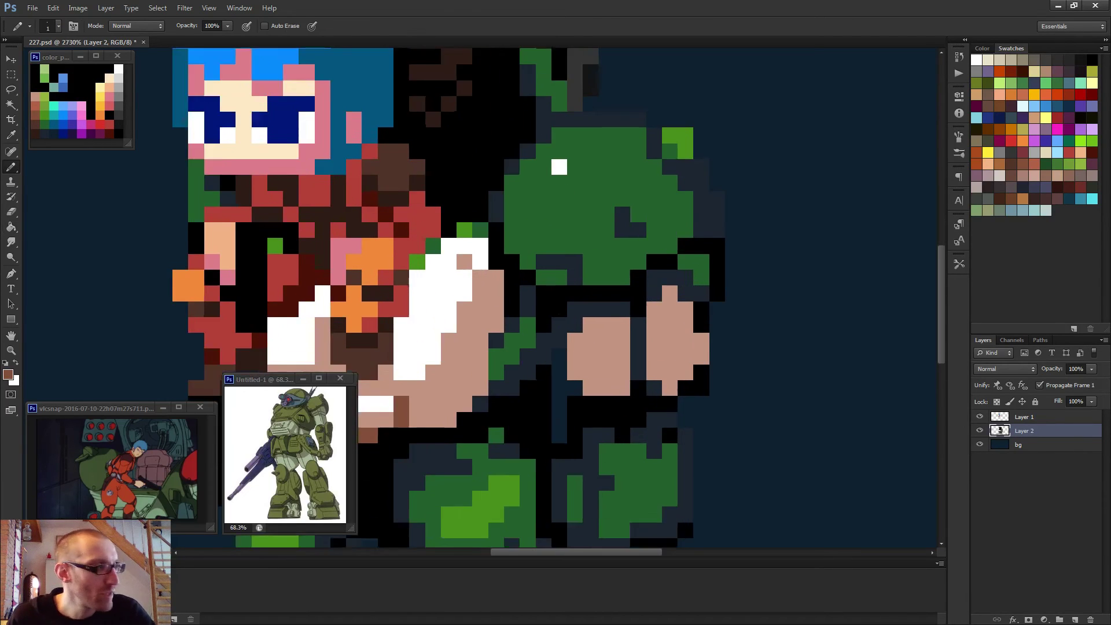
mouse_move(540, 336)
mouse_down()
mouse_move(558, 296)
mouse_move(619, 292)
mouse_move(629, 371)
mouse_up()
click(663, 398)
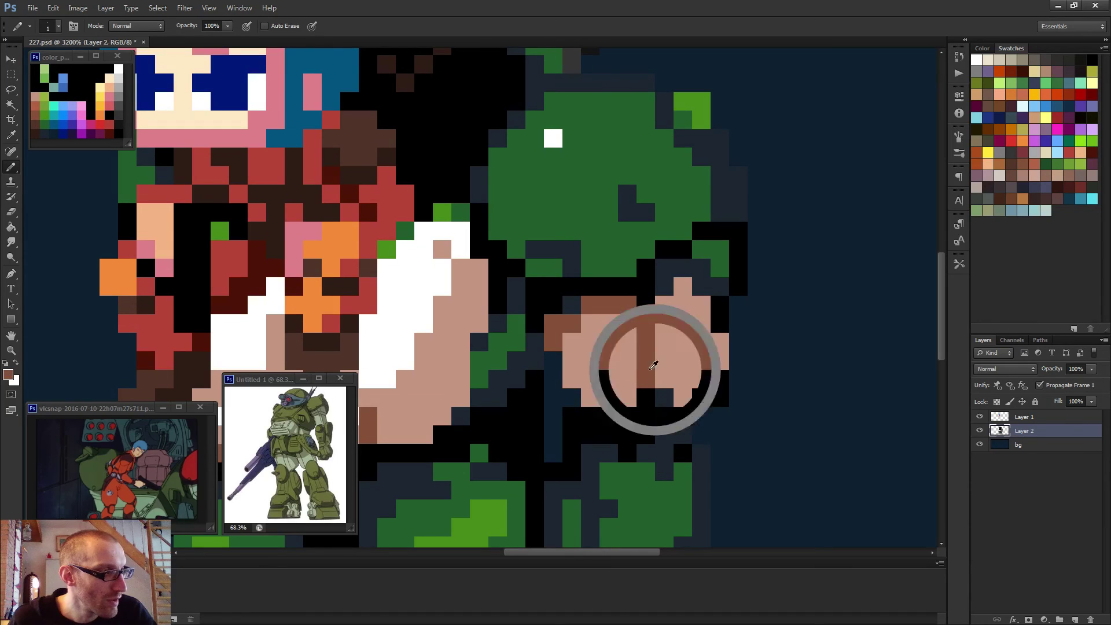
mouse_move(720, 288)
mouse_down()
mouse_move(654, 264)
mouse_move(664, 288)
mouse_up()
scroll(666, 301, down, 4)
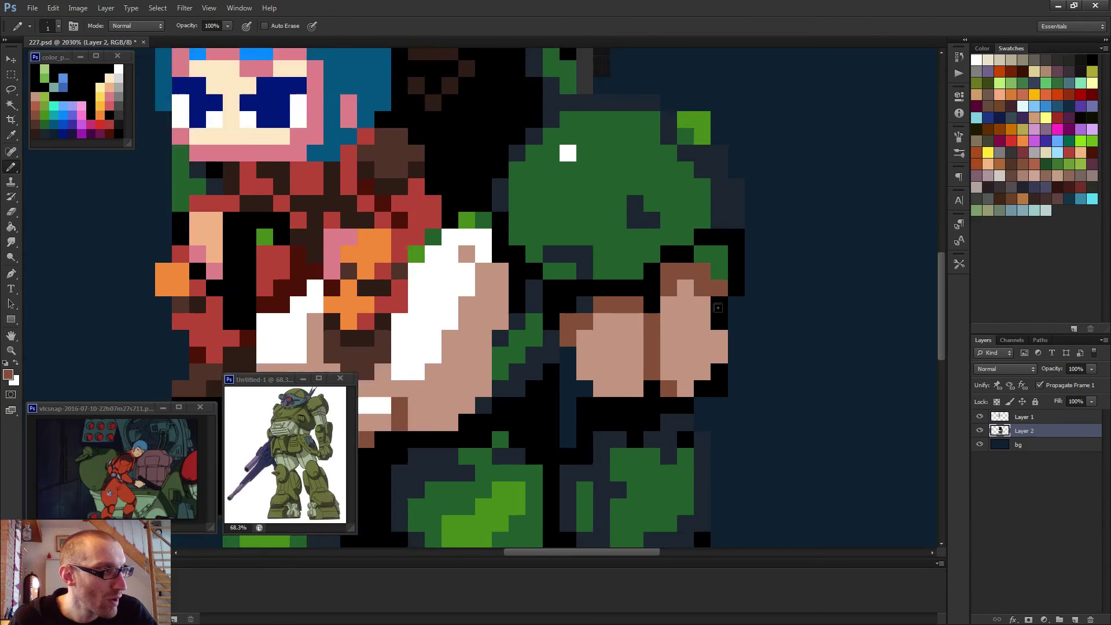
scroll(699, 349, down, 2)
- Add a small white highlight to the inner forearm segment using the torso's white
scroll(531, 310, up, 4)
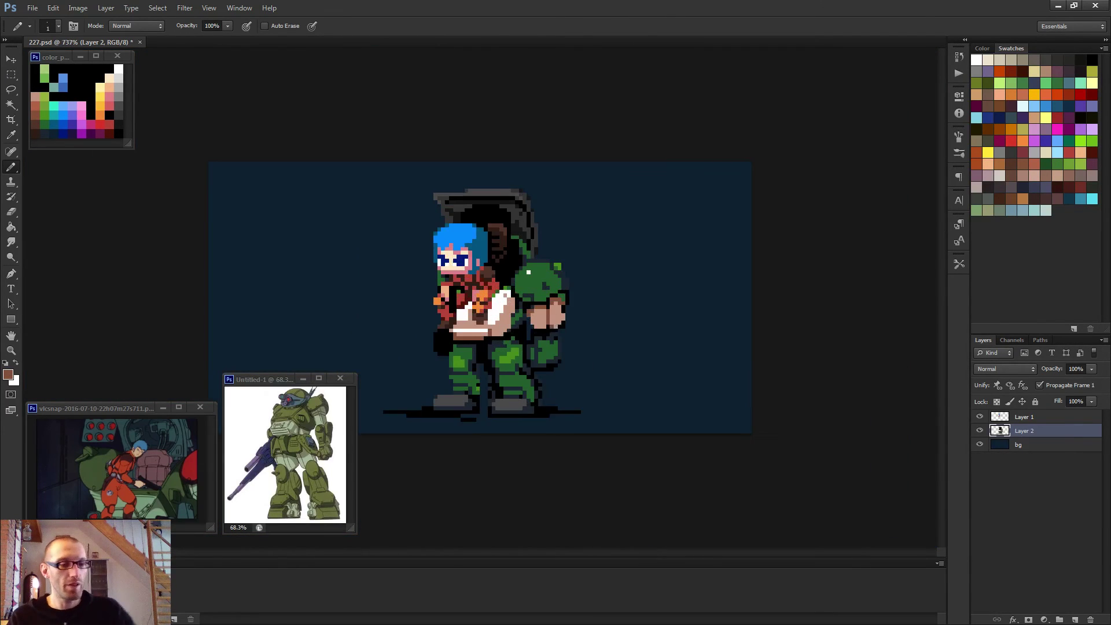
alt+click(503, 304)
drag(583, 328, 584, 338)
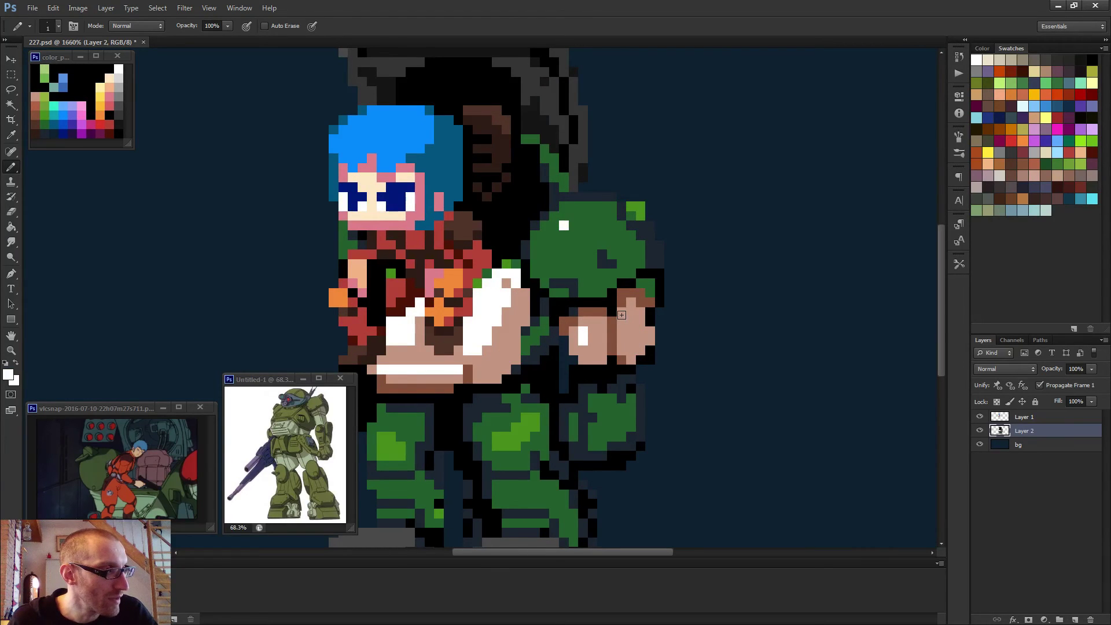
click(622, 314)
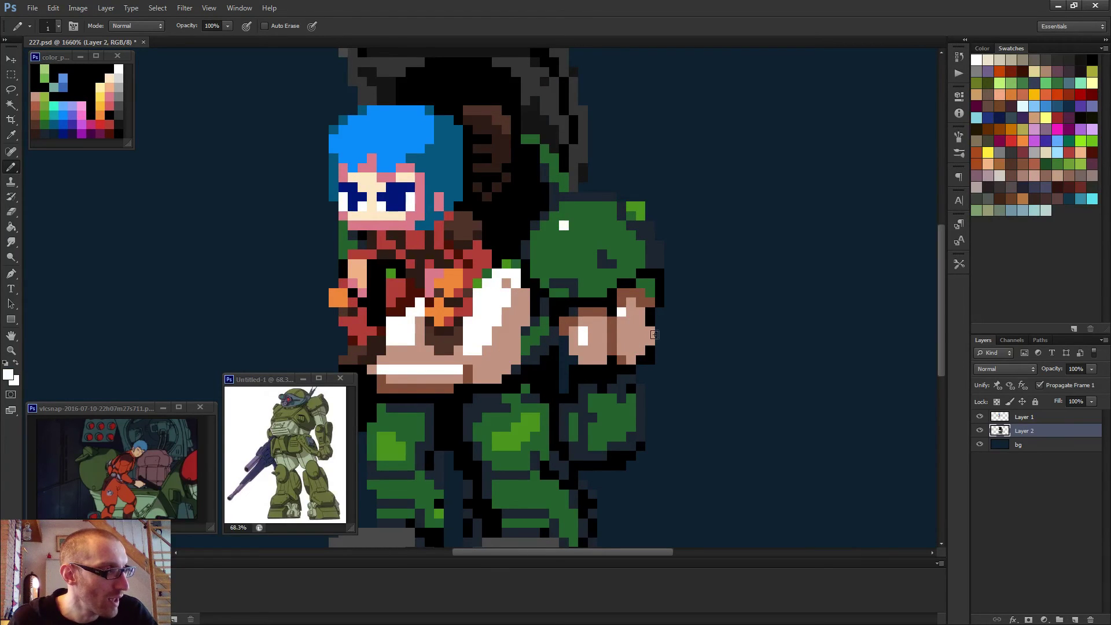
alt+click(629, 322)
click(622, 313)
click(623, 333)
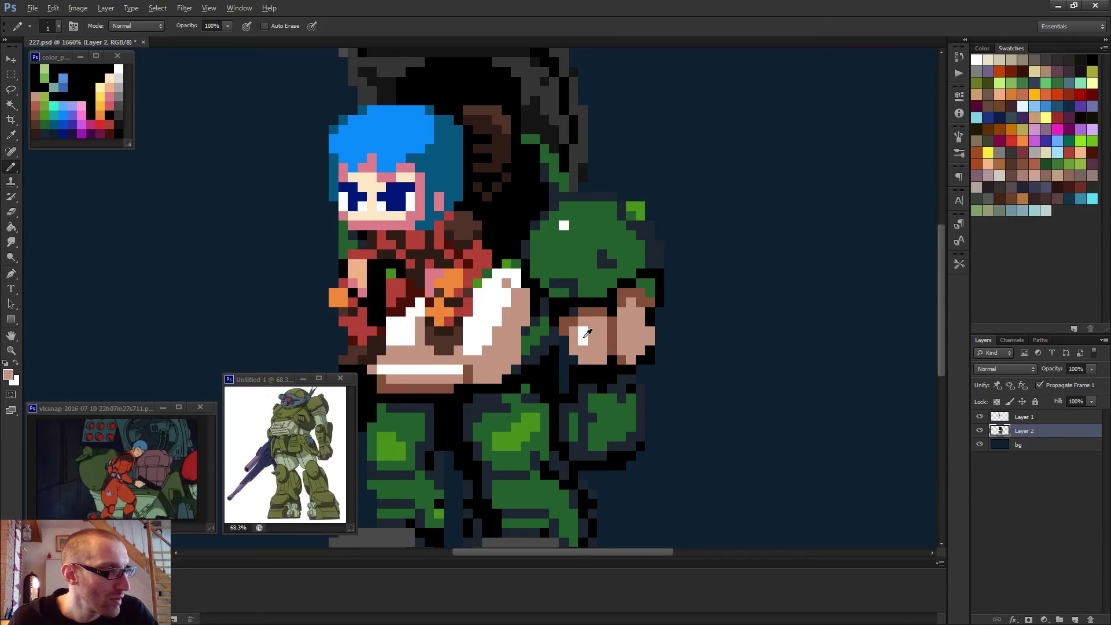
alt+click(585, 333)
- Check the forearm highlight at full-figure view and pick up the dark brown shading color again
scroll(597, 339, down, 6)
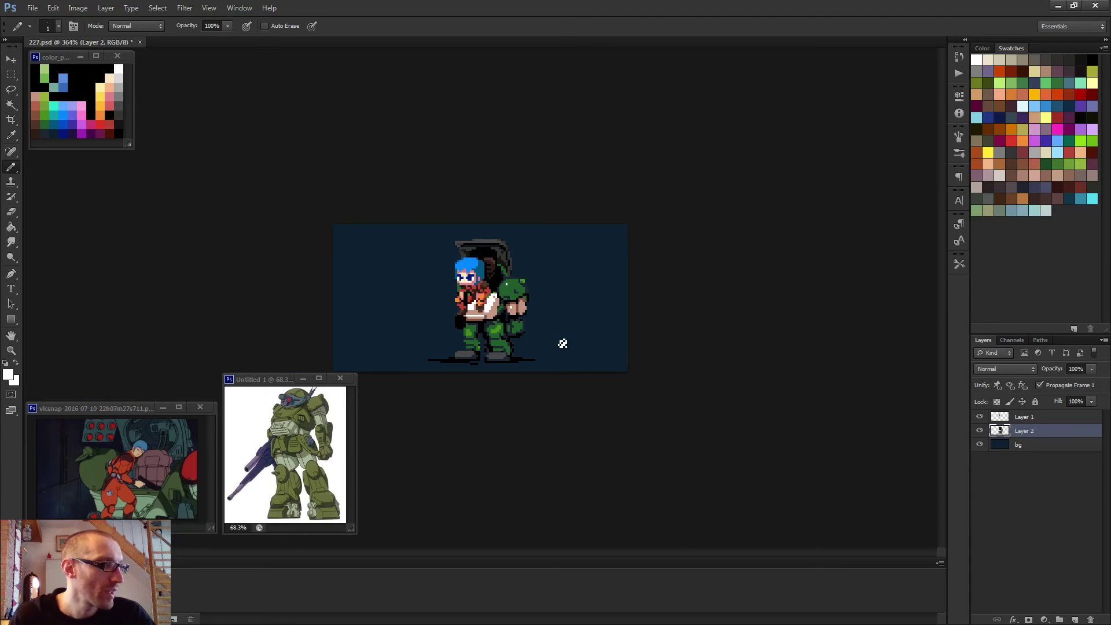
scroll(557, 343, up, 3)
scroll(564, 338, up, 2)
alt+click(582, 333)
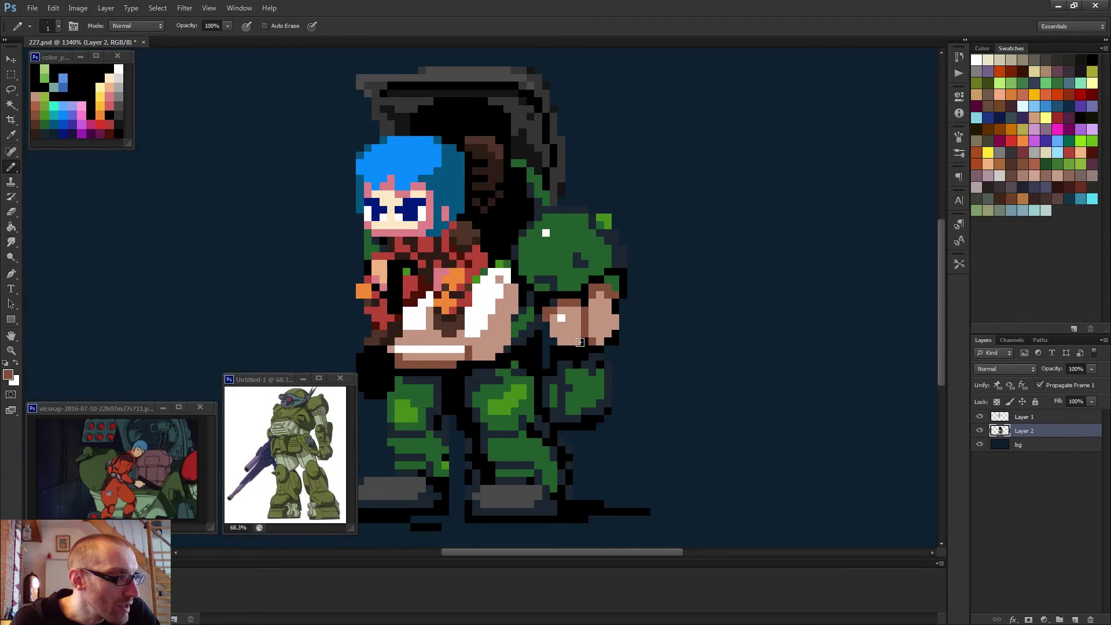
scroll(591, 365, down, 4)
scroll(596, 371, down, 1)
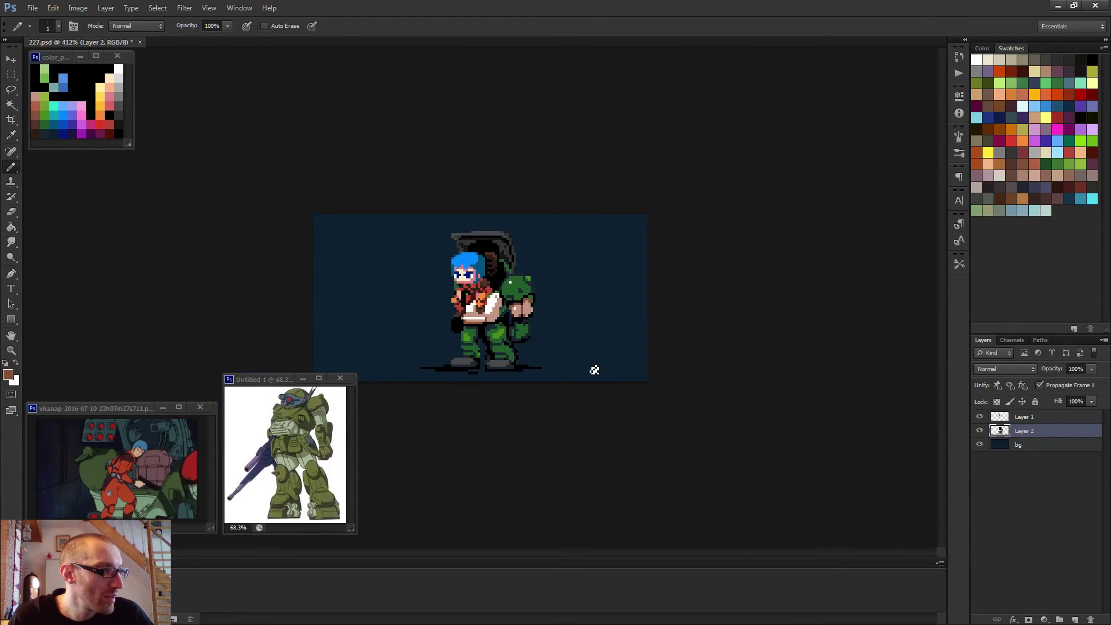
- Shade the outer edge and lower corners of the forearm segments with the dark brown, and pick up the tan again
scroll(594, 370, up, 4)
alt+click(602, 291)
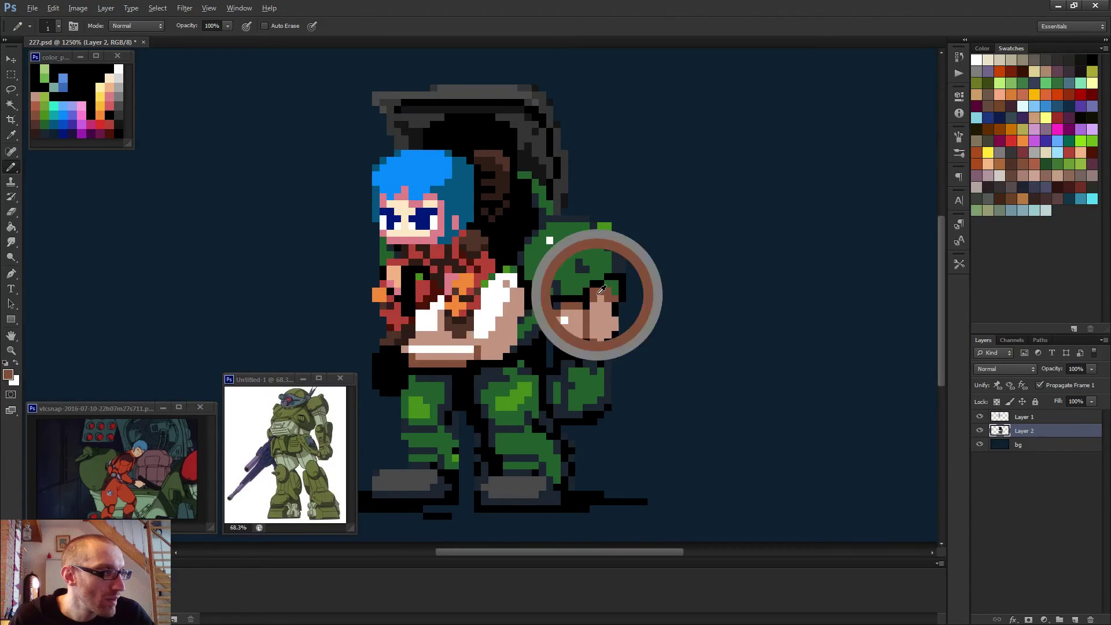
scroll(643, 342, down, 4)
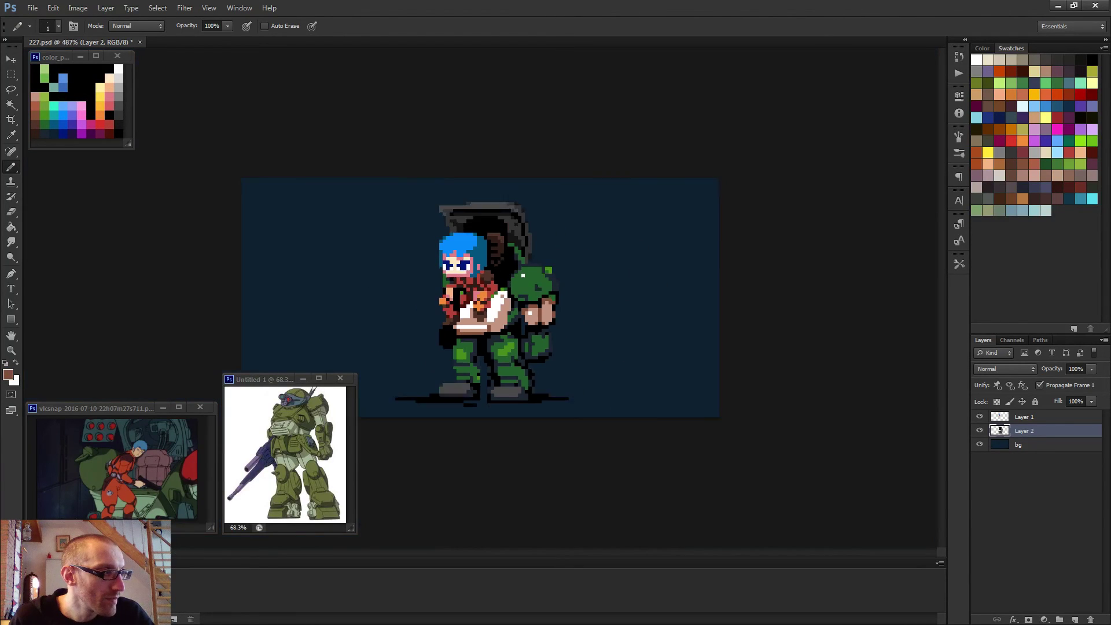
scroll(575, 347, up, 3)
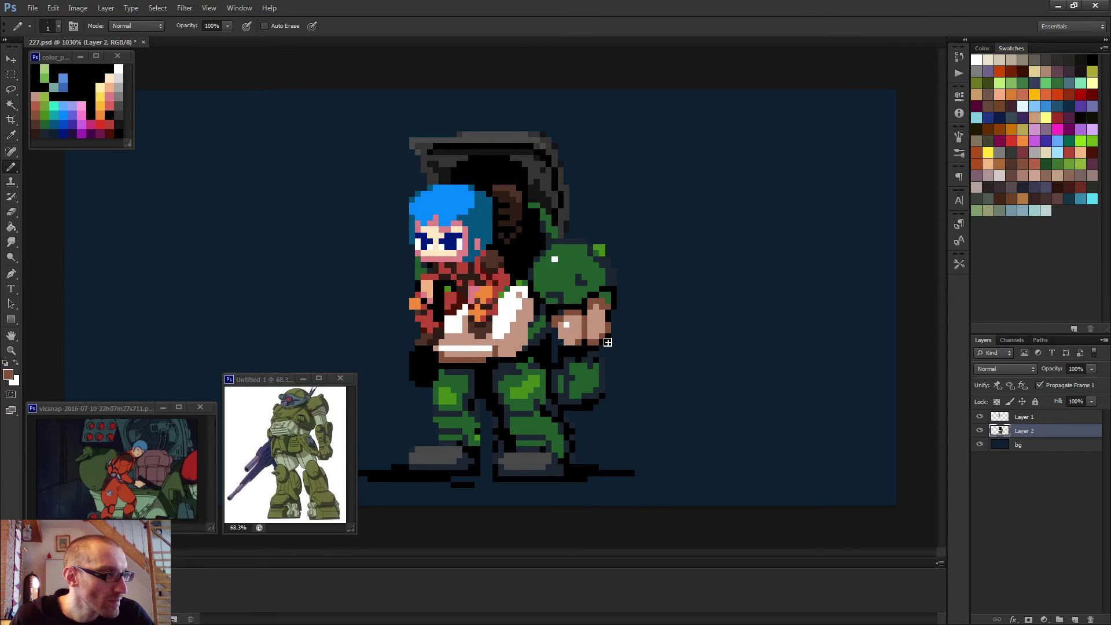
scroll(618, 336, down, 2)
scroll(590, 345, up, 1)
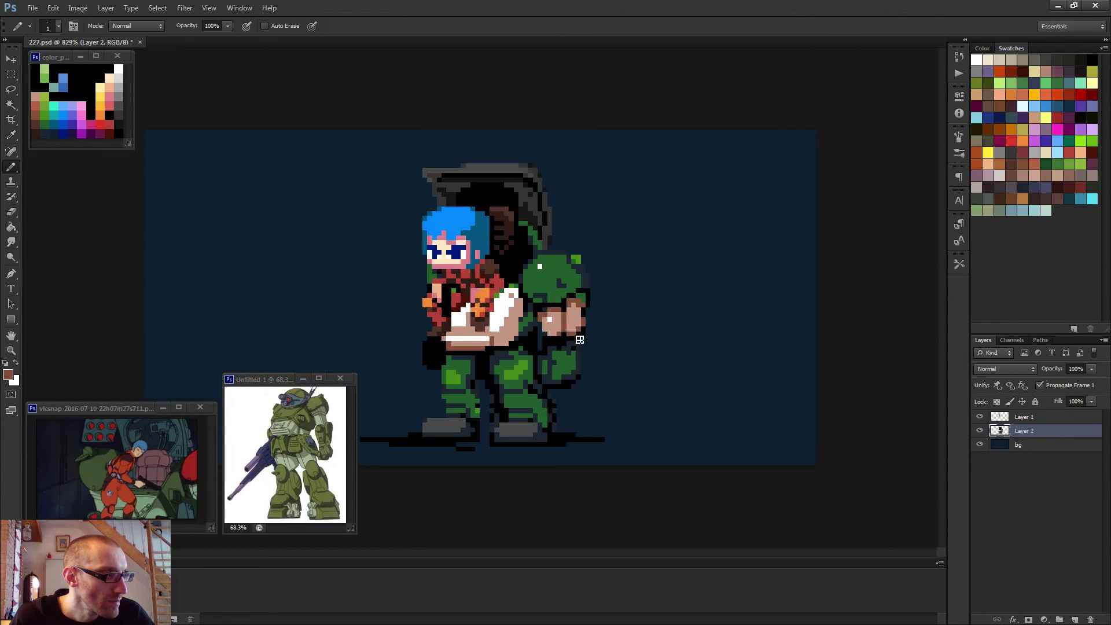
alt+click(574, 325)
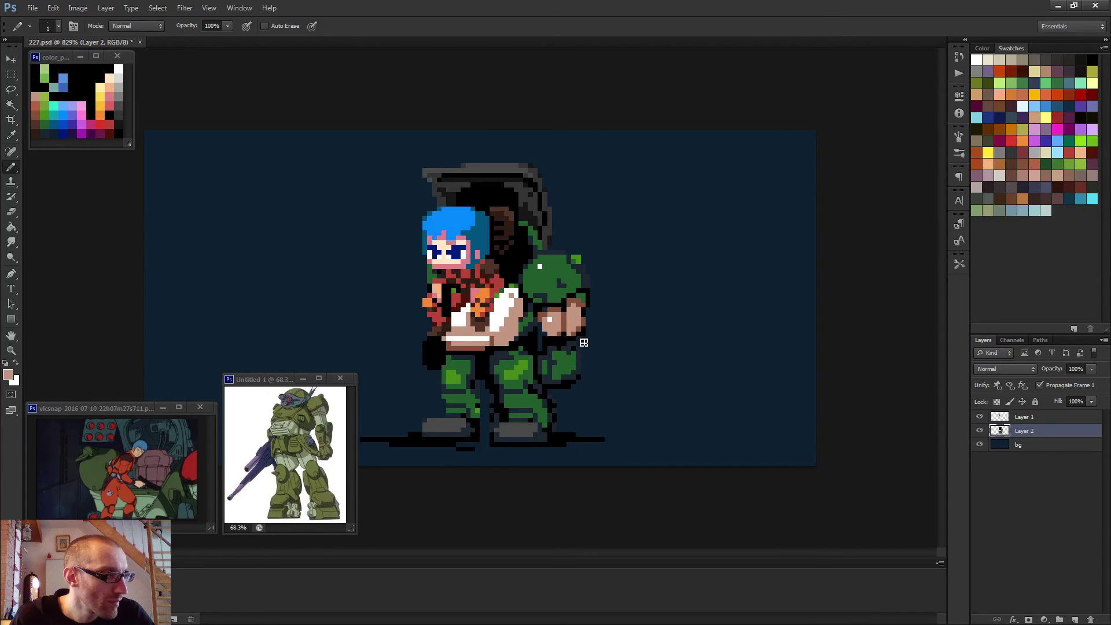
scroll(582, 341, up, 2)
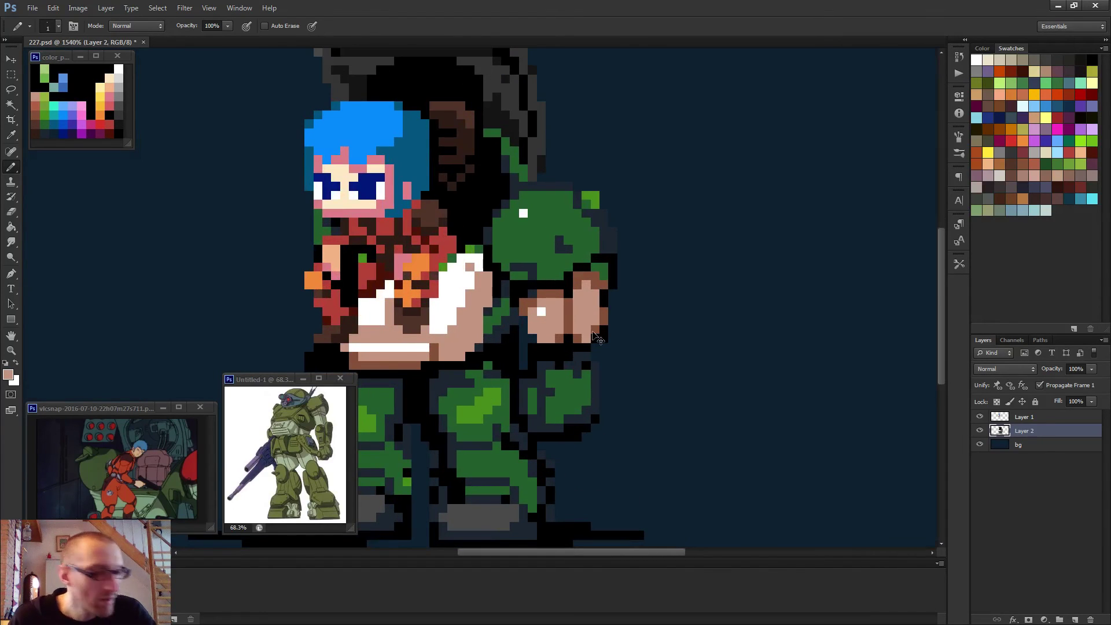
scroll(589, 331, down, 2)
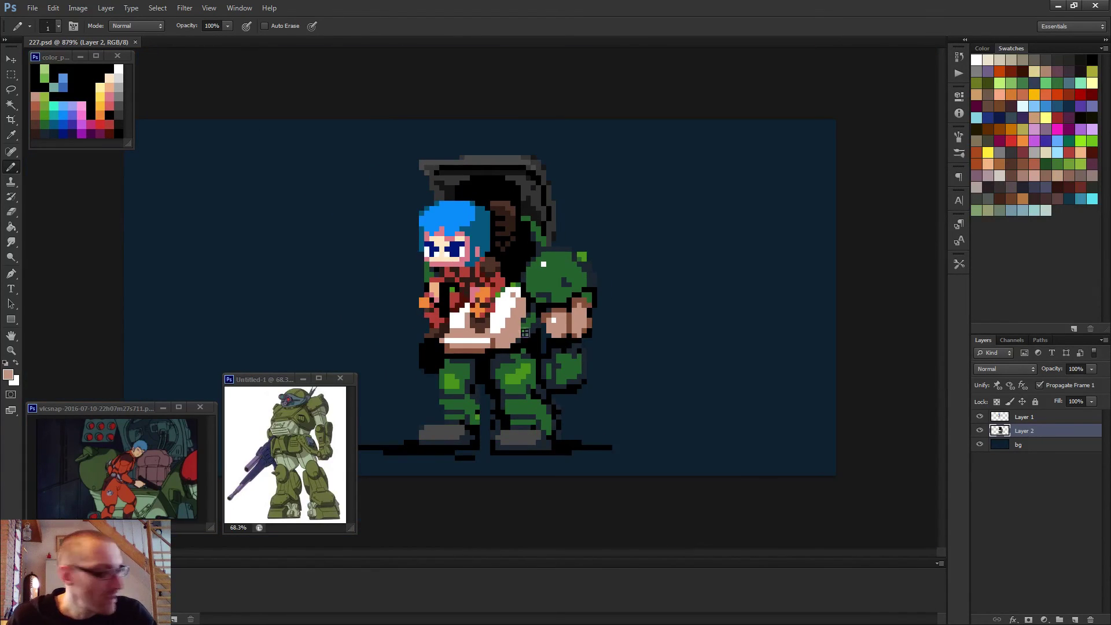
- Duplicate Layer 2 and hide the original layer to test different leg colors on the copy
scroll(523, 377, up, 2)
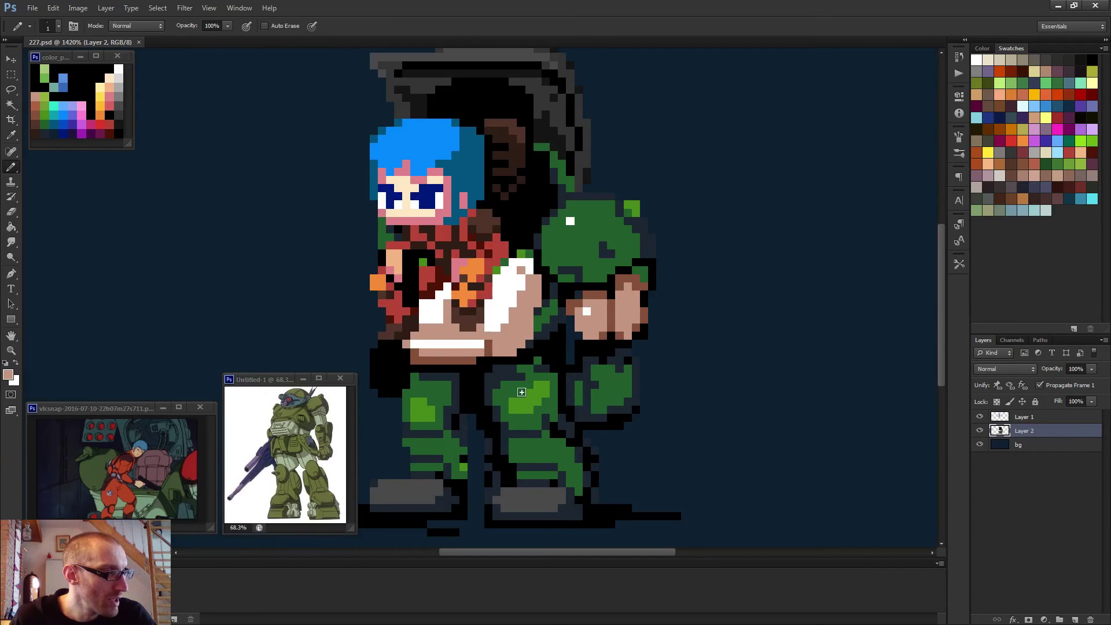
scroll(521, 391, down, 3)
scroll(515, 380, up, 1)
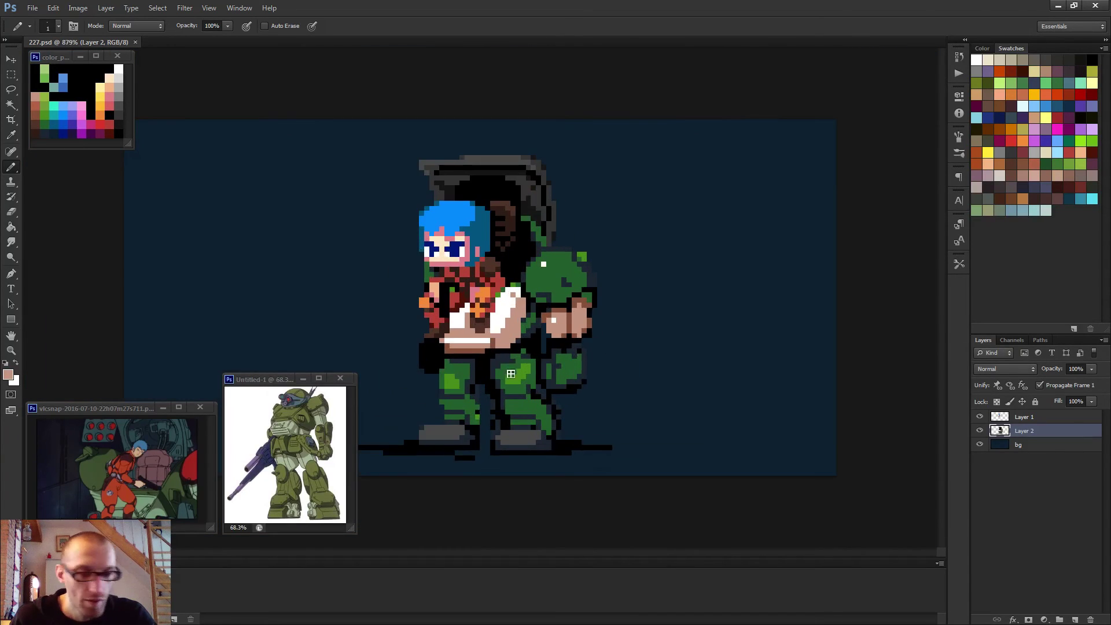
scroll(512, 374, up, 1)
key(g)
drag(1030, 433, 1075, 619)
click(979, 445)
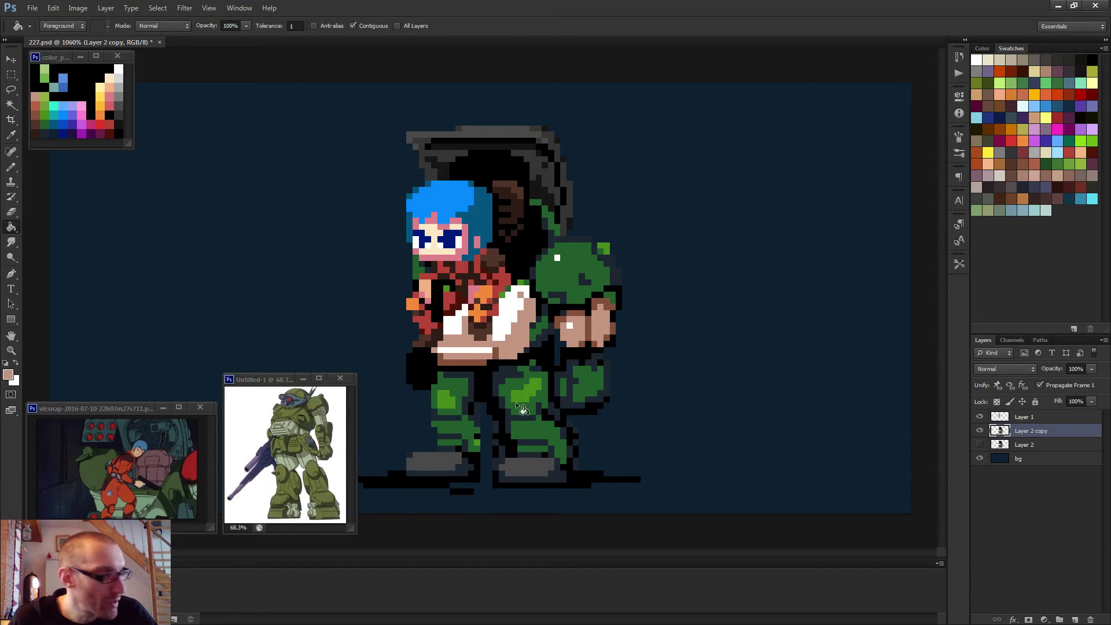
- Try filling both upper leg plates with the torso's tan and their light green highlights with white
scroll(516, 402, up, 3)
alt+click(506, 269)
click(524, 399)
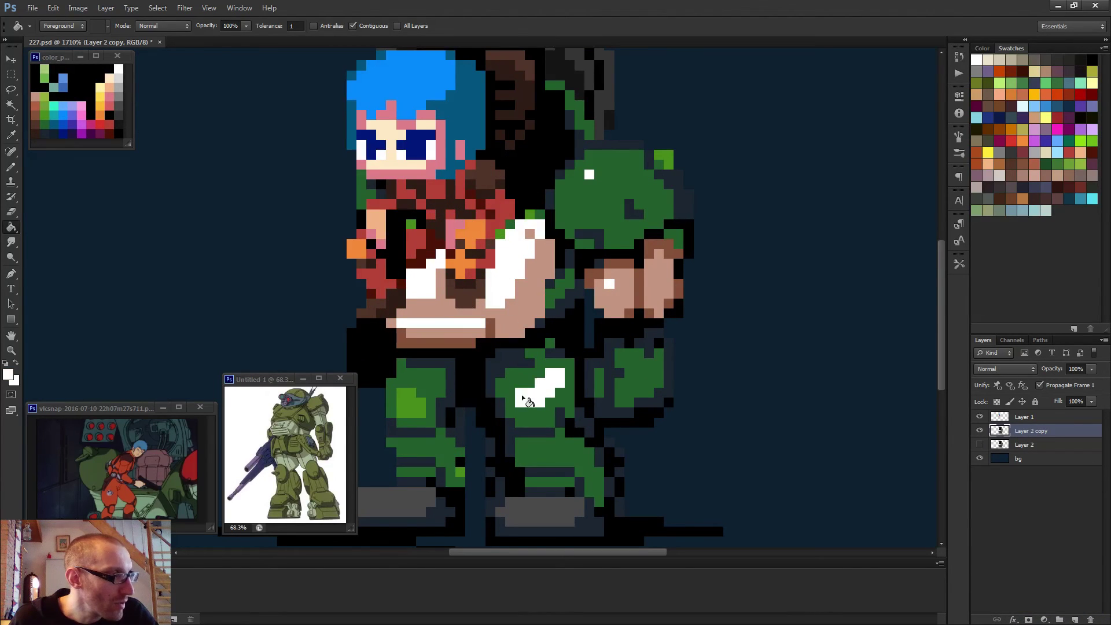
click(412, 410)
alt+click(503, 310)
click(440, 385)
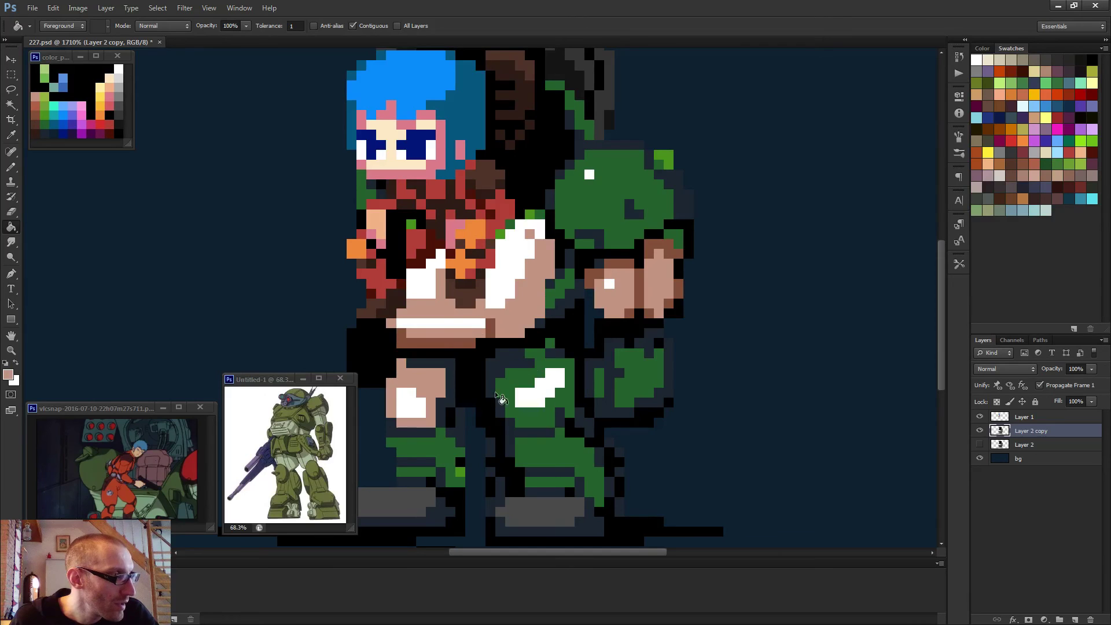
click(500, 398)
- Try shading the top and side edges of both tan leg plates with the torso's dark brown
alt+click(496, 328)
key(b)
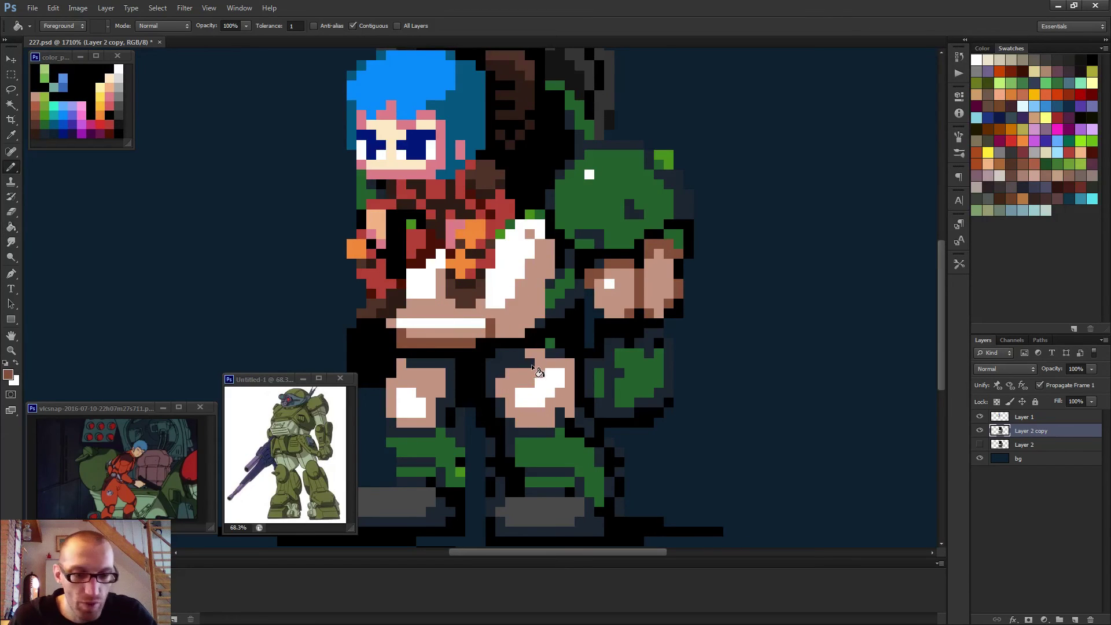
drag(531, 363, 496, 368)
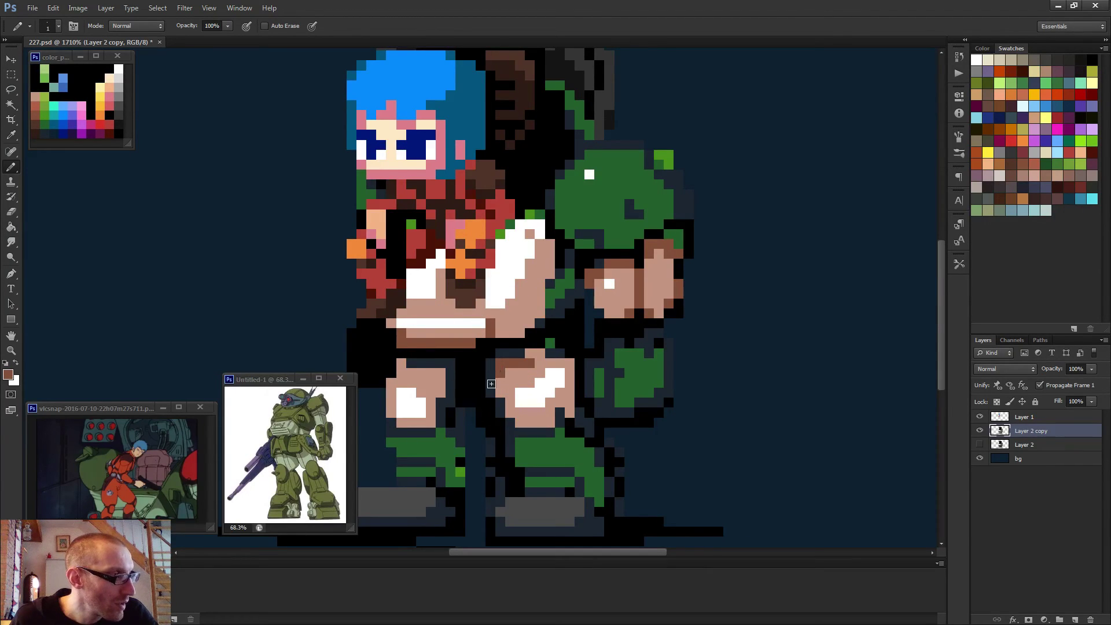
mouse_move(417, 363)
mouse_down()
mouse_move(445, 363)
mouse_move(449, 394)
mouse_move(439, 411)
mouse_move(389, 427)
mouse_up()
mouse_move(497, 403)
mouse_down()
mouse_move(521, 426)
mouse_move(551, 424)
mouse_up()
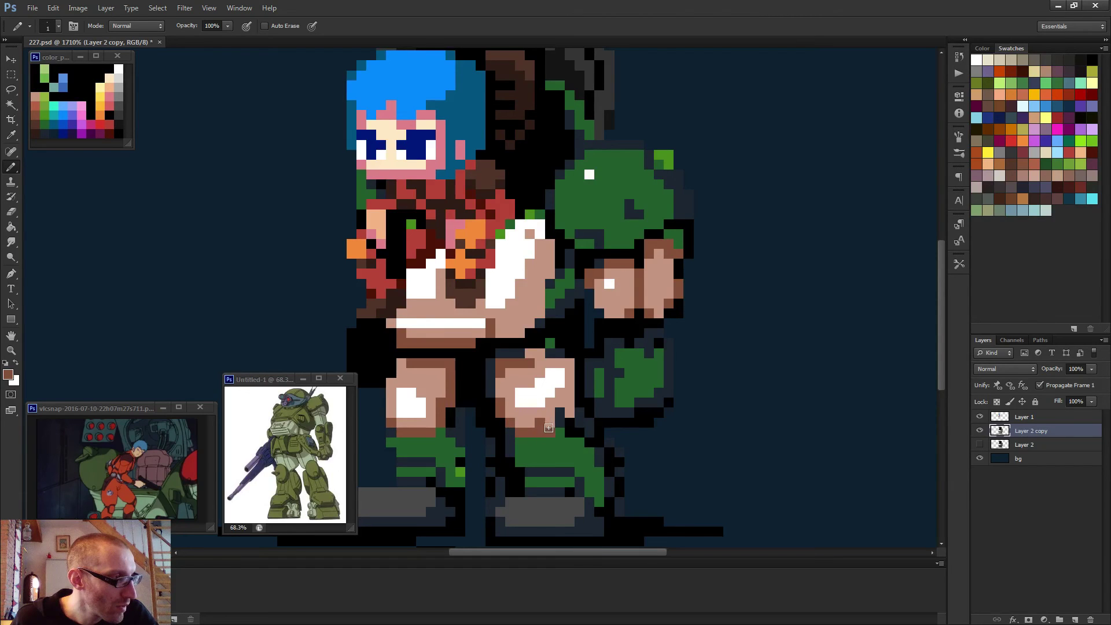
alt+click(546, 420)
- Compare the recolored legs with the original at full-figure view, then delete Layer 2 copy and keep Layer 2 visible
scroll(584, 409, down, 5)
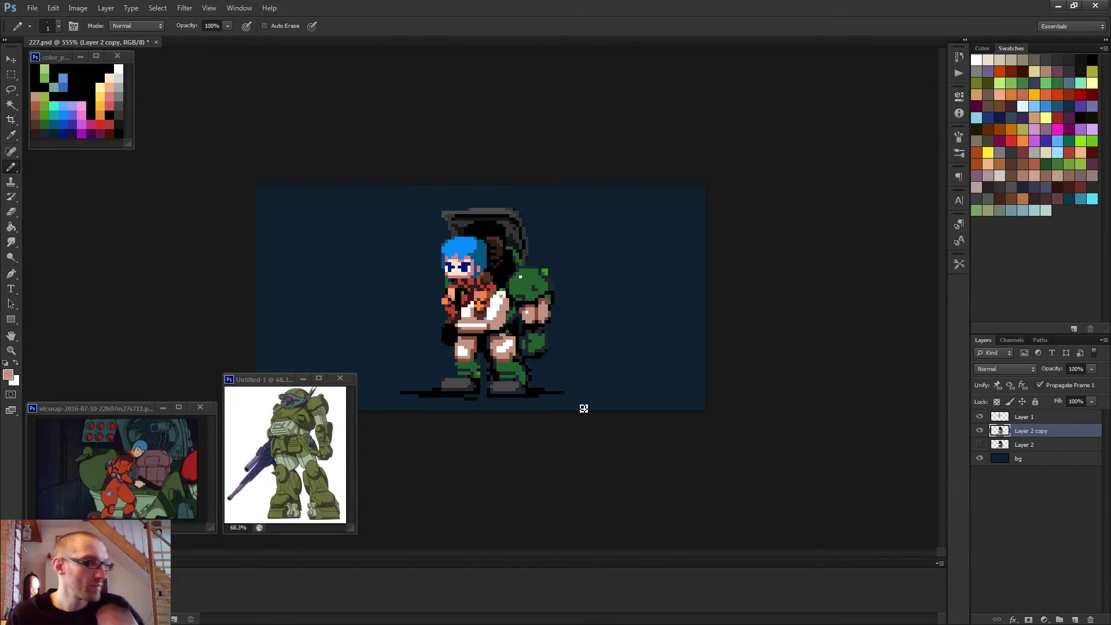
scroll(583, 409, down, 2)
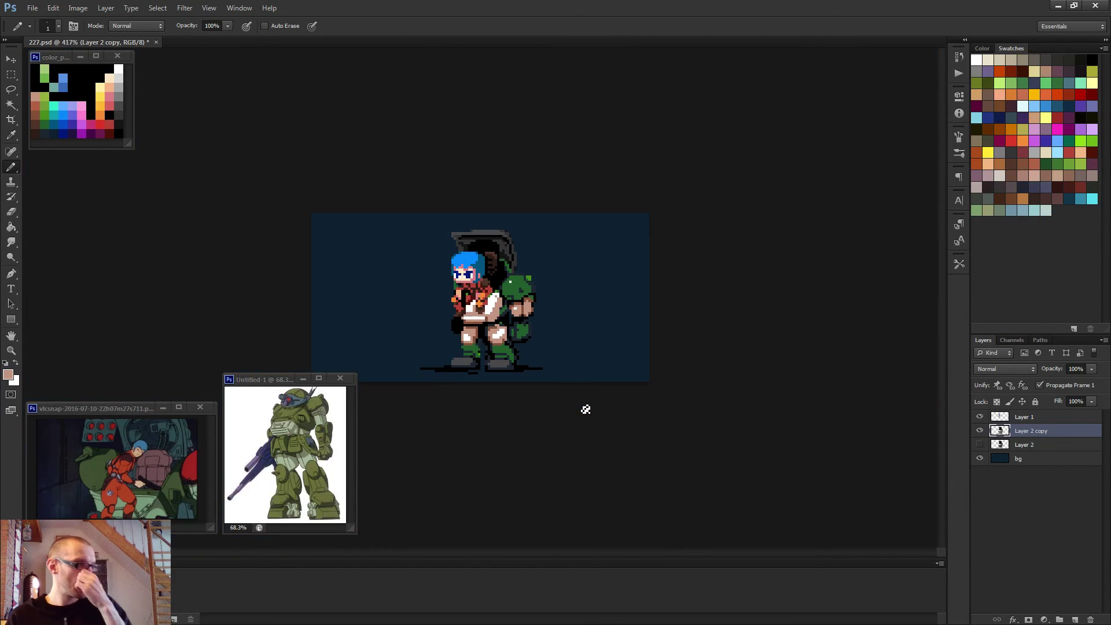
click(980, 432)
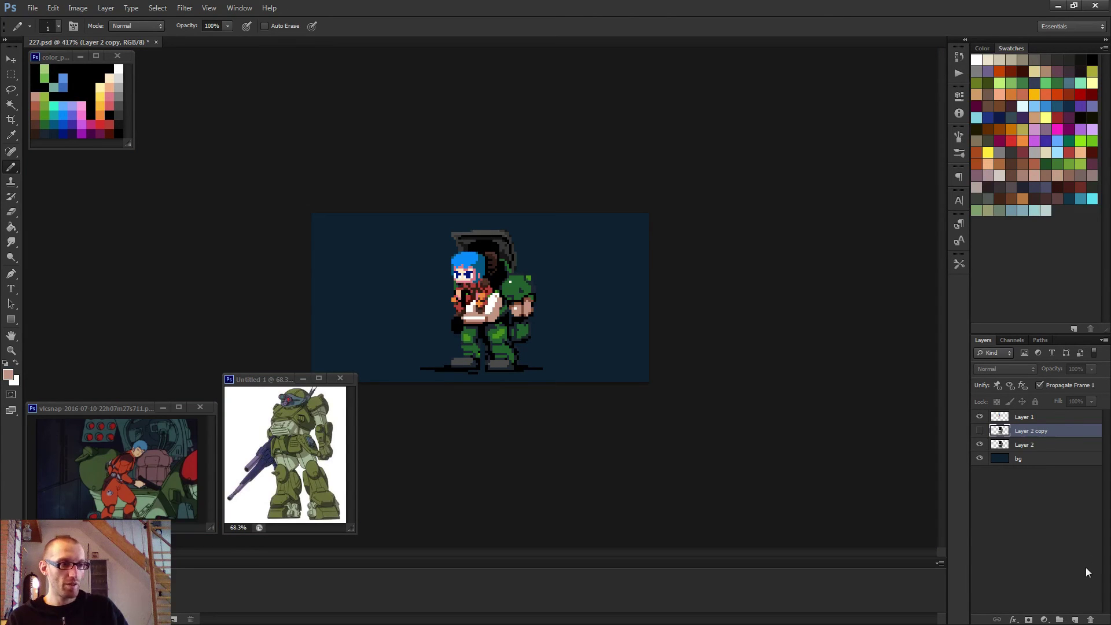
click(1092, 620)
- Draw a stepped dark brown band rising across the top of the right leg's green plate
scroll(440, 312, up, 5)
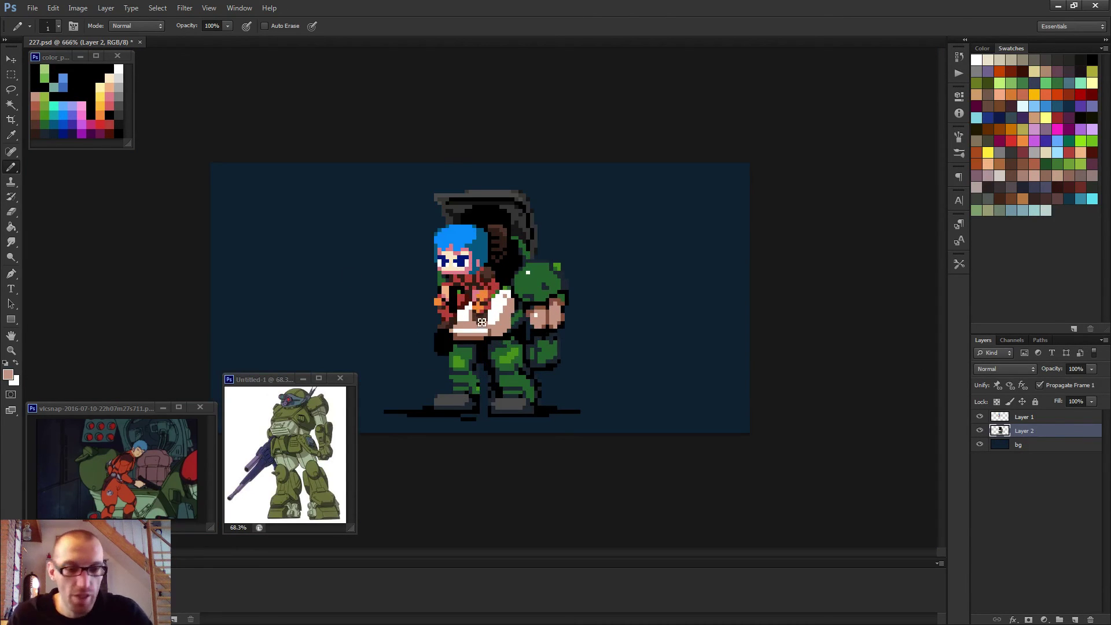
scroll(440, 312, up, 2)
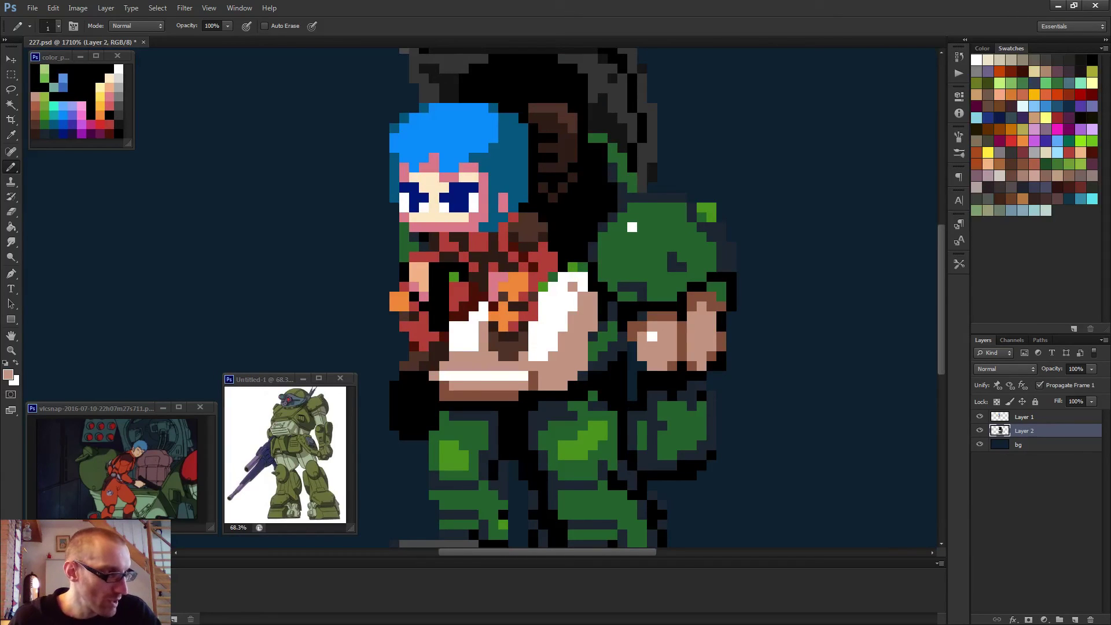
scroll(580, 407, up, 3)
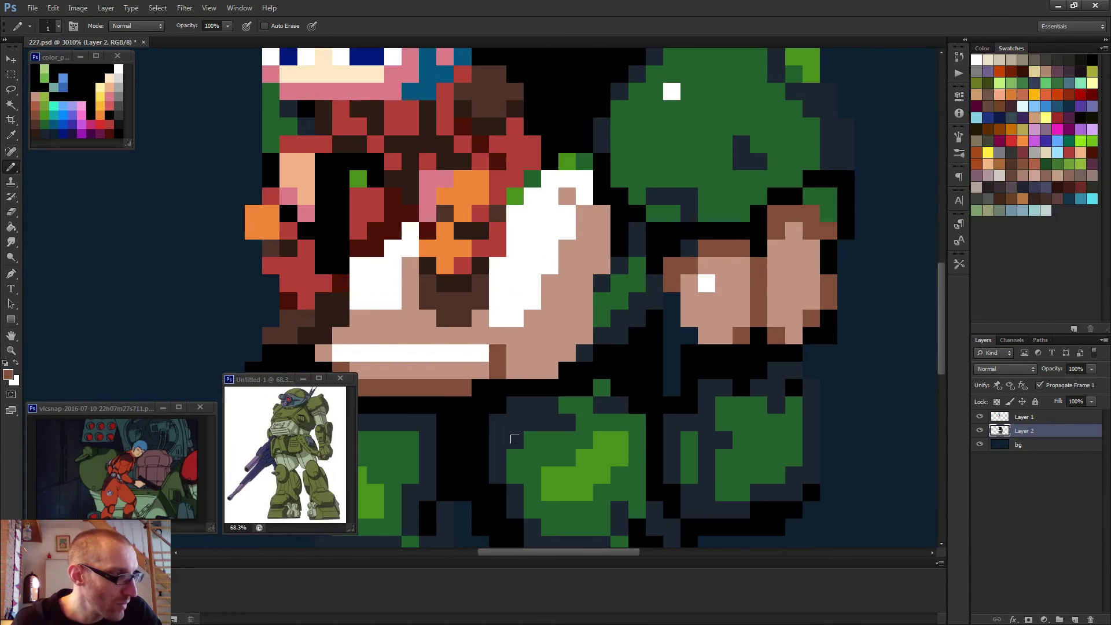
mouse_move(512, 458)
mouse_down()
mouse_move(524, 435)
mouse_move(576, 422)
mouse_move(584, 434)
mouse_move(620, 414)
mouse_up()
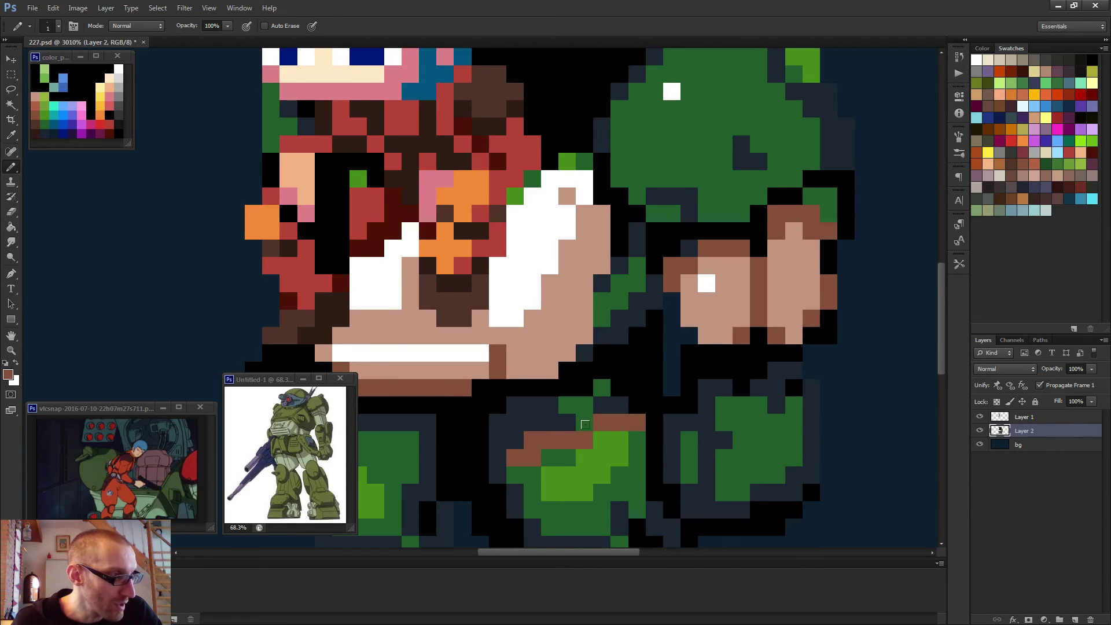
- Lighten the upper left pixels of the right leg's brown band with the forearm's tan
alt+click(707, 303)
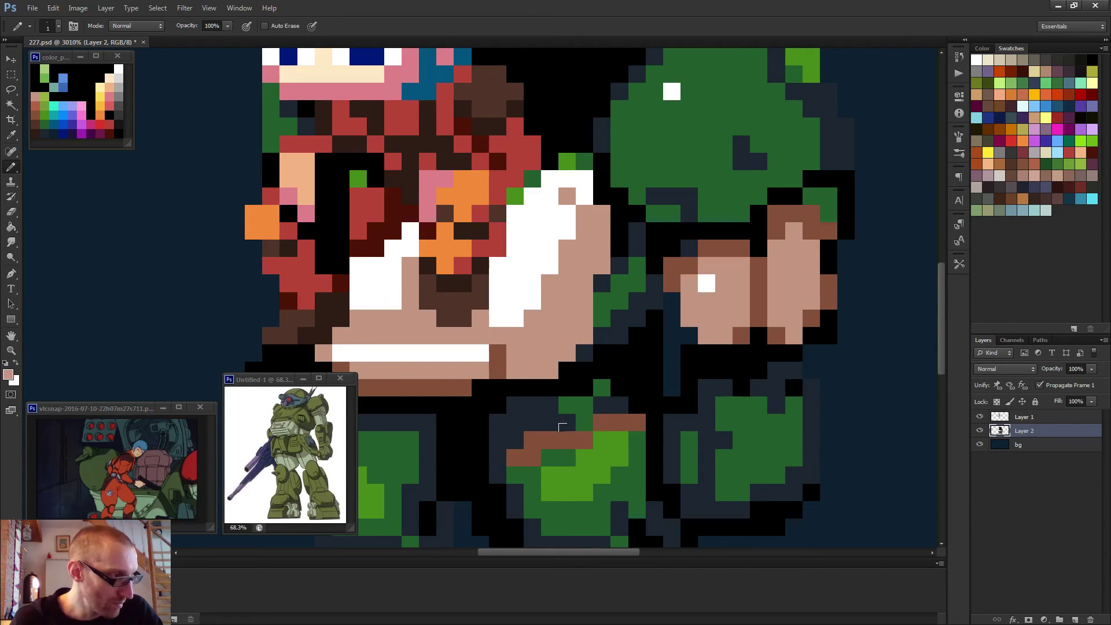
click(530, 437)
click(549, 437)
click(515, 454)
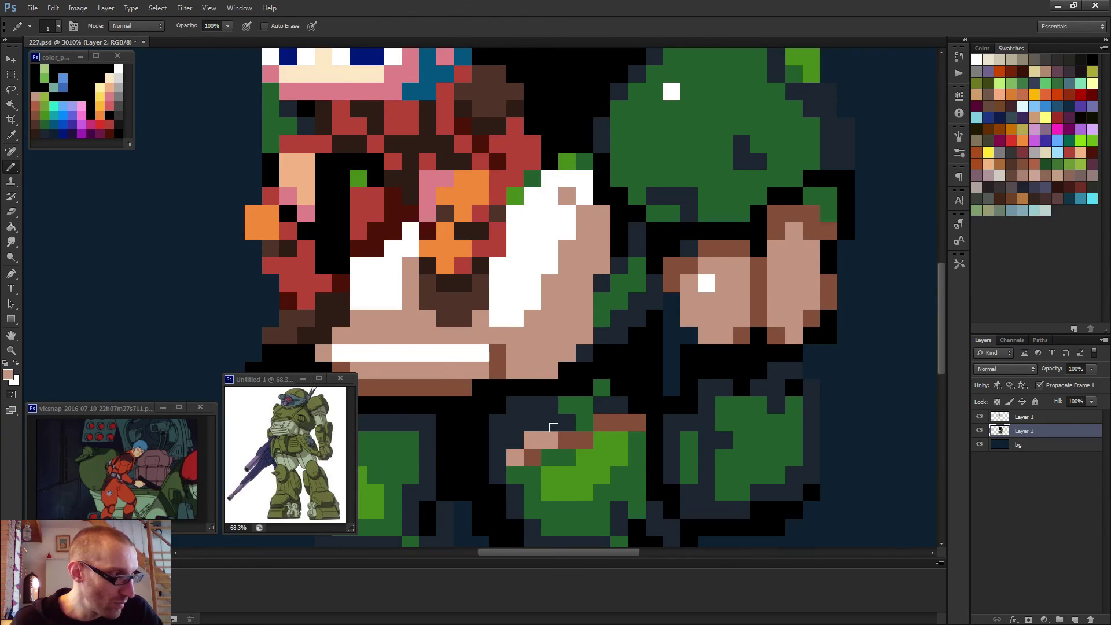
click(566, 439)
scroll(598, 445, down, 3)
scroll(598, 444, down, 4)
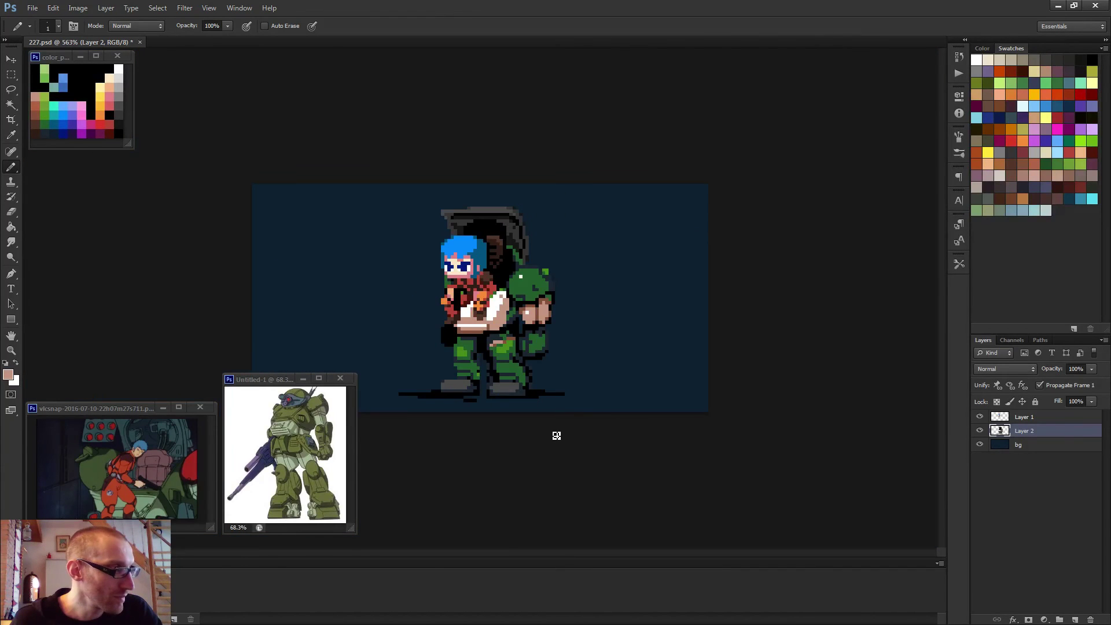
- Extend the right leg's band with dark brown around its left end and thicken its right end
scroll(550, 434, up, 4)
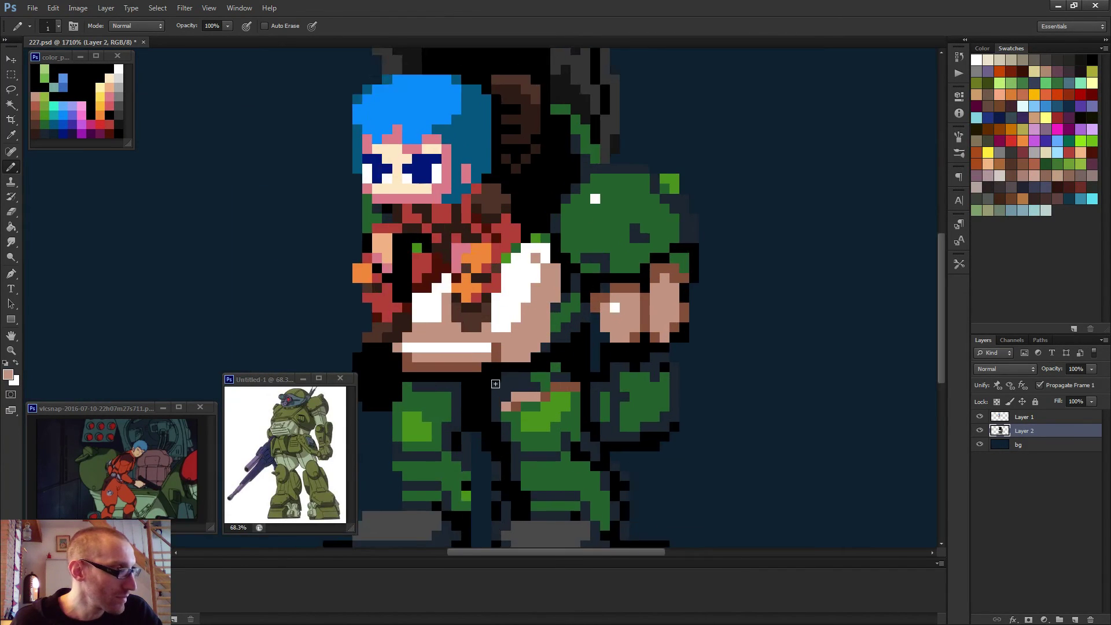
alt+click(524, 411)
drag(530, 408, 545, 407)
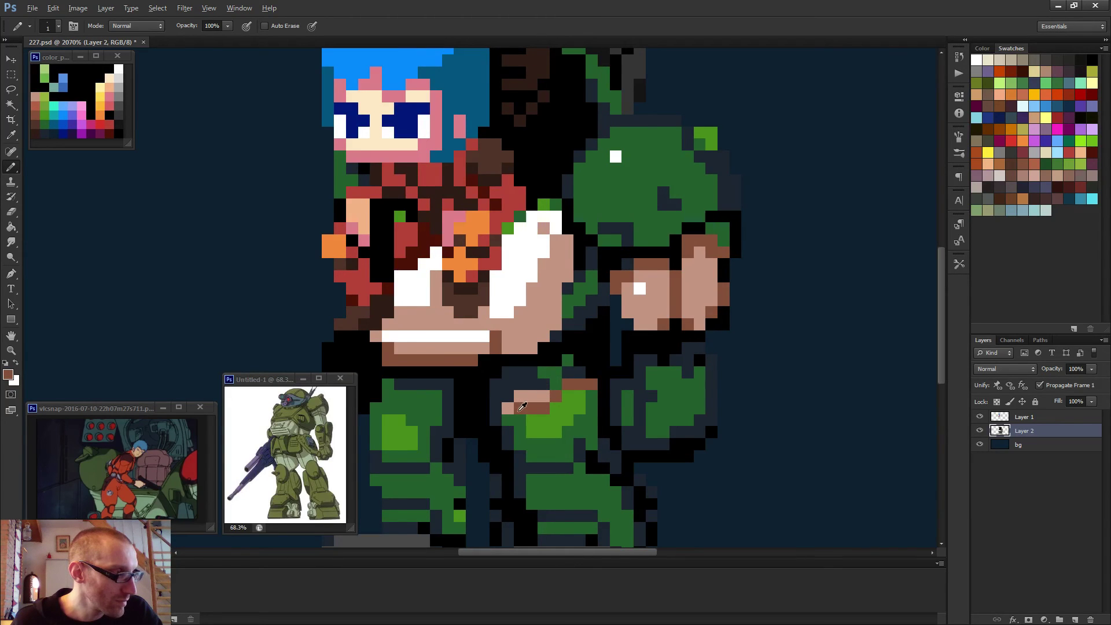
drag(508, 420, 493, 416)
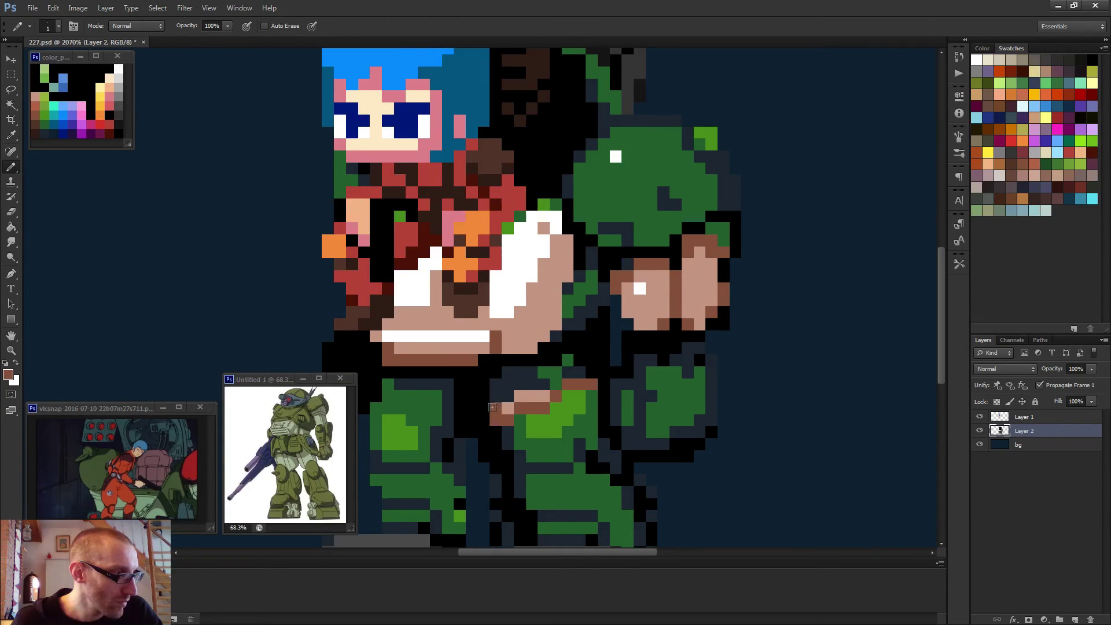
alt+click(572, 389)
drag(566, 397, 590, 396)
- Add tan pixels and a short white highlight at the right end of the right leg's band
alt+click(542, 395)
click(567, 384)
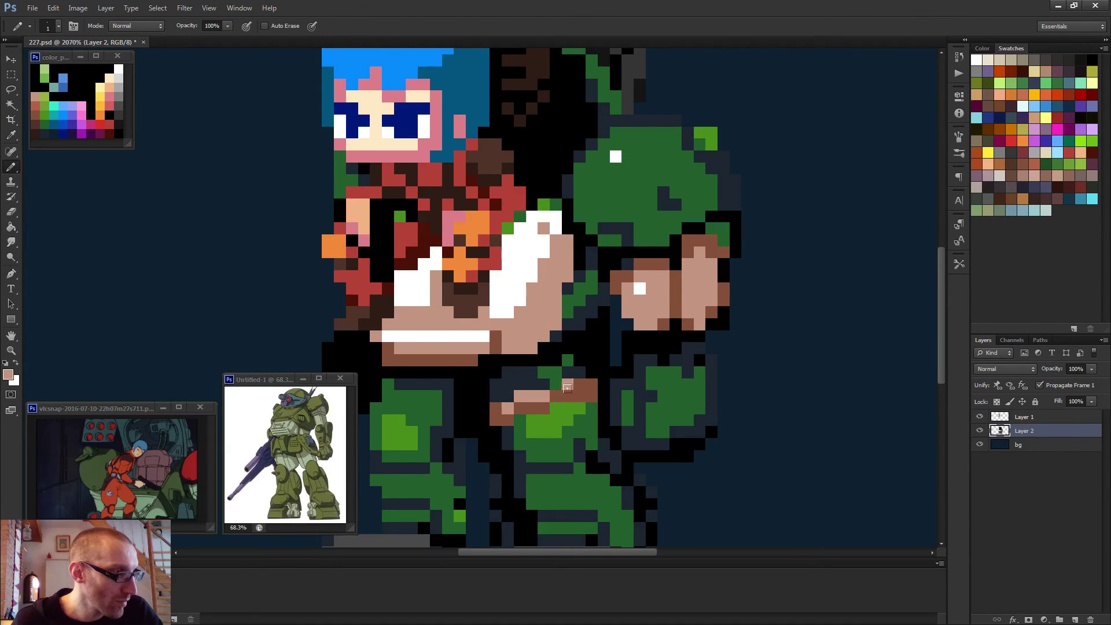
click(555, 396)
alt+click(641, 288)
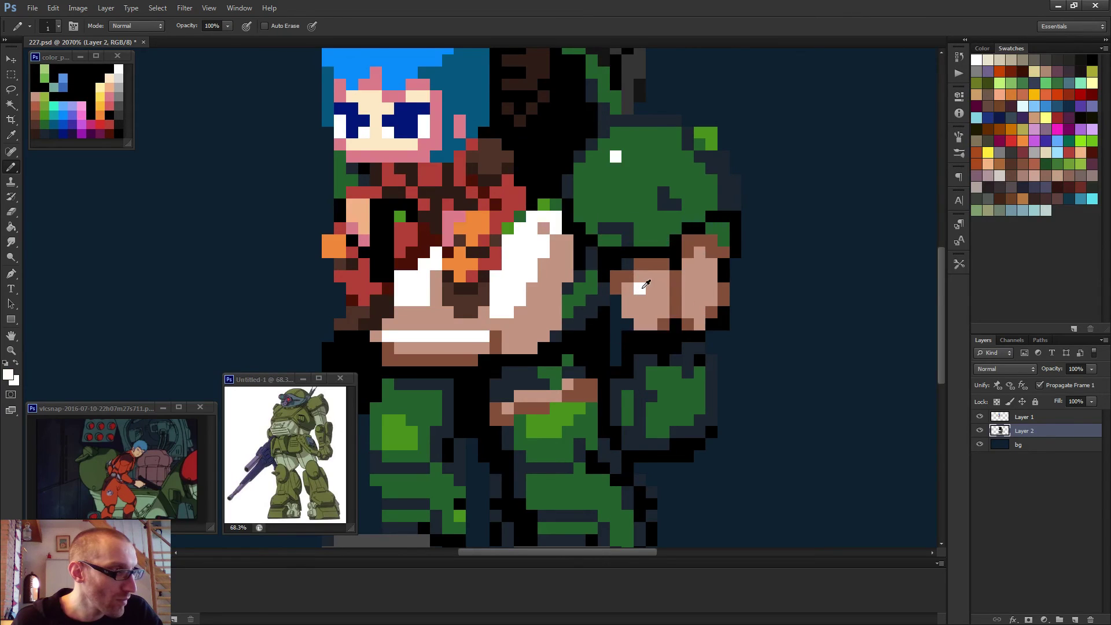
drag(579, 395, 568, 396)
scroll(608, 387, down, 8)
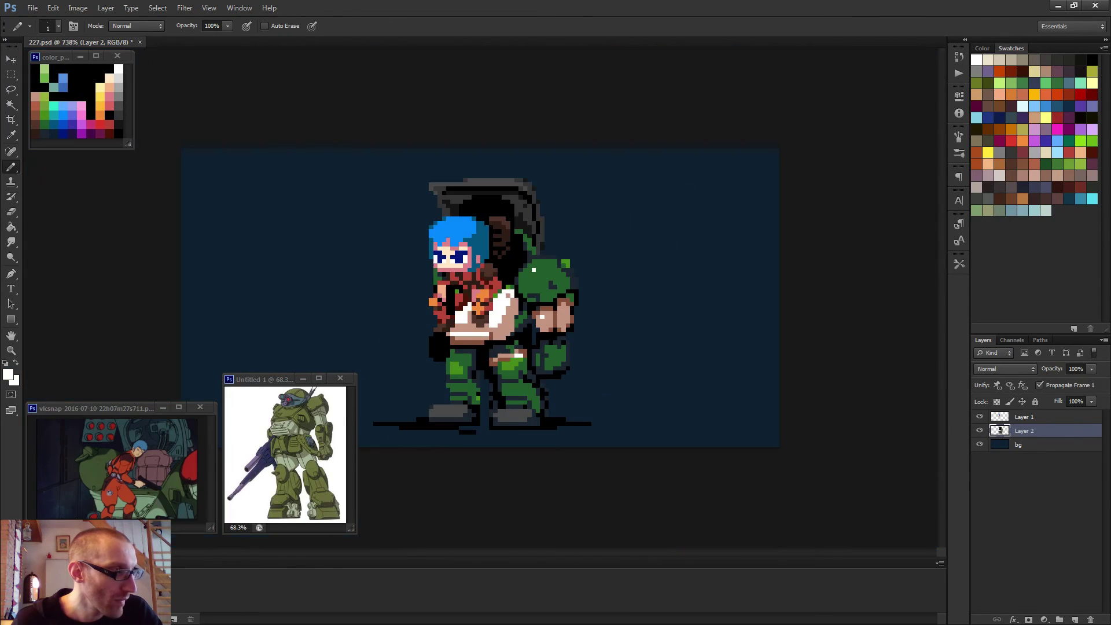
scroll(538, 399, up, 10)
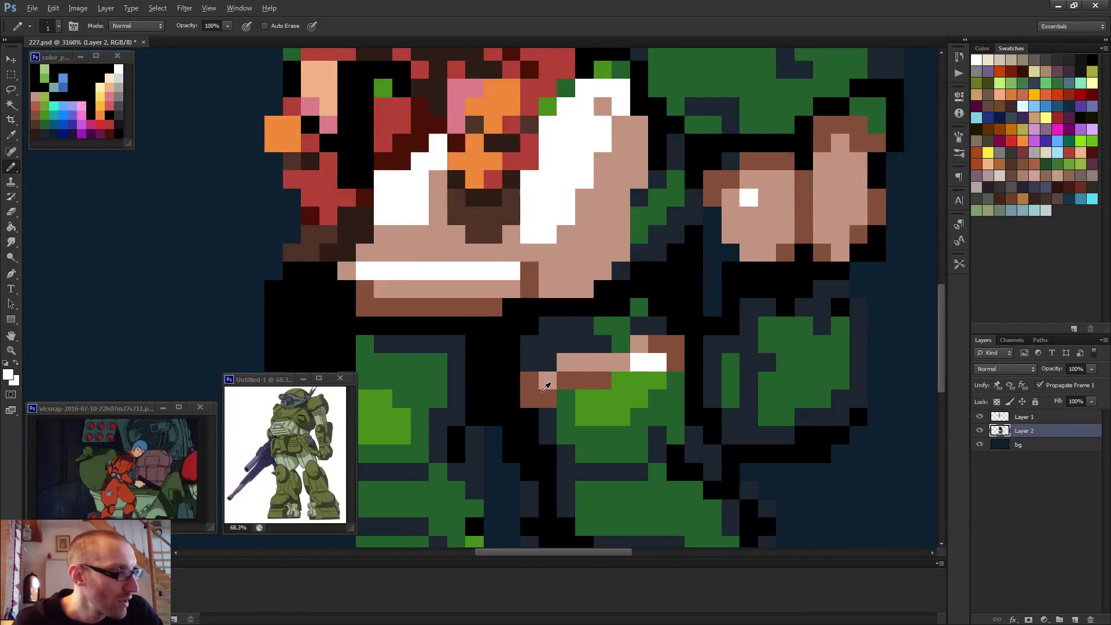
- Paint a dark brown band across the top of the left leg's green plate with a 2-pixel pencil
alt+click(546, 387)
mouse_move(455, 383)
mouse_down()
mouse_move(594, 359)
mouse_move(596, 379)
mouse_up()
alt+right_click(606, 378)
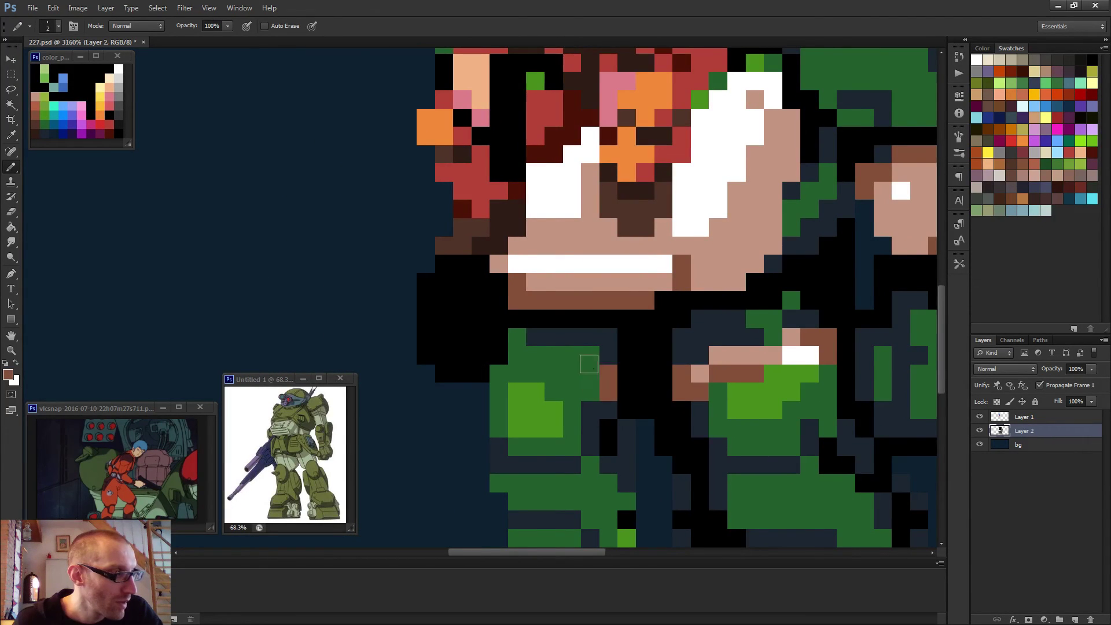
click(591, 375)
drag(519, 354, 523, 363)
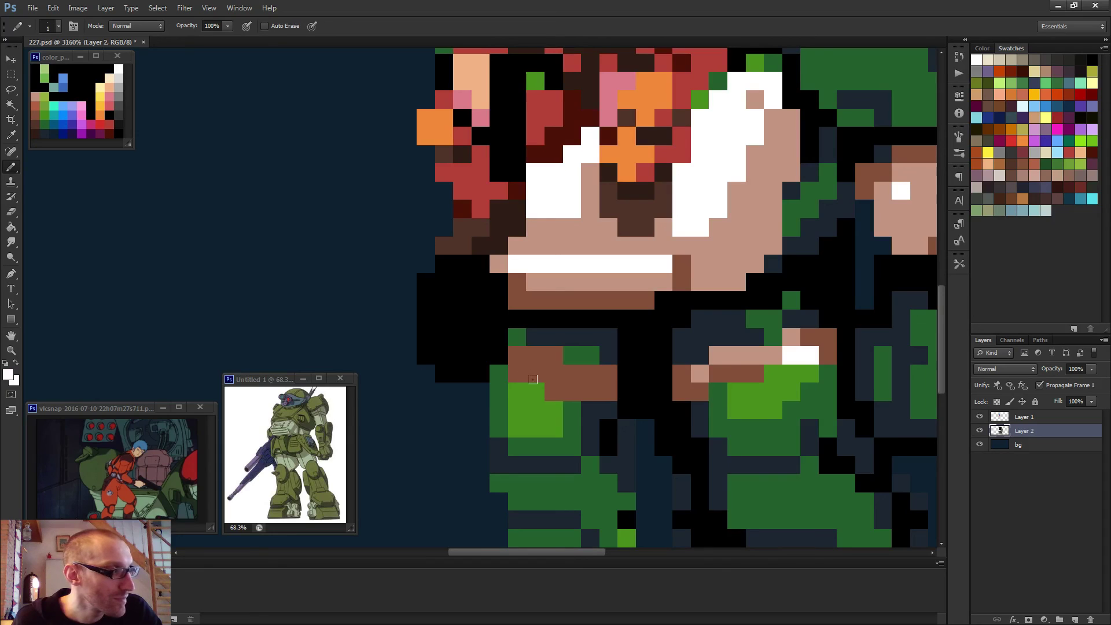
- Add two white highlight pixels to the left leg's brown band and lighten its upper left part with tan
click(550, 386)
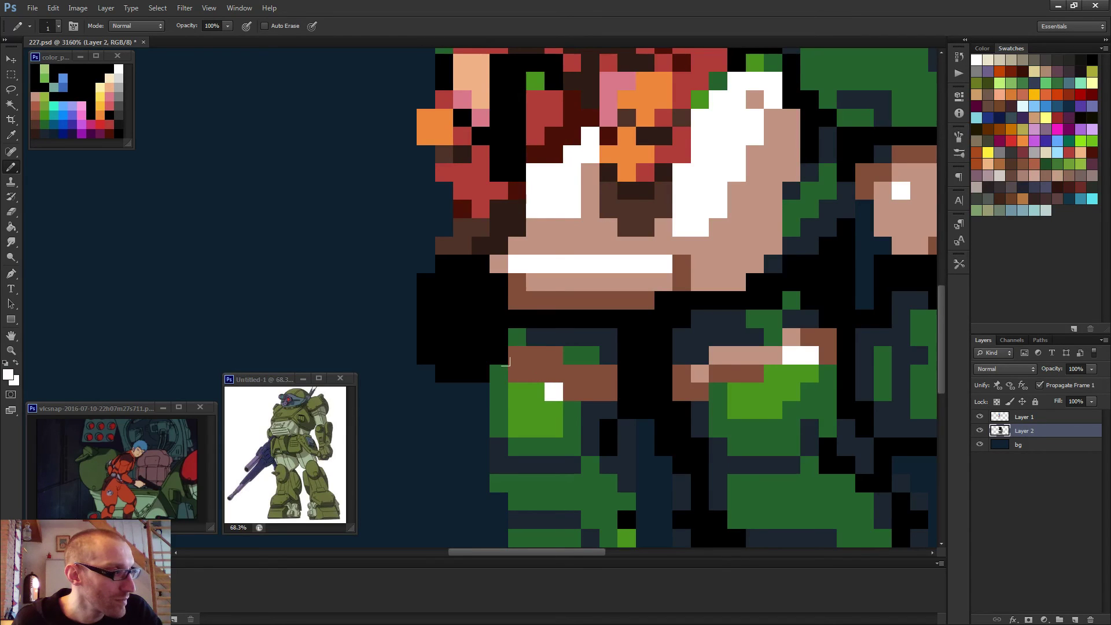
click(509, 366)
alt+click(745, 355)
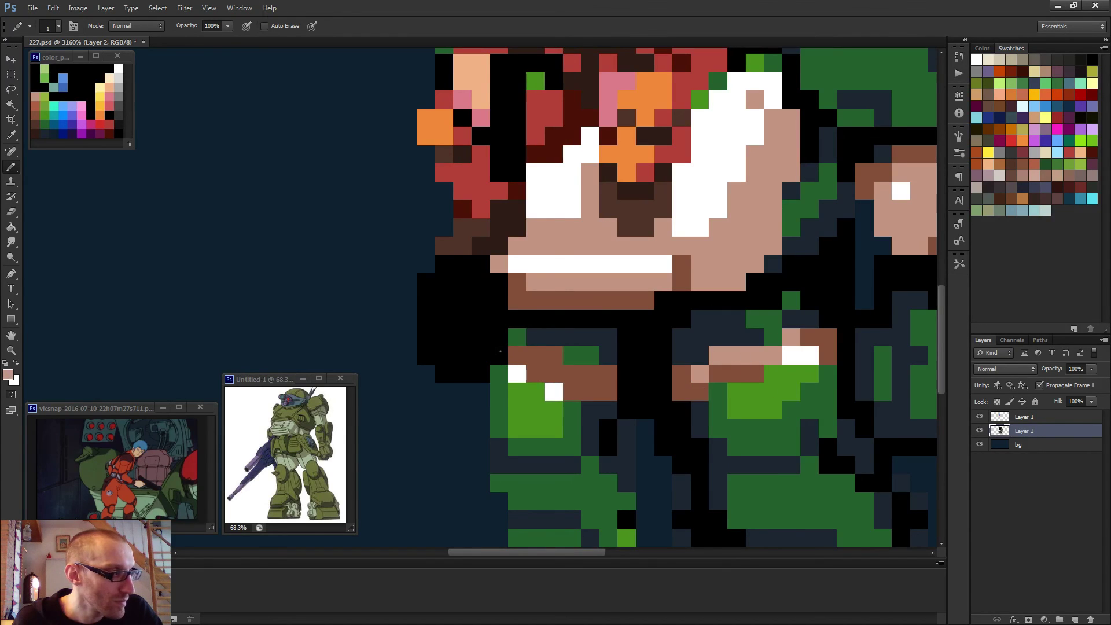
mouse_move(508, 344)
mouse_down()
mouse_move(557, 356)
mouse_move(576, 375)
mouse_up()
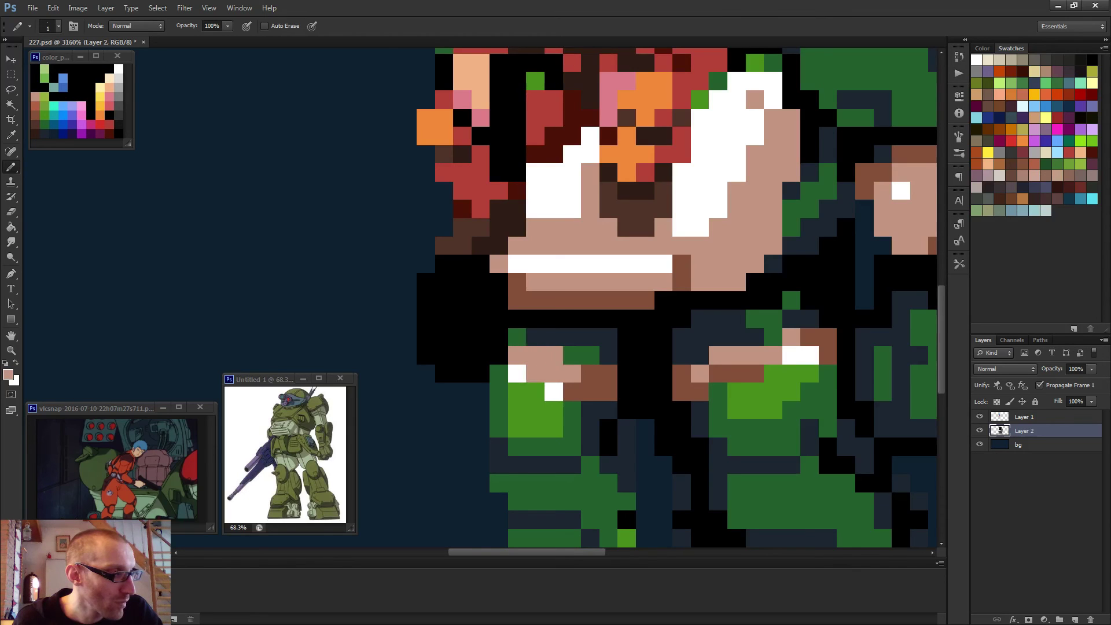
click(557, 376)
scroll(611, 376, down, 5)
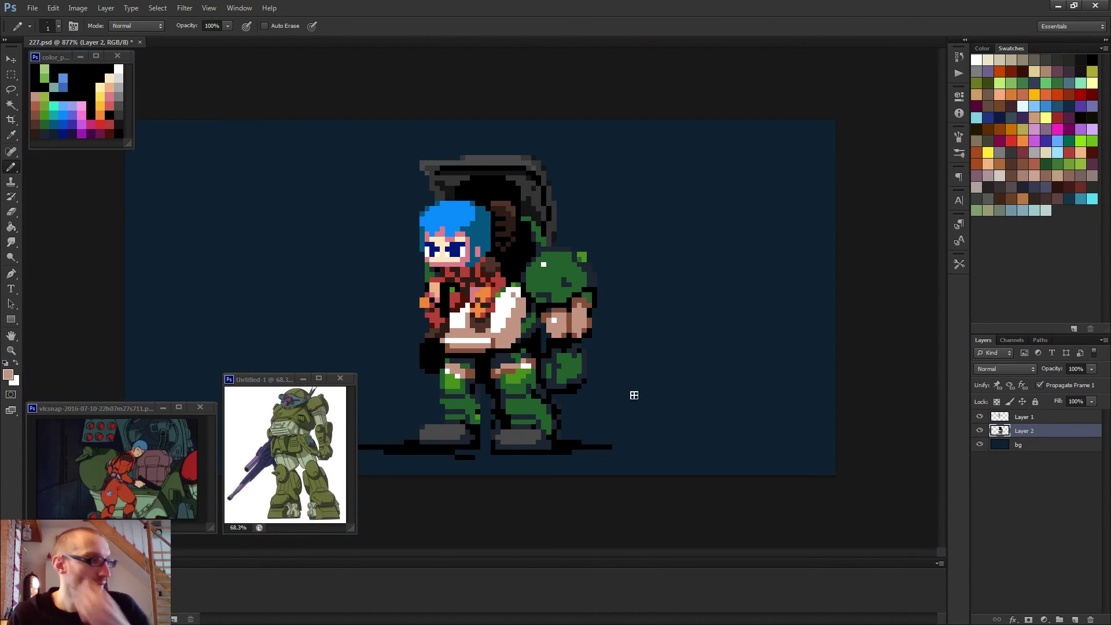
scroll(555, 404, up, 2)
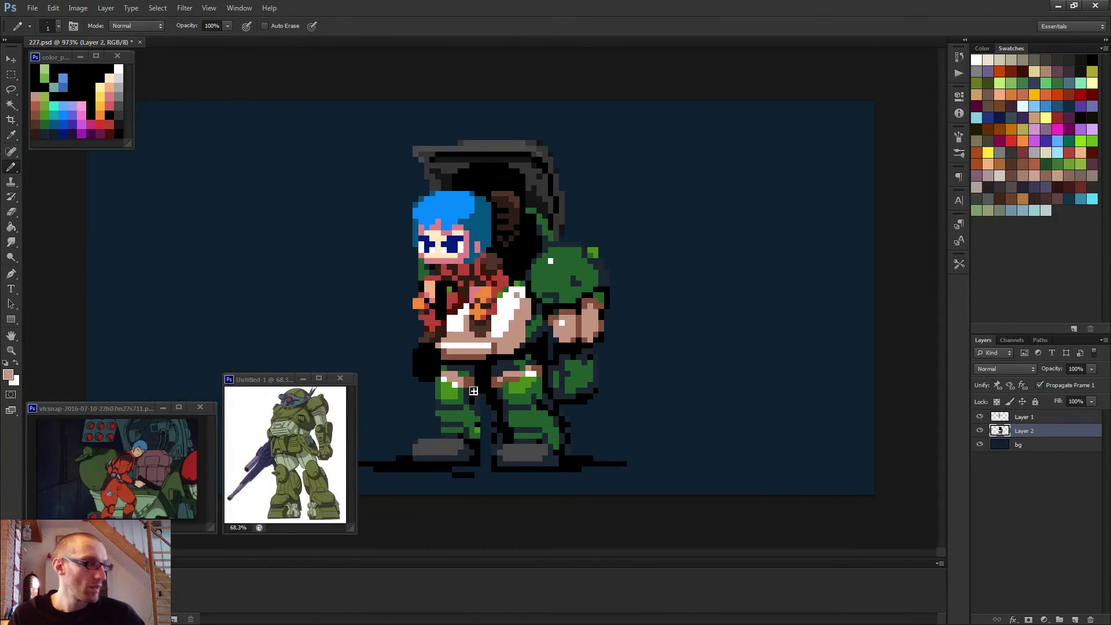
- Trim the tan on the left leg's band with brown and green pixels and pick the legs' dark navy shade
alt+click(471, 379)
scroll(541, 407, down, 3)
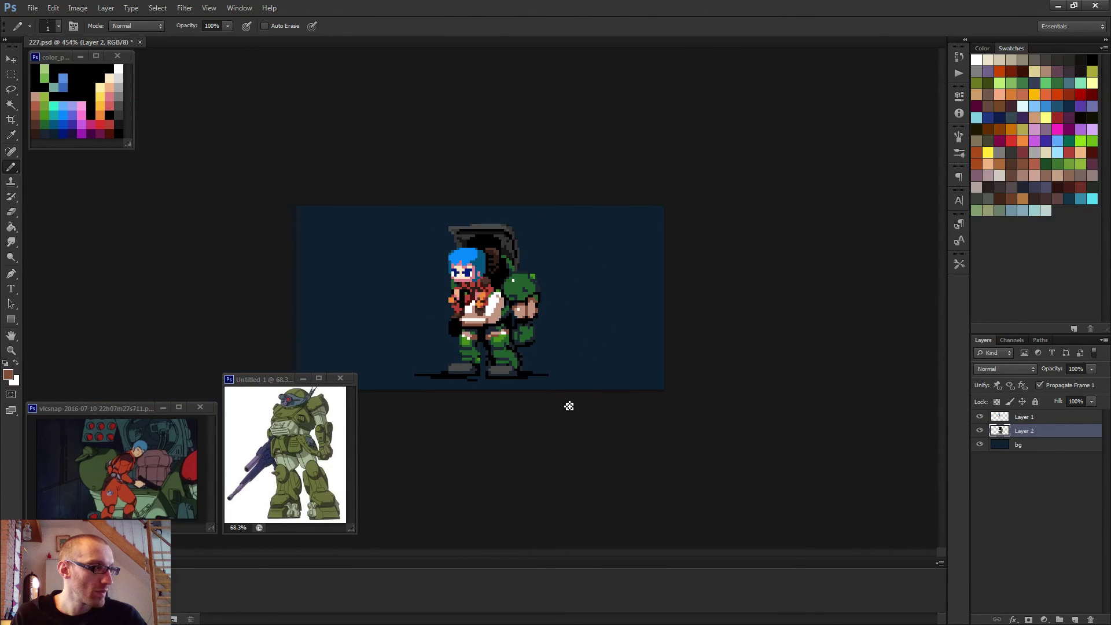
scroll(555, 402, up, 4)
alt+click(462, 384)
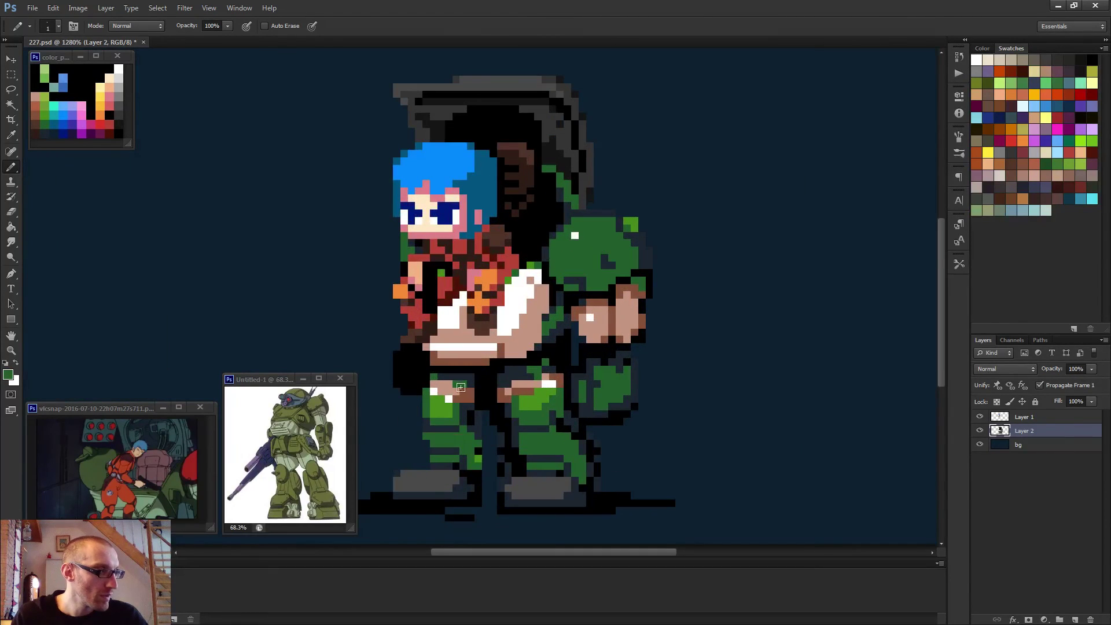
scroll(490, 394, down, 2)
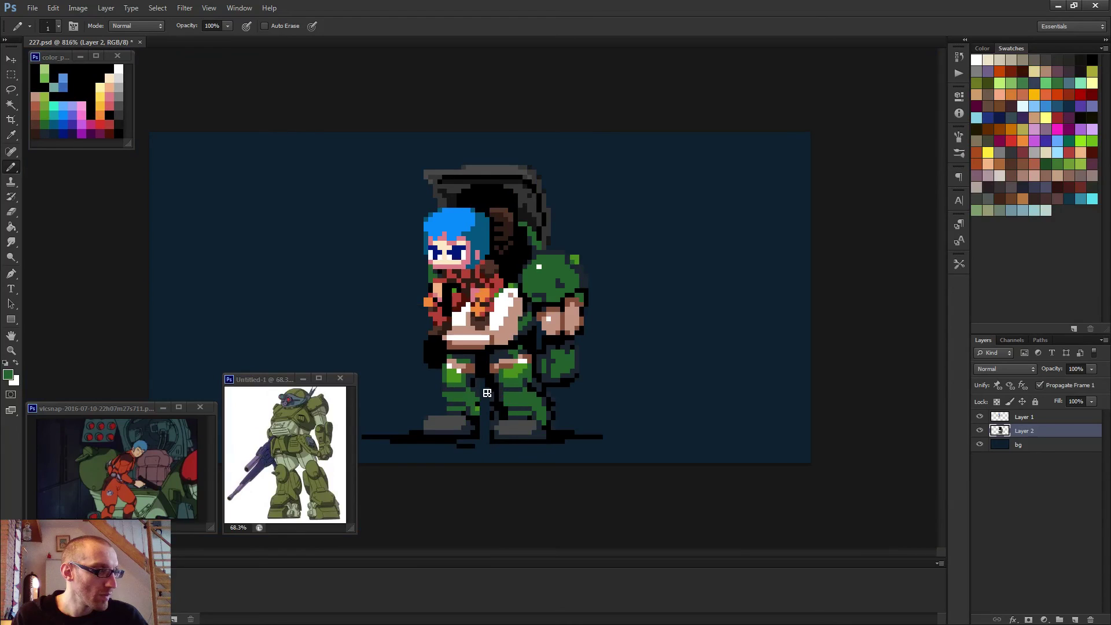
scroll(487, 393, down, 2)
scroll(558, 366, down, 2)
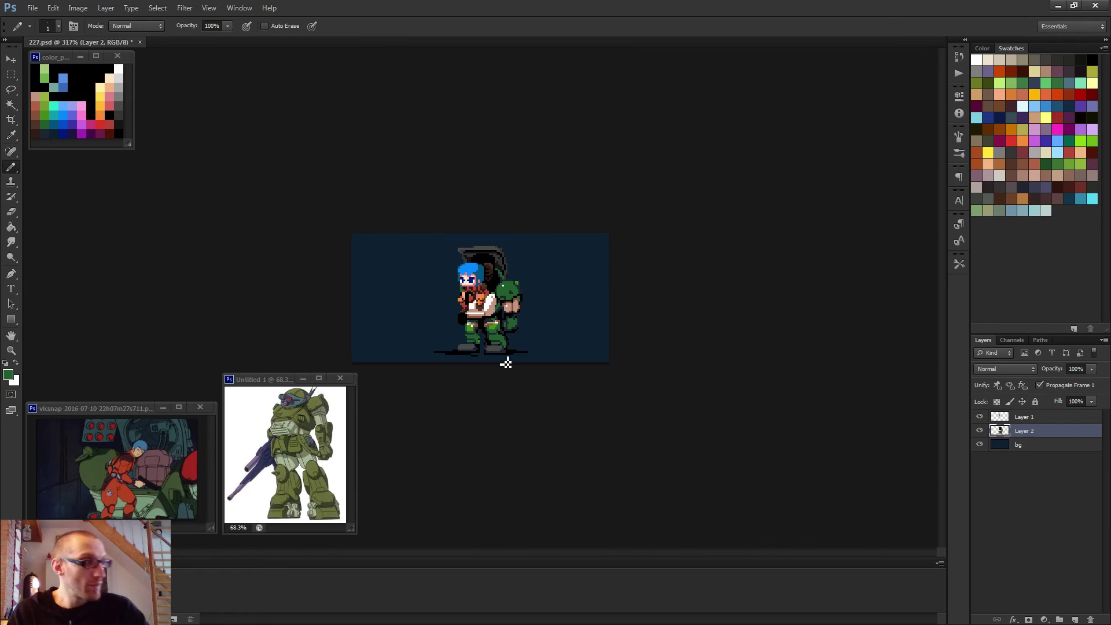
scroll(504, 360, up, 7)
alt+click(566, 417)
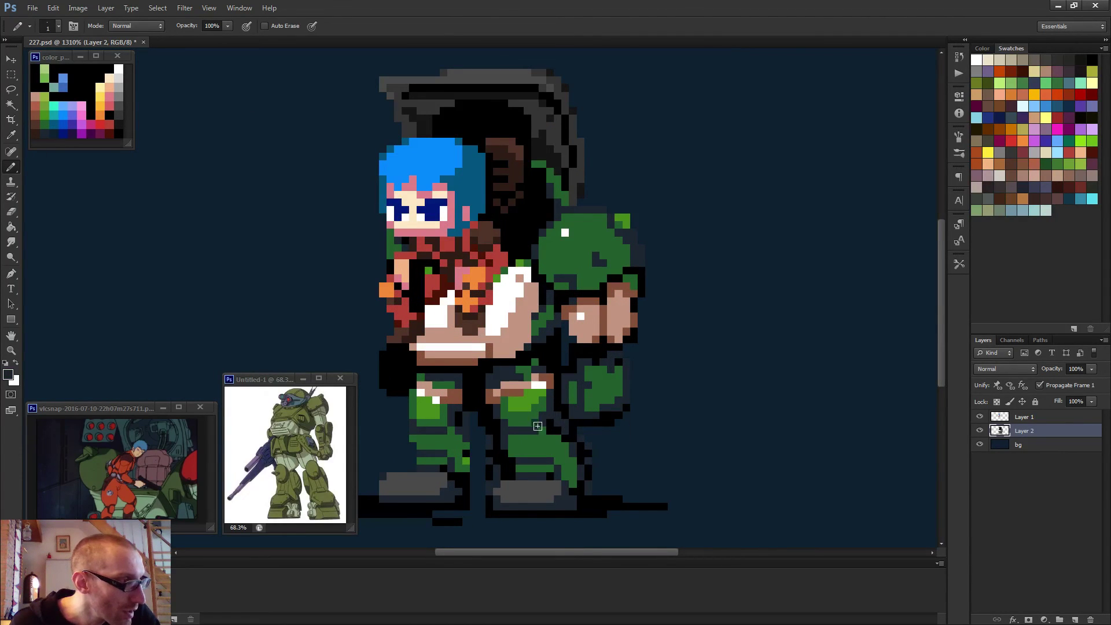
scroll(576, 382, down, 6)
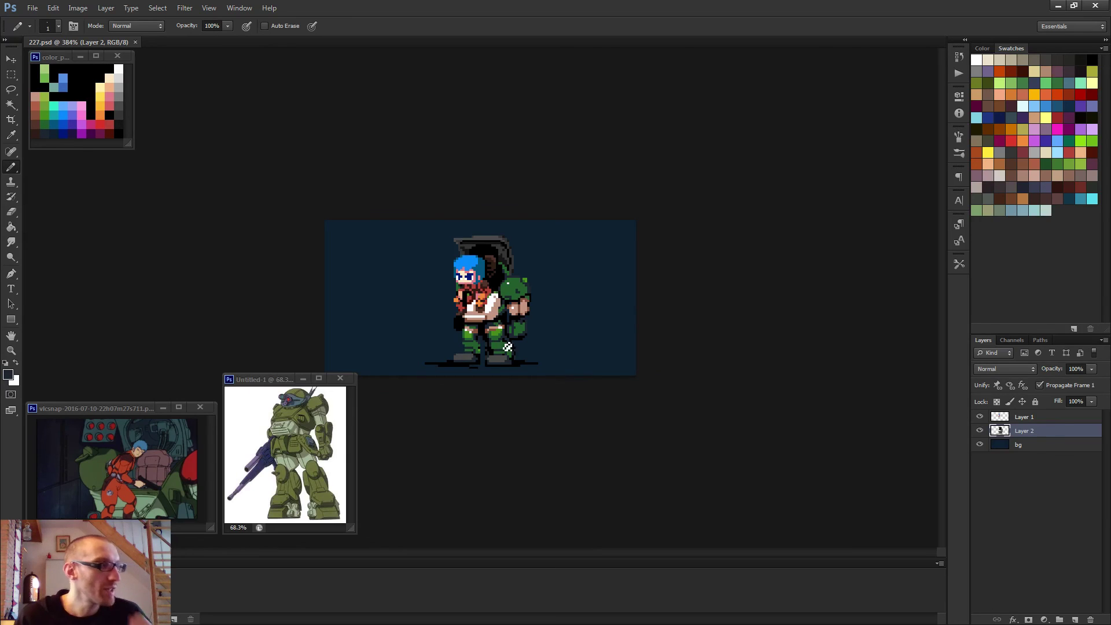
- Narrow the two diagonal white highlights on the mech's torso by painting tan along their left edges
scroll(422, 236, up, 5)
alt+click(456, 352)
mouse_move(455, 347)
mouse_down()
mouse_move(455, 328)
mouse_move(469, 326)
mouse_up()
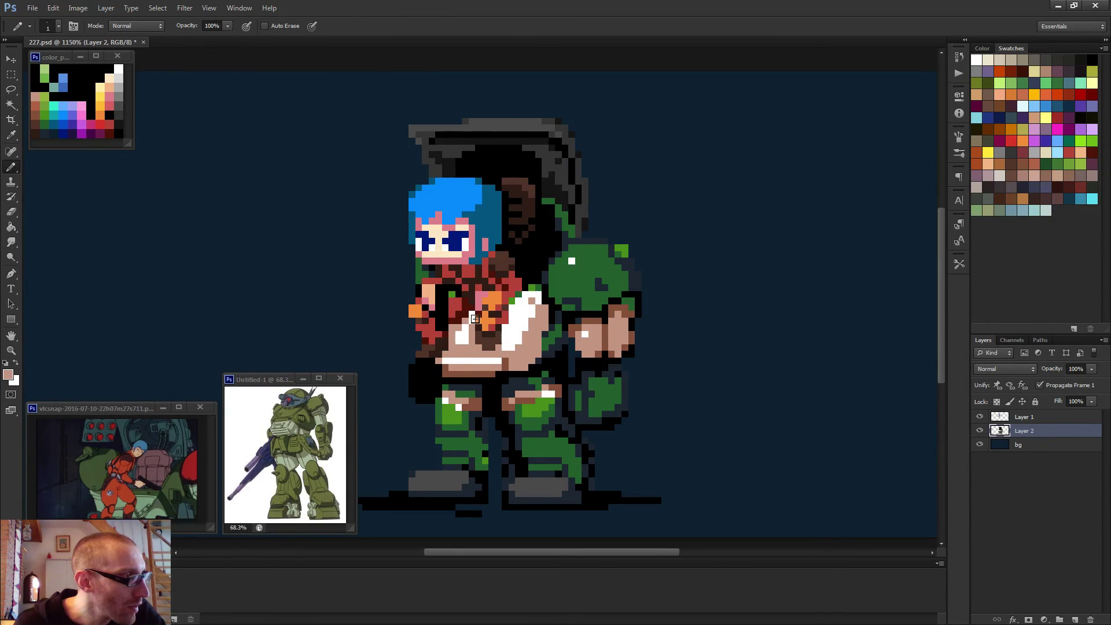
click(474, 318)
drag(505, 335, 523, 302)
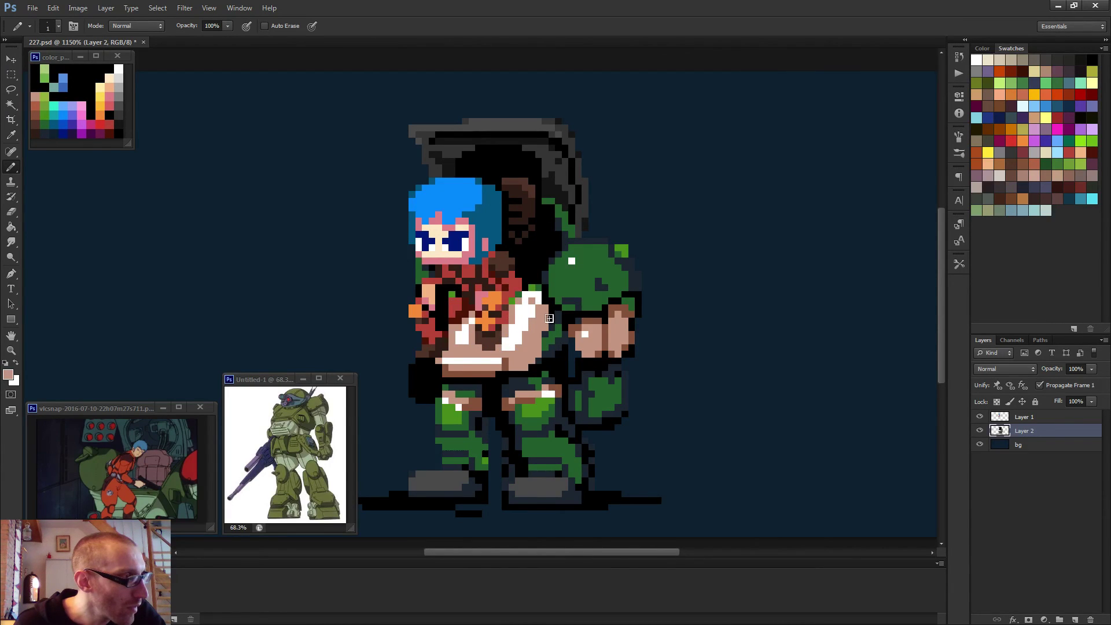
scroll(549, 331, down, 6)
scroll(550, 351, up, 2)
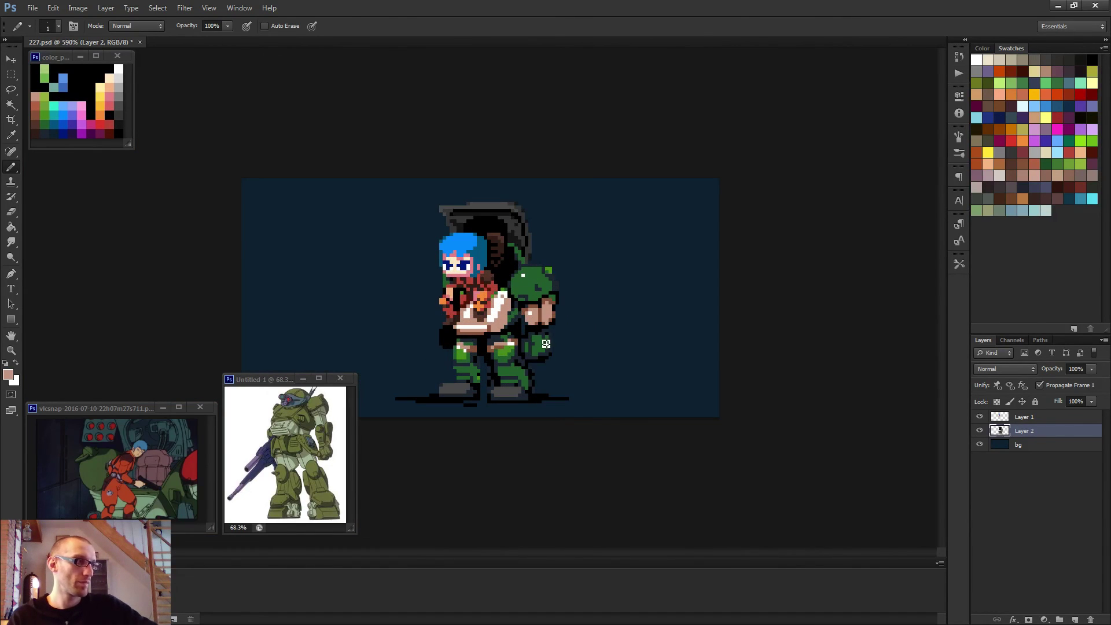
scroll(532, 349, down, 2)
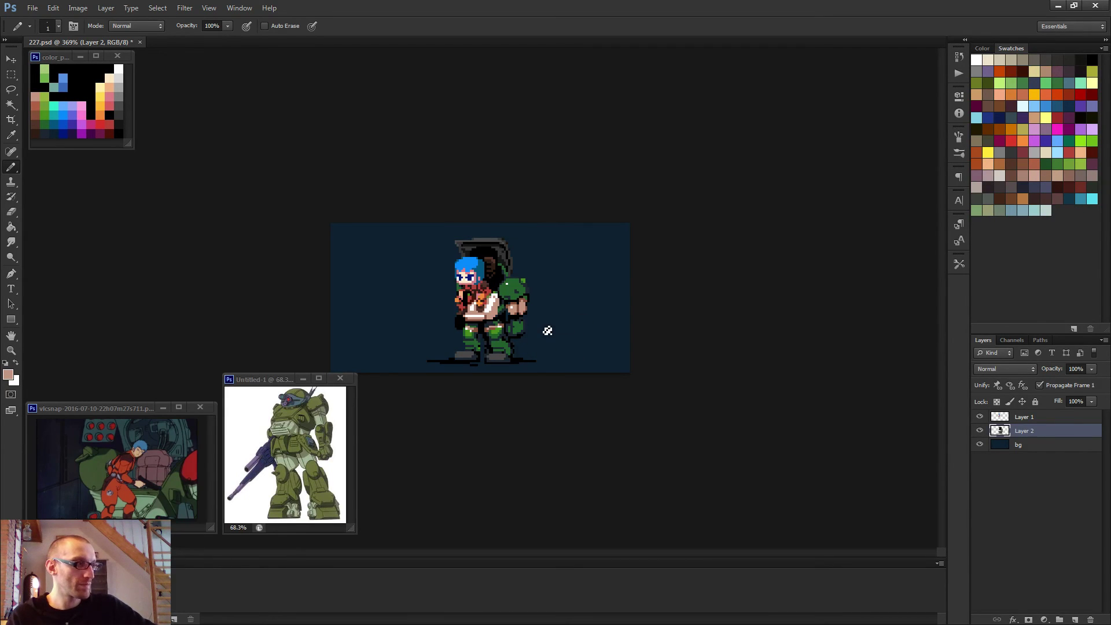
scroll(447, 330, up, 10)
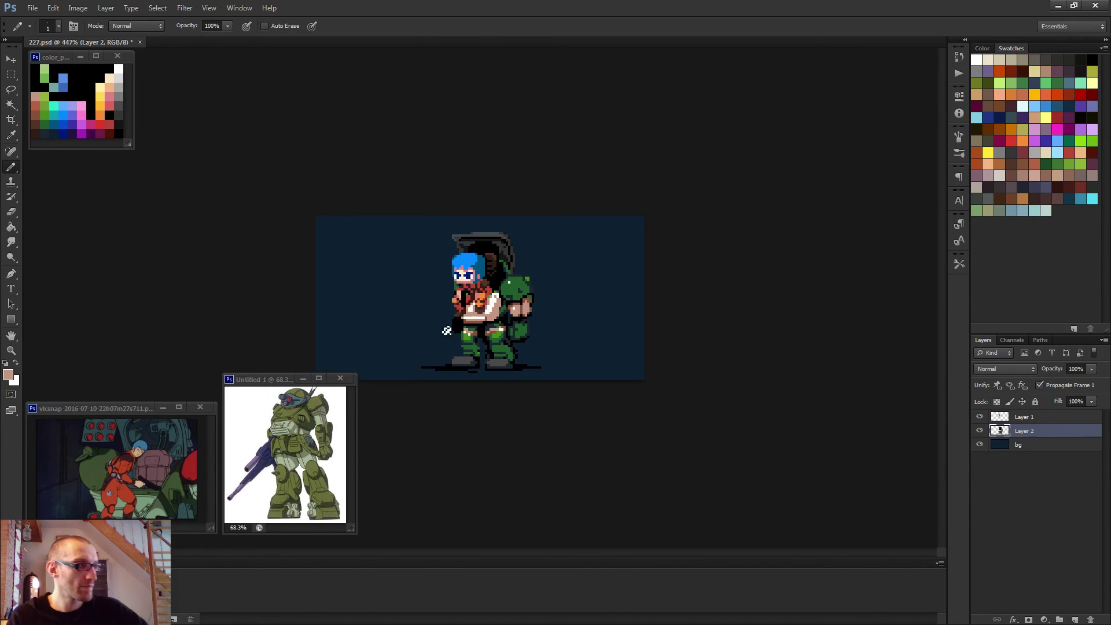
scroll(430, 281, down, 6)
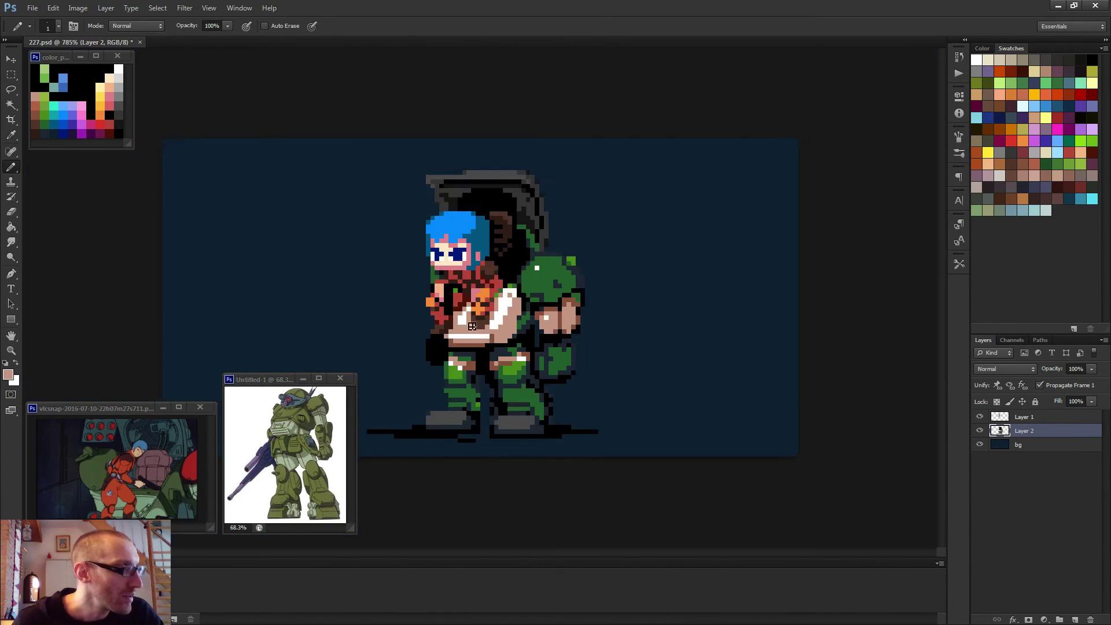
scroll(471, 361, down, 2)
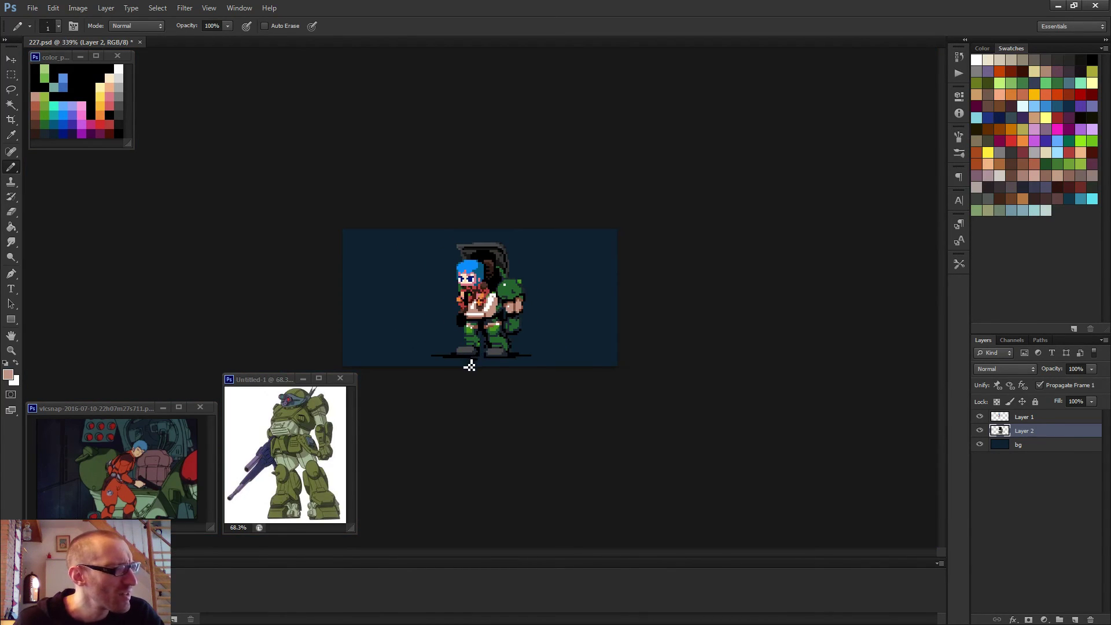
- Pick the skin tone from the pilot's arm and merge Layer 1 down into Layer 2
scroll(470, 367, up, 9)
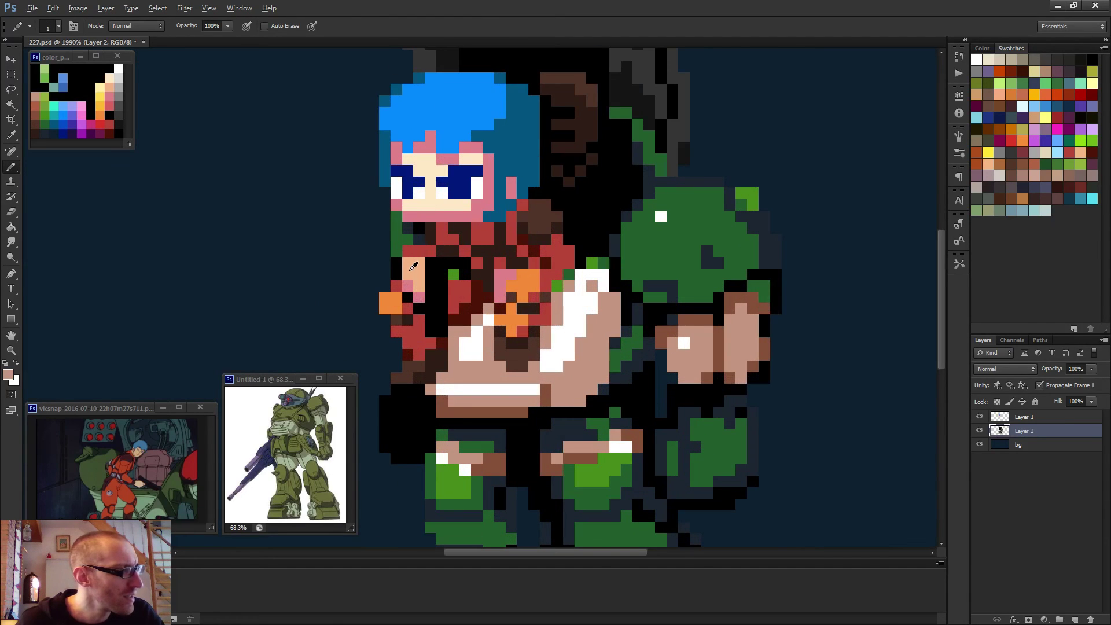
alt+click(413, 266)
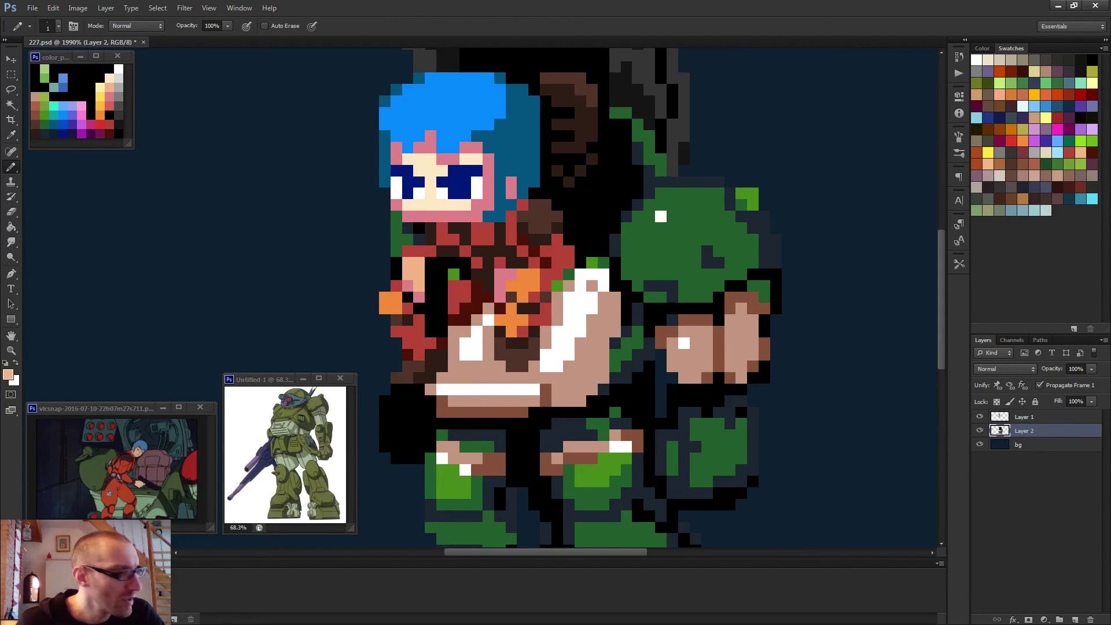
click(1025, 418)
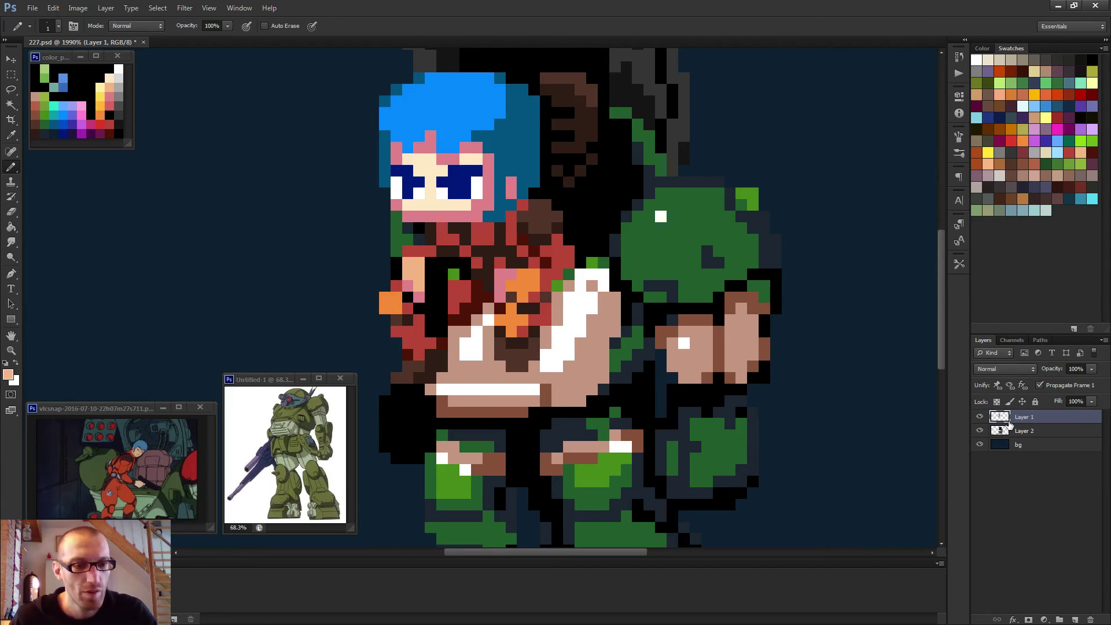
key(ctrl+e)
- Widen the pilot's bare forearm to the left with skin-tone pixels and shade its lower edge in pink
scroll(492, 311, up, 2)
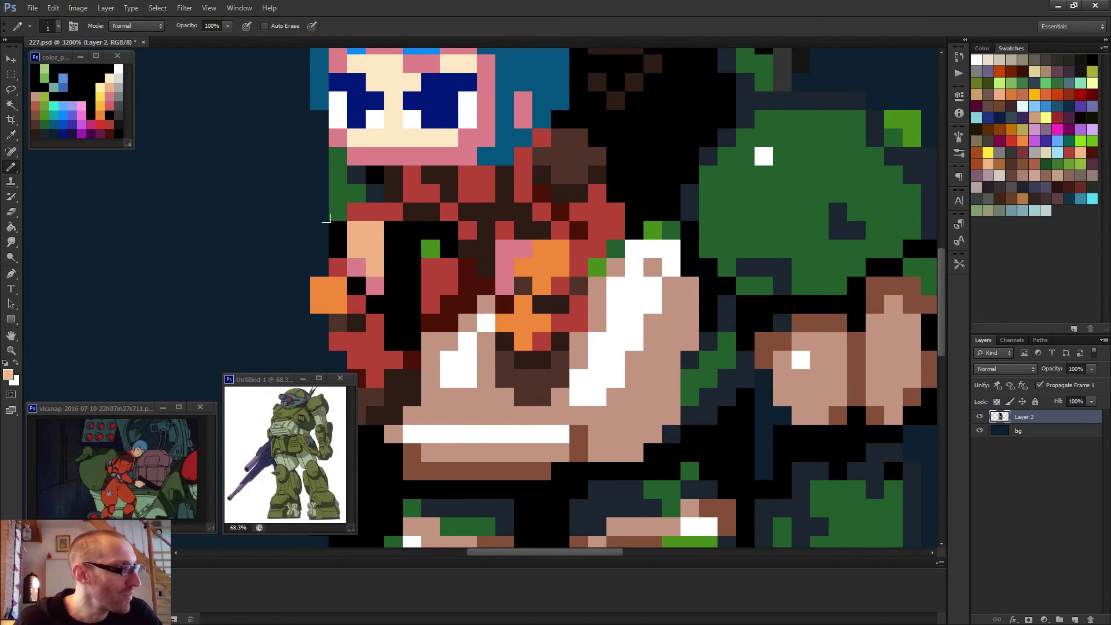
drag(337, 229, 337, 243)
alt+click(381, 286)
drag(356, 286, 351, 269)
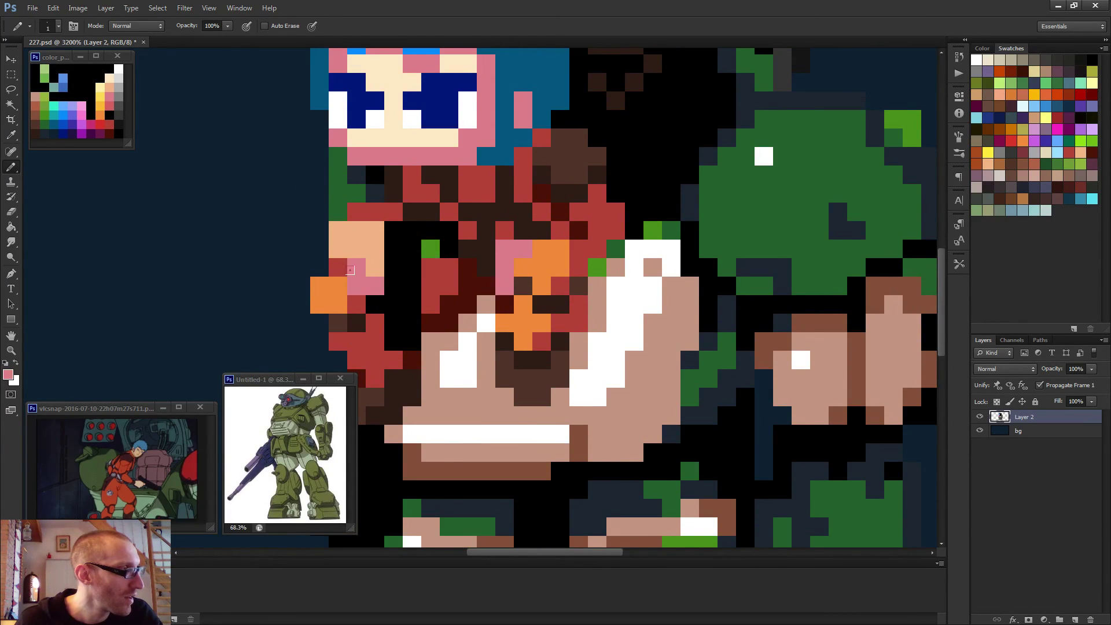
click(337, 267)
alt+click(367, 247)
click(356, 268)
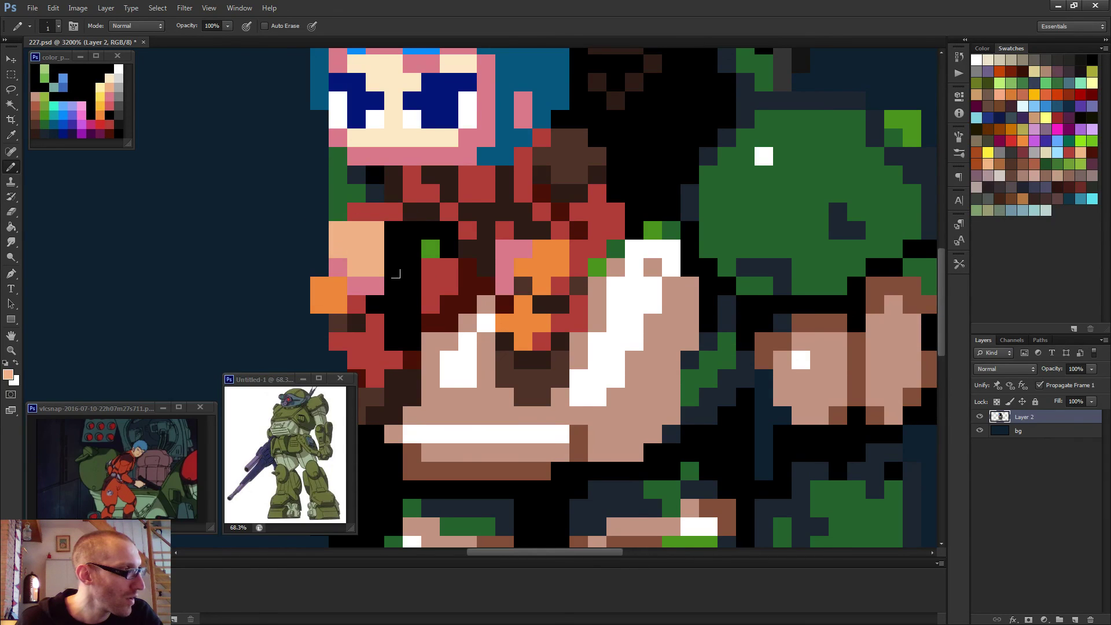
- Cut into the orange glove's upper right corner with black and outline the forearm's left side in black
alt+click(390, 290)
click(357, 305)
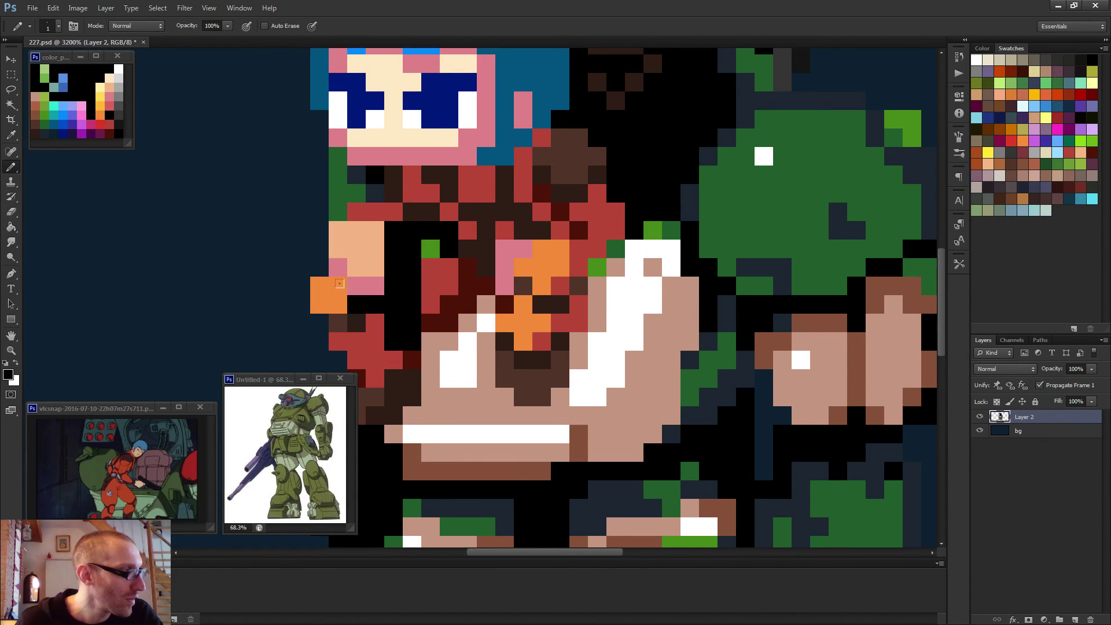
click(338, 286)
drag(320, 231, 319, 250)
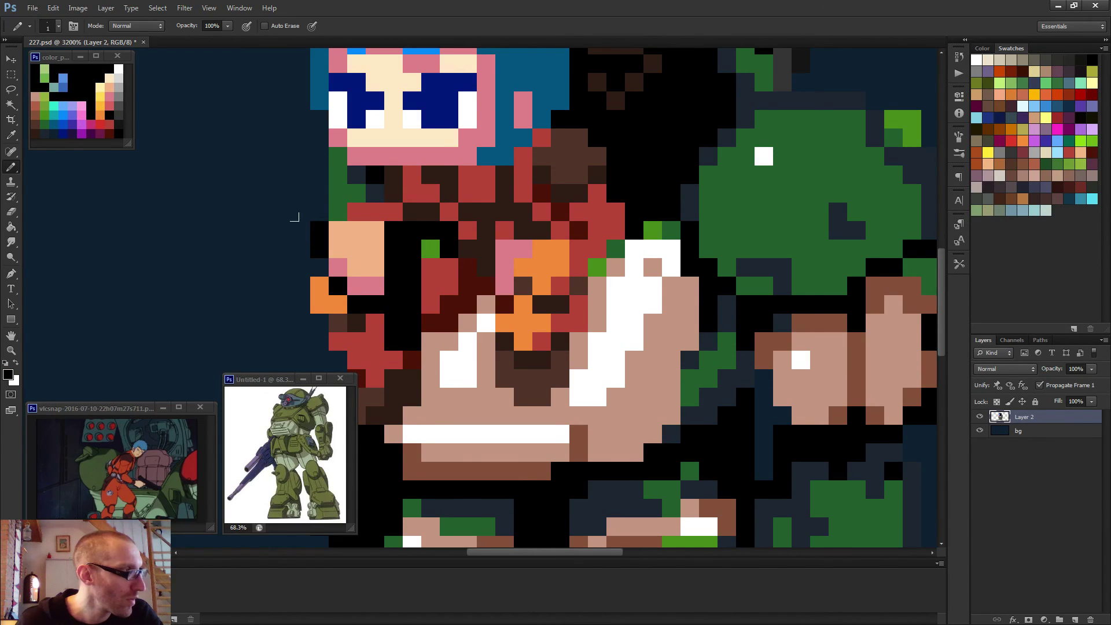
- Extend the red sleeve over the green pixel above the forearm and add a pink pixel at the forearm's upper right
scroll(345, 240, down, 2)
alt+click(345, 214)
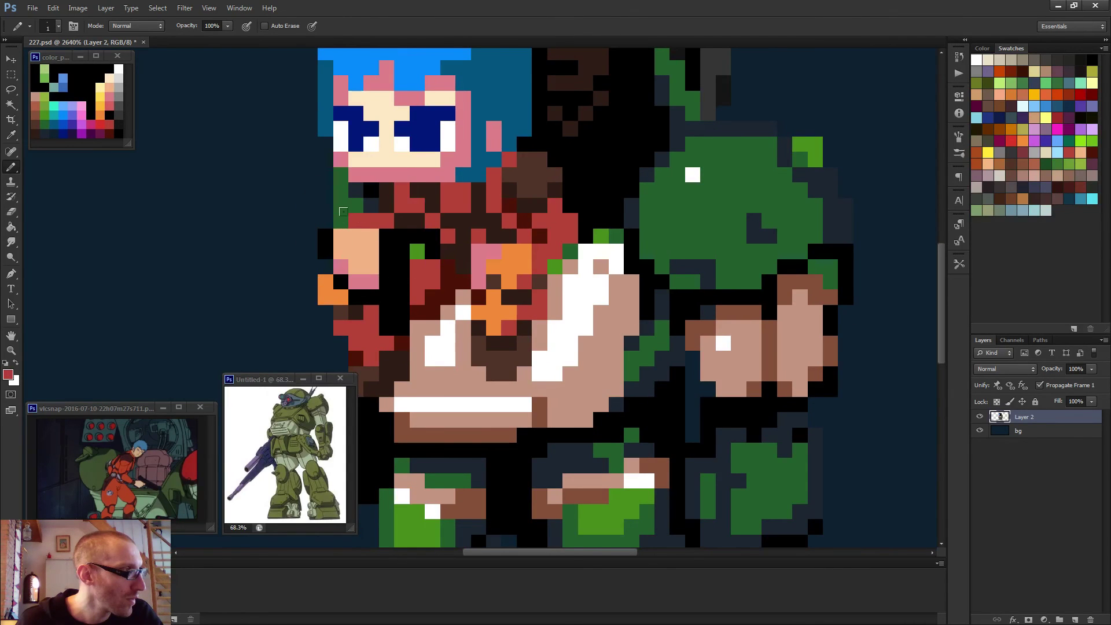
click(341, 220)
alt+click(372, 285)
scroll(470, 336, down, 12)
scroll(471, 336, down, 2)
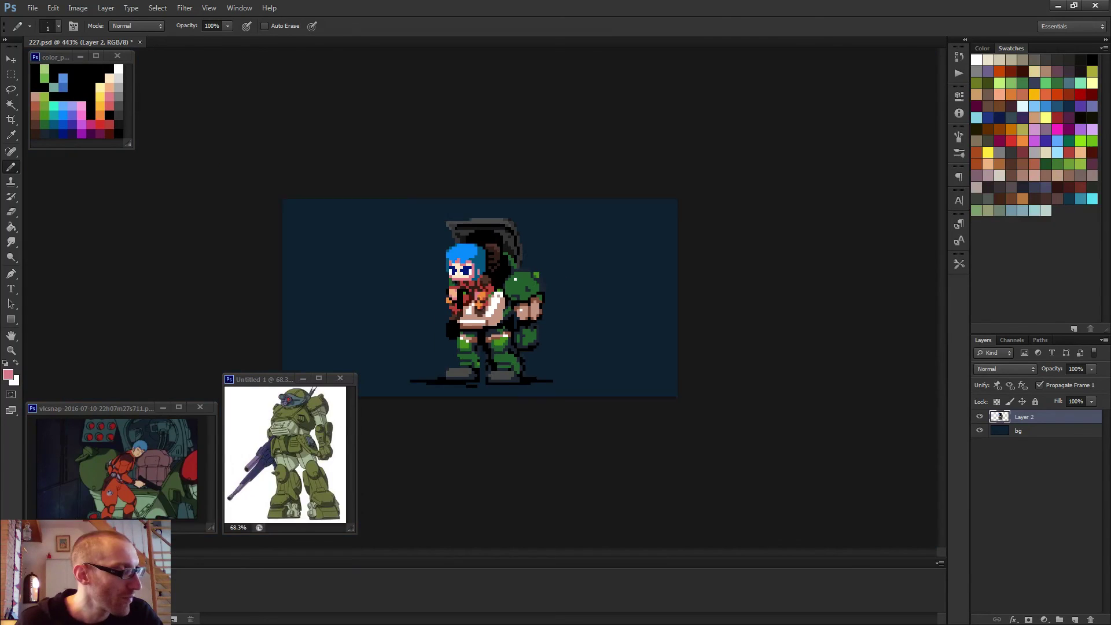
scroll(466, 334, up, 3)
scroll(466, 335, up, 3)
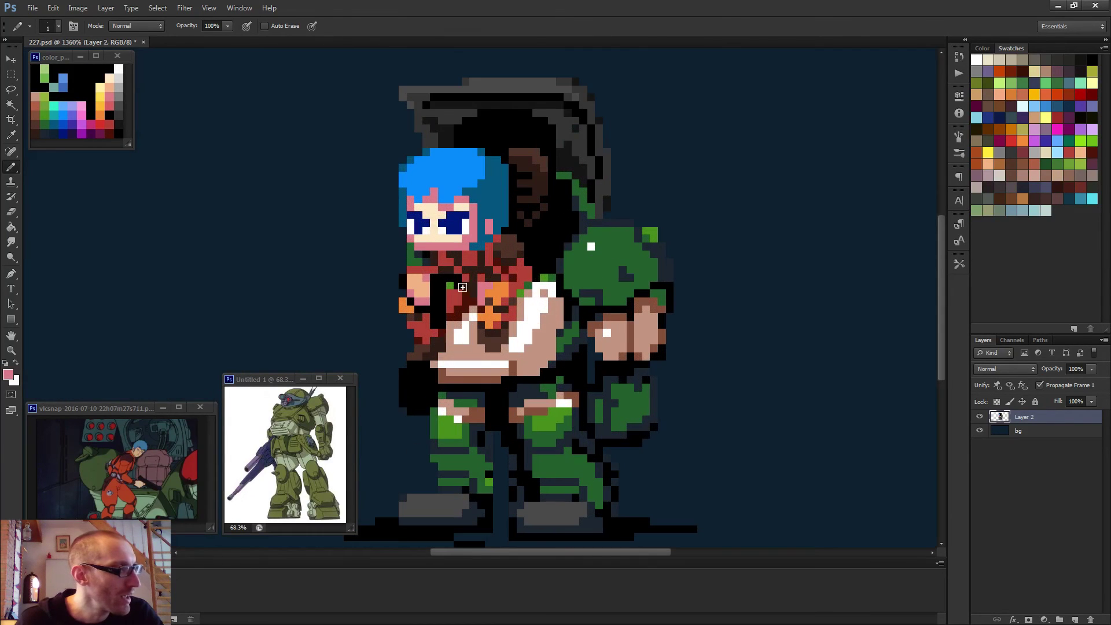
- Paint over the orange patch in the middle of the pilot's suit with the suit's red
alt+click(437, 256)
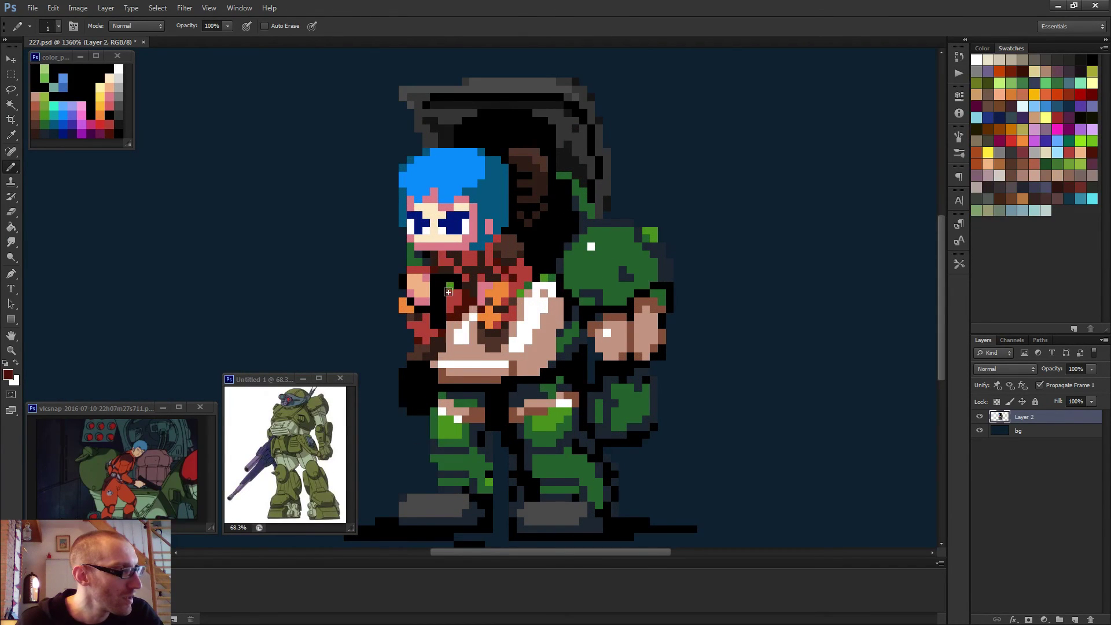
scroll(448, 292, down, 6)
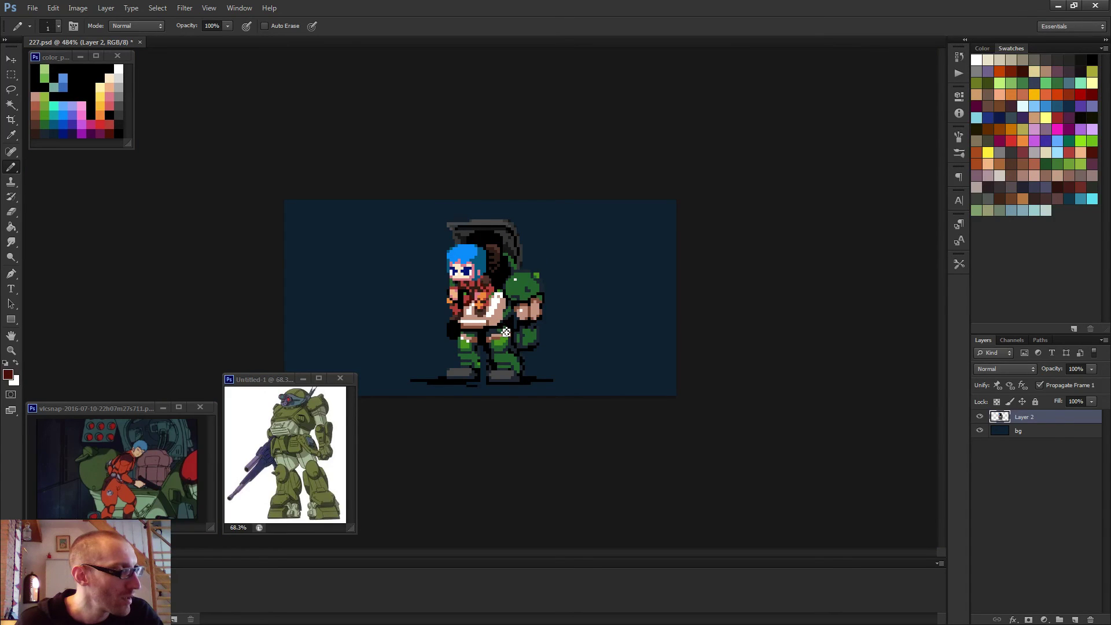
scroll(505, 336, up, 5)
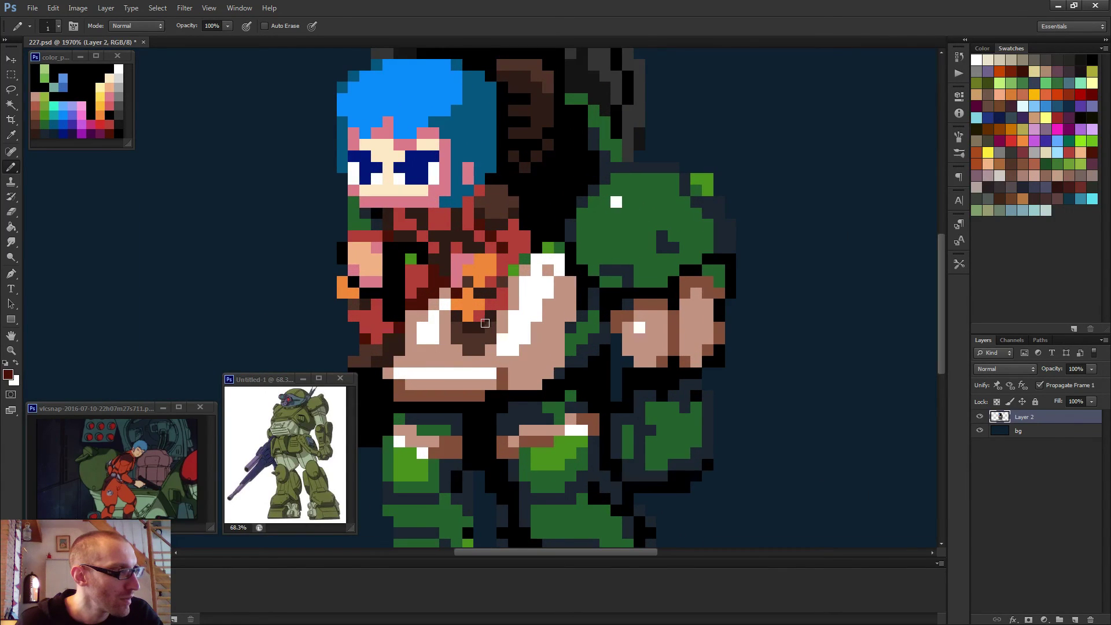
scroll(493, 332, down, 8)
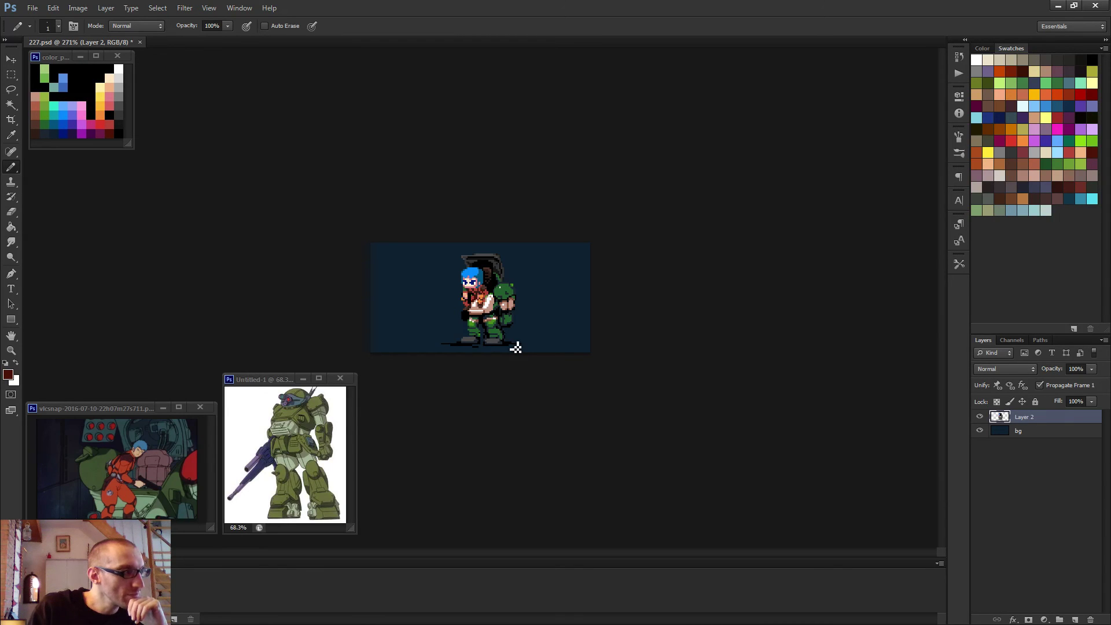
scroll(485, 314, up, 10)
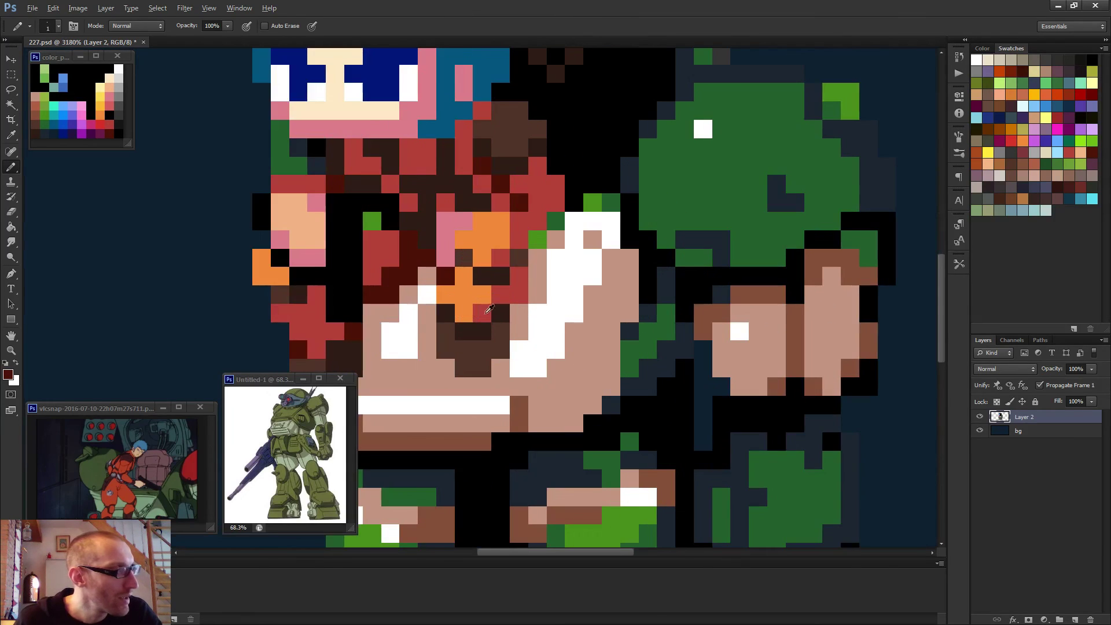
alt+click(487, 310)
mouse_move(465, 294)
mouse_down()
mouse_move(454, 287)
mouse_move(466, 281)
mouse_up()
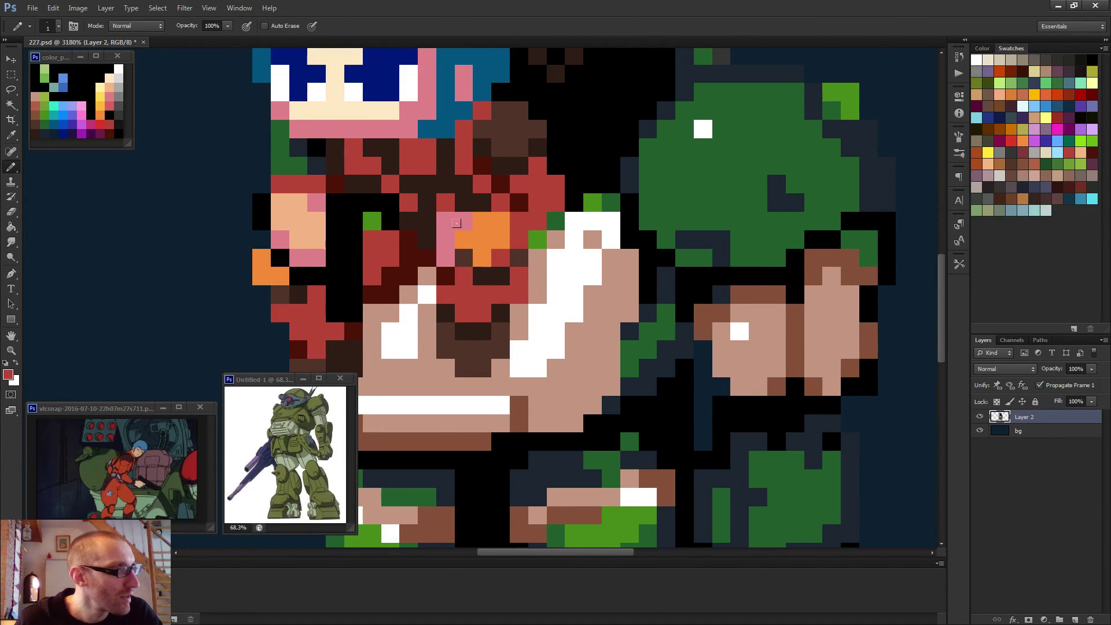
mouse_move(457, 223)
mouse_down()
mouse_move(481, 219)
mouse_move(500, 240)
mouse_move(509, 212)
mouse_up()
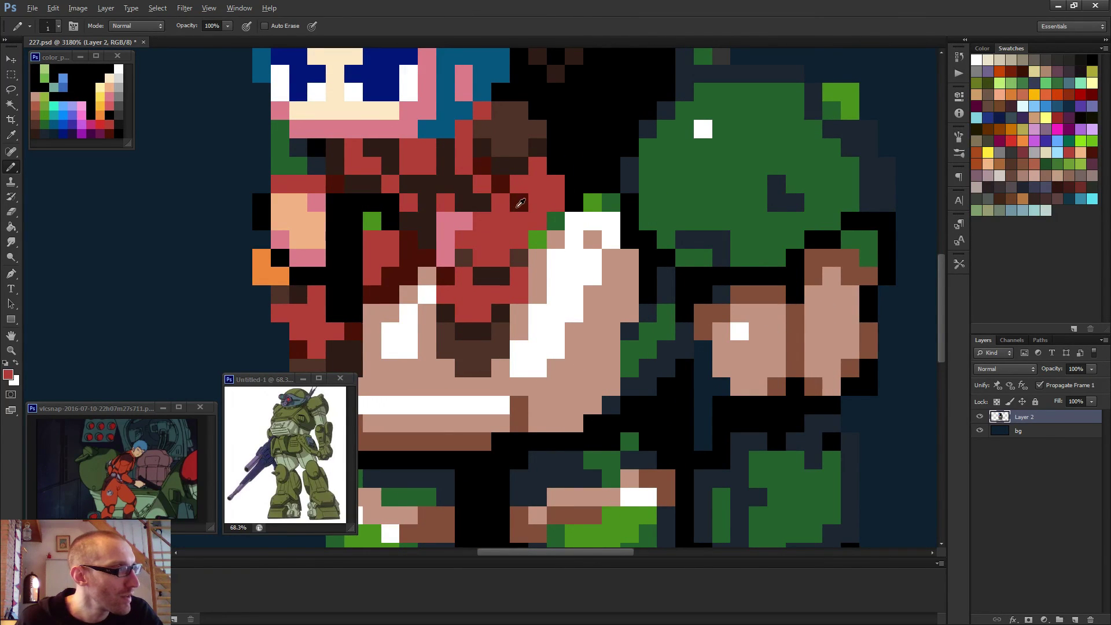
- Shade the recolored red patch above the brown boot with dark red along its middle fold, right side and lower edge
alt+click(518, 206)
drag(481, 258, 501, 257)
click(518, 240)
click(464, 312)
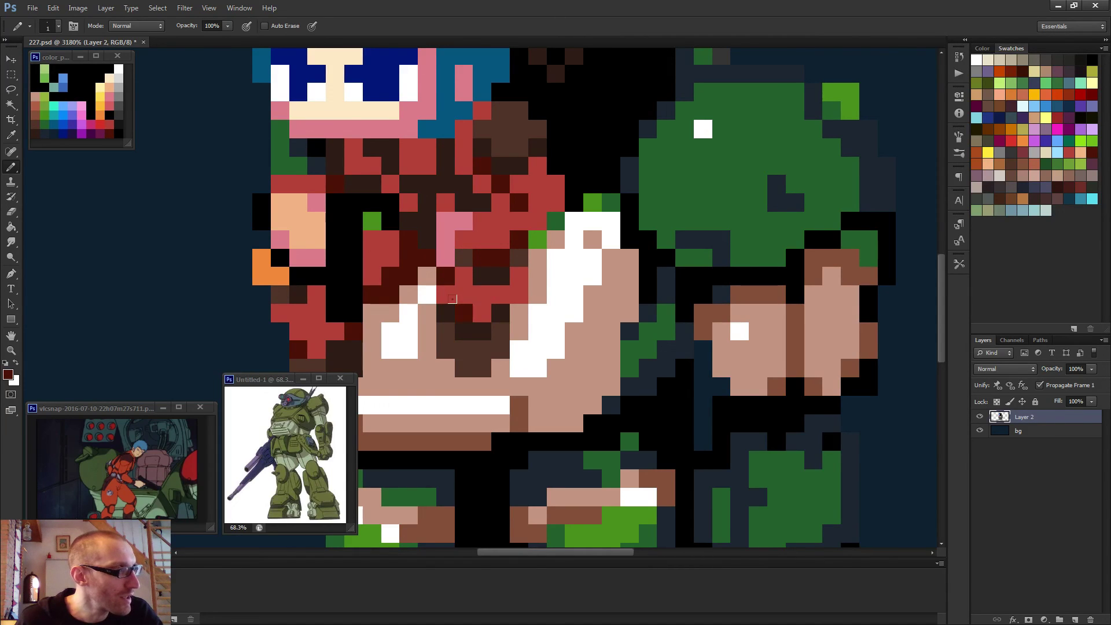
click(519, 294)
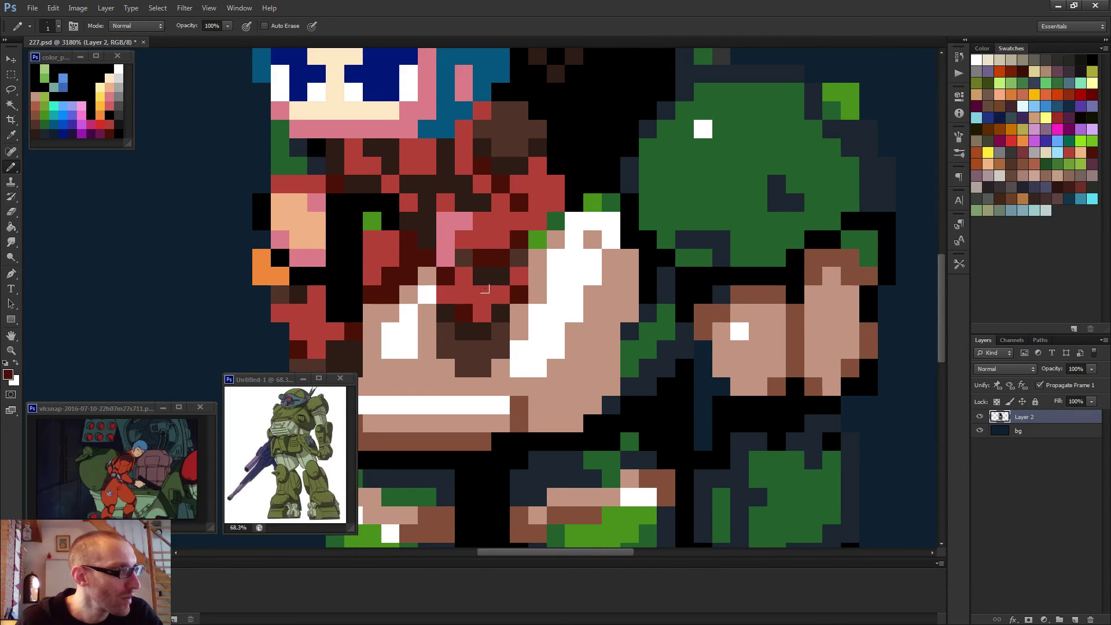
click(501, 294)
click(513, 277)
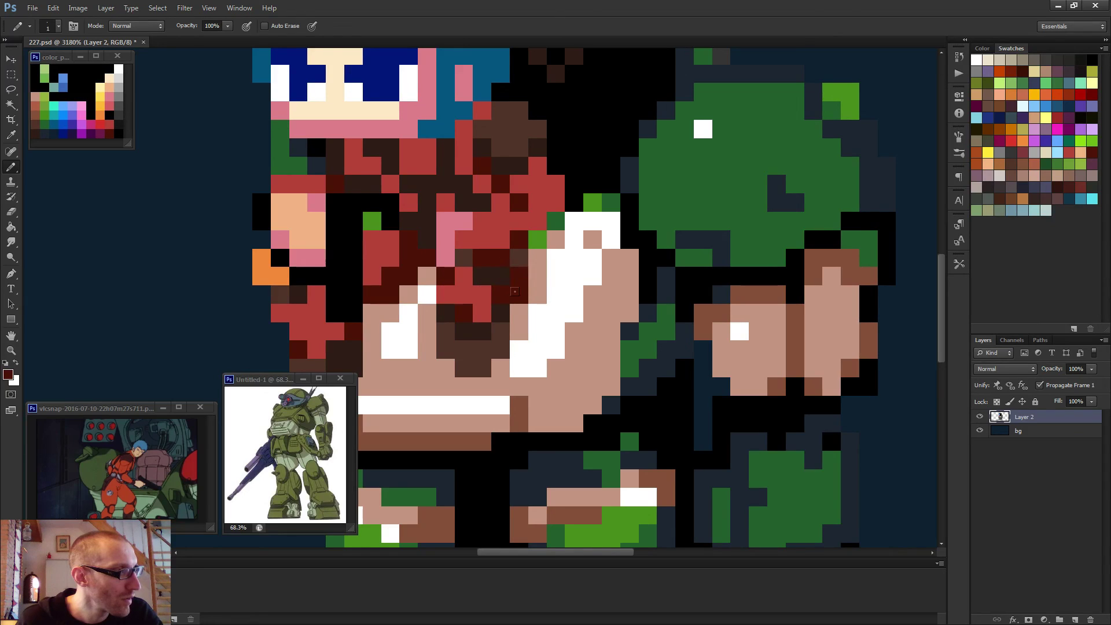
click(474, 306)
click(443, 290)
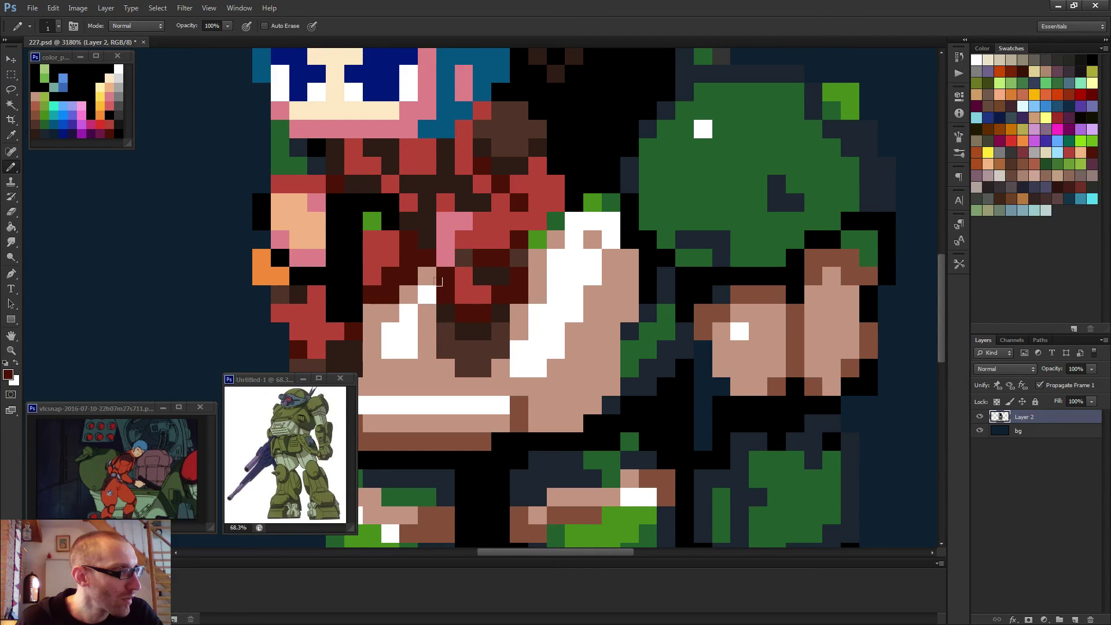
- Repaint the dark pixels at the left and bottom of the shaded suit patch in suit red
alt+click(473, 293)
click(441, 288)
click(463, 312)
scroll(483, 313, down, 8)
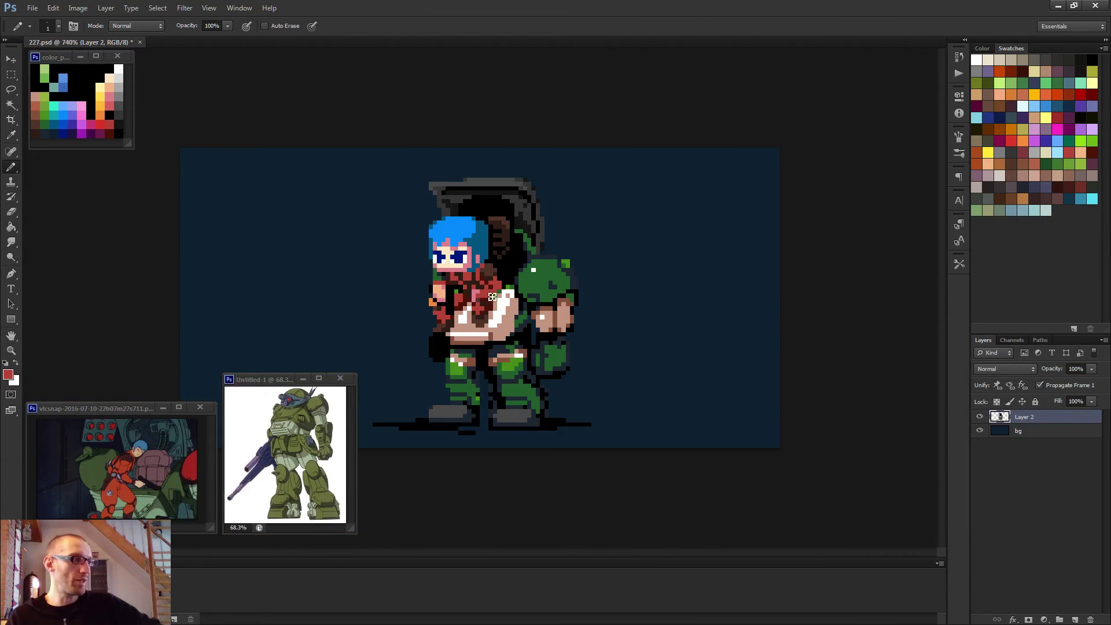
scroll(484, 278, up, 2)
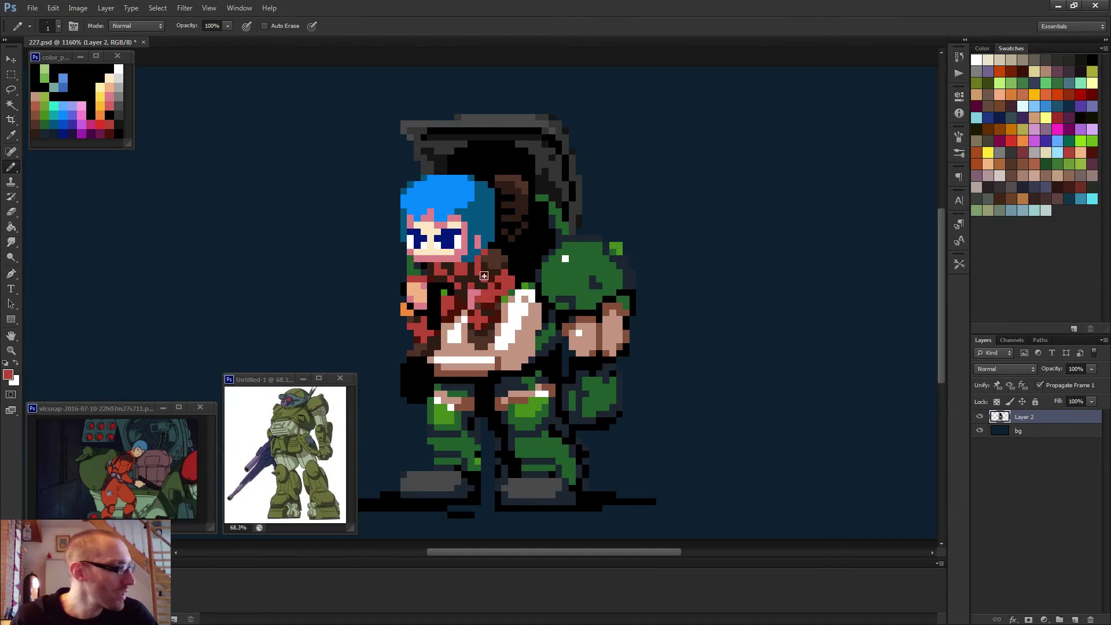
- Pick a reddish brown from the color palette image and try it on the top of the pilot's shoulder pad
alt+click(36, 105)
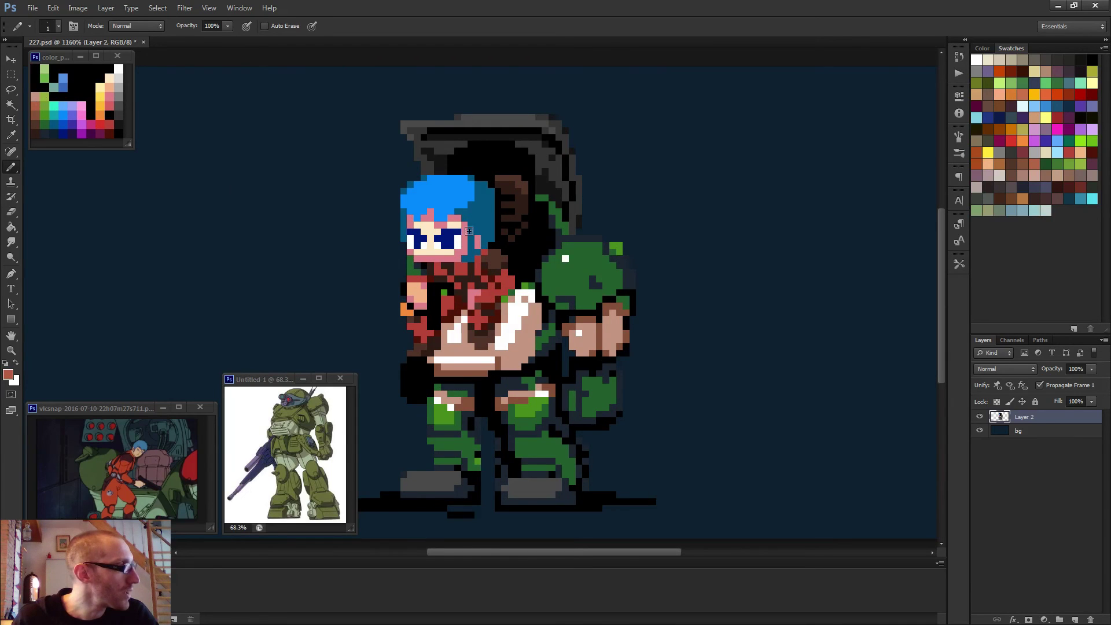
scroll(492, 231, up, 3)
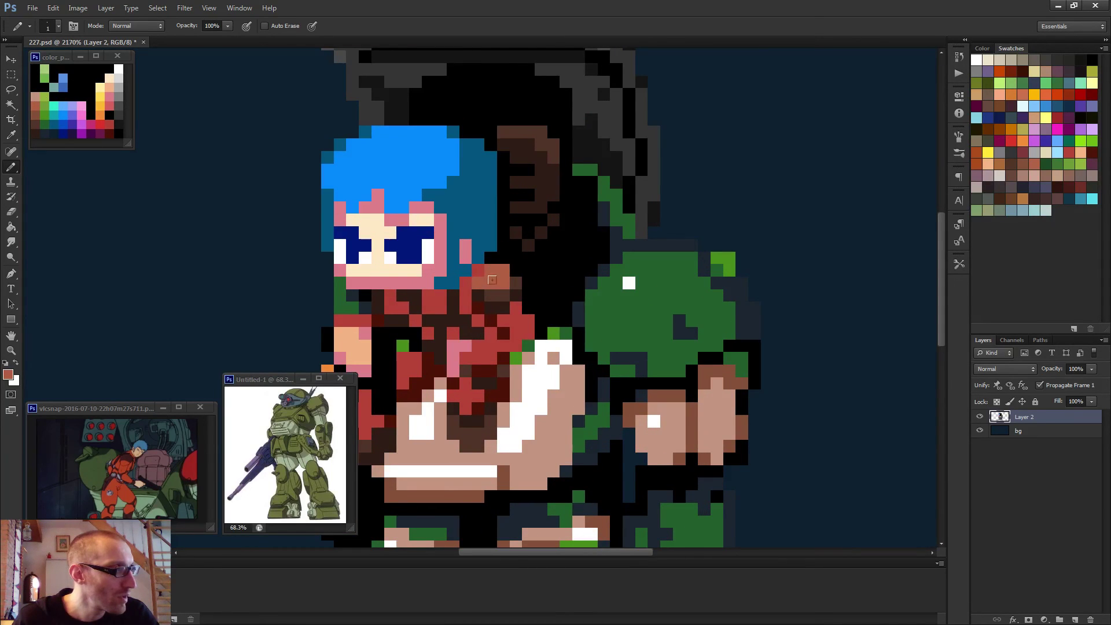
scroll(498, 283, down, 5)
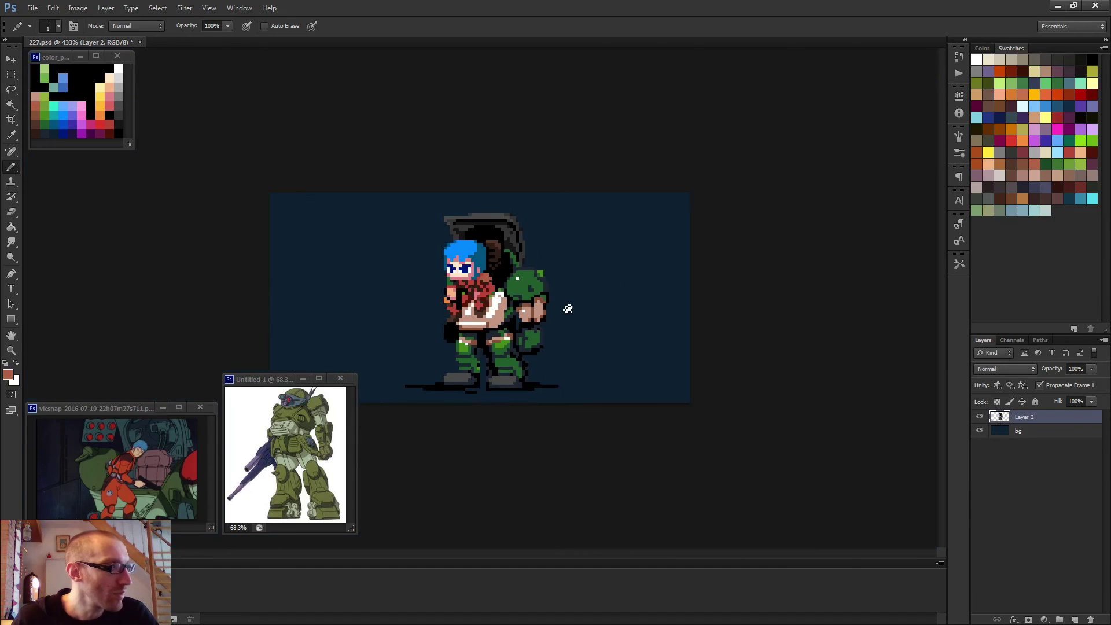
scroll(538, 313, up, 2)
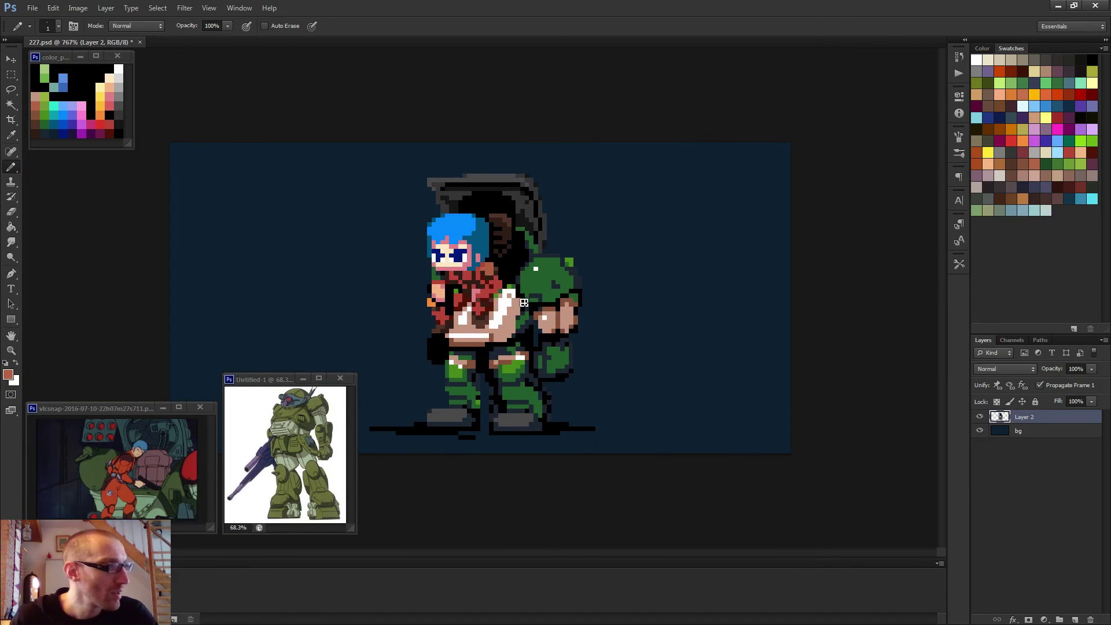
scroll(486, 269, up, 4)
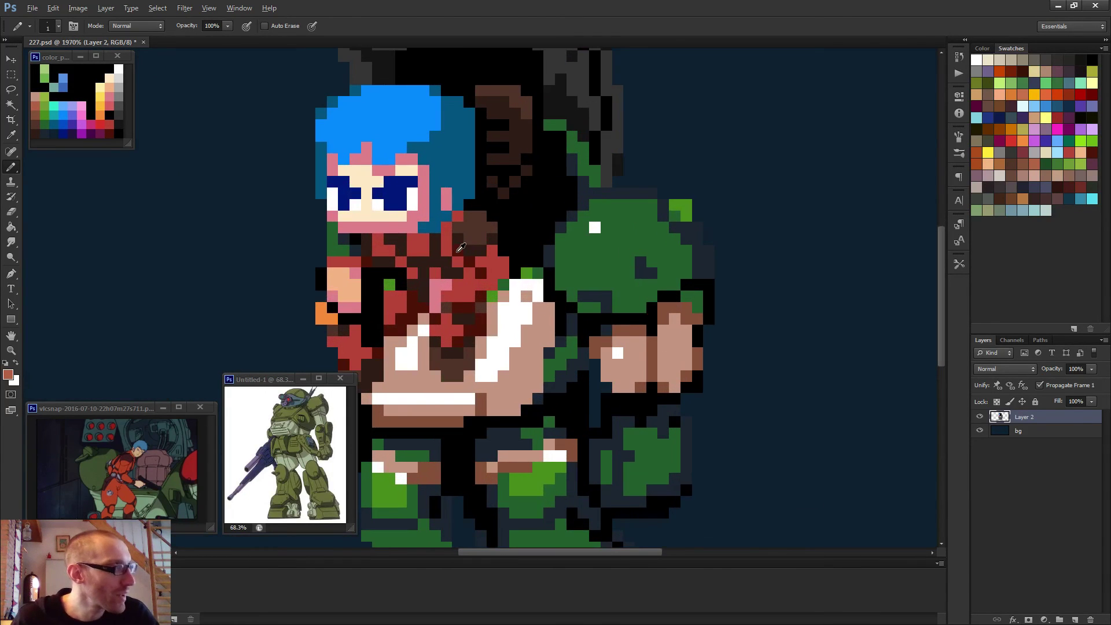
- Darken the suit pixel at the shoulder pad's upper left corner with dark red
alt+click(461, 248)
click(455, 216)
click(445, 226)
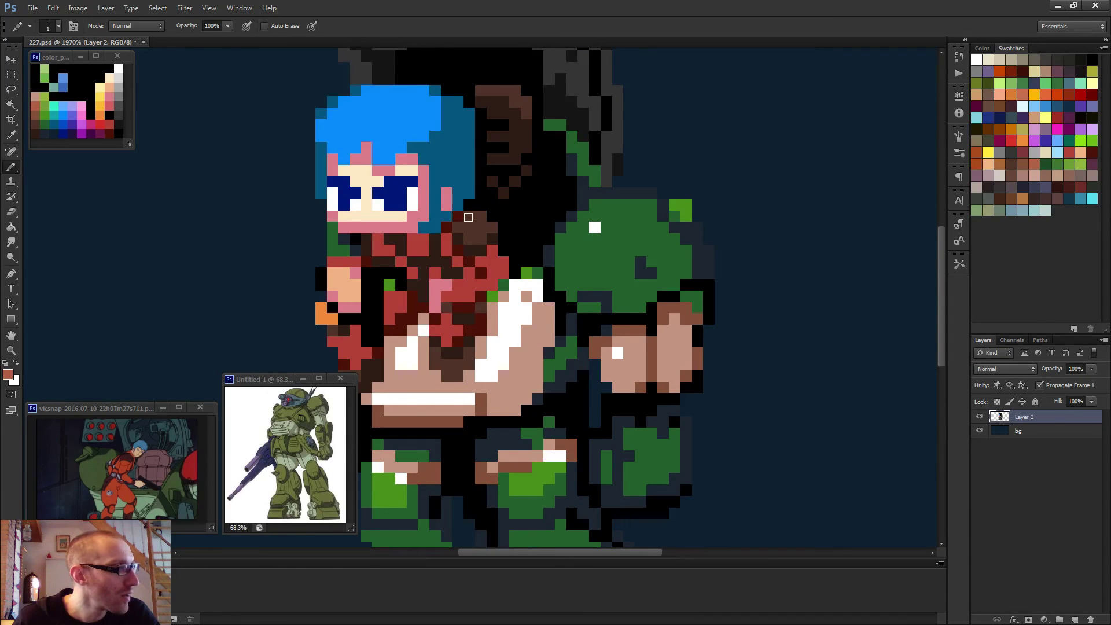
- Recolor the pilot's dark brown shoulder pad in reddish brown, keeping dark brown along its right and lower edges
click(468, 218)
click(468, 227)
click(480, 217)
click(457, 225)
click(480, 226)
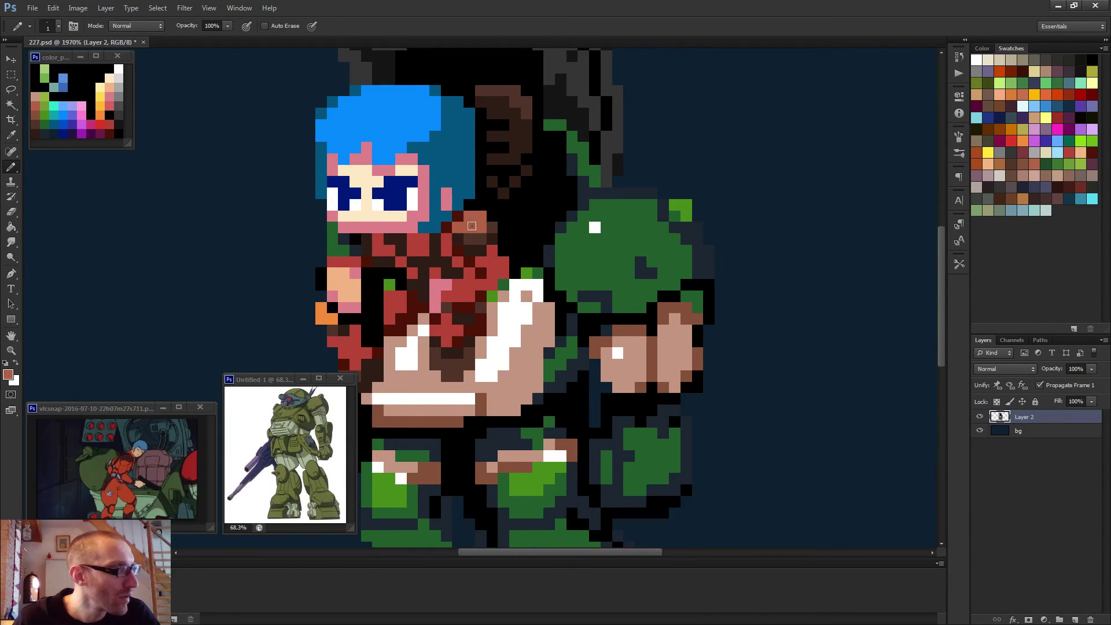
click(469, 237)
click(478, 236)
alt+click(494, 226)
click(479, 235)
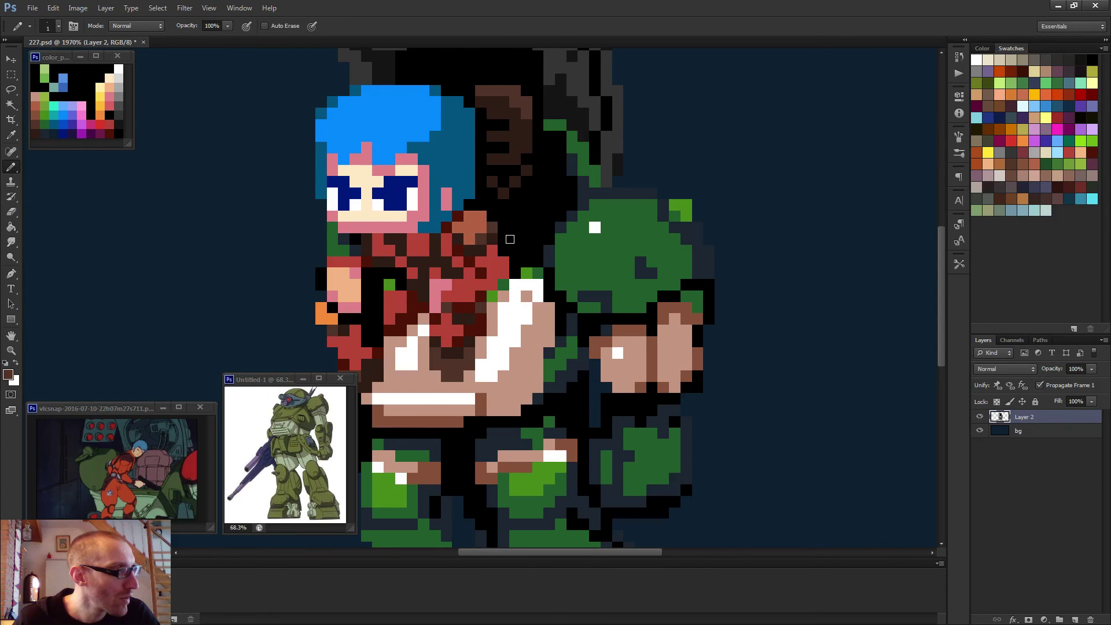
scroll(510, 239, down, 5)
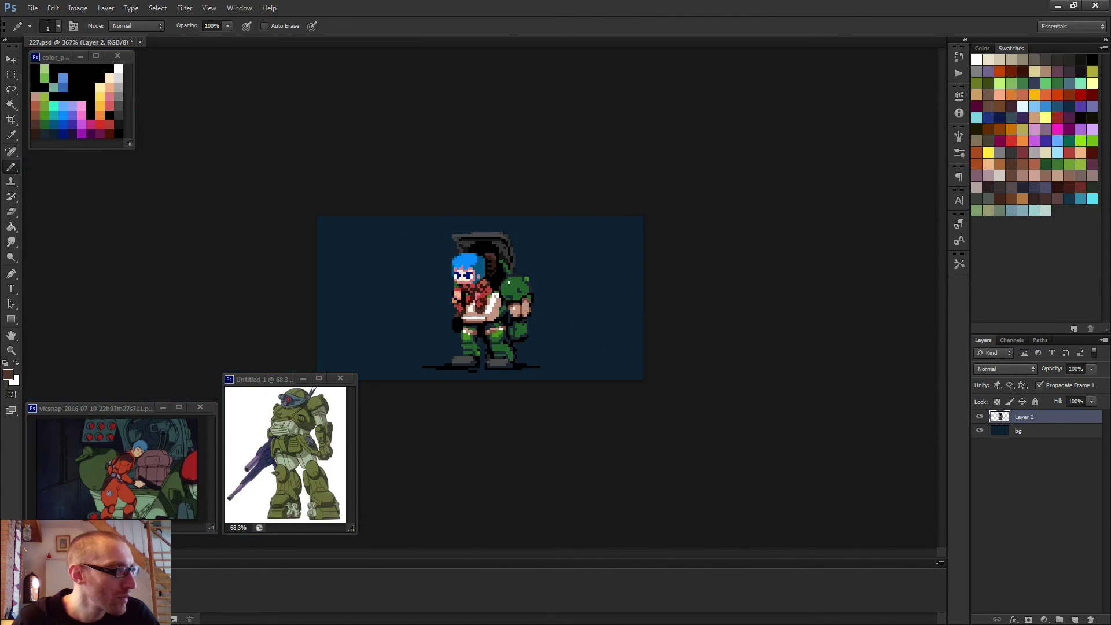
scroll(501, 290, down, 1)
scroll(501, 289, up, 3)
- Add dark brown shading pixels to the pilot's red chest beneath the chin
alt+click(499, 288)
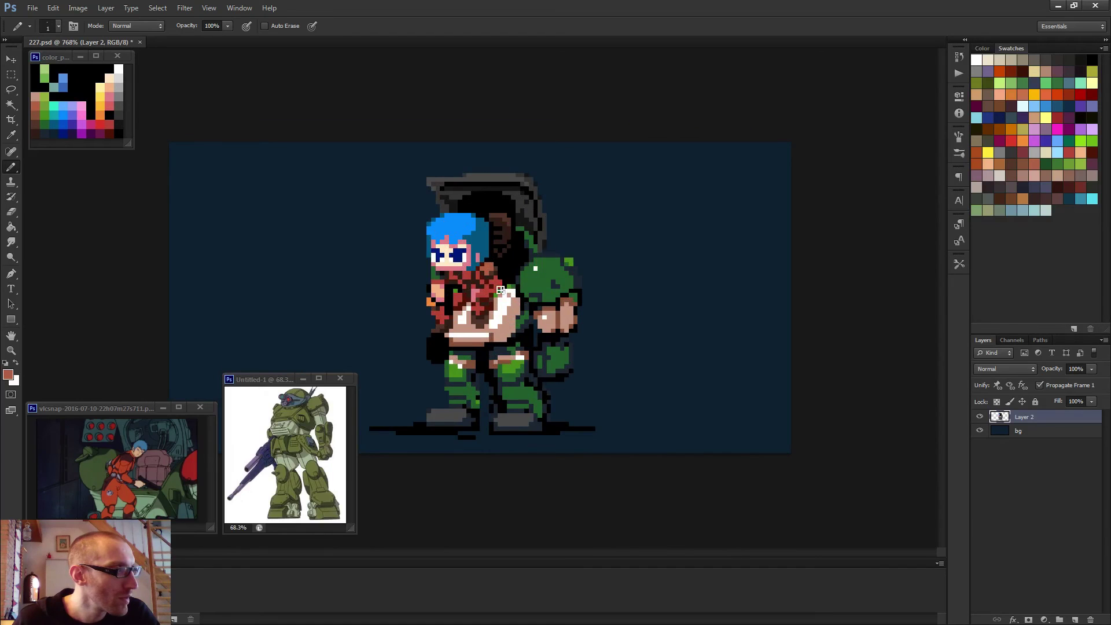
scroll(501, 289, down, 1)
scroll(492, 293, up, 2)
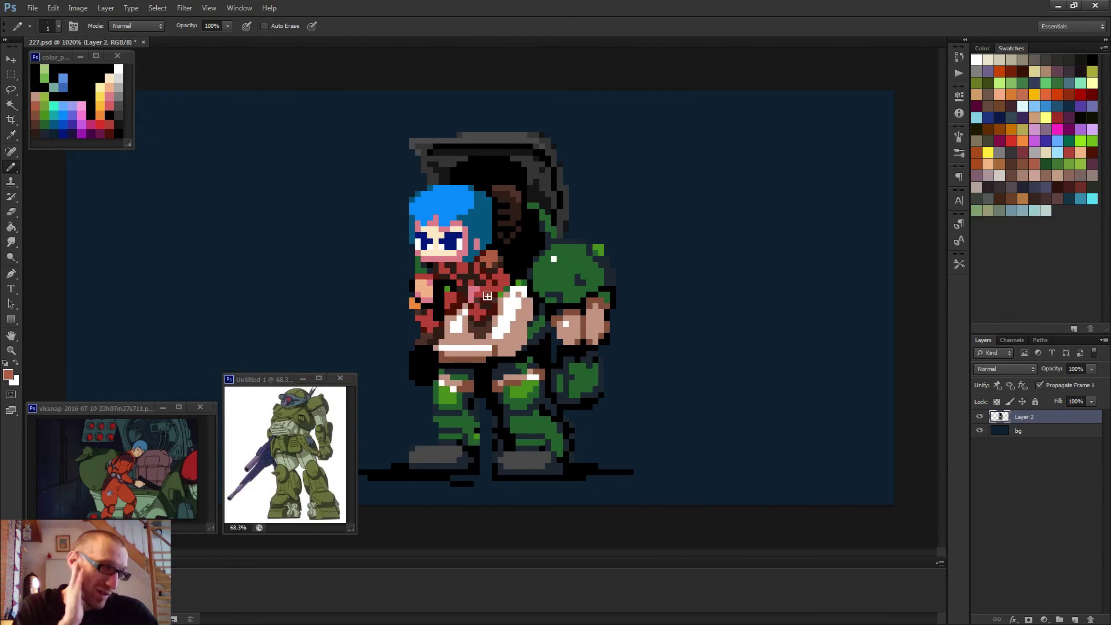
scroll(531, 284, up, 1)
scroll(531, 285, up, 1)
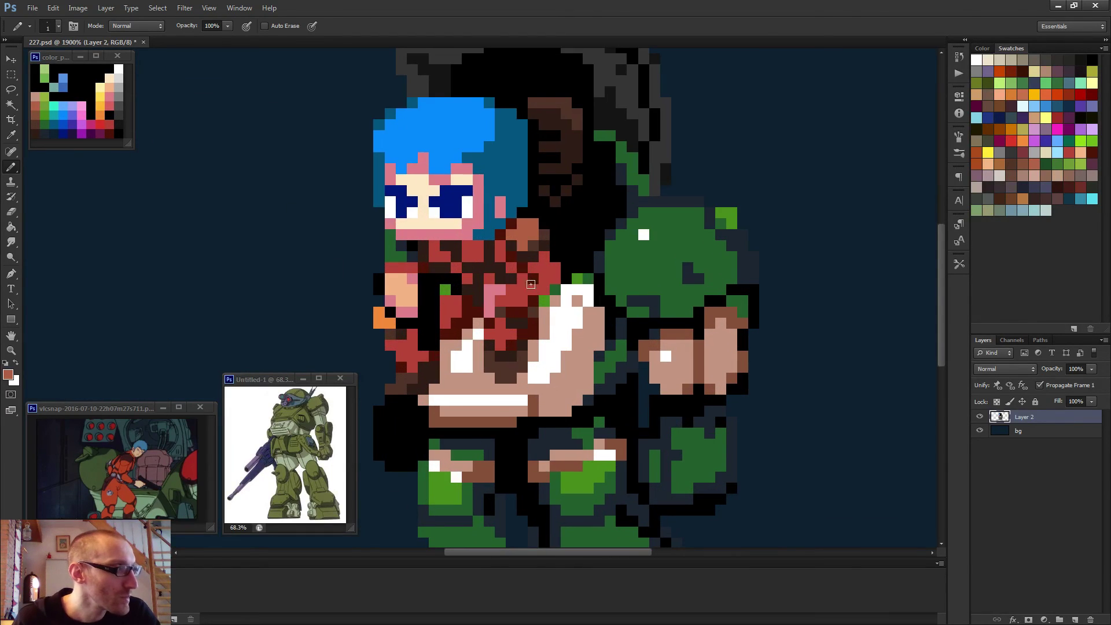
alt+click(538, 238)
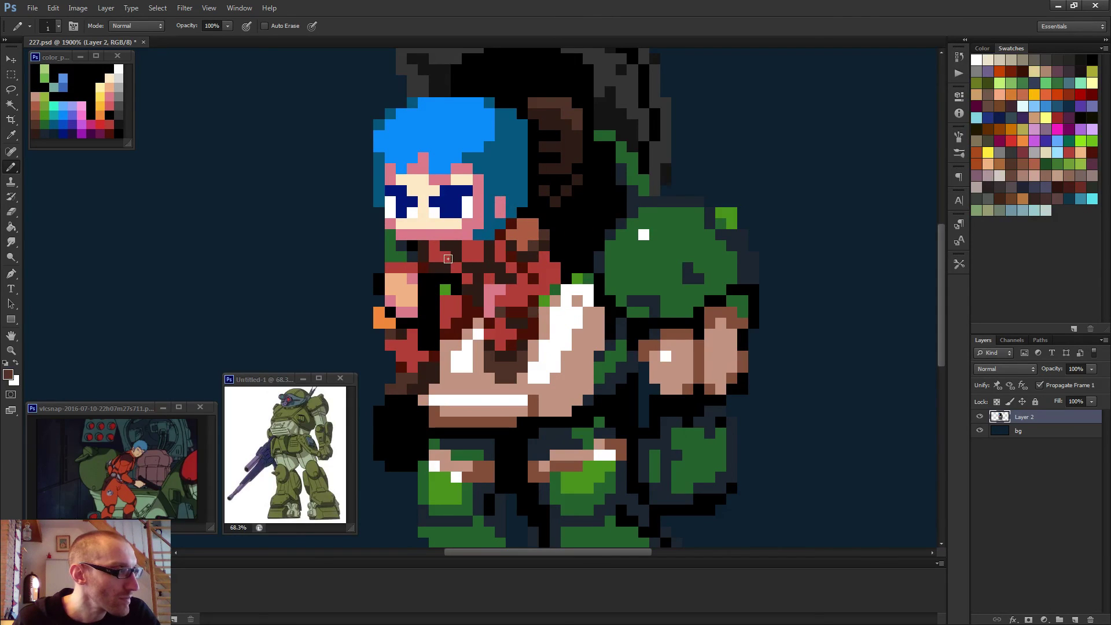
click(466, 267)
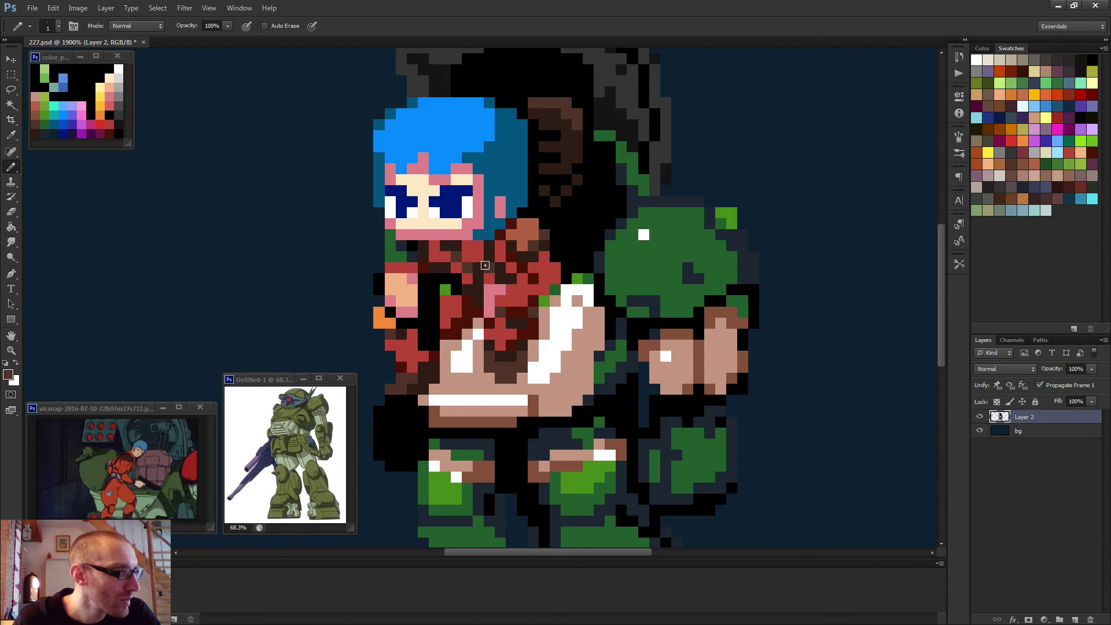
click(487, 259)
- Try a reddish-brown highlight pixel on the pilot's chest beneath the chin
alt+click(528, 231)
click(456, 255)
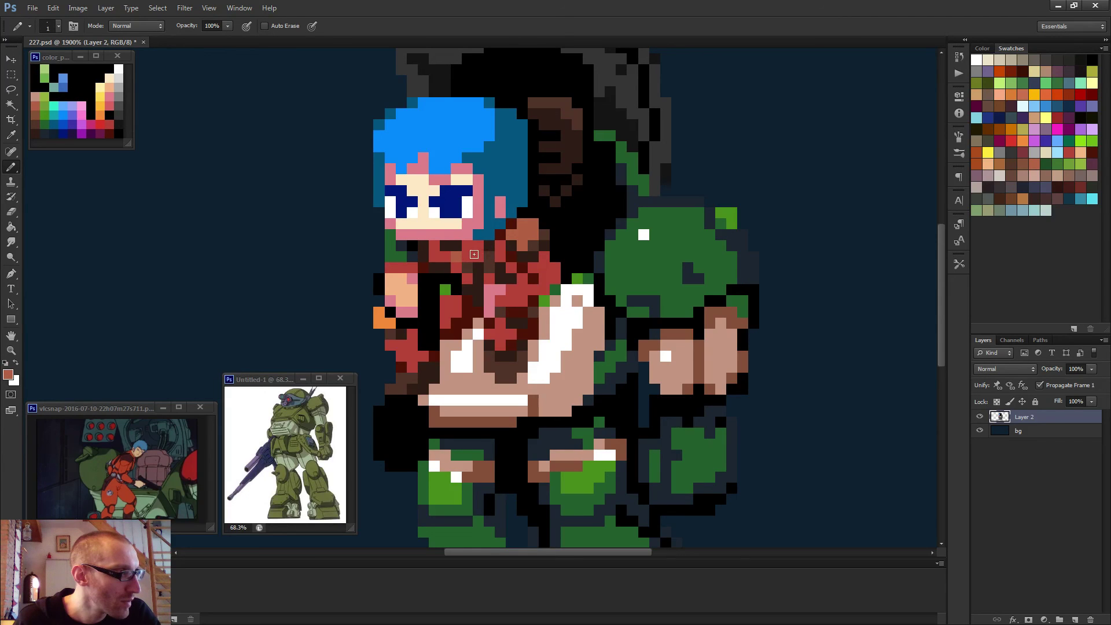
alt+click(468, 267)
click(454, 254)
alt+click(528, 240)
- Repaint the orange glove below the bare forearm in suit red and shade beneath it with dark brown pixels
alt+click(414, 345)
drag(379, 312, 385, 318)
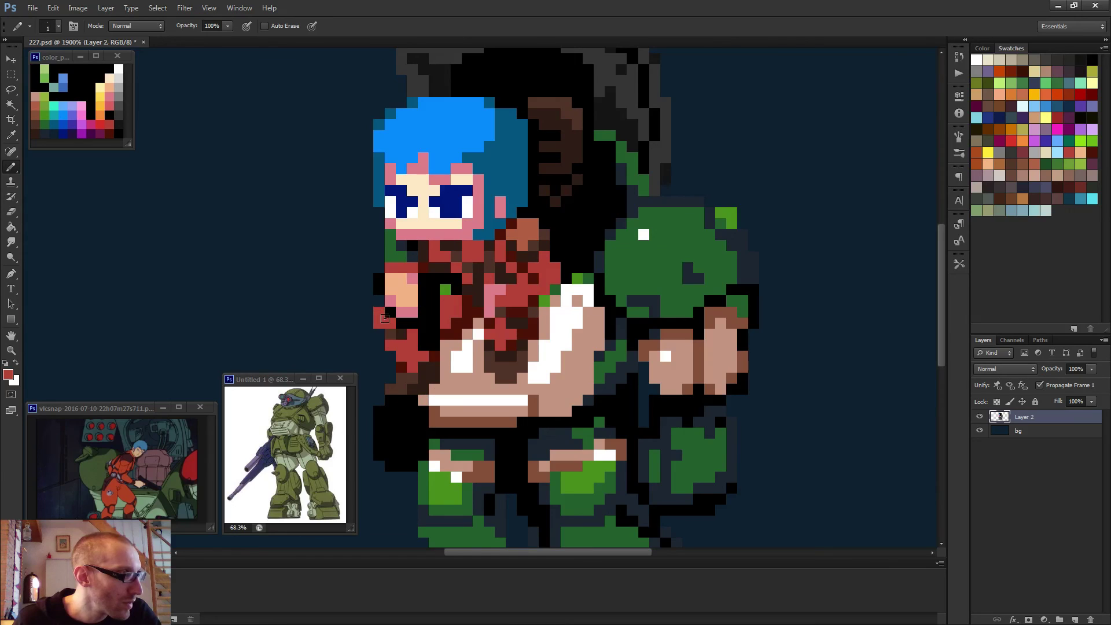
alt+click(521, 238)
click(386, 330)
alt+click(405, 334)
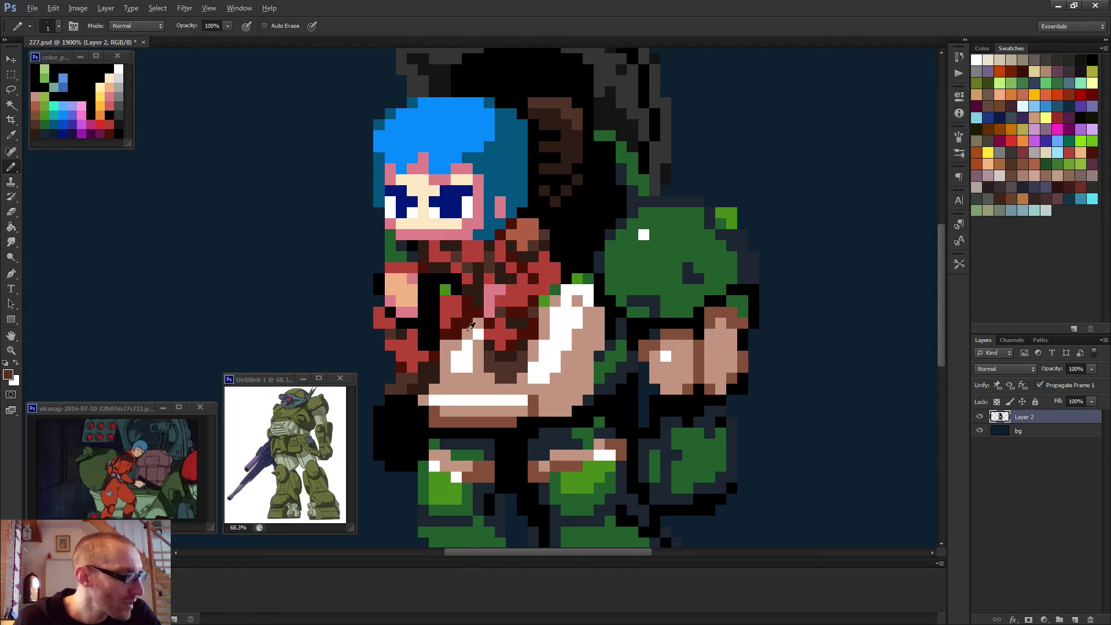
- Add reddish-brown highlight pixels to the dark brown boot at the sprite's lower left
alt+click(522, 224)
alt+click(527, 229)
click(390, 387)
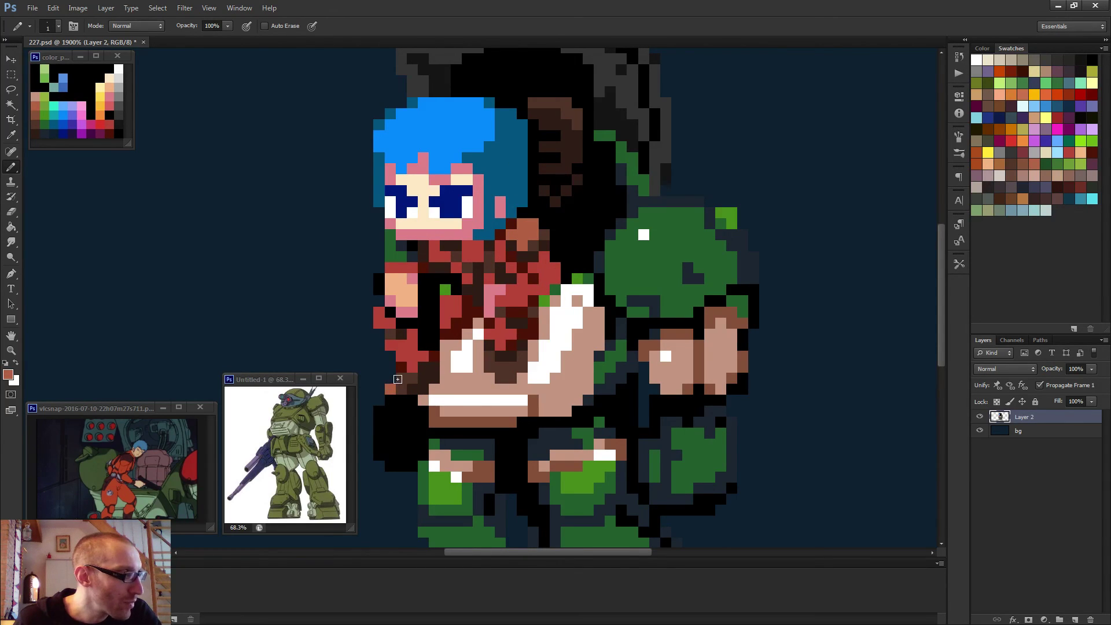
click(401, 379)
- Highlight the tip of the brown boot over the white torso in reddish brown, with its bottom row partly dark brown
drag(500, 376, 510, 377)
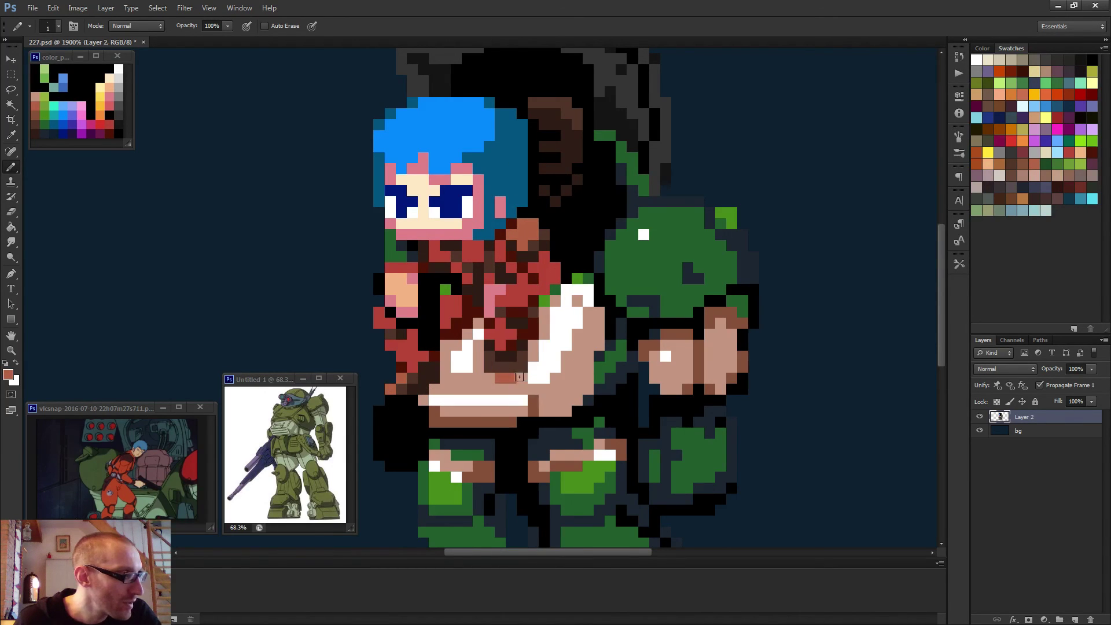
click(499, 367)
click(511, 367)
alt+click(520, 368)
click(511, 377)
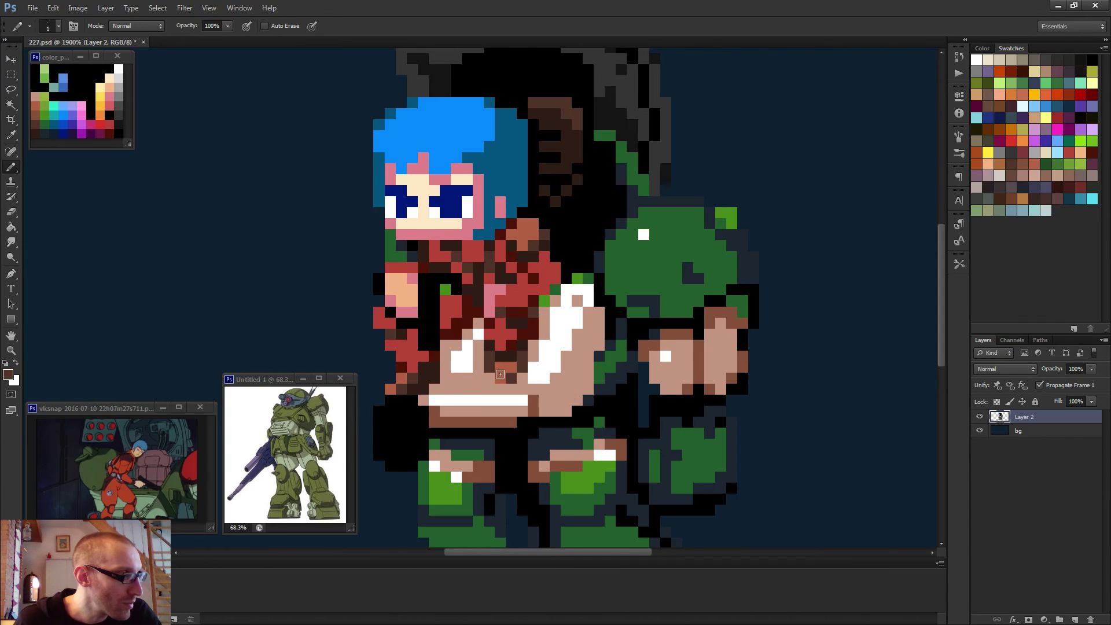
click(501, 378)
scroll(528, 378, down, 3)
scroll(531, 409, down, 5)
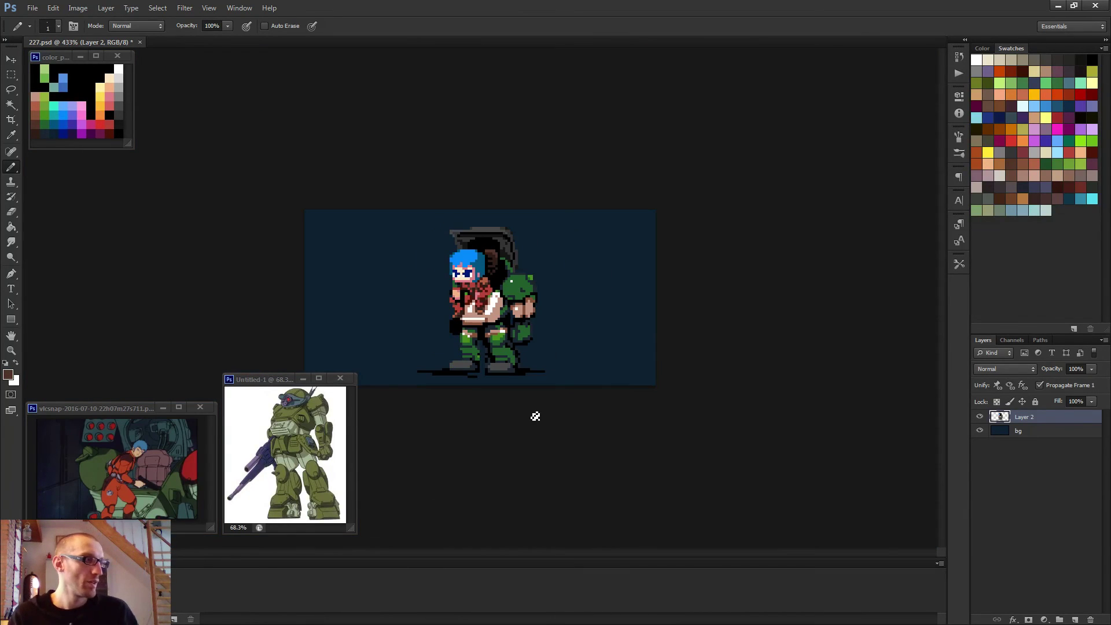
- Open up the black gap between the pilot's bare forearm and red chest with dark navy background pixels
scroll(529, 392, up, 5)
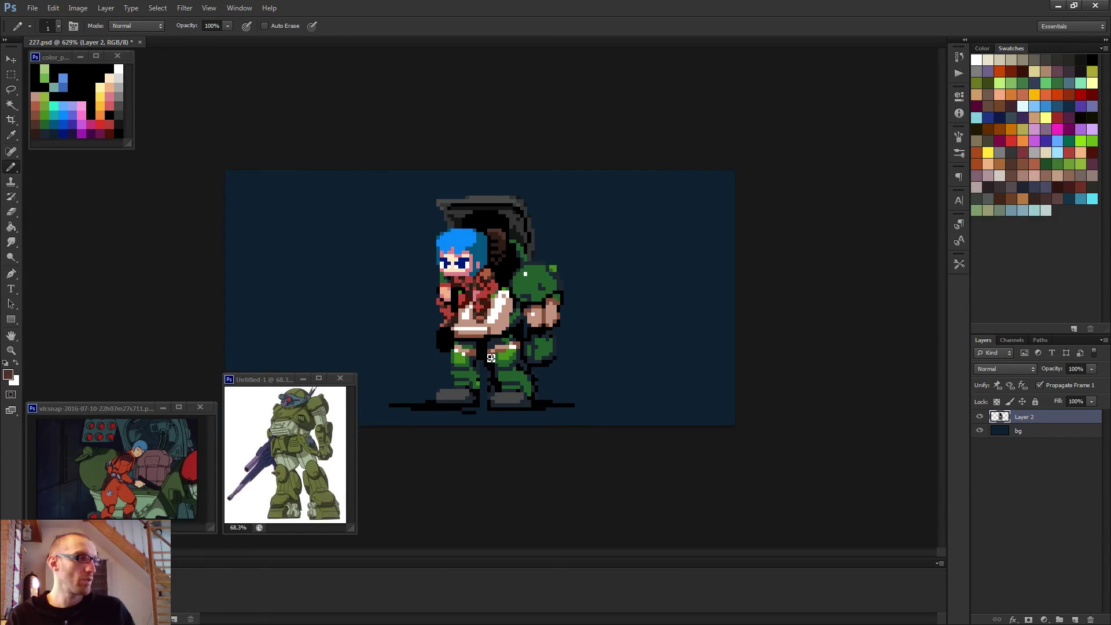
scroll(455, 312, up, 2)
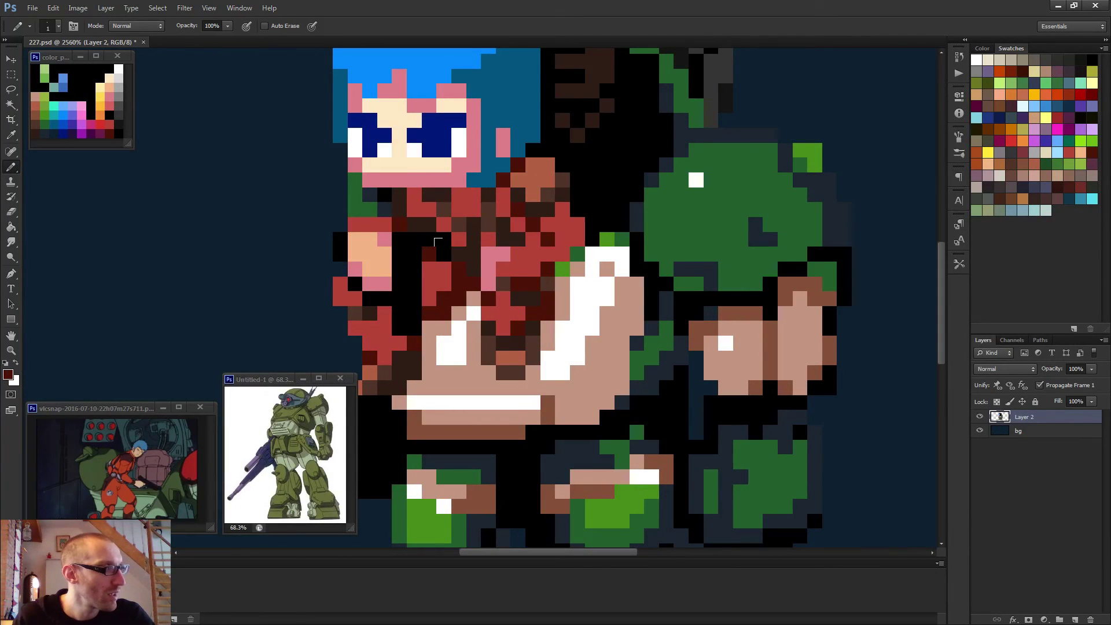
mouse_move(392, 239)
mouse_down()
mouse_move(412, 255)
mouse_move(403, 324)
mouse_up()
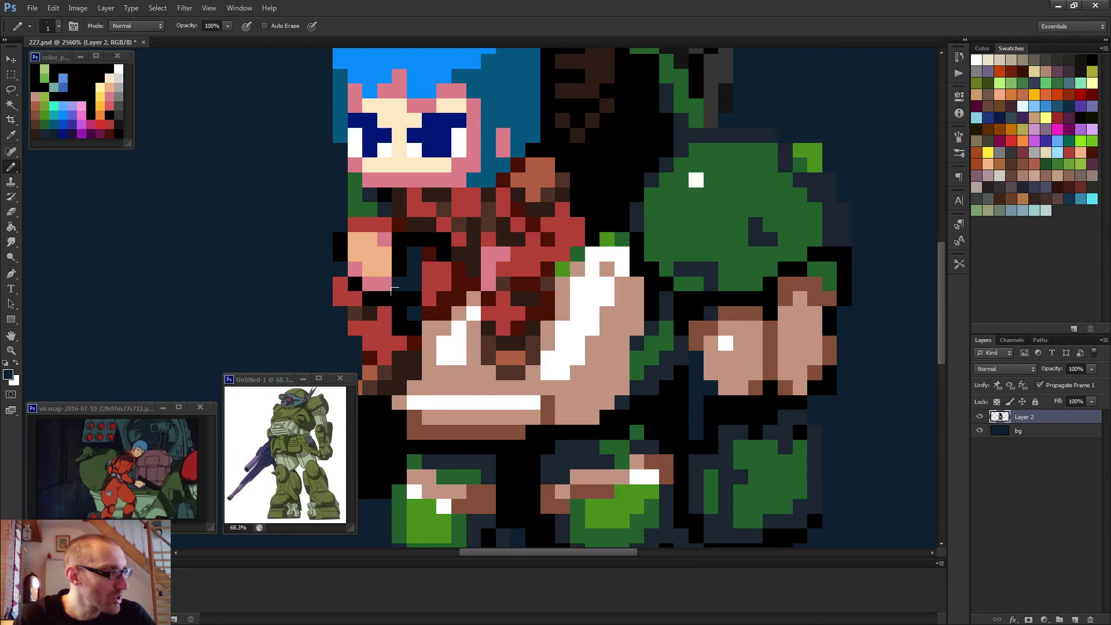
alt+click(394, 293)
click(399, 283)
alt+click(414, 280)
click(399, 268)
click(400, 239)
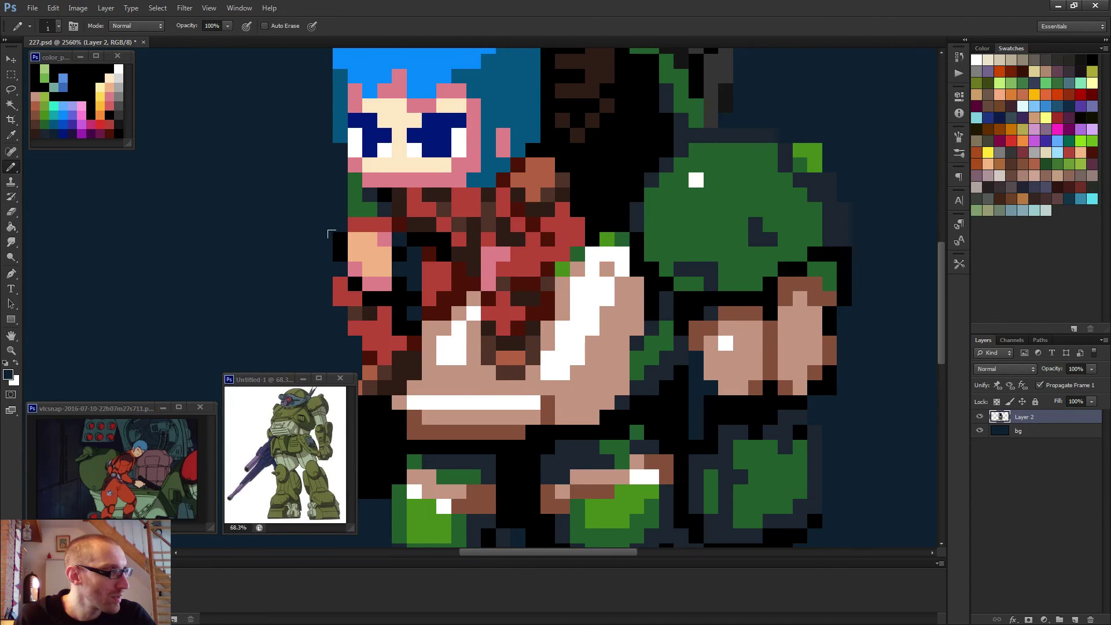
scroll(388, 290, down, 5)
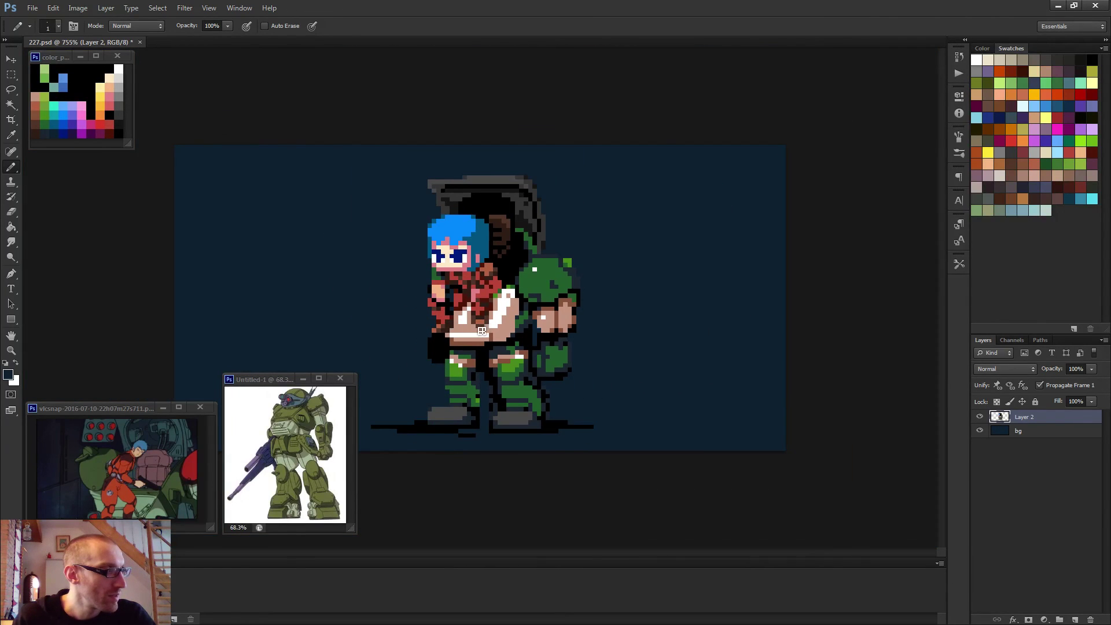
scroll(477, 333, down, 2)
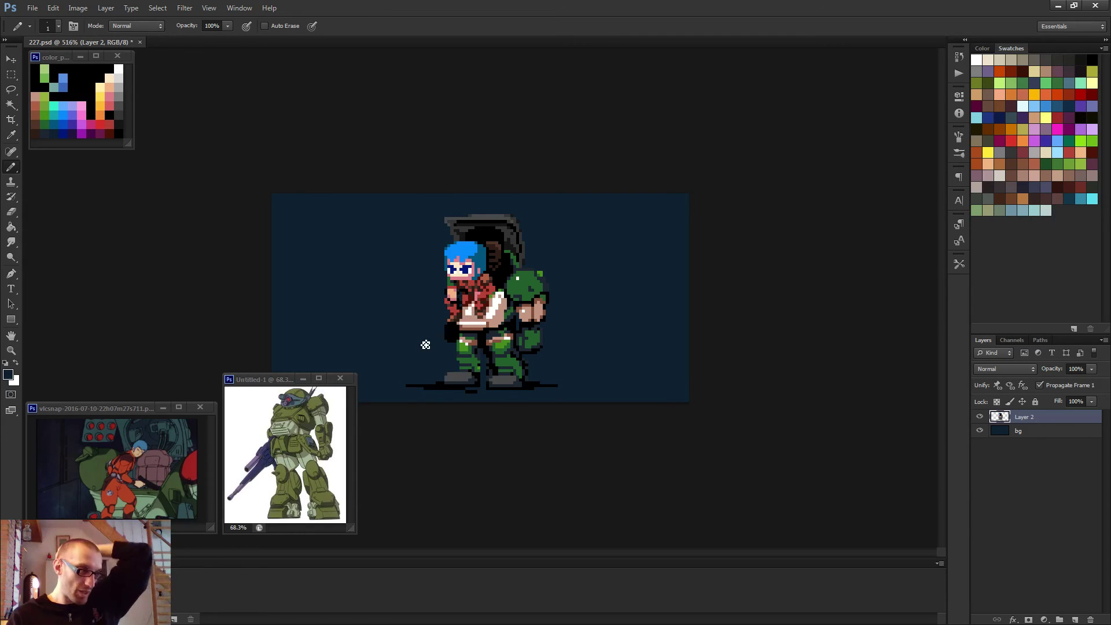
- Round the toe of the mech's front gray foot by reworking its edge pixels in dark slate
scroll(532, 449, up, 4)
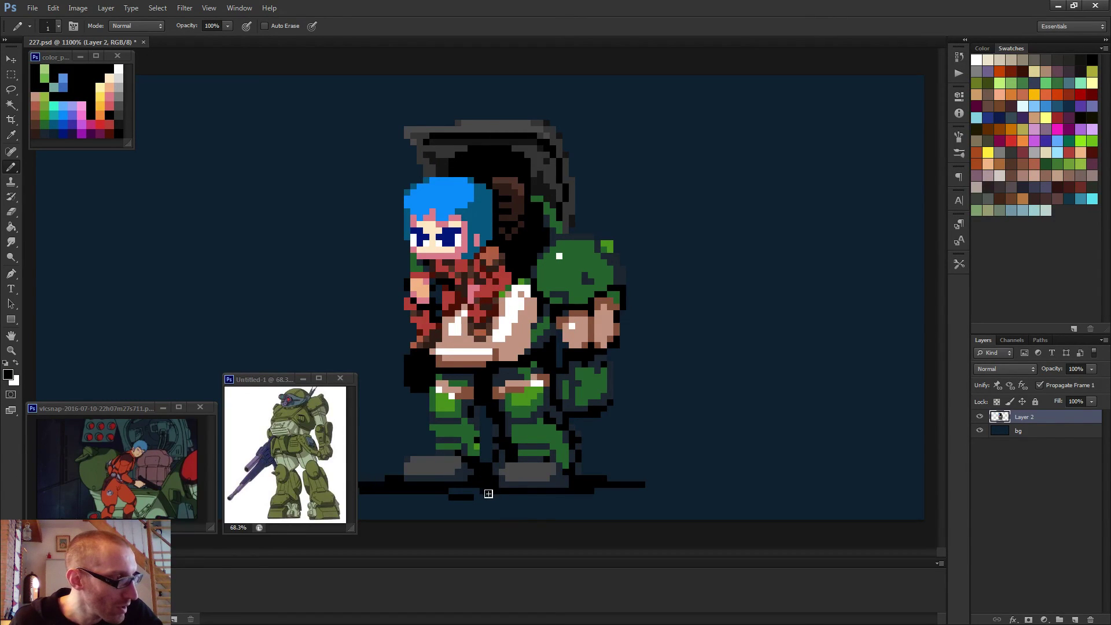
scroll(489, 476, down, 3)
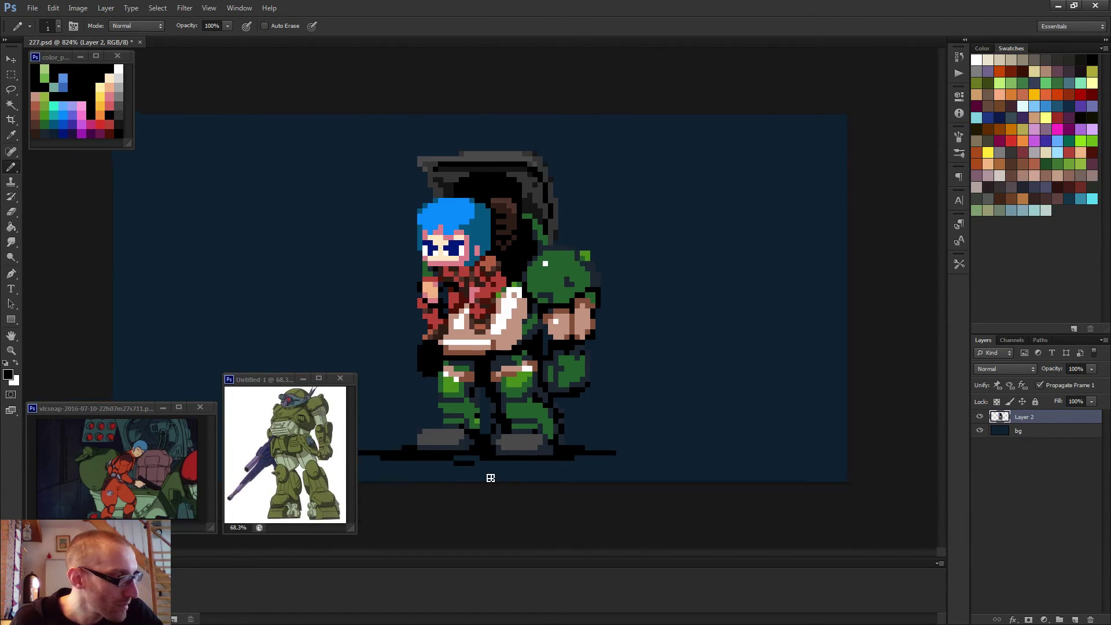
scroll(455, 437, up, 3)
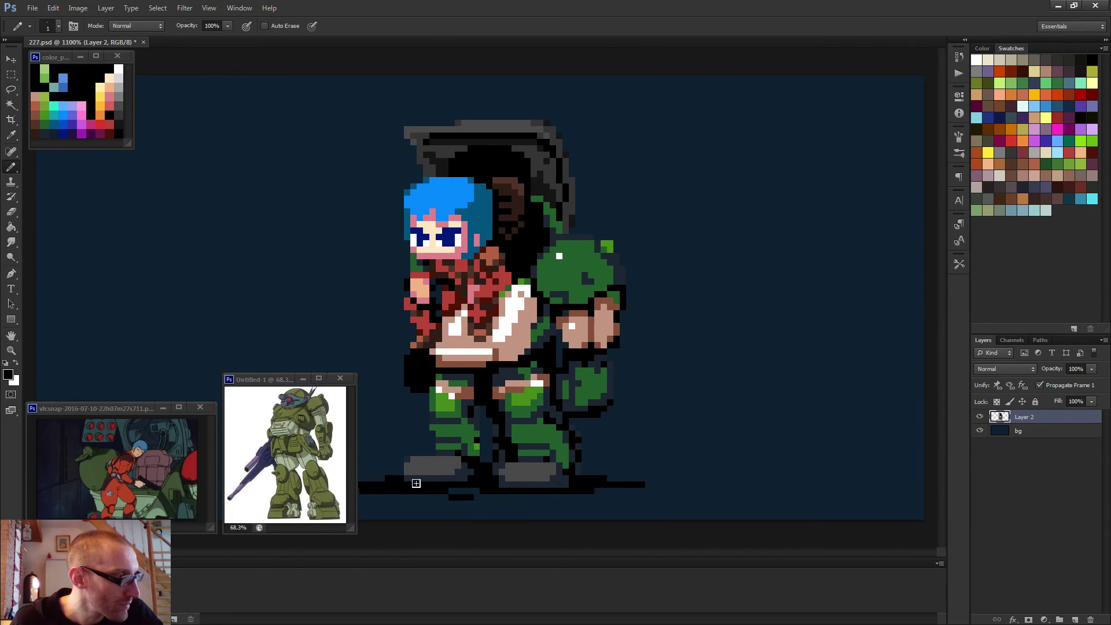
alt+click(409, 460)
click(408, 466)
click(409, 472)
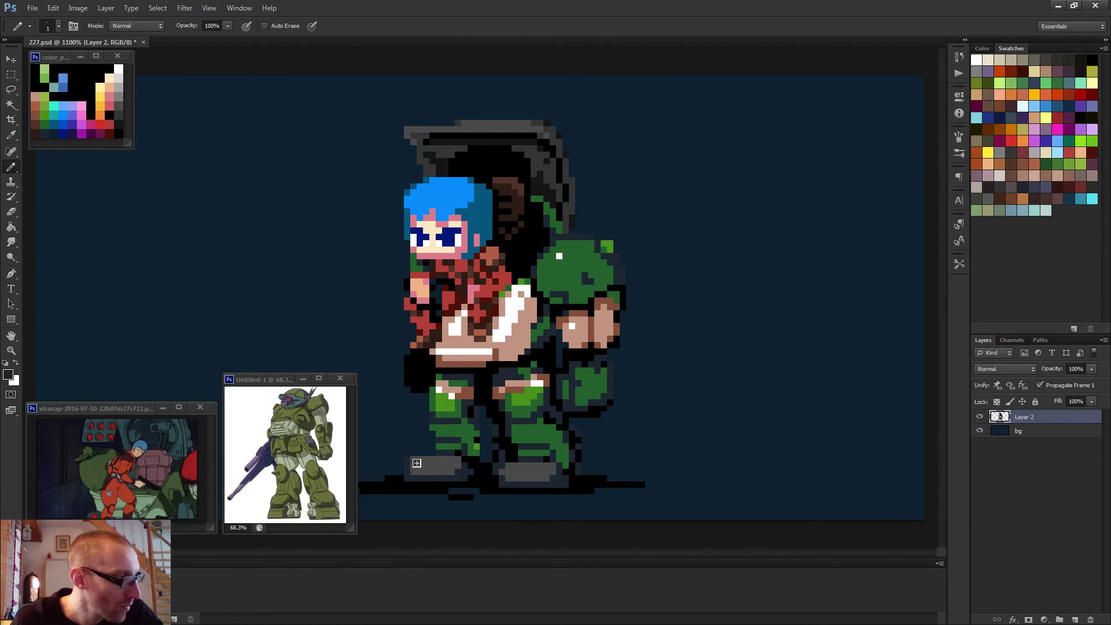
click(414, 461)
key(e)
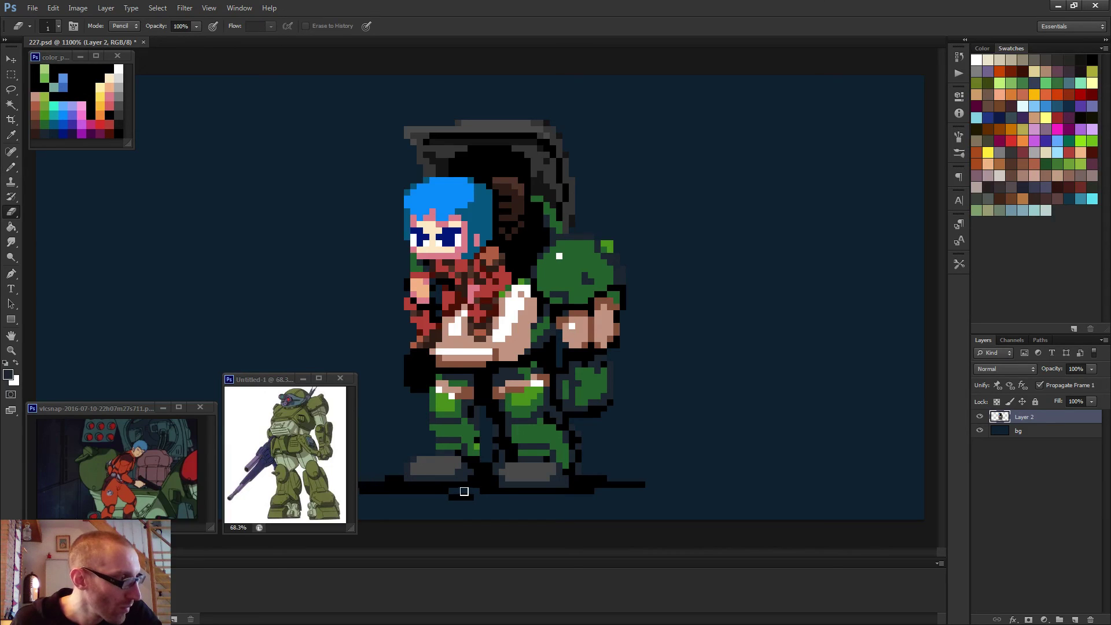
key(b)
- Widen the background gap between the mech's lower legs by erasing outline pixels along the inner edge of the rear shin
scroll(504, 482, up, 3)
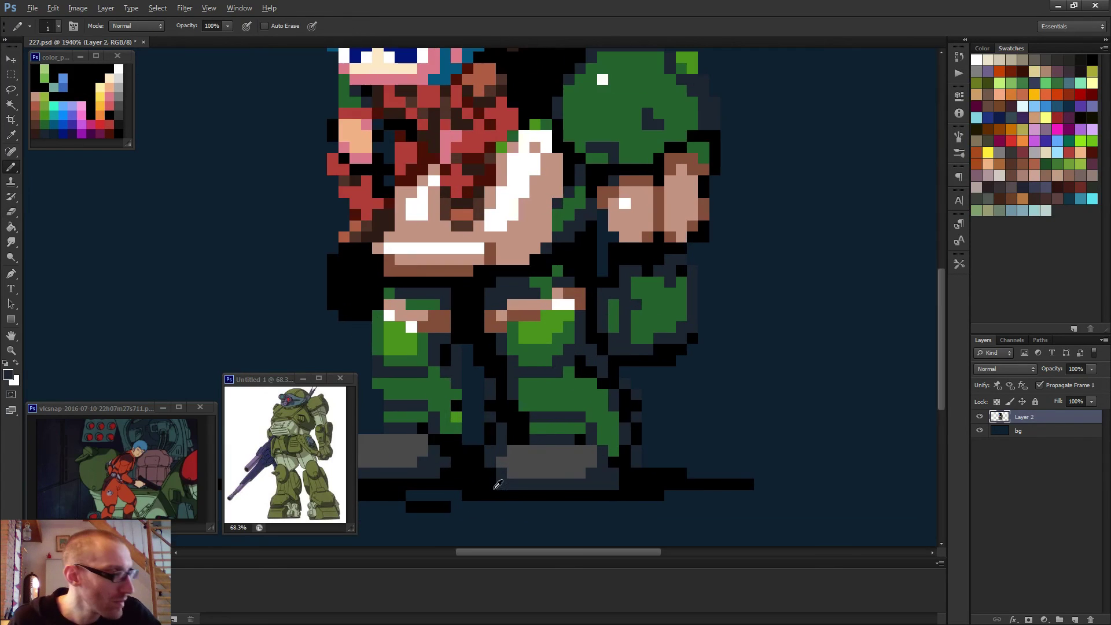
alt+click(493, 472)
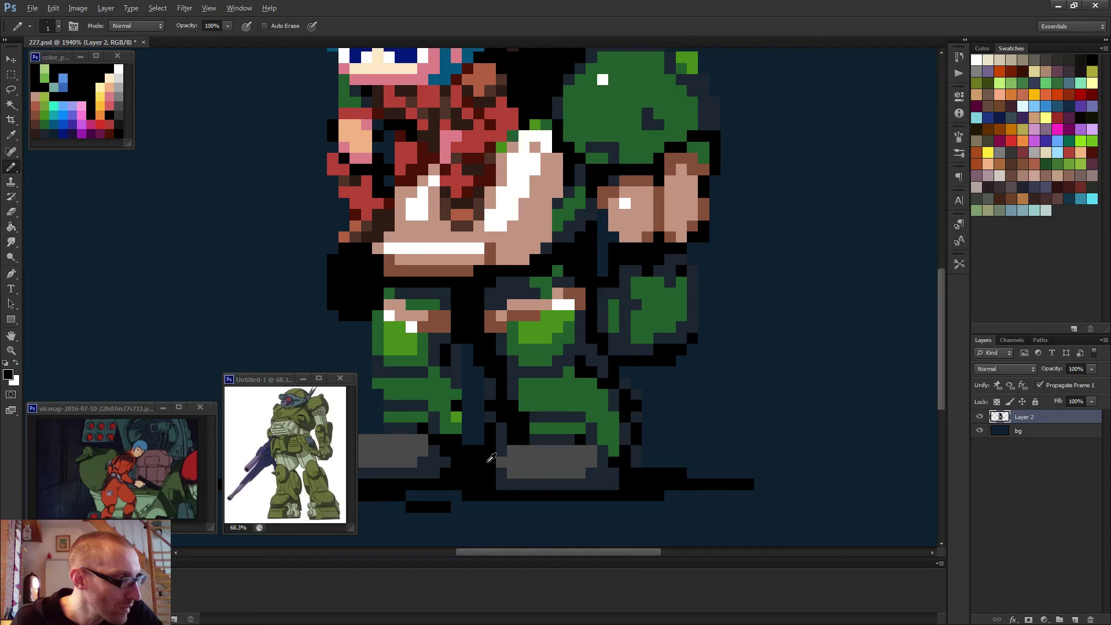
scroll(495, 463, down, 4)
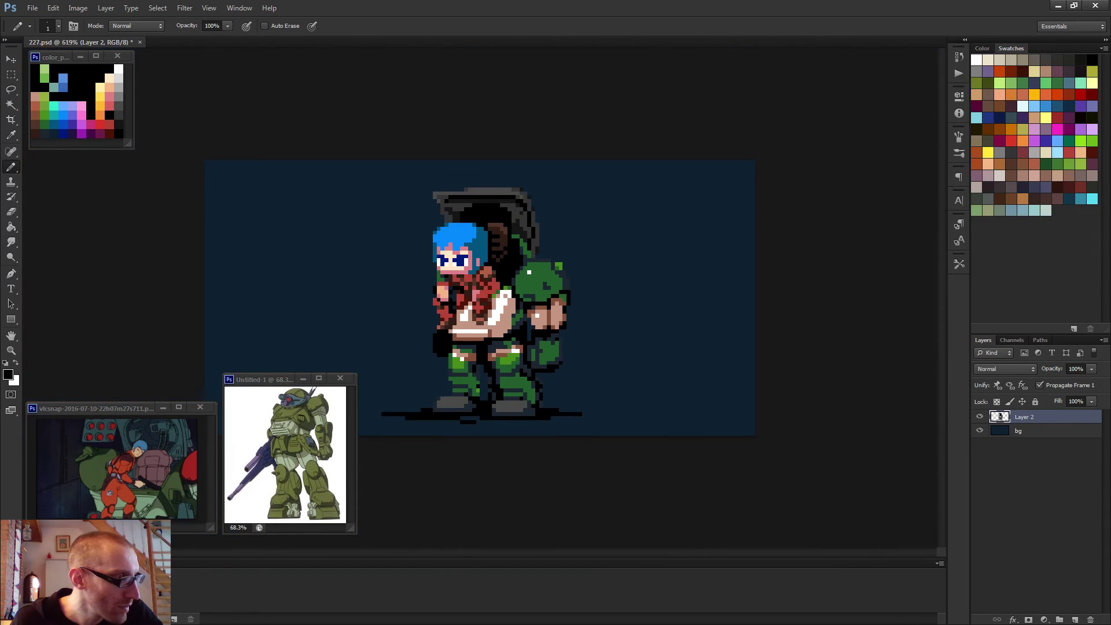
scroll(558, 478, down, 1)
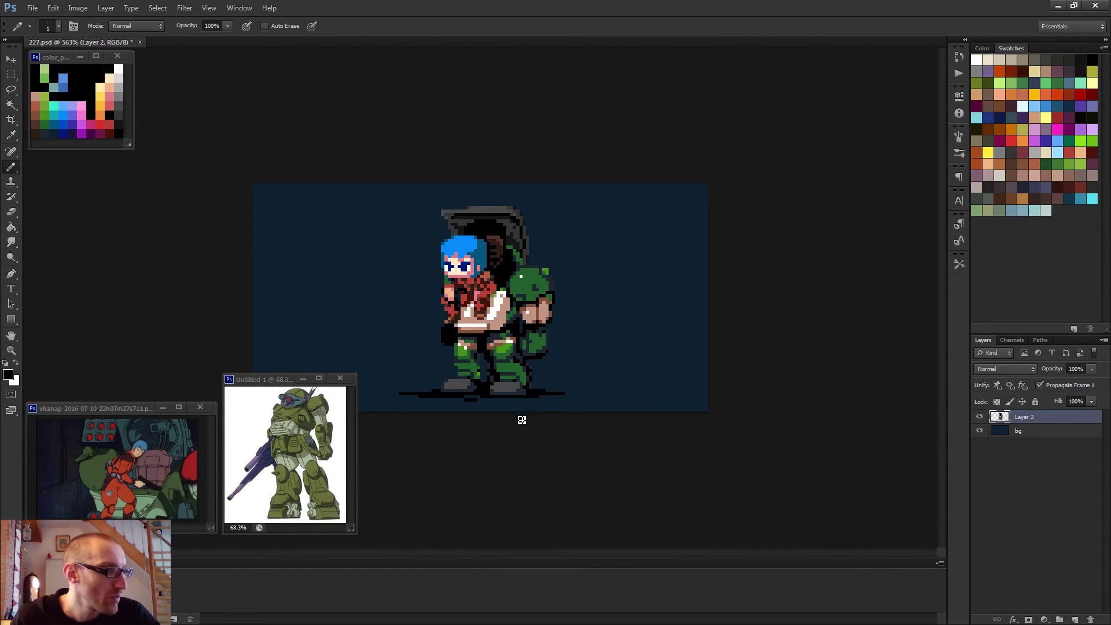
scroll(522, 420, up, 2)
scroll(472, 435, up, 2)
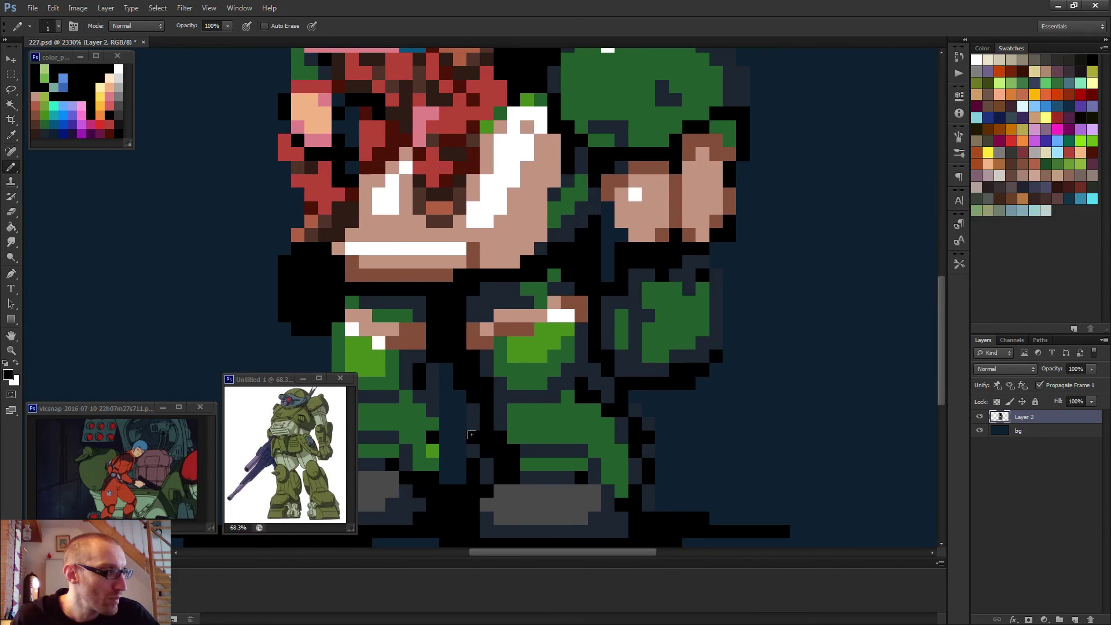
key(alt)
key(e)
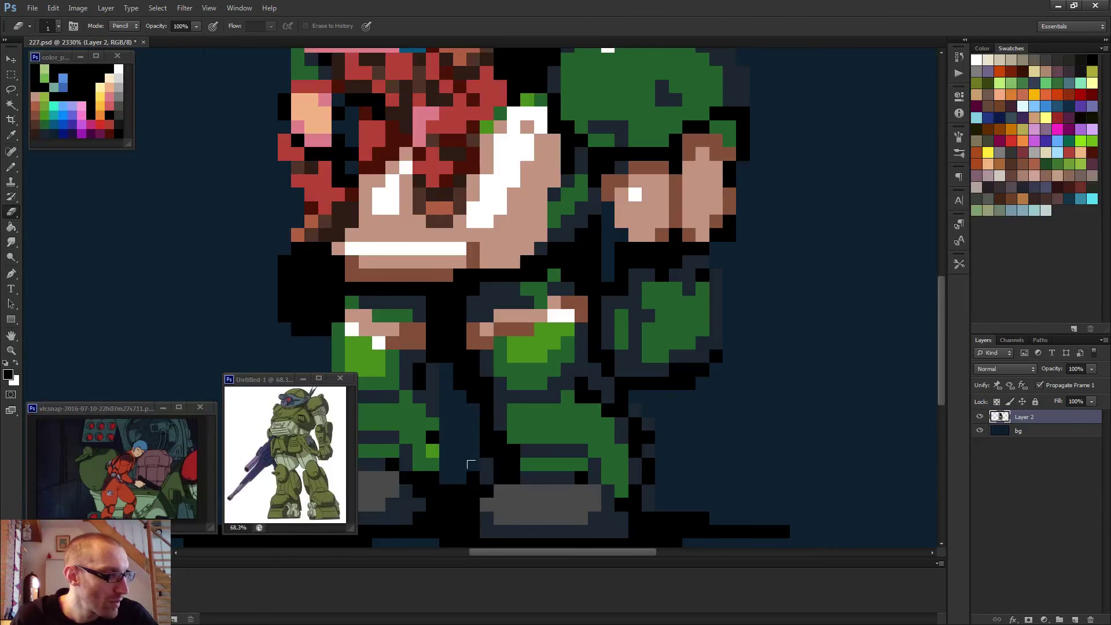
mouse_move(467, 461)
mouse_down()
mouse_move(478, 466)
mouse_move(473, 445)
mouse_up()
scroll(517, 450, down, 4)
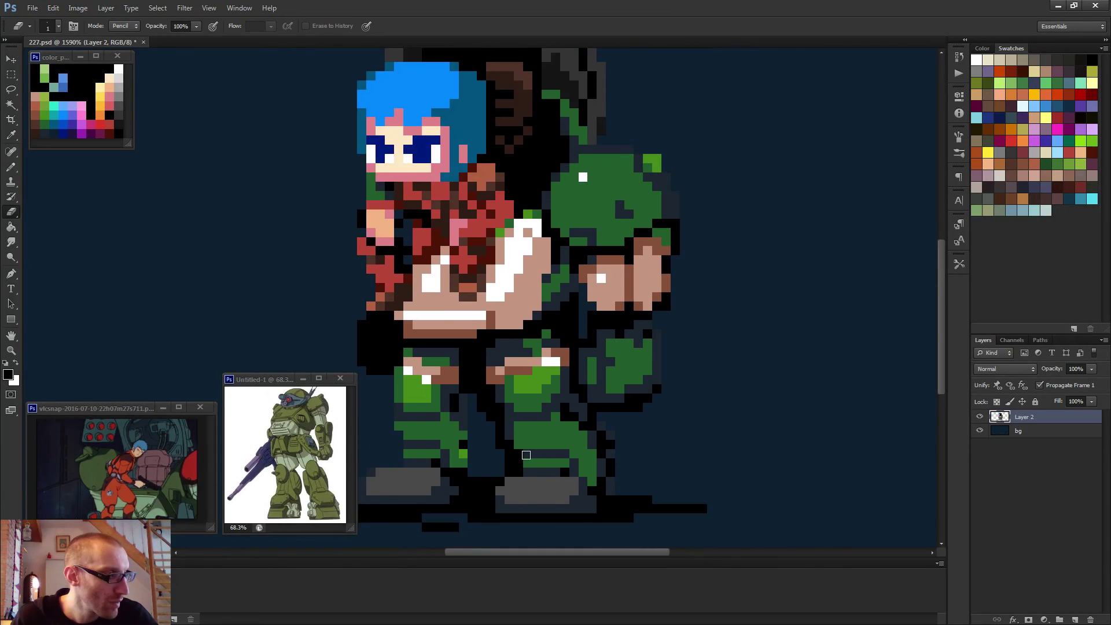
key(b)
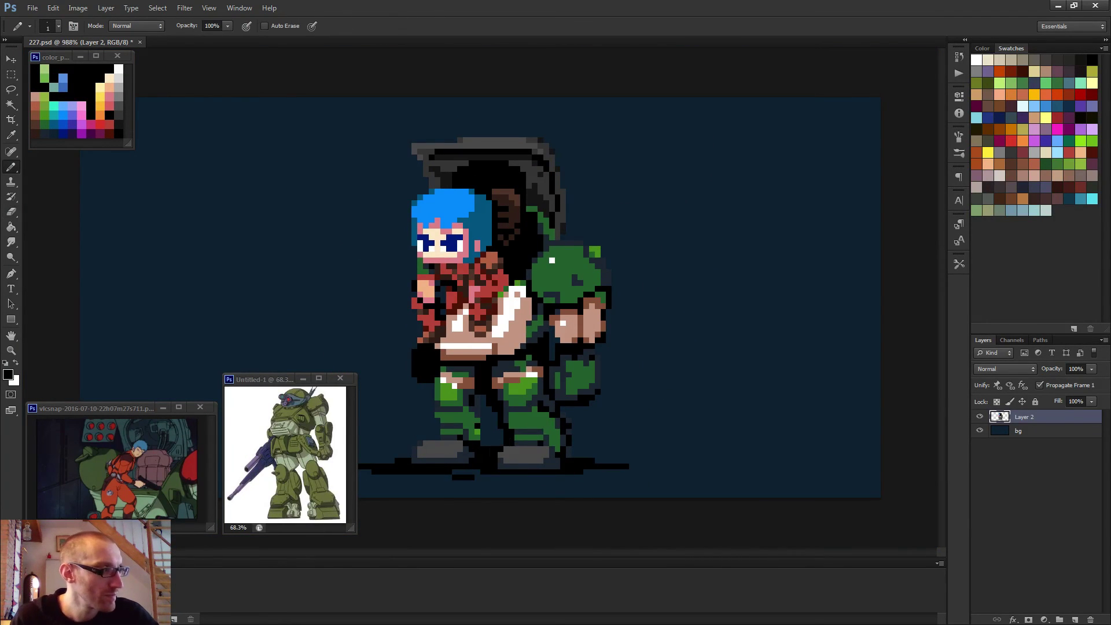
- Add short light green highlight rows along the upper edges of both green shin plates
scroll(486, 421, up, 4)
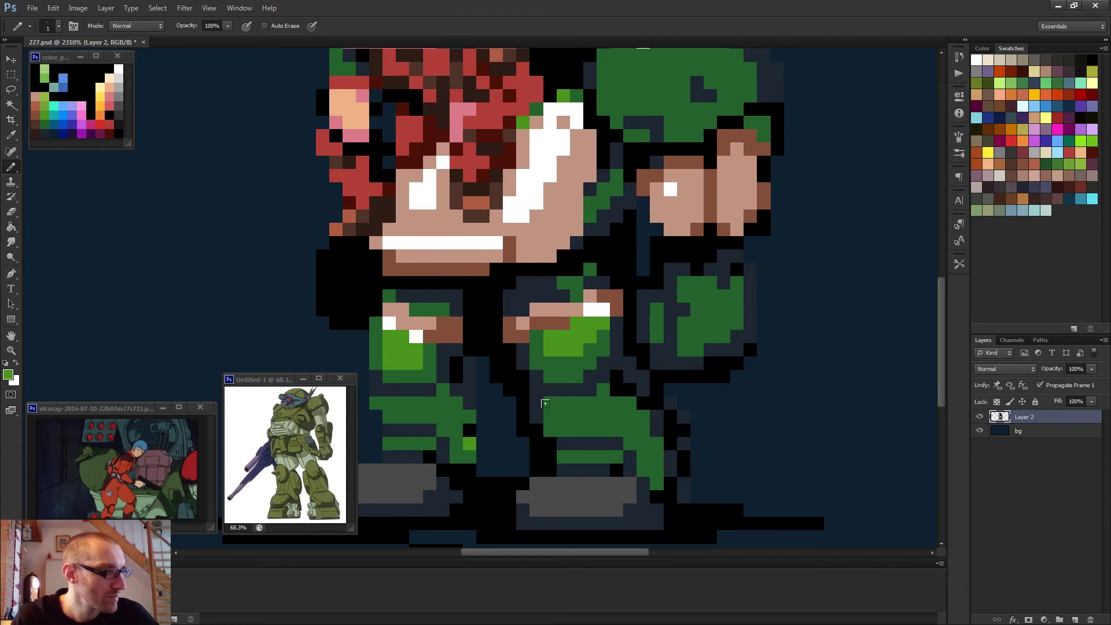
drag(544, 404, 580, 404)
drag(375, 400, 415, 404)
scroll(416, 404, down, 1)
scroll(447, 432, down, 6)
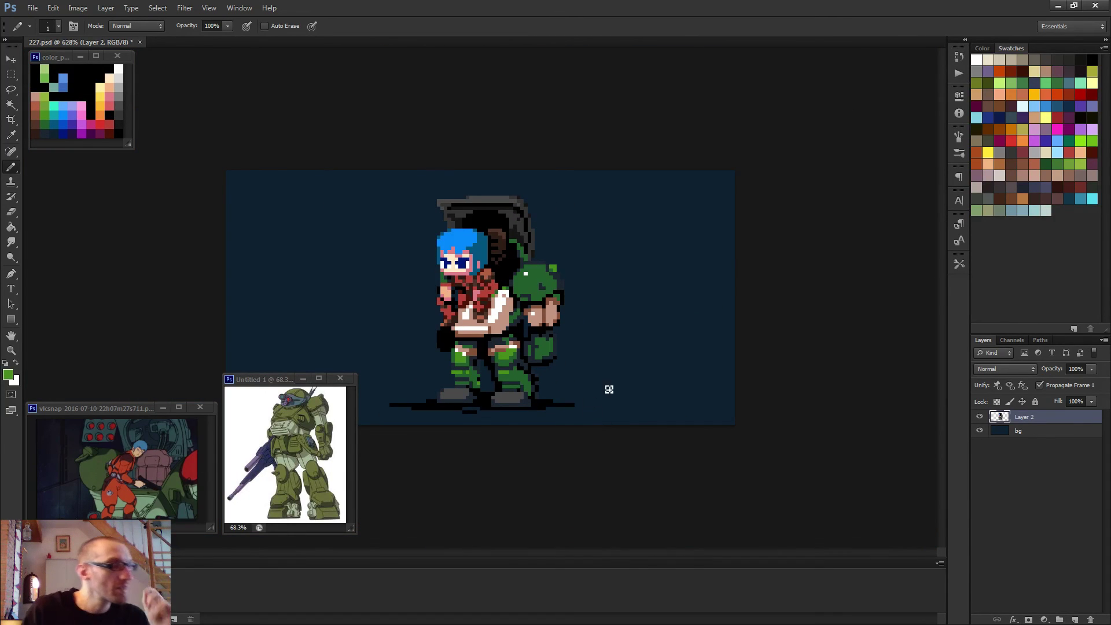
key(v)
scroll(524, 352, up, 8)
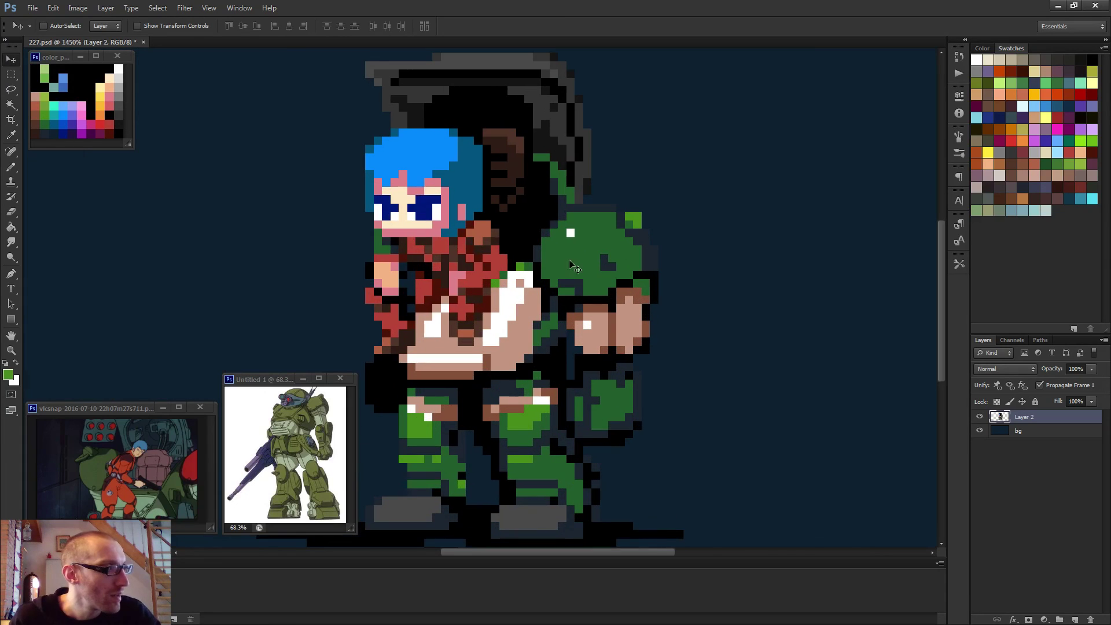
key(b)
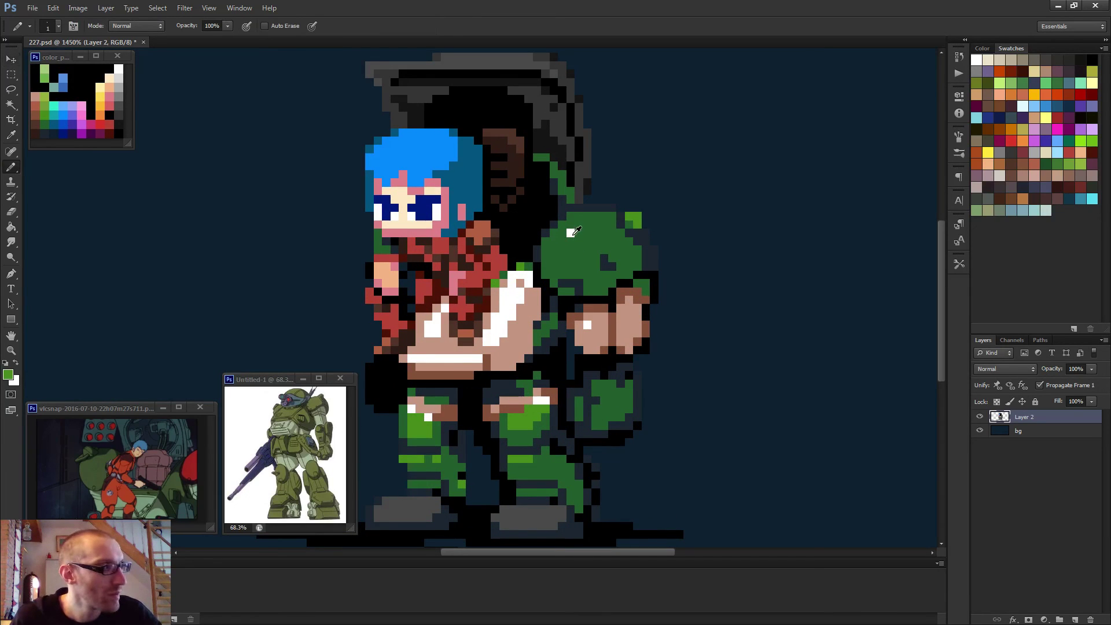
alt+click(570, 233)
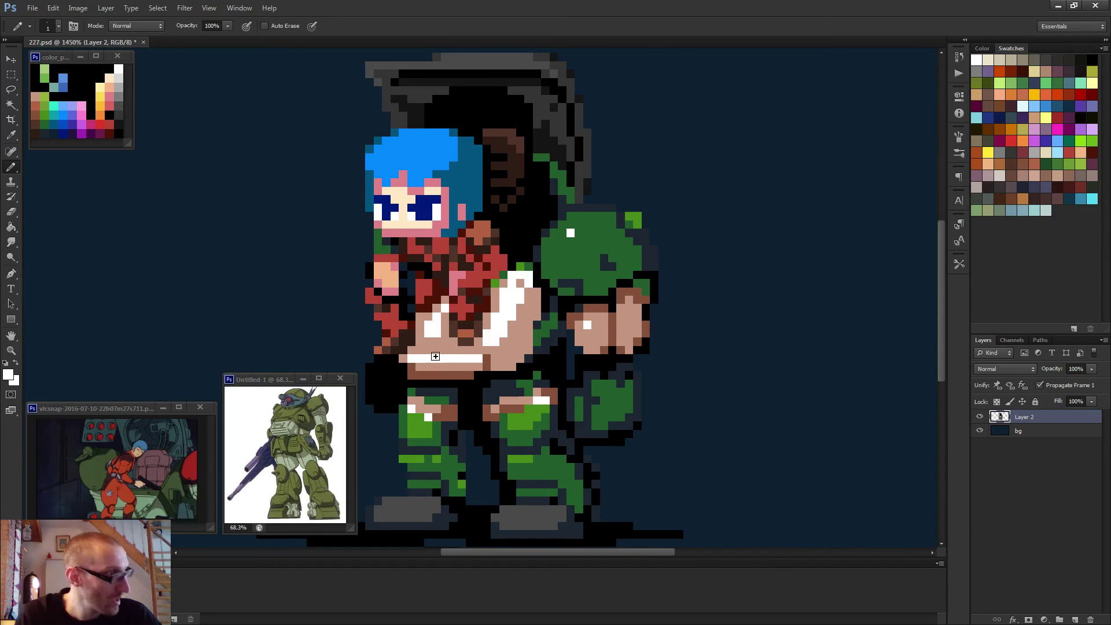
scroll(437, 362, down, 2)
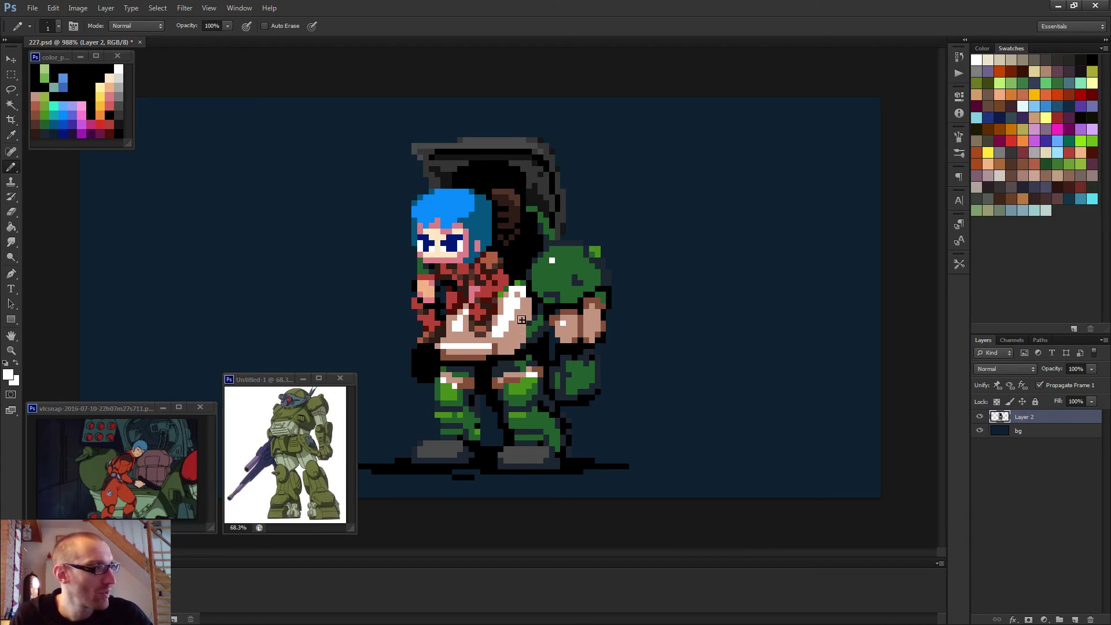
scroll(521, 324, down, 2)
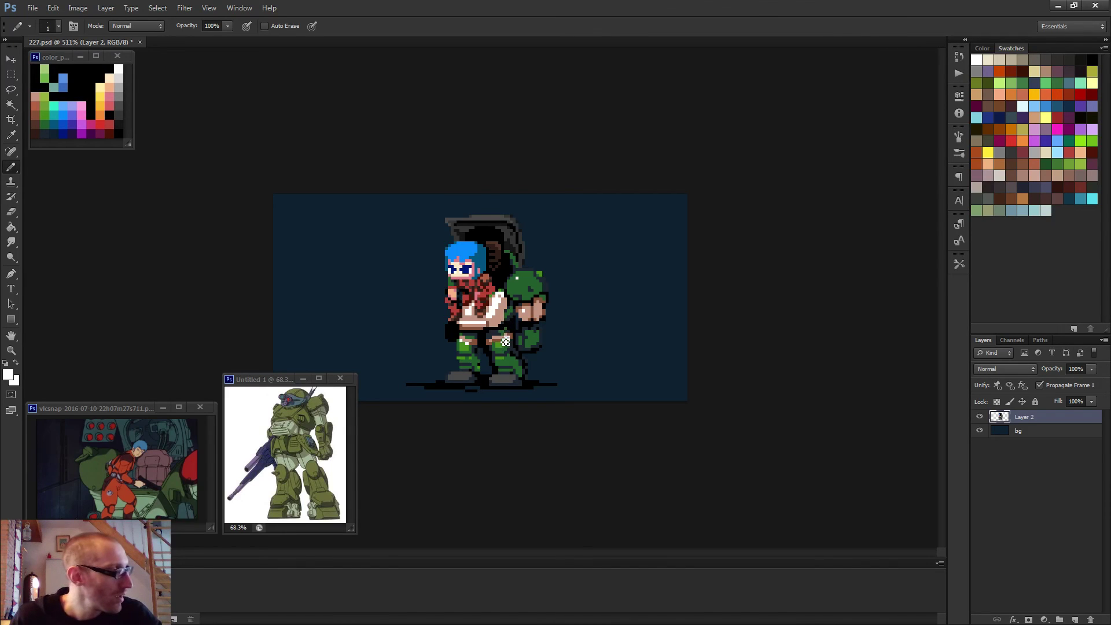
- Rework the pilot's neck below the blue hair with dark red shading, a pink skin pixel beside the jaw and suit red beneath it
scroll(506, 341, up, 5)
alt+click(485, 231)
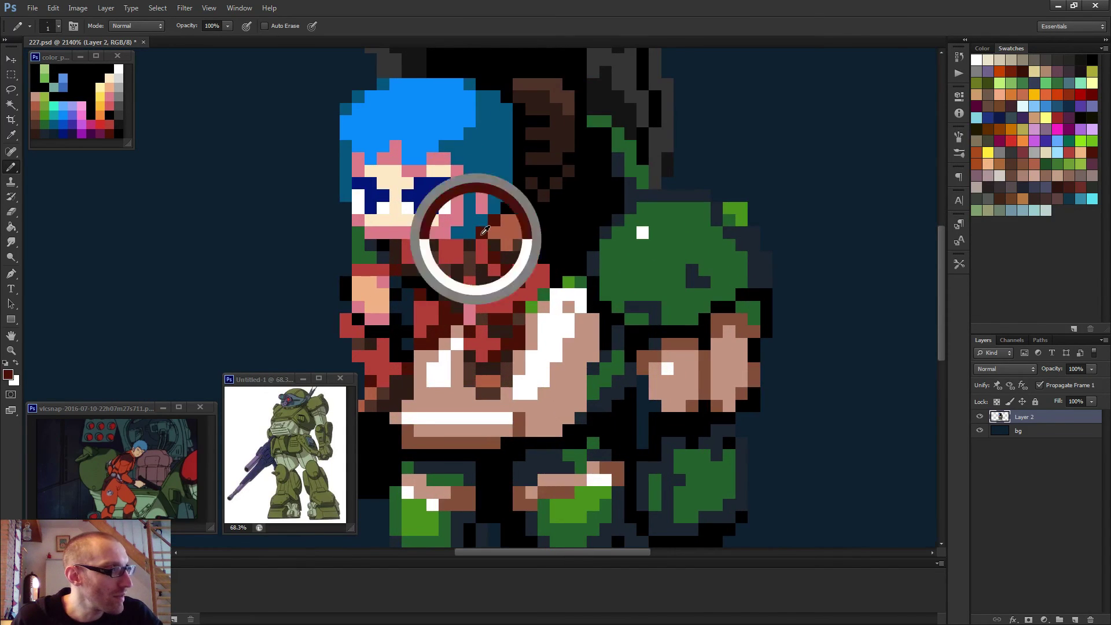
mouse_move(485, 230)
mouse_down()
mouse_move(456, 229)
mouse_move(482, 237)
mouse_up()
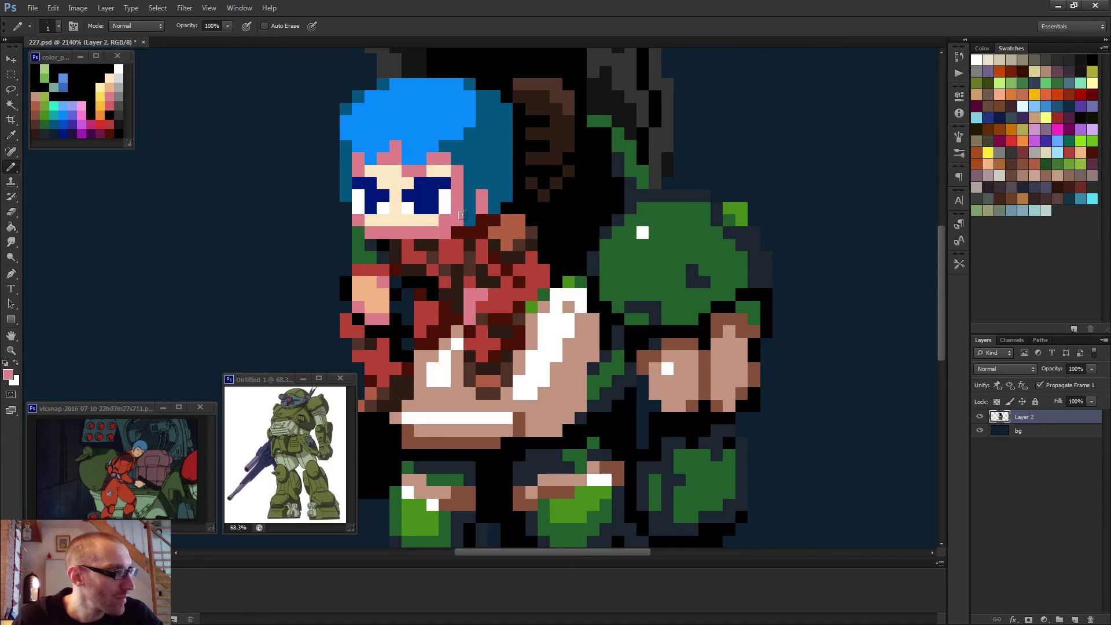
alt+click(465, 217)
alt+click(458, 246)
scroll(493, 237, down, 2)
scroll(492, 238, down, 3)
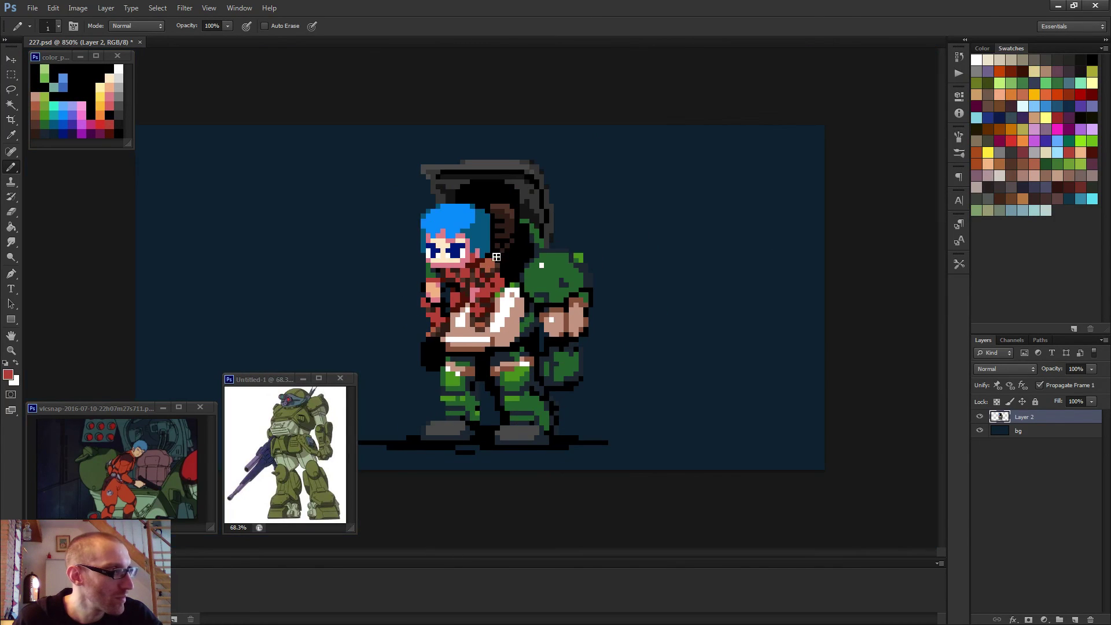
scroll(396, 215, up, 3)
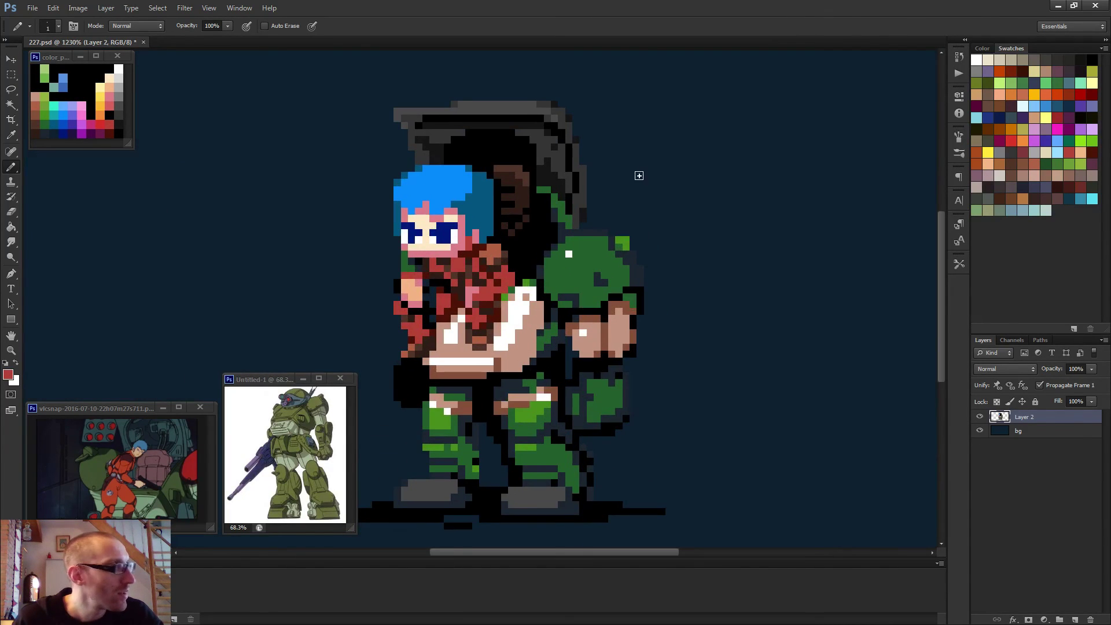
- Try a vertical strip in the hatch's gray on the dark blue side of the pilot's hair
alt+click(518, 109)
drag(487, 202, 488, 210)
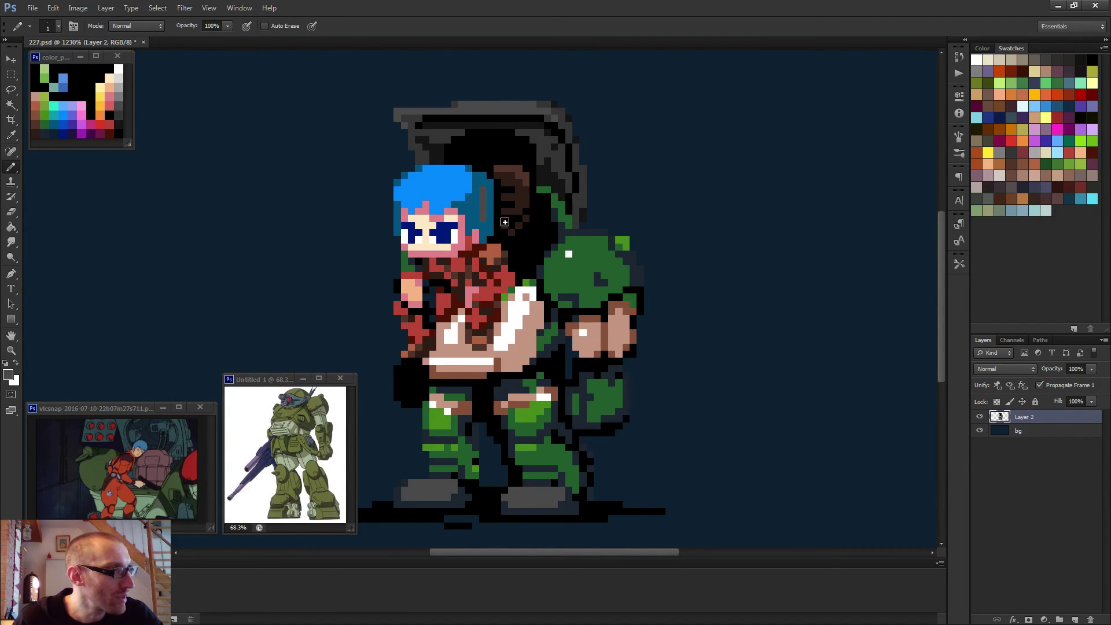
scroll(588, 367, down, 3)
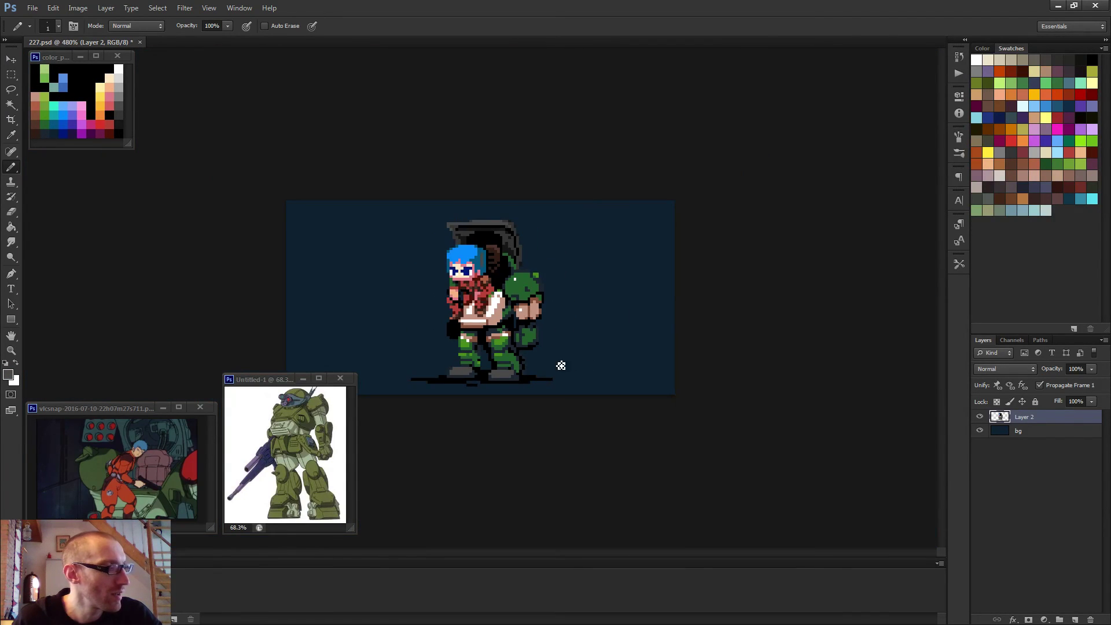
- Repaint the gray strip in the hair dark blue and draw a vertical gray strip along the hair's back edge instead
scroll(505, 317, up, 2)
scroll(493, 278, up, 2)
alt+click(460, 187)
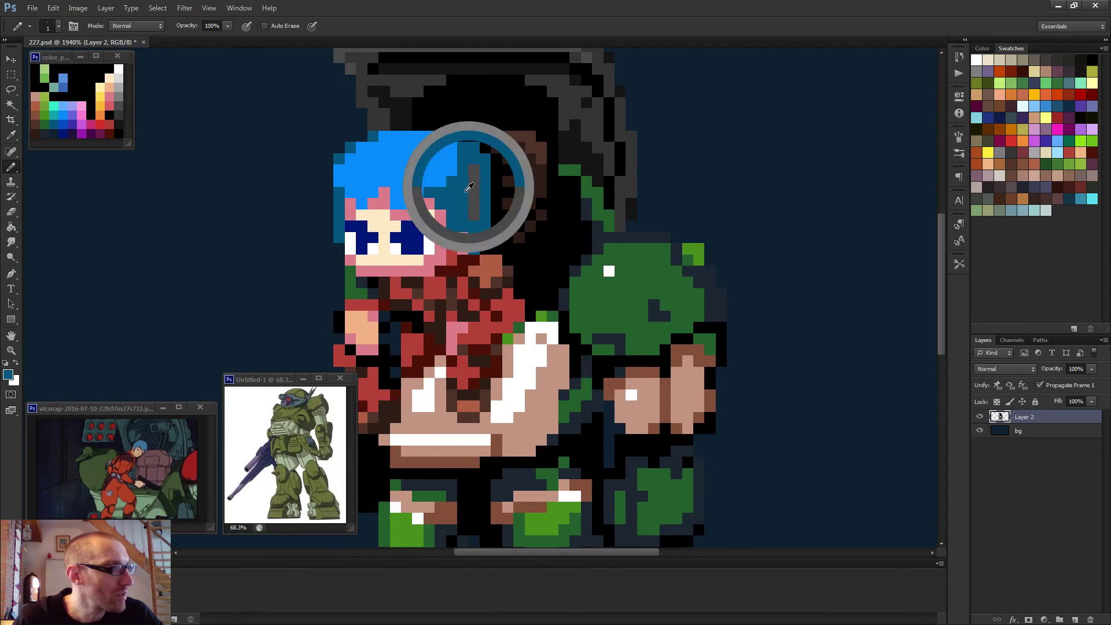
drag(484, 199, 518, 315)
alt+click(566, 147)
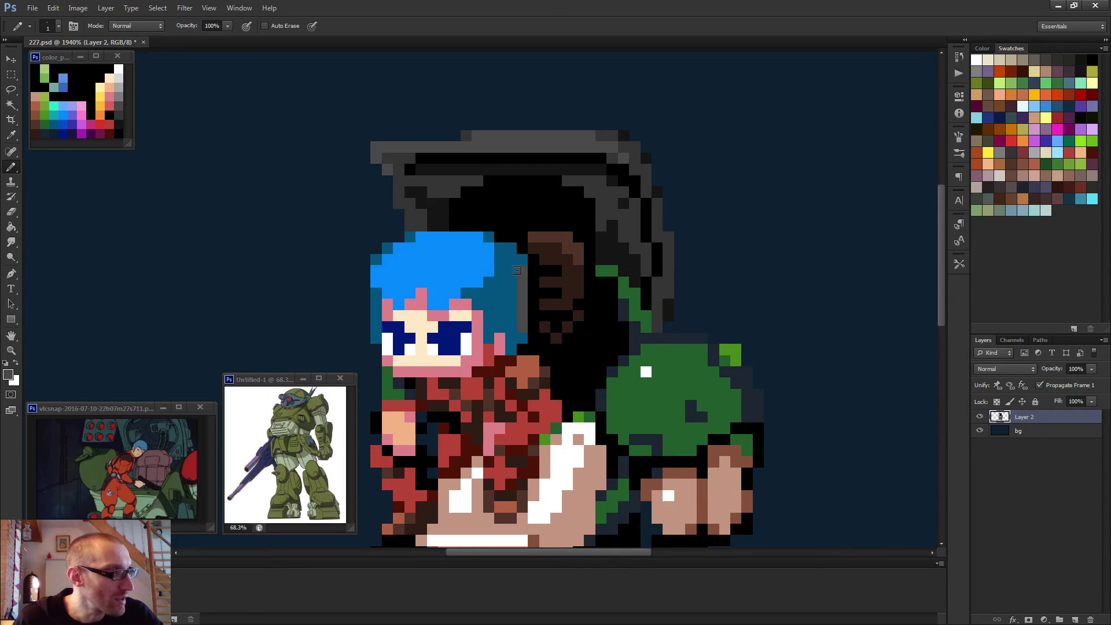
scroll(505, 255, down, 4)
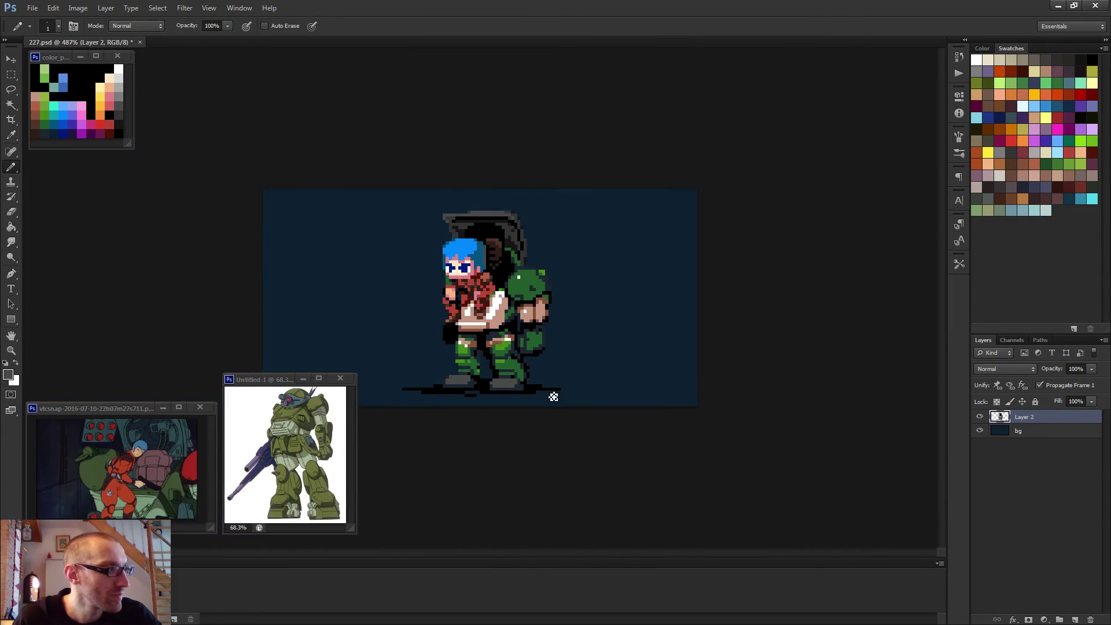
- Paint scattered turquoise highlight pixels across the bright blue front and top of the pilot's hair
scroll(553, 396, down, 1)
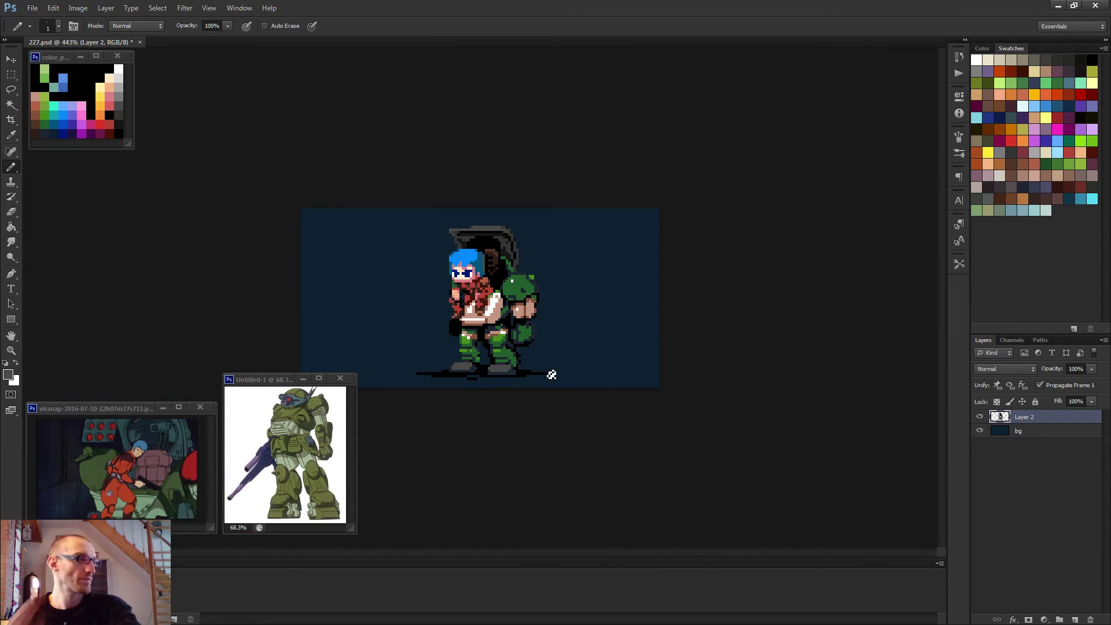
scroll(492, 292, up, 3)
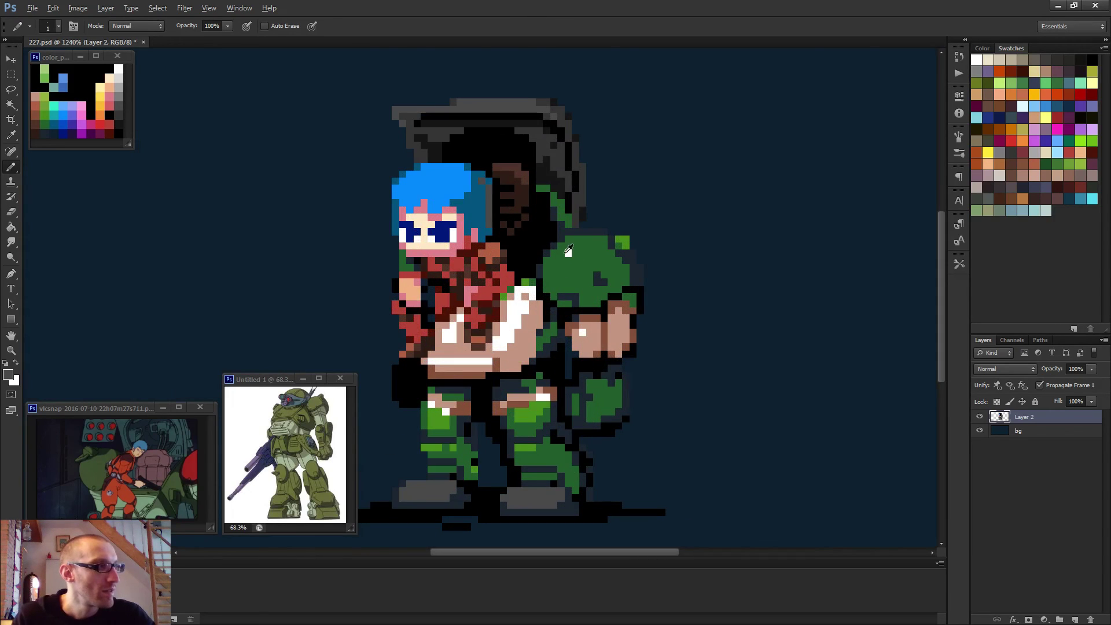
click(568, 253)
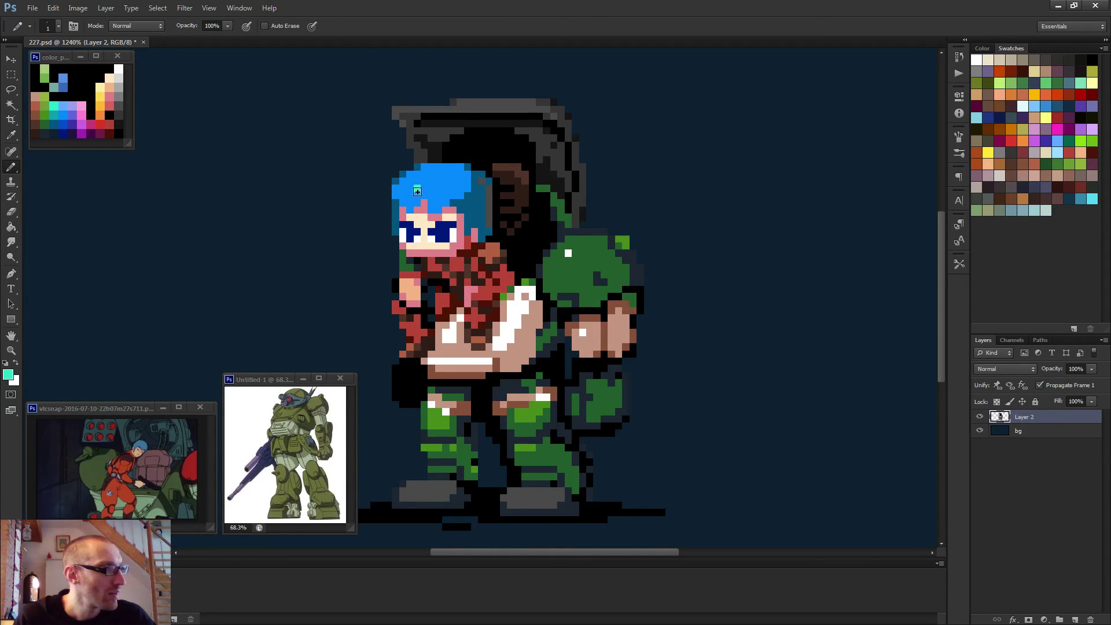
scroll(442, 206, down, 1)
scroll(457, 223, up, 2)
click(419, 197)
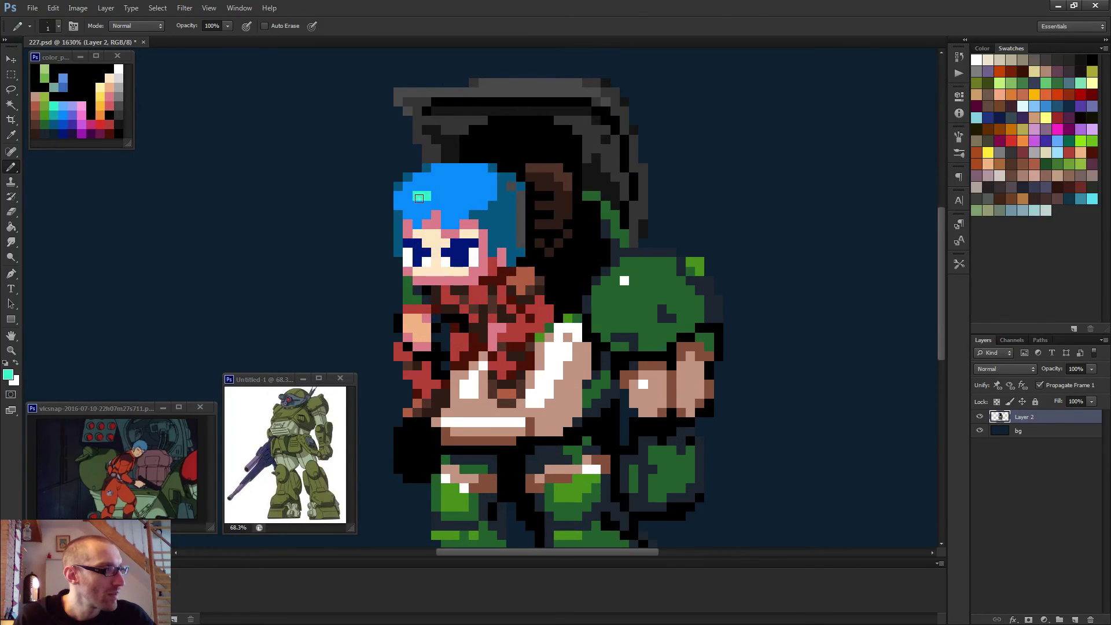
click(417, 205)
click(409, 189)
click(447, 197)
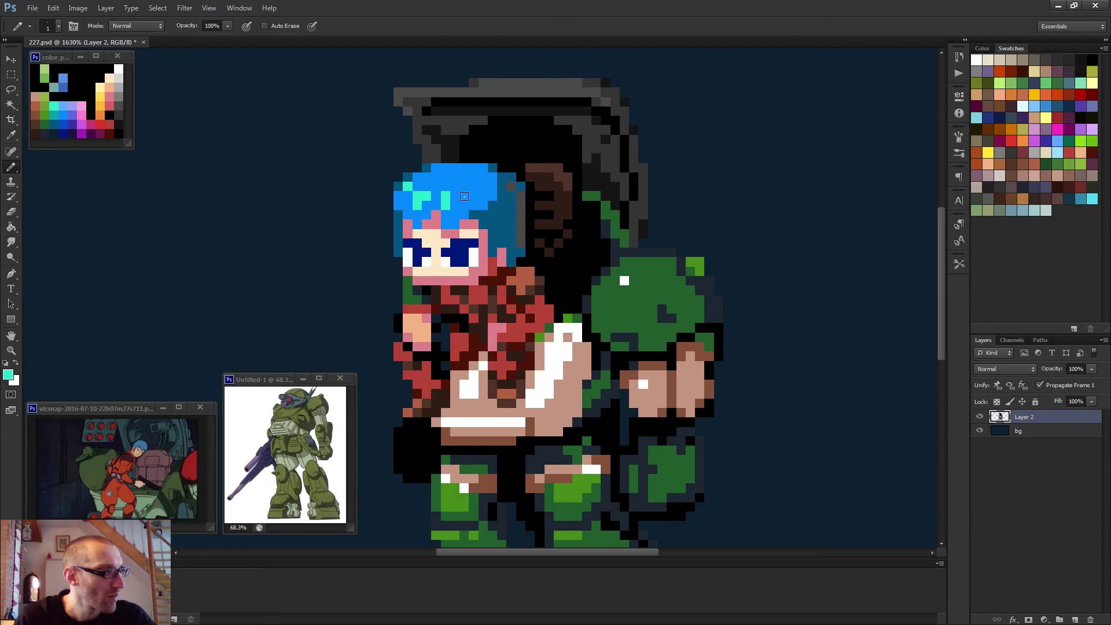
click(465, 205)
click(464, 196)
click(475, 196)
click(484, 188)
scroll(498, 209, down, 2)
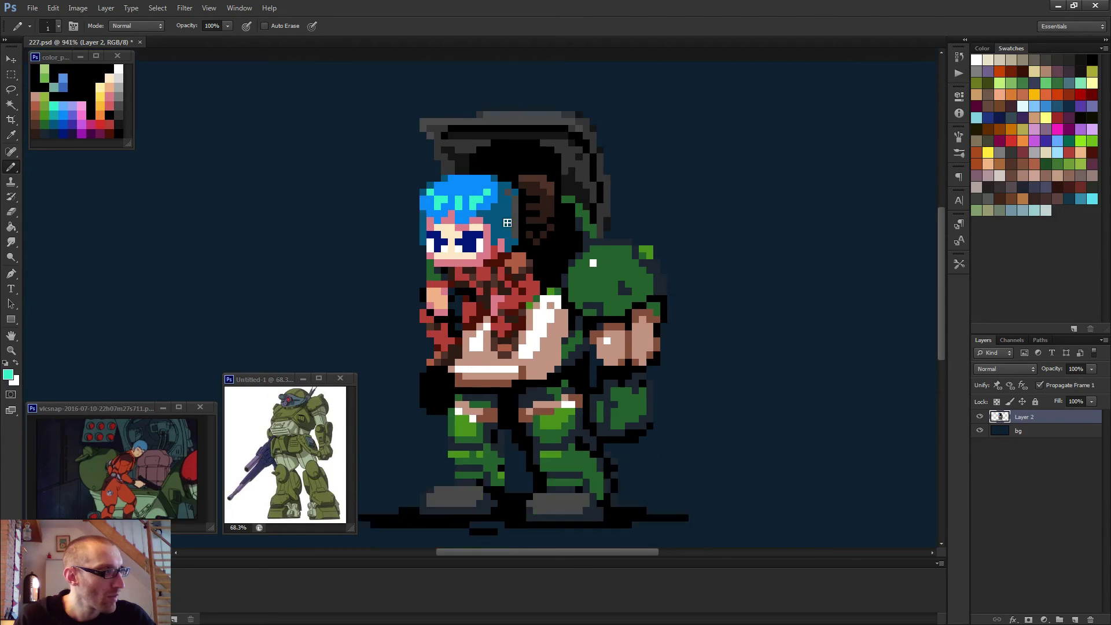
scroll(507, 223, down, 3)
scroll(482, 297, up, 3)
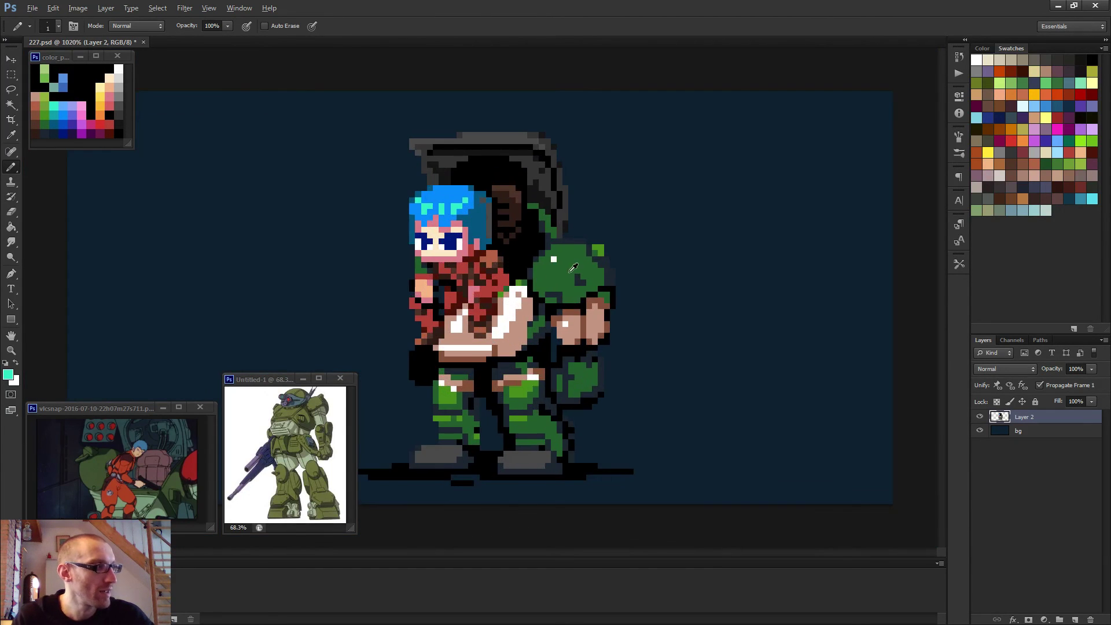
- Add a single white shine pixel to the turquoise highlights at the front of the pilot's hair
alt+click(554, 260)
click(426, 206)
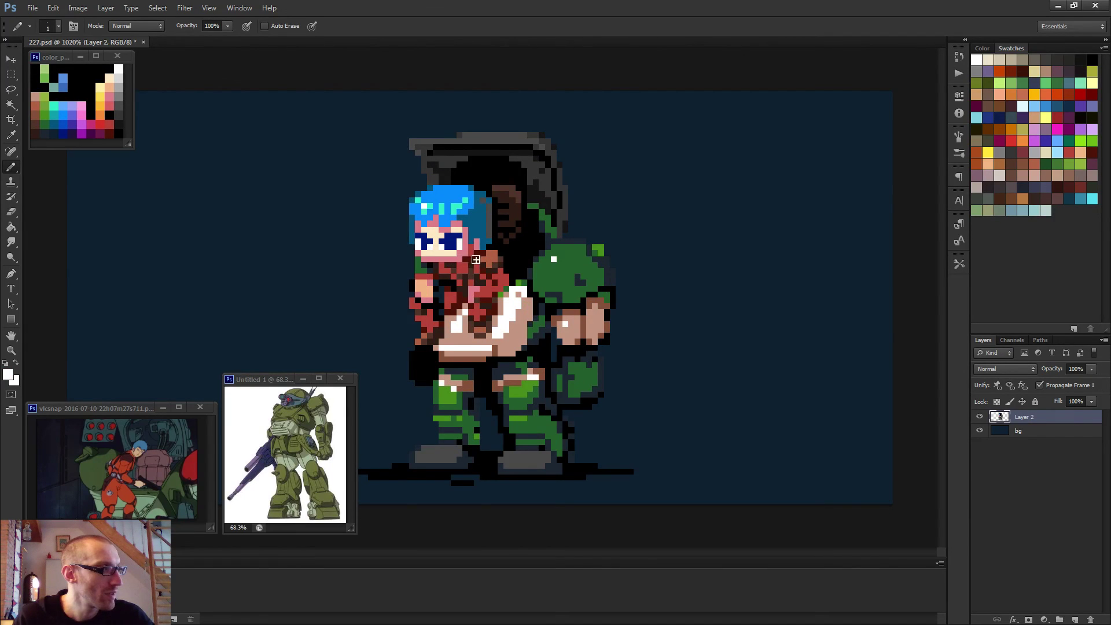
scroll(476, 260, down, 3)
scroll(632, 233, down, 1)
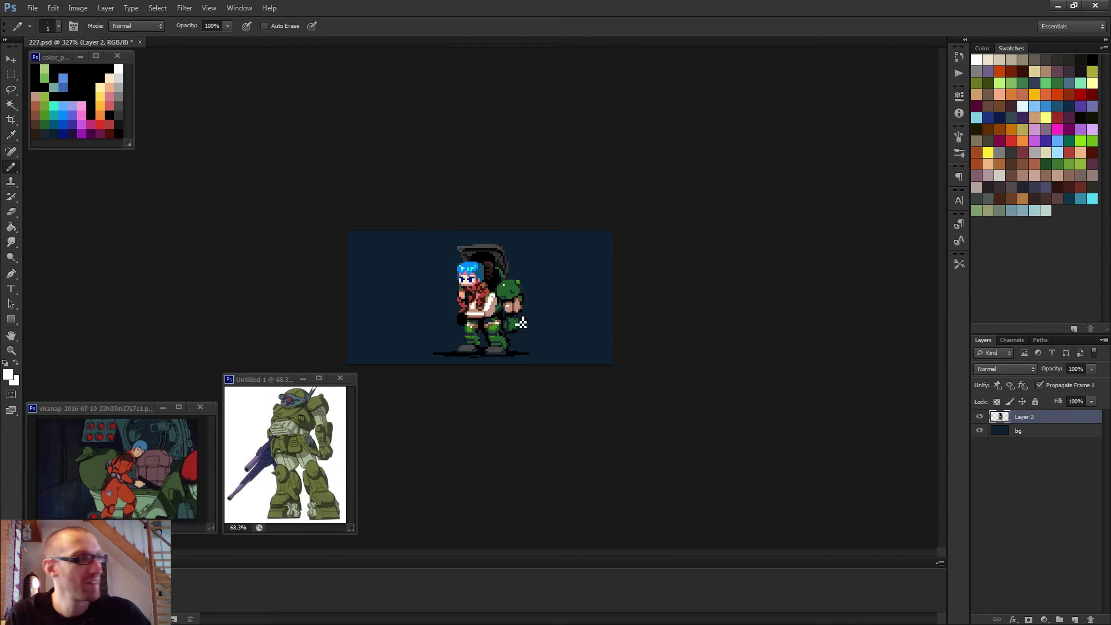
scroll(533, 297, up, 2)
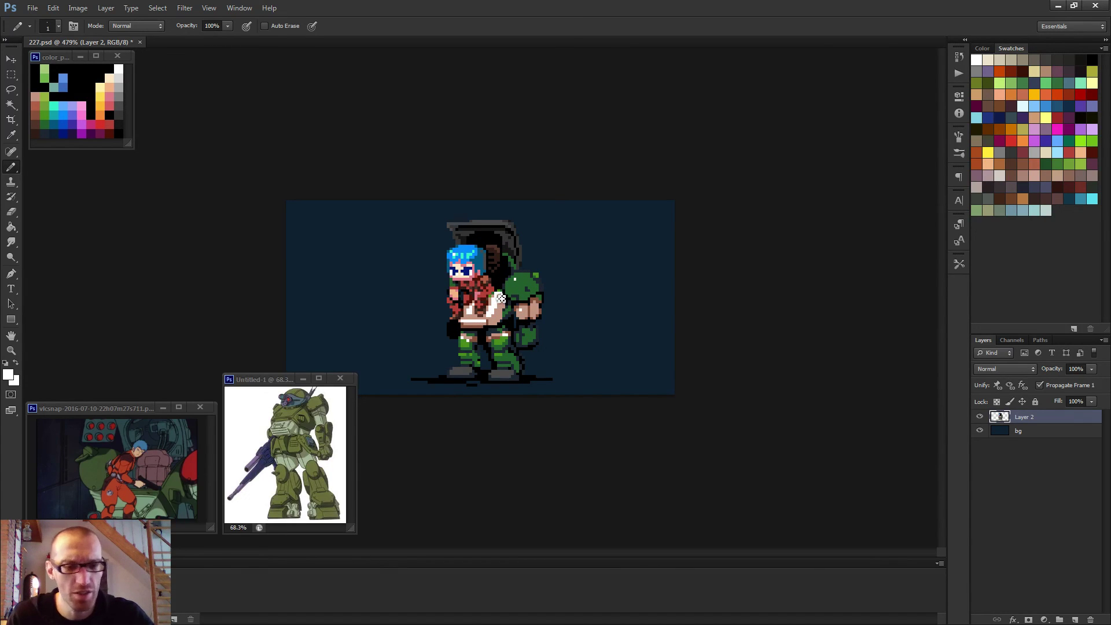
scroll(490, 286, up, 3)
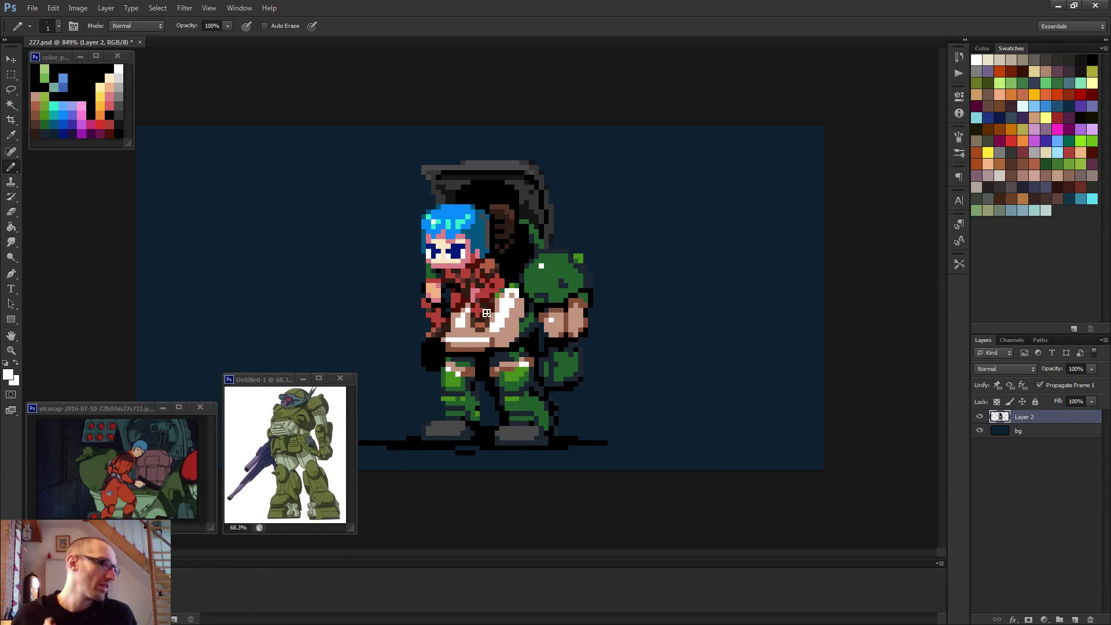
- Draw a gray rim highlight along the outer back edge of the mech's green shoulder
scroll(544, 264, up, 3)
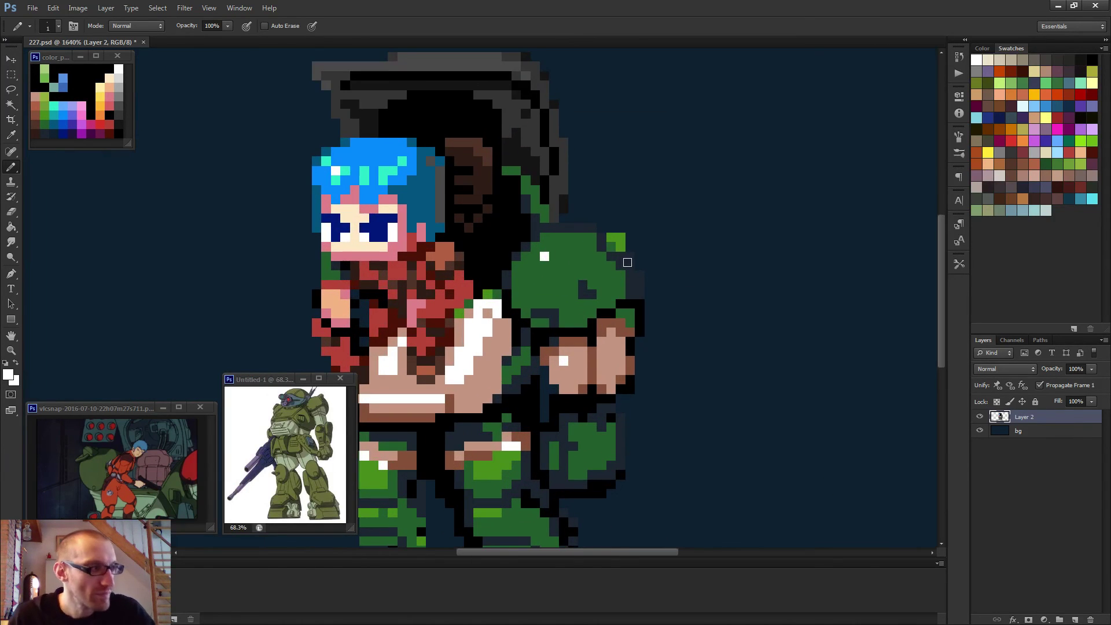
alt+click(618, 250)
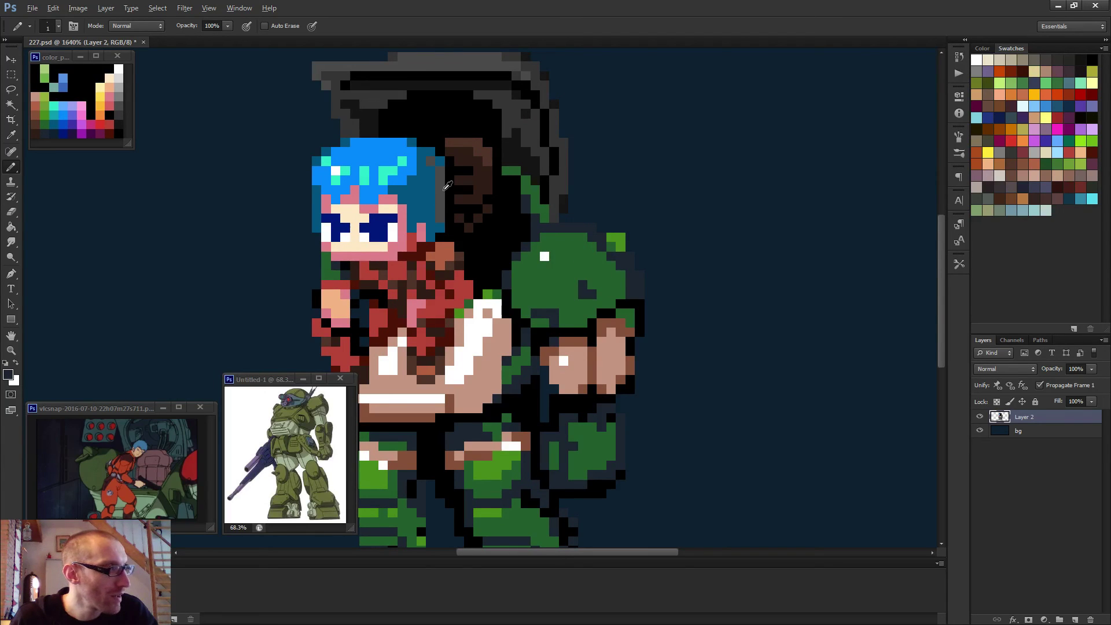
drag(639, 275, 640, 293)
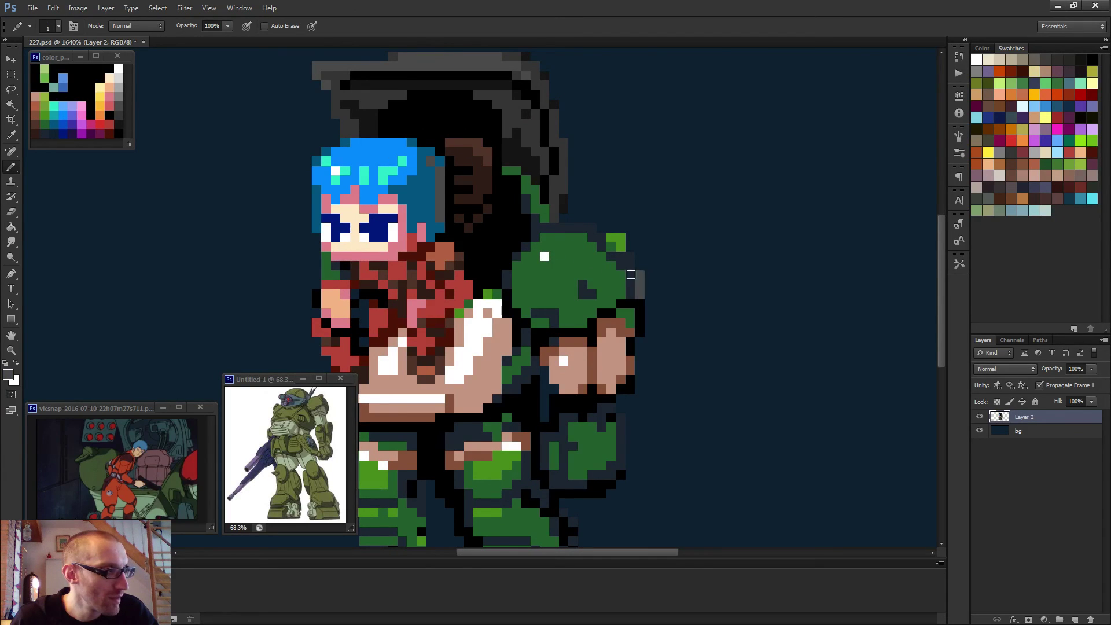
click(631, 260)
click(629, 257)
alt+click(629, 275)
click(630, 266)
alt+click(642, 279)
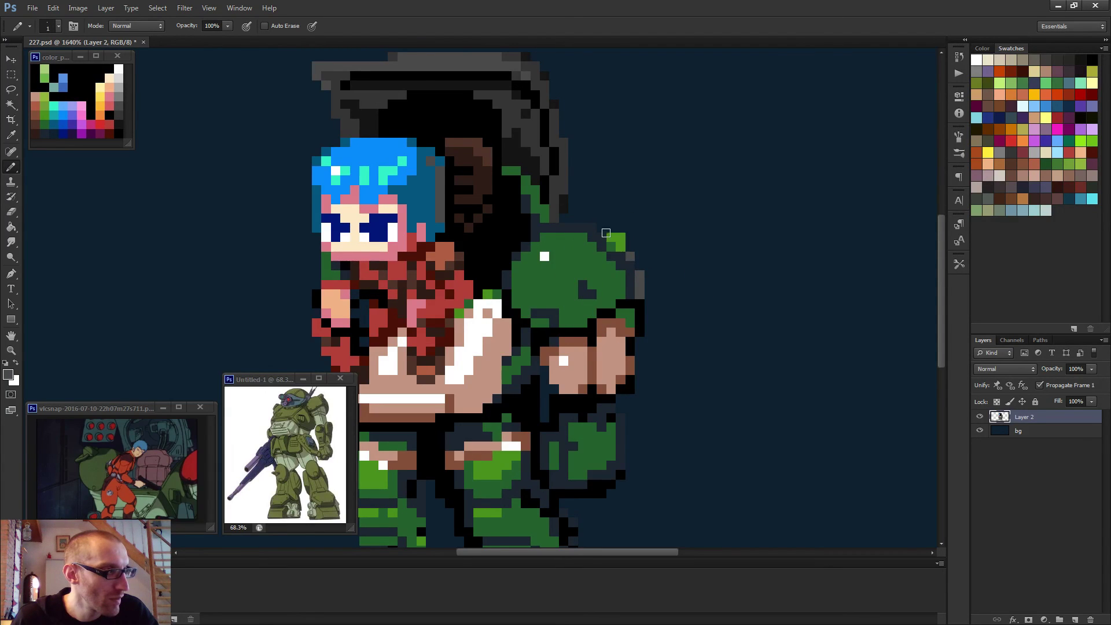
scroll(643, 272, down, 5)
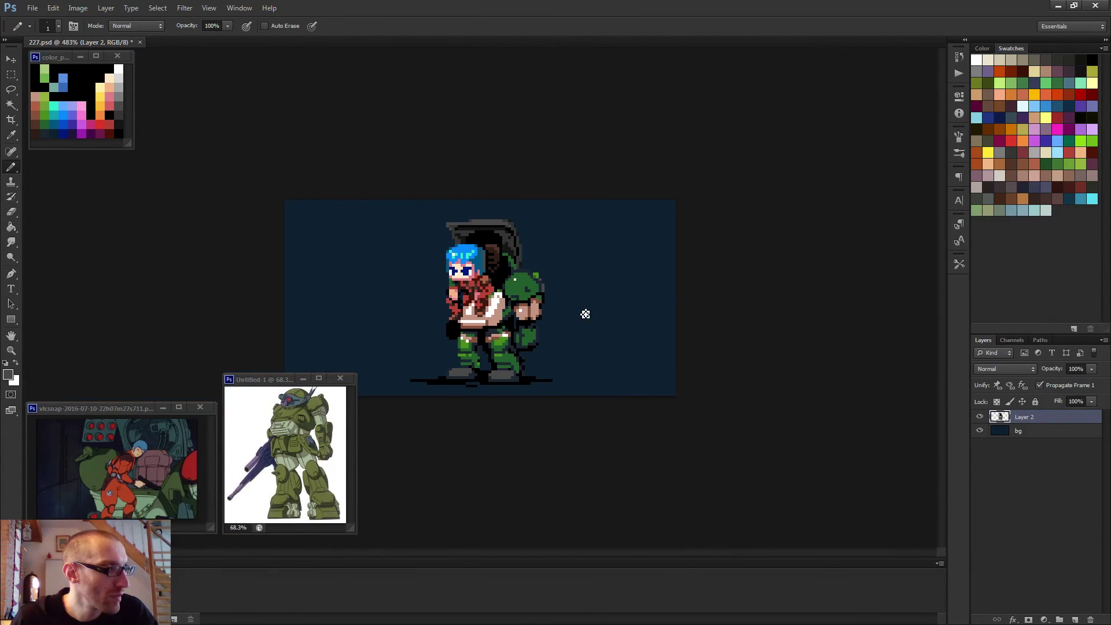
scroll(576, 309, up, 3)
scroll(569, 305, up, 2)
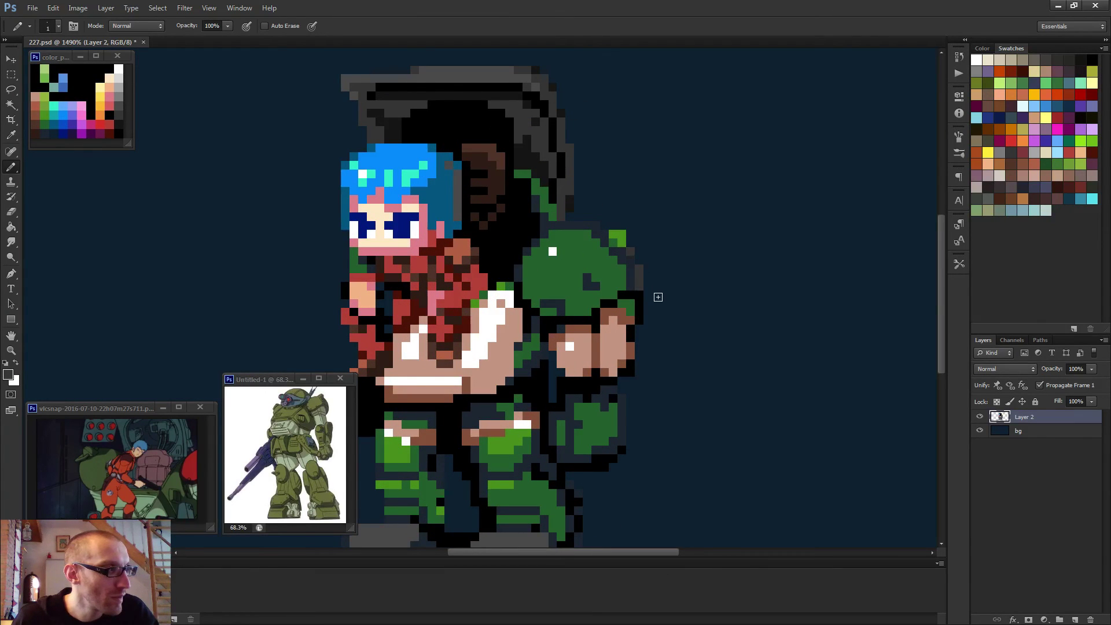
scroll(607, 310, down, 2)
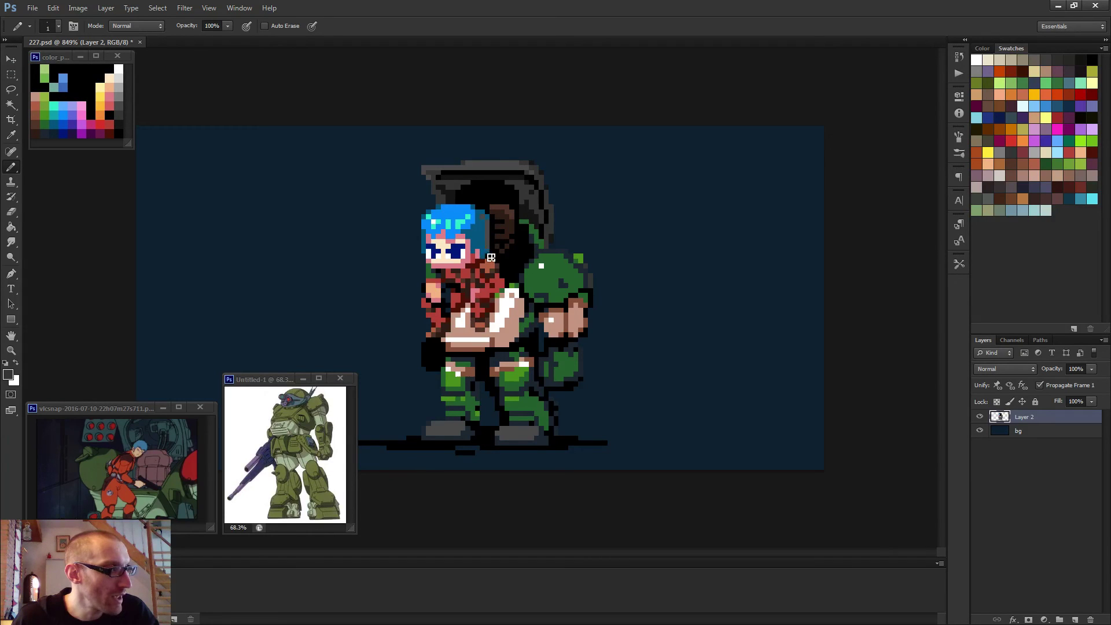
scroll(545, 326, up, 2)
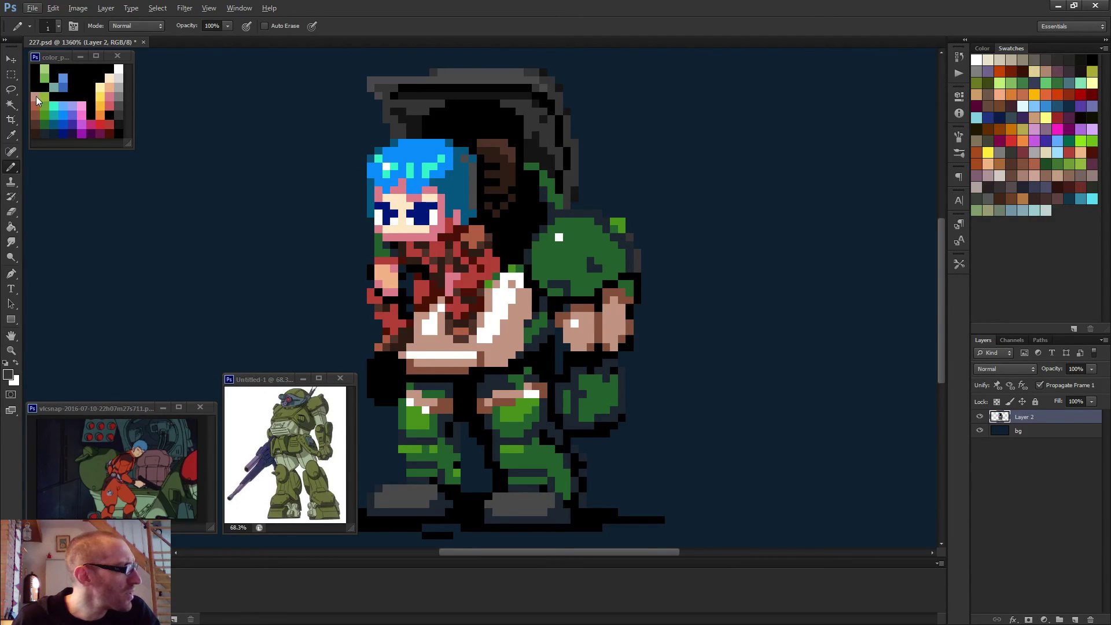
- Shade the lower back edge of the mech's white torso with light gray from the color palette image
alt+click(117, 90)
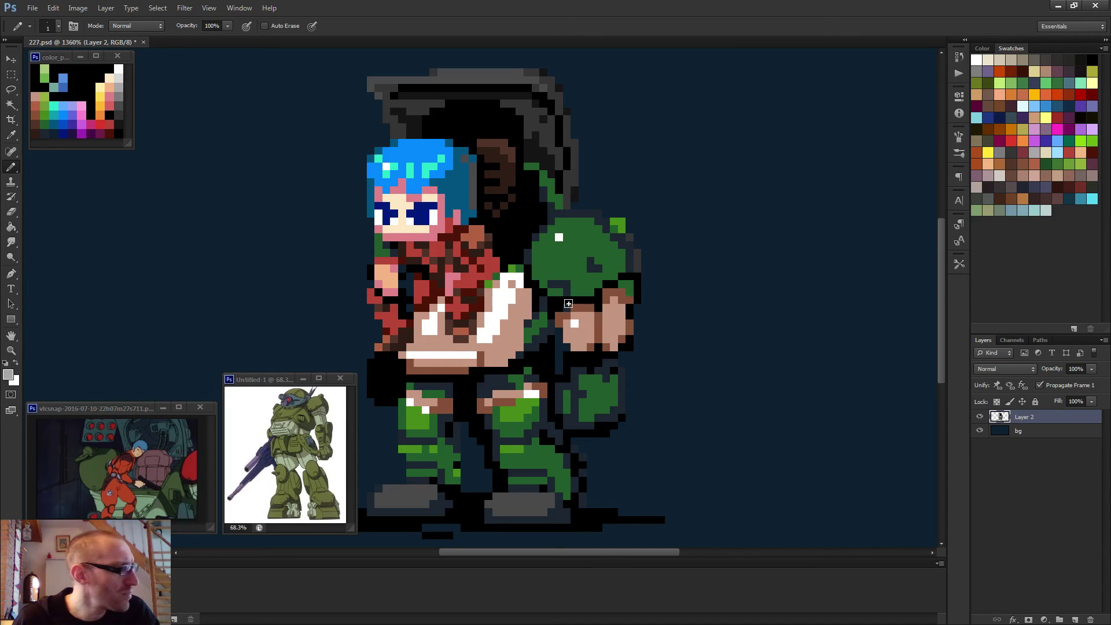
mouse_move(513, 332)
mouse_down()
mouse_move(511, 353)
mouse_move(527, 313)
mouse_move(507, 353)
mouse_up()
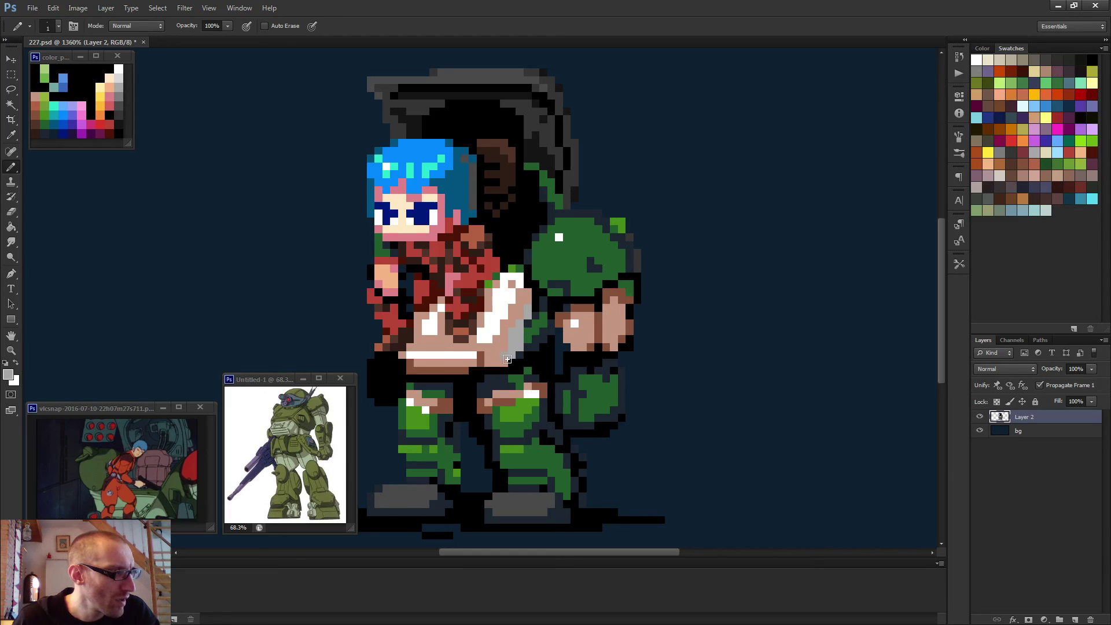
scroll(496, 364, down, 5)
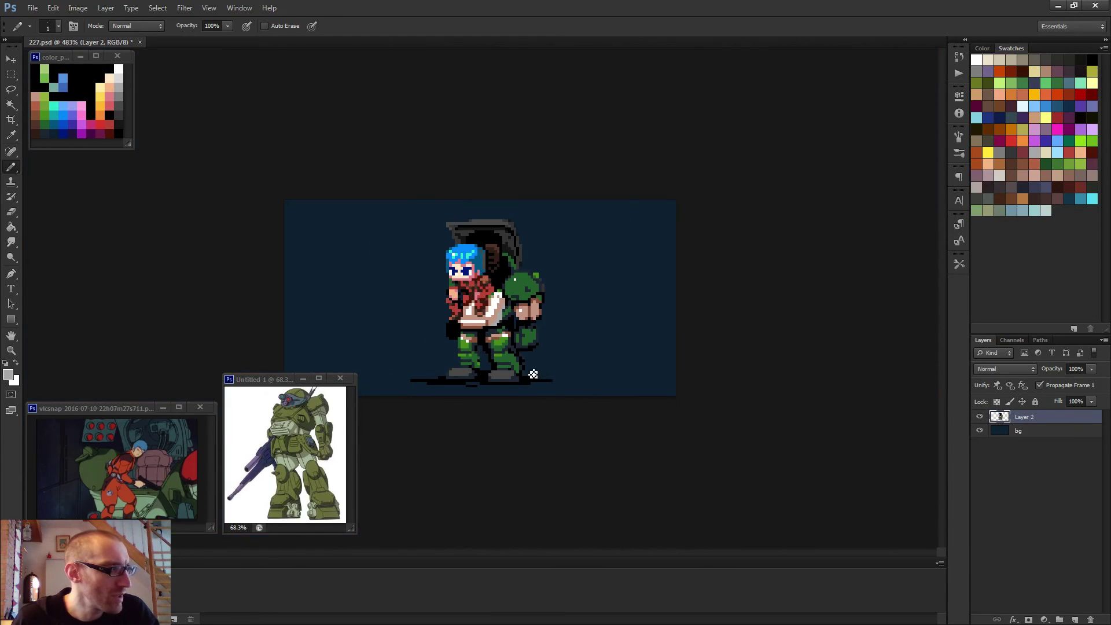
scroll(521, 376, up, 5)
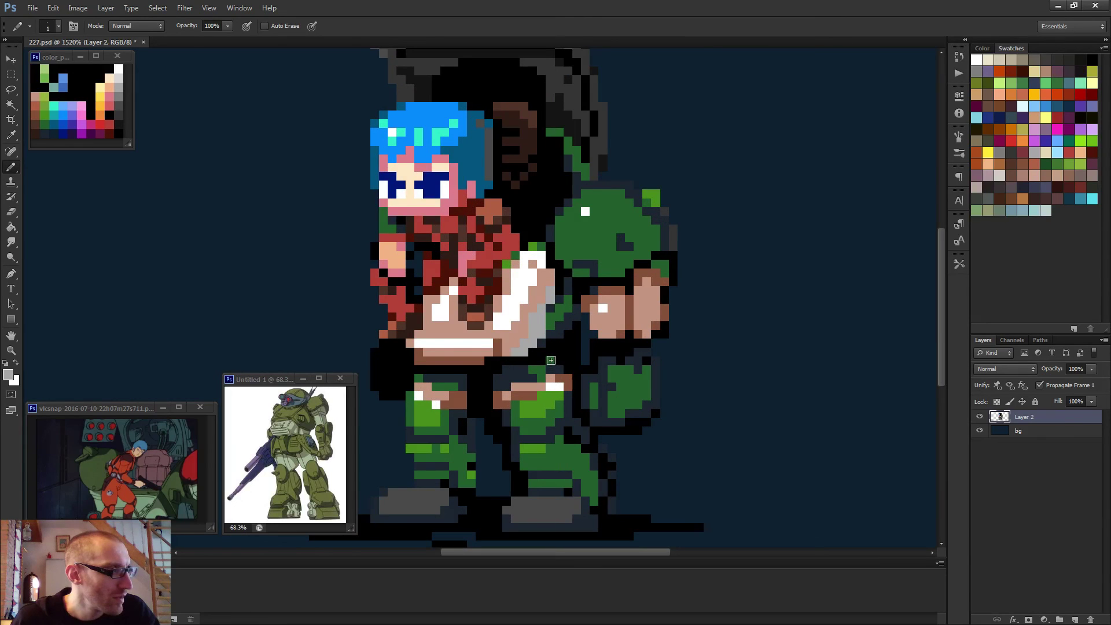
scroll(552, 360, down, 3)
scroll(551, 365, down, 1)
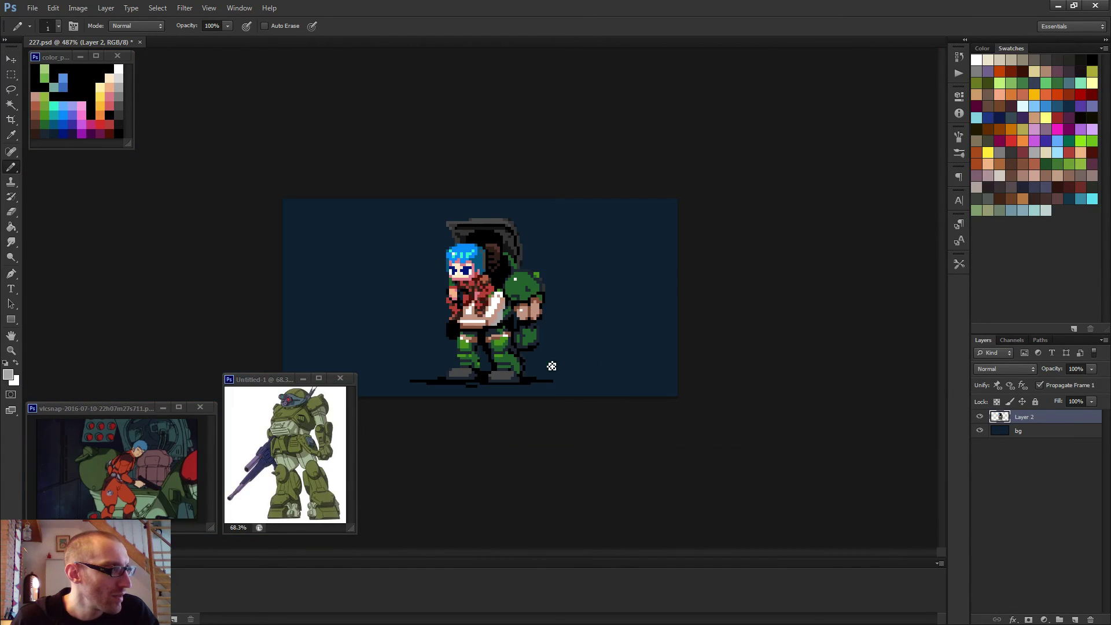
scroll(549, 364, down, 2)
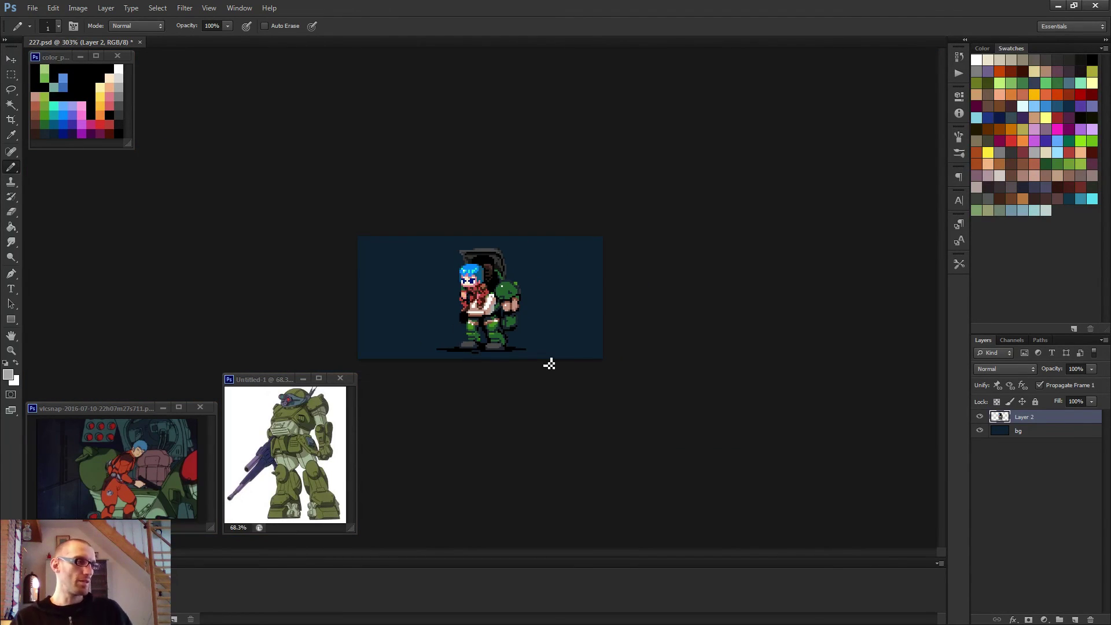
- Highlight the pilot's front hand with the light skin tone sampled from the face
scroll(550, 363, up, 5)
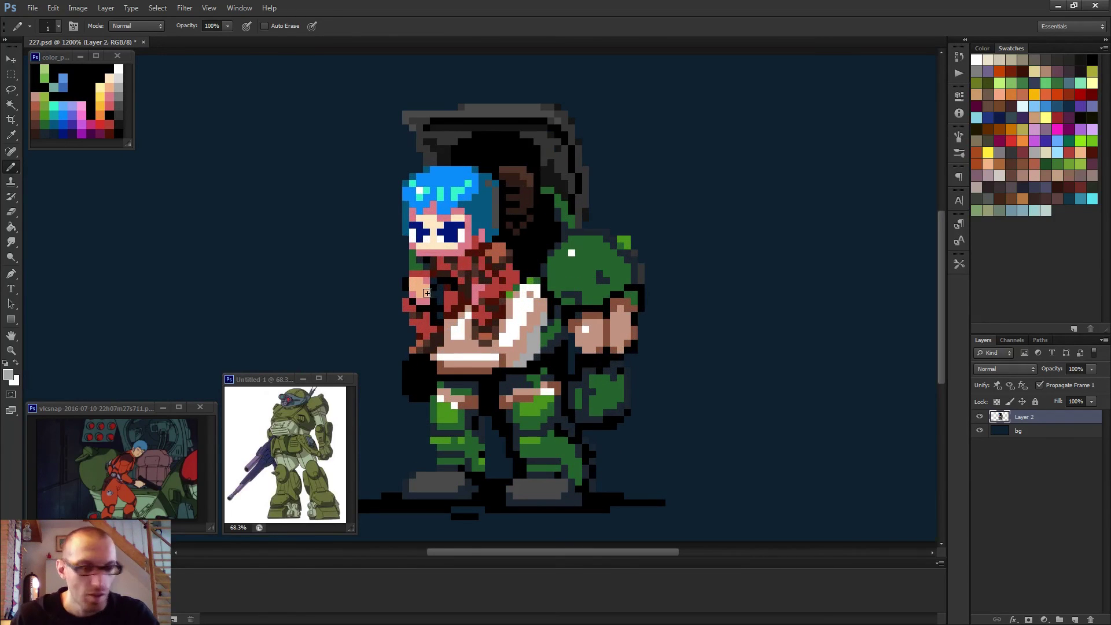
alt+click(441, 226)
scroll(405, 322, up, 2)
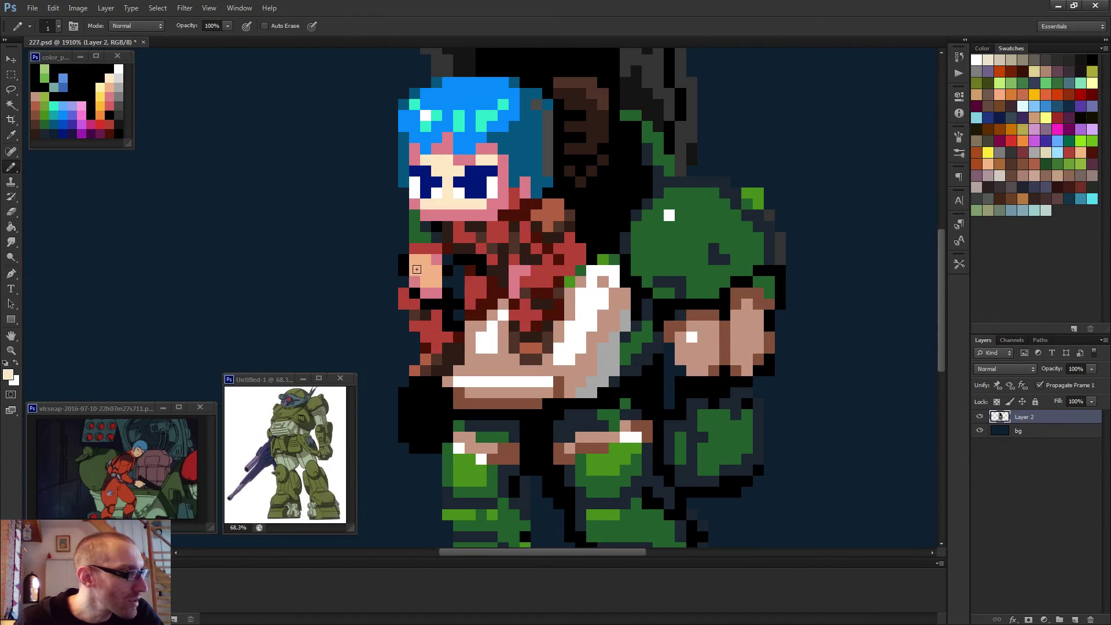
mouse_move(425, 260)
mouse_down()
mouse_move(415, 258)
mouse_move(422, 268)
mouse_up()
scroll(429, 277, down, 6)
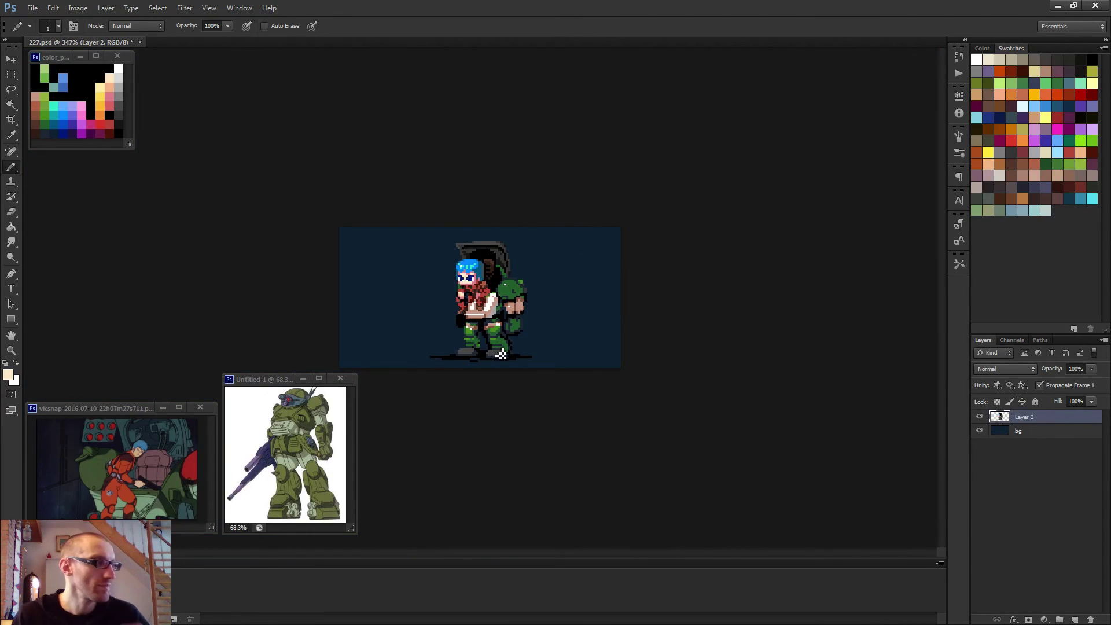
scroll(481, 303, up, 5)
scroll(445, 303, up, 2)
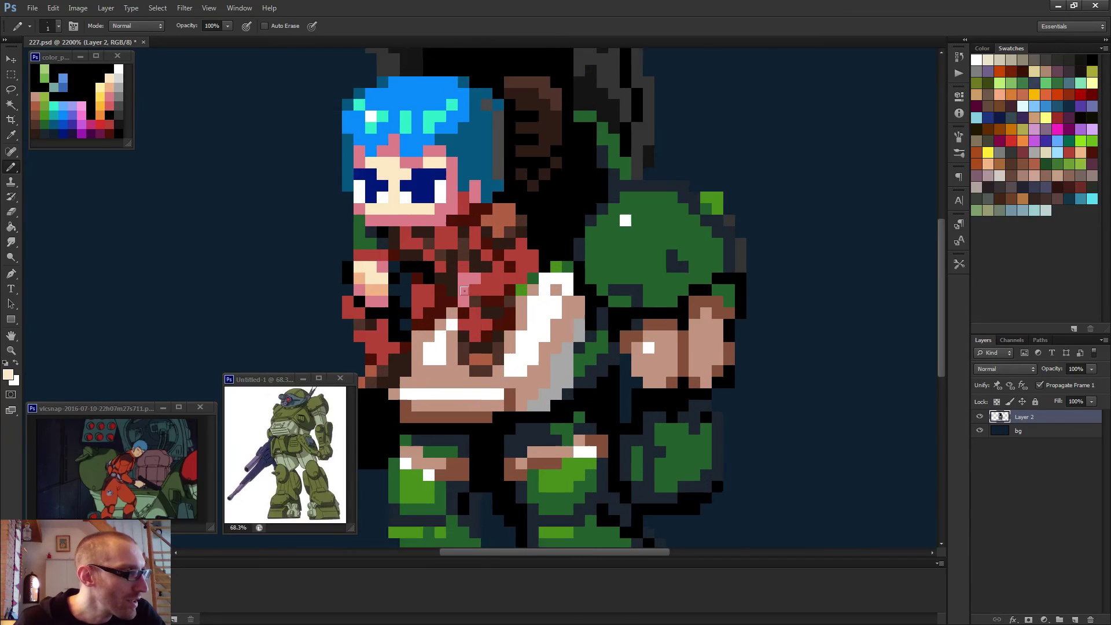
- Recolor the pink patch amid the red suit in the hand's orange skin tone and highlight it with the face's light skin tone
alt+click(373, 283)
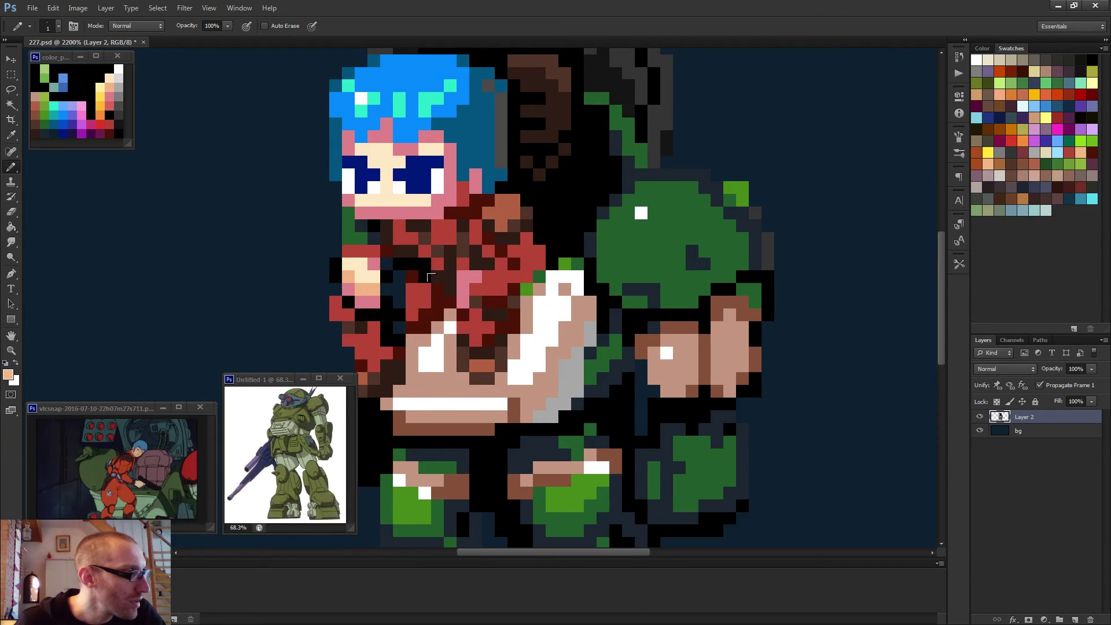
drag(477, 275, 463, 287)
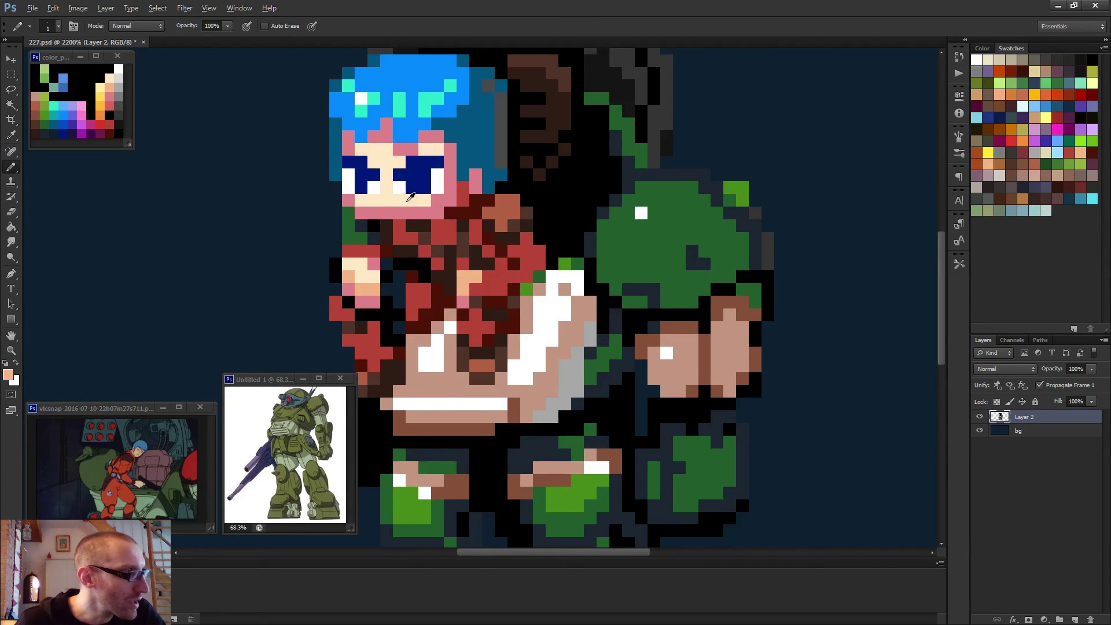
alt+click(410, 197)
click(463, 276)
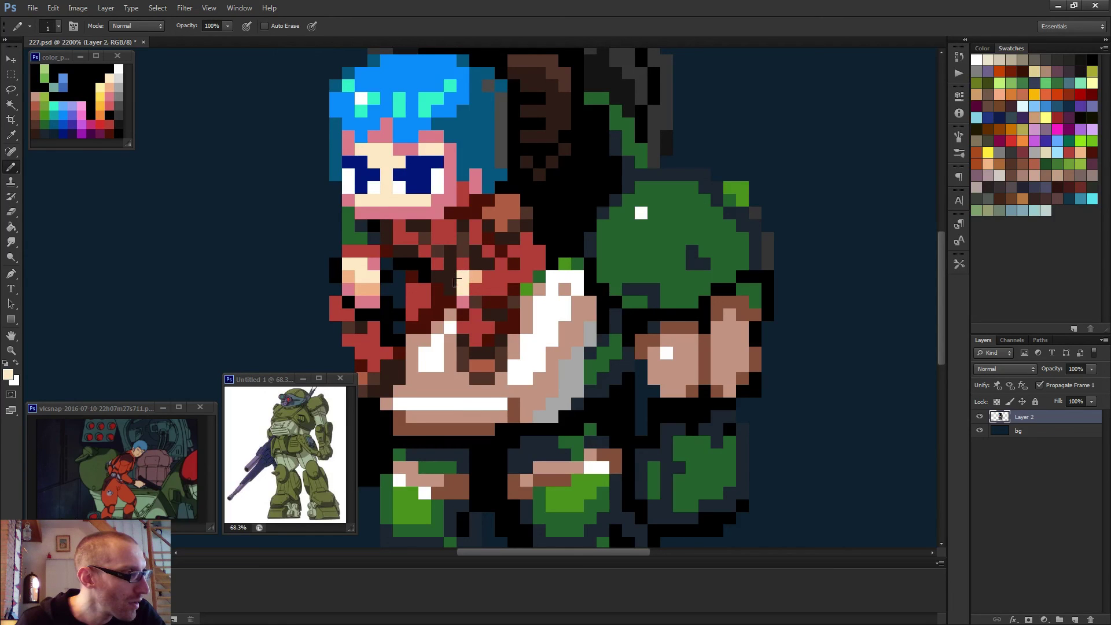
drag(462, 276, 475, 277)
scroll(431, 212, down, 5)
scroll(501, 321, up, 5)
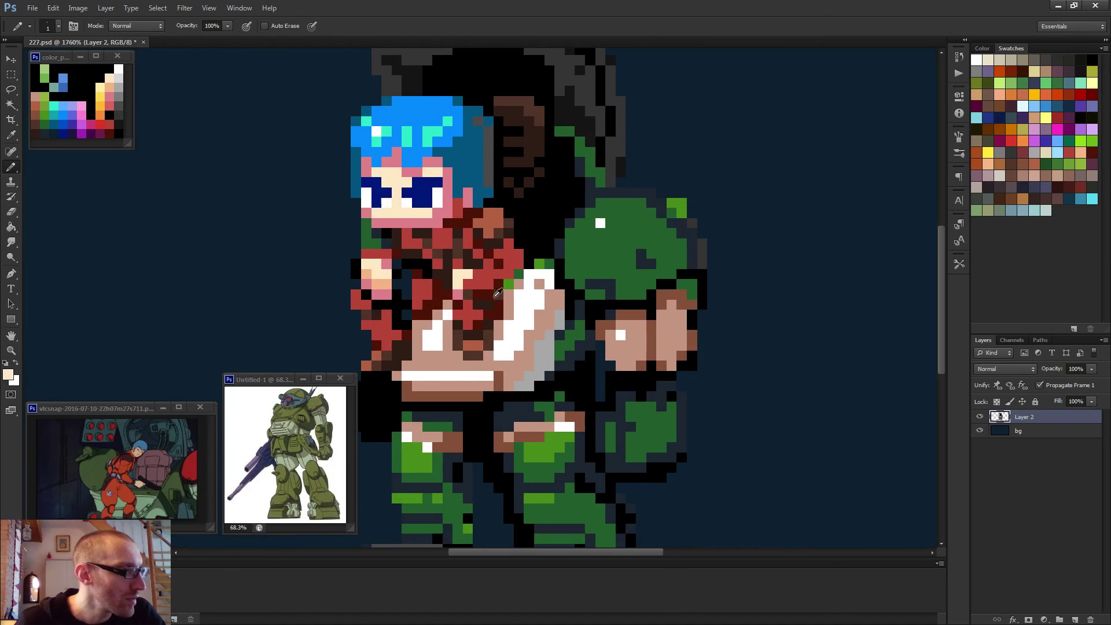
- Sample the suit's dark red as the drawing color and save the document
alt+click(501, 280)
scroll(518, 306, down, 2)
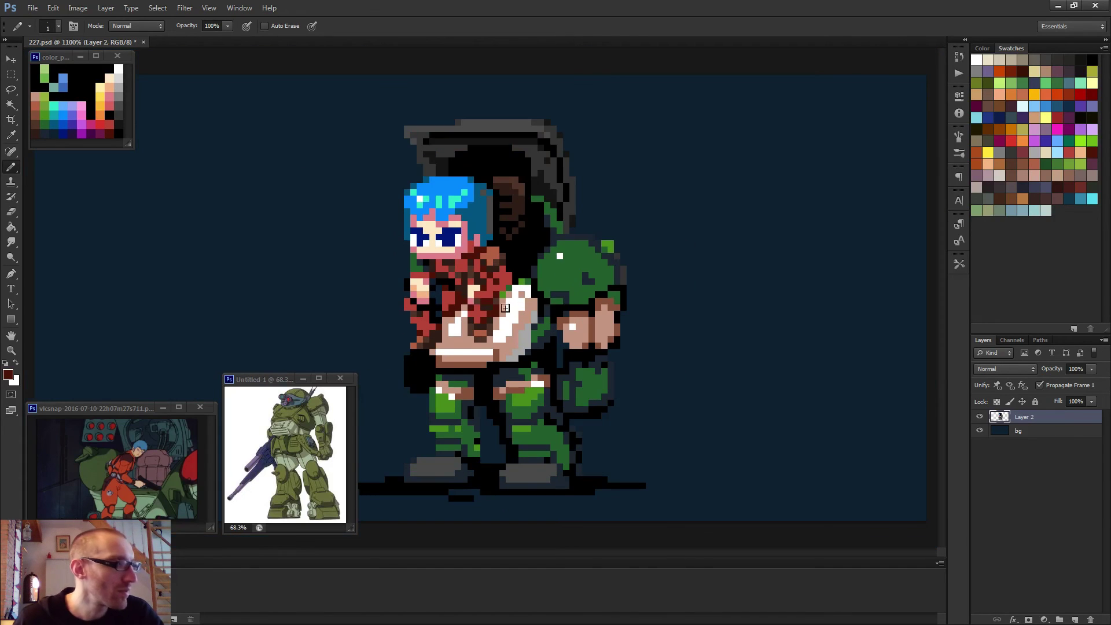
scroll(504, 305, down, 3)
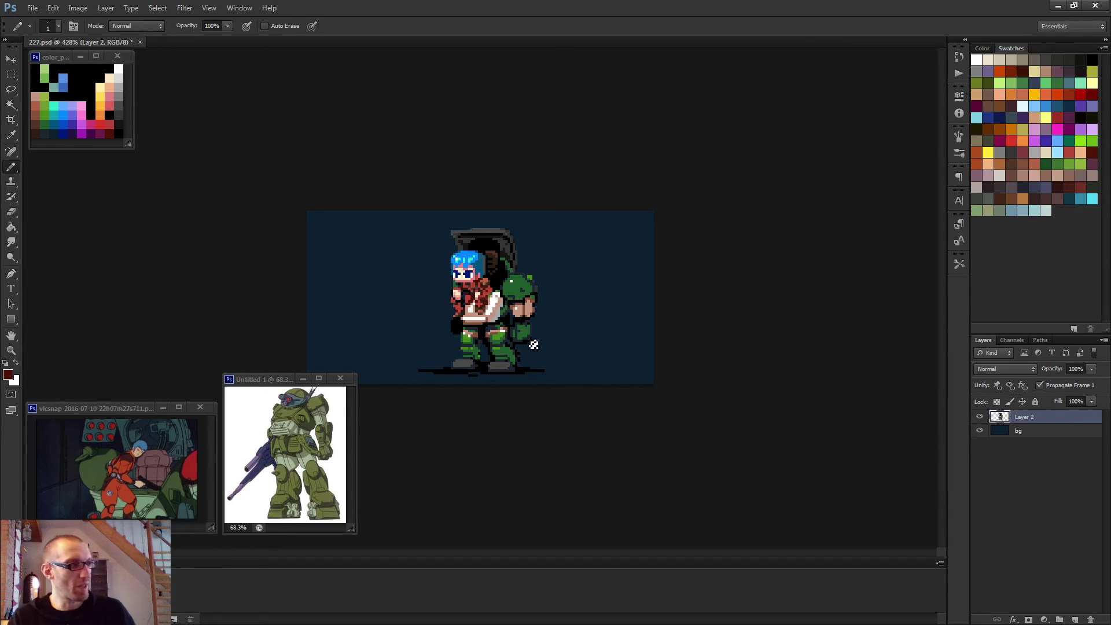
key(ctrl+s)
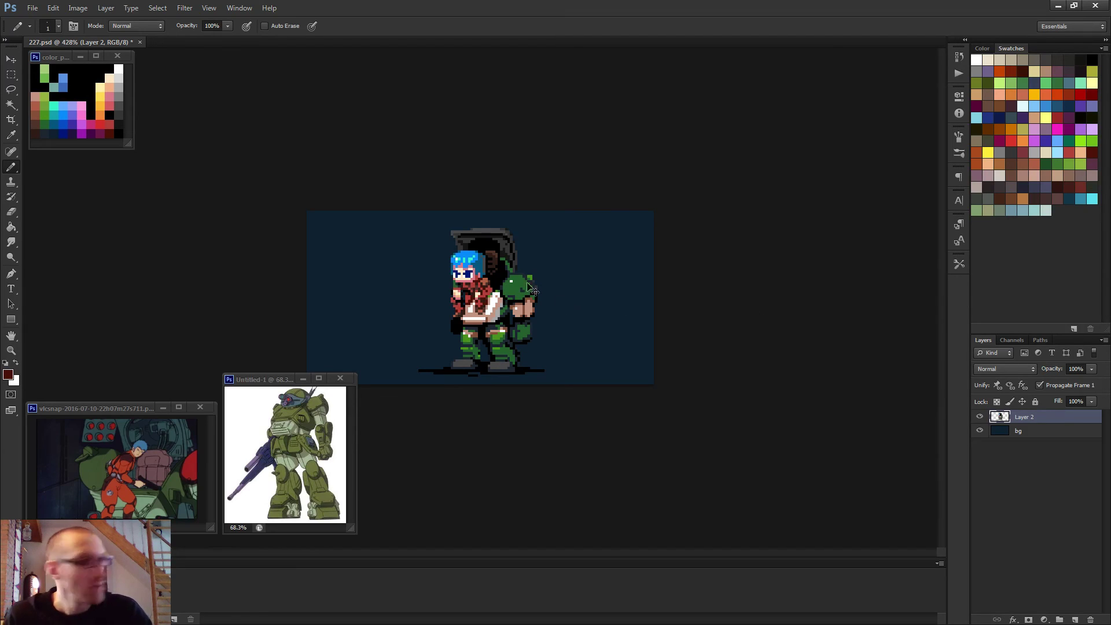